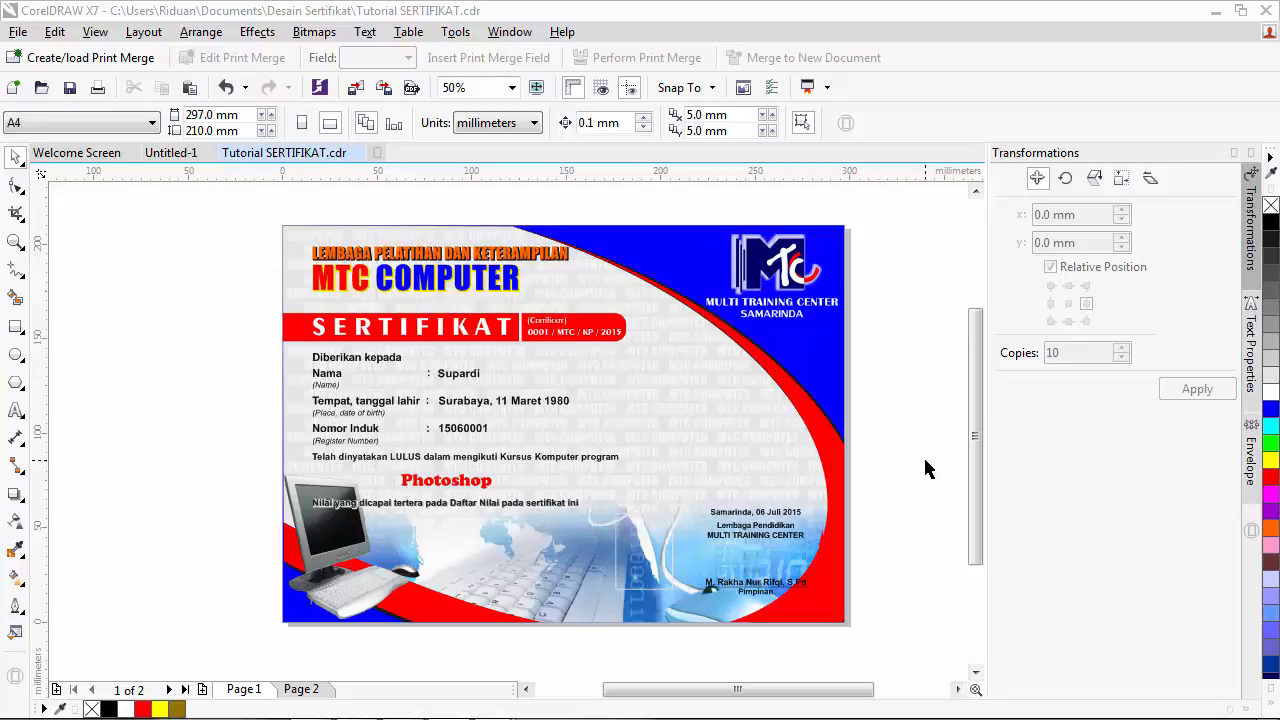
- Go to the empty page 2 of the Tutorial SERTIFIKAT.cdr document
click(301, 690)
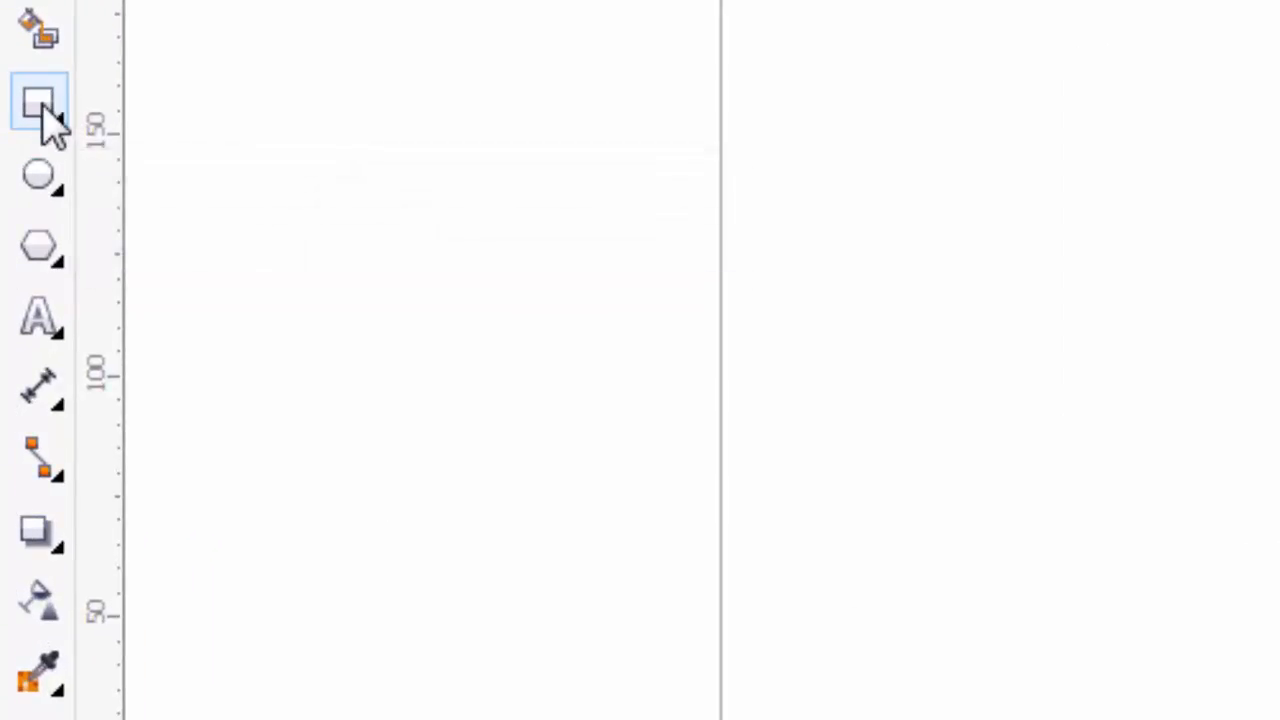
- Create a page-sized 297 × 210 mm rectangle and fill it solid blue as the background
click(50, 118)
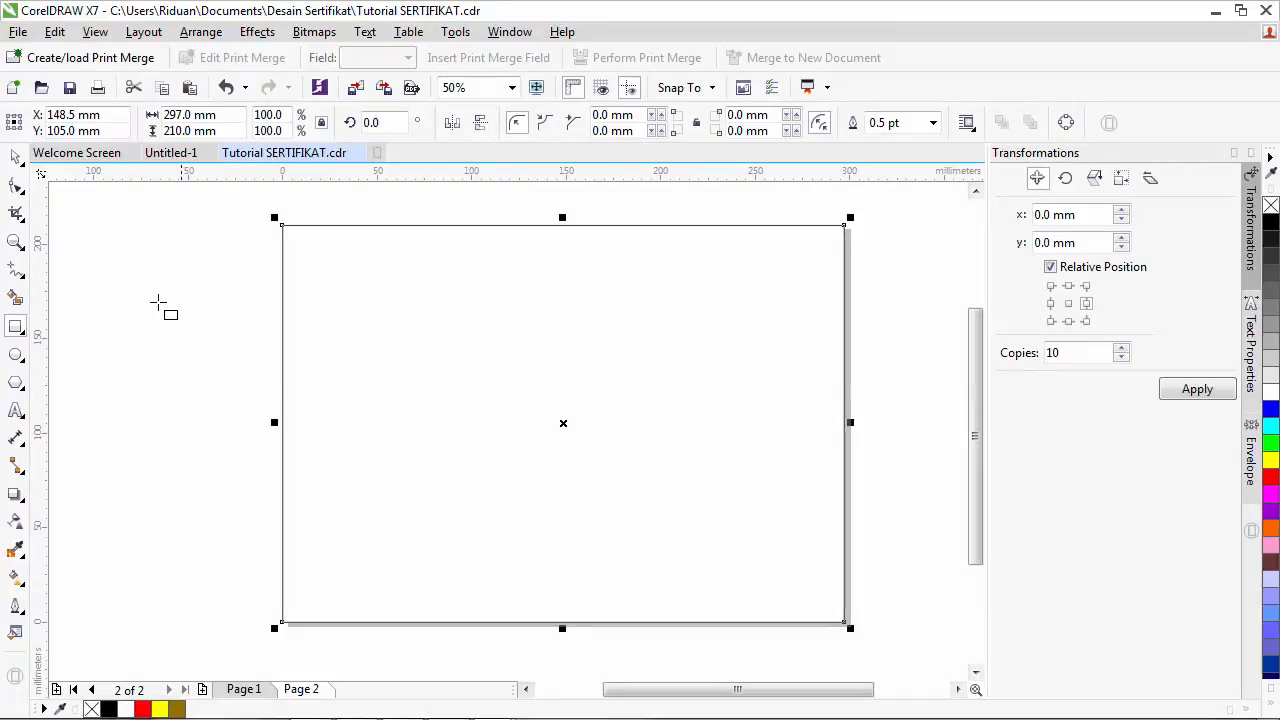
click(17, 158)
click(229, 312)
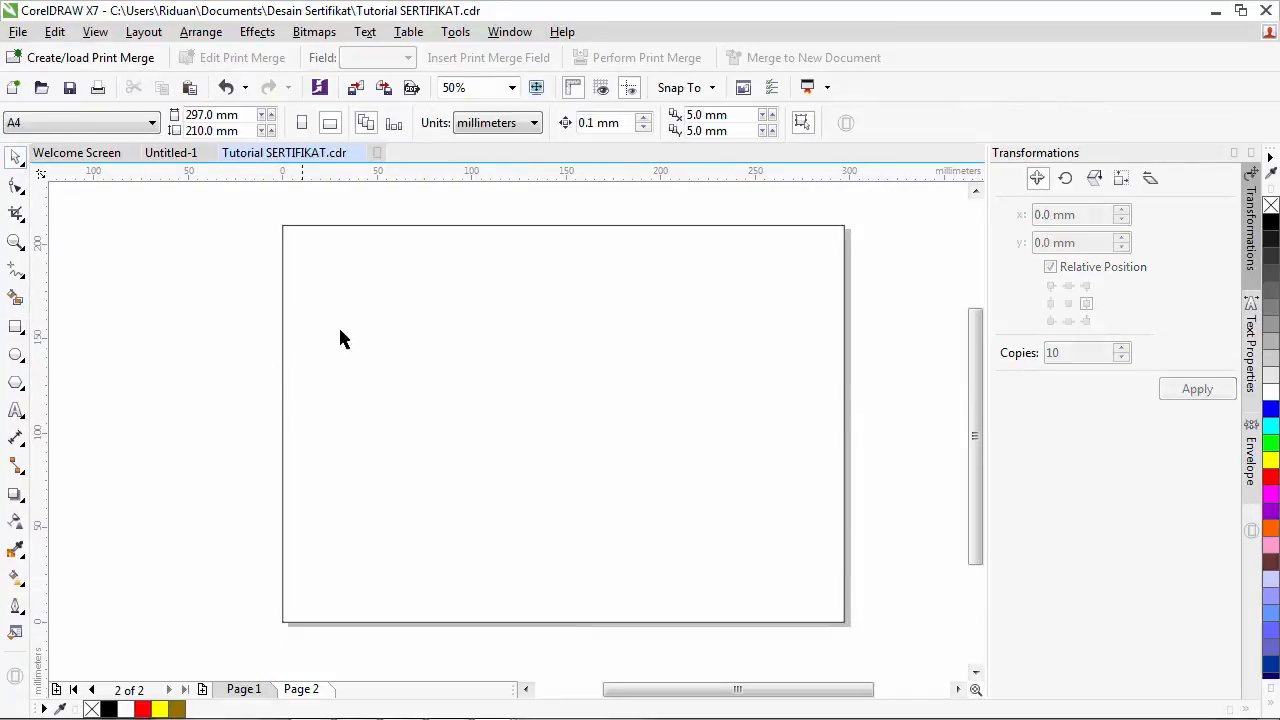
click(450, 327)
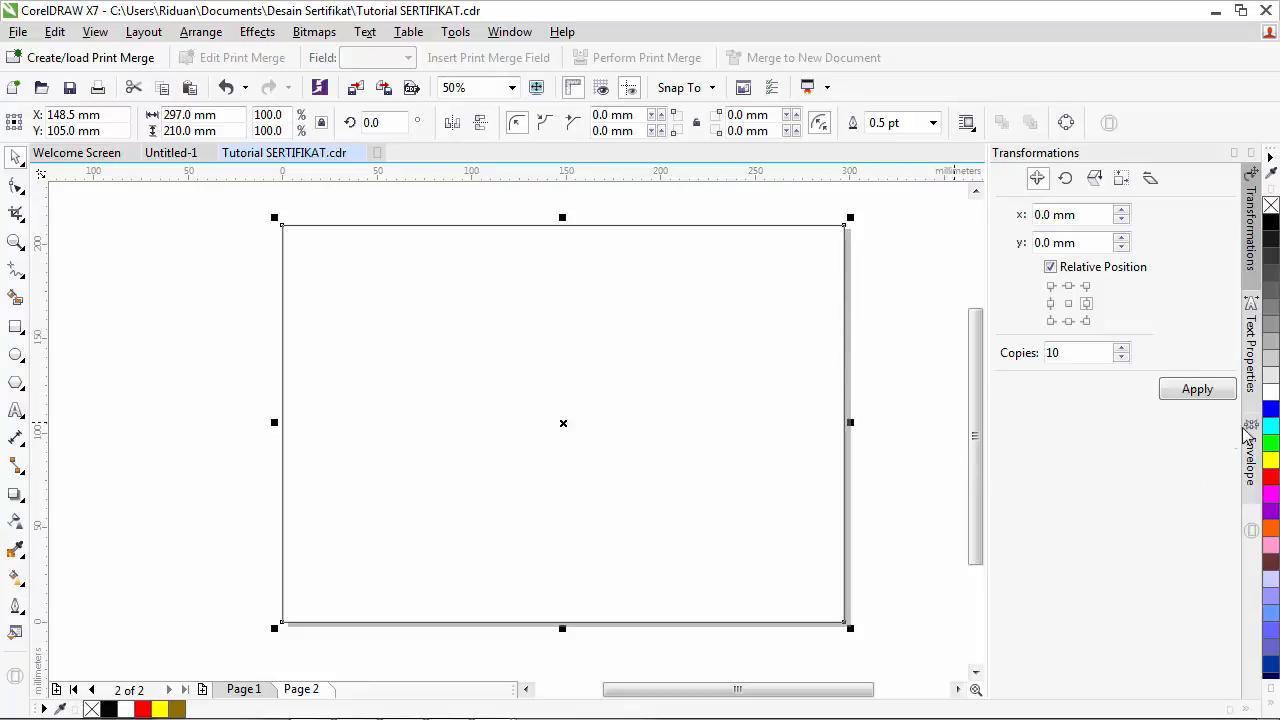
click(1270, 408)
click(894, 380)
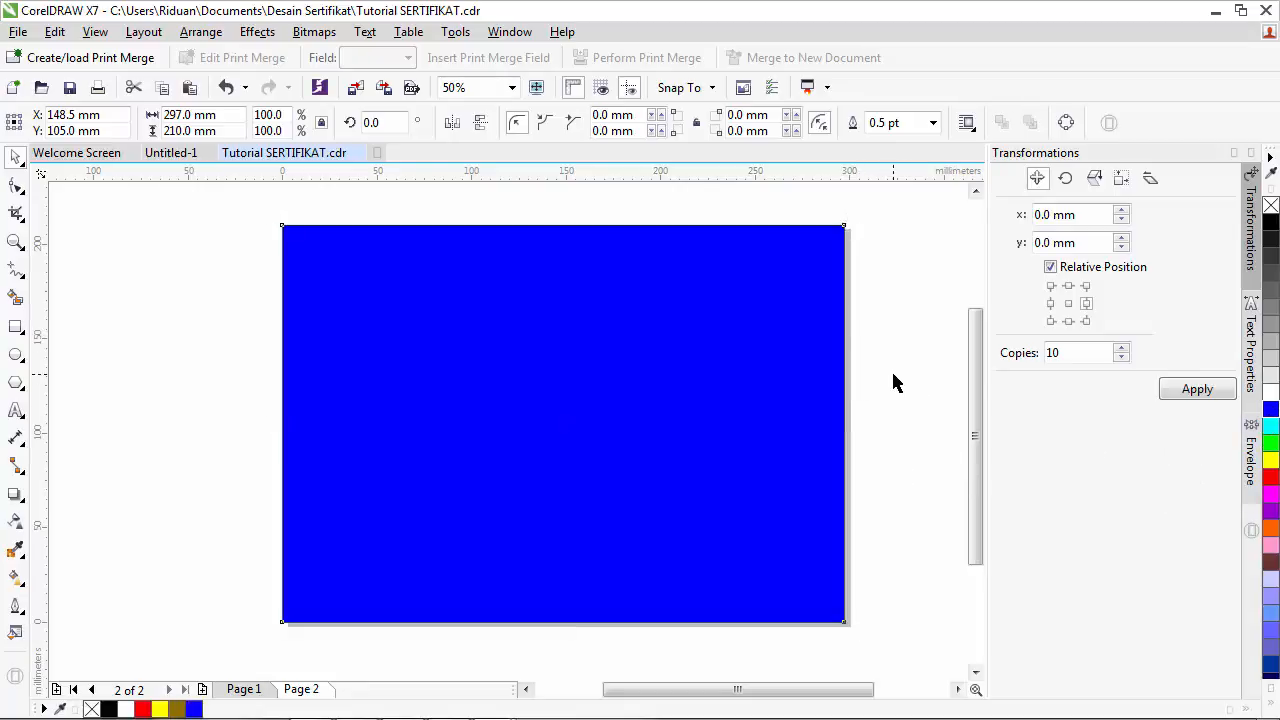
click(629, 394)
click(712, 360)
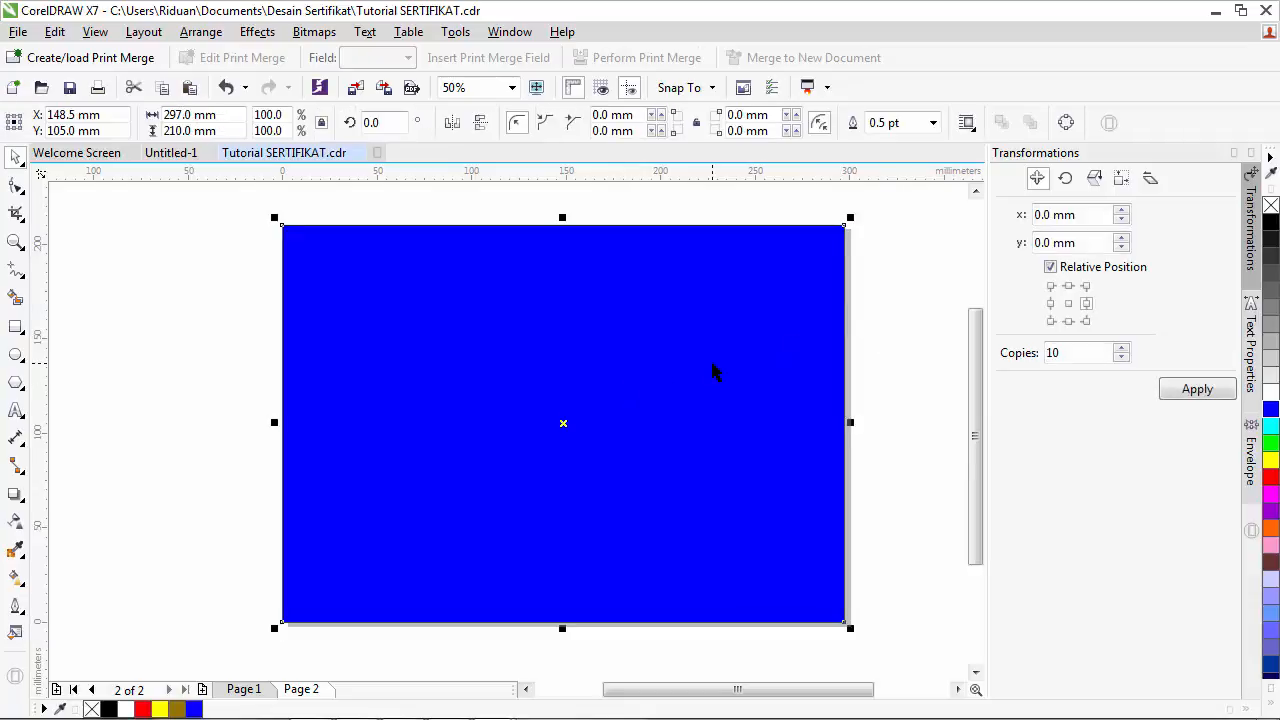
click(900, 356)
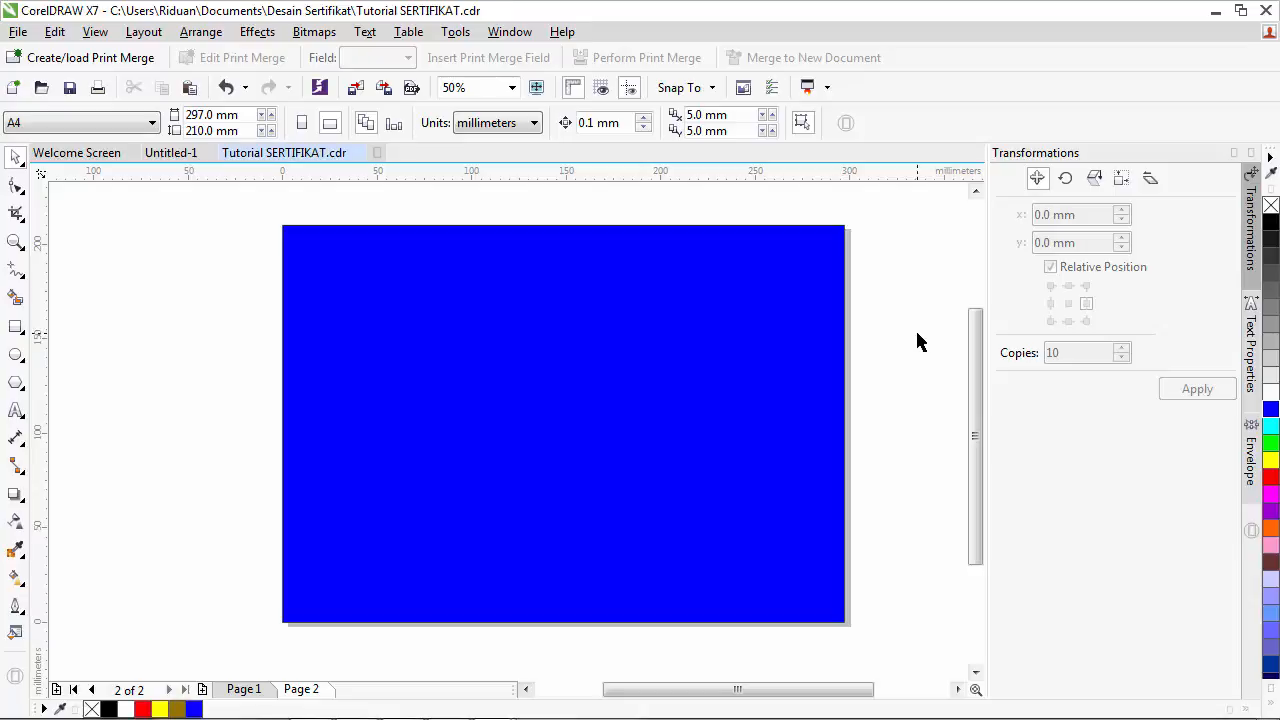
- After comparing with page 1, drag a large ellipse across the blue page
click(240, 689)
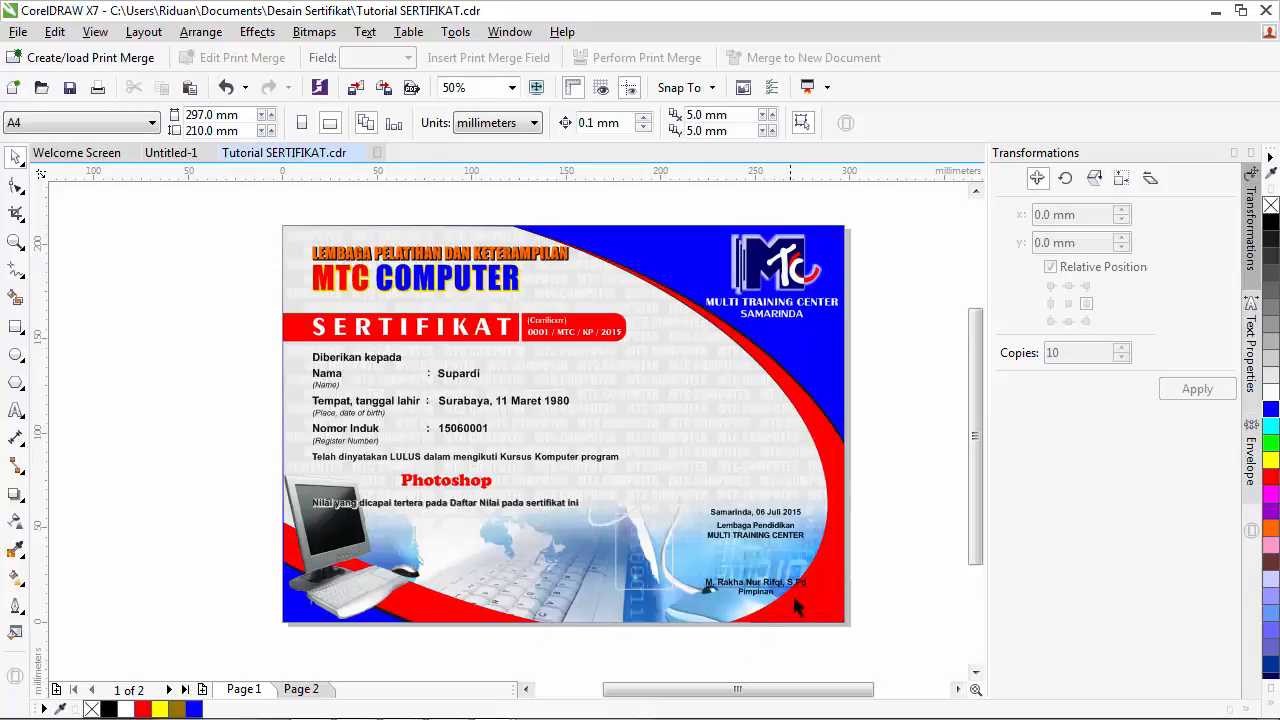
click(303, 689)
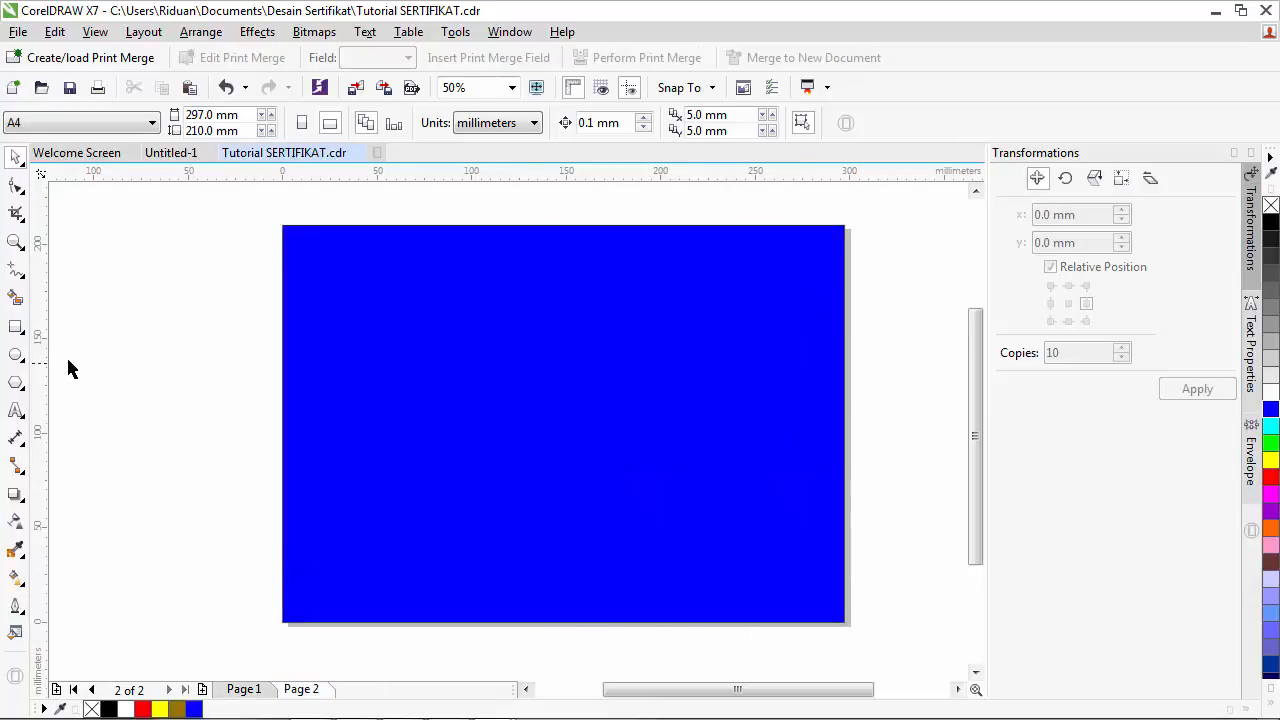
click(16, 355)
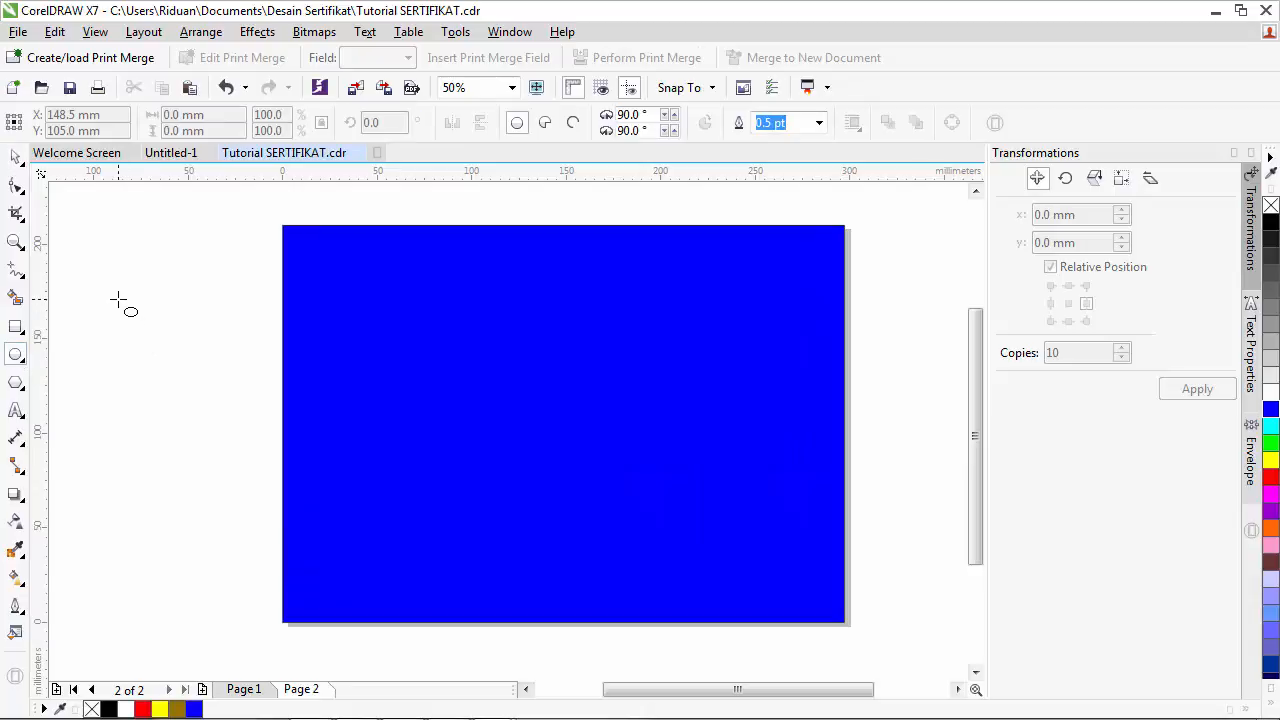
drag(118, 300, 821, 667)
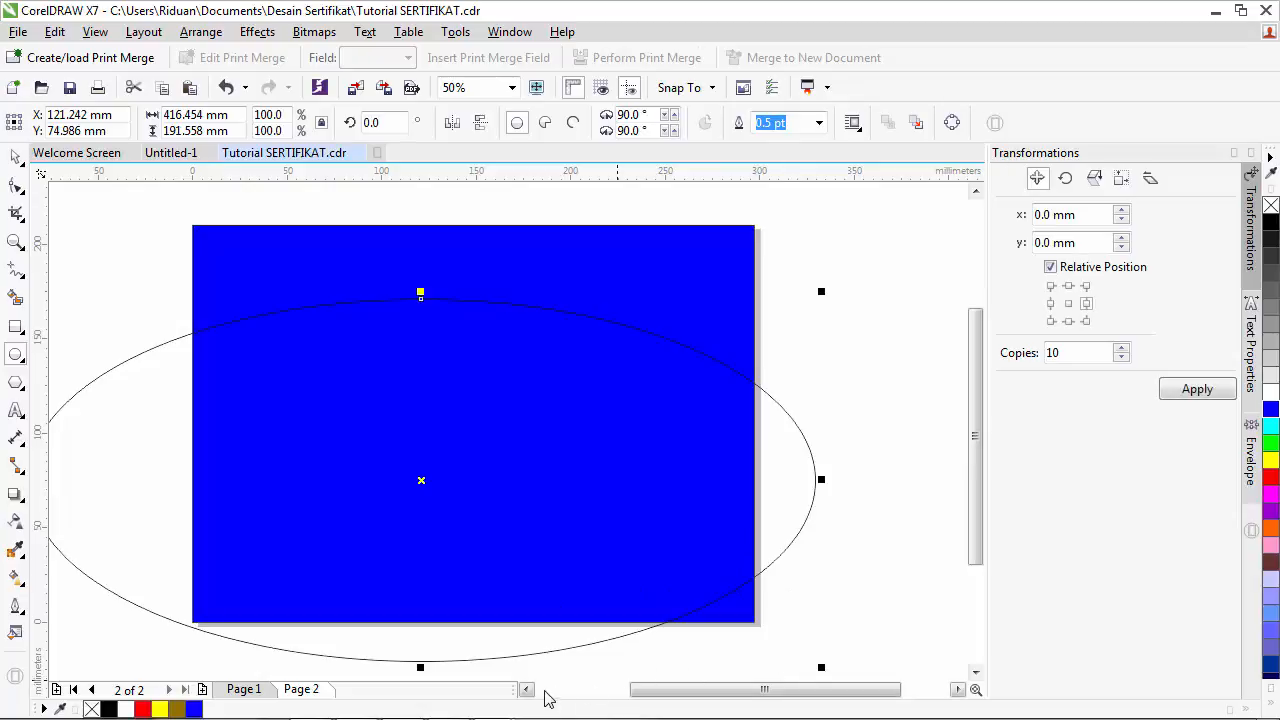
click(526, 689)
click(526, 689)
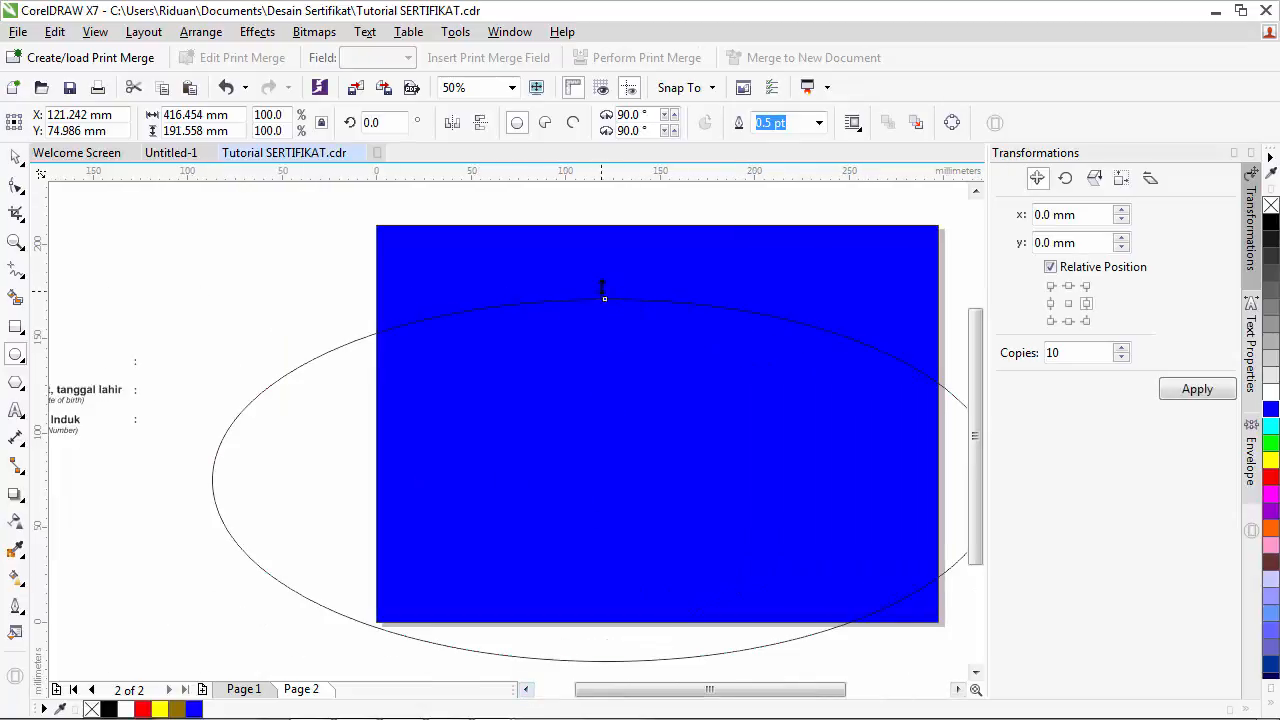
- Stretch the ellipse taller to about 416 × 205 mm and select it with the Pick tool
drag(603, 290, 604, 268)
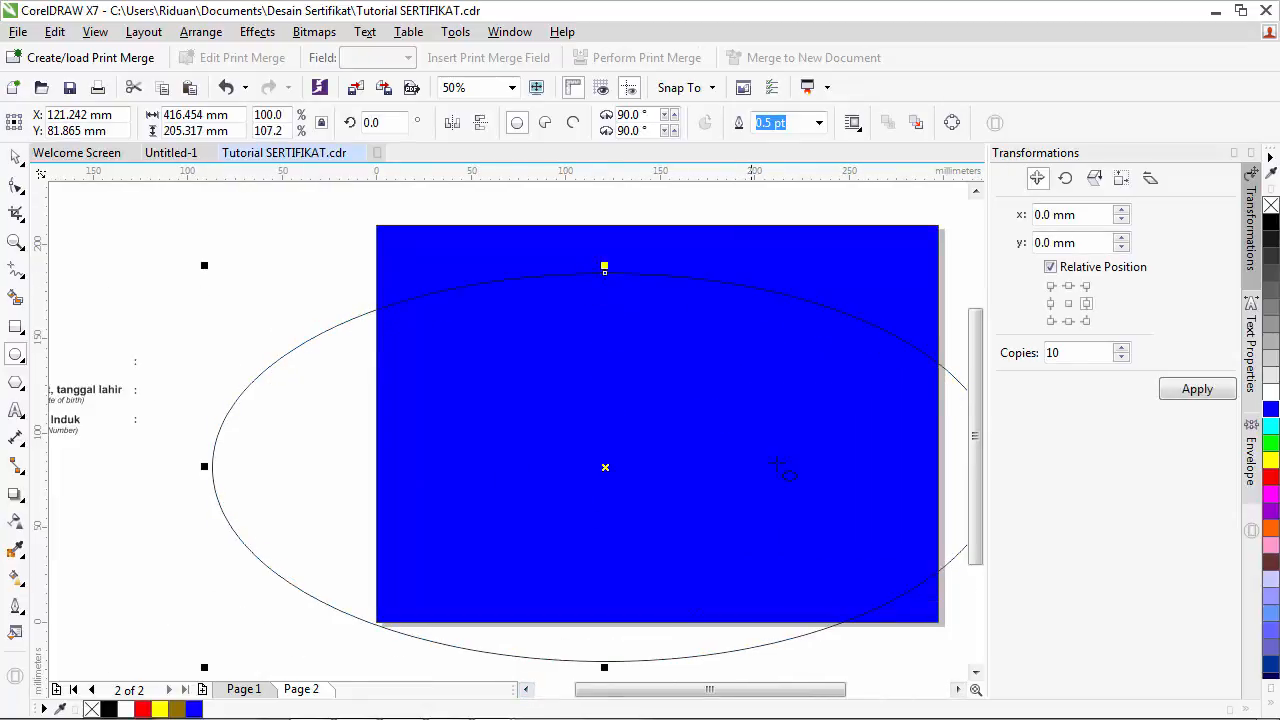
click(949, 690)
click(527, 689)
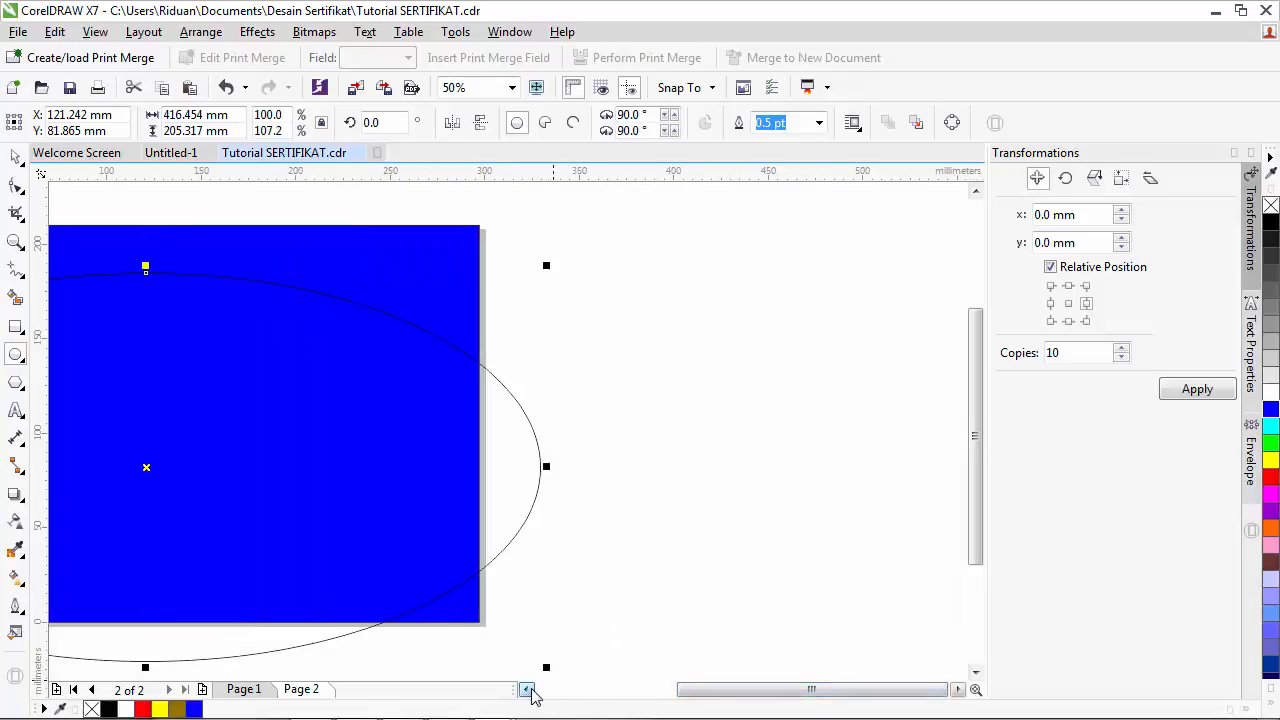
click(526, 689)
click(526, 689)
click(526, 689)
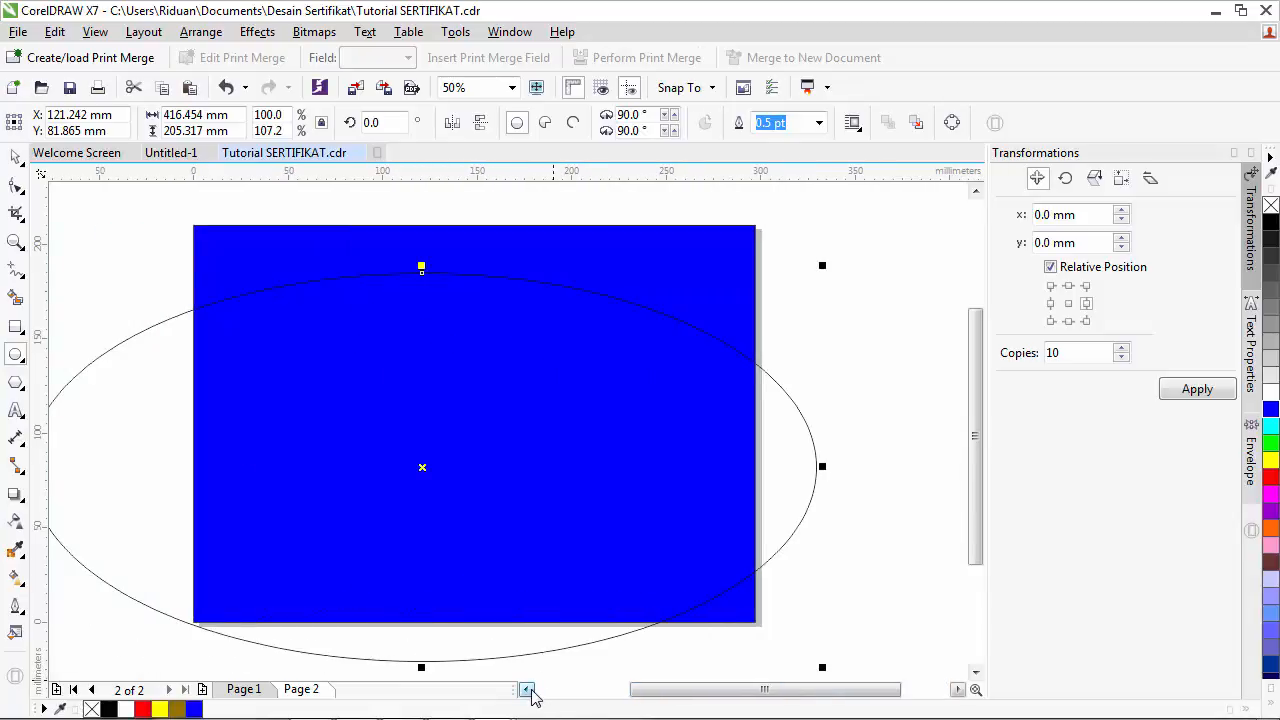
click(15, 158)
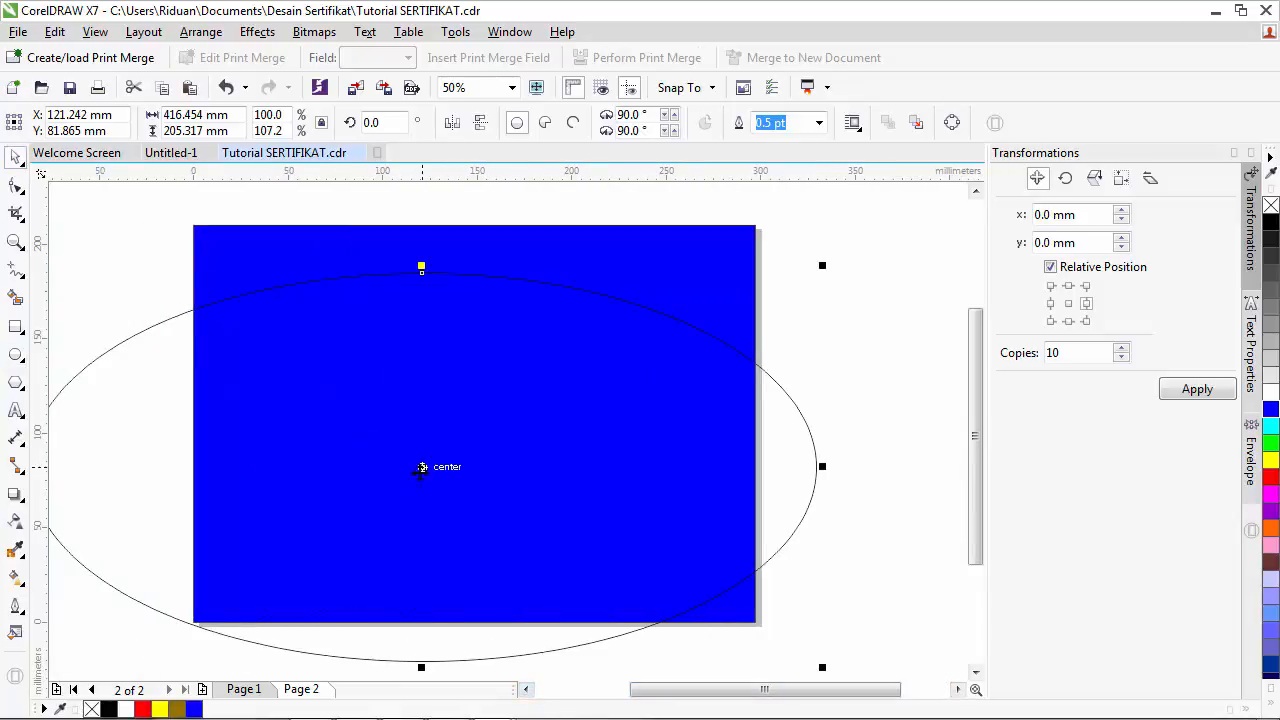
click(421, 468)
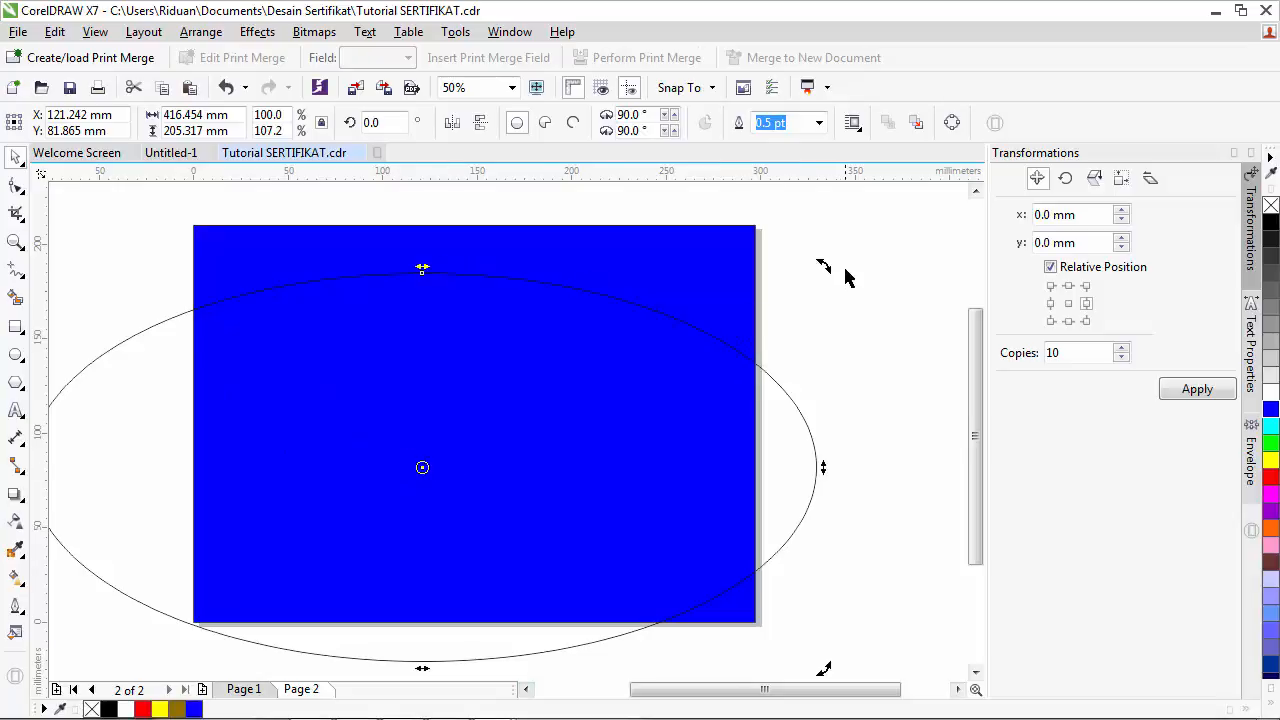
- Rotate the ellipse to about 332° and move it to slant diagonally across the blue page
drag(823, 266, 869, 478)
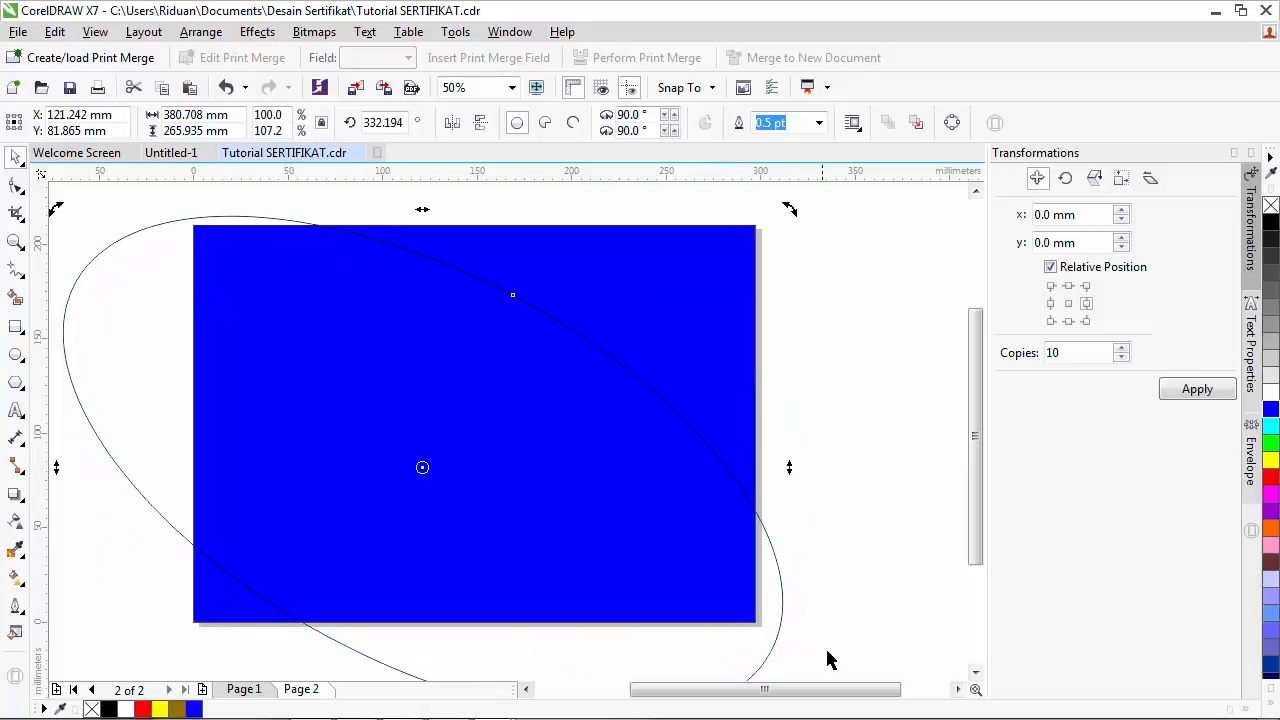
click(975, 672)
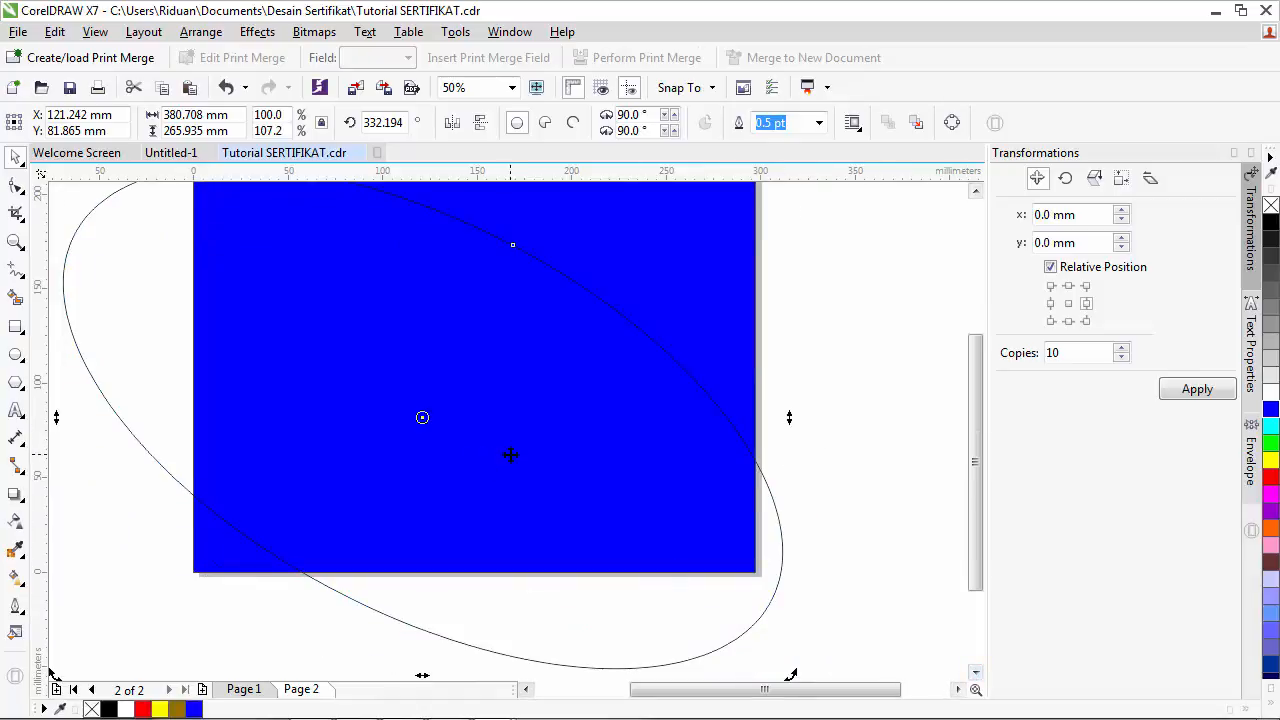
drag(510, 455, 500, 431)
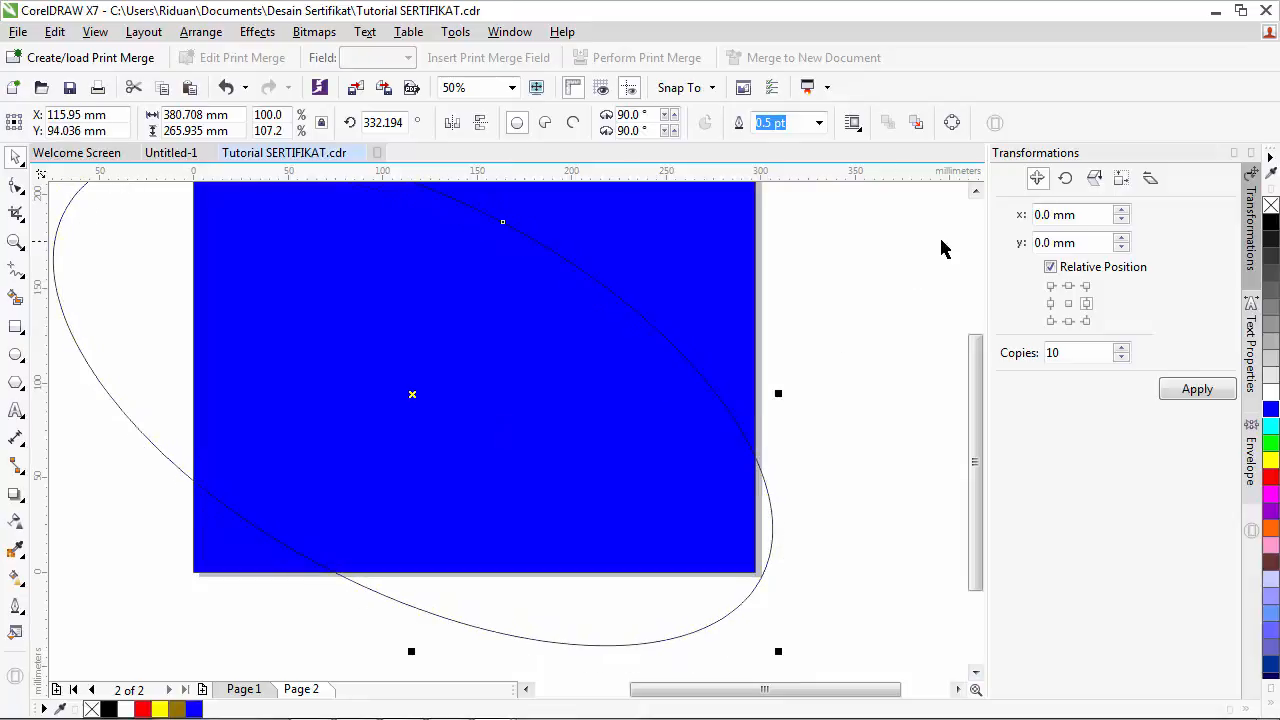
click(975, 190)
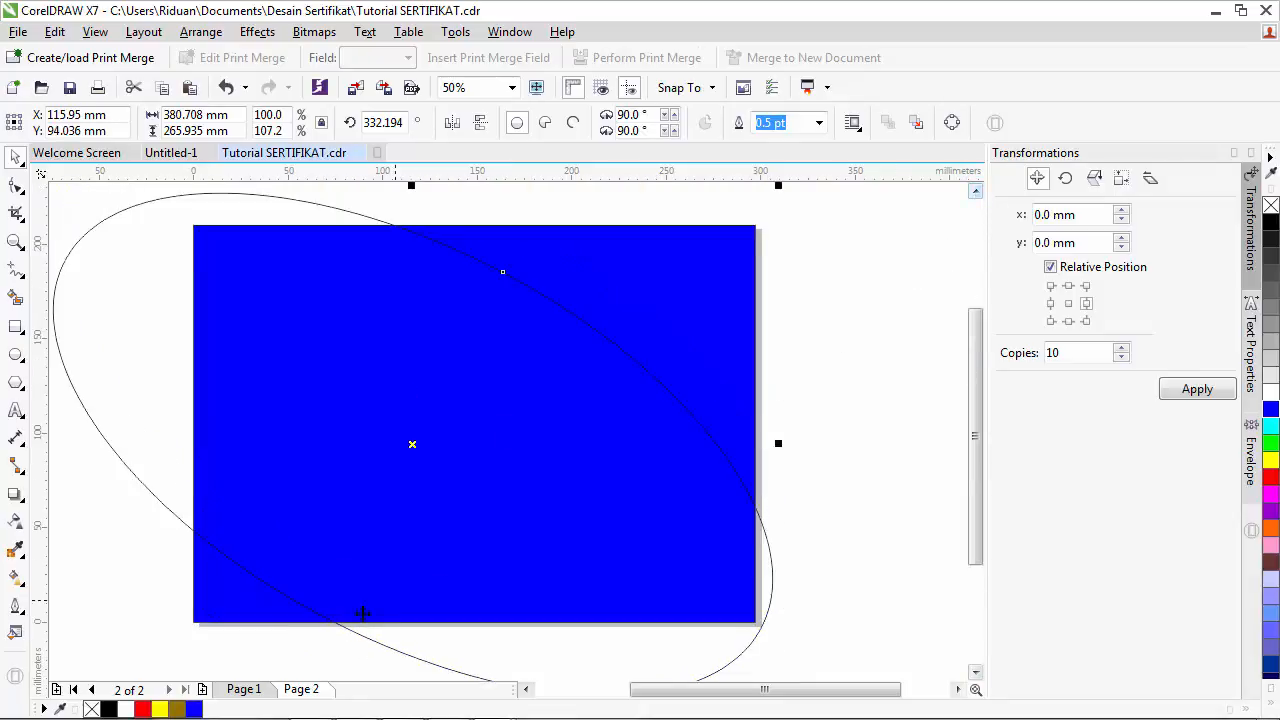
click(243, 690)
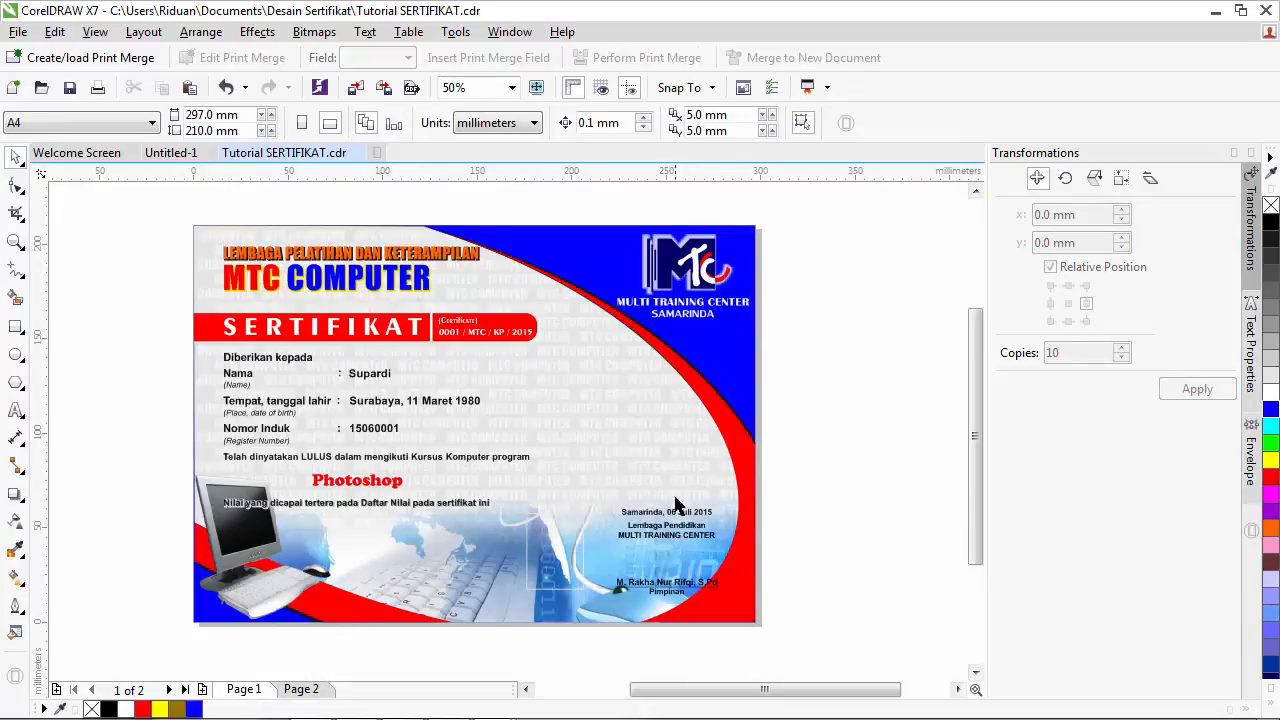
click(301, 690)
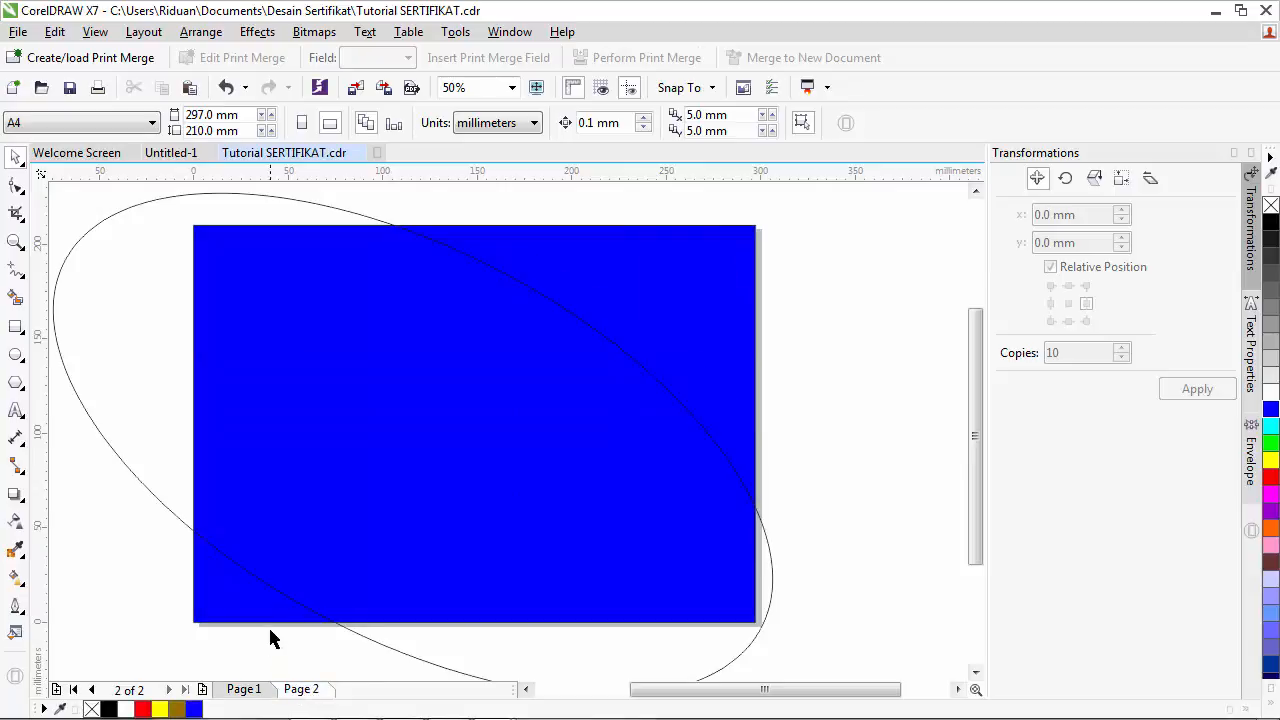
click(566, 426)
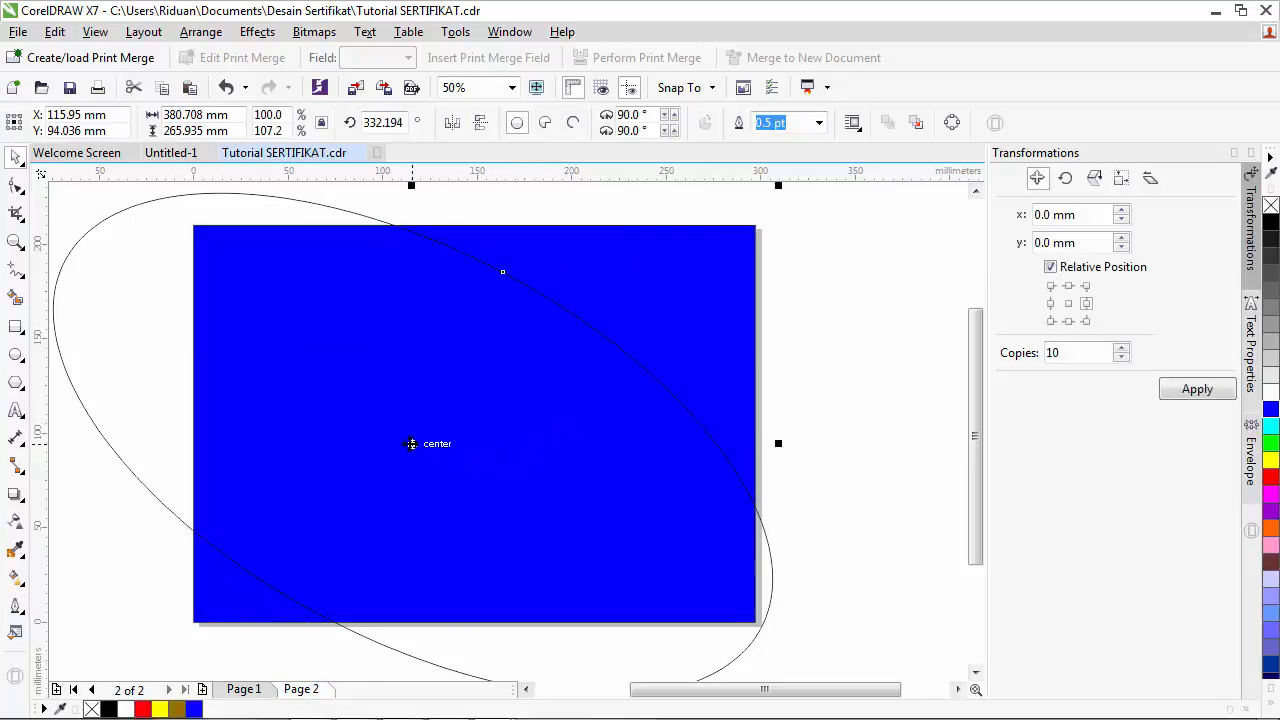
- Place a second ellipse further left and zoom out to show all objects
drag(413, 444, 332, 438)
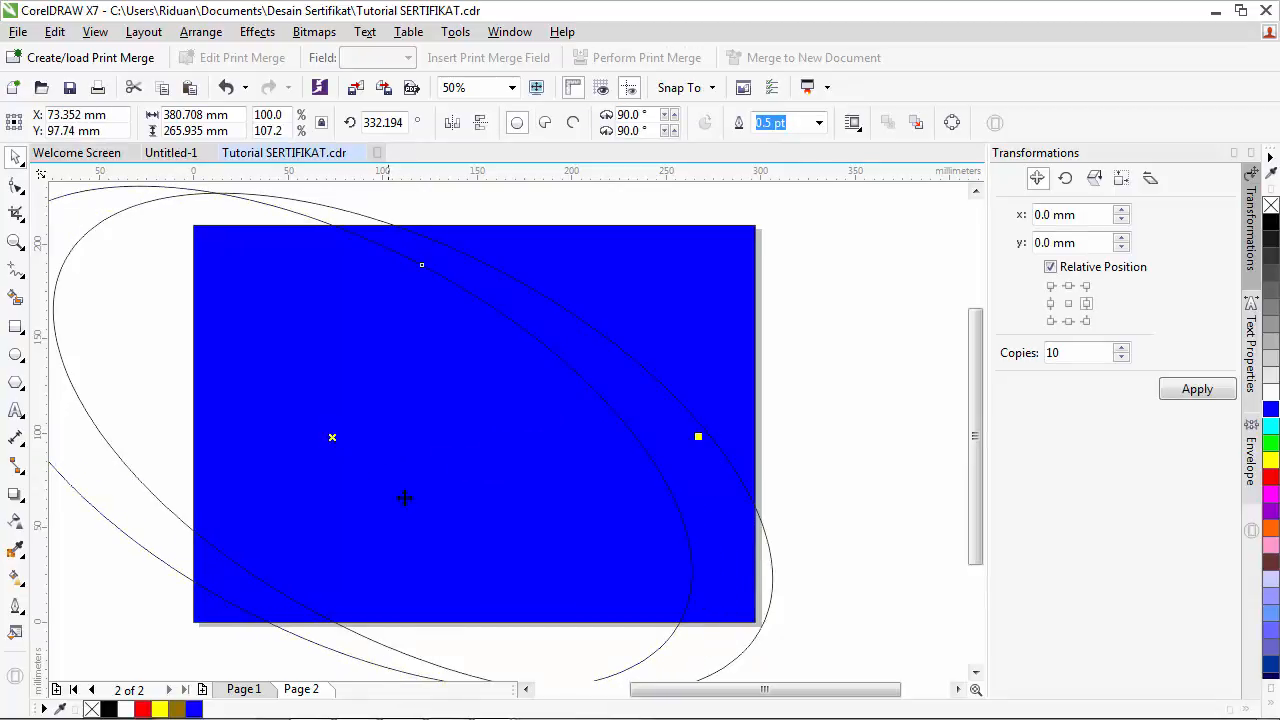
click(527, 689)
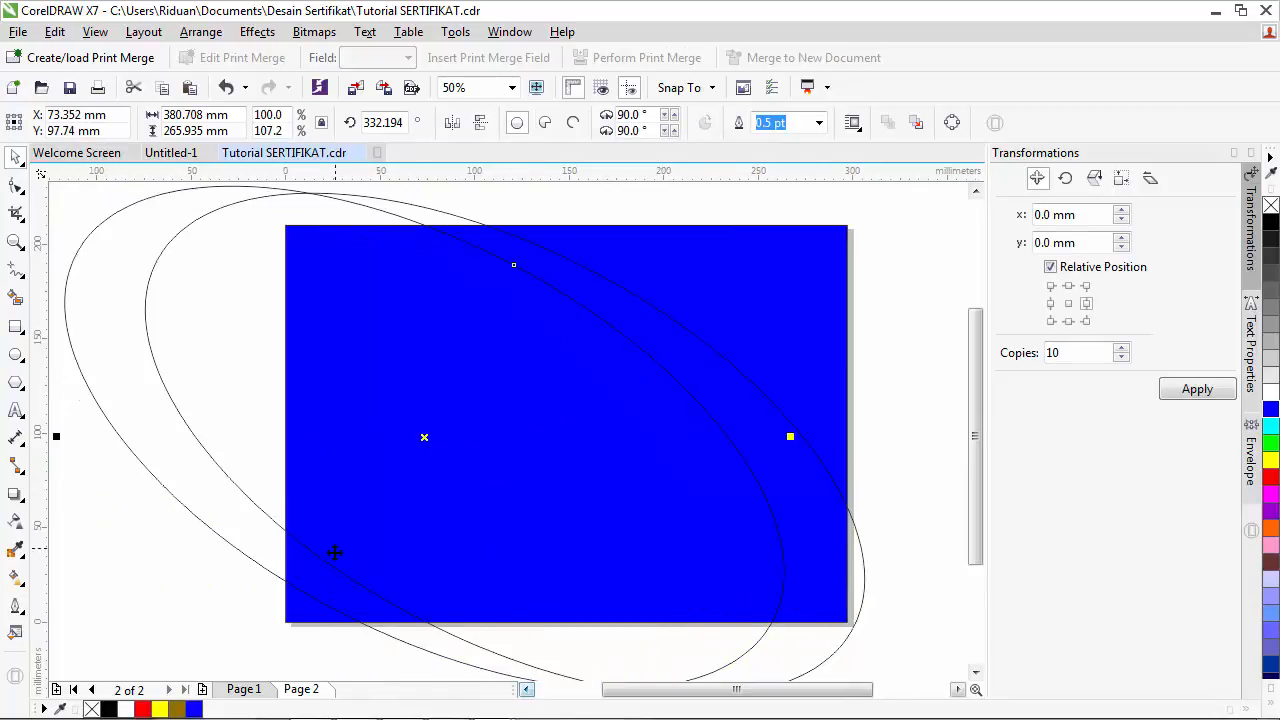
click(16, 242)
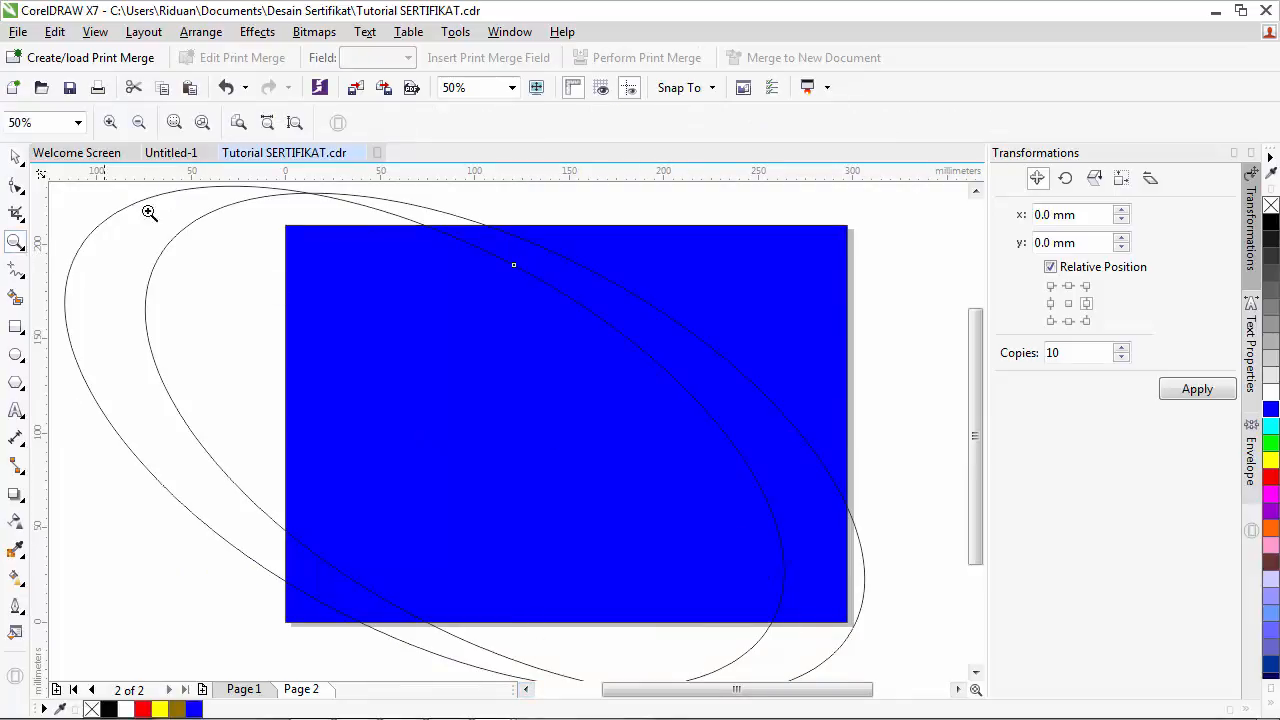
click(238, 122)
click(204, 122)
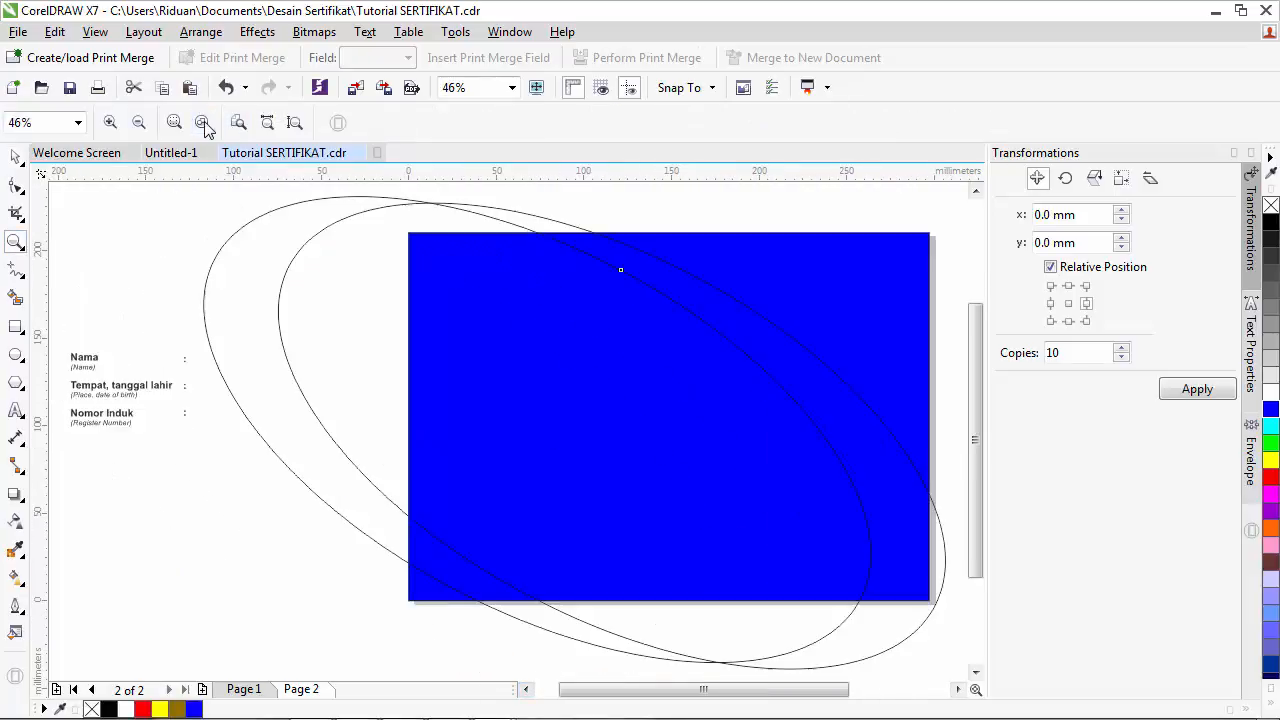
click(16, 158)
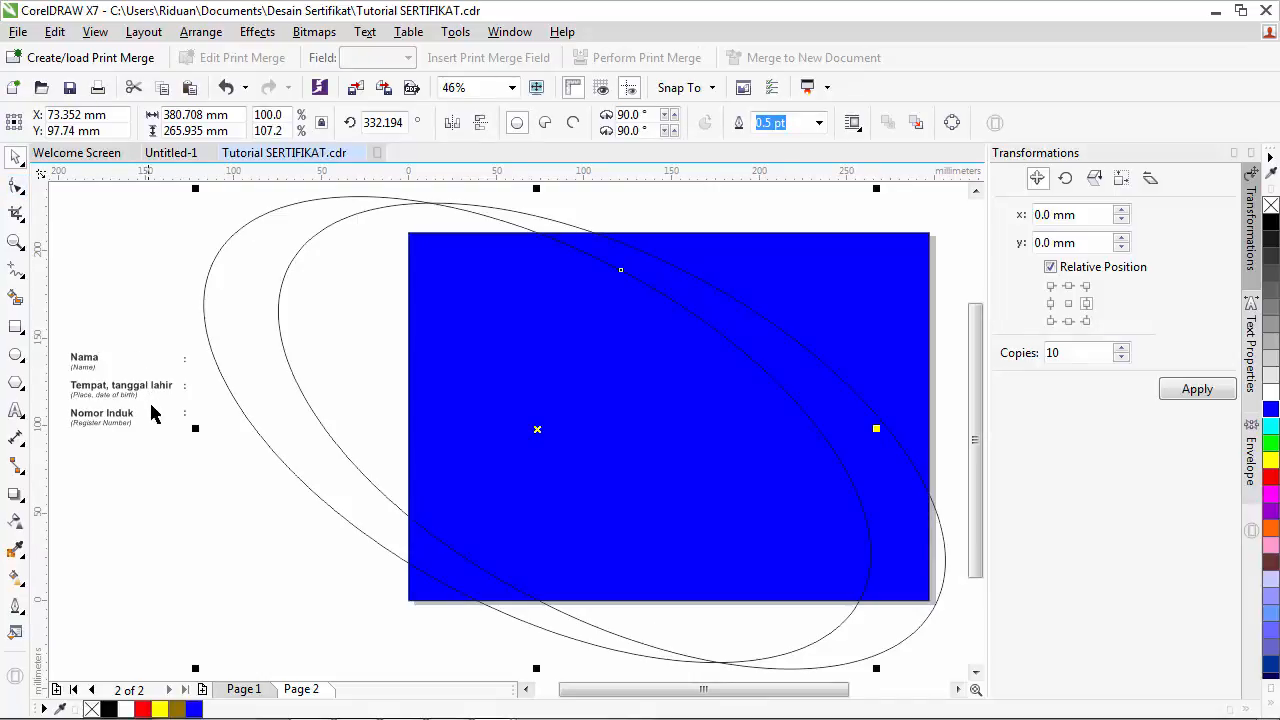
click(214, 310)
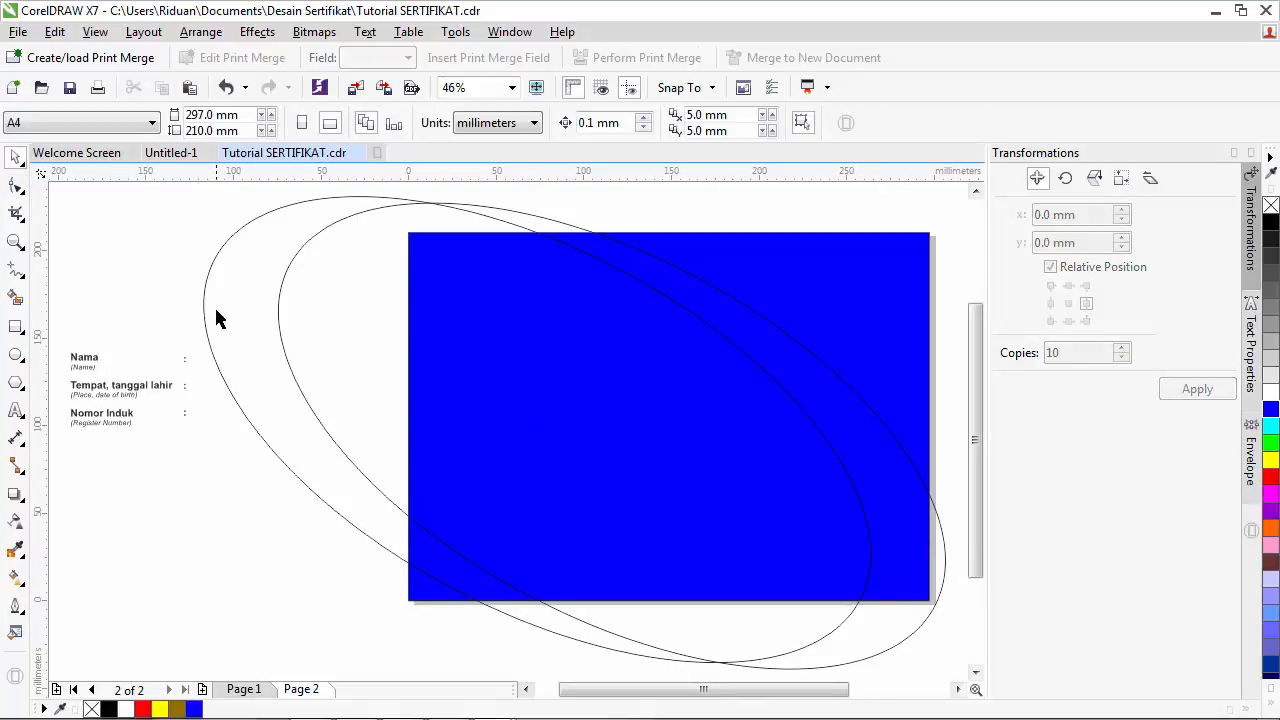
click(216, 386)
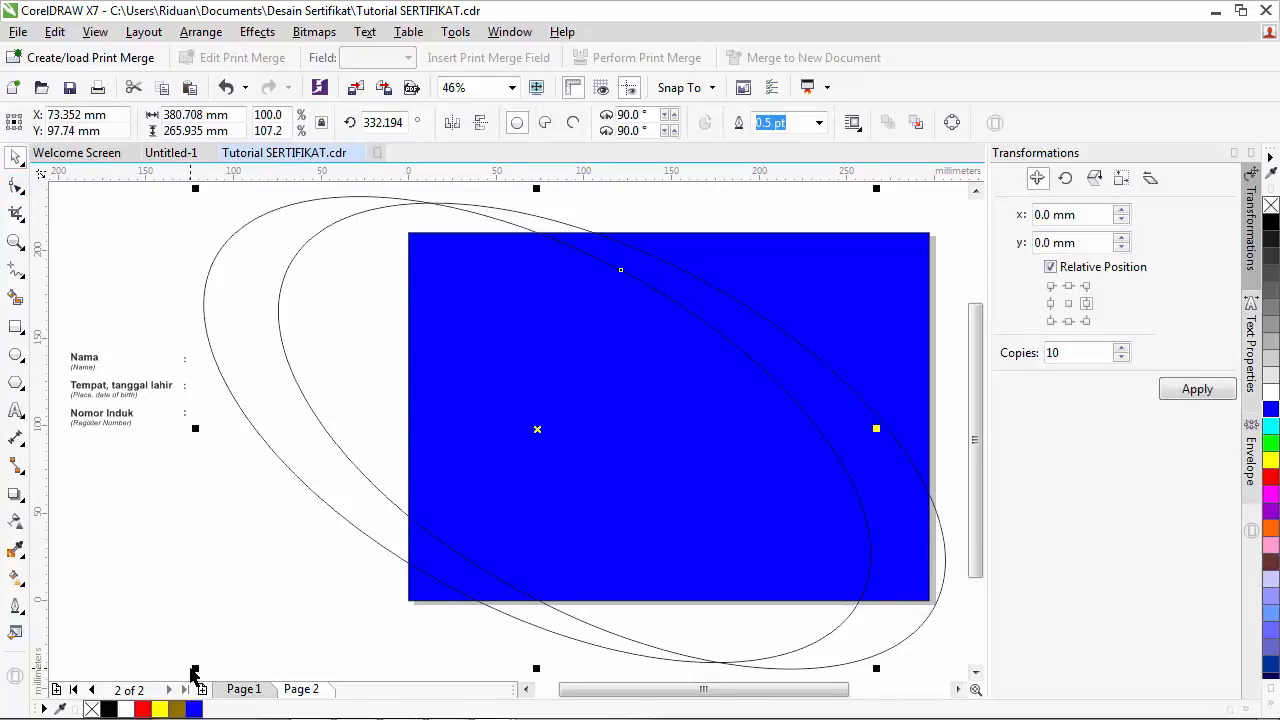
- Resize the ellipse pair to about 349 × 244 mm so they touch the rectangle's top edge
drag(196, 668, 249, 615)
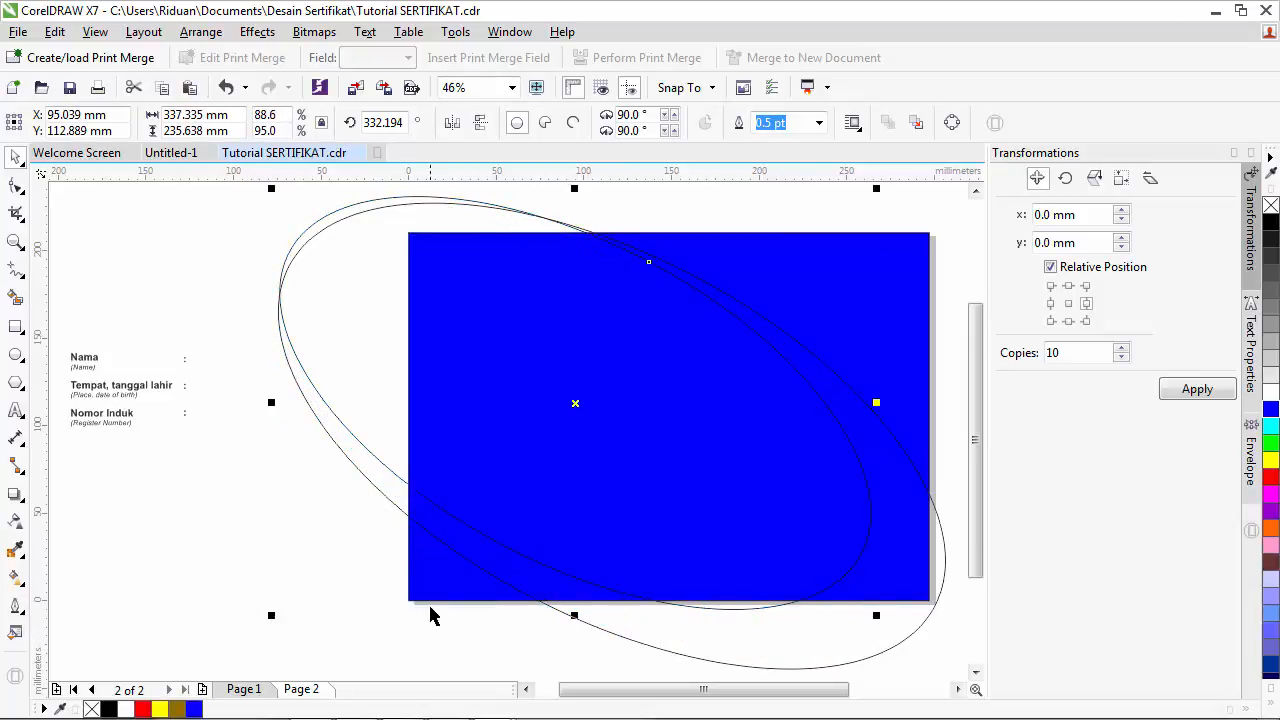
drag(278, 624, 256, 643)
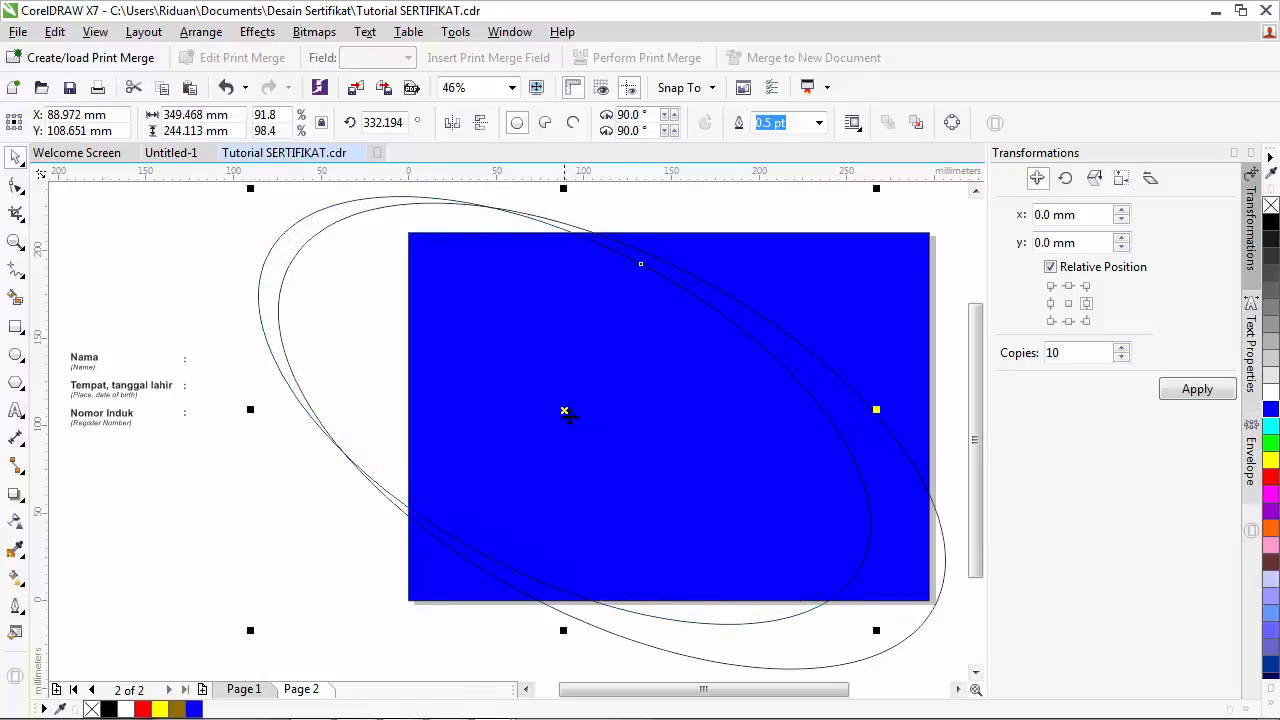
drag(566, 414, 579, 408)
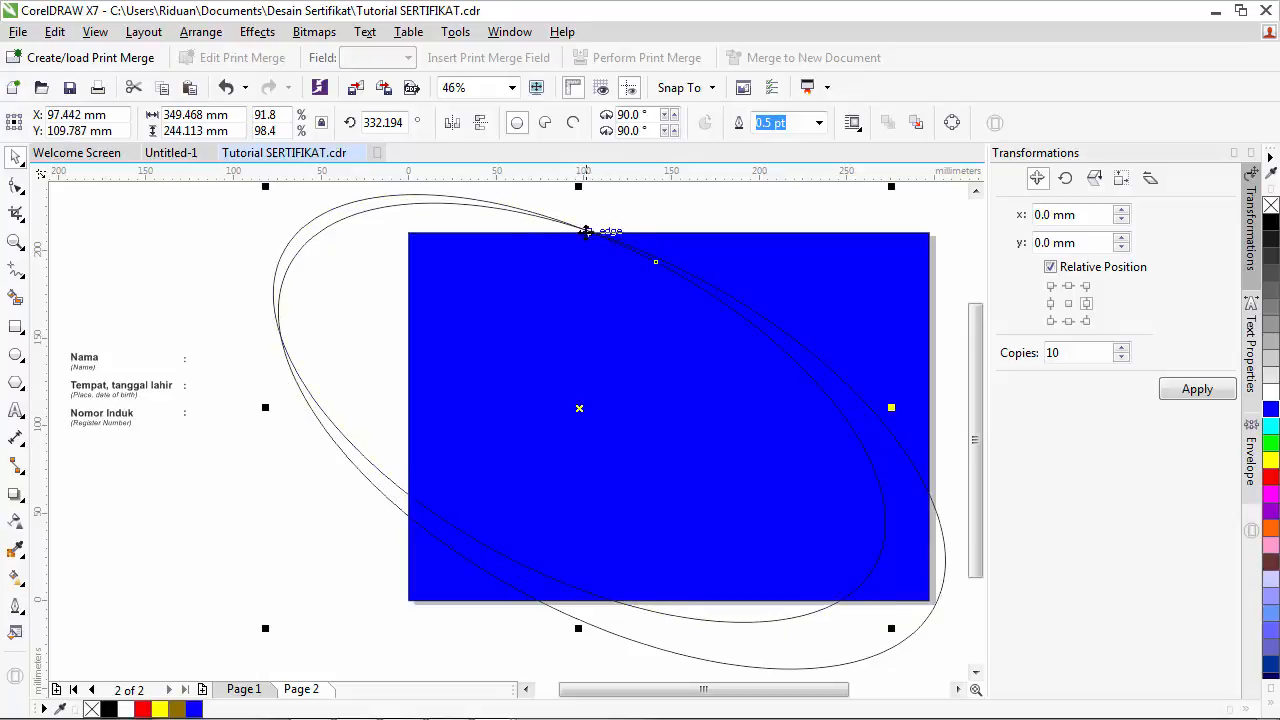
scroll(595, 234, up, 3)
scroll(595, 236, up, 2)
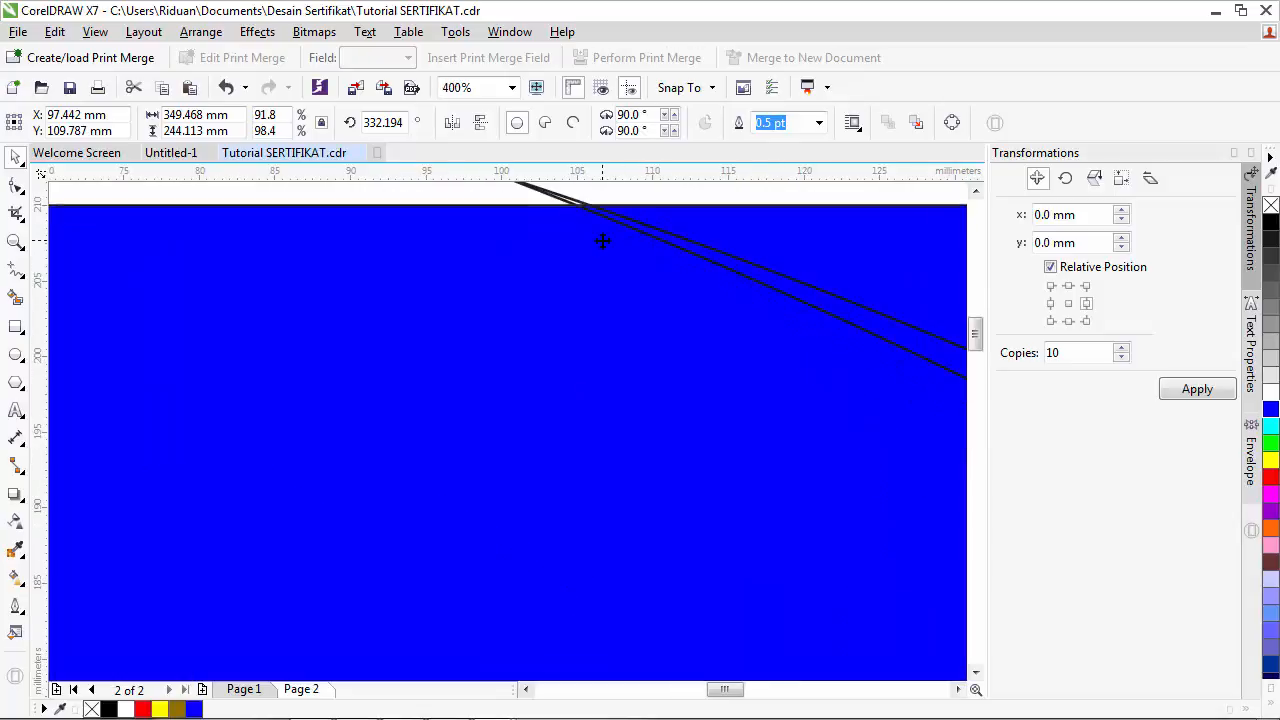
scroll(602, 240, down, 4)
scroll(600, 220, up, 3)
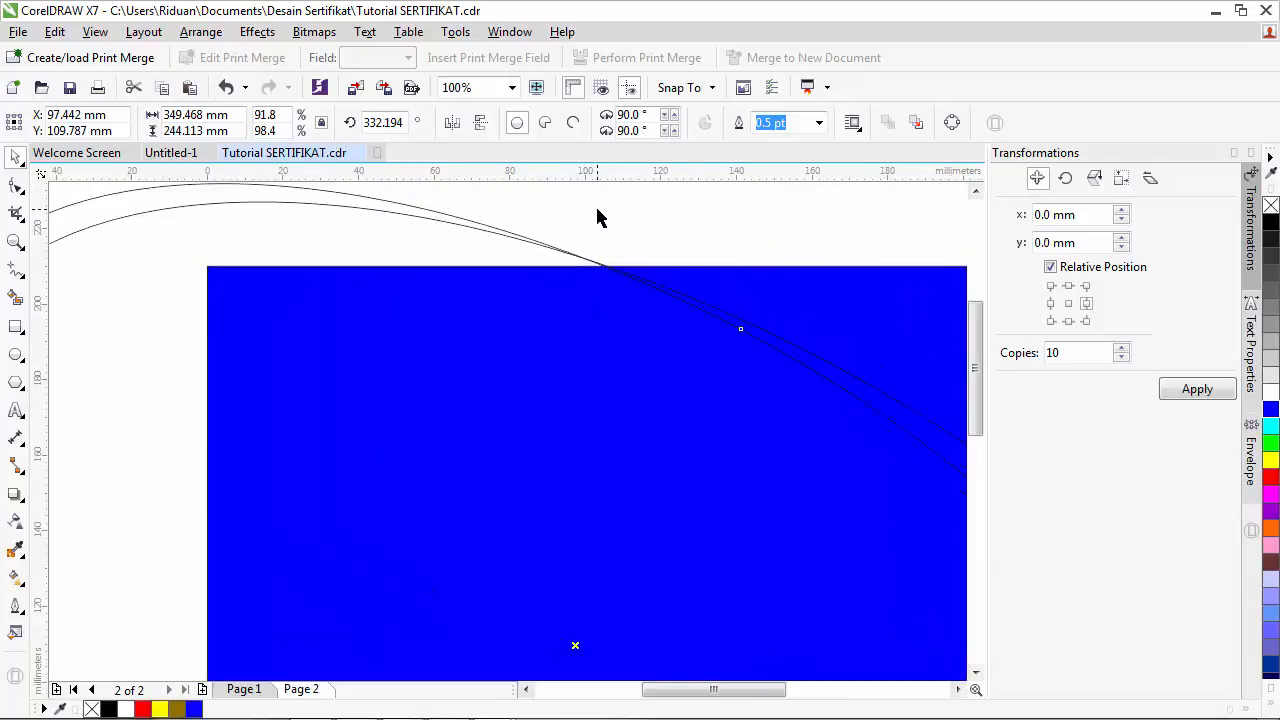
scroll(560, 376, up, 1)
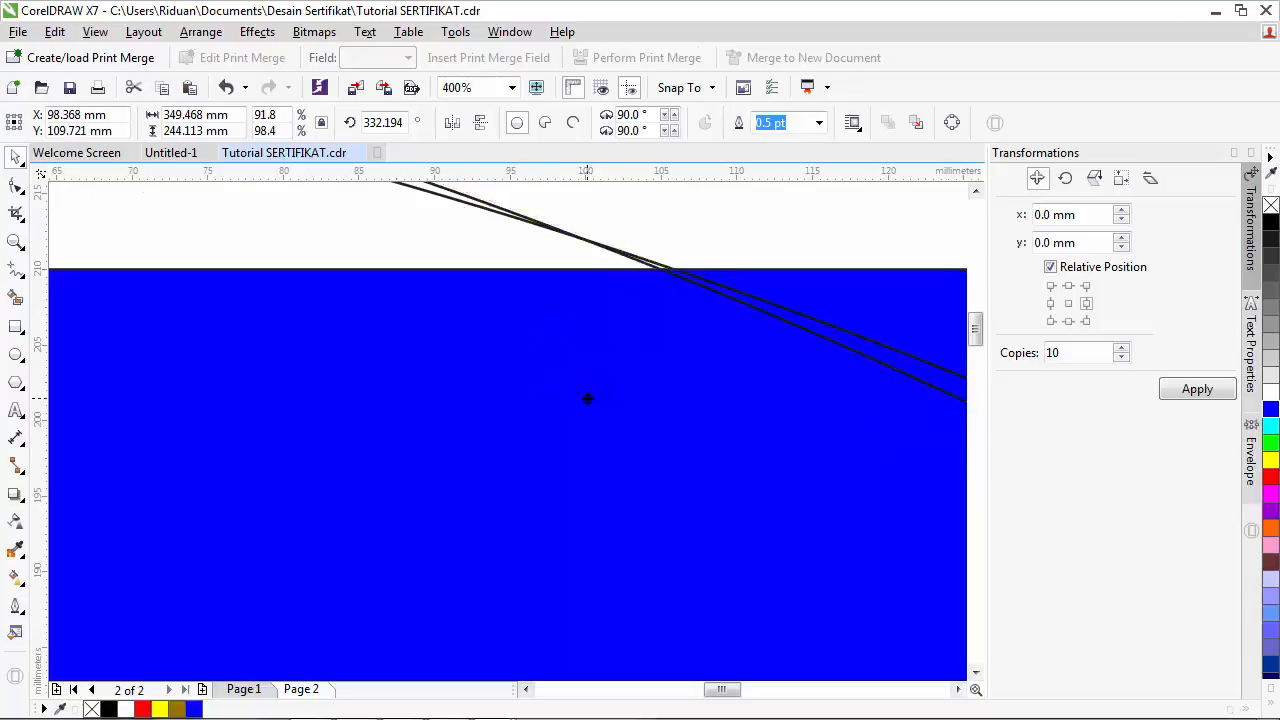
scroll(682, 320, down, 5)
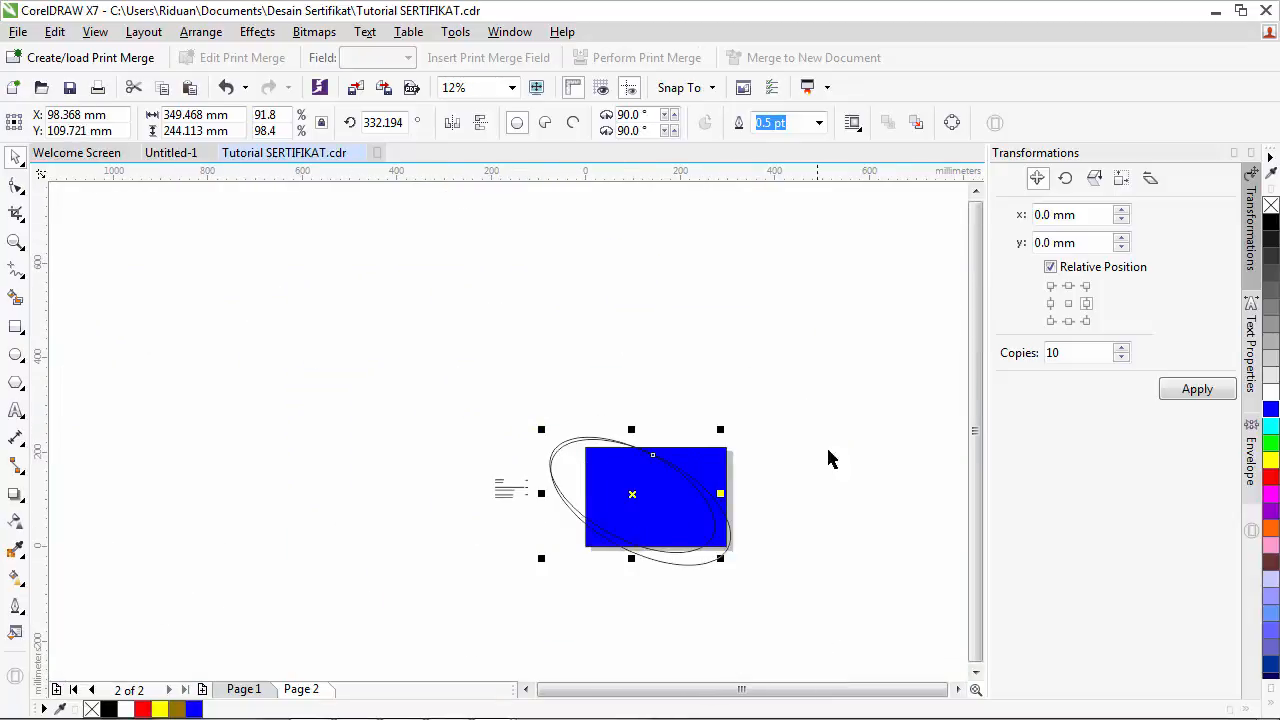
scroll(583, 546, up, 2)
scroll(690, 506, up, 1)
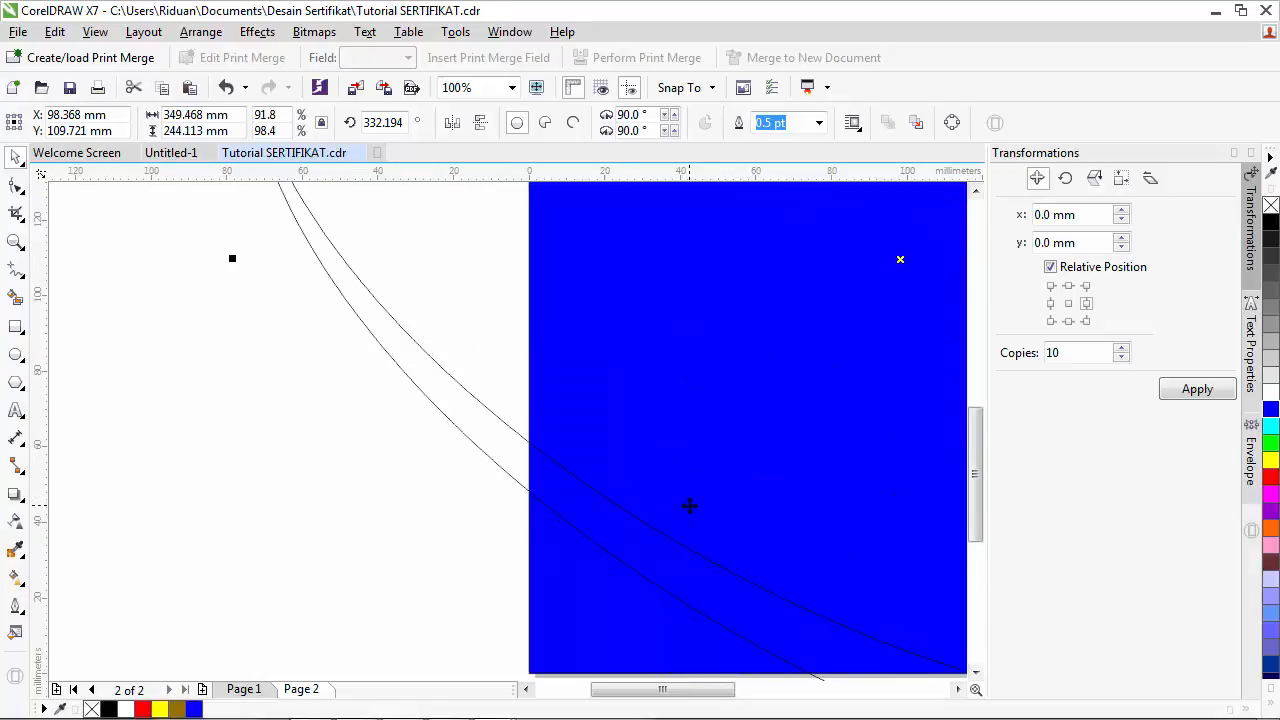
scroll(692, 510, down, 1)
click(958, 689)
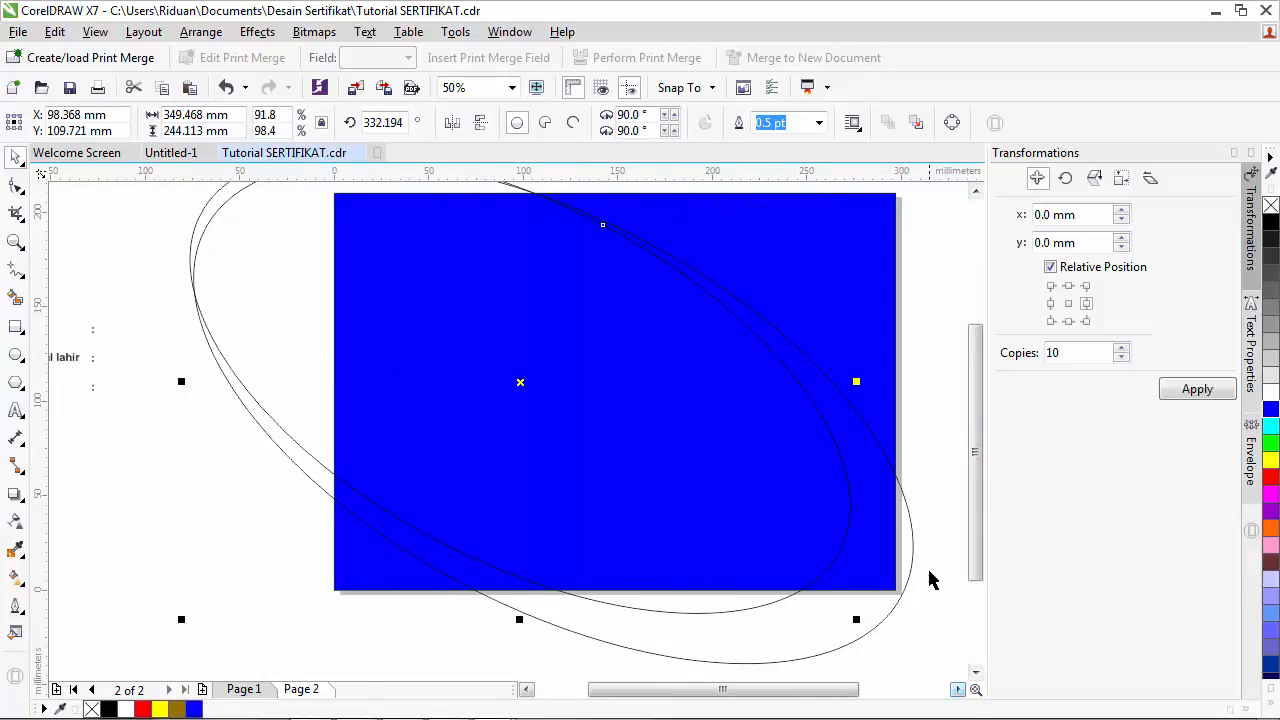
click(919, 458)
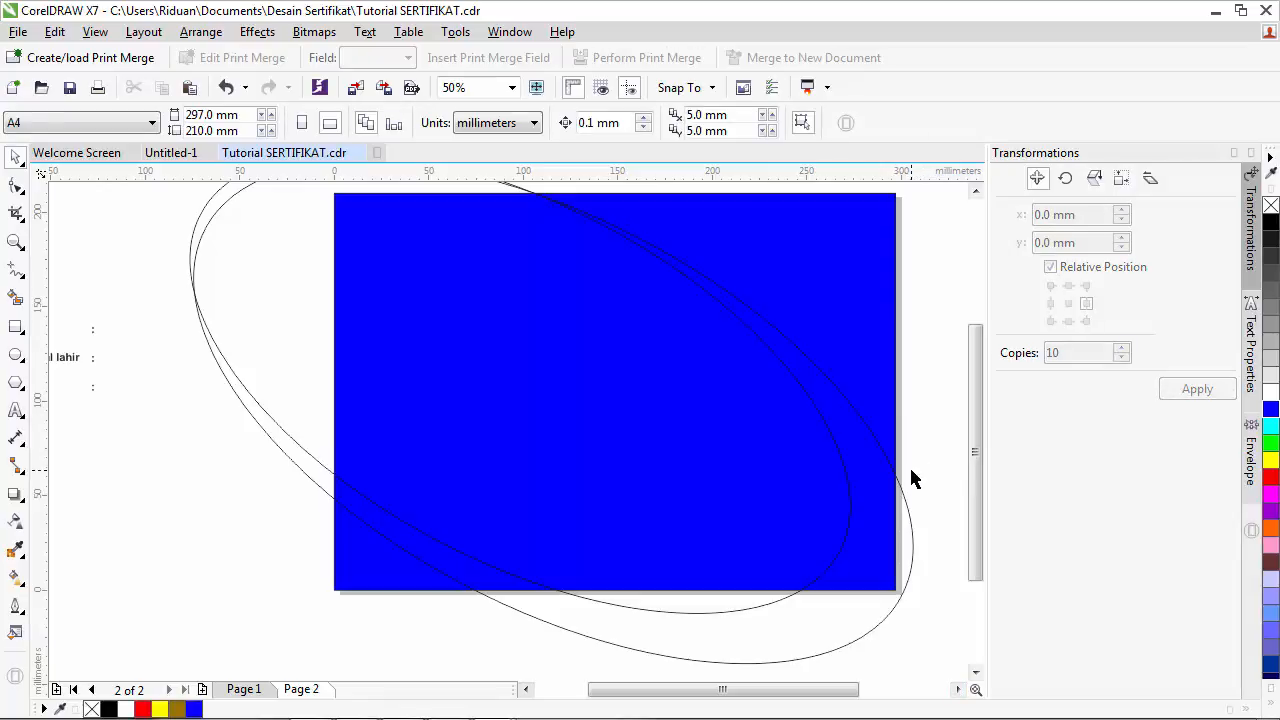
click(849, 533)
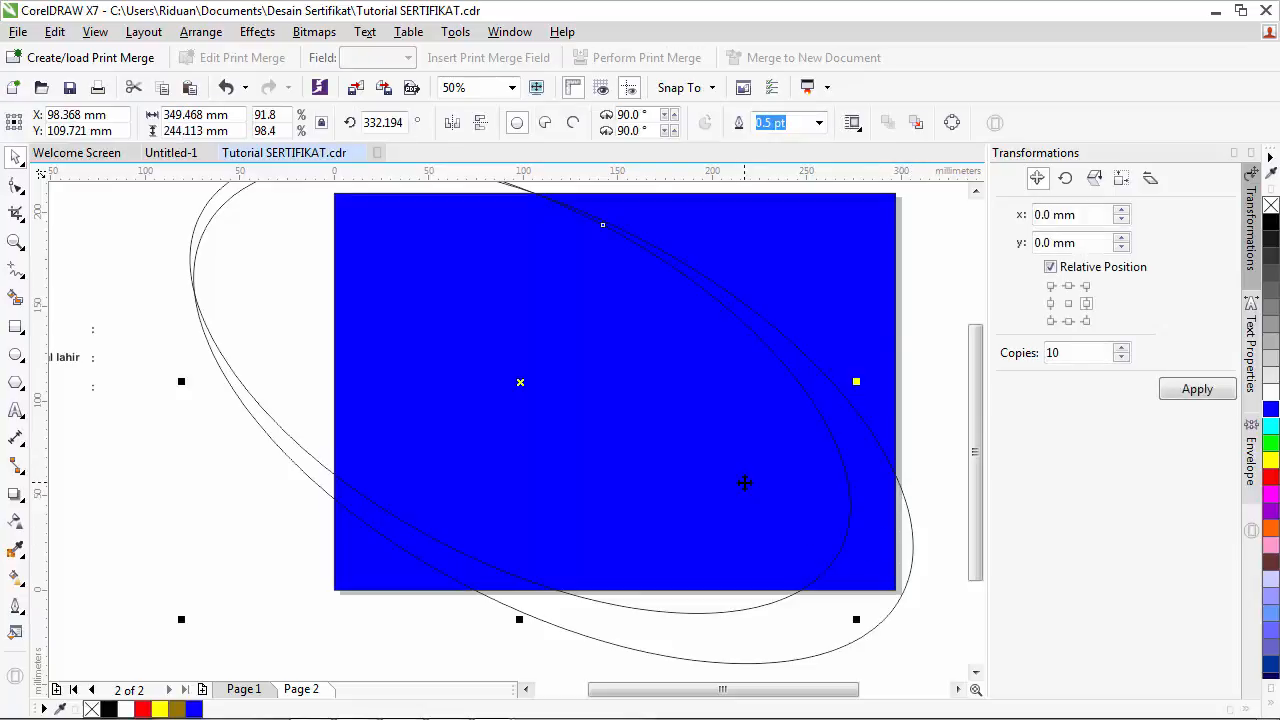
- Select the ellipse group with the blue rectangle and trim them
scroll(744, 483, down, 2)
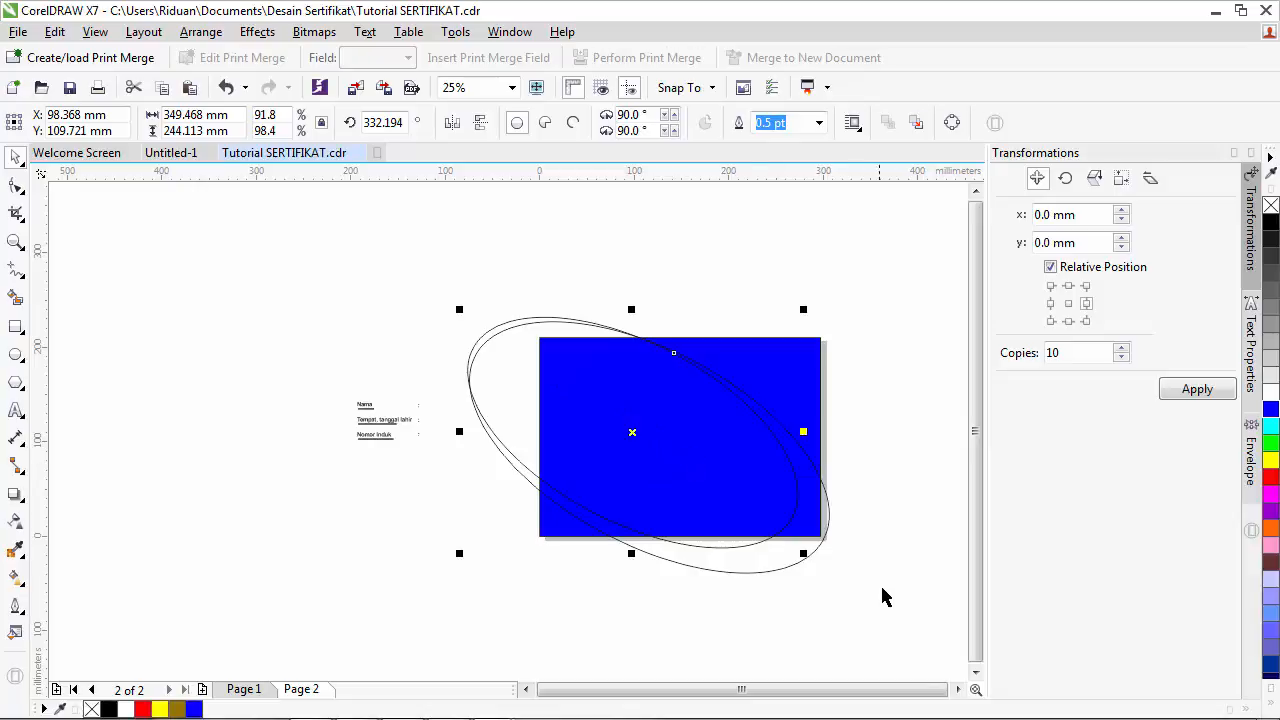
drag(888, 618, 437, 256)
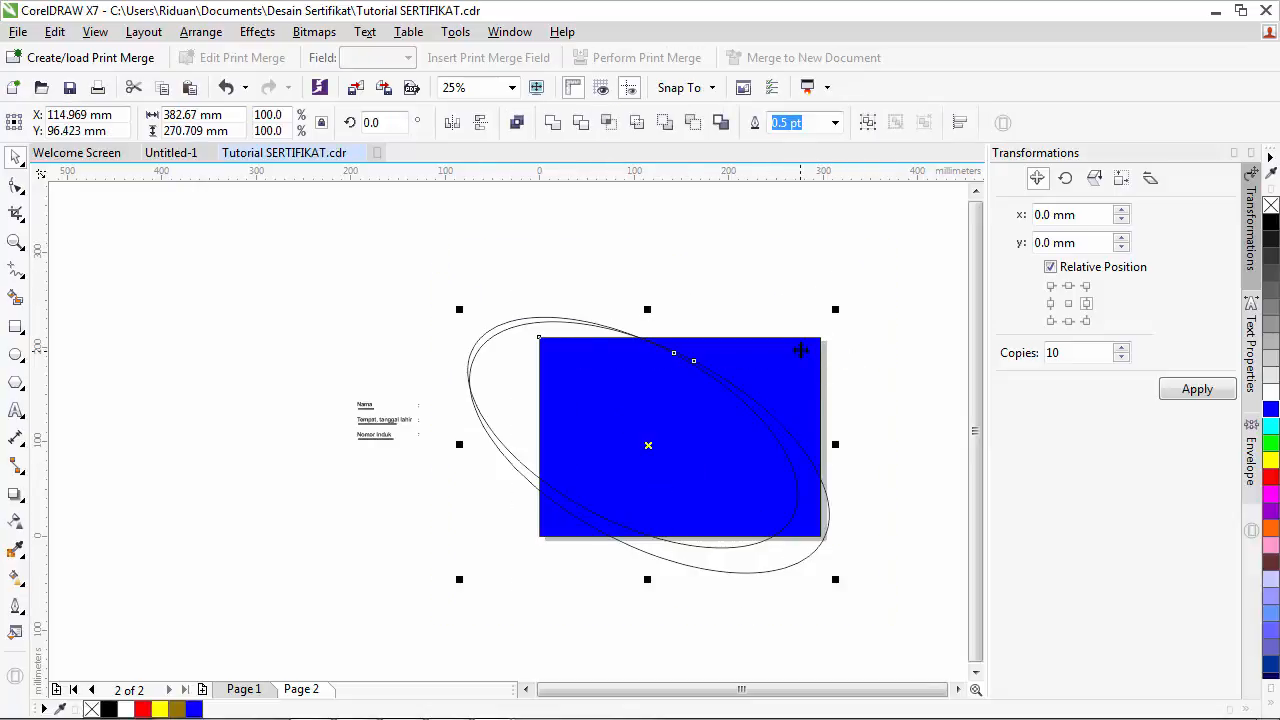
click(868, 400)
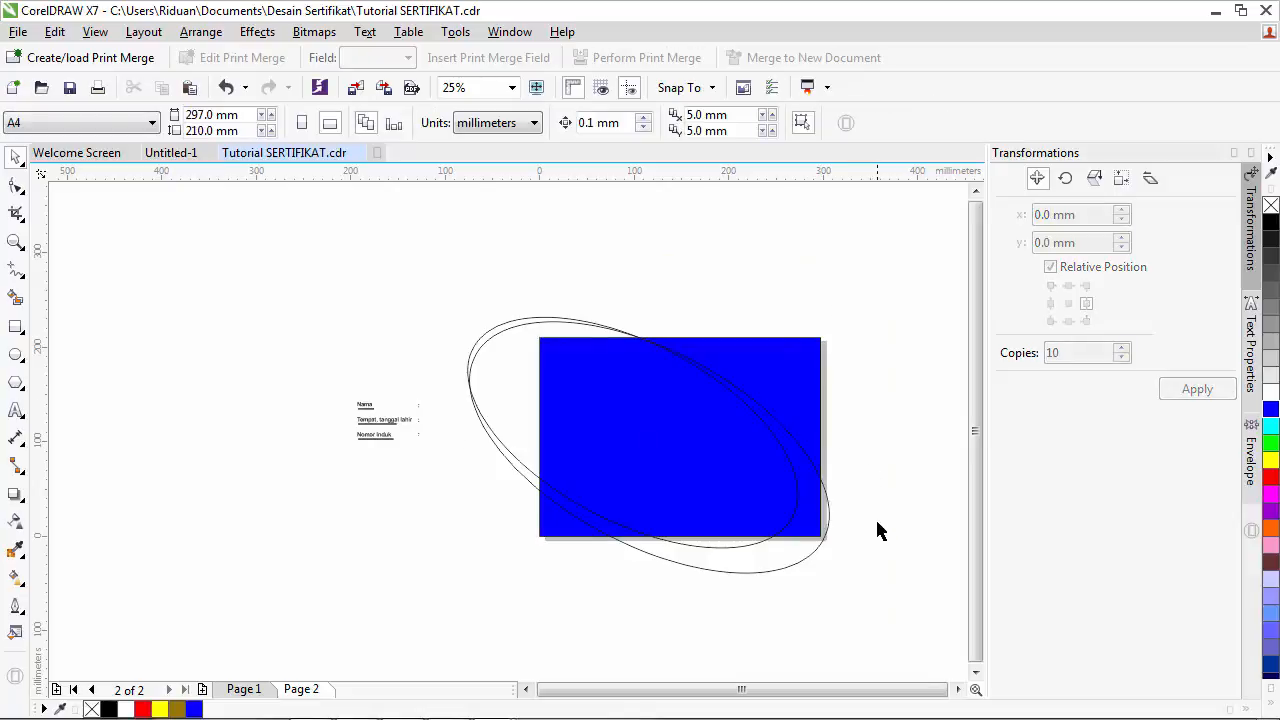
click(655, 427)
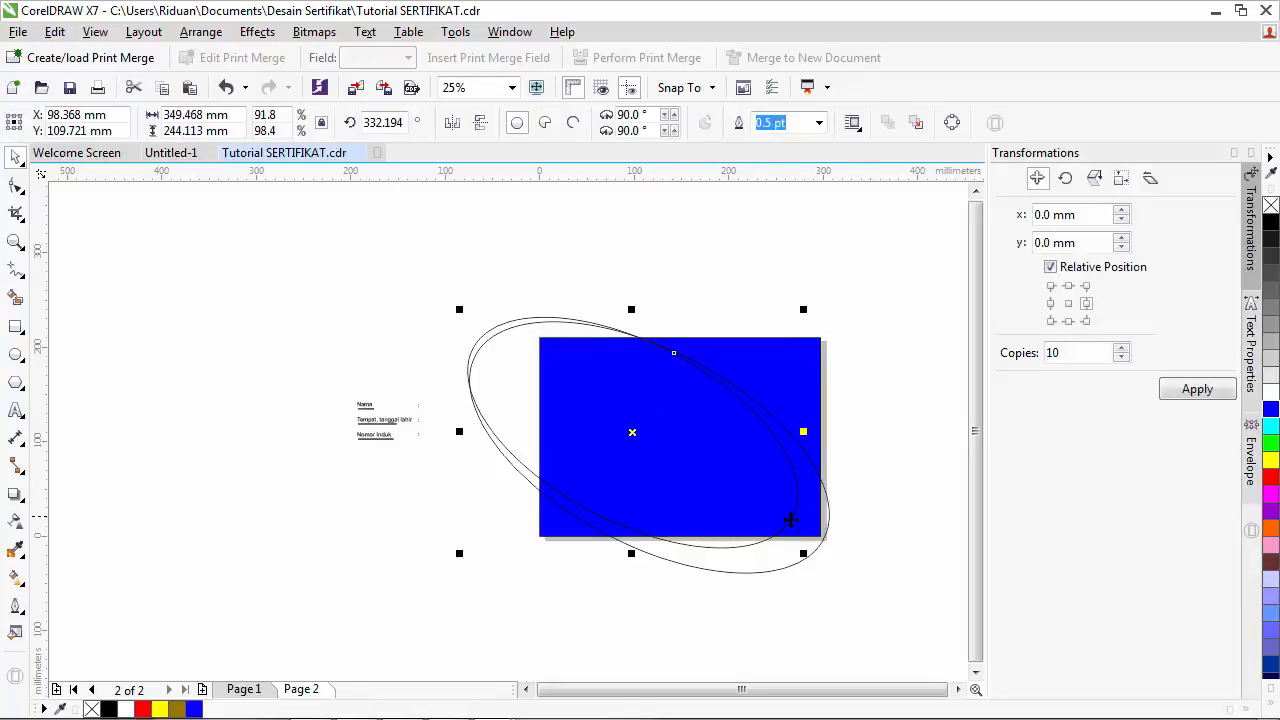
shift+click(825, 524)
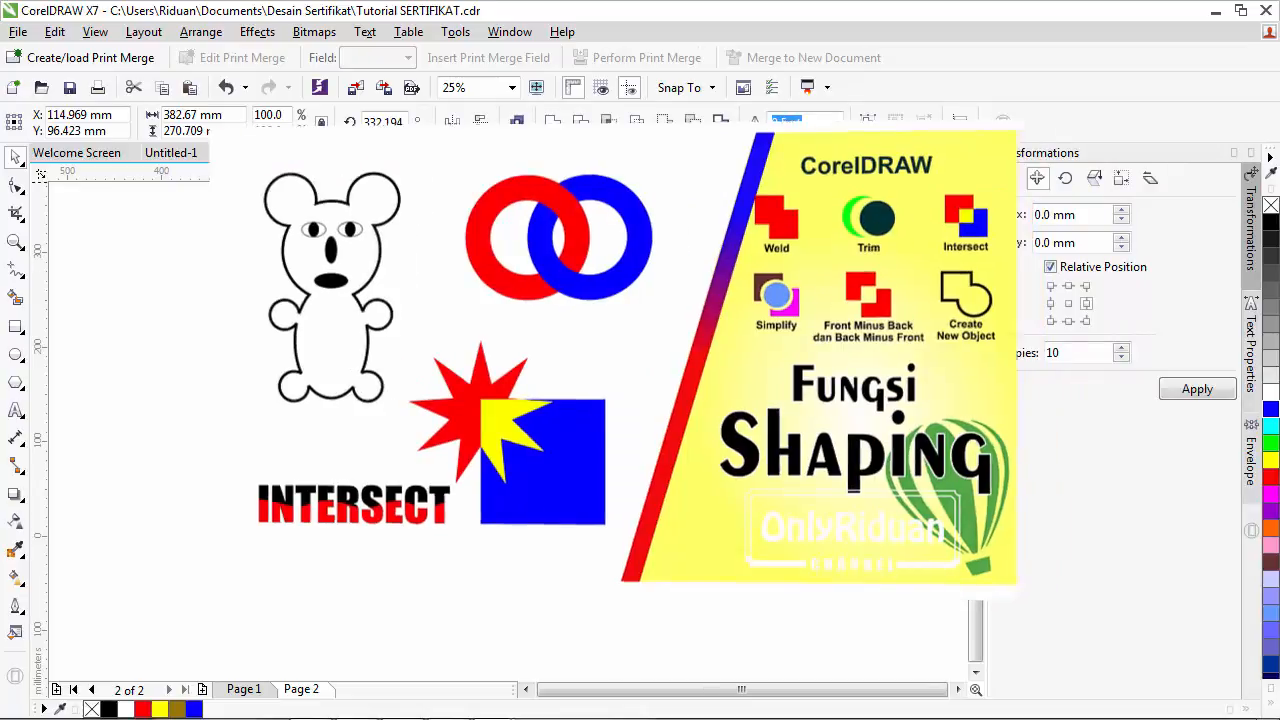
click(581, 124)
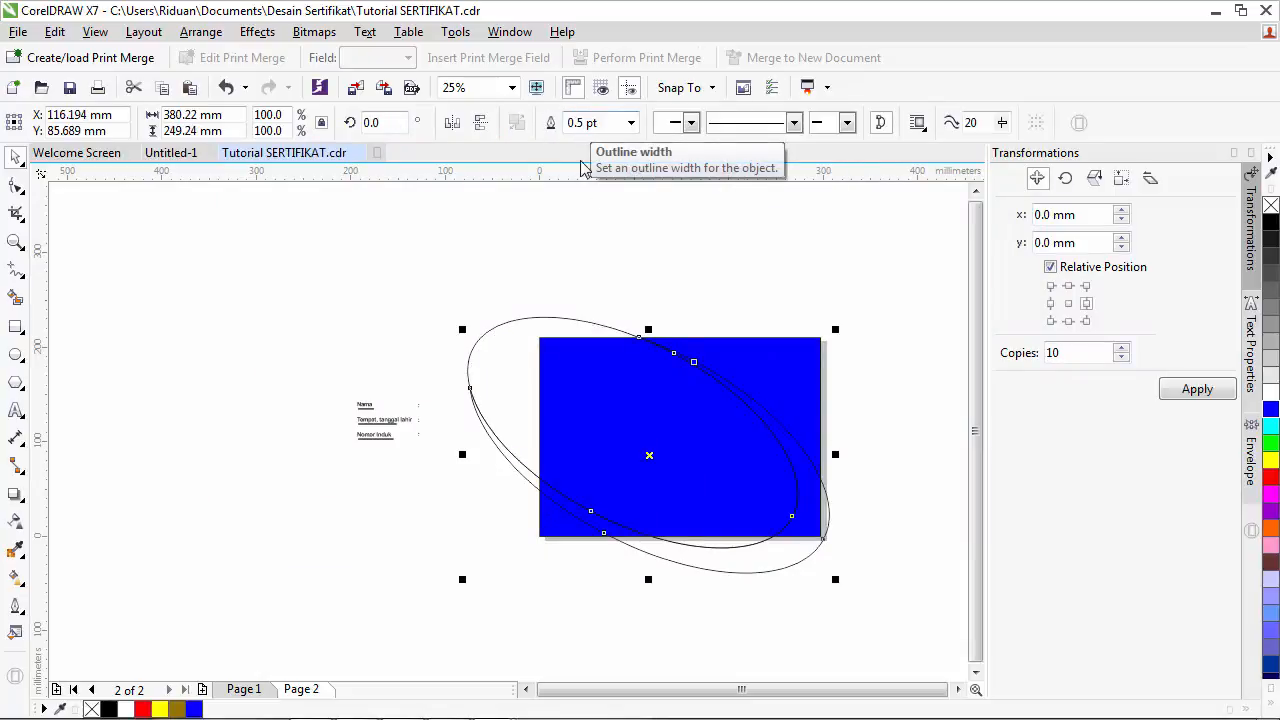
- Pull the inner ellipse aside to inspect the trim, then undo the move
click(590, 207)
click(820, 505)
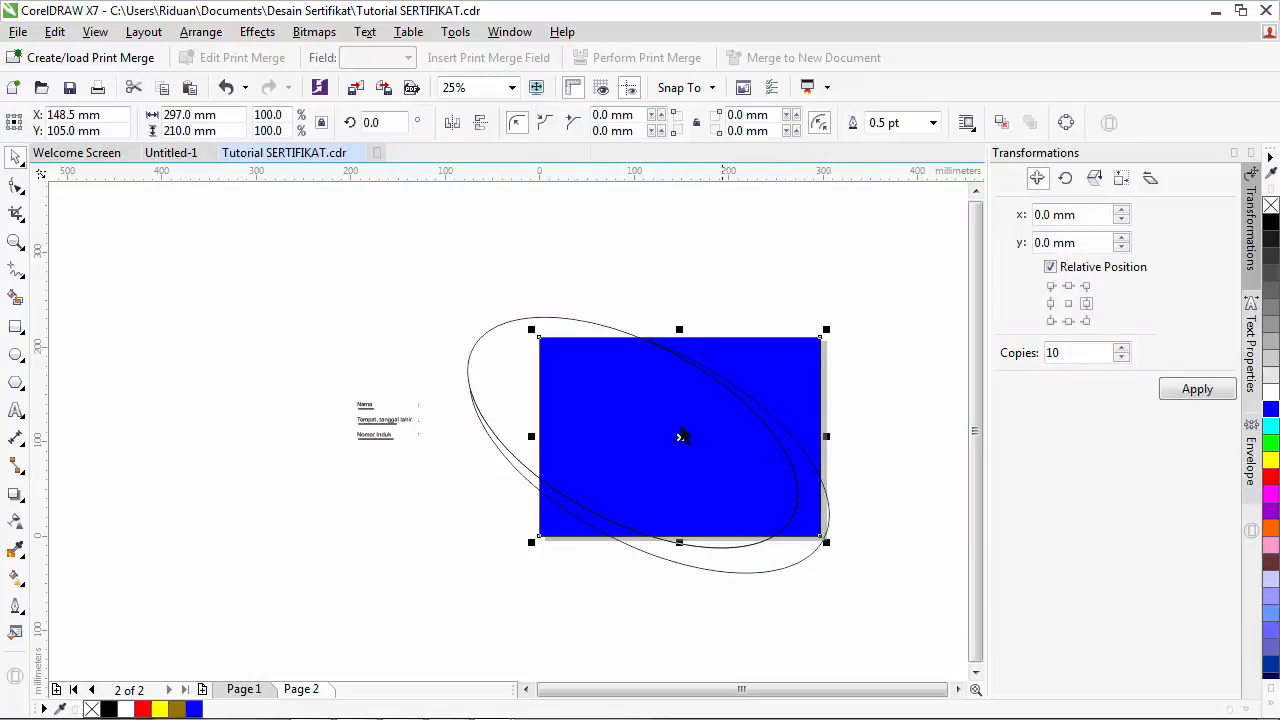
click(903, 513)
click(788, 566)
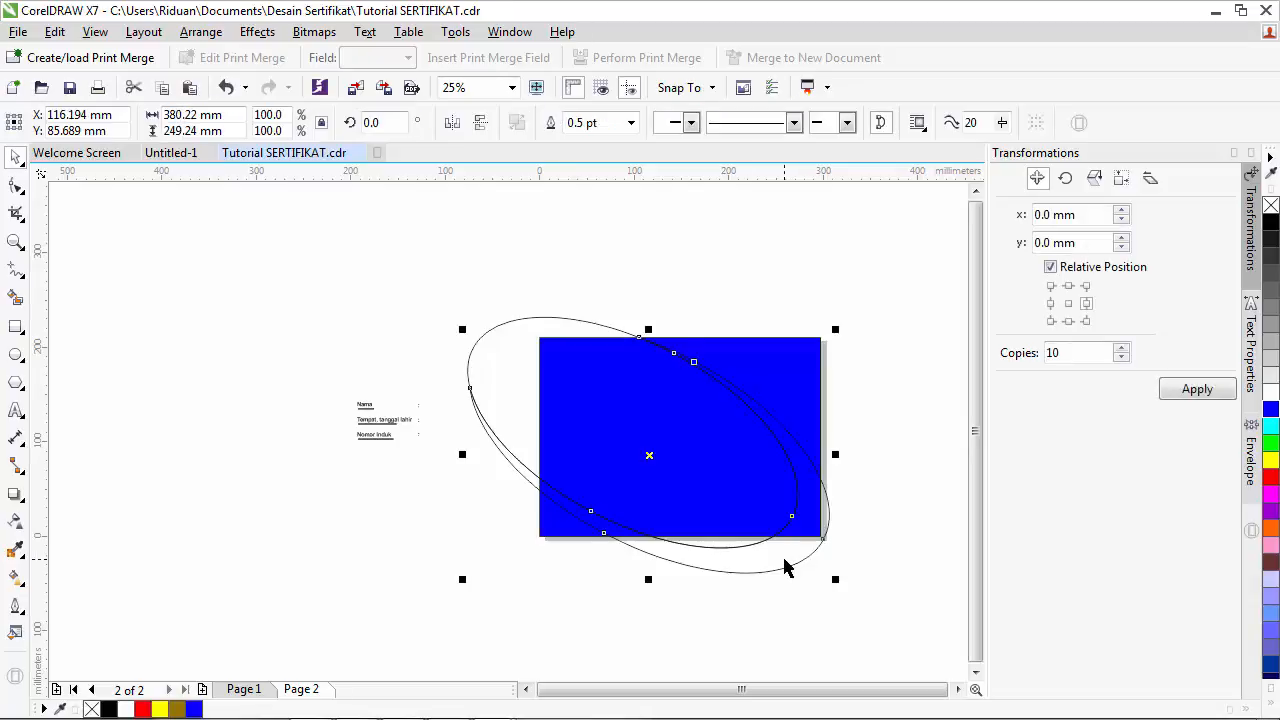
click(488, 344)
drag(486, 334, 157, 277)
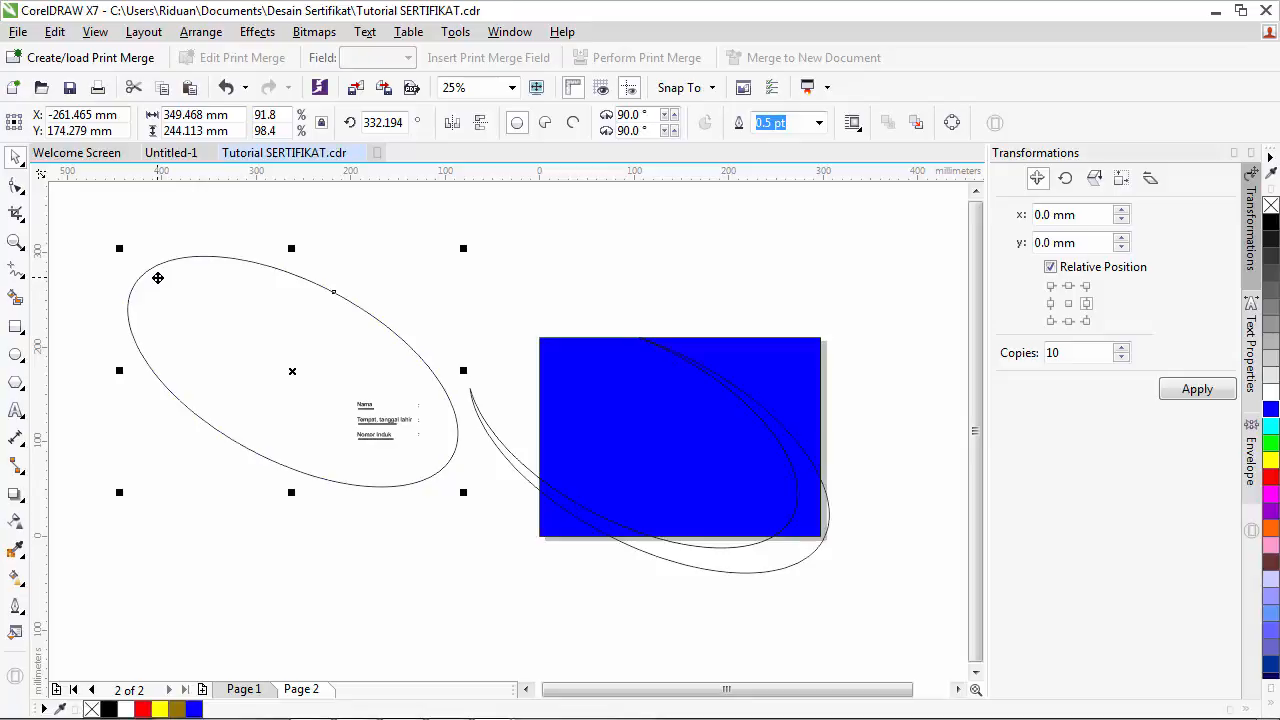
key(ctrl+z)
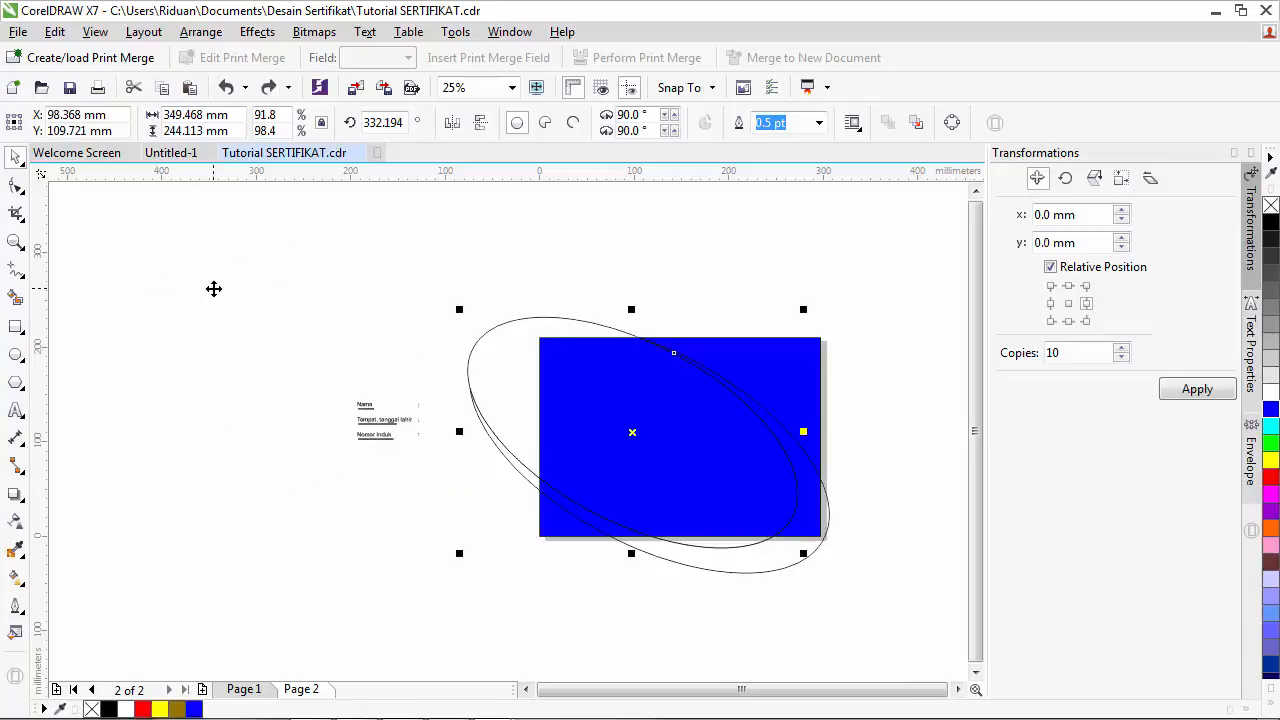
click(610, 586)
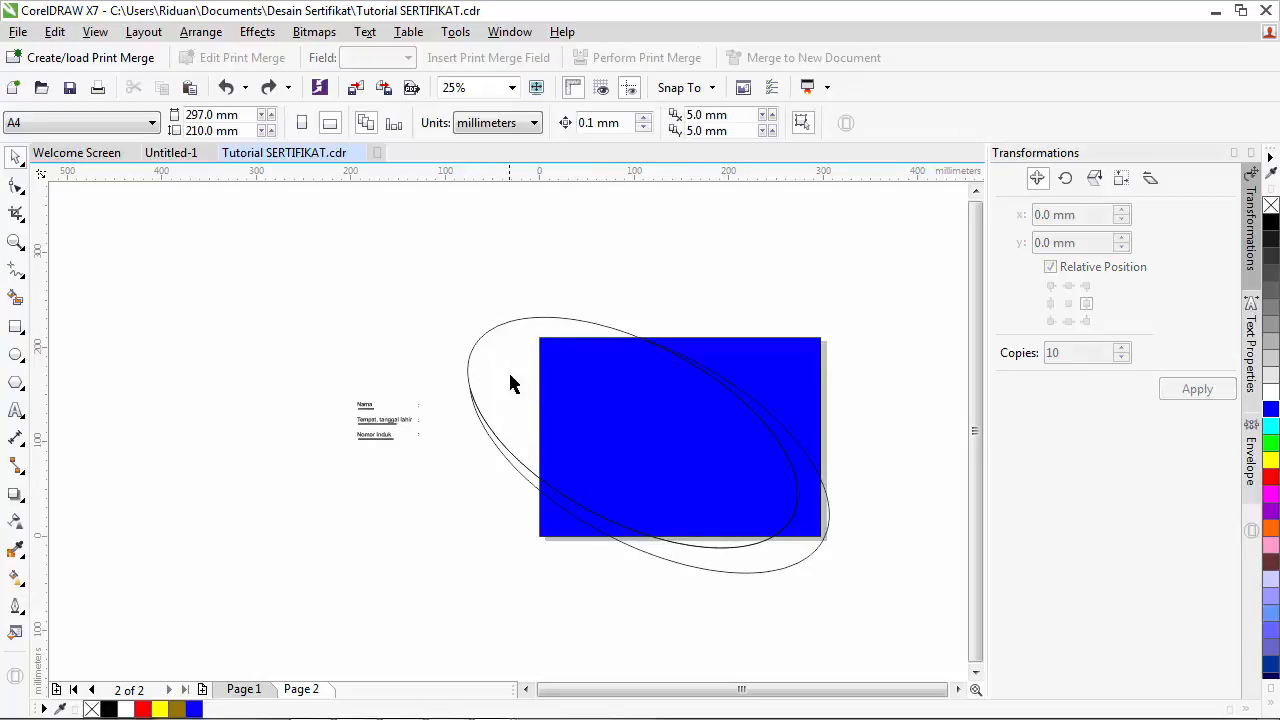
- Draw a tall 91 × 301 mm rectangle at the blue rectangle's left edge and trim the ellipse with it
click(16, 332)
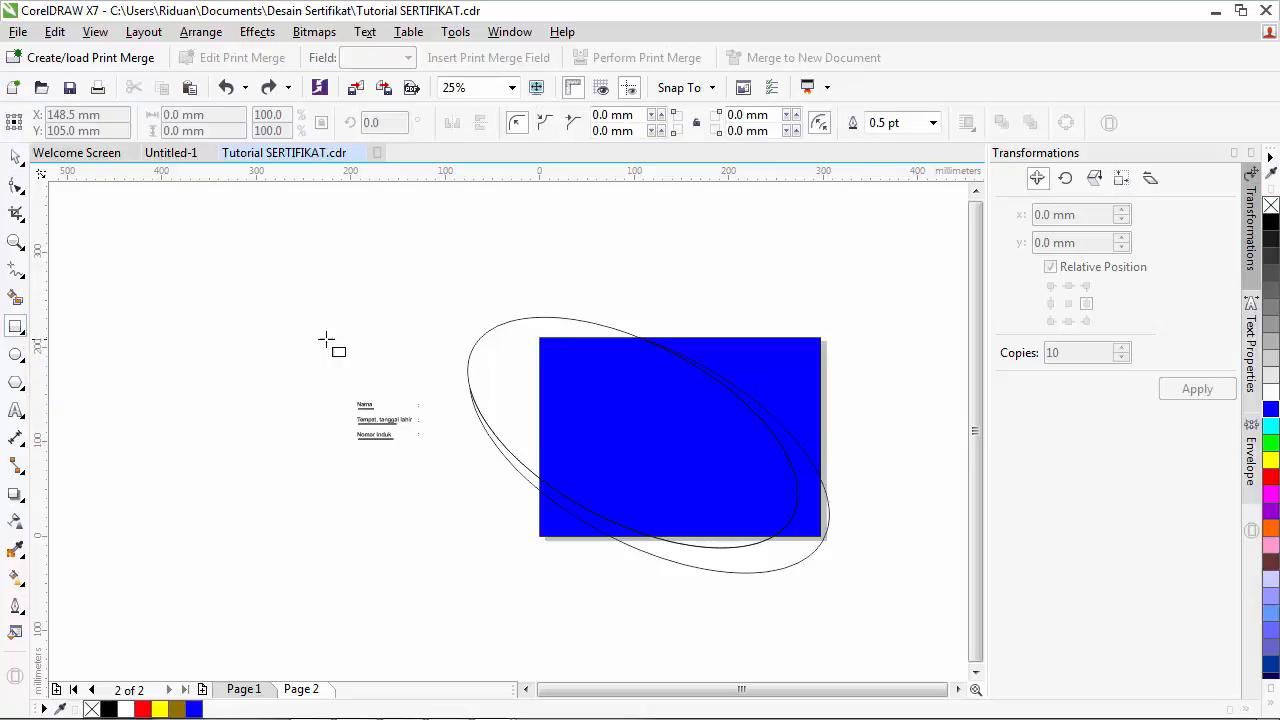
drag(453, 251, 540, 537)
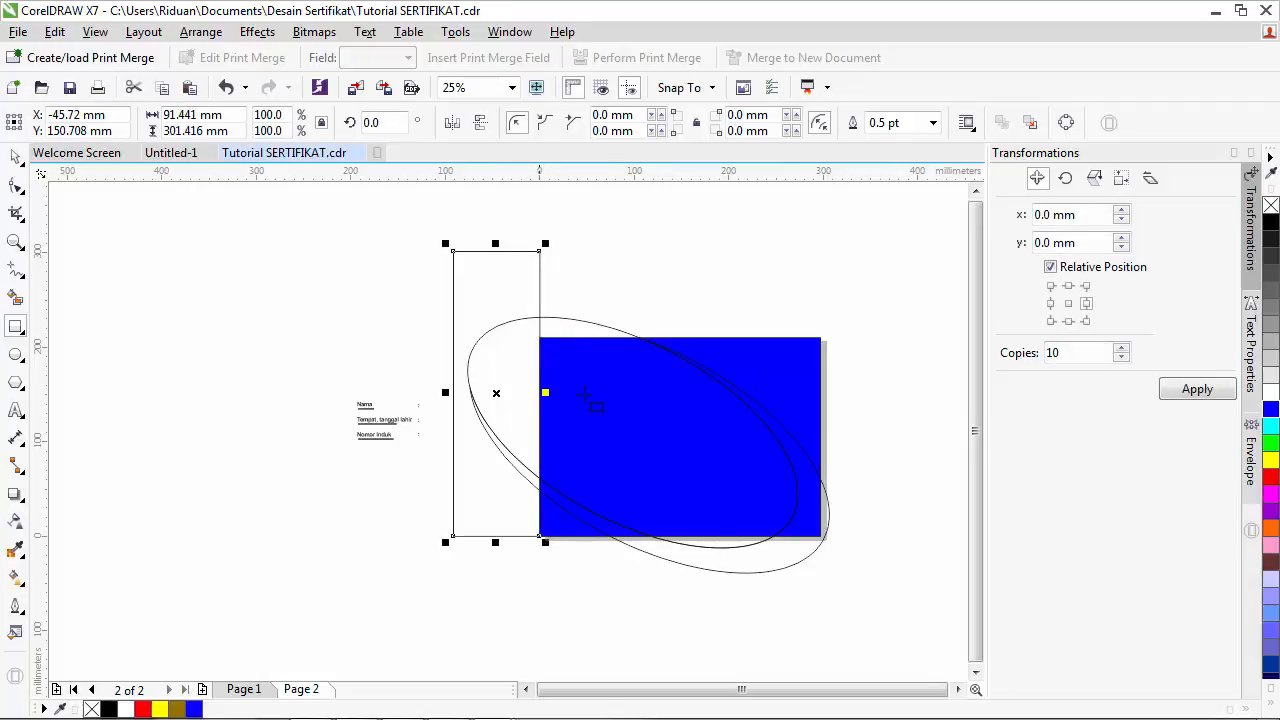
key(space)
shift+click(774, 554)
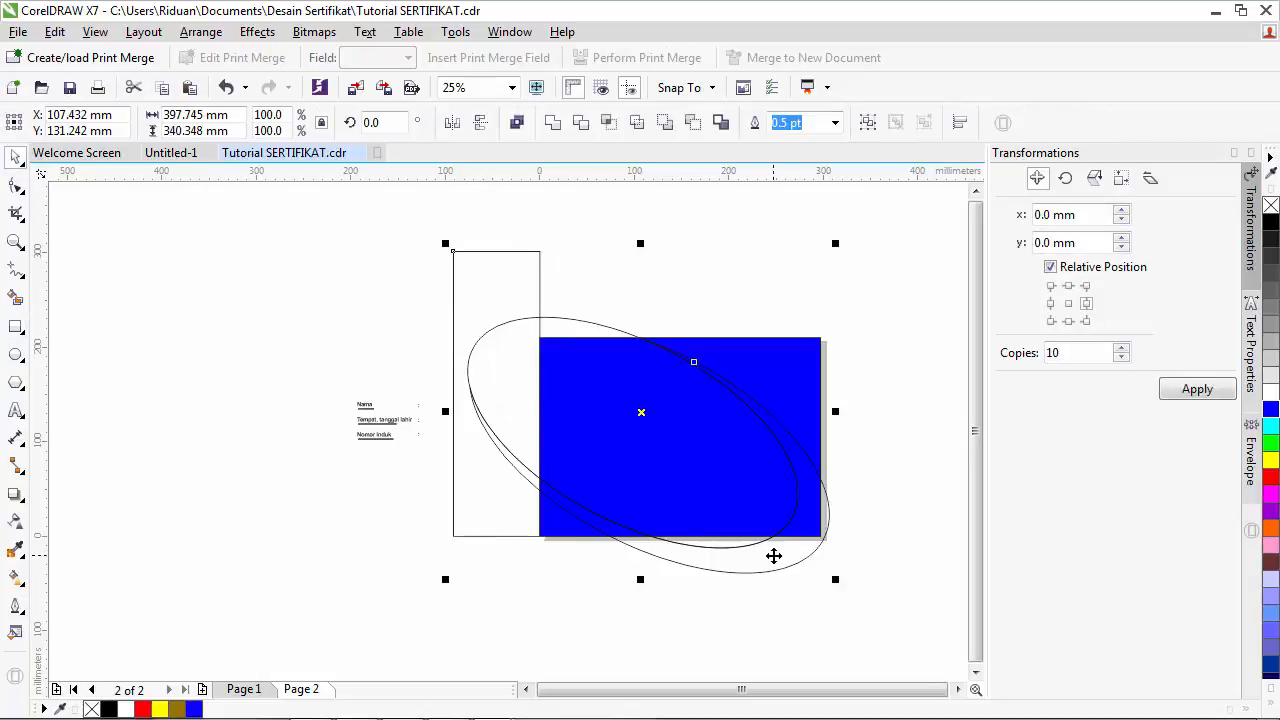
click(580, 122)
click(635, 297)
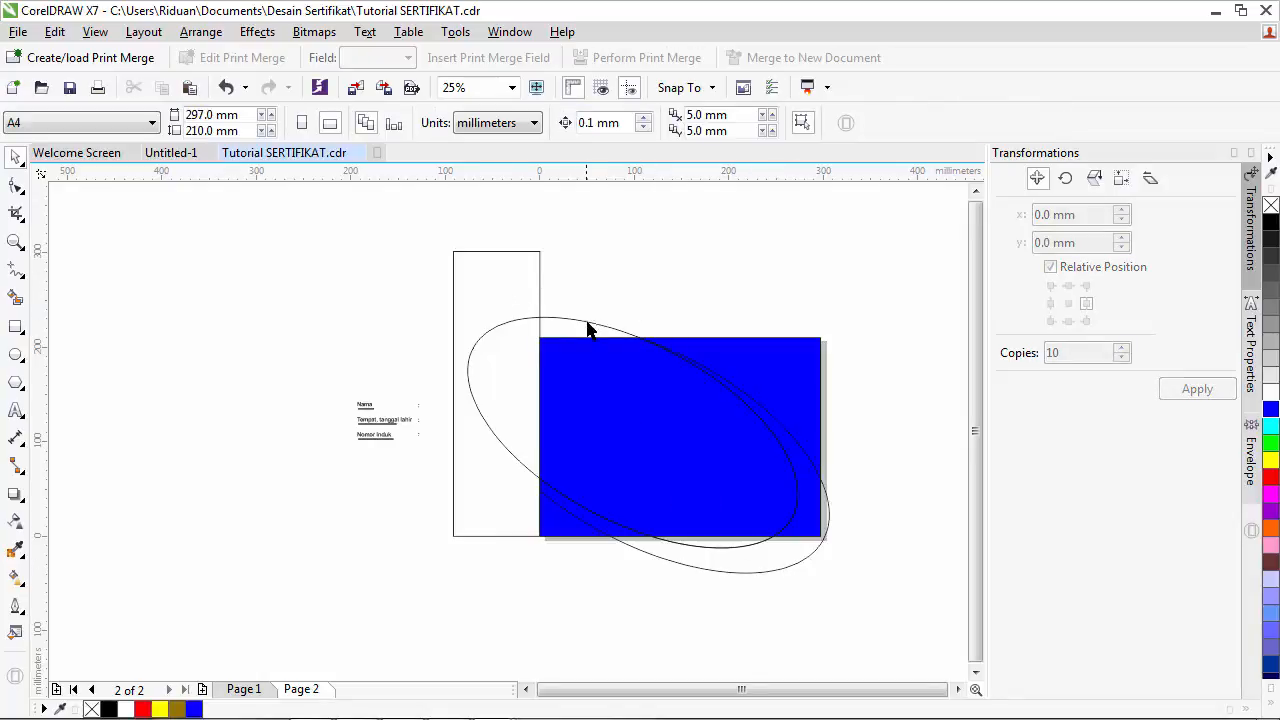
- Check the finished design on page 1, then return to page 2 and reselect the tall rectangle
click(507, 299)
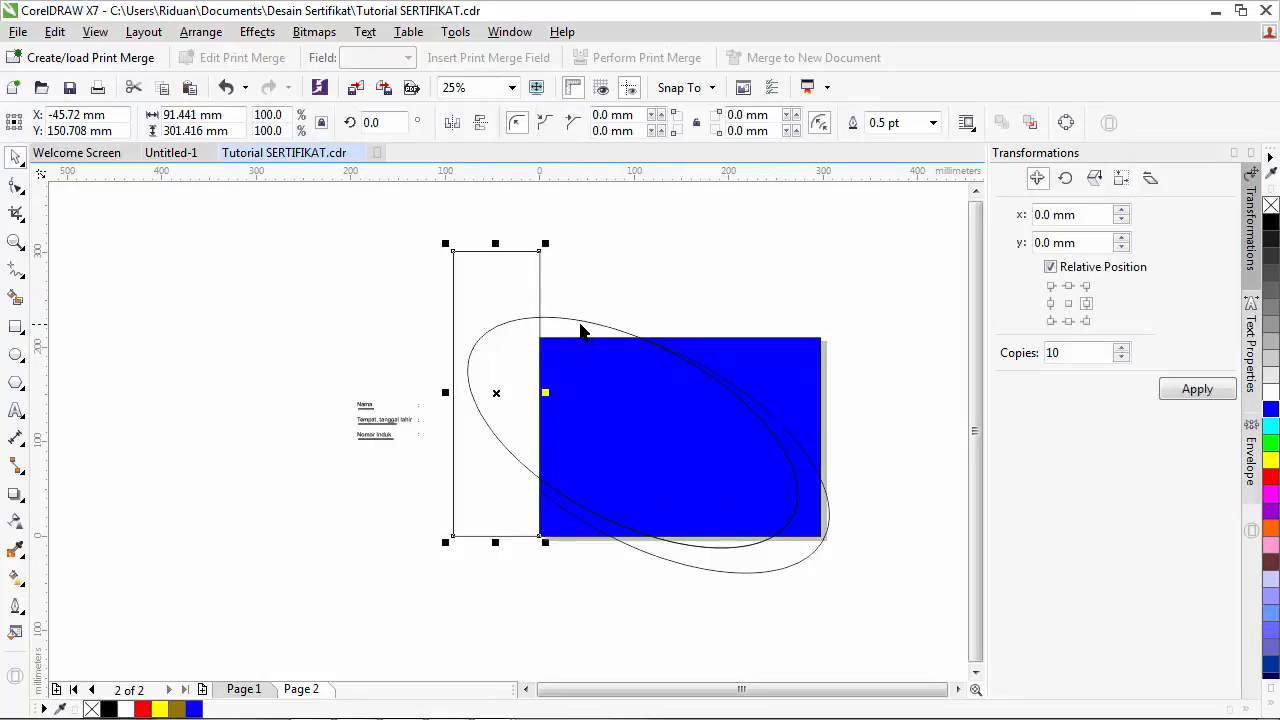
click(243, 689)
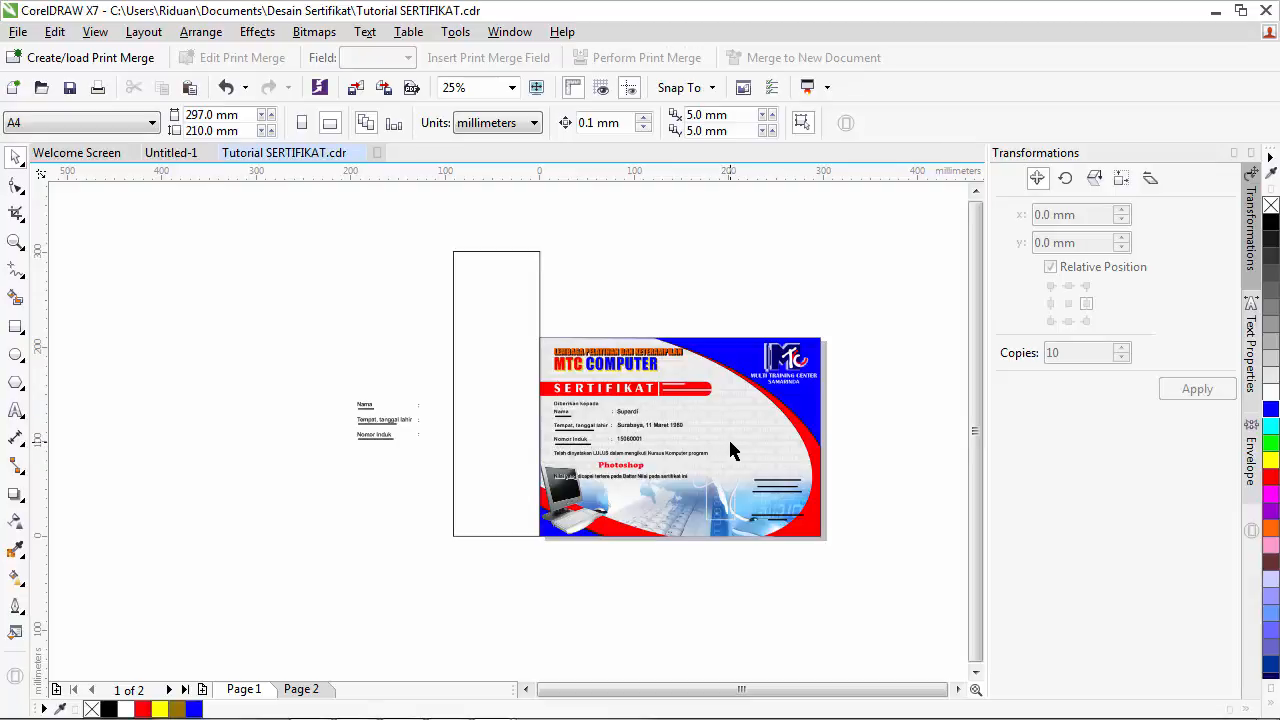
click(299, 689)
click(502, 291)
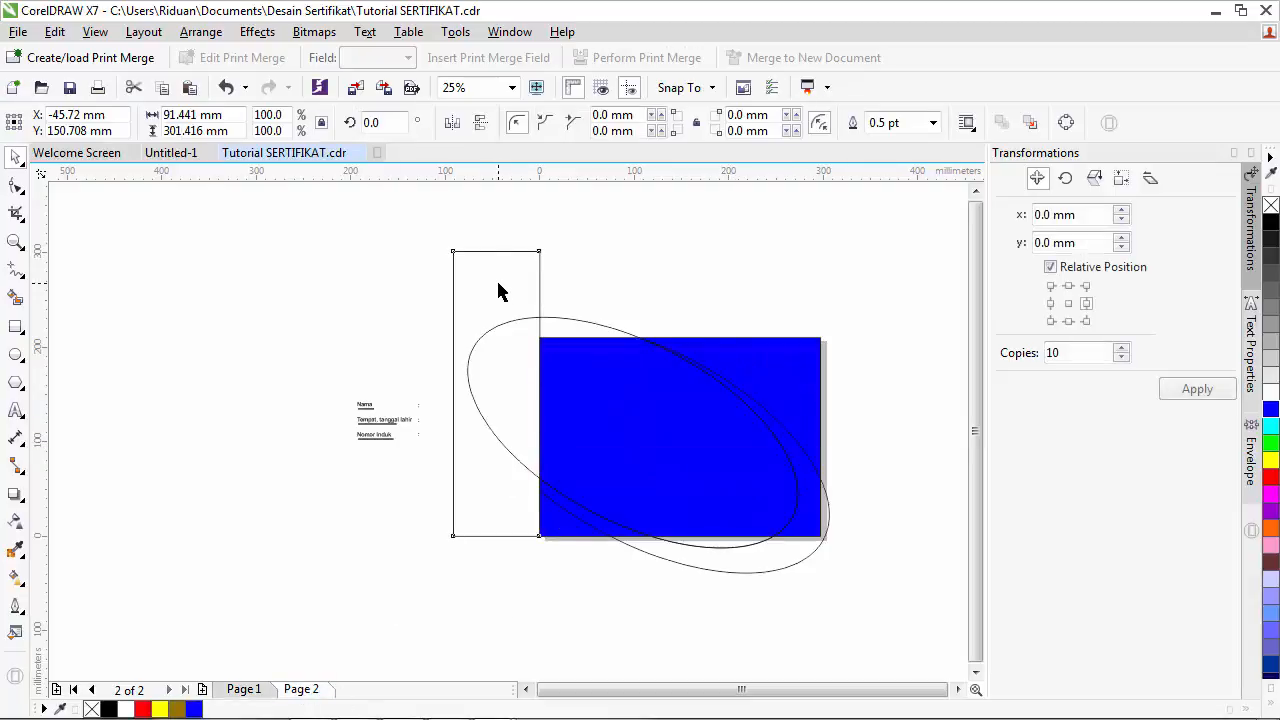
- Rotate the tall rectangle 90° and place it along the blue background's top edge
click(565, 327)
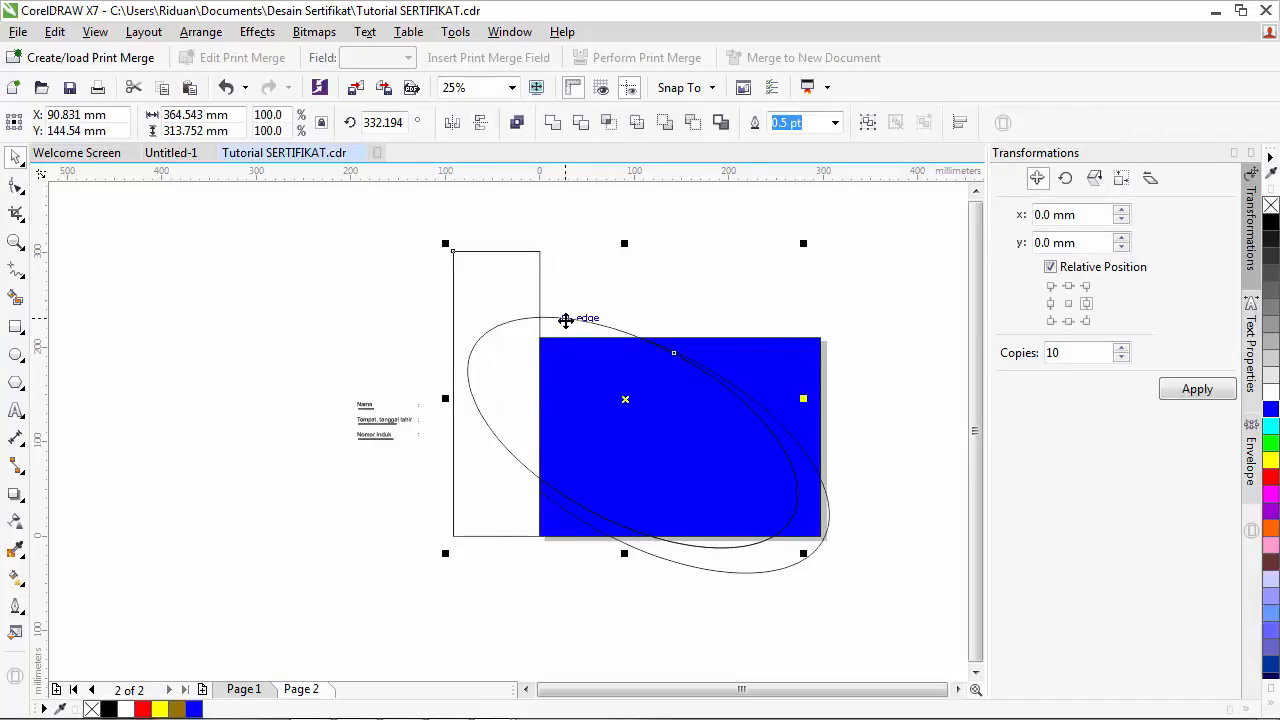
click(643, 271)
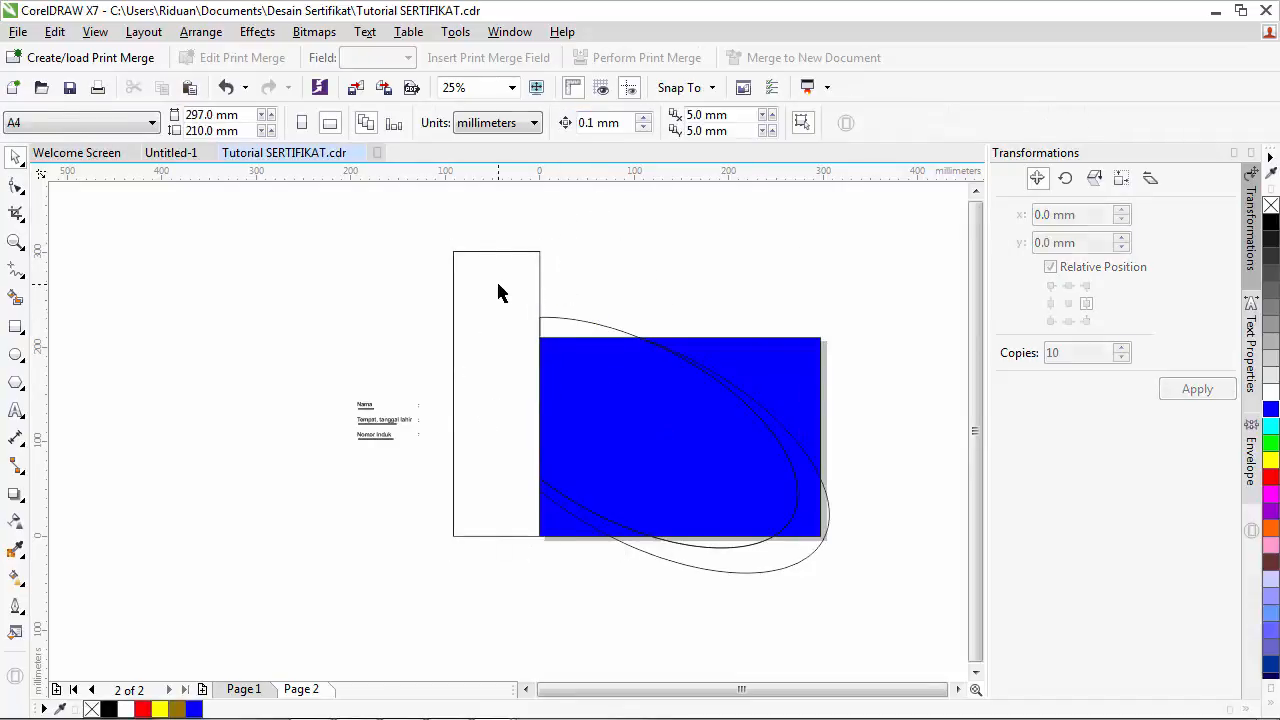
click(496, 285)
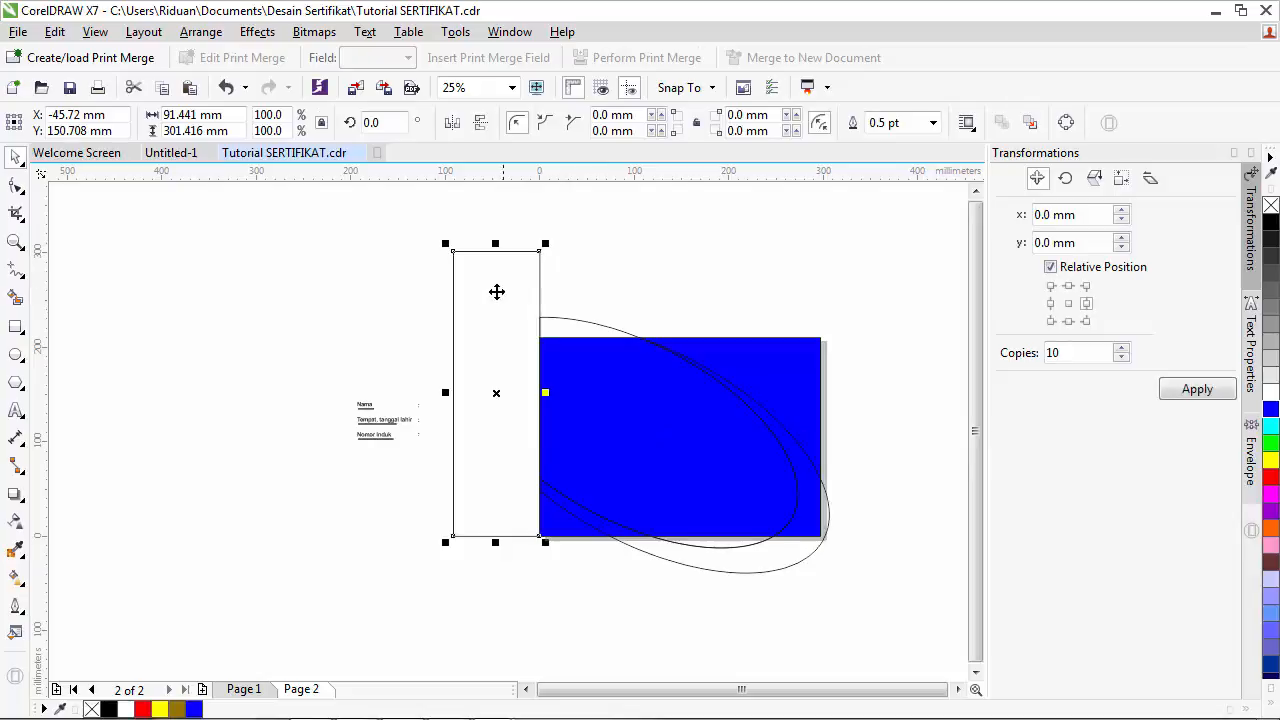
click(371, 122)
text(90)
key(Return)
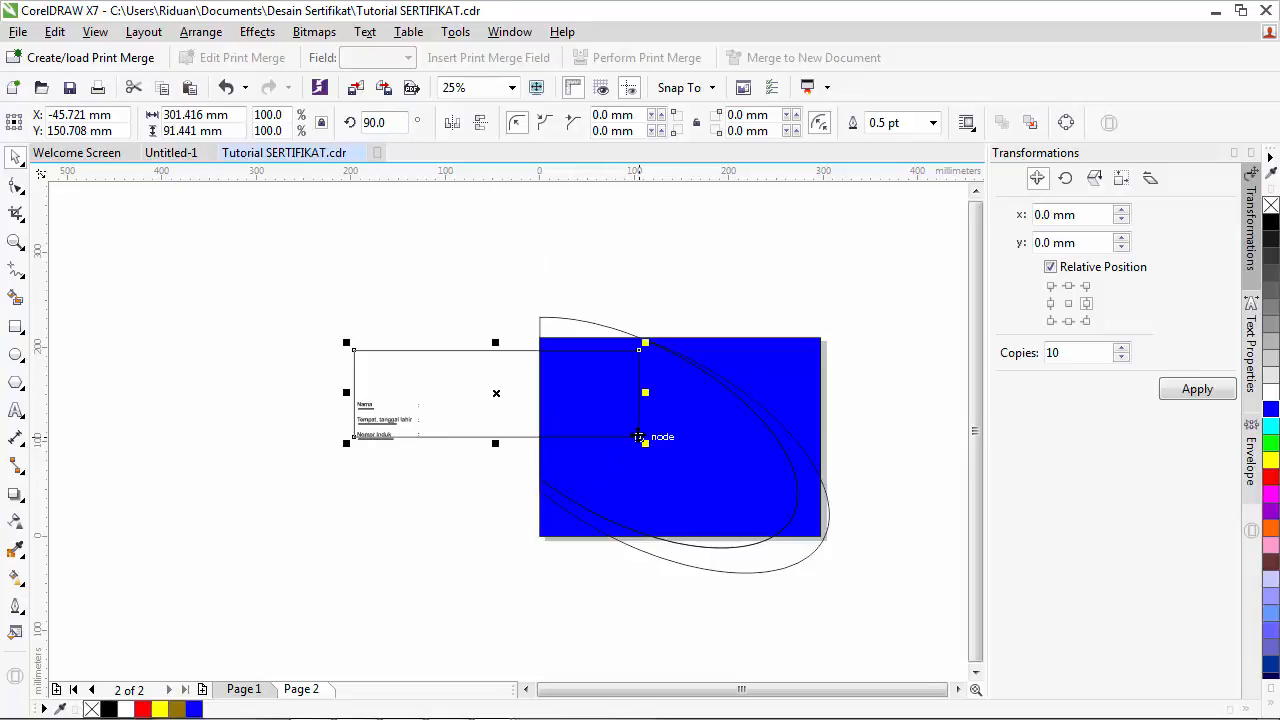
drag(640, 437, 821, 338)
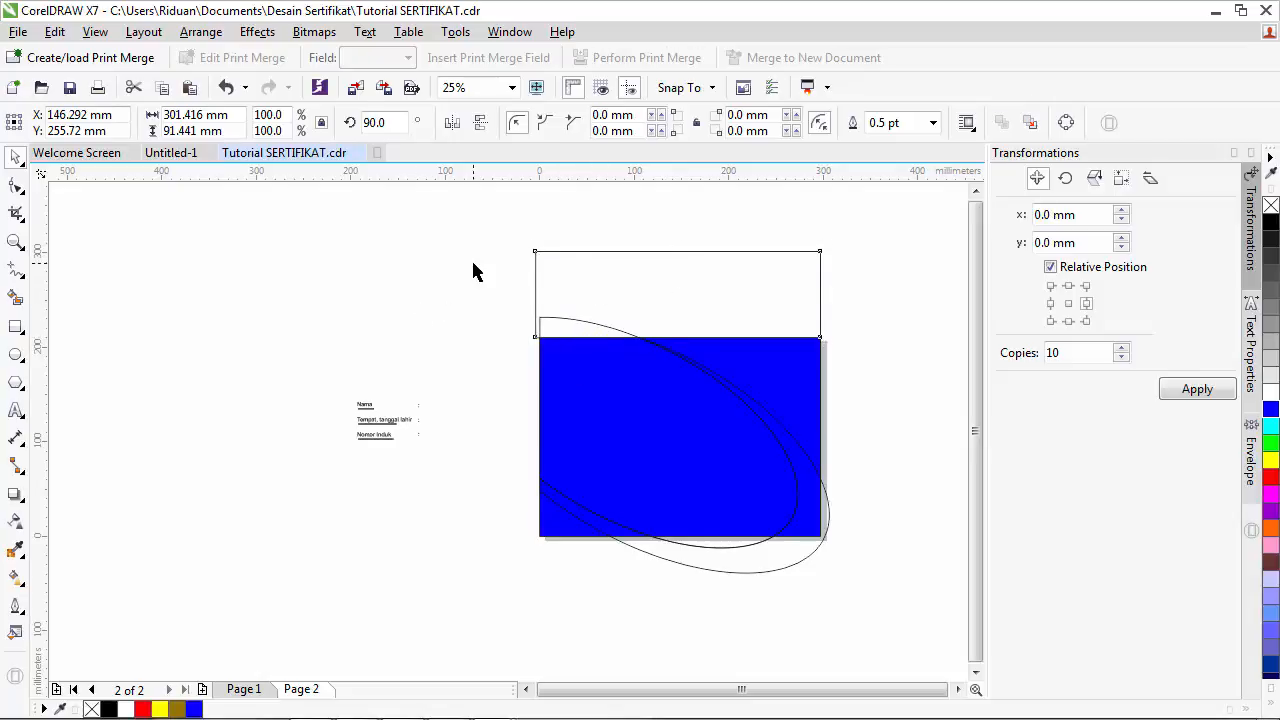
- Trim the swoosh curves above the background with it, then move the rectangle off-page to the upper left
click(635, 272)
click(597, 284)
shift+click(765, 574)
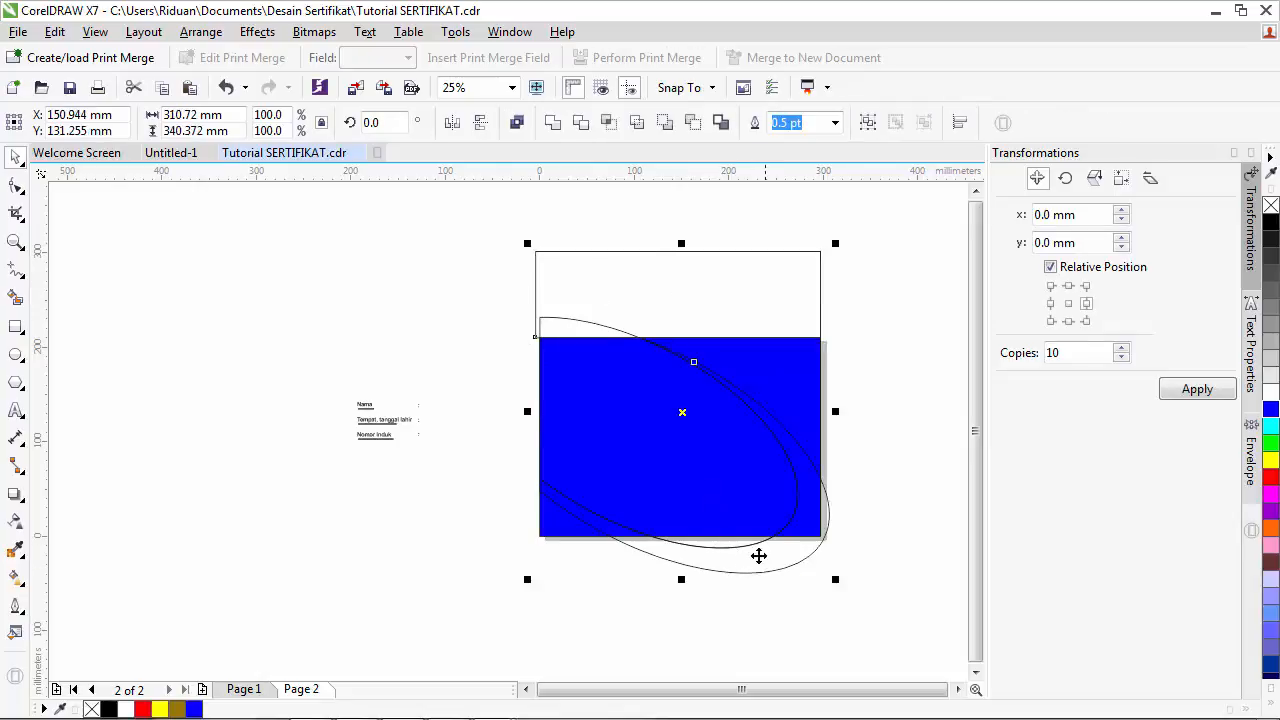
click(577, 123)
click(443, 286)
click(614, 286)
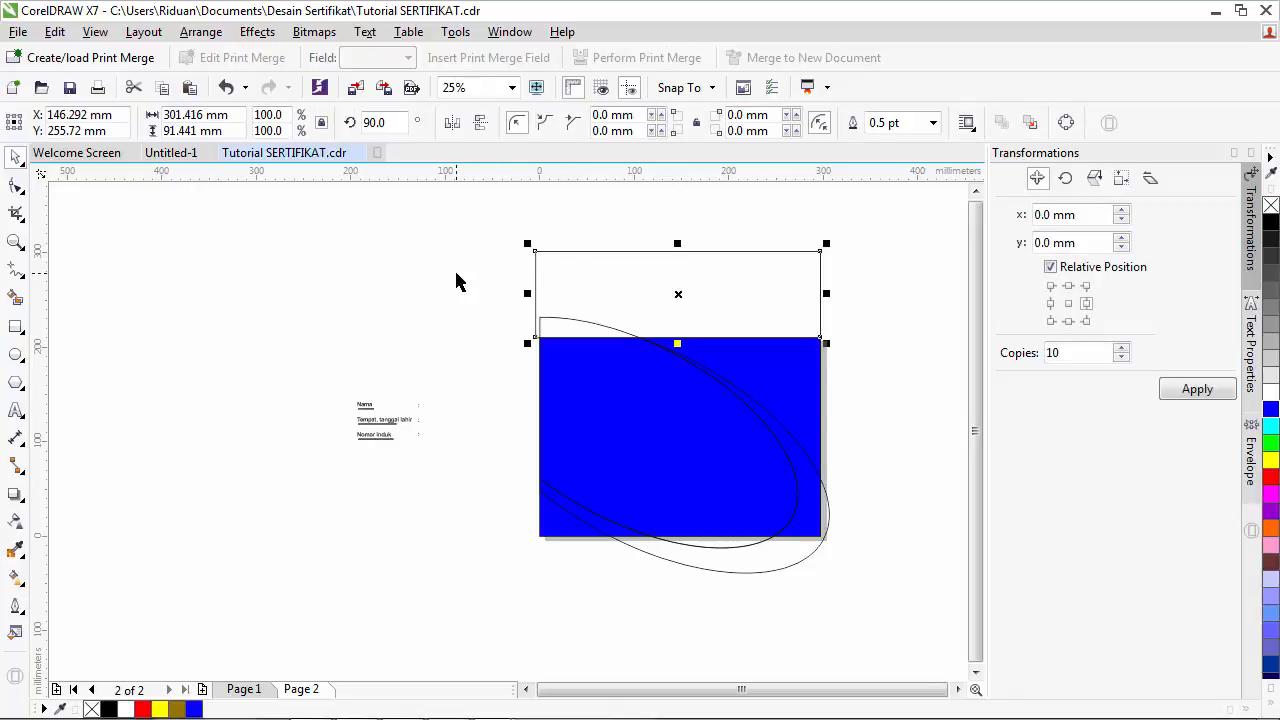
shift+click(789, 462)
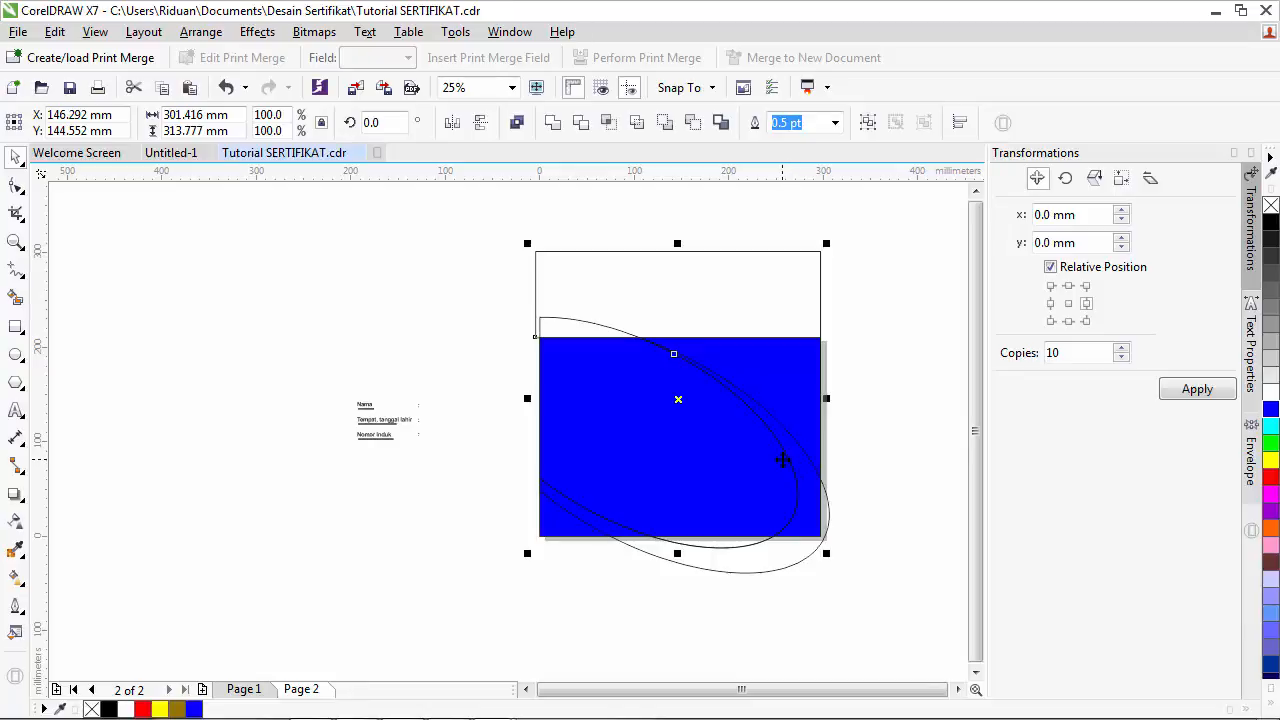
click(578, 122)
click(451, 269)
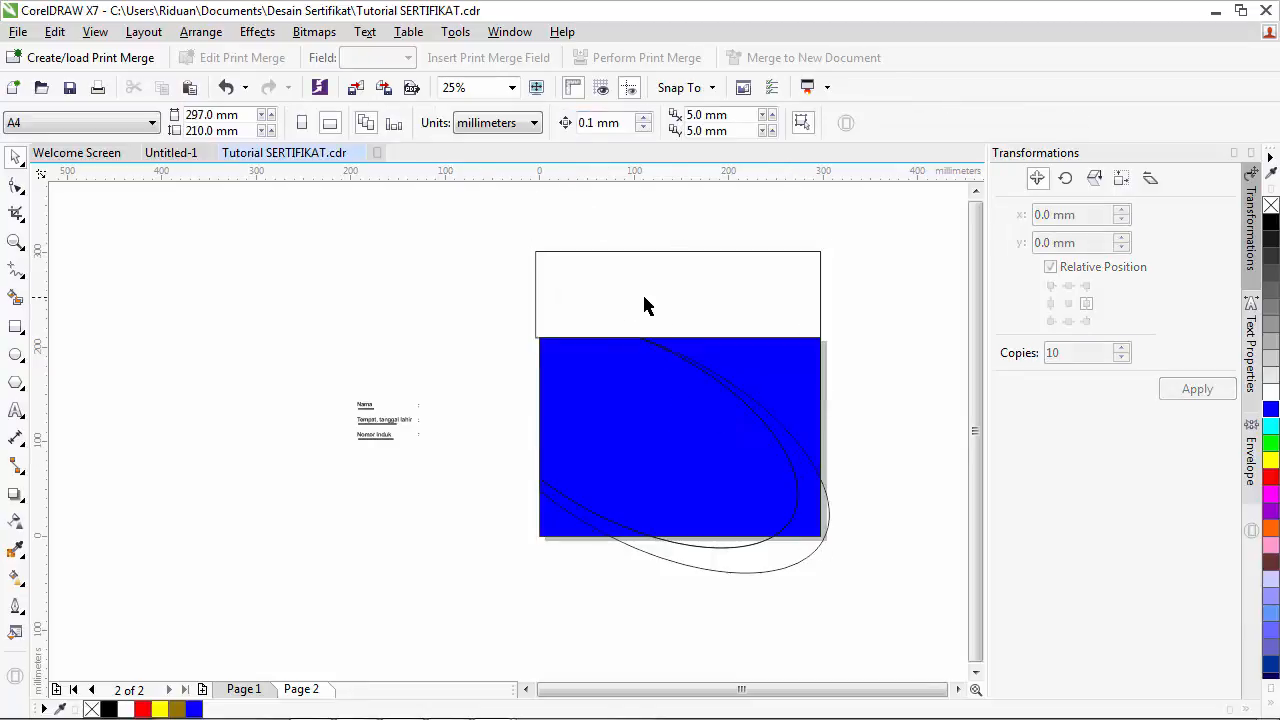
drag(644, 306, 222, 296)
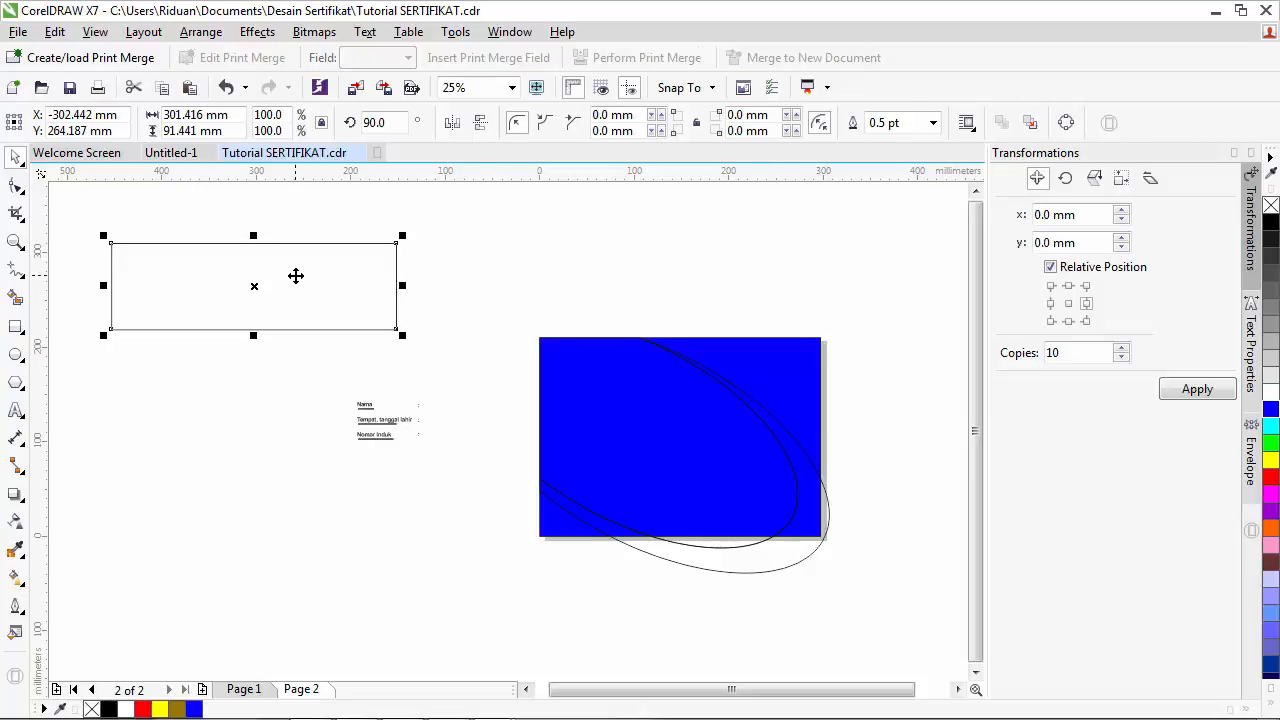
- Move the spare rectangle to the lower left and fill the swoosh band red
drag(296, 276, 345, 560)
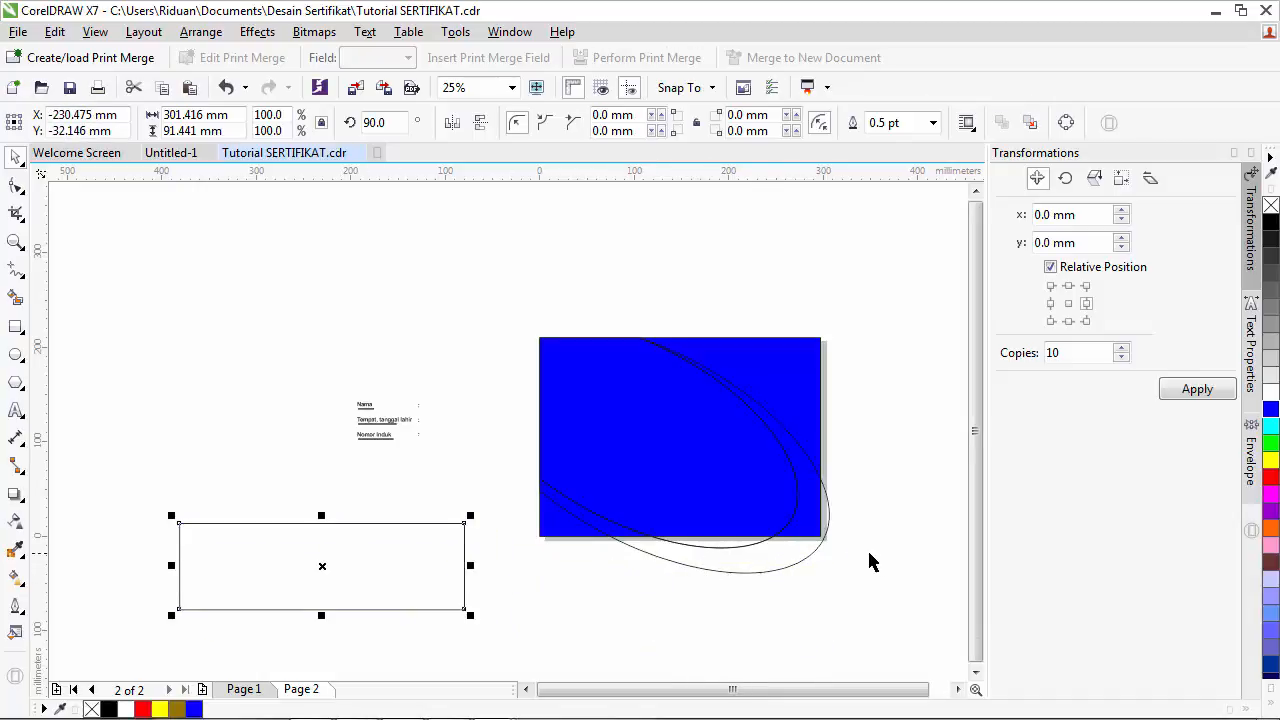
click(823, 535)
click(825, 540)
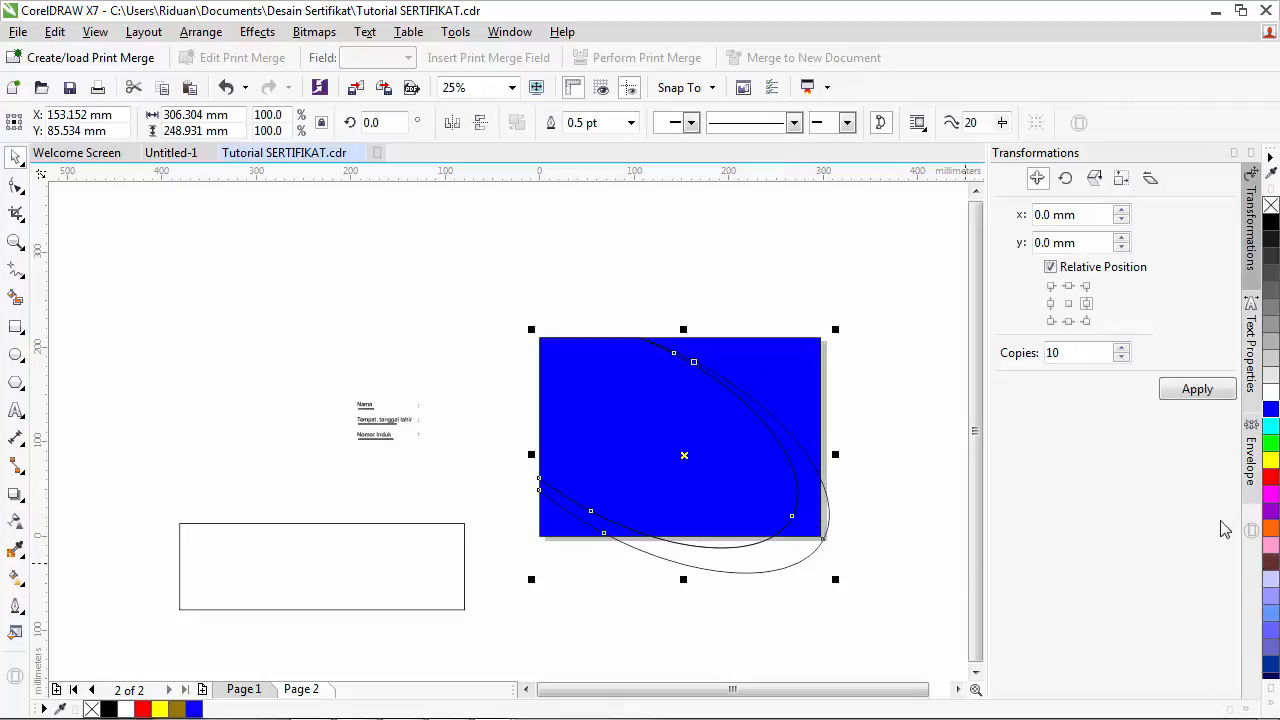
click(1270, 476)
- Fill the blue shape inside the curve white, leaving blue only in the corners
click(877, 475)
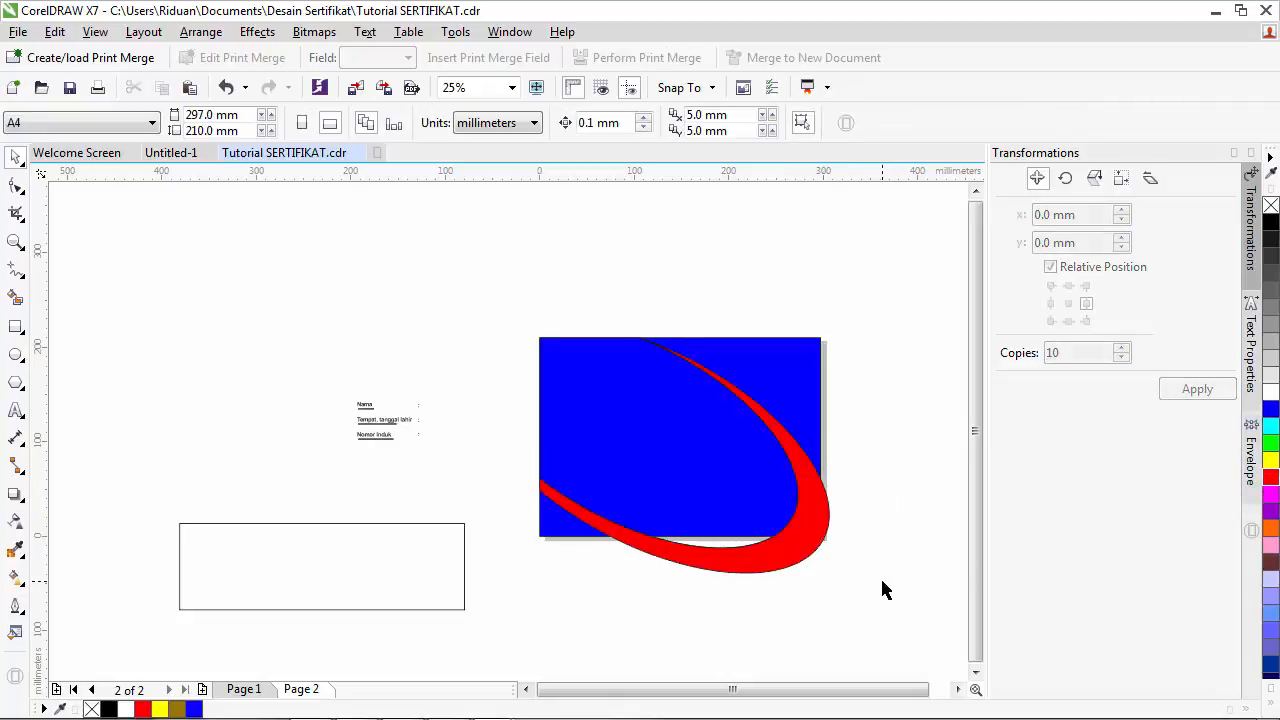
click(729, 480)
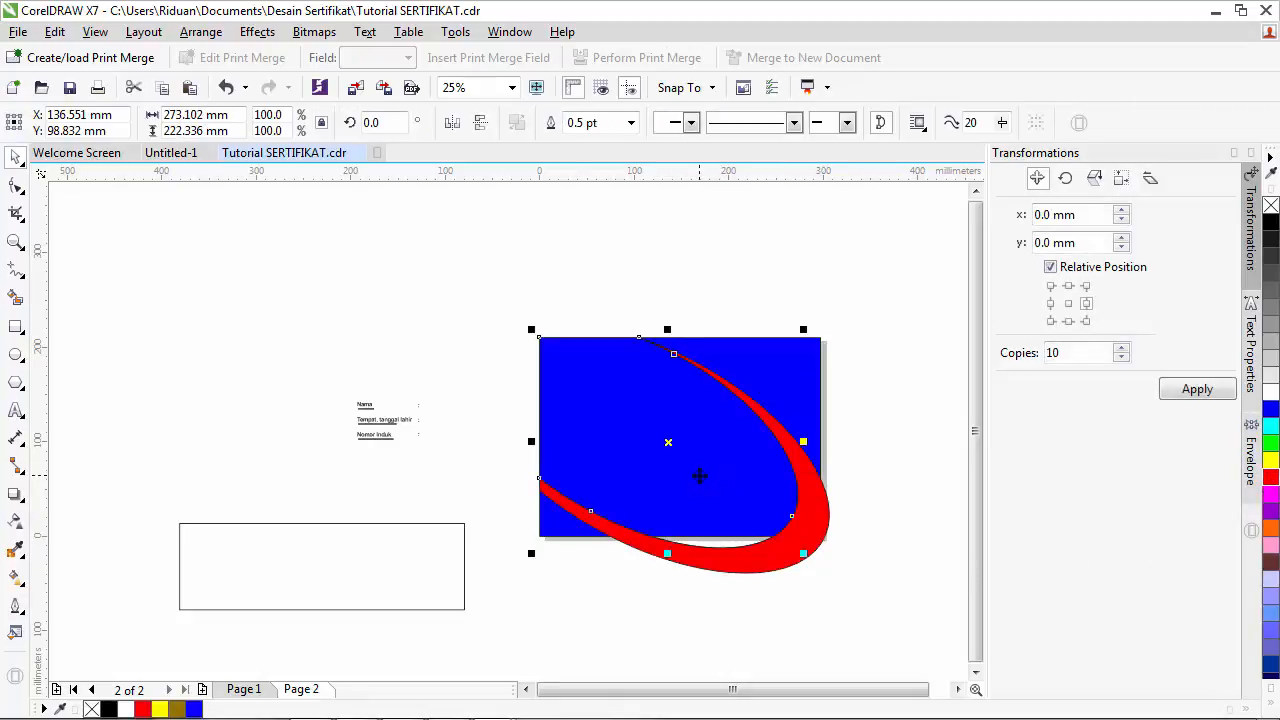
click(1270, 391)
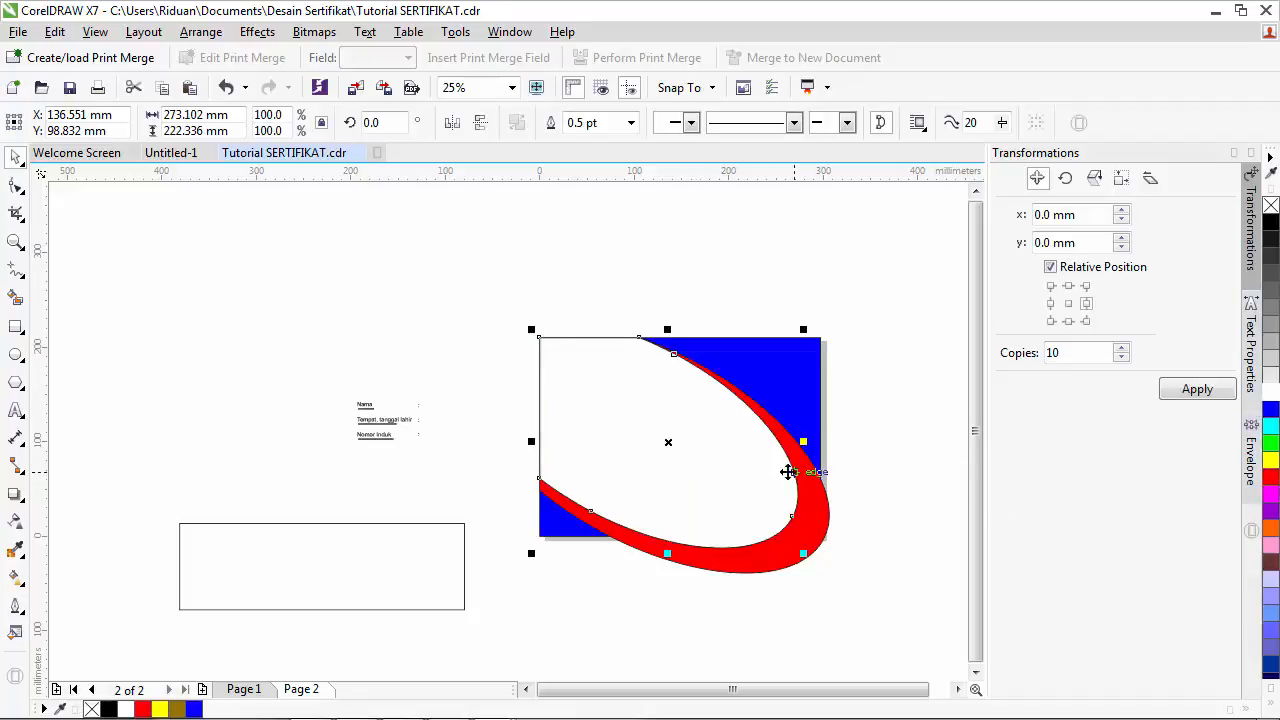
click(868, 450)
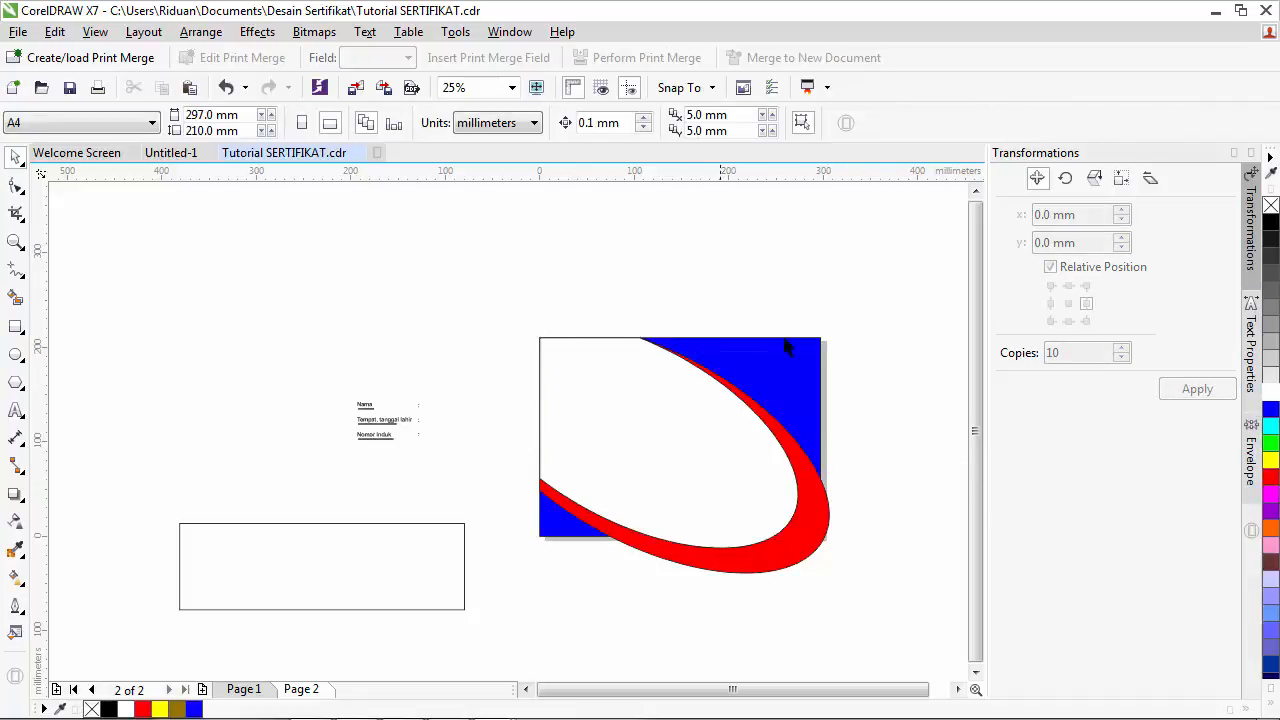
- Show Page 1's finished certificate and zoom in and out to inspect it
click(243, 689)
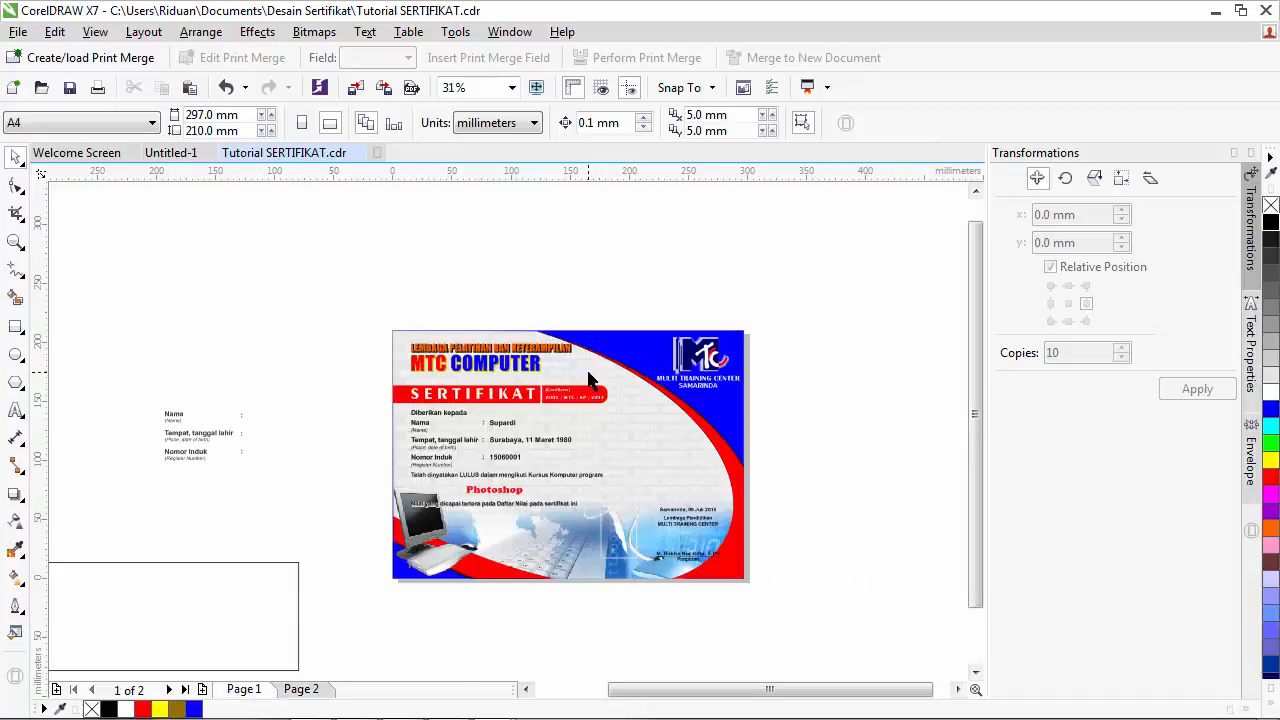
scroll(590, 378, up, 2)
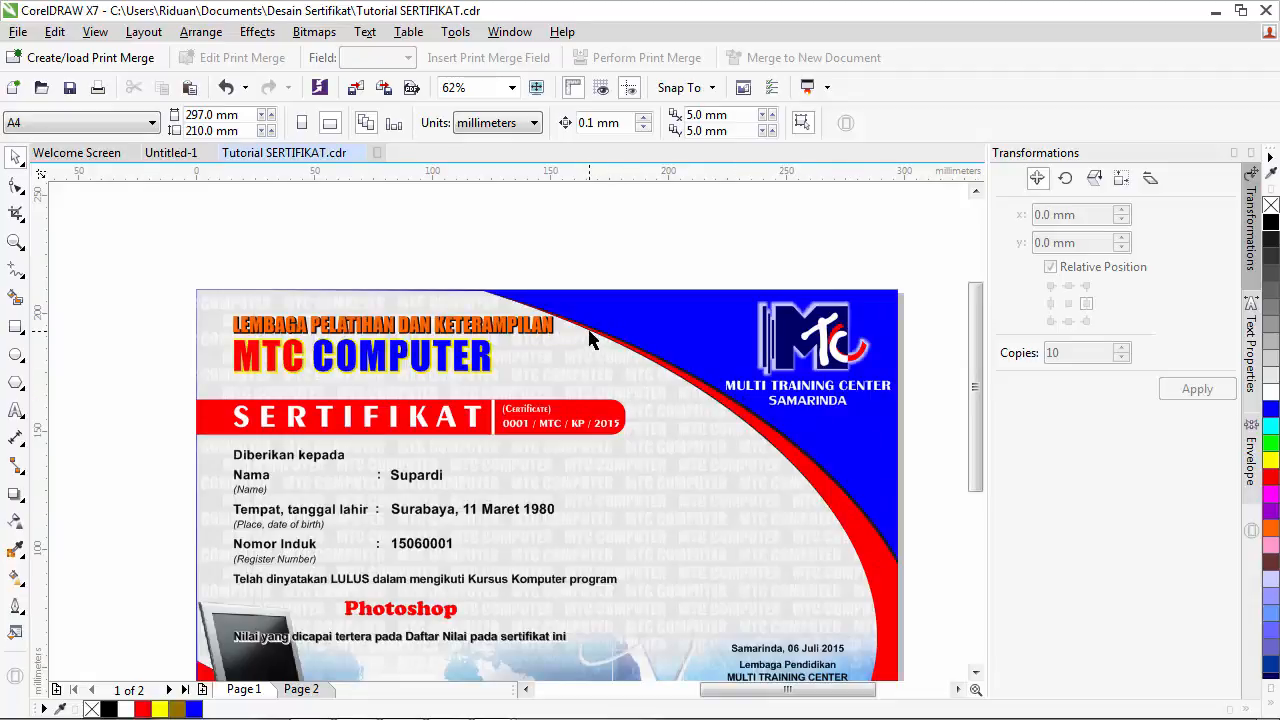
scroll(725, 435, down, 1)
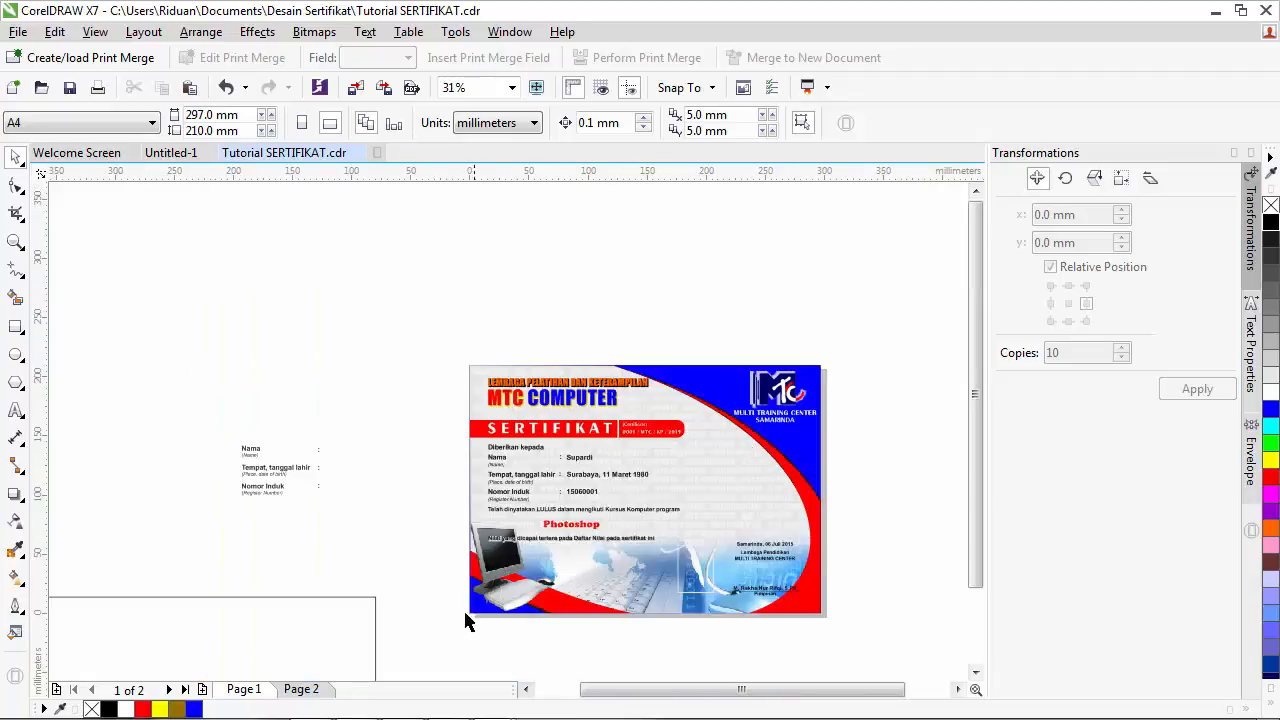
scroll(535, 613, up, 2)
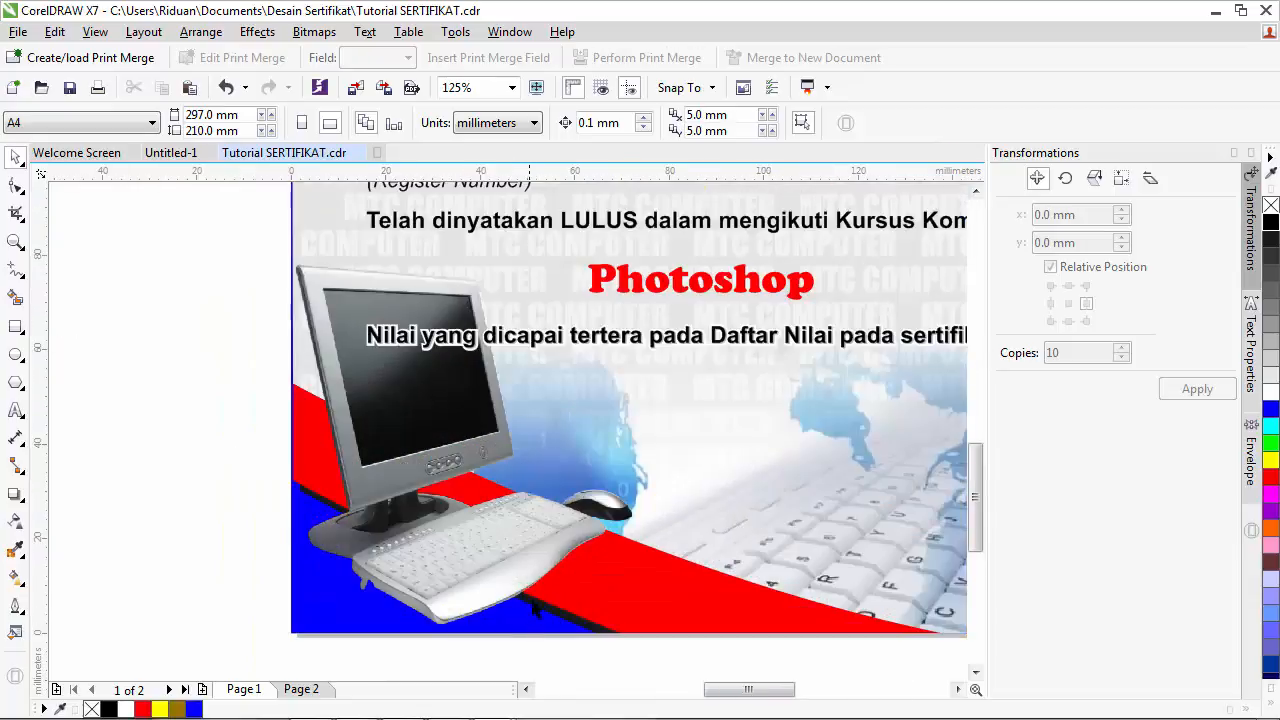
scroll(535, 613, down, 2)
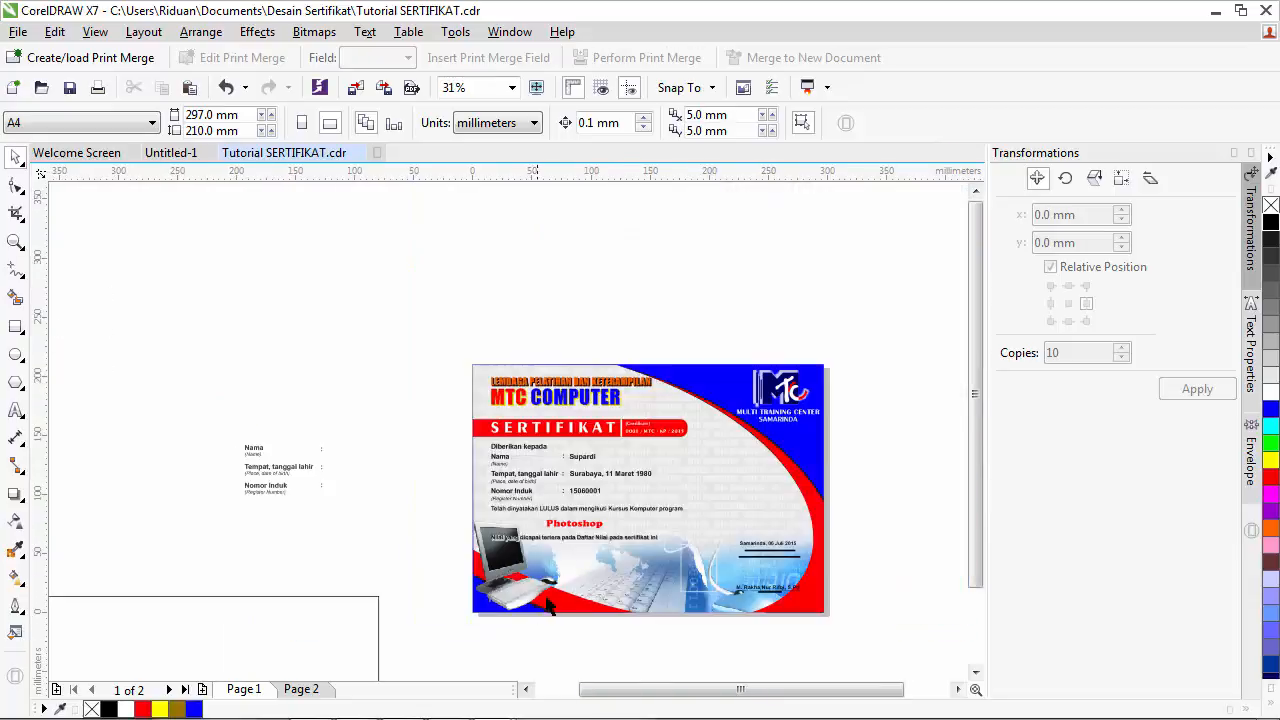
- On Page 2, duplicate the red swoosh 5 mm right and up and fill the copy black
click(303, 690)
click(818, 640)
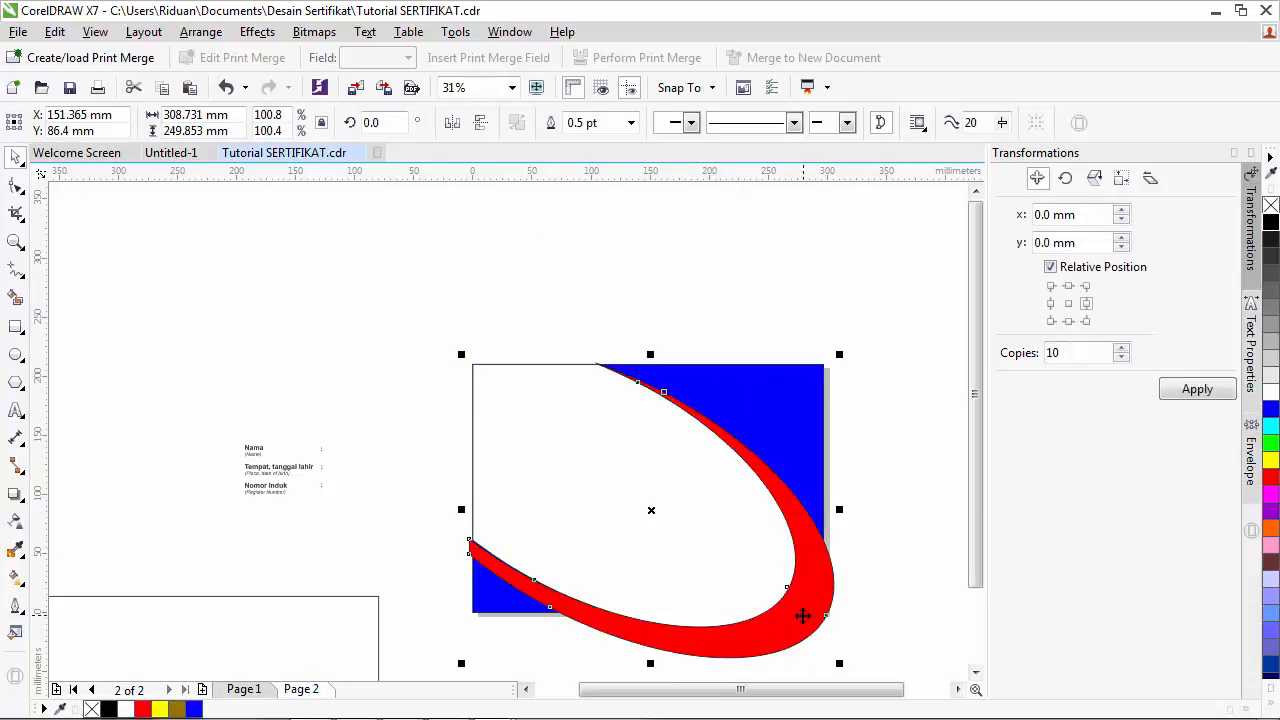
key(ctrl+d)
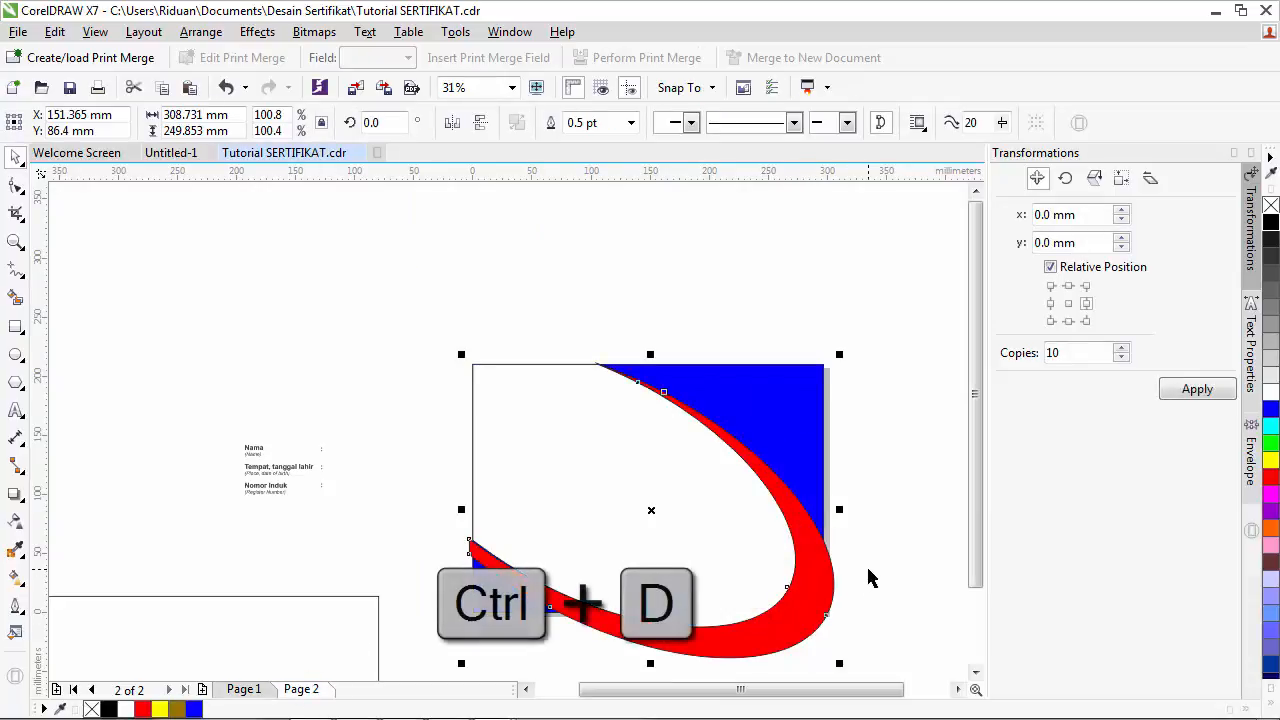
key(ctrl+d)
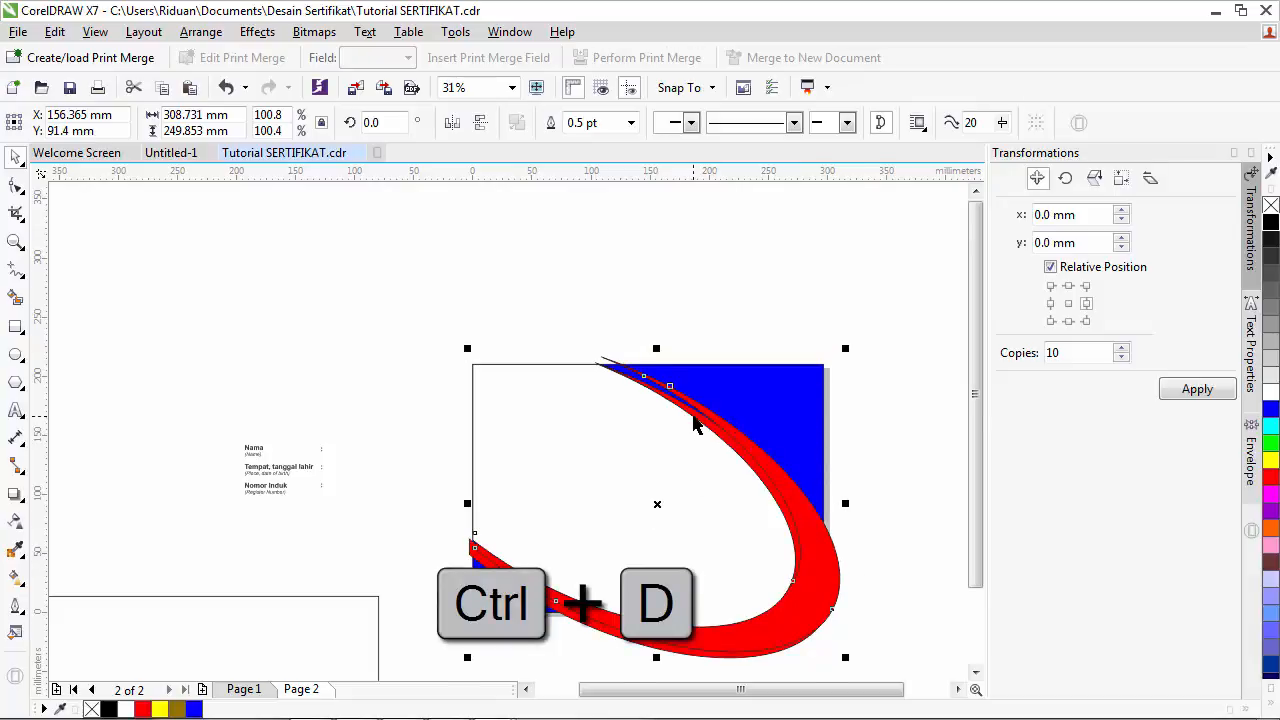
click(877, 449)
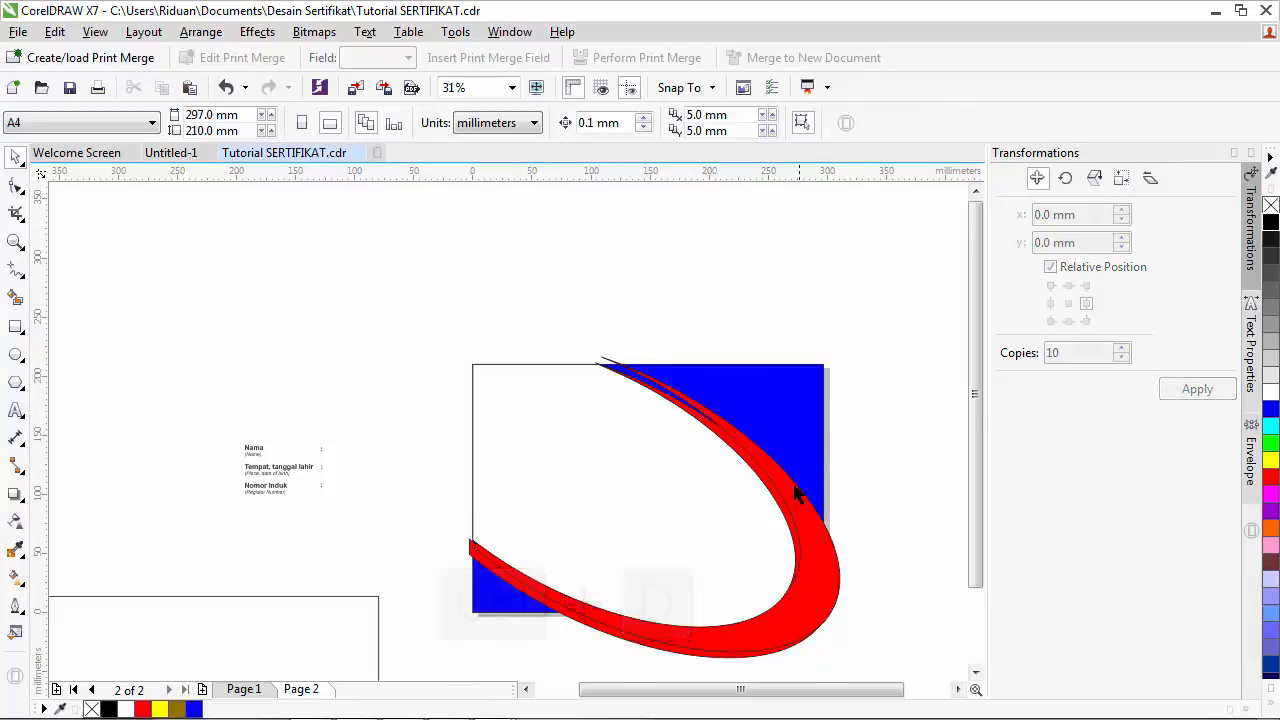
click(780, 498)
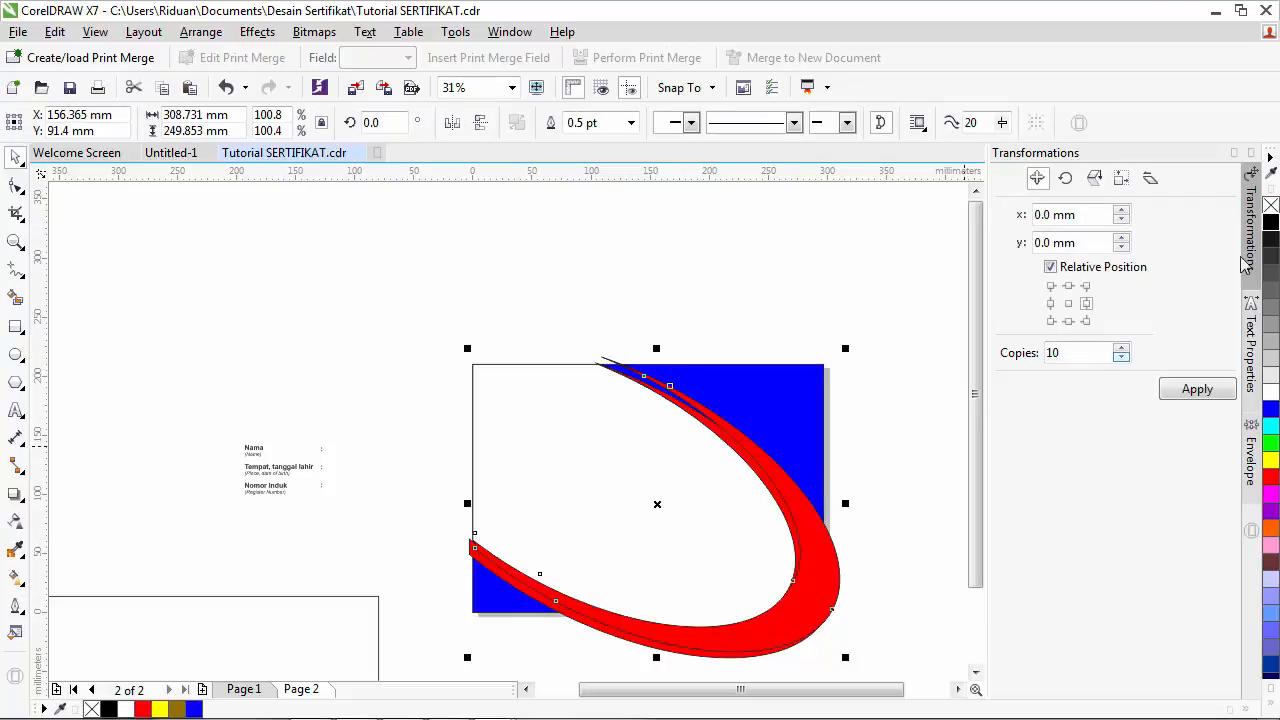
click(1271, 228)
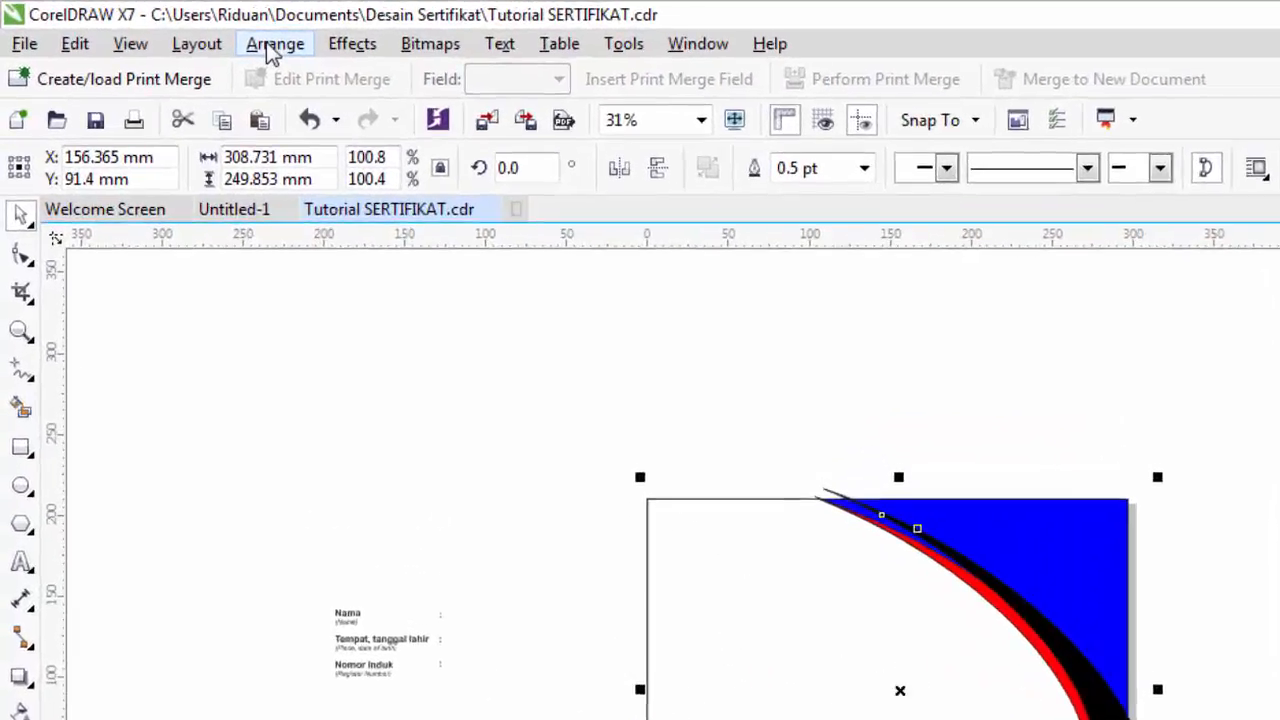
- Send the black swoosh copy to the back of the page
click(201, 31)
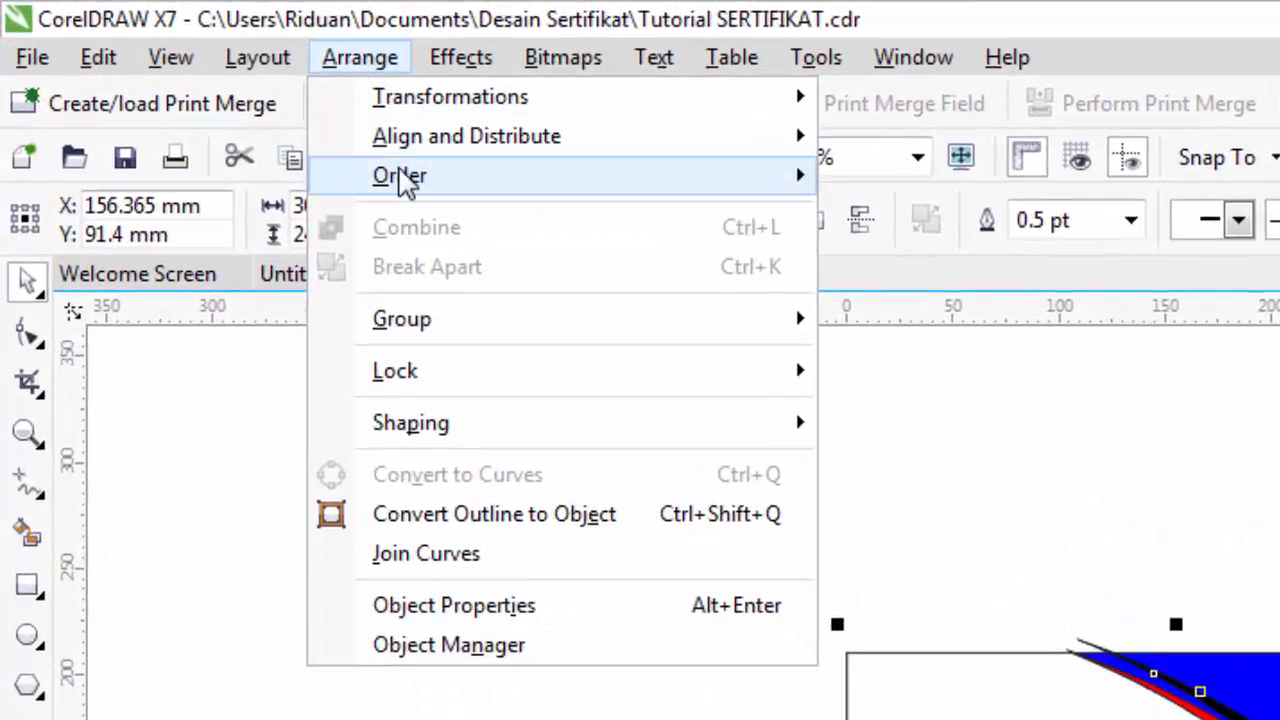
mouse_move(406, 177)
click(930, 213)
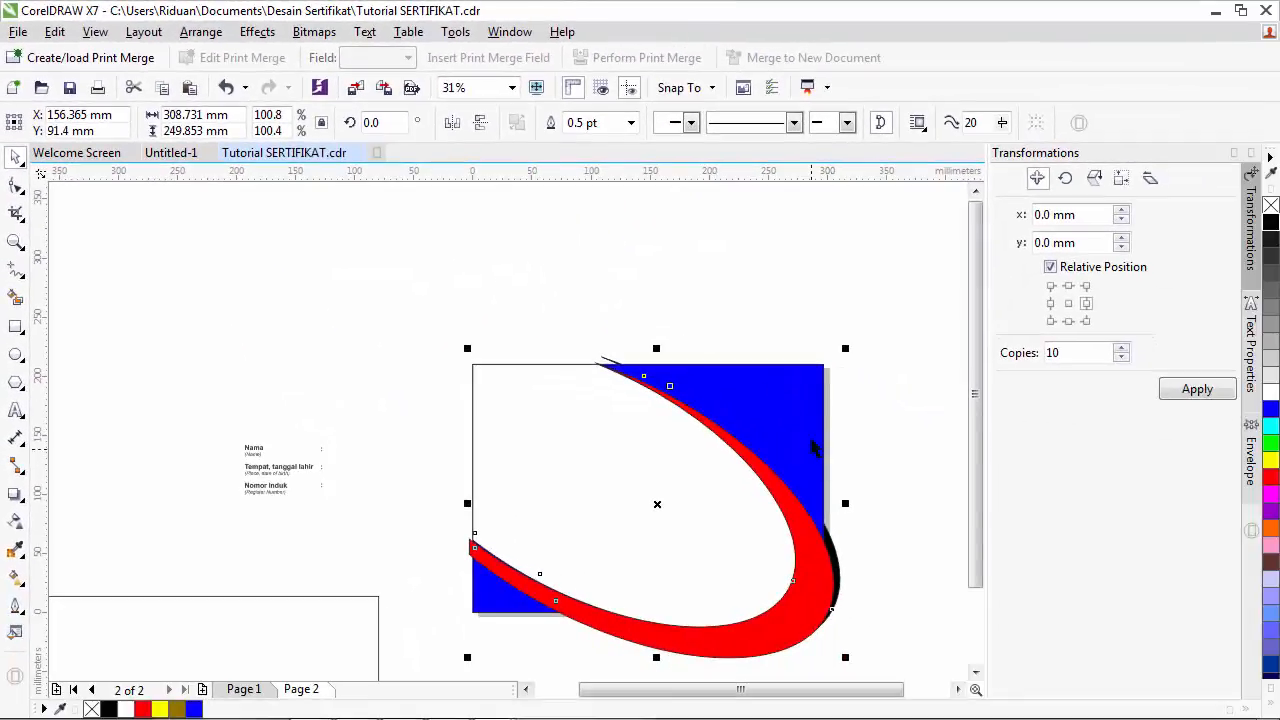
- Send the blue background rectangle to the back of the page behind the shadow
click(885, 403)
click(824, 376)
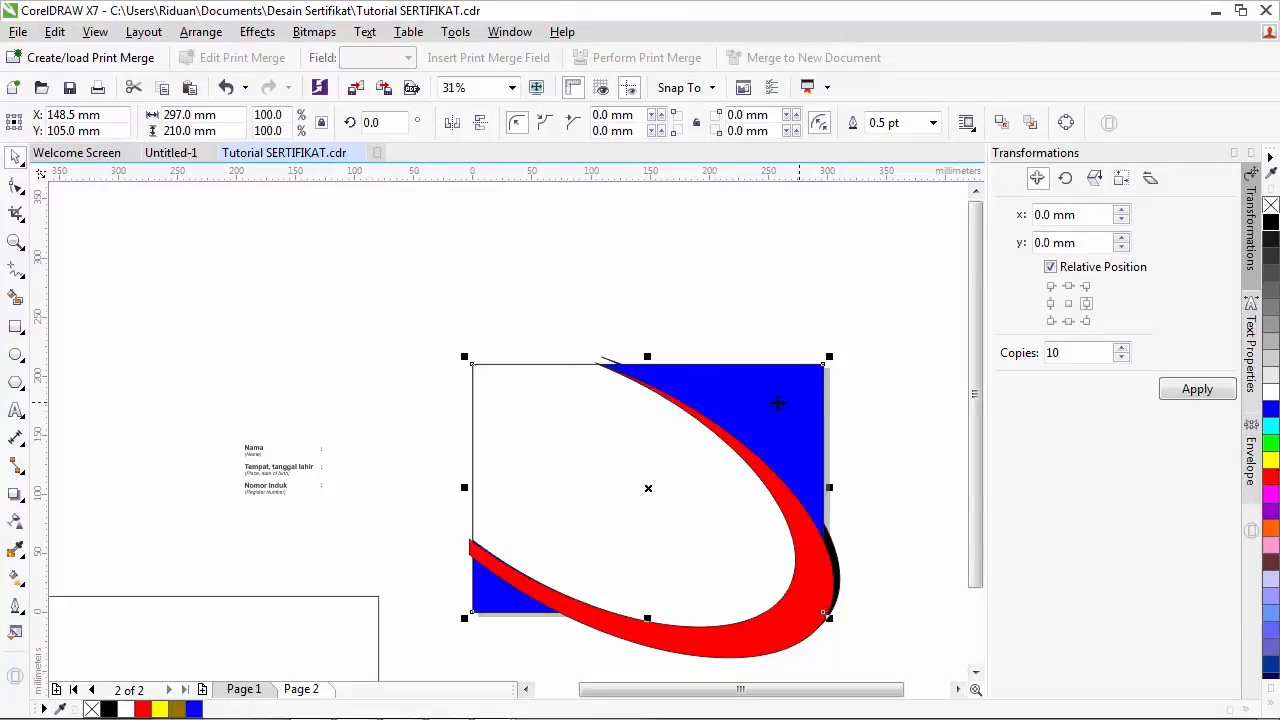
click(201, 31)
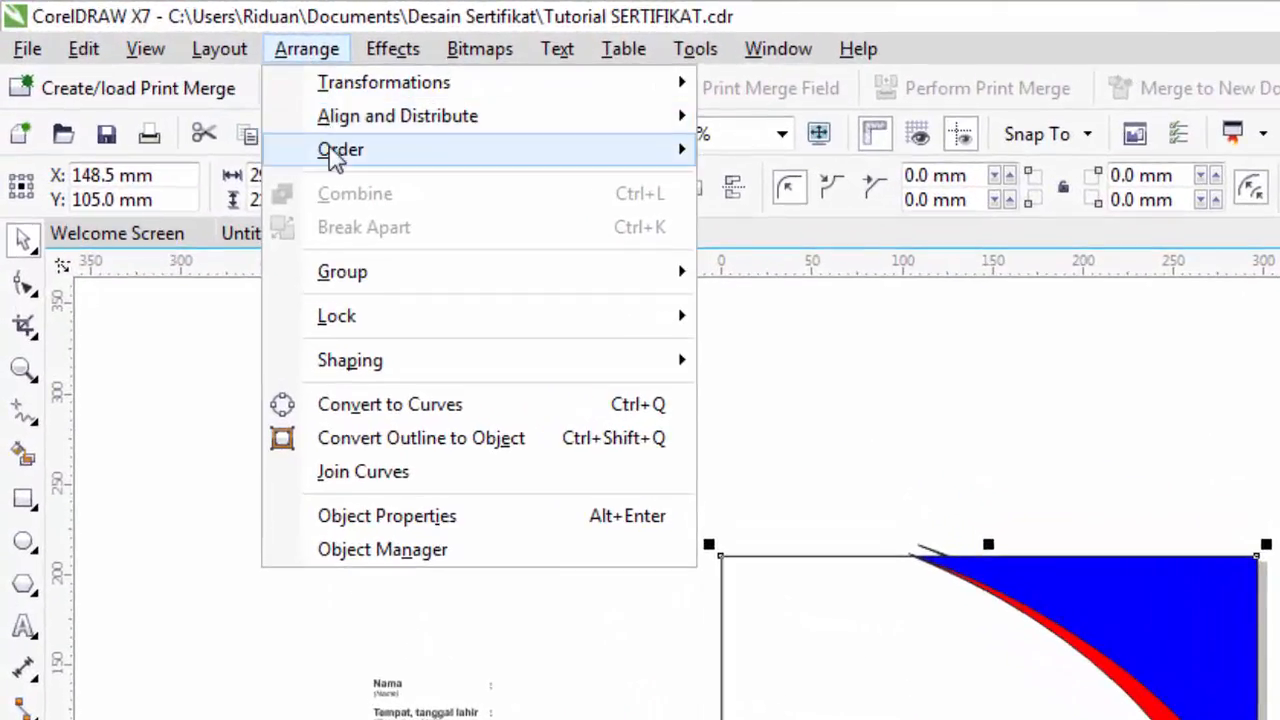
mouse_move(336, 152)
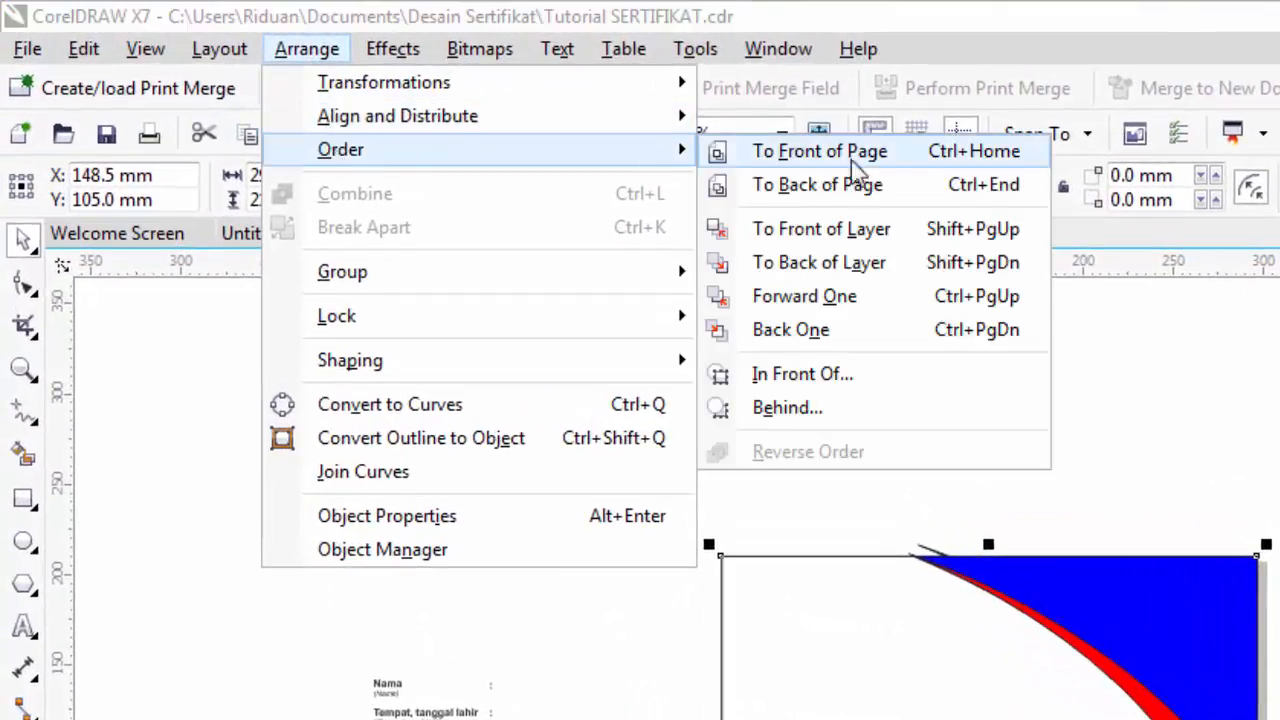
click(817, 186)
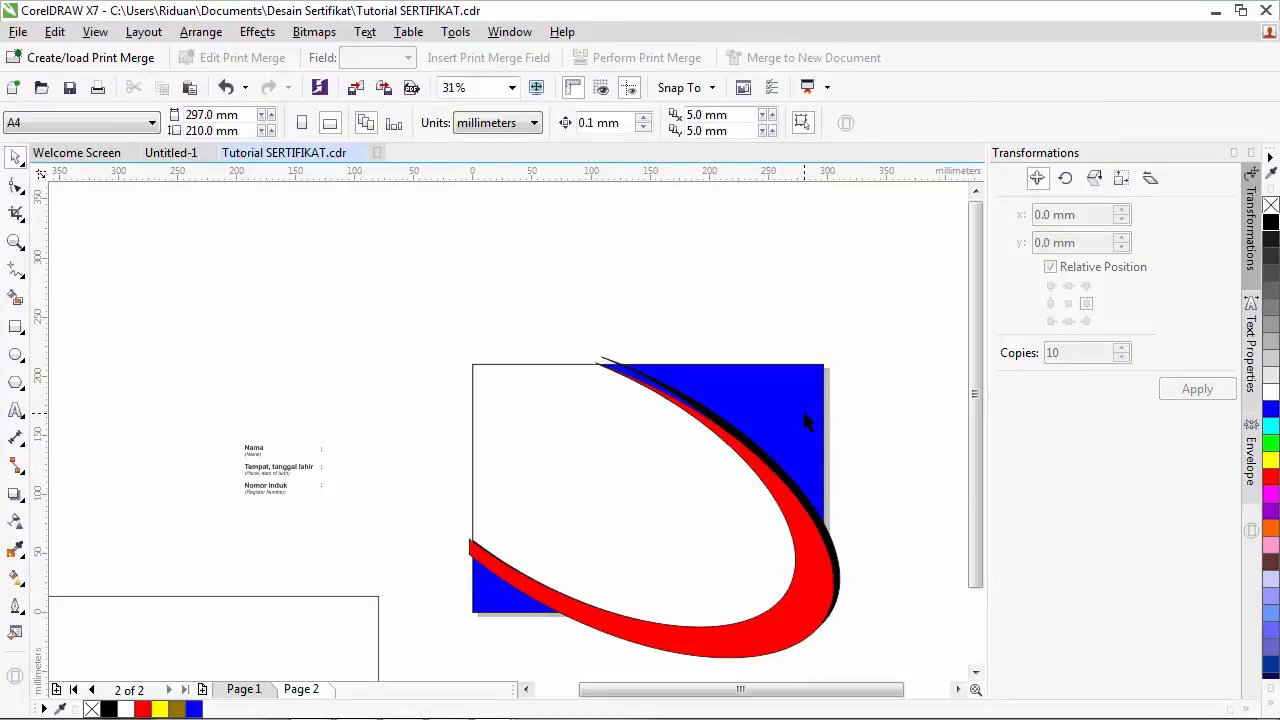
- Nudge the red swoosh down twice and left once with the arrow keys
click(836, 548)
click(857, 564)
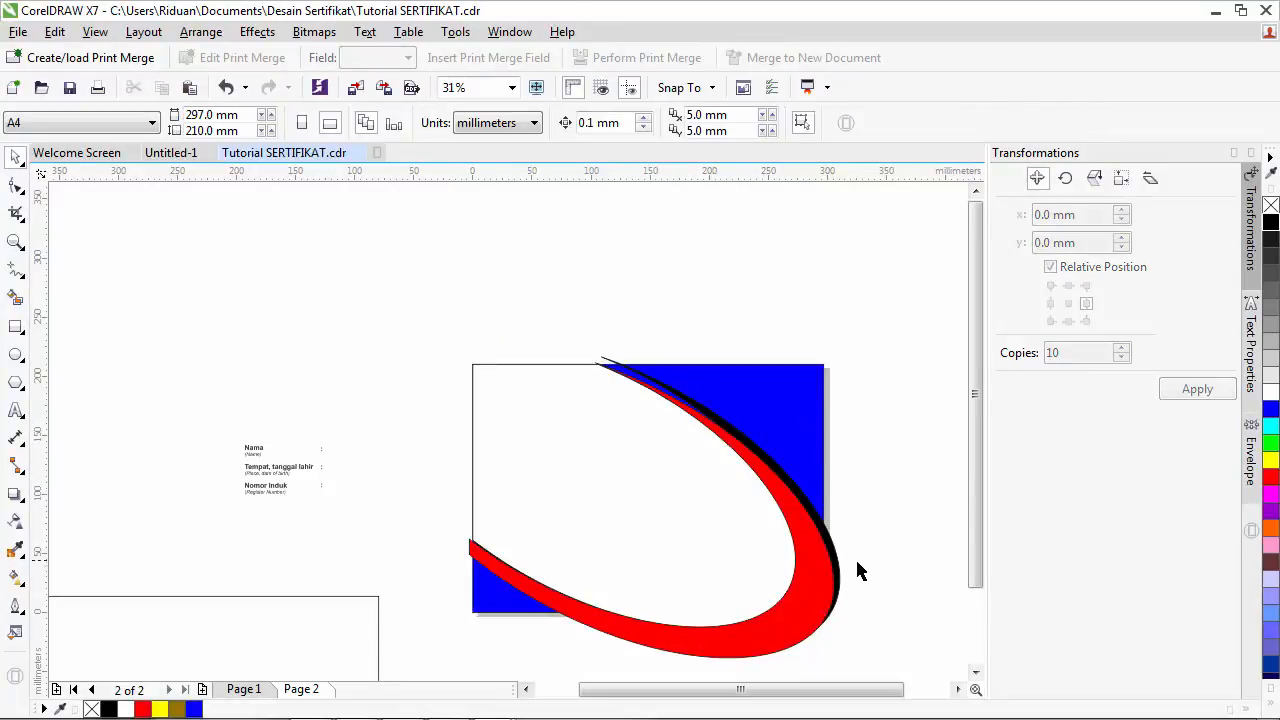
click(810, 580)
scroll(809, 581, up, 2)
scroll(826, 583, down, 2)
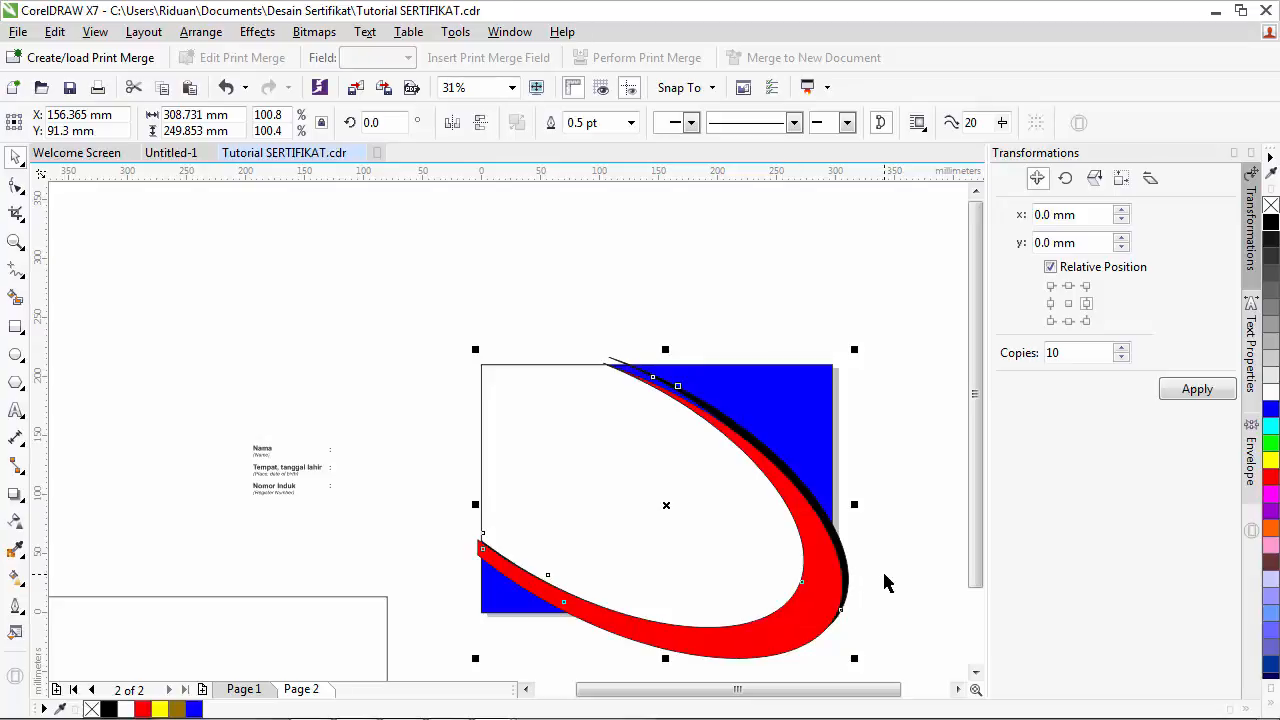
key(Down)
key(Down)
key(Down)
key(Down)
key(Down)
key(Down)
key(Down)
key(Down)
key(Down)
key(Down)
key(Down)
key(Down)
key(Down)
key(Down)
key(Down)
key(Down)
key(Down)
key(Down)
key(Down)
key(Down)
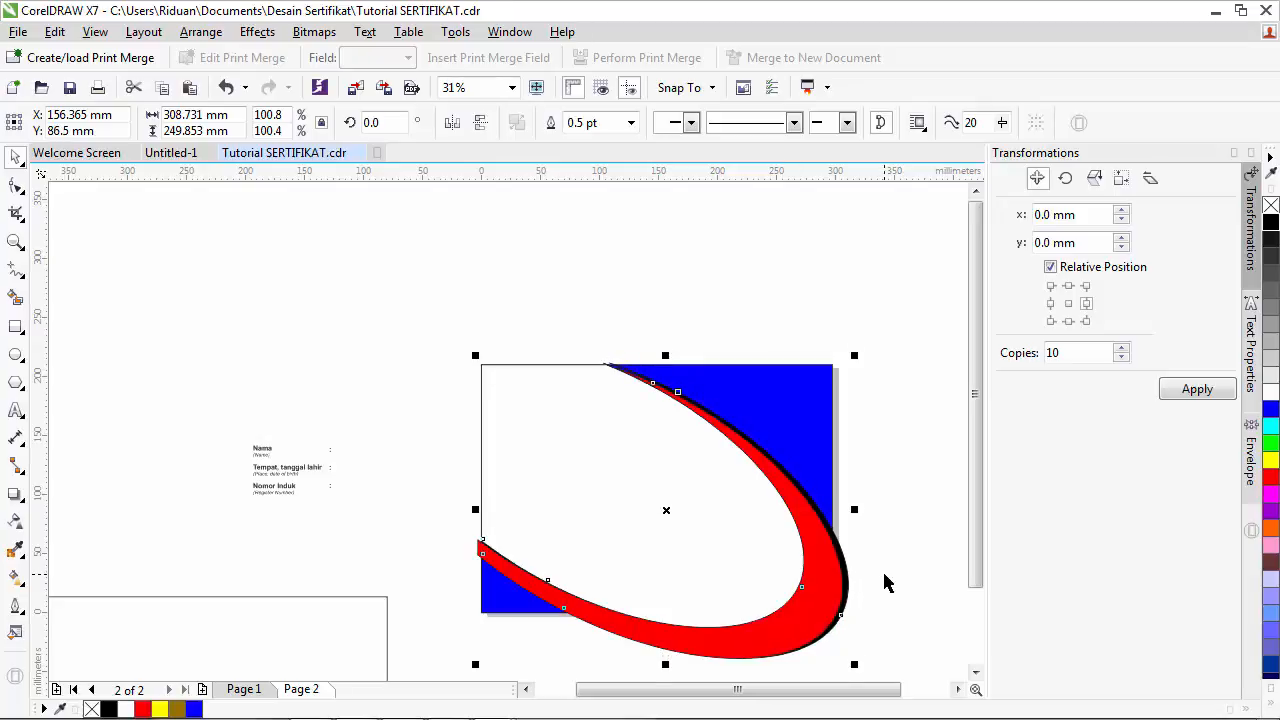
key(Down)
key(Down)
key(Down)
key(Down)
key(Down)
key(Down)
key(Down)
key(Down)
key(Down)
key(Down)
key(Down)
key(Down)
key(Down)
key(Down)
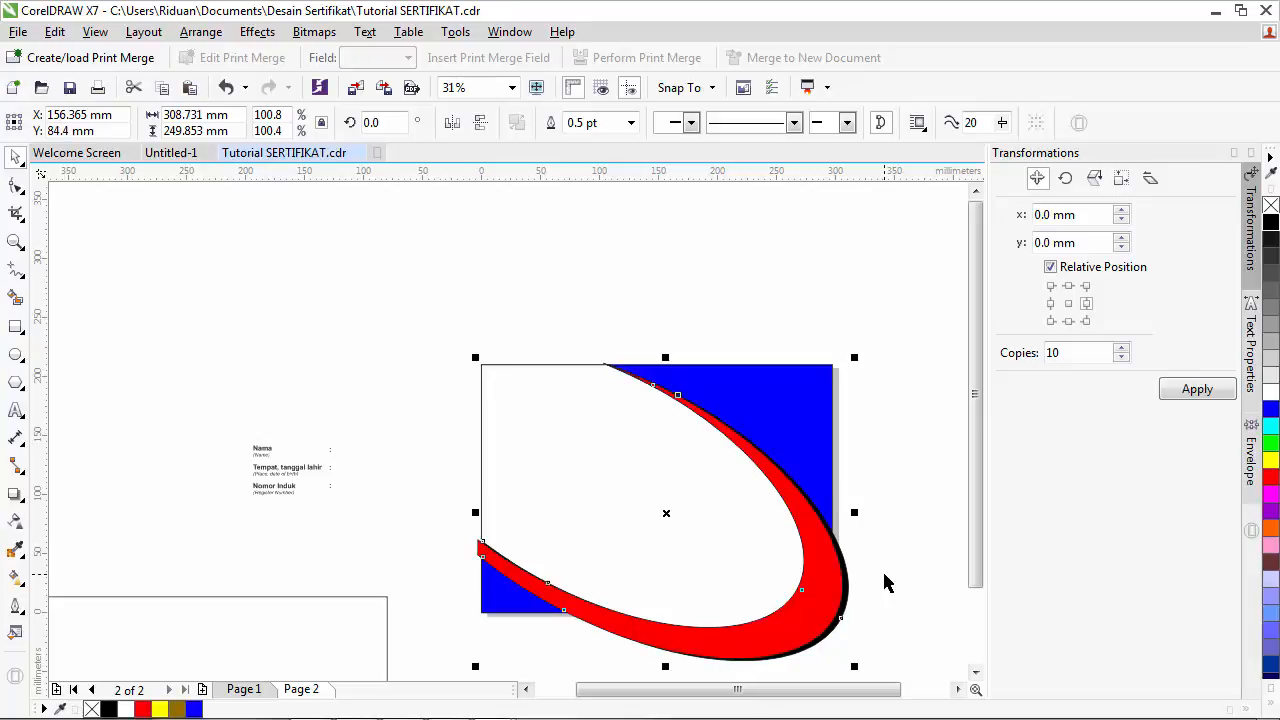
key(Left)
key(Left)
key(Left)
key(Left)
key(Left)
key(Left)
key(Left)
key(Left)
key(Left)
key(Left)
key(Left)
key(Left)
key(Left)
key(Left)
key(Left)
key(Left)
key(Left)
key(Left)
key(Left)
key(Left)
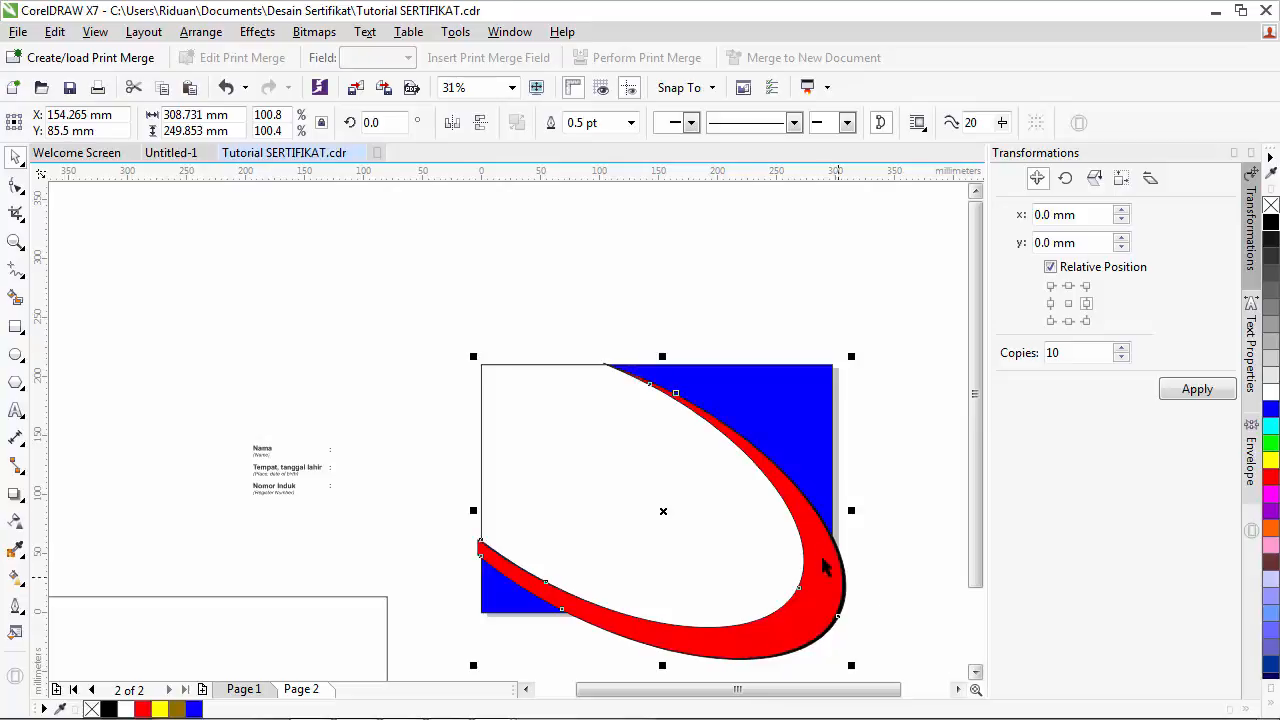
- Drag the red band's bottom handle down slightly, stretching it to about 253 mm tall
click(652, 416)
scroll(652, 416, up, 3)
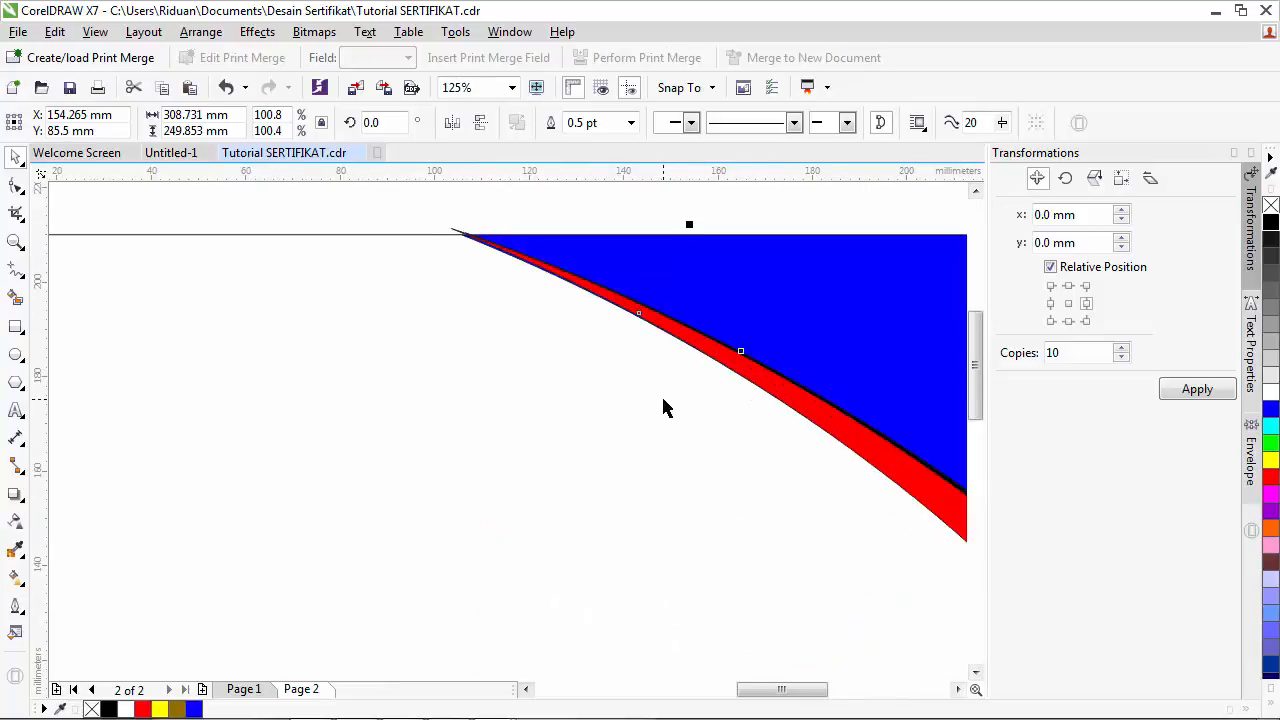
scroll(665, 343, up, 1)
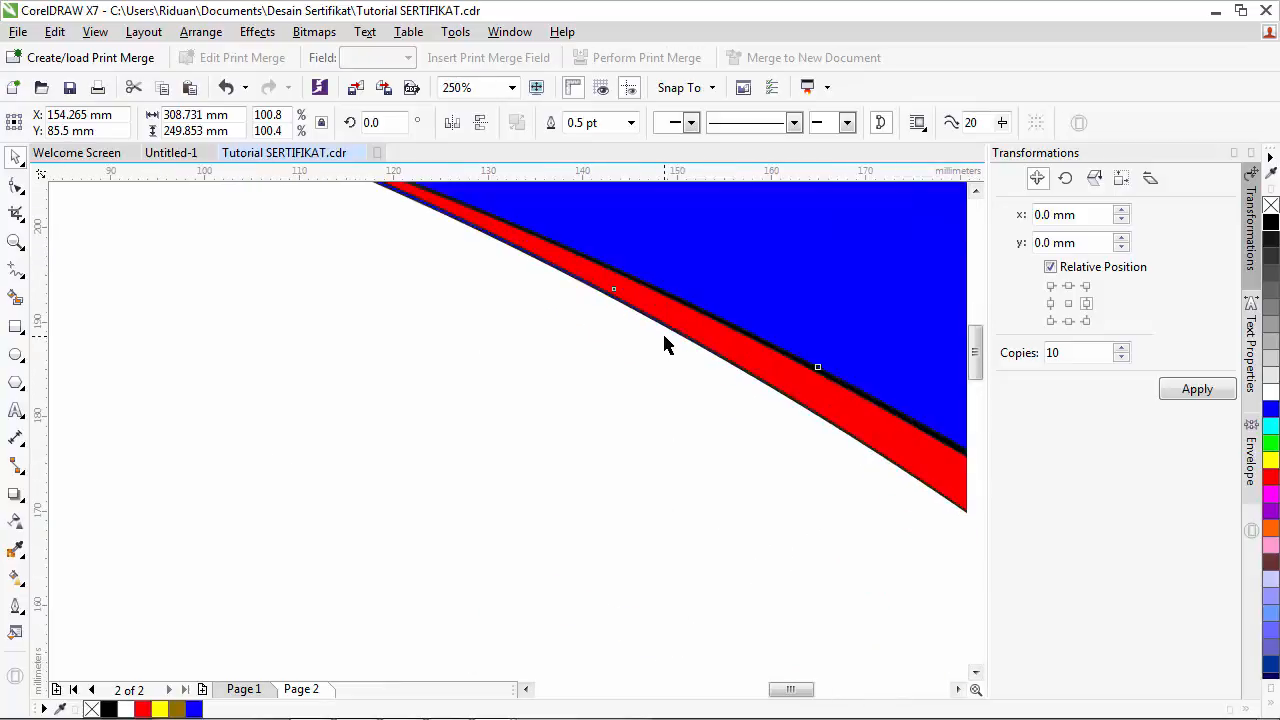
scroll(665, 343, down, 1)
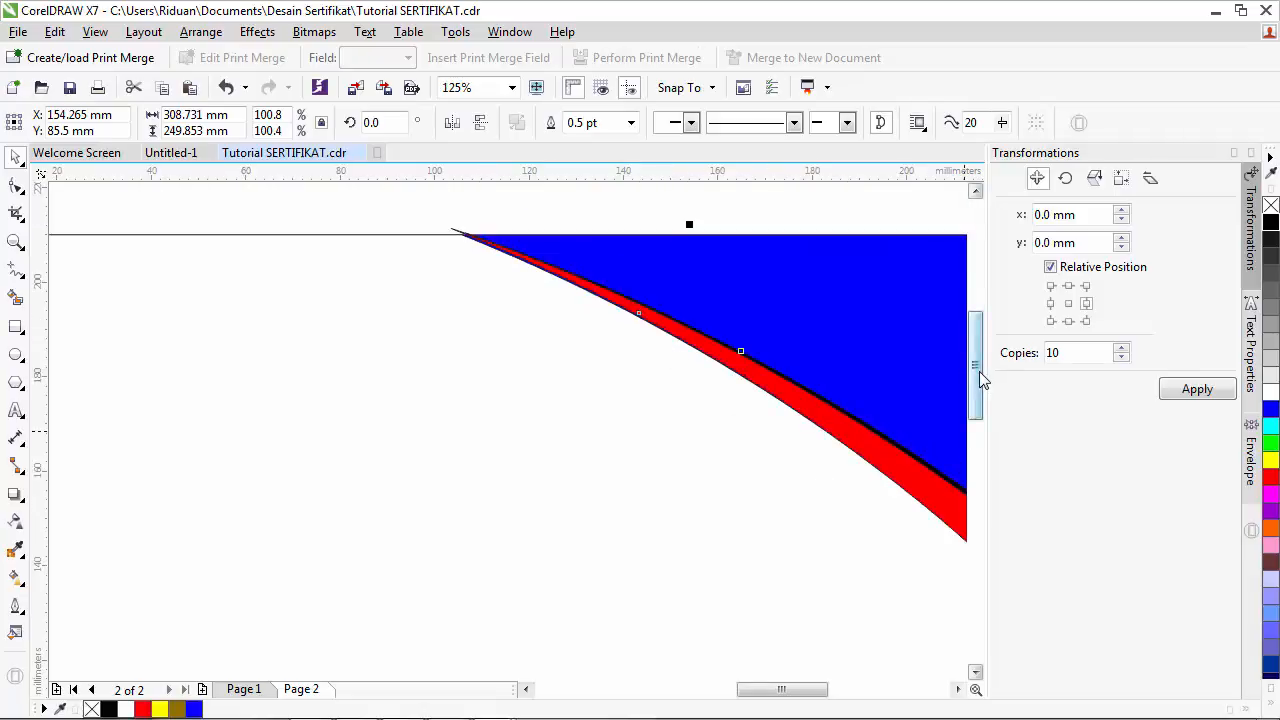
drag(979, 371, 980, 512)
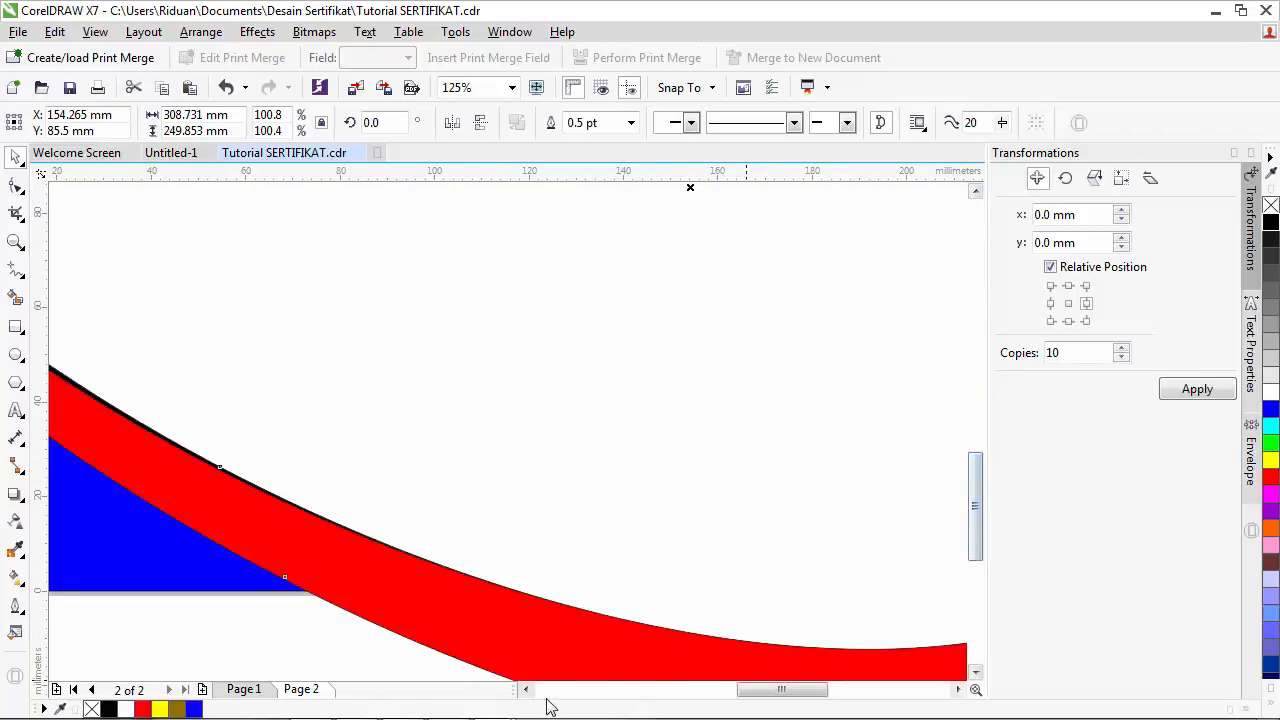
scroll(682, 666, down, 3)
click(621, 657)
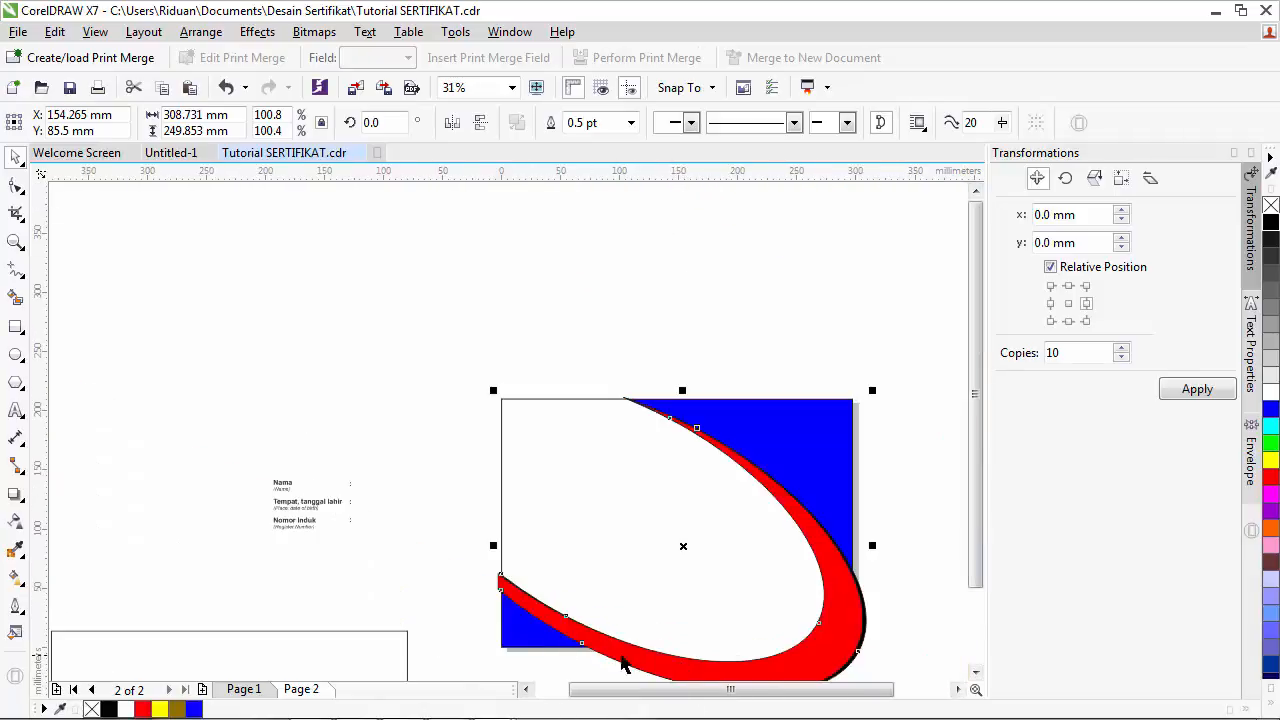
click(975, 672)
click(975, 672)
drag(682, 599, 681, 602)
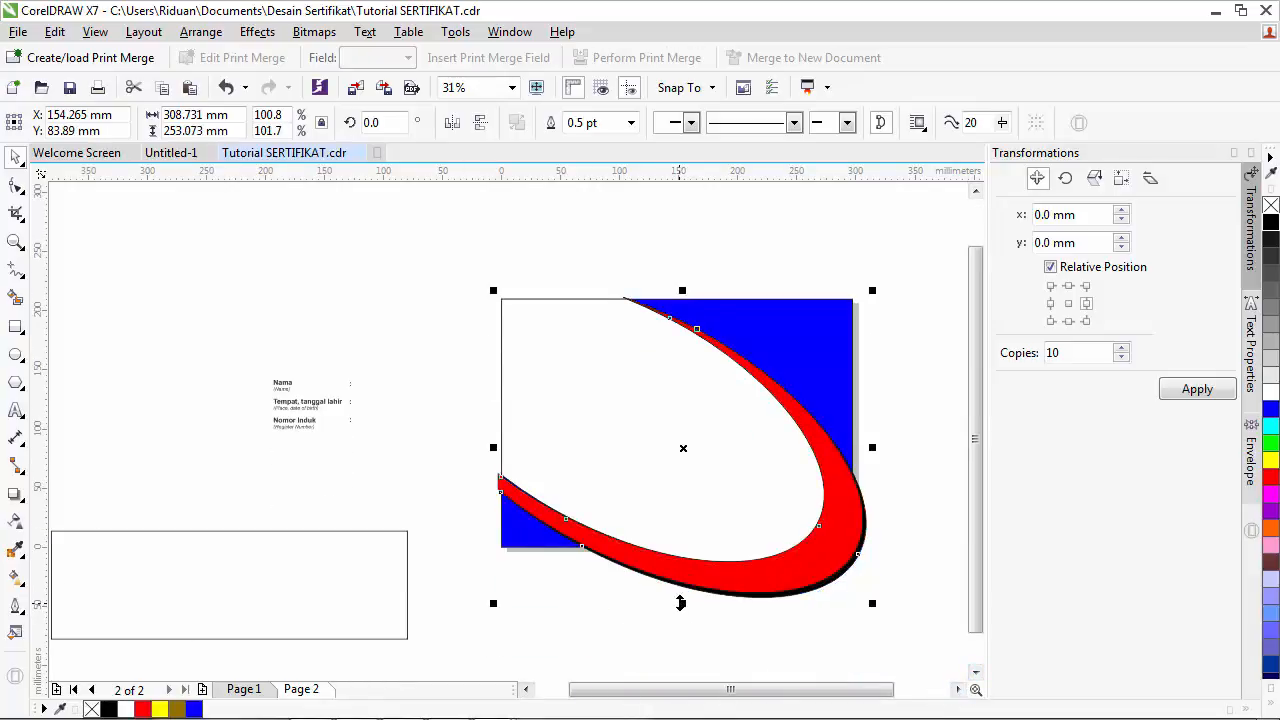
- Deselect everything, then reselect the red curved band
scroll(823, 528, up, 2)
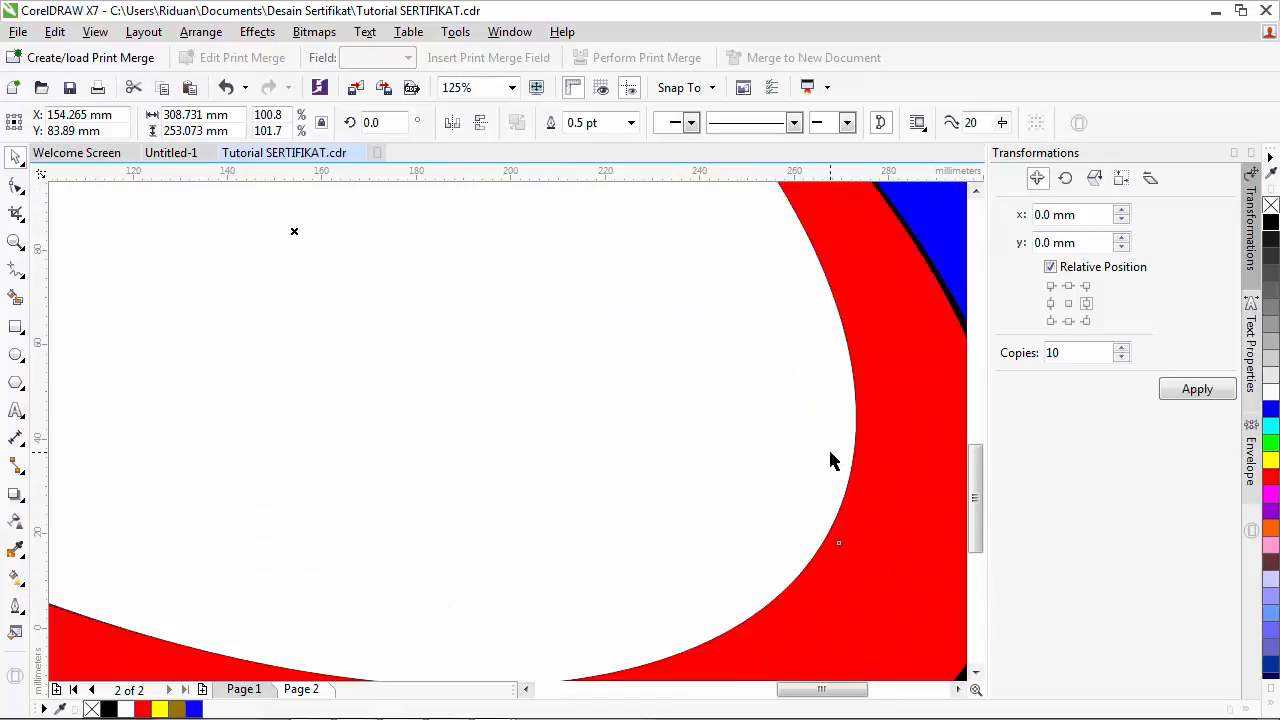
scroll(828, 450, down, 1)
scroll(832, 462, down, 1)
click(761, 576)
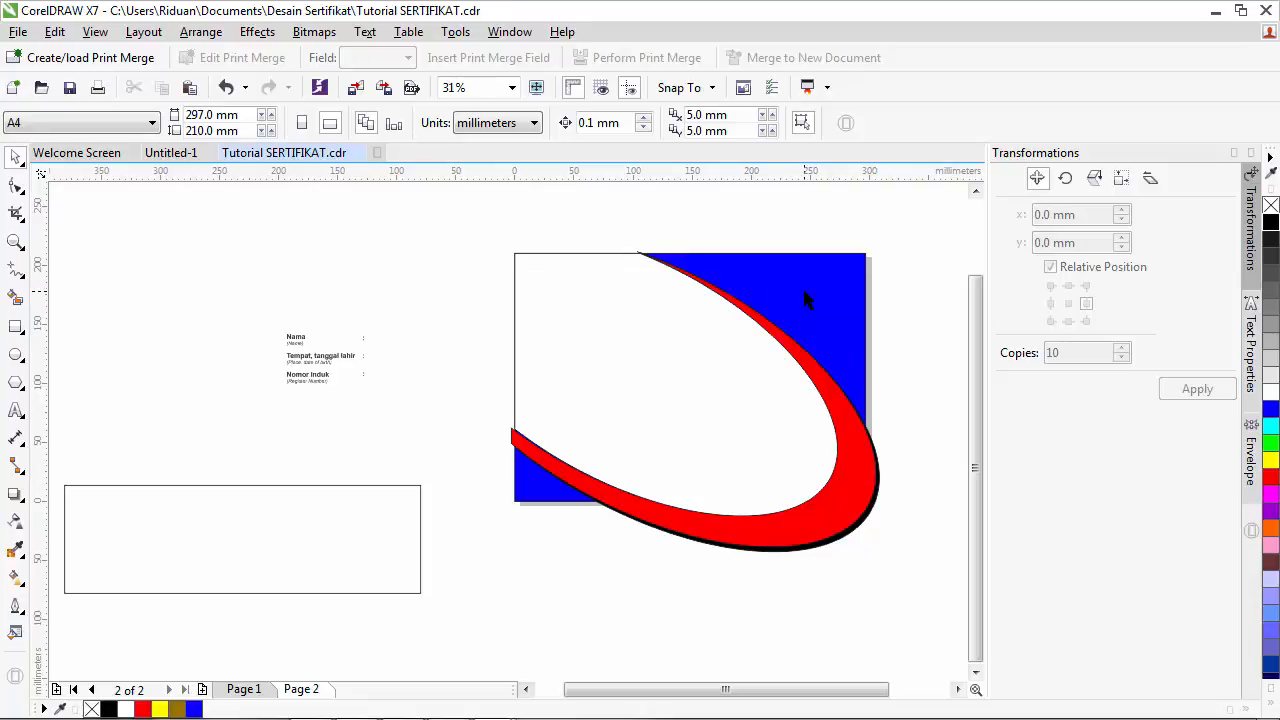
scroll(787, 571, up, 4)
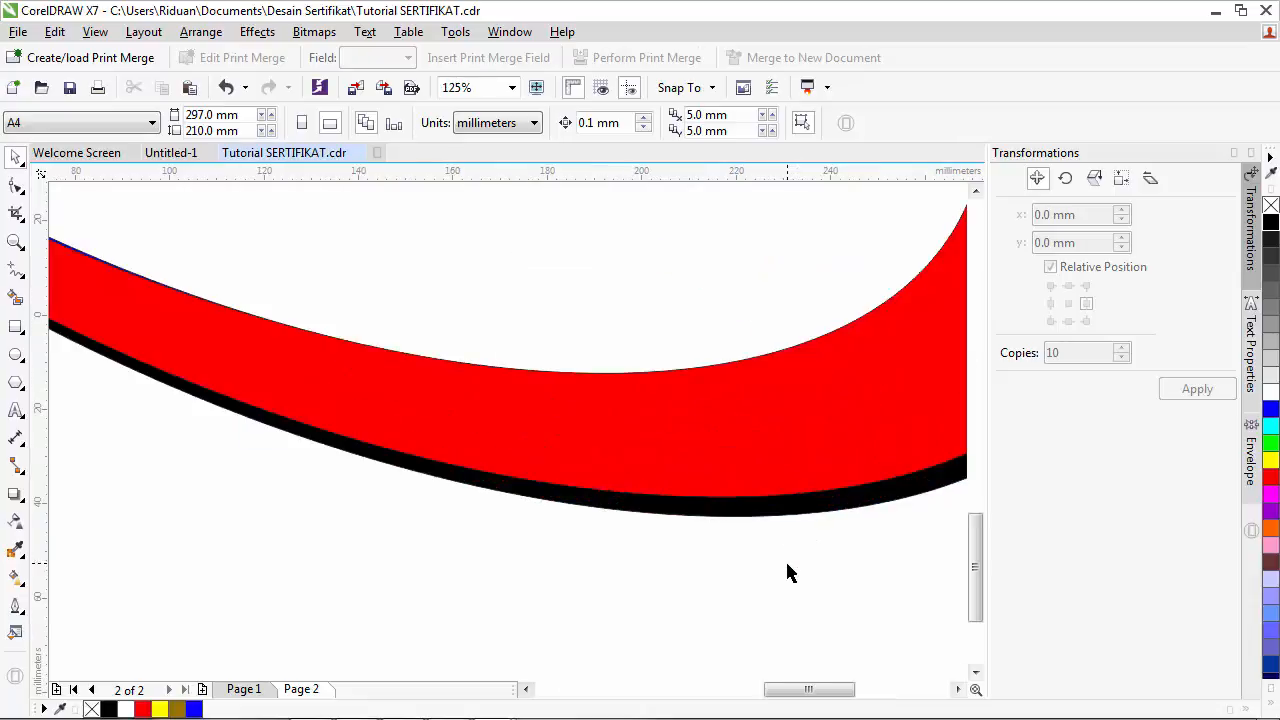
scroll(707, 566, down, 2)
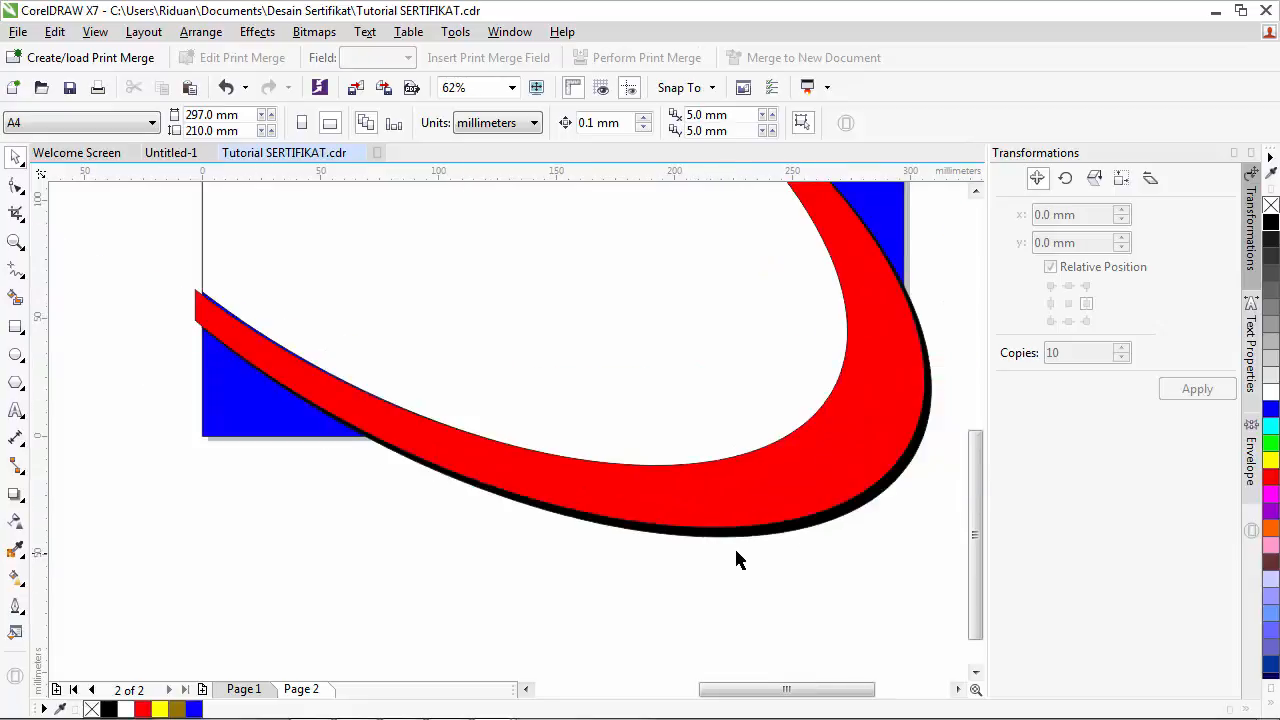
click(669, 482)
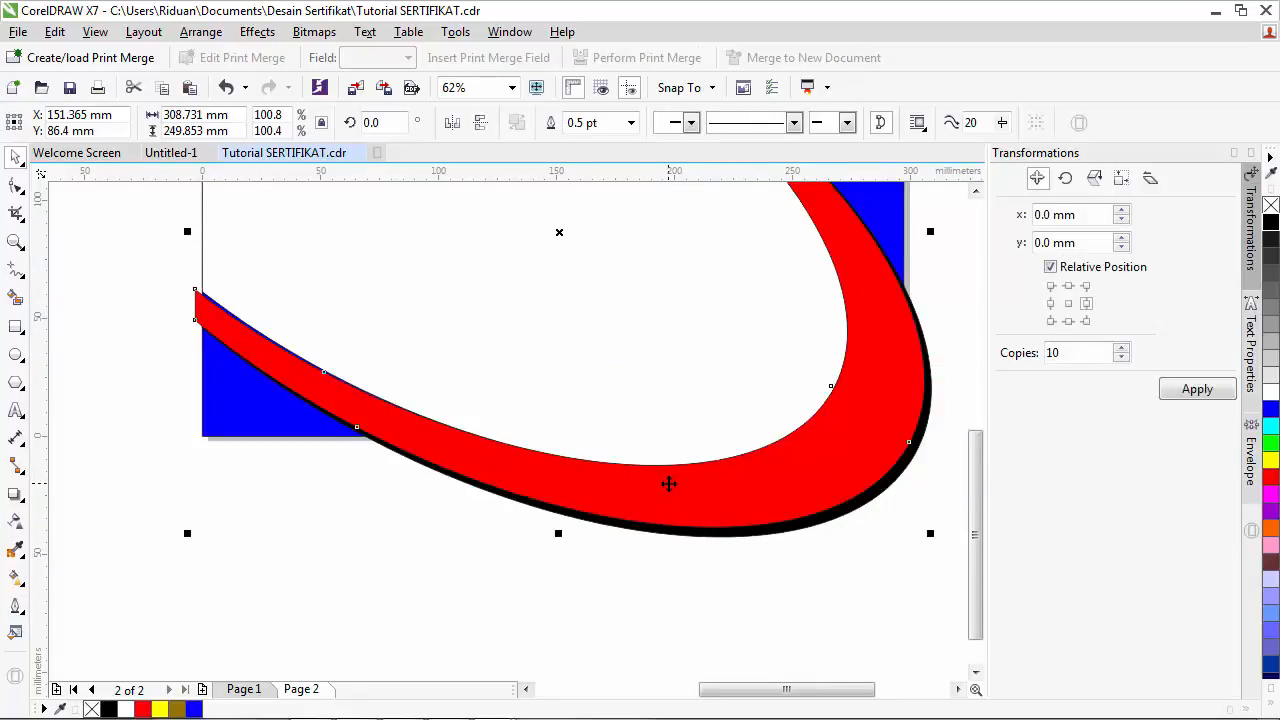
- Group the red band with its black shadow and dismiss the text update notice
shift+click(728, 540)
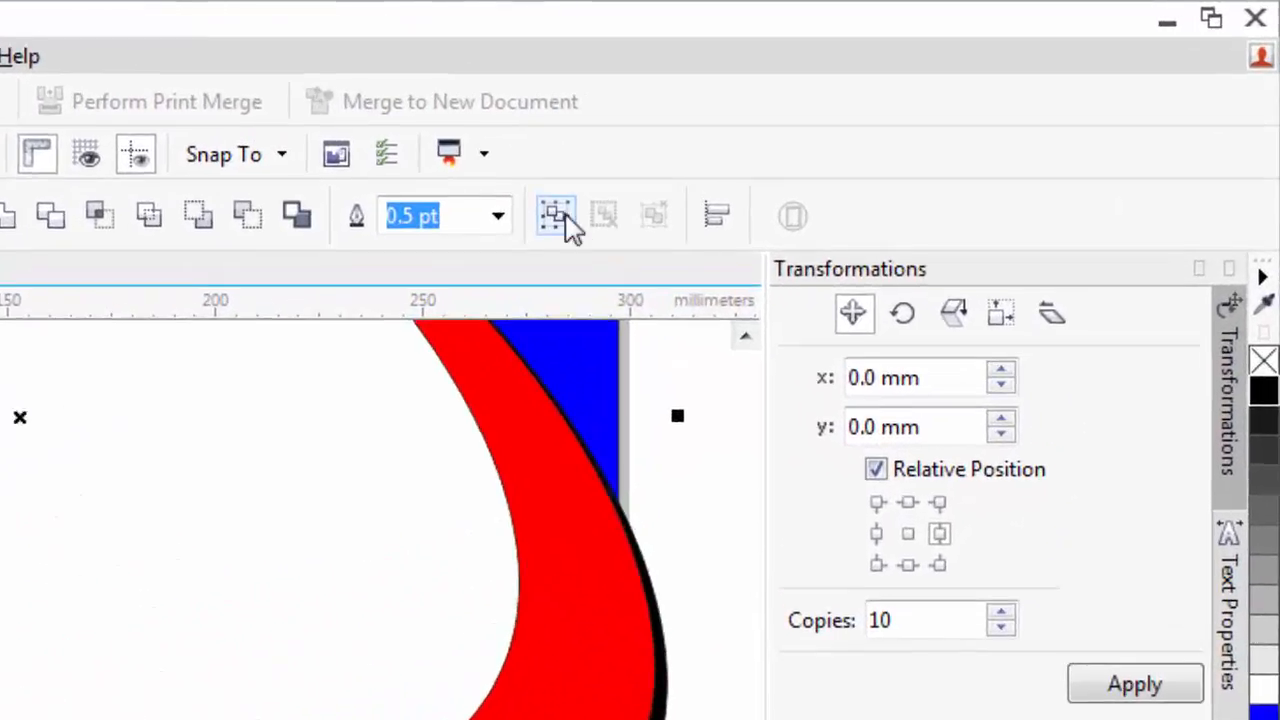
click(505, 235)
scroll(752, 472, down, 3)
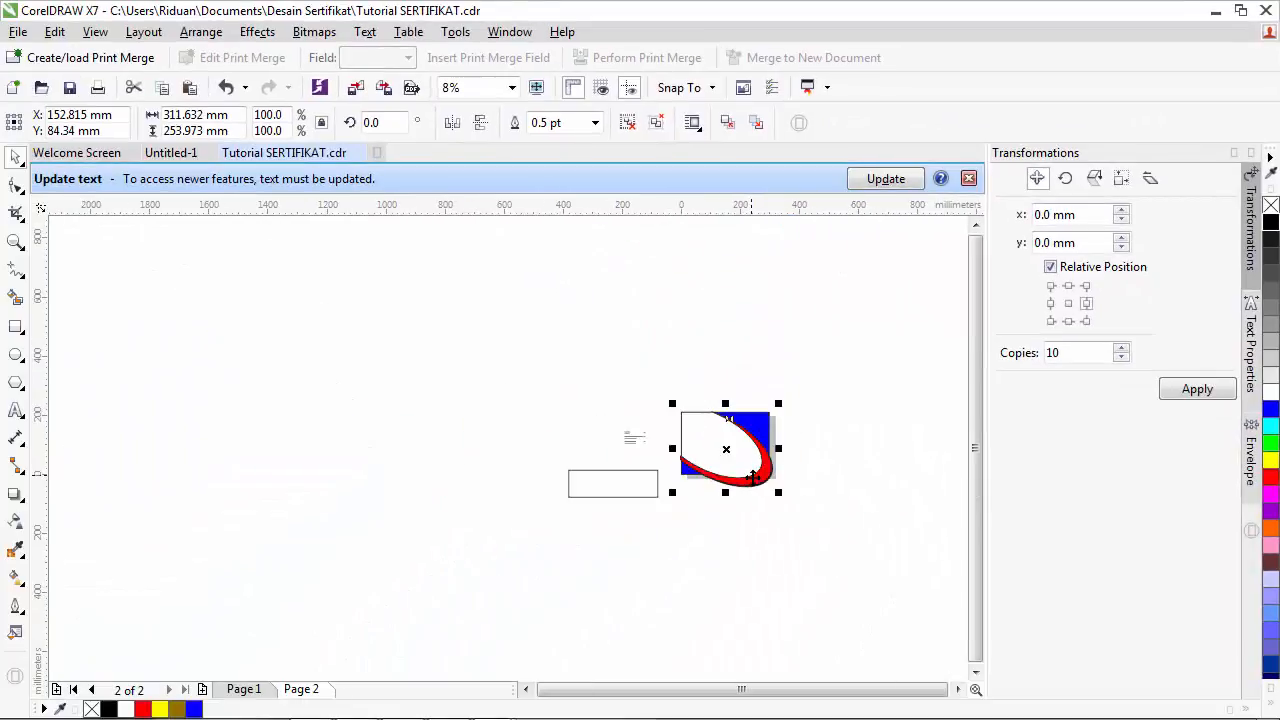
scroll(753, 472, up, 2)
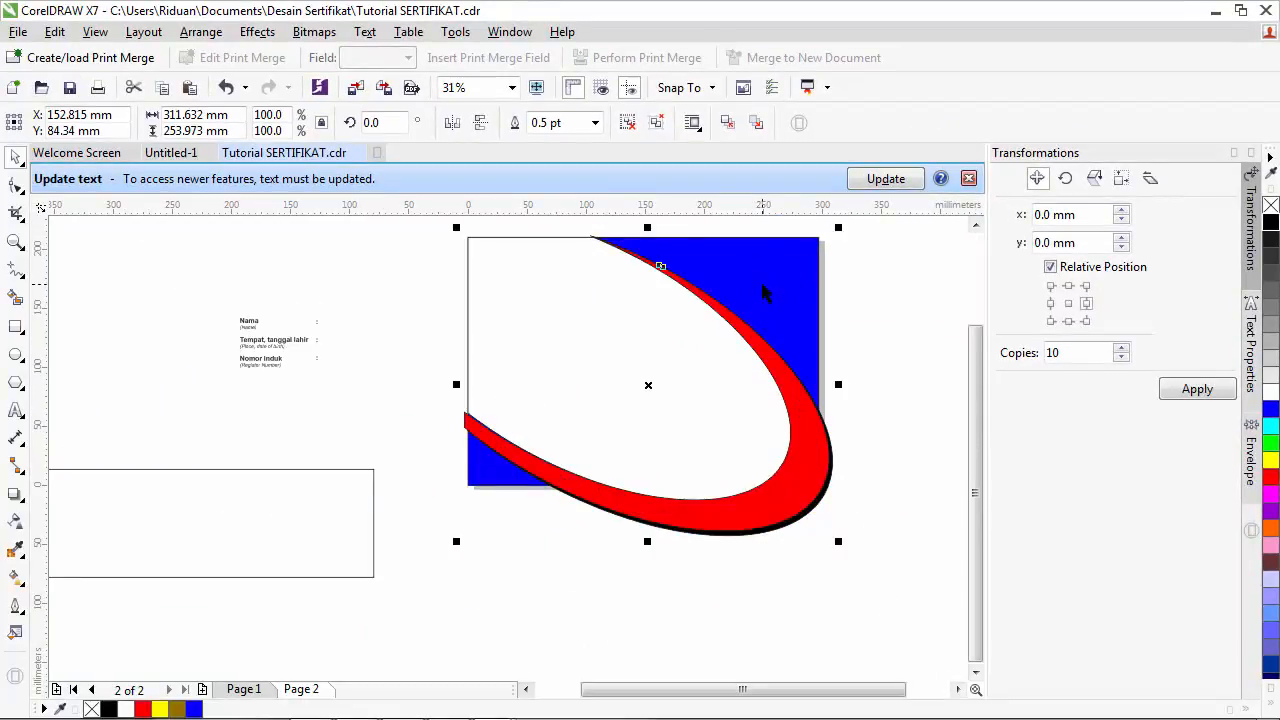
click(968, 178)
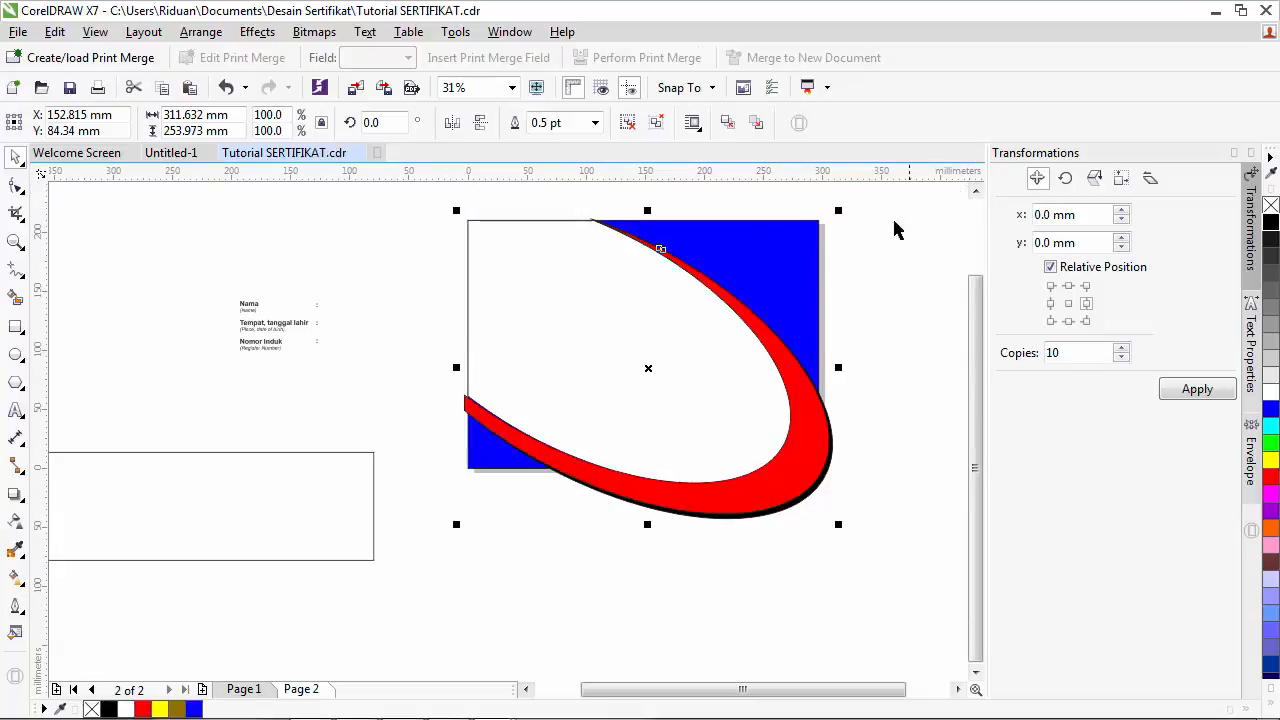
click(874, 404)
click(798, 418)
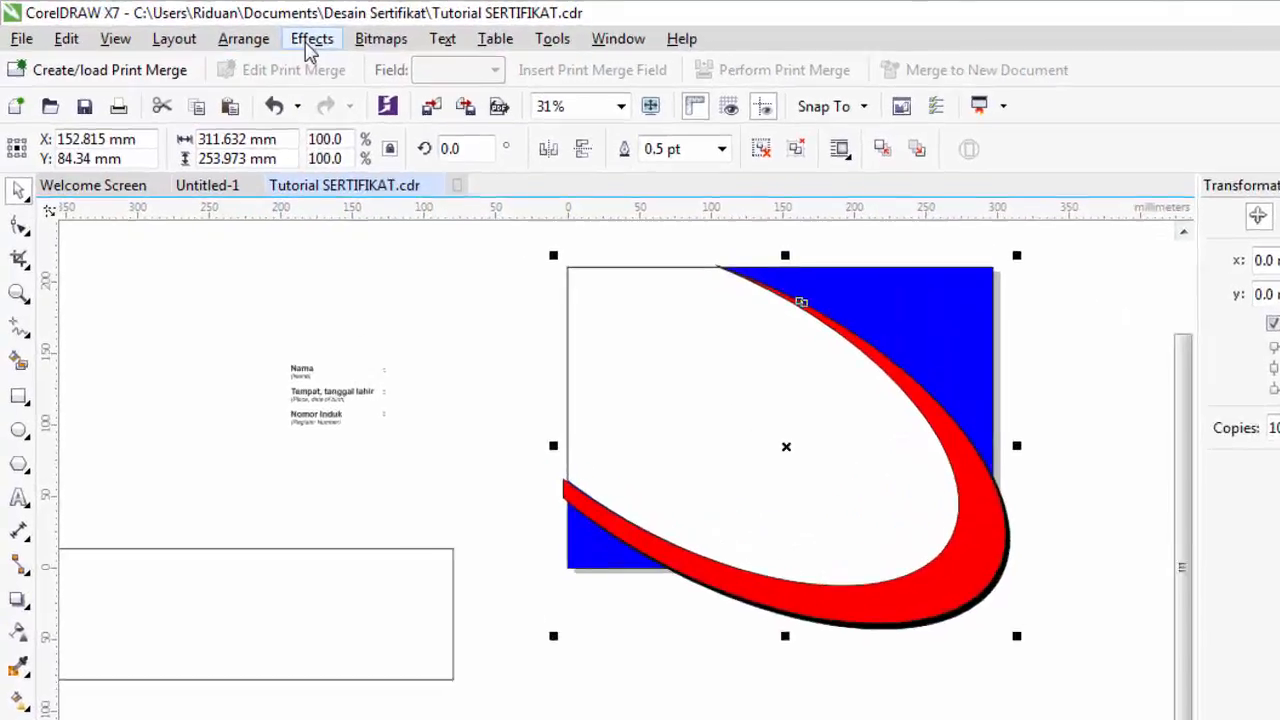
- PowerClip the swoosh group inside the blue rectangle
click(257, 32)
mouse_move(314, 288)
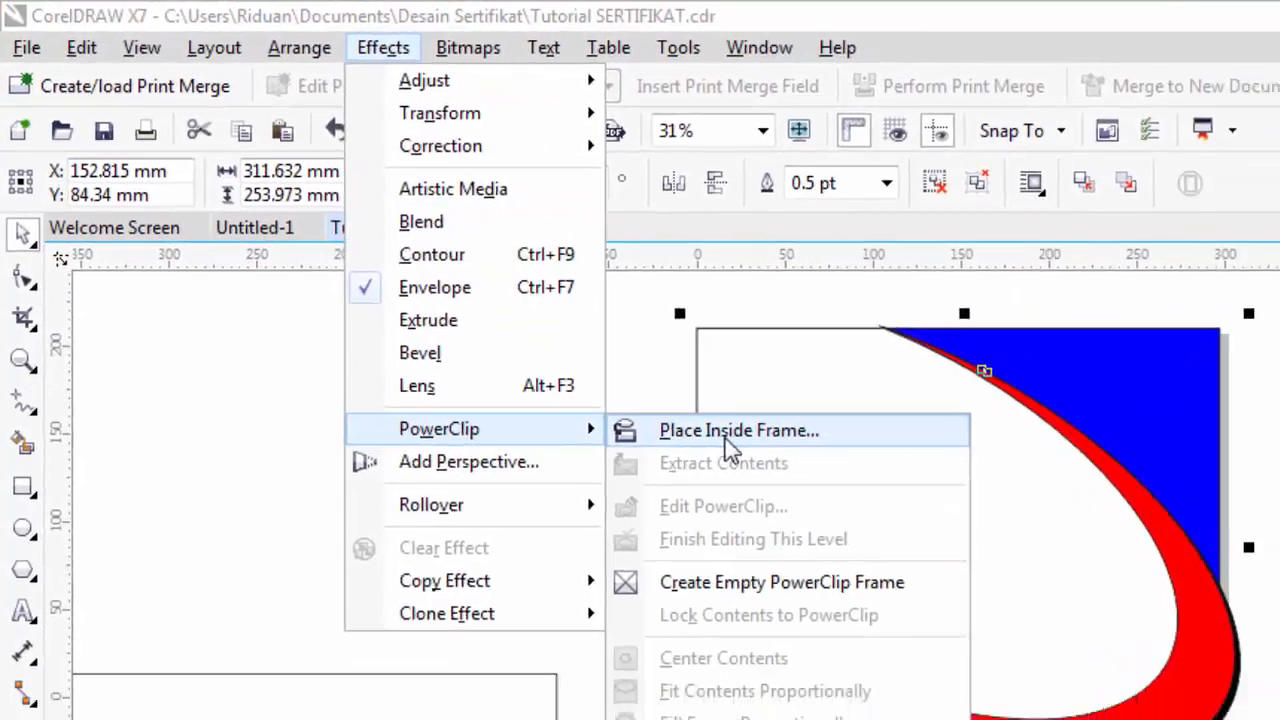
click(788, 484)
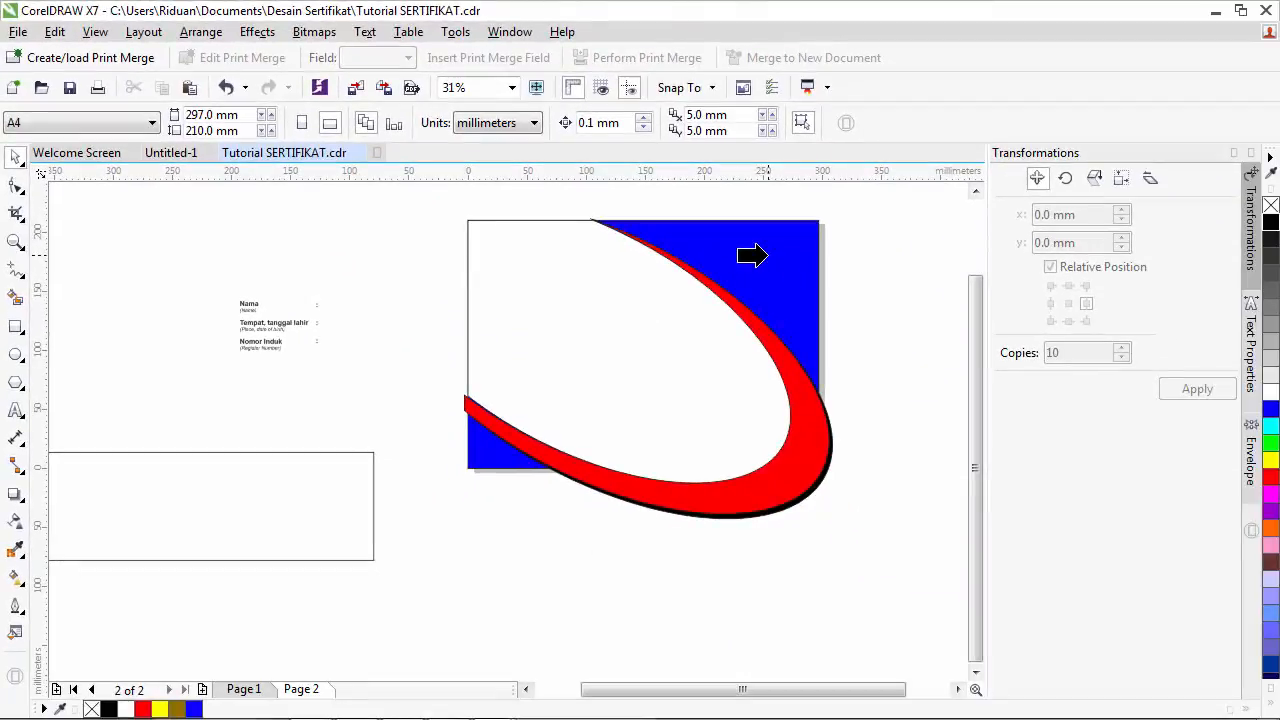
click(760, 256)
click(794, 480)
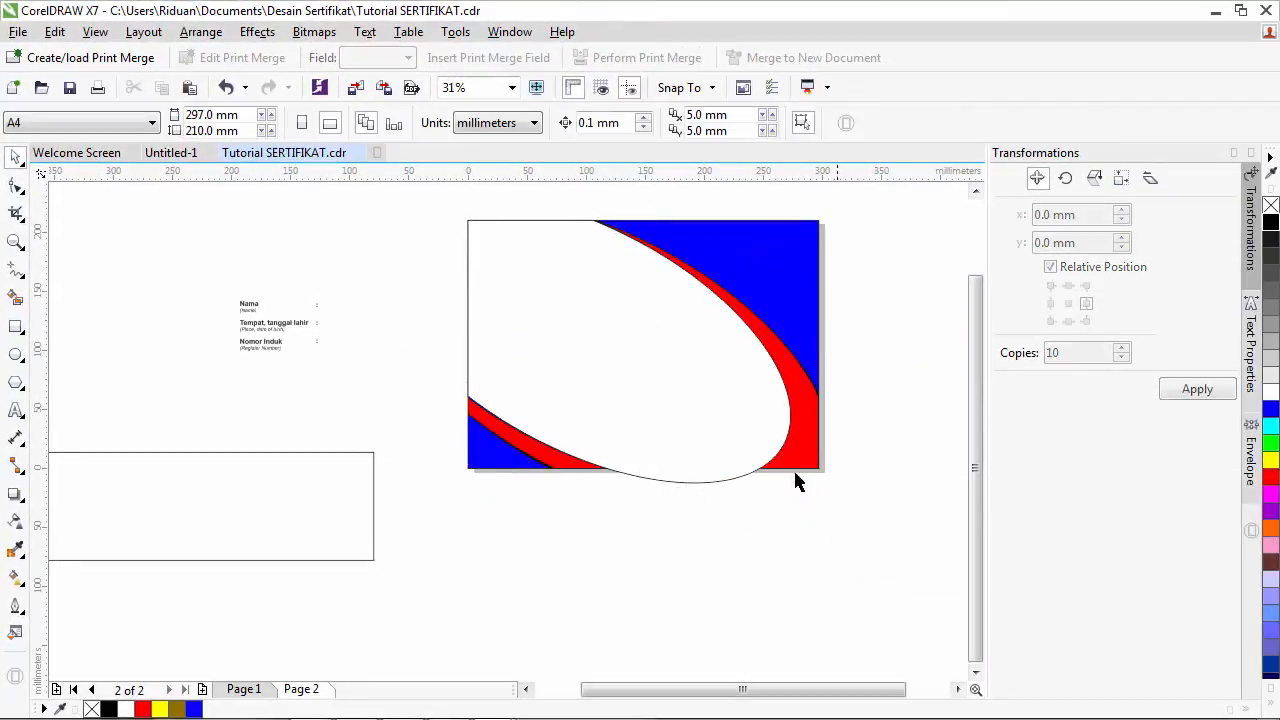
click(698, 401)
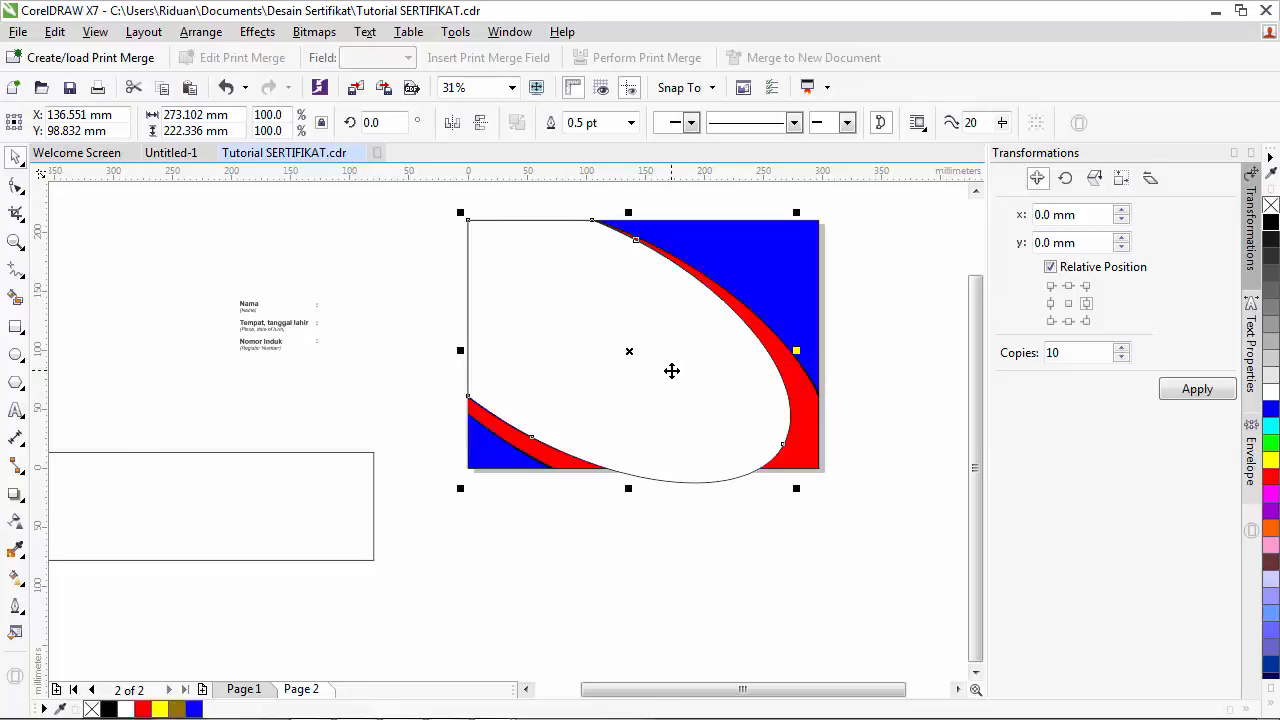
- Check Page 1, then on Page 2 fill the white ellipse light grey
click(243, 689)
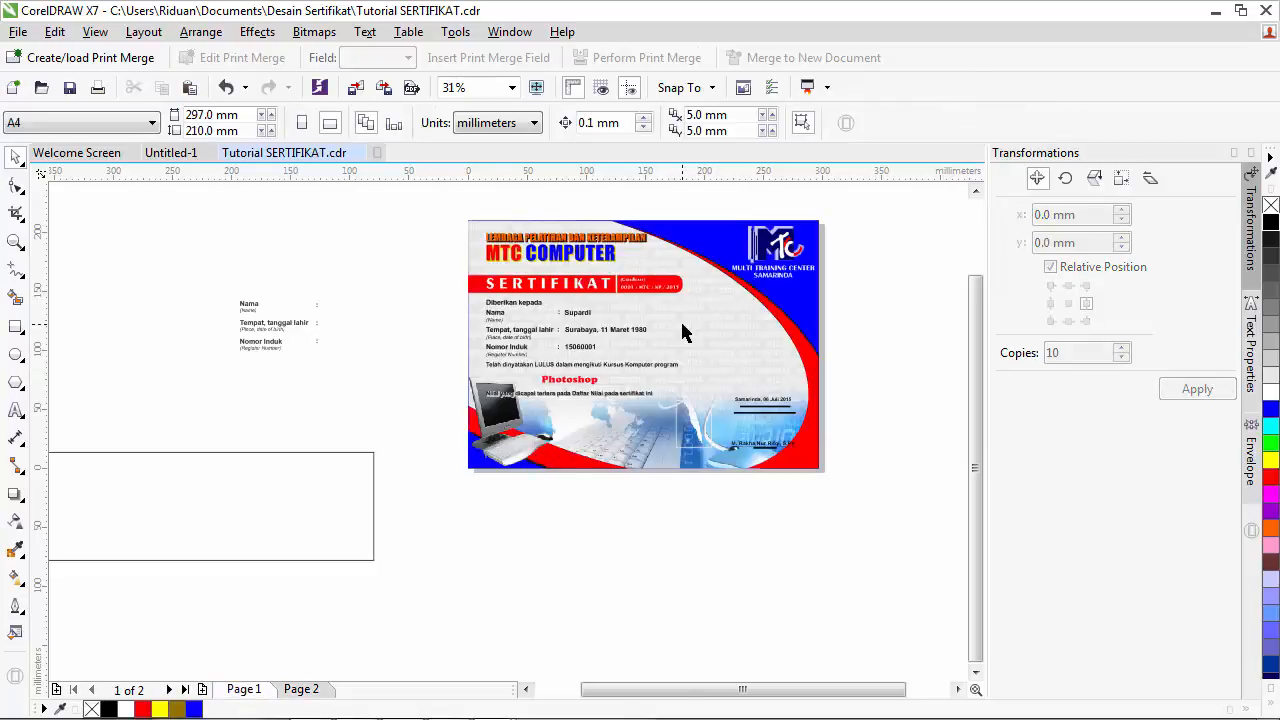
scroll(680, 325, up, 4)
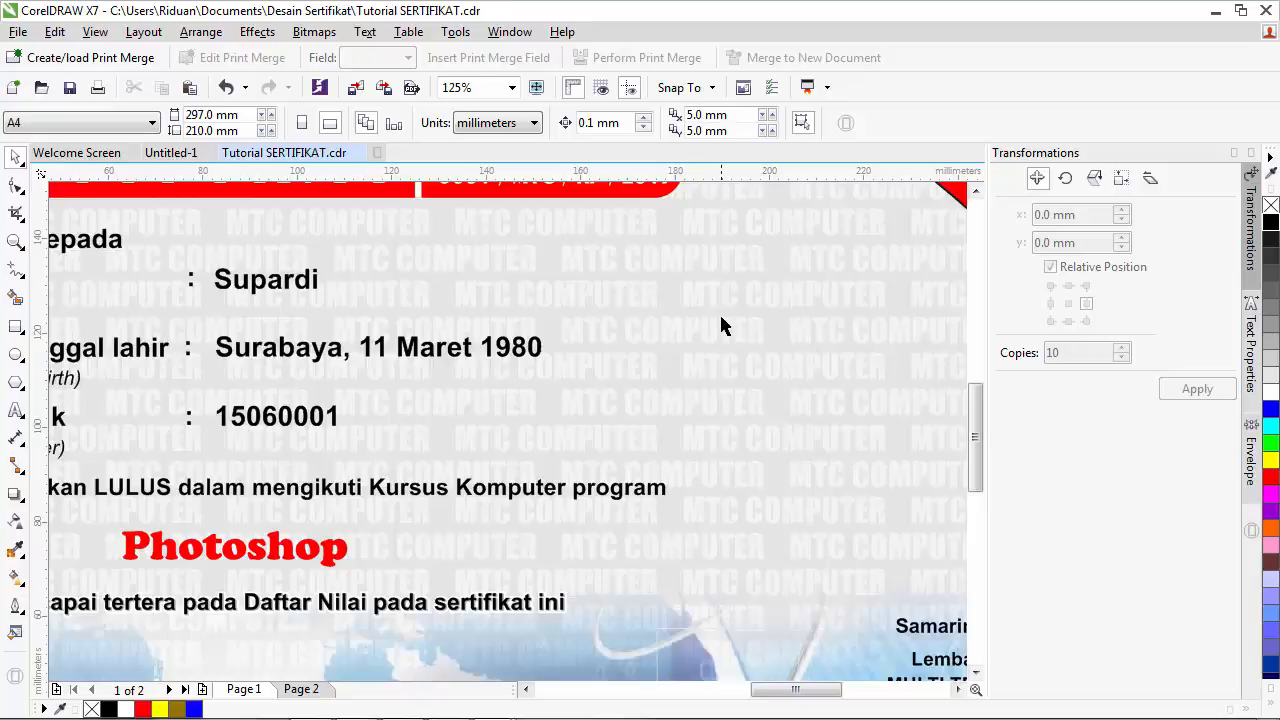
scroll(708, 369, down, 5)
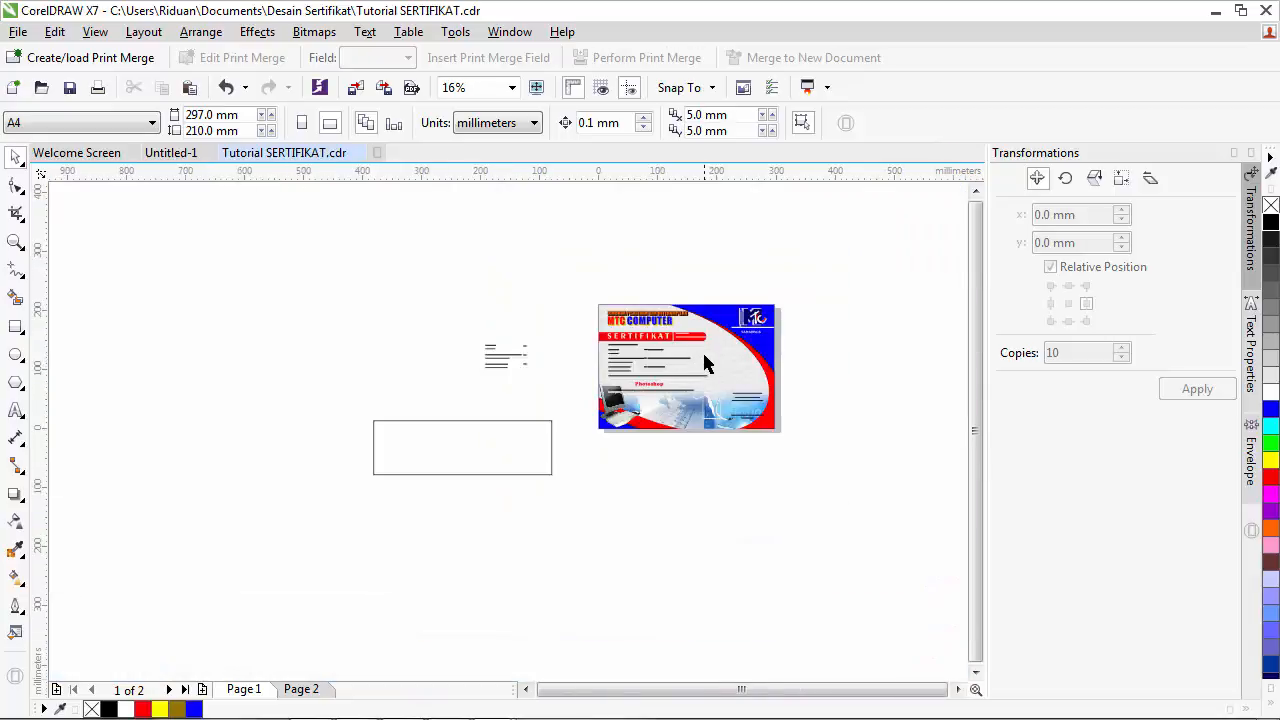
scroll(706, 364, up, 2)
scroll(706, 364, up, 2)
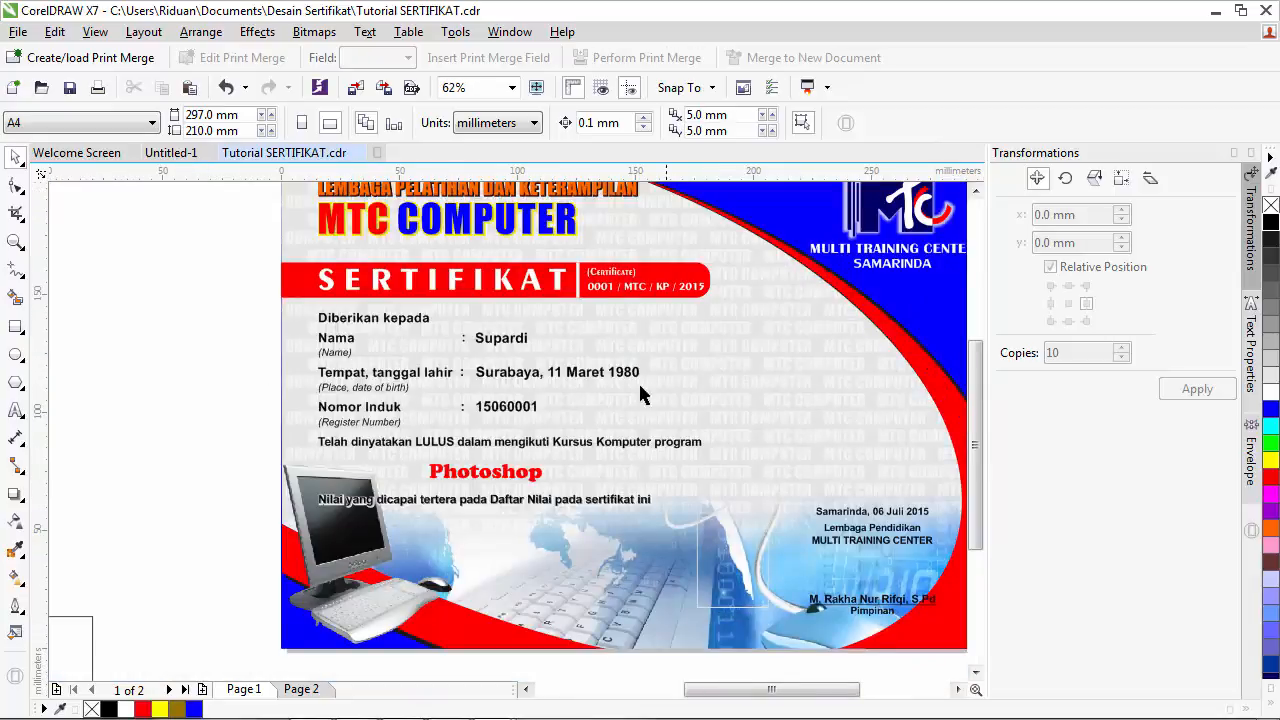
click(300, 689)
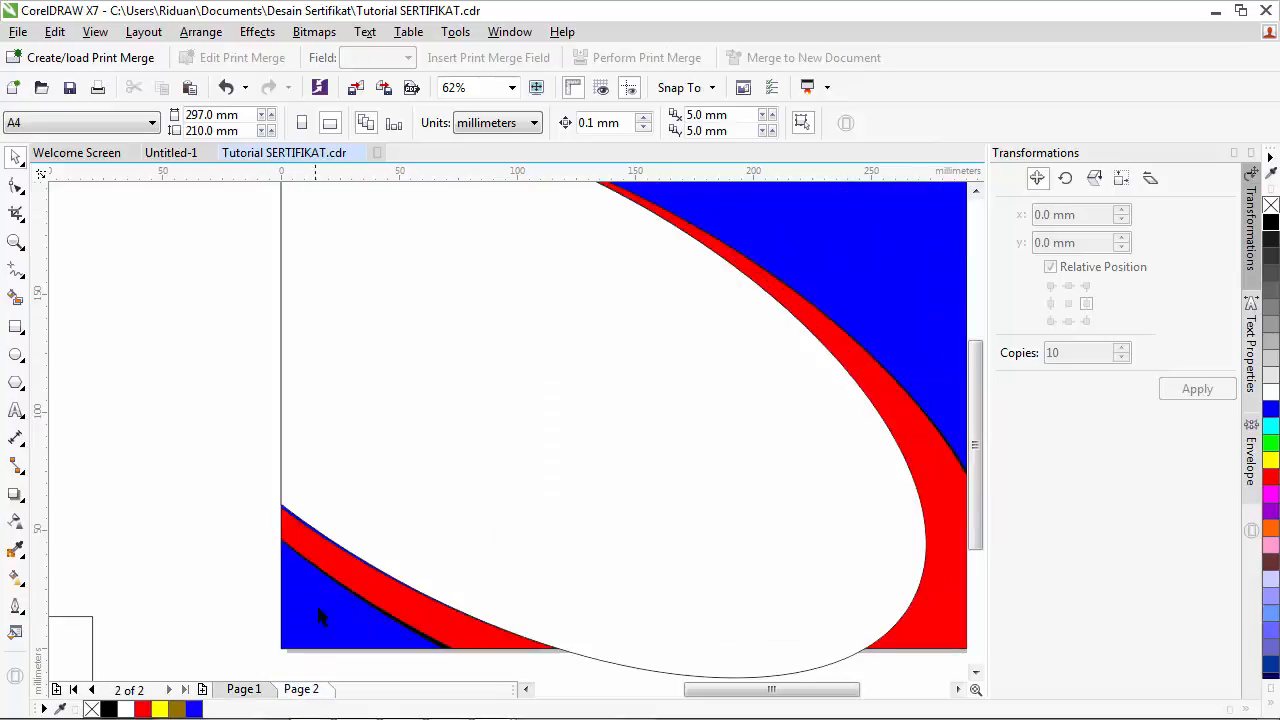
click(748, 372)
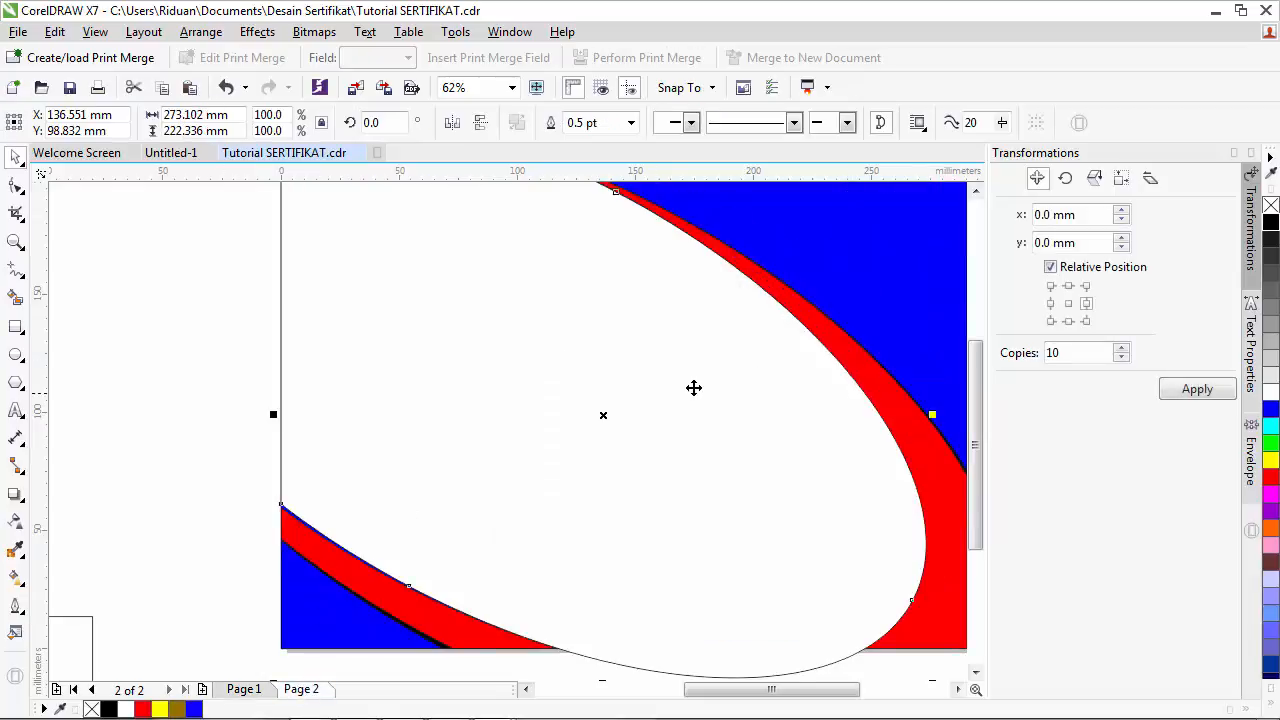
click(1271, 378)
- Deselect the ellipse and switch to the Text tool
scroll(624, 391, down, 2)
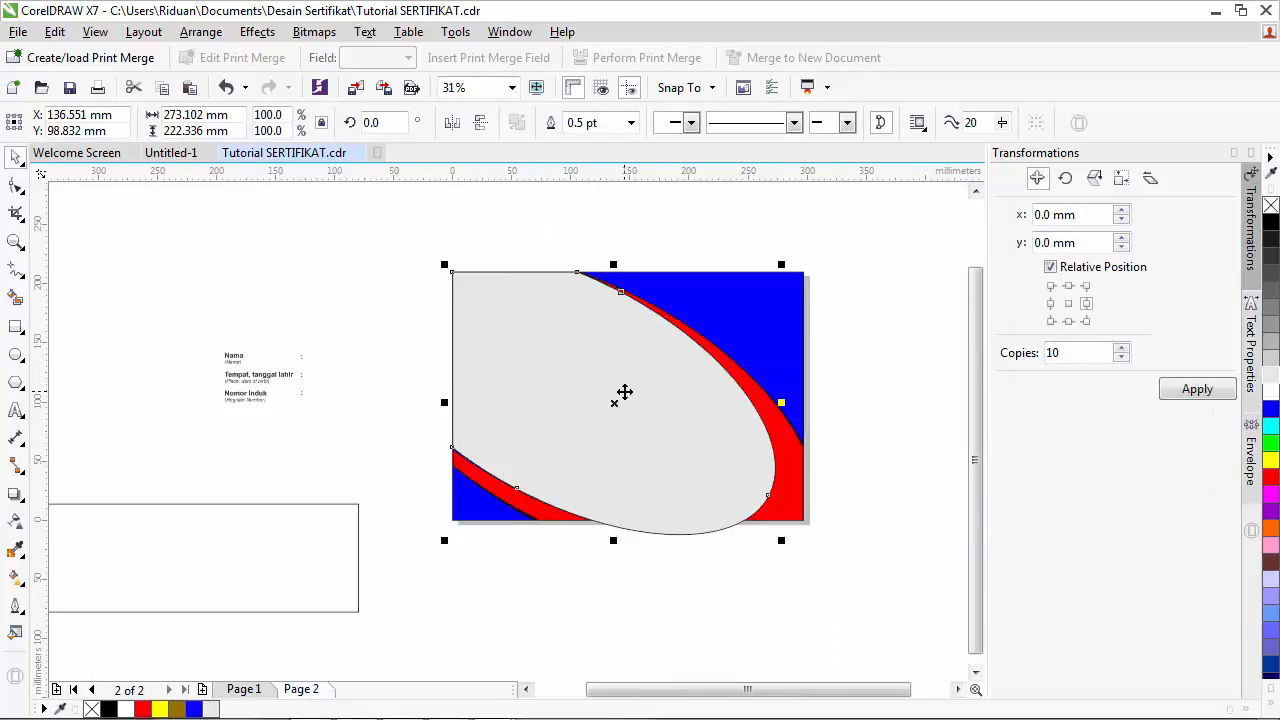
click(976, 190)
click(976, 190)
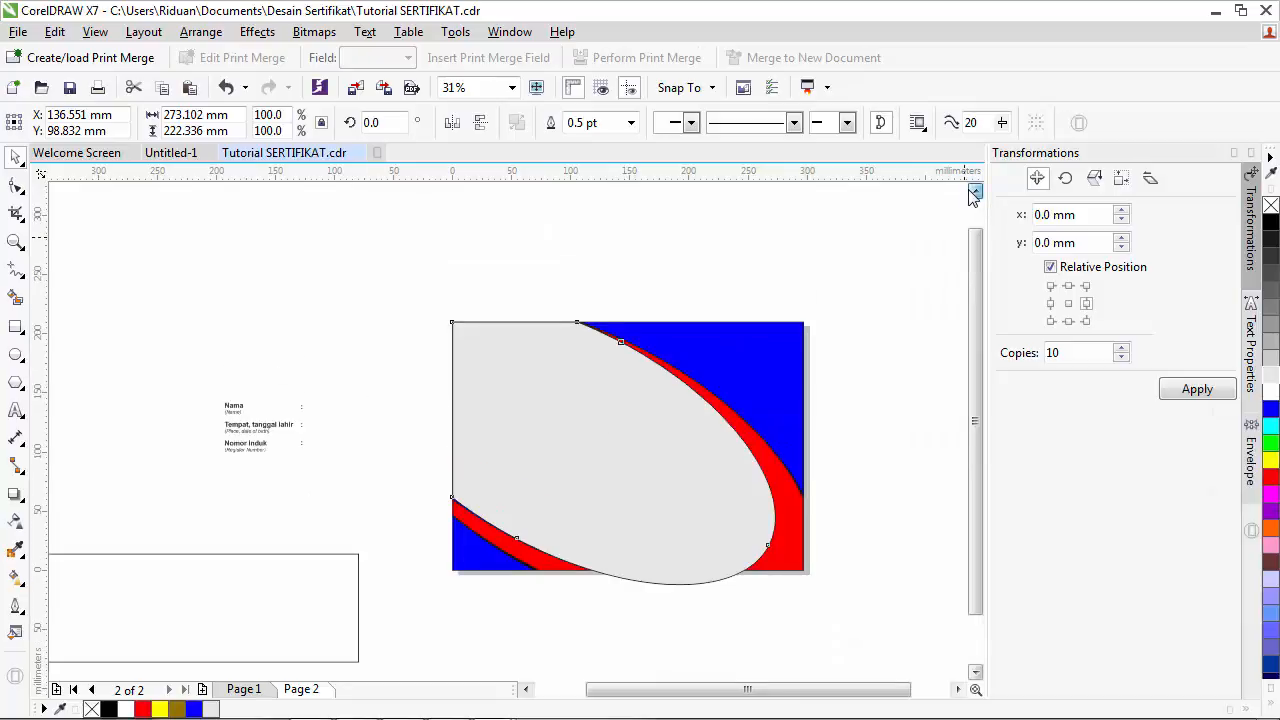
click(232, 288)
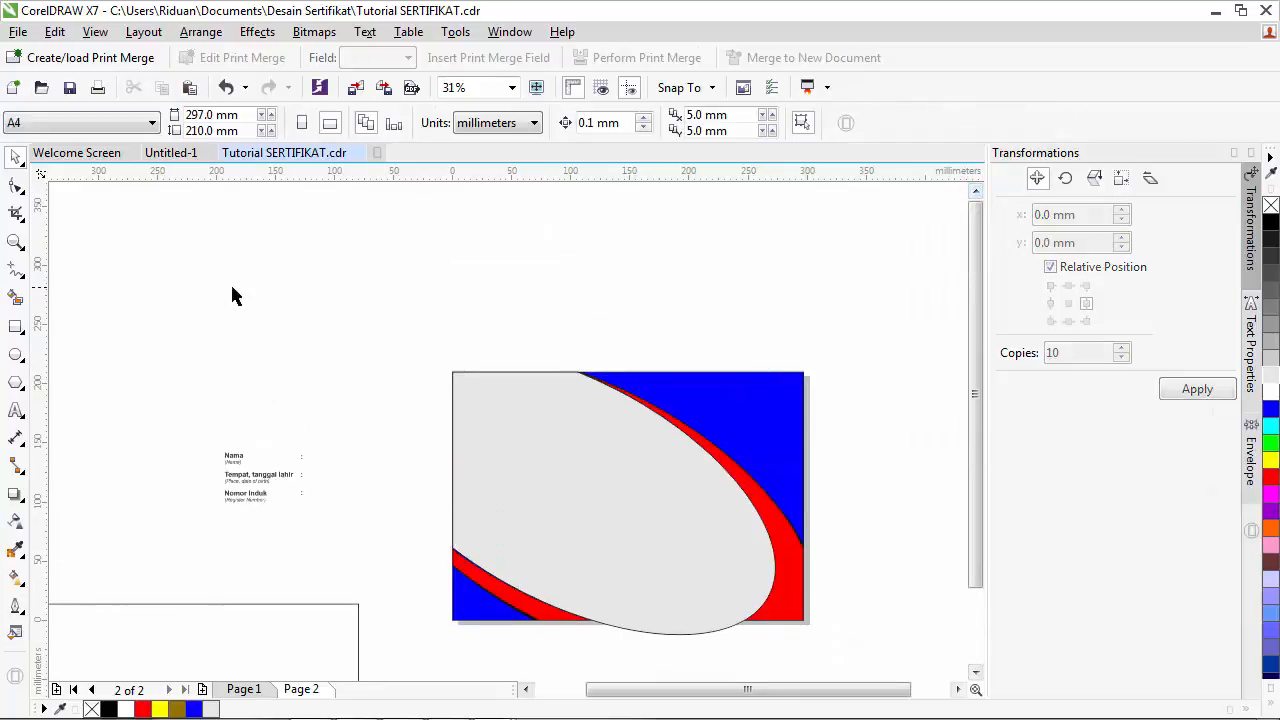
click(15, 410)
- Type 'MTC KOMPUTER' above the page and set it in the Impact font
click(433, 275)
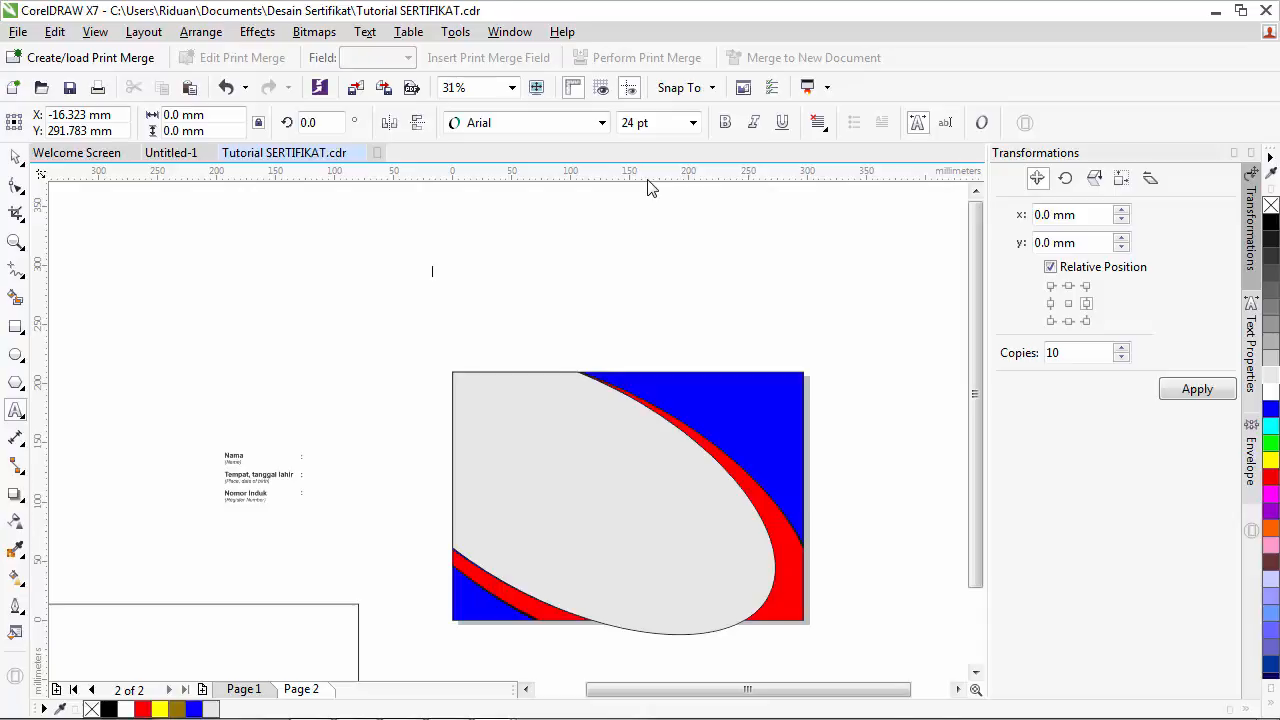
text(MTC KOM)
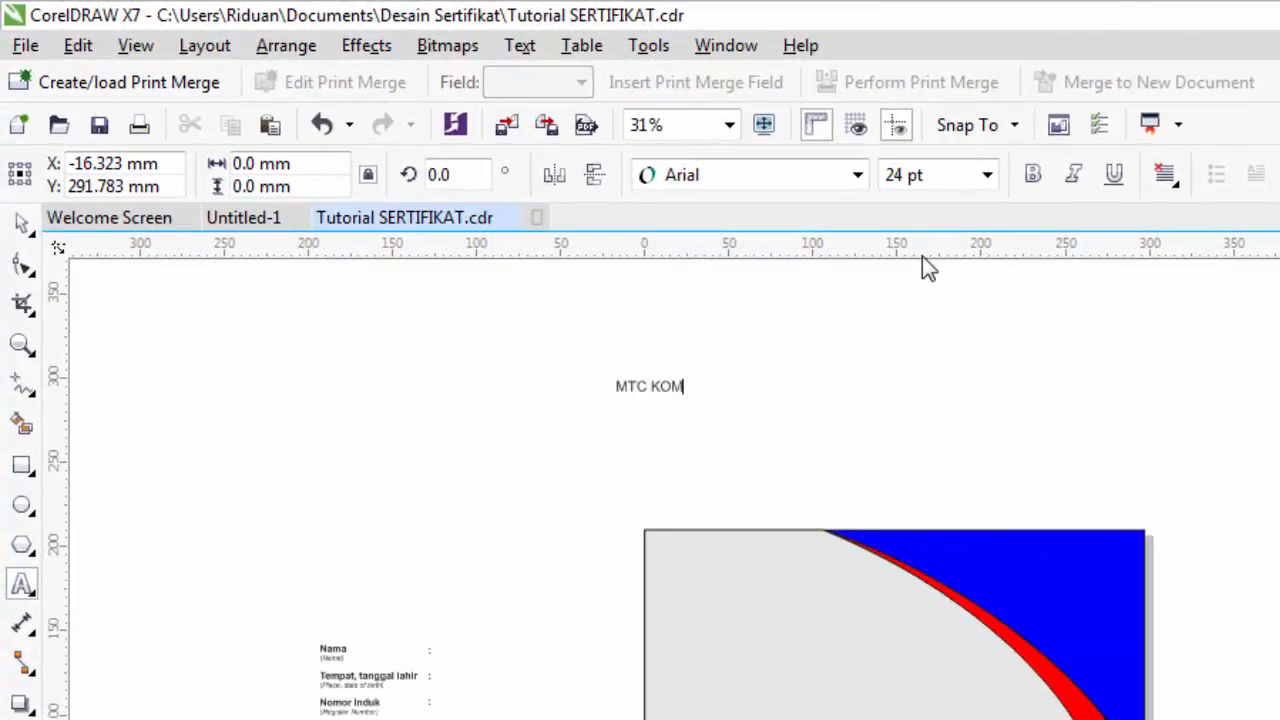
text(PUTER)
scroll(655, 366, up, 1)
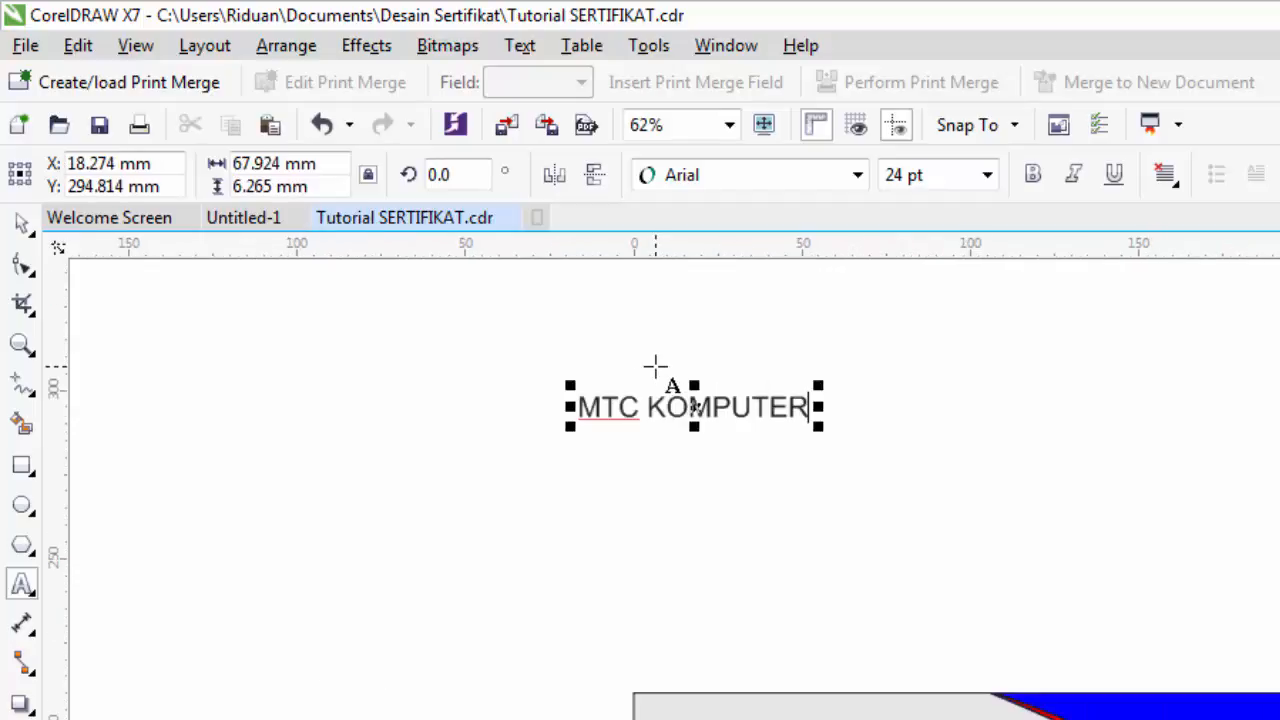
click(21, 225)
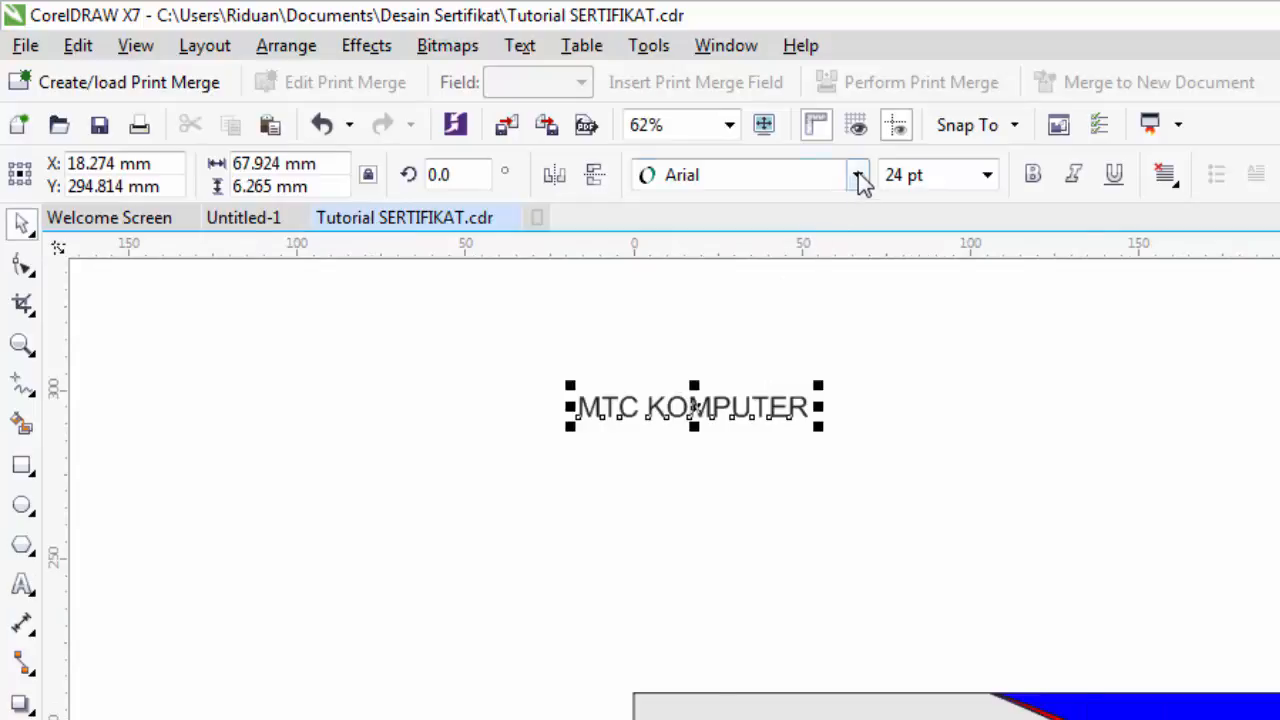
click(860, 178)
click(781, 283)
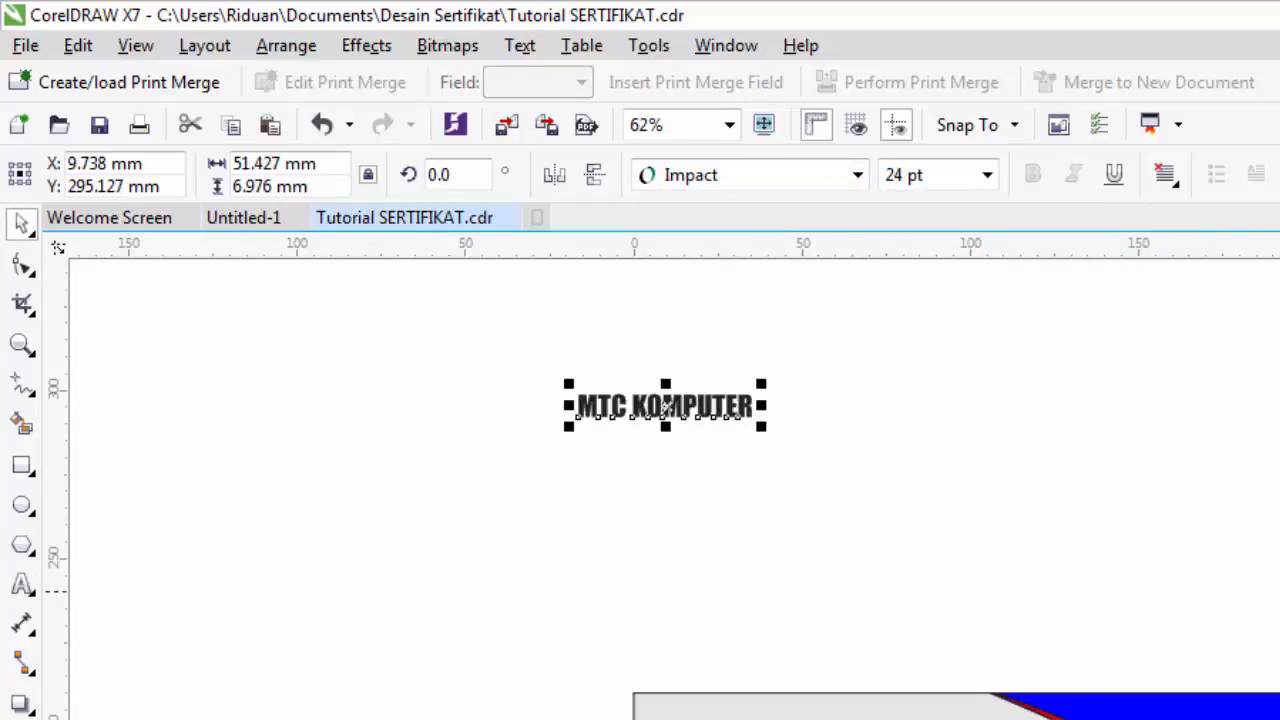
- Move the text to the page's top-left corner, shrink it to about 16.742 pt, and make it white
drag(665, 410, 737, 714)
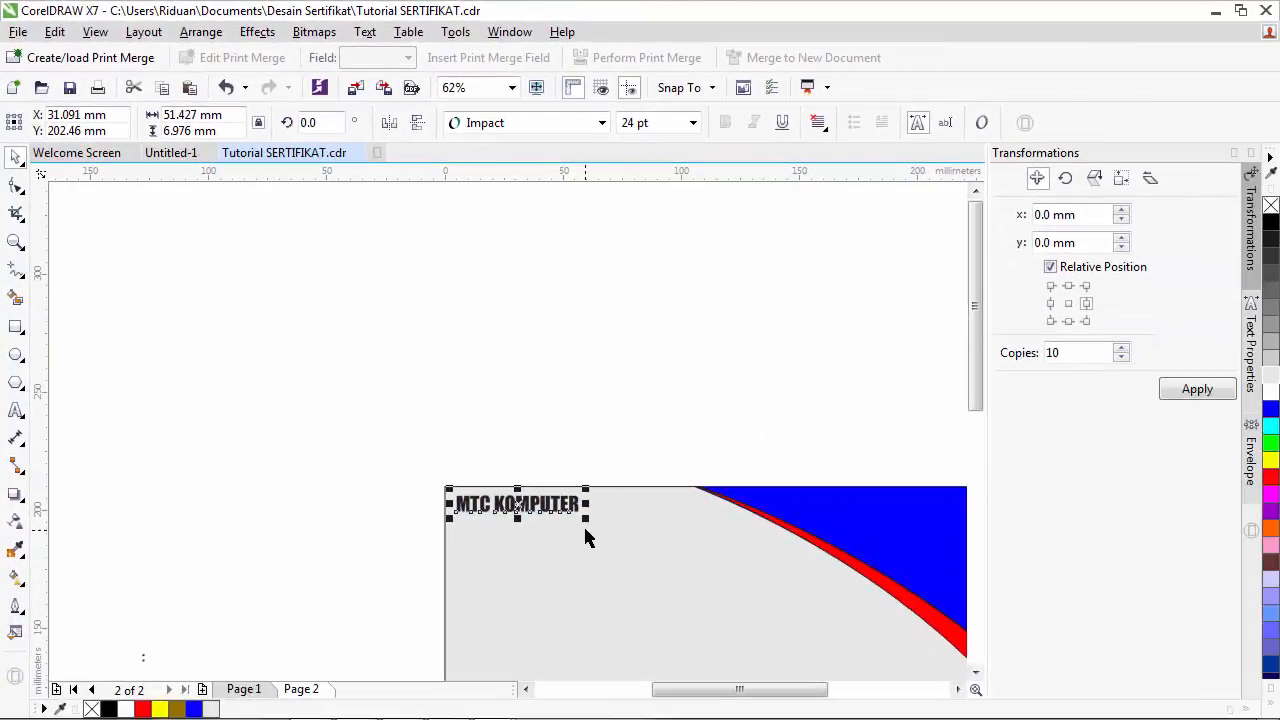
drag(585, 518, 546, 543)
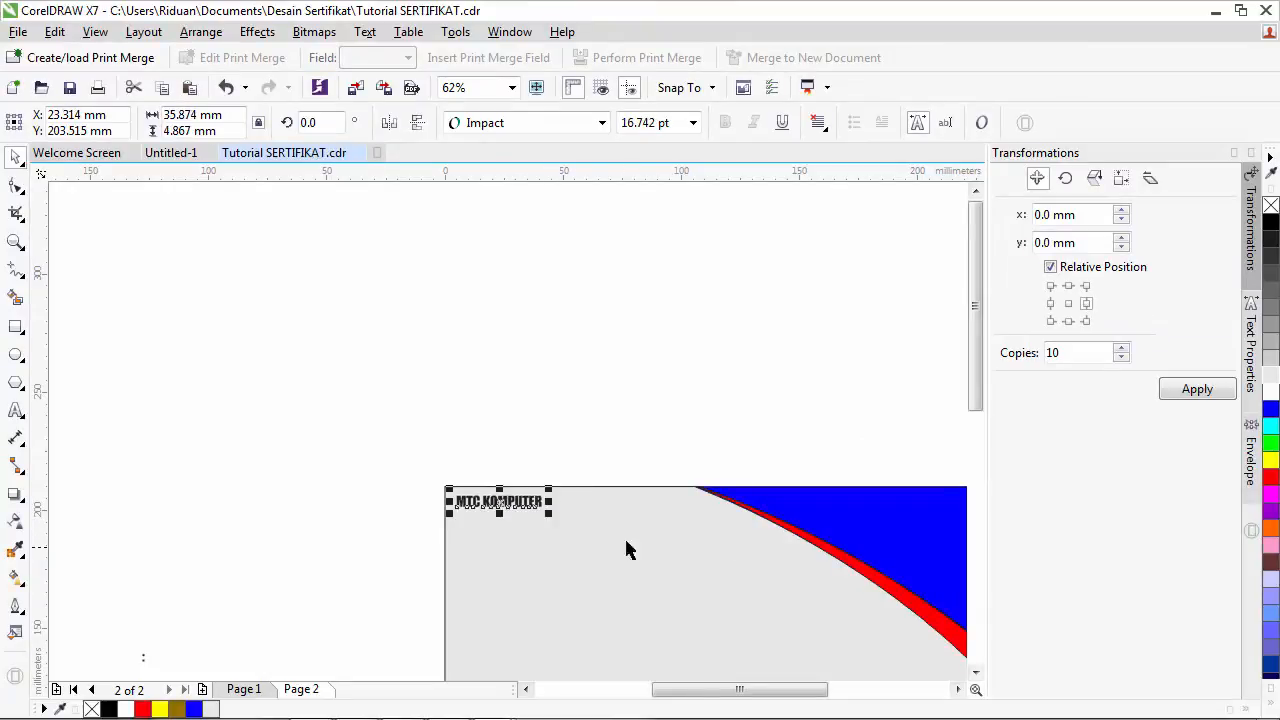
click(1270, 391)
scroll(488, 507, up, 4)
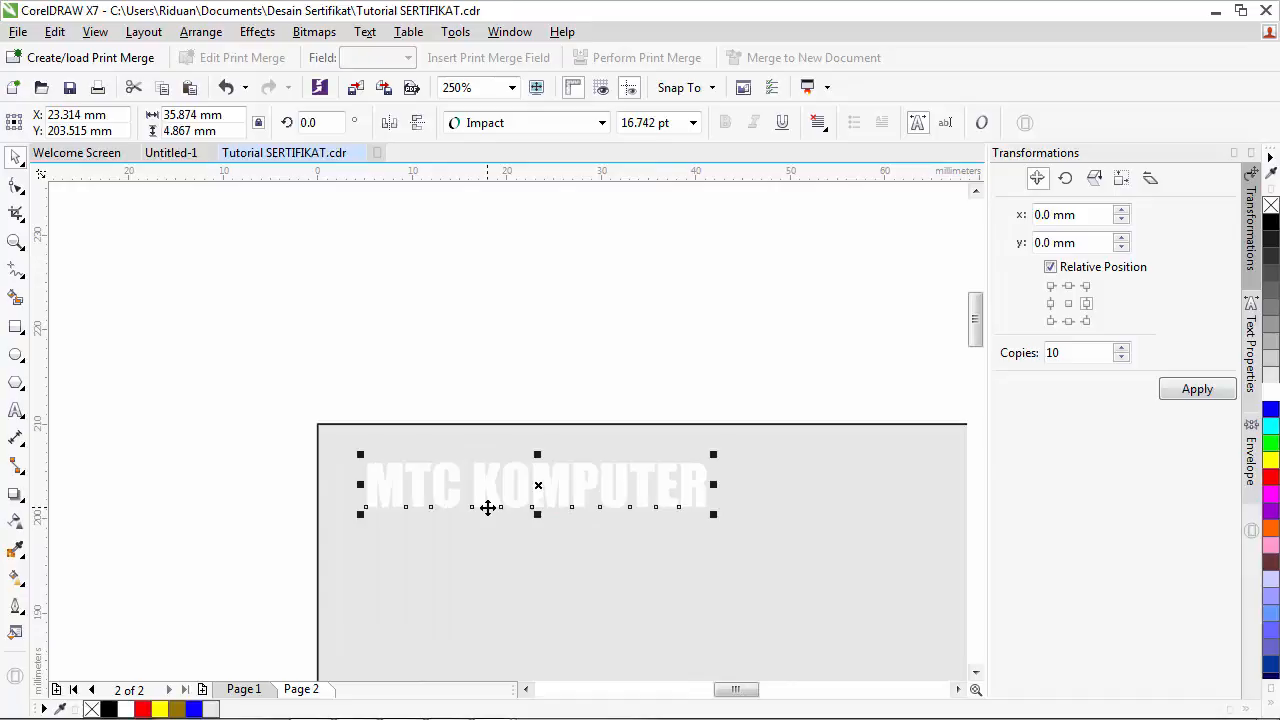
scroll(488, 507, down, 1)
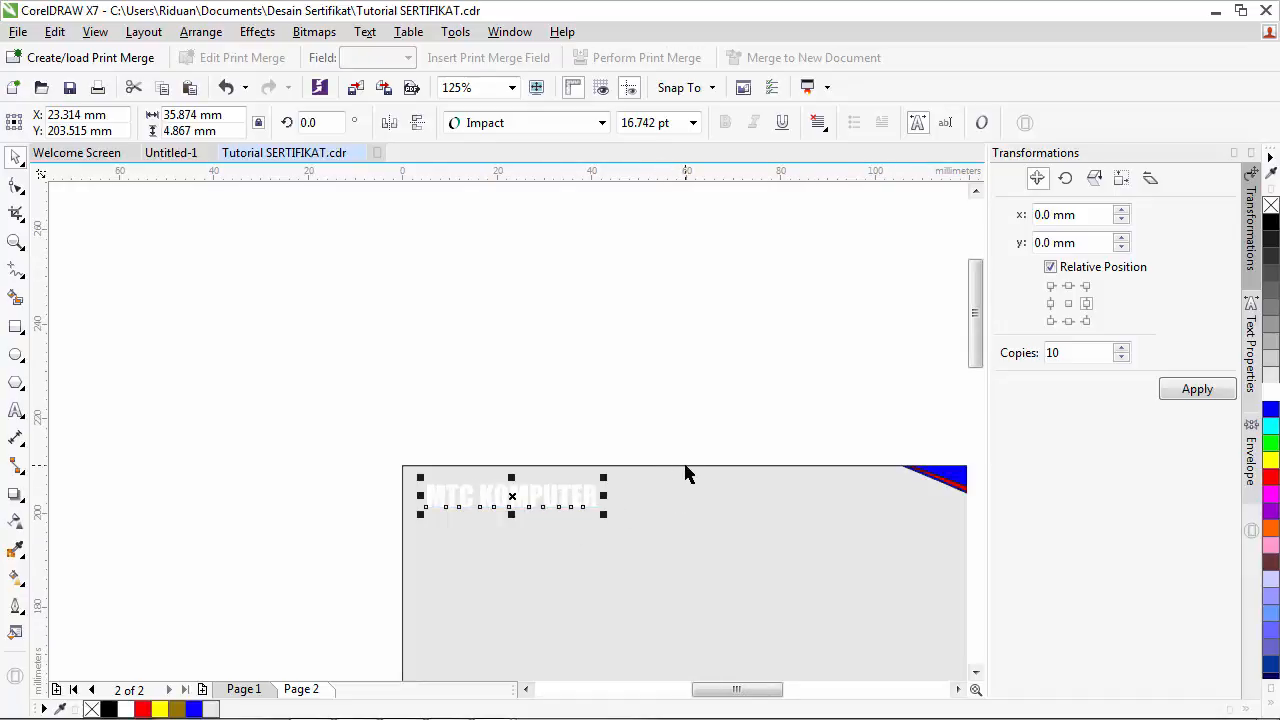
scroll(768, 546, down, 1)
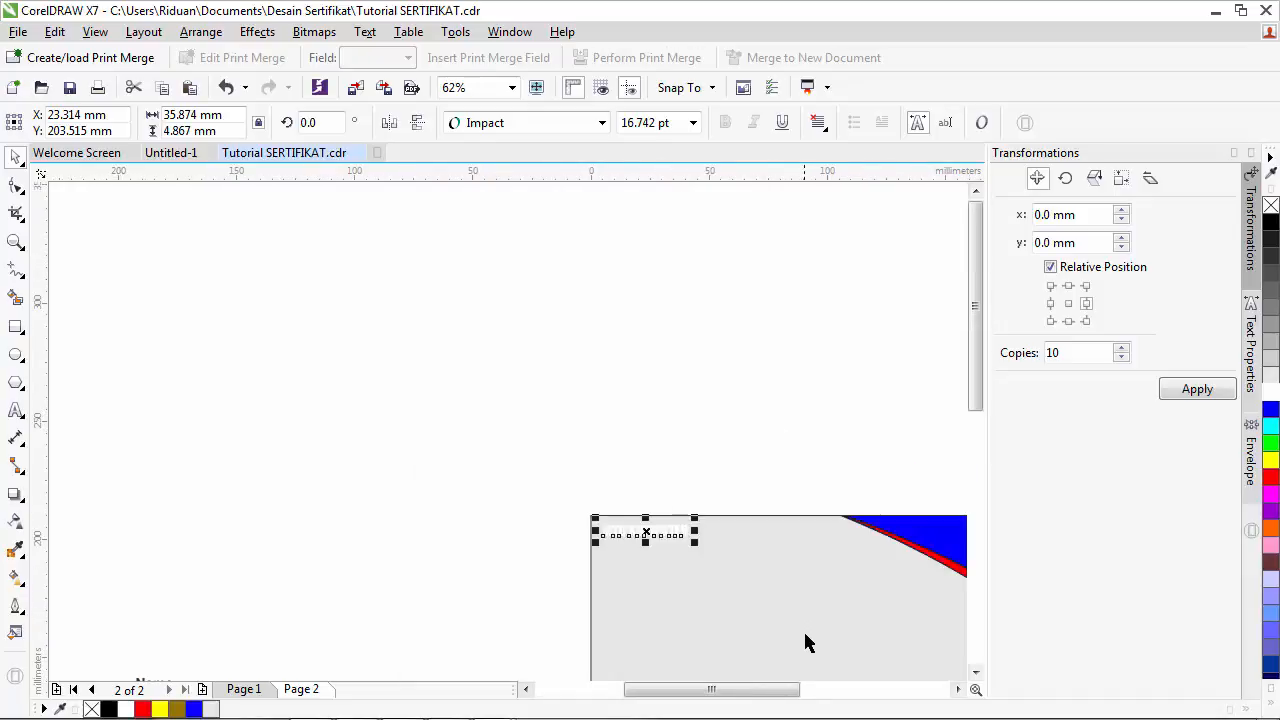
- Zoom in on the certificate page and reselect the white text
click(14, 245)
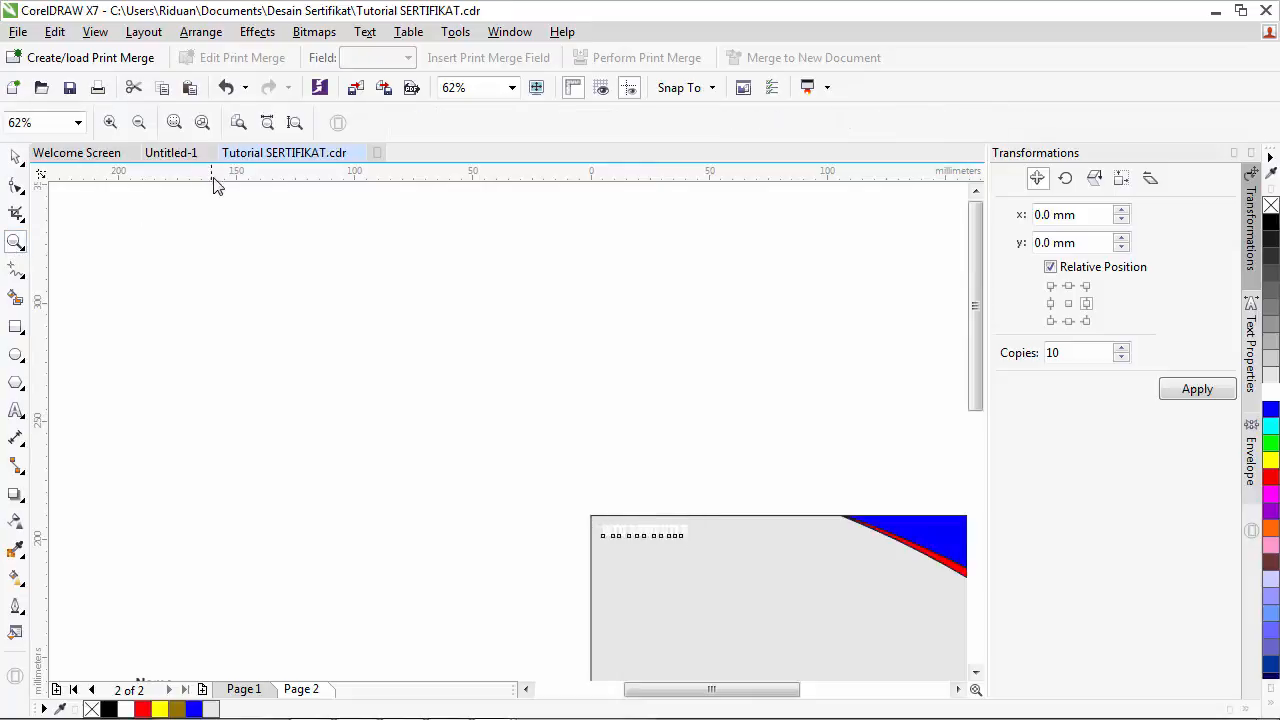
click(203, 122)
drag(537, 229, 923, 543)
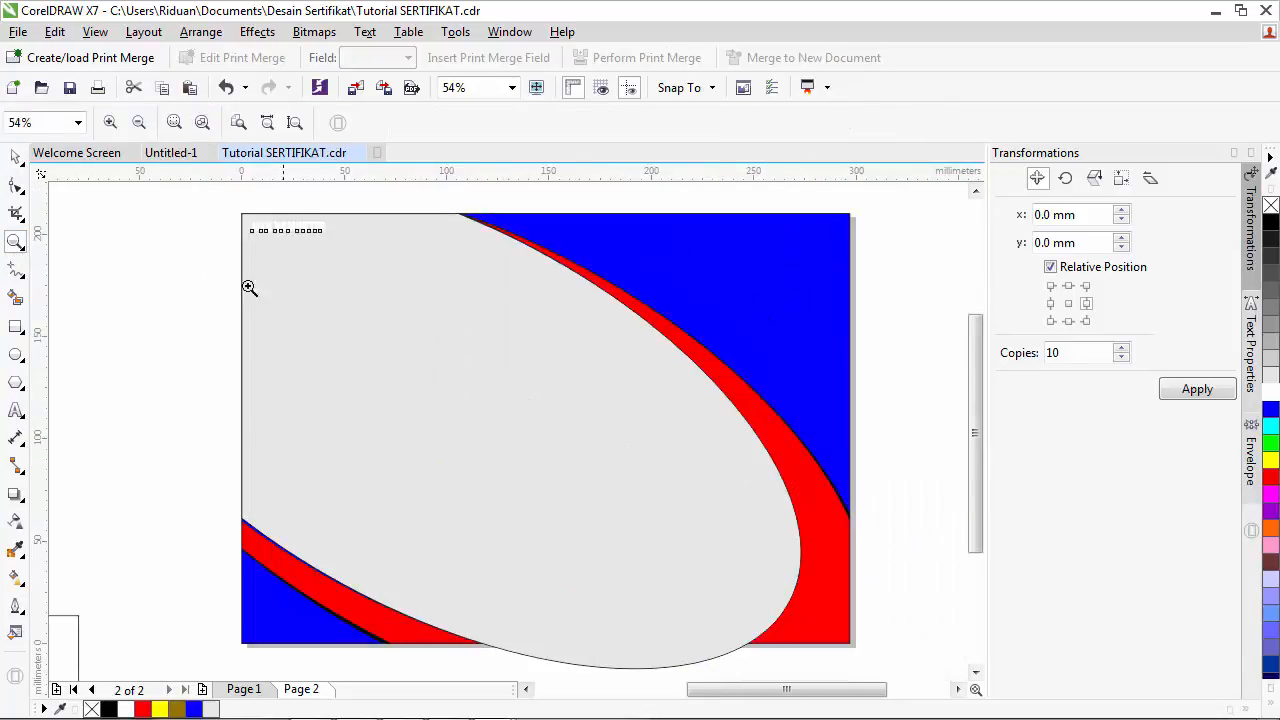
click(15, 157)
click(270, 231)
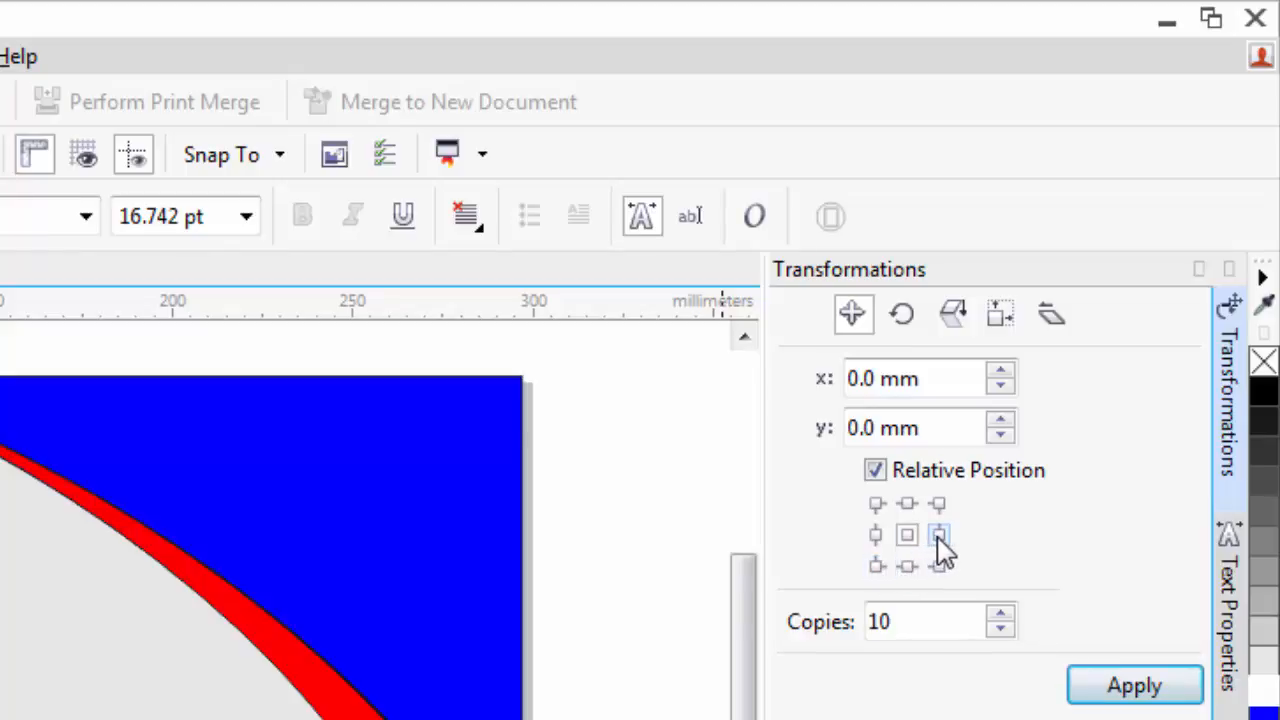
- In Transformations Position, use the right-side anchor with 1 copy; undo the overlapping test copy
click(938, 537)
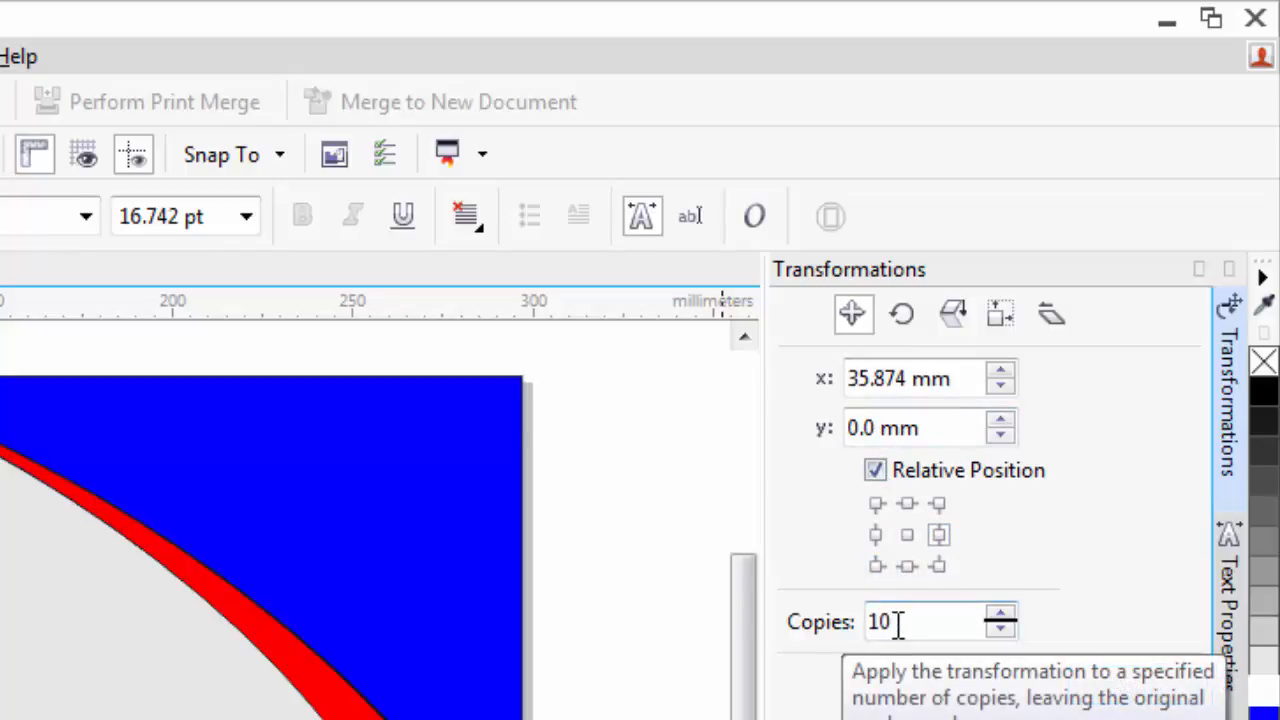
drag(897, 620, 828, 612)
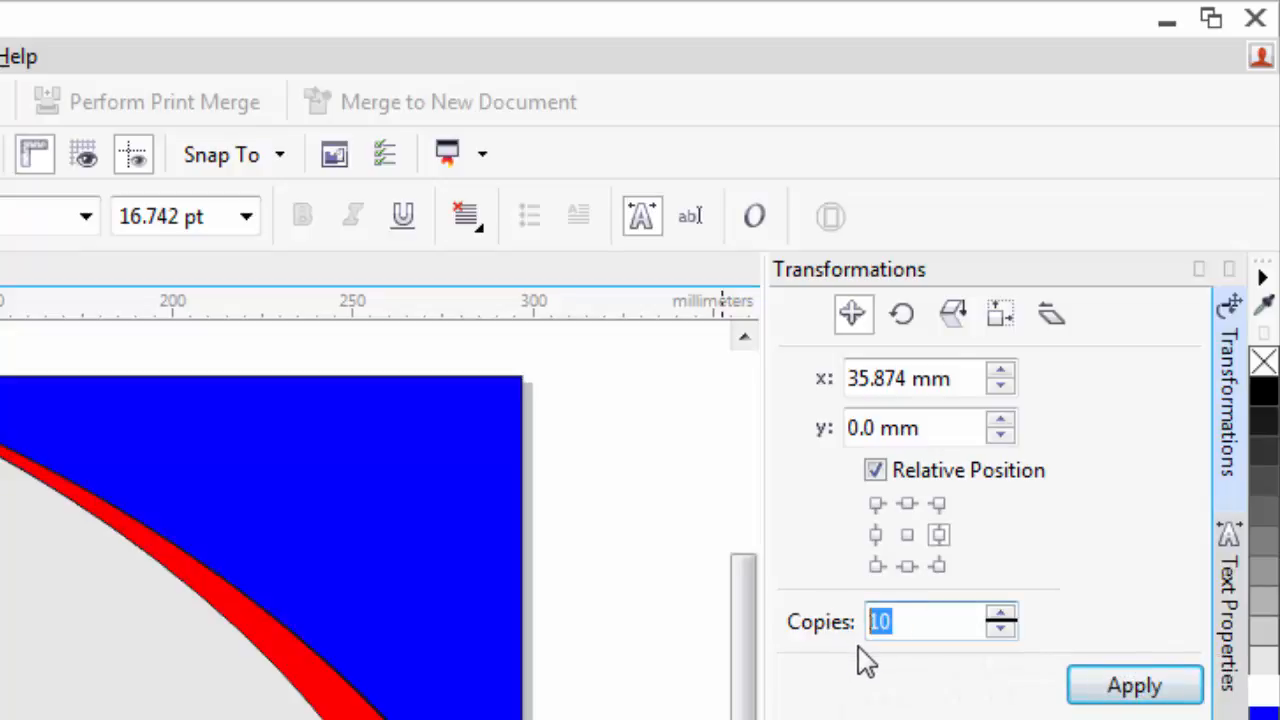
text(1)
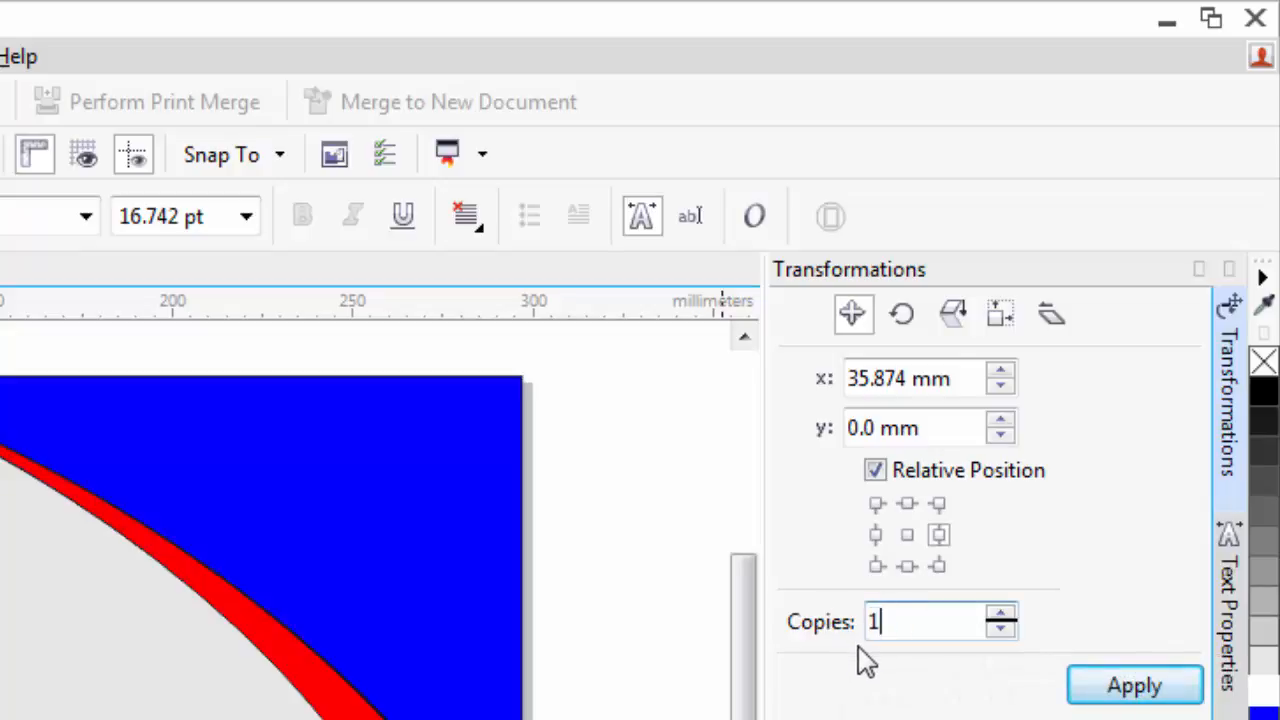
click(907, 378)
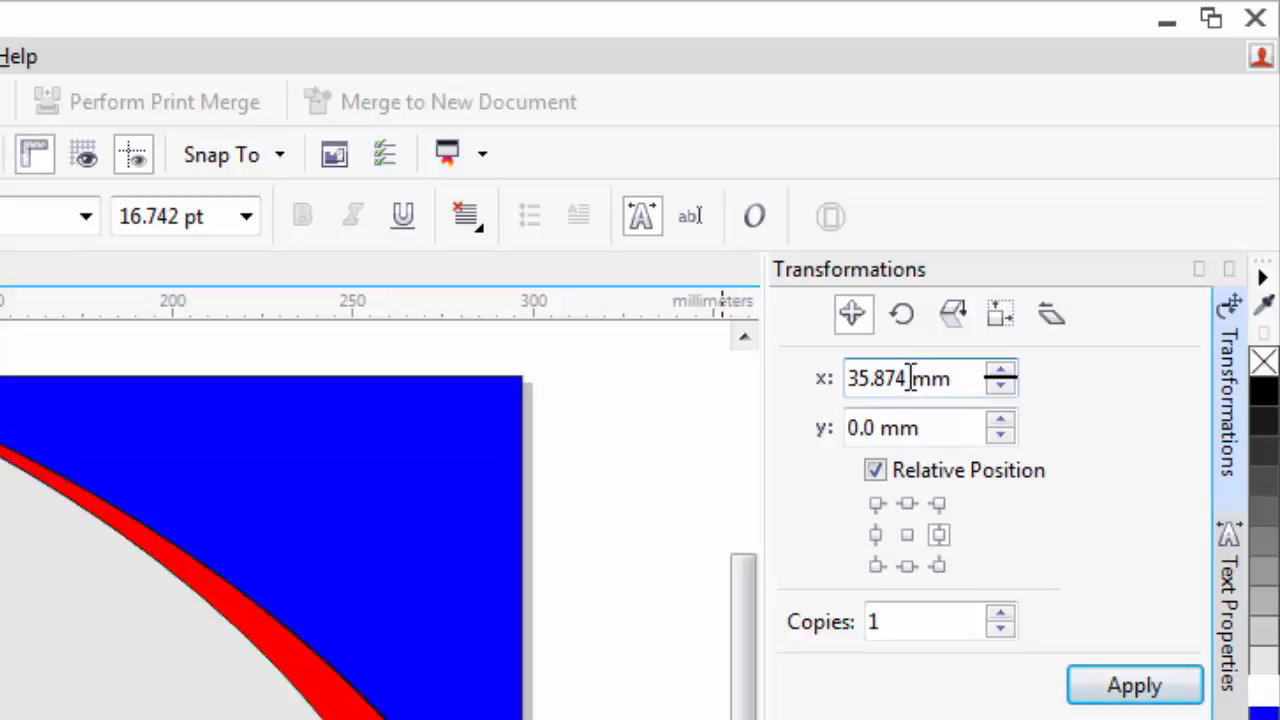
drag(907, 378, 846, 380)
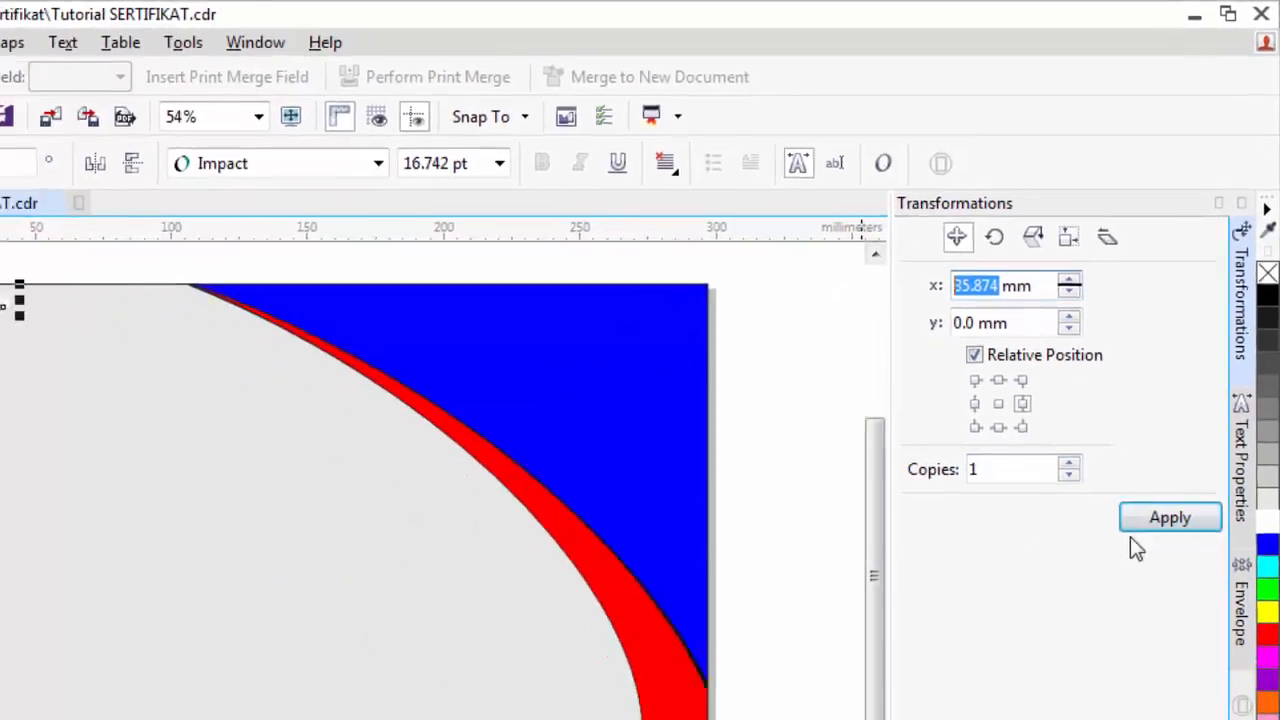
click(1160, 519)
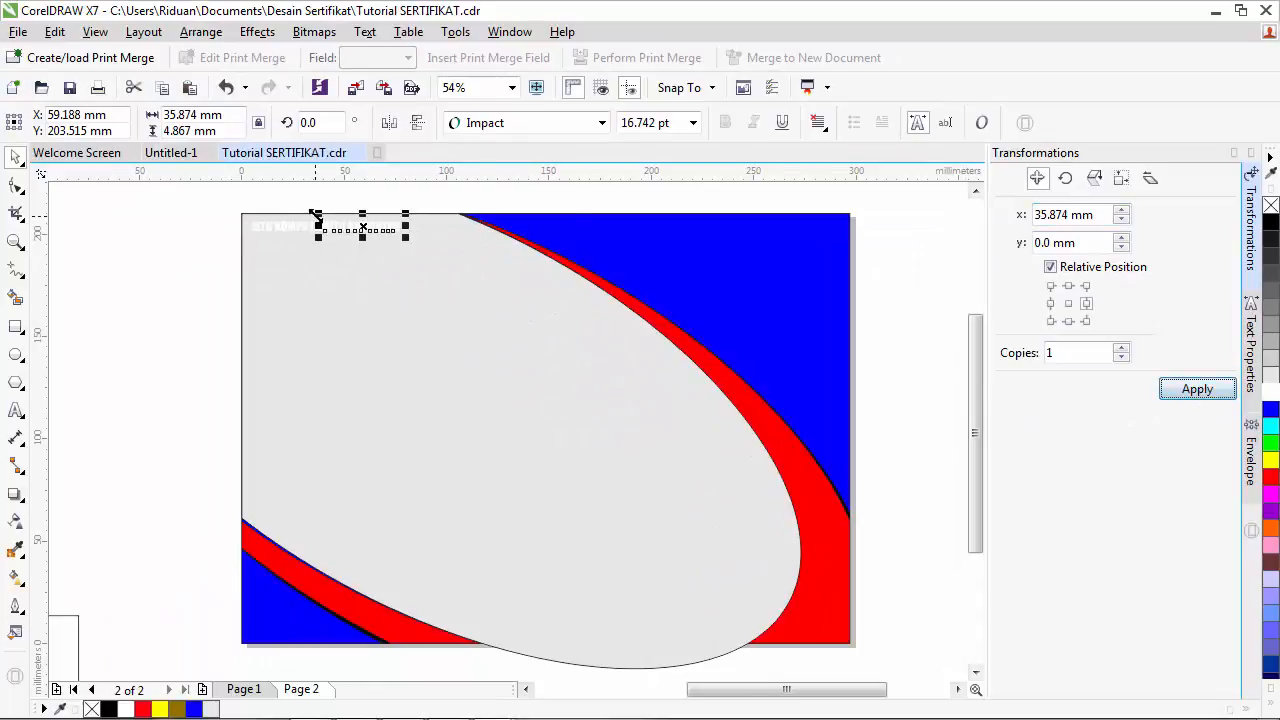
scroll(316, 215, up, 4)
scroll(345, 255, up, 1)
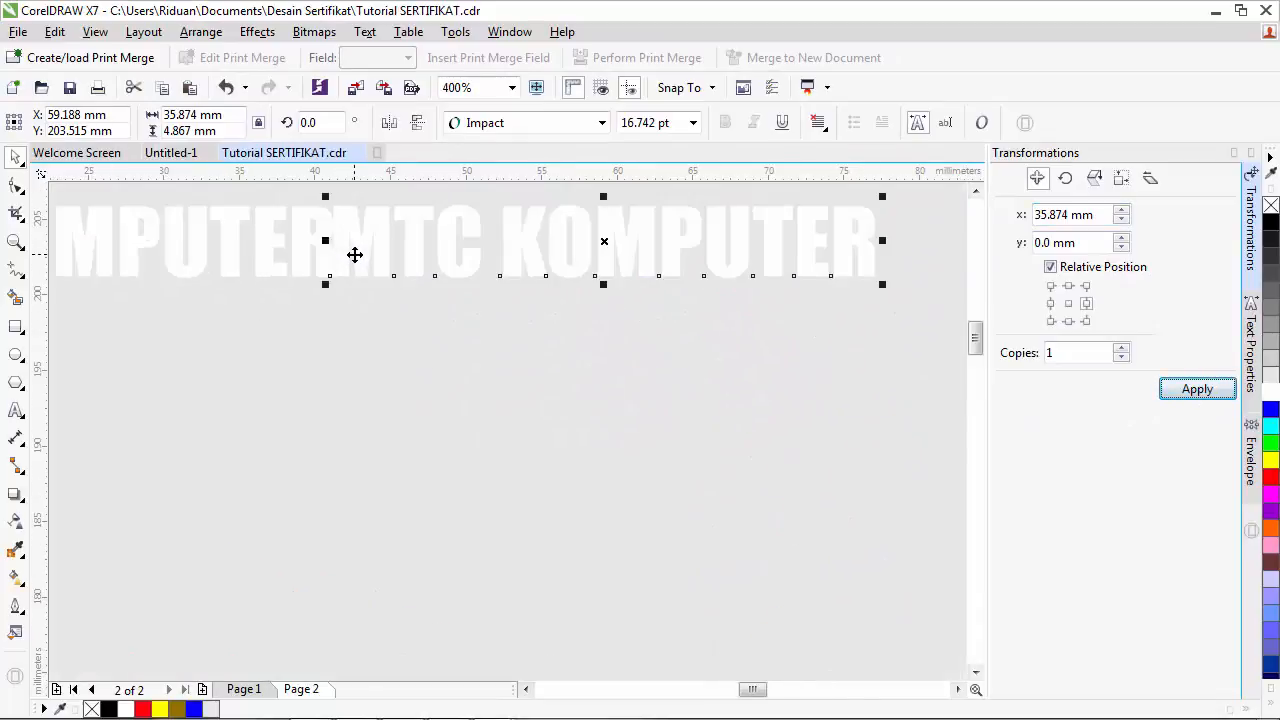
scroll(354, 255, down, 3)
scroll(388, 299, down, 1)
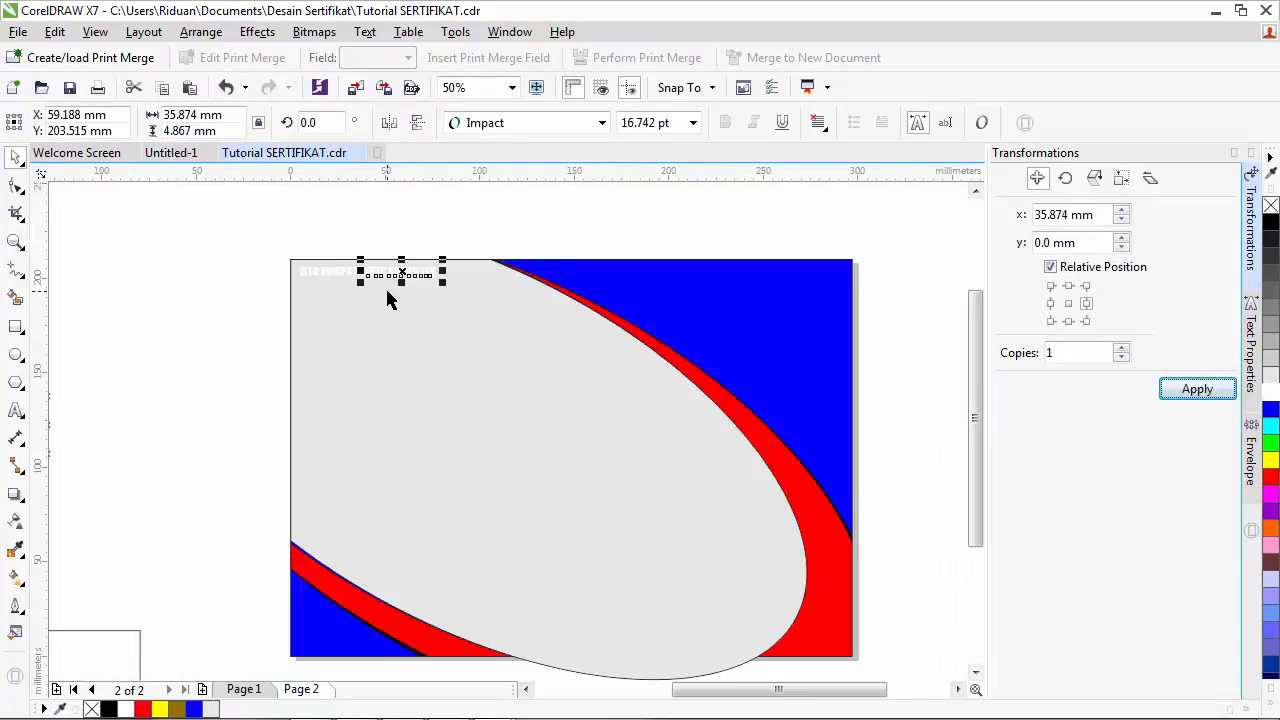
key(ctrl+z)
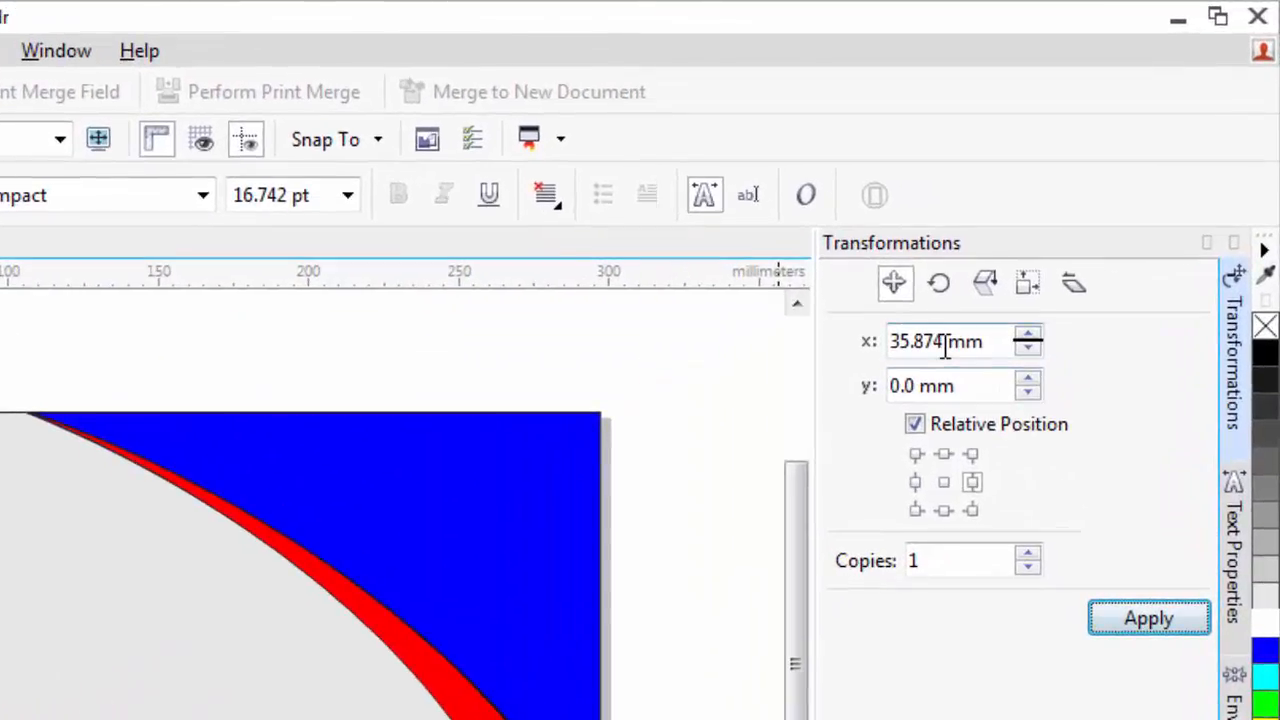
- Set the horizontal offset to 40 mm, apply five copies, then select the whole row
drag(945, 347, 870, 336)
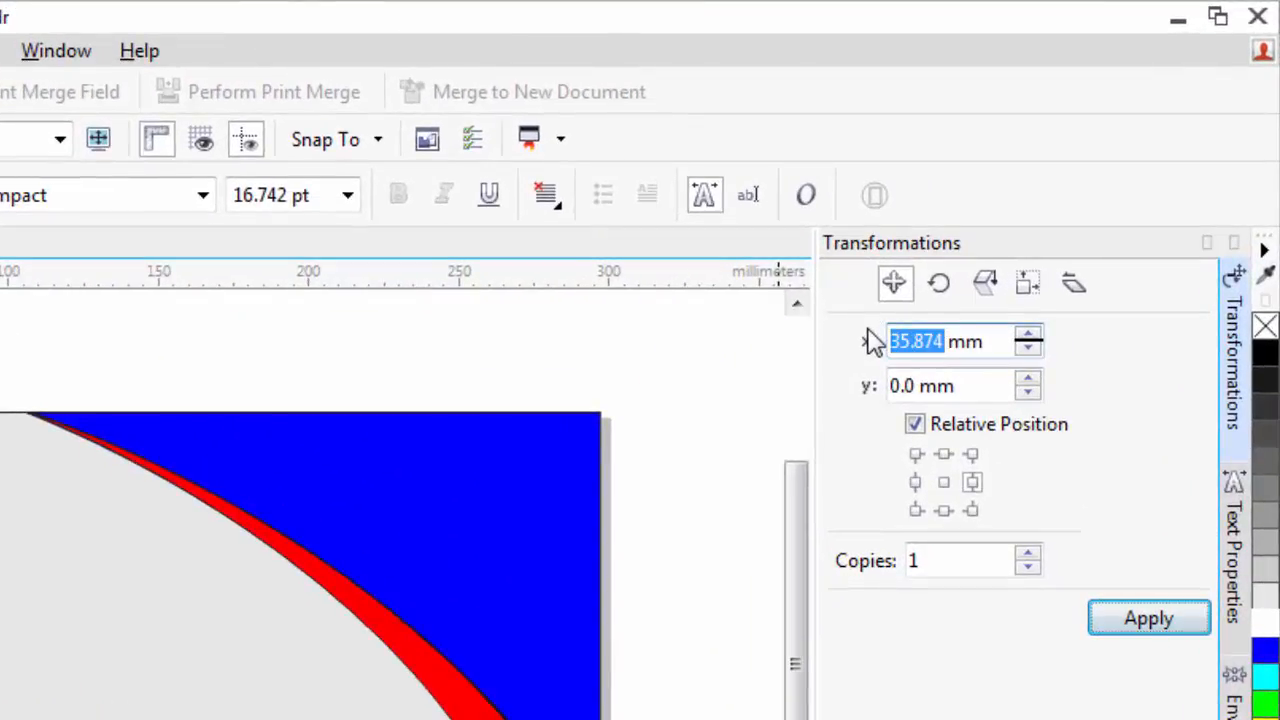
text(40)
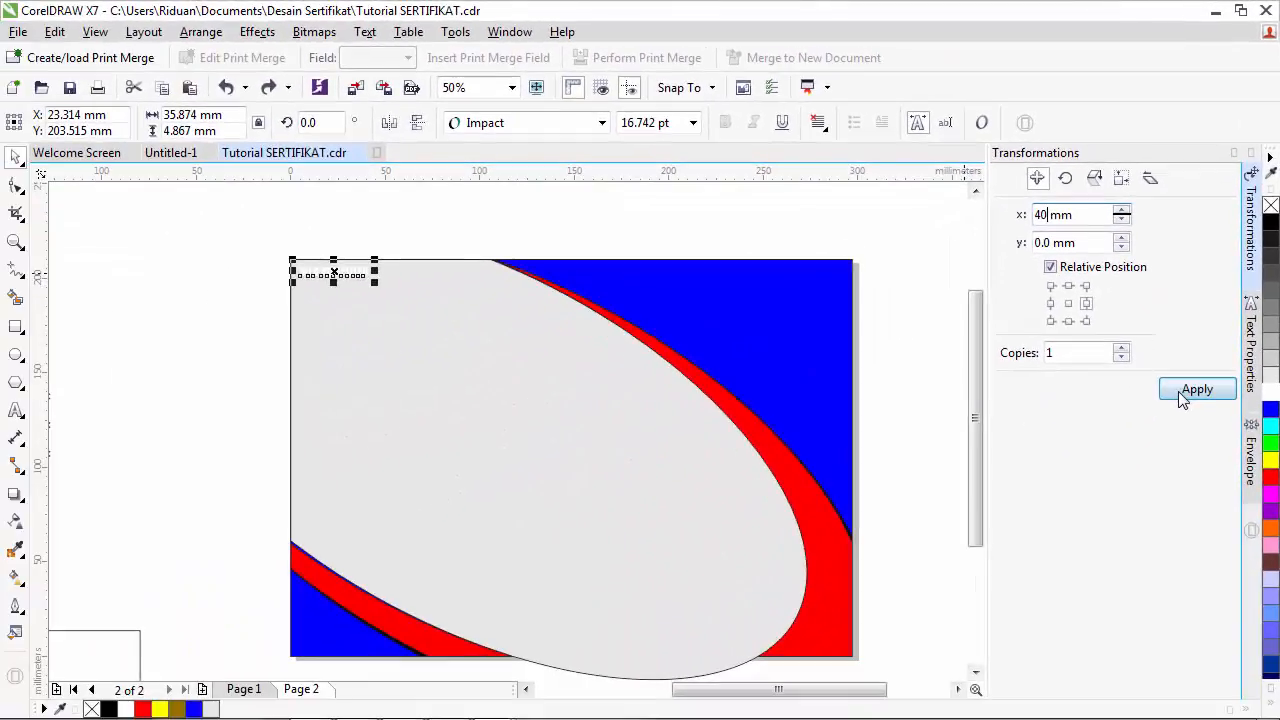
click(1196, 390)
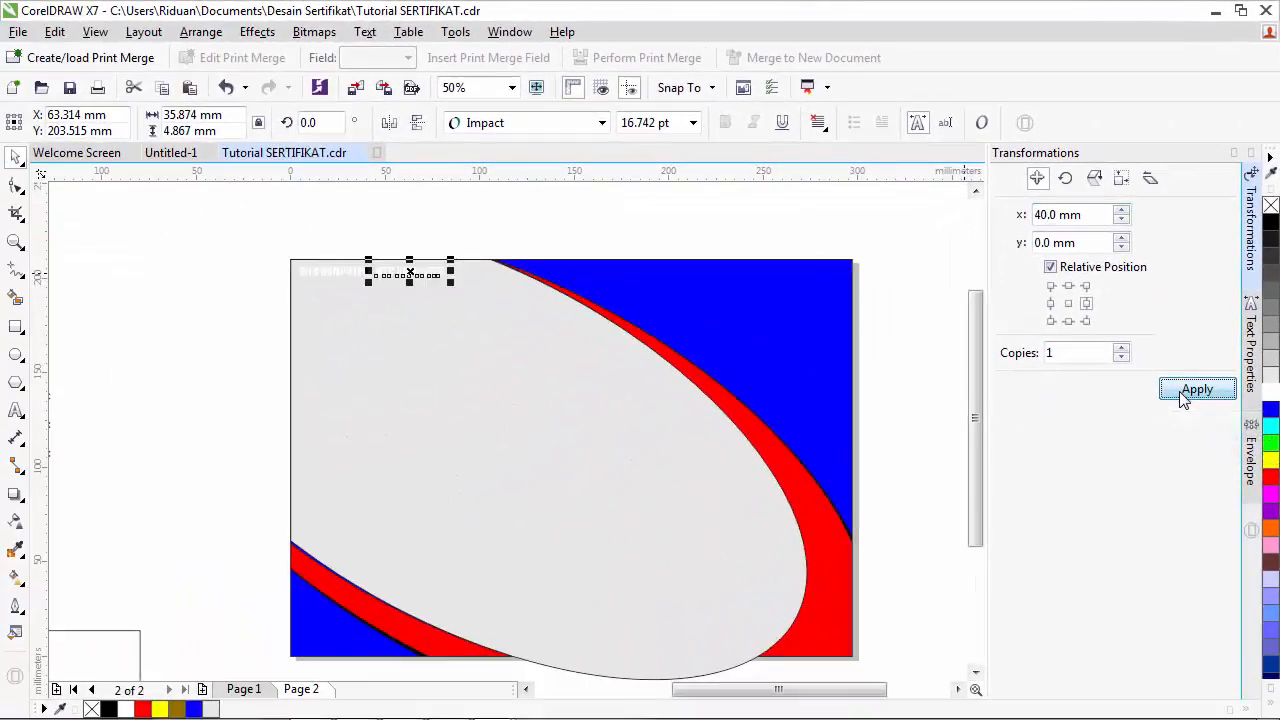
click(1184, 396)
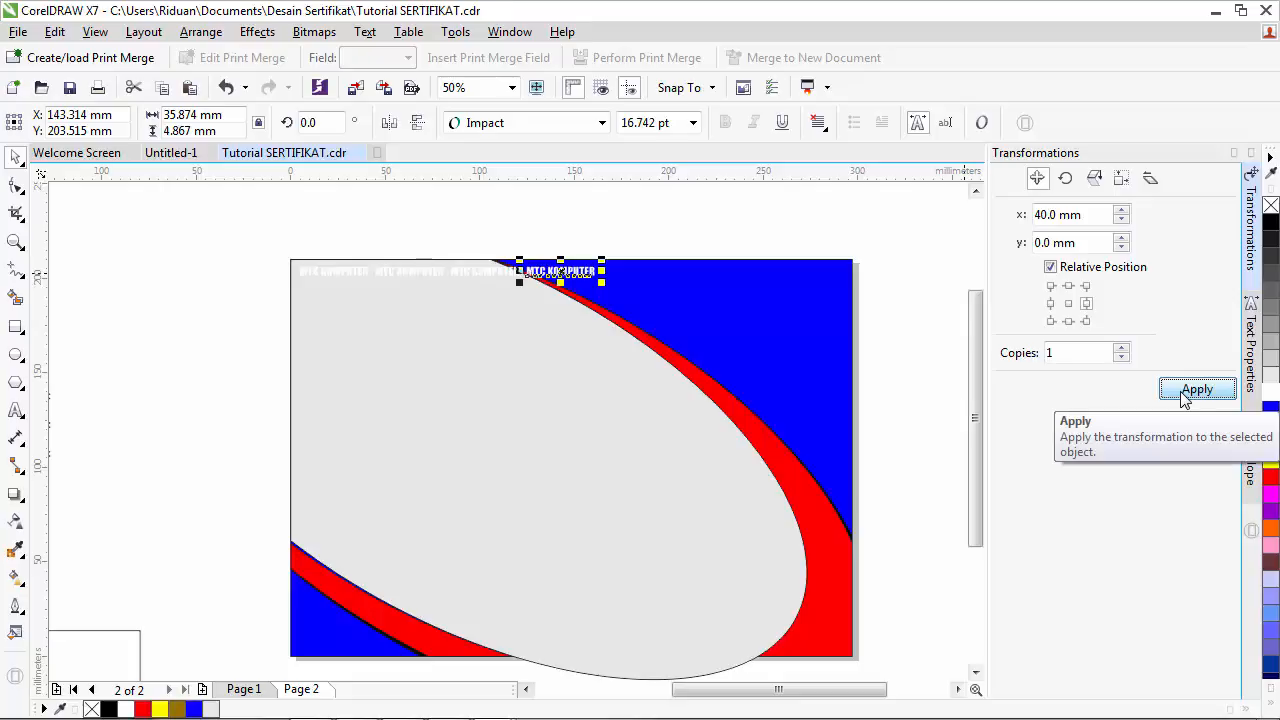
click(1184, 396)
click(1184, 396)
click(1184, 396)
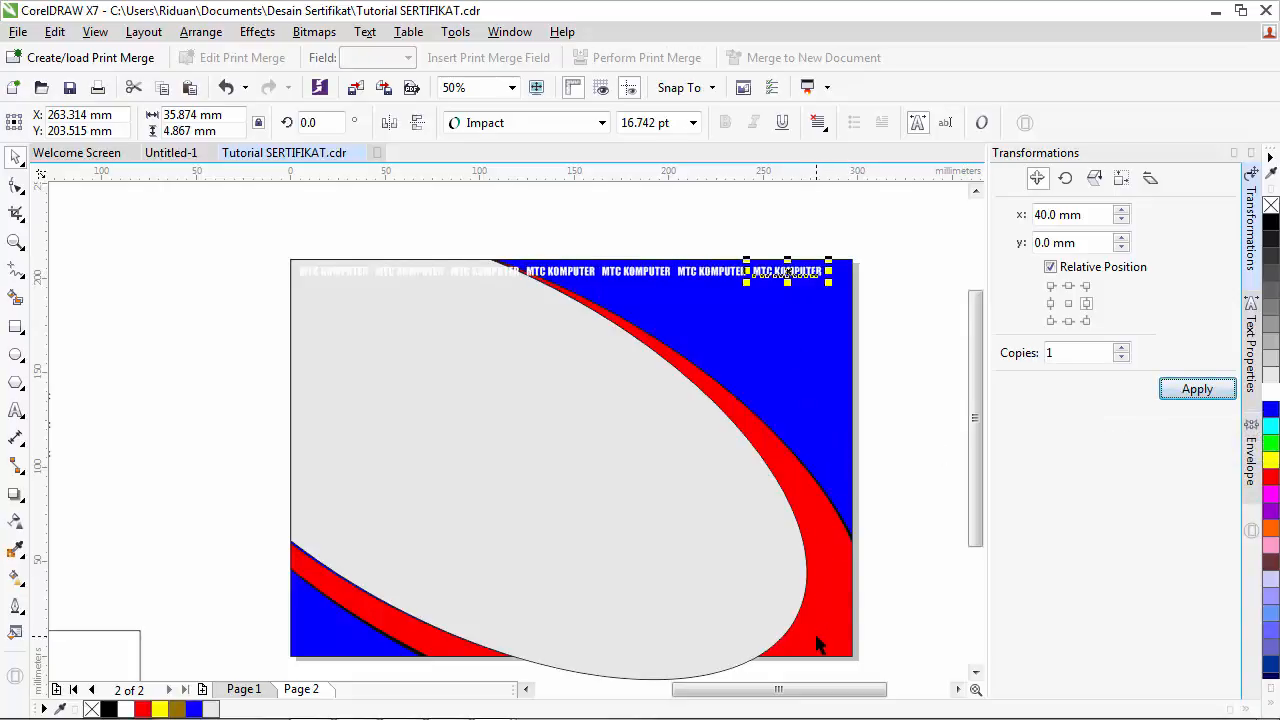
drag(252, 244, 842, 291)
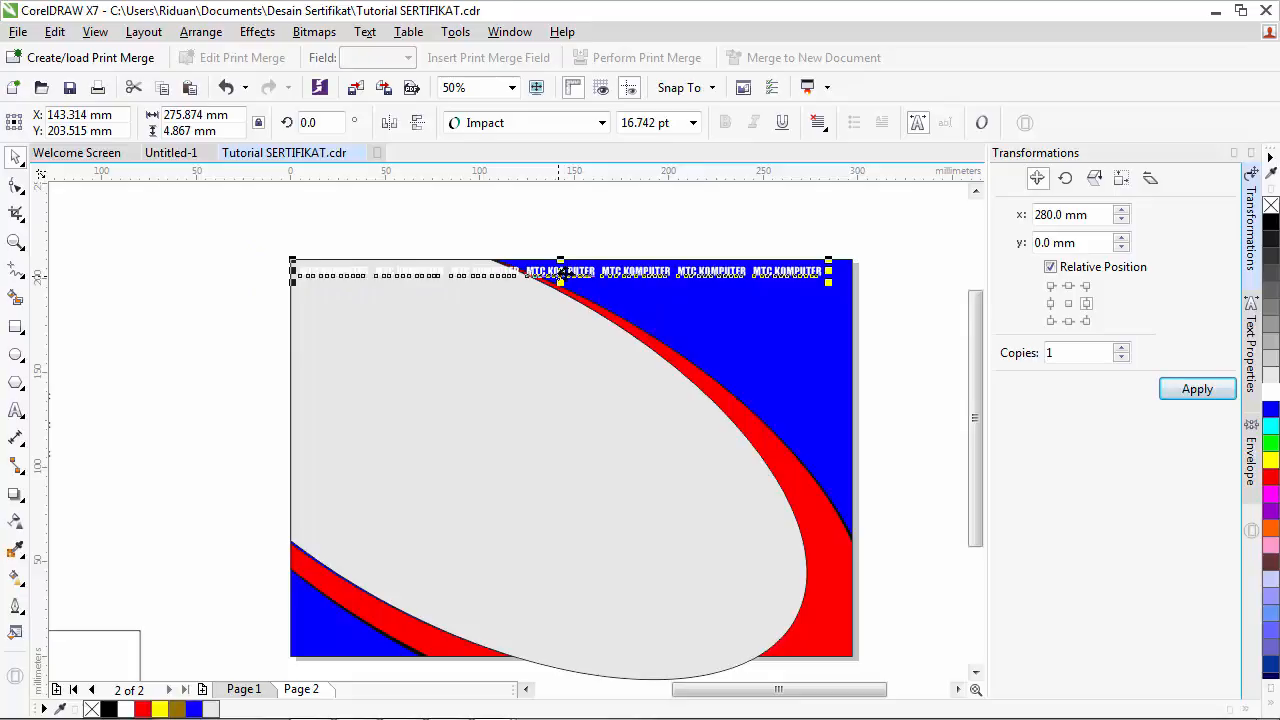
- Drag a copy of the text row slightly offset below the first row
drag(561, 272, 566, 274)
scroll(574, 289, up, 2)
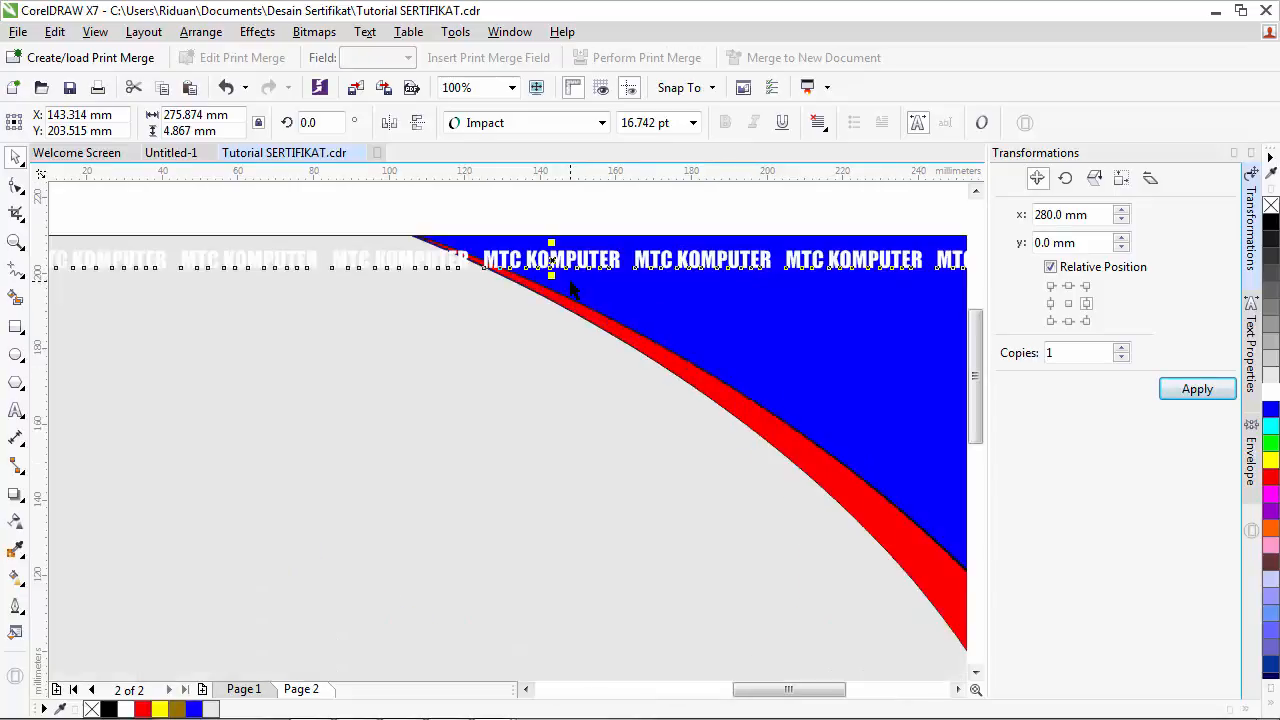
click(526, 689)
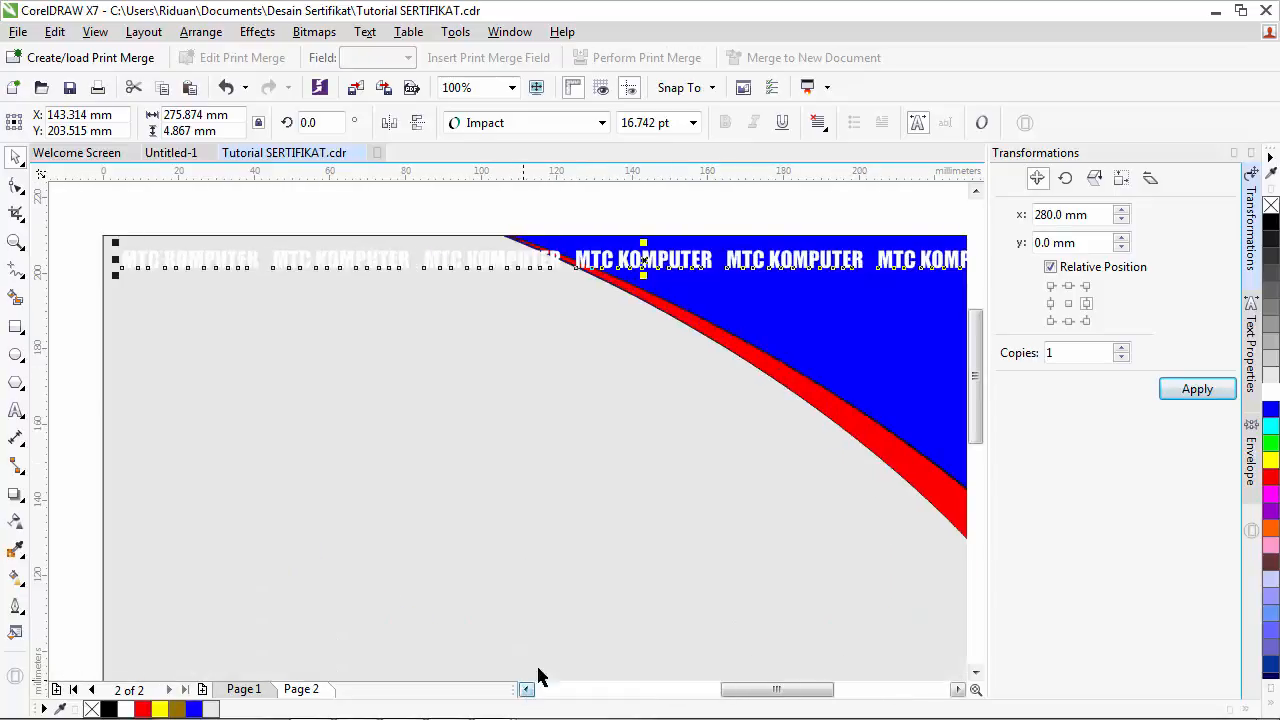
drag(645, 262, 662, 288)
drag(663, 287, 664, 287)
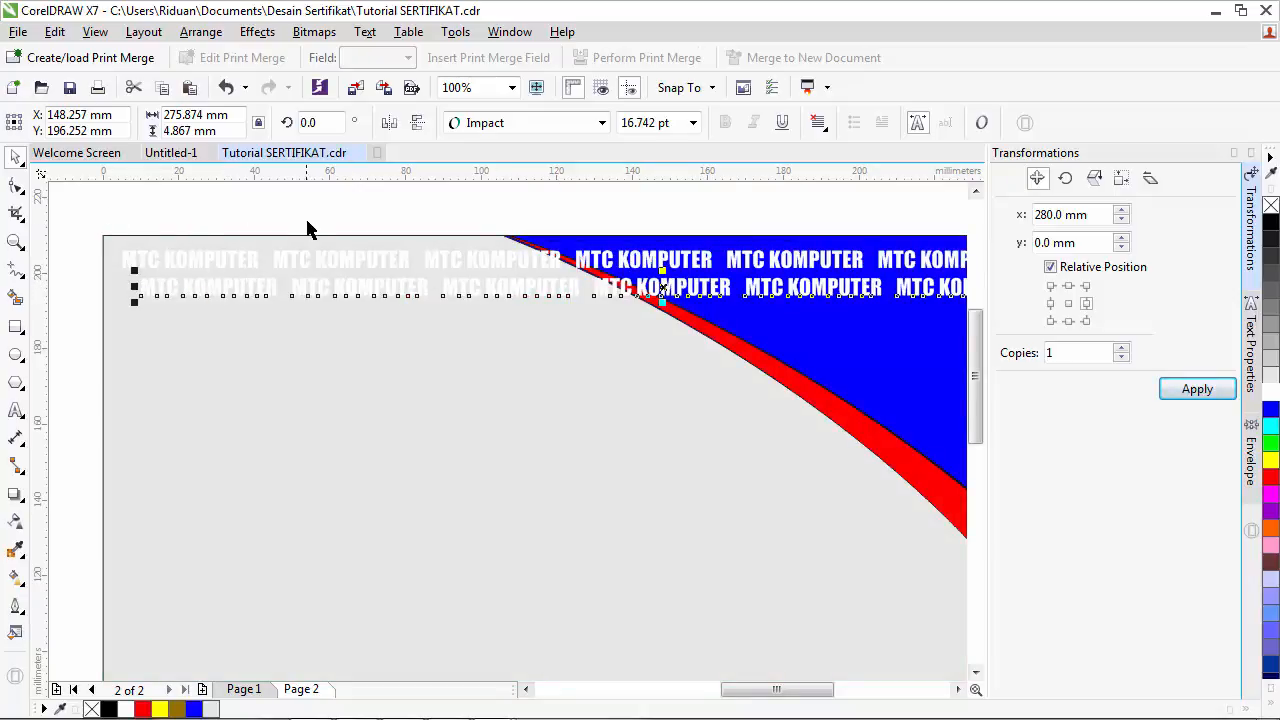
- Select both rows and test vertical offsets of 20 mm and 17 mm, undoing each
scroll(306, 229, down, 1)
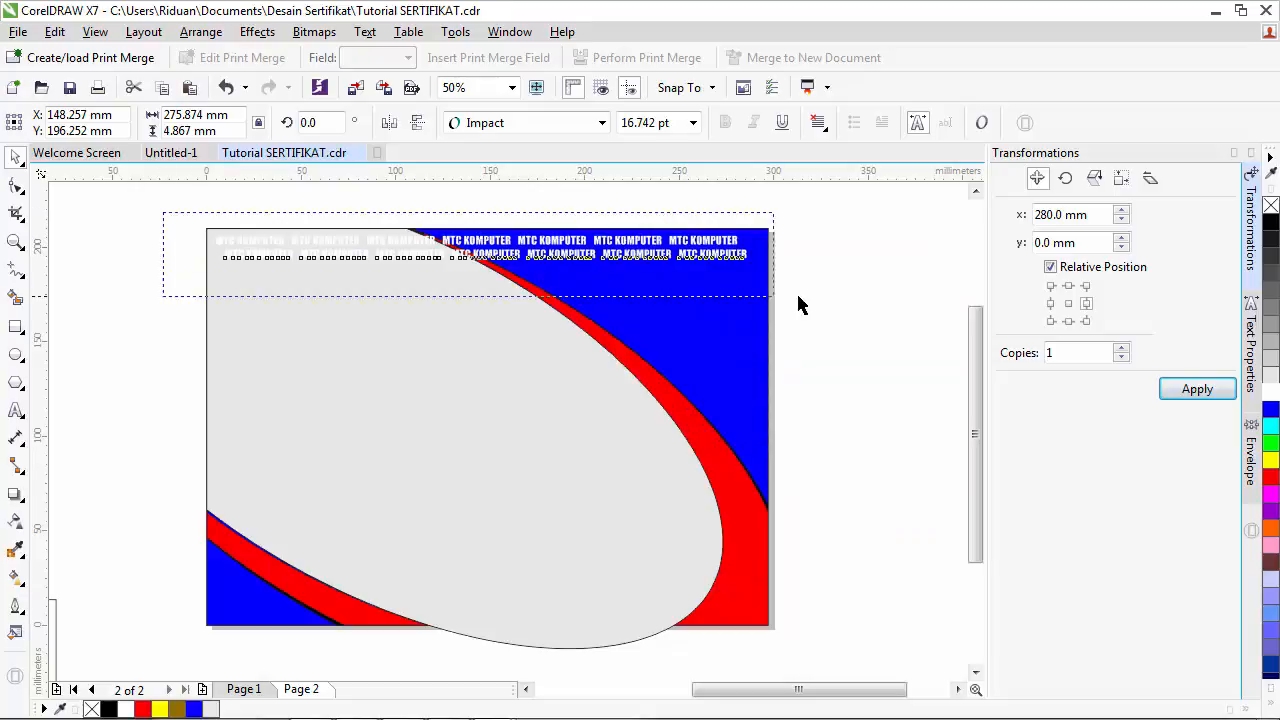
drag(798, 305, 823, 292)
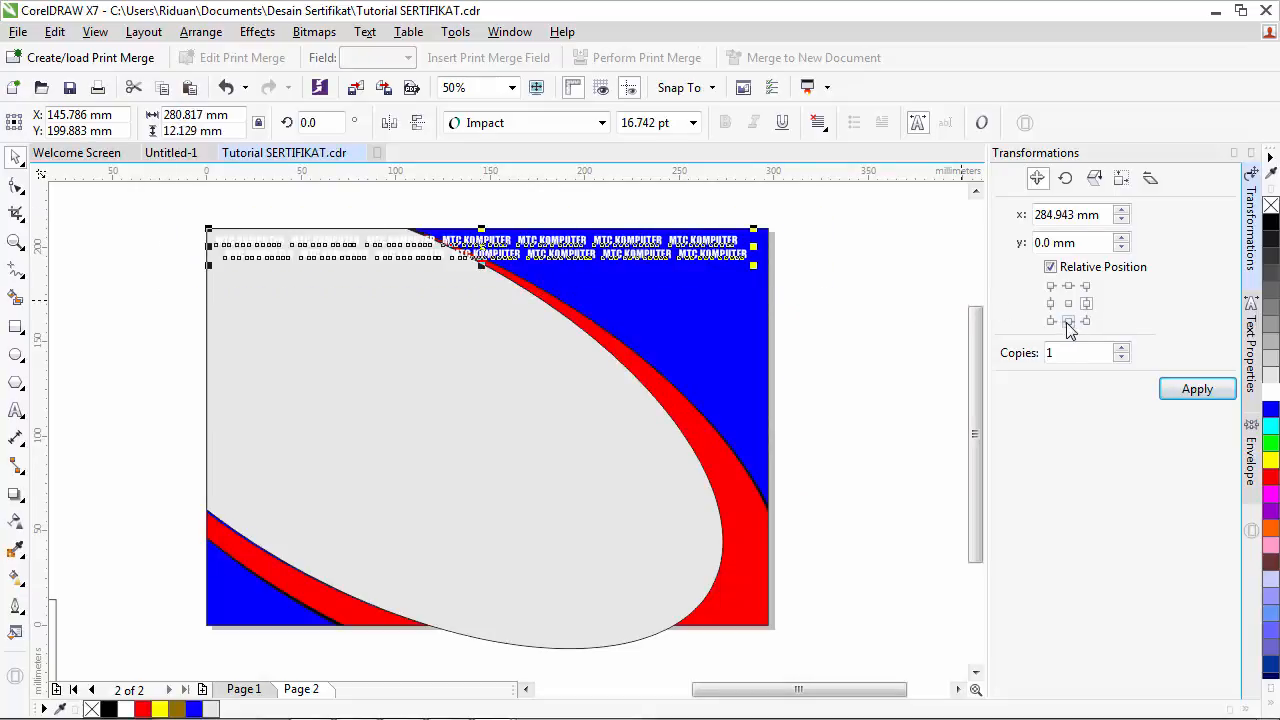
click(1068, 322)
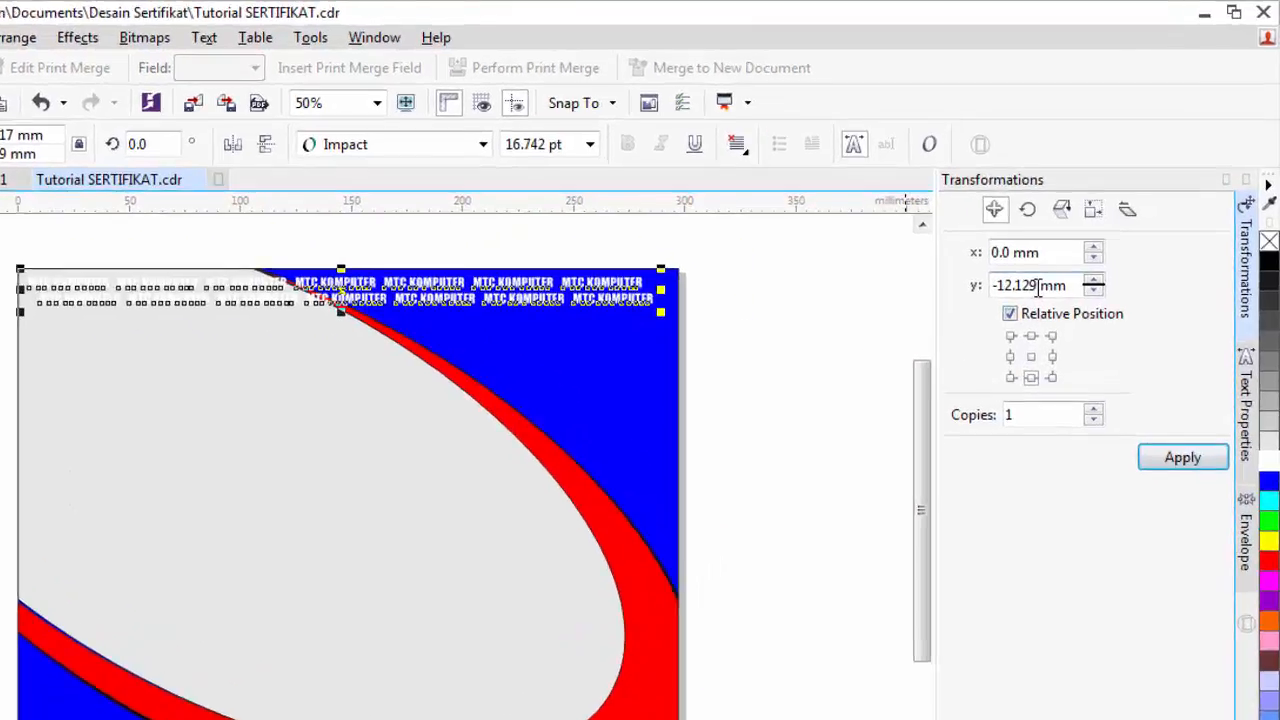
drag(1074, 242, 1056, 240)
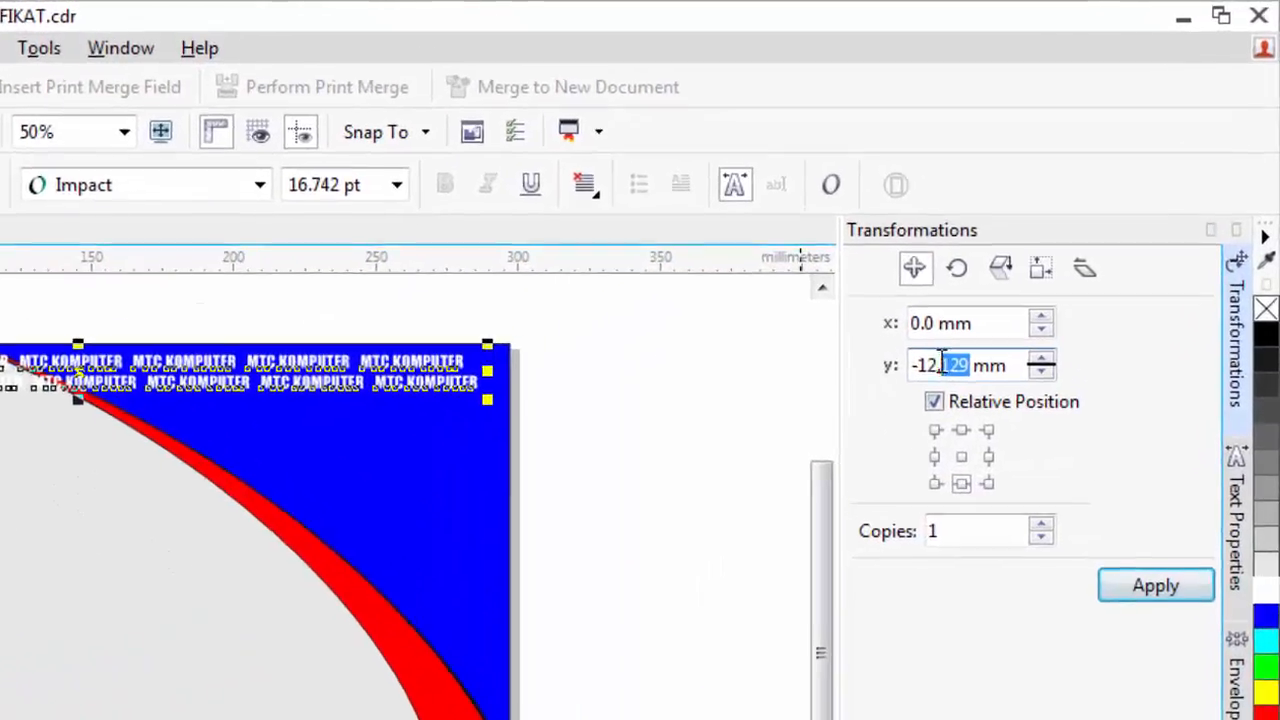
drag(941, 363, 918, 364)
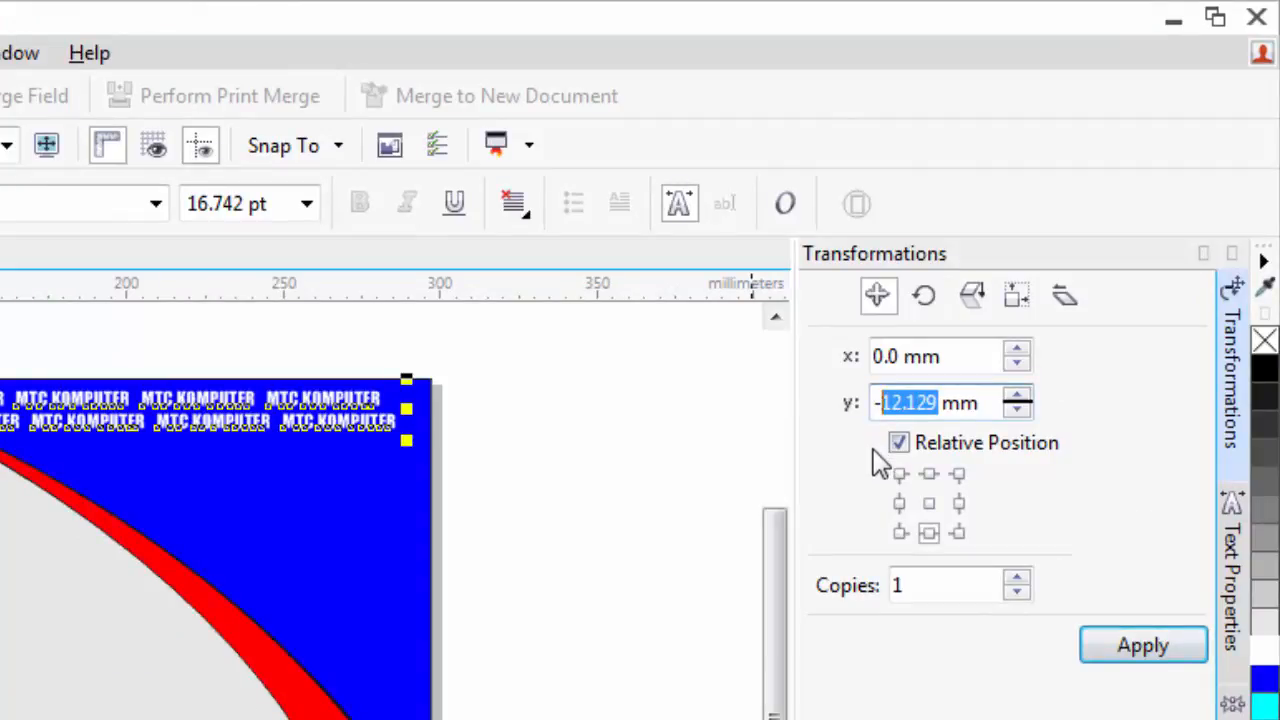
text(20)
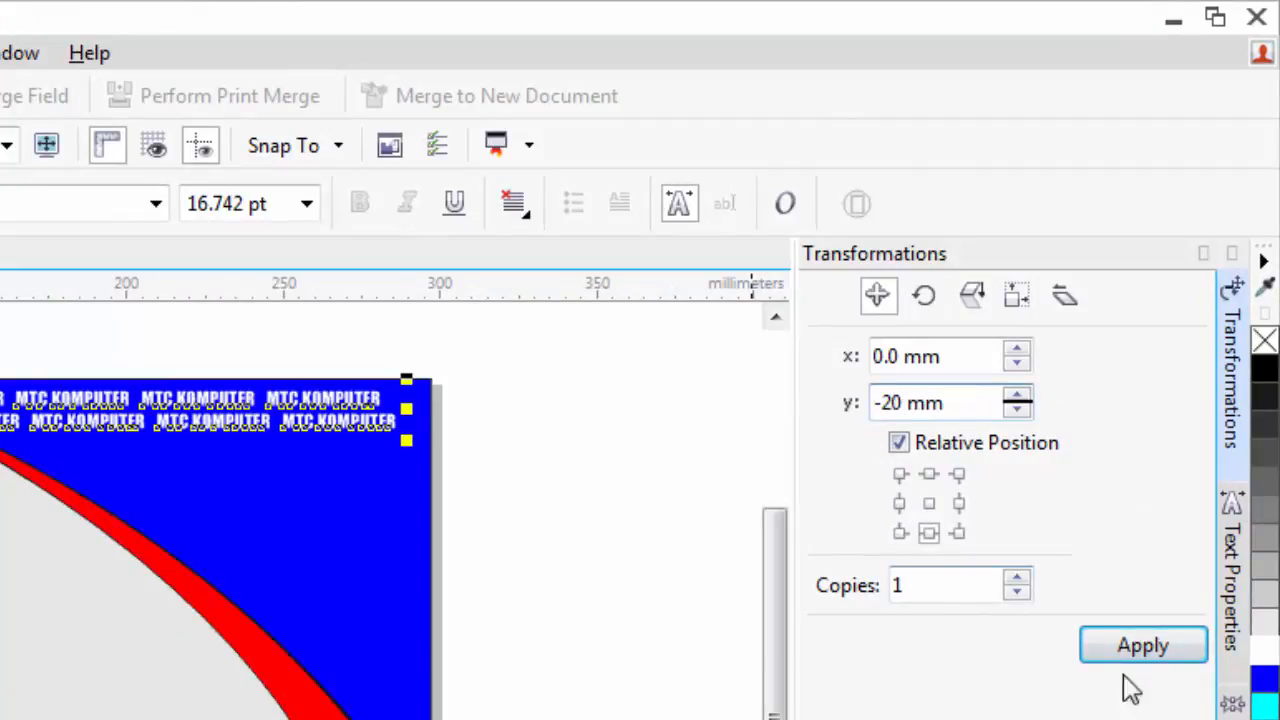
click(1149, 654)
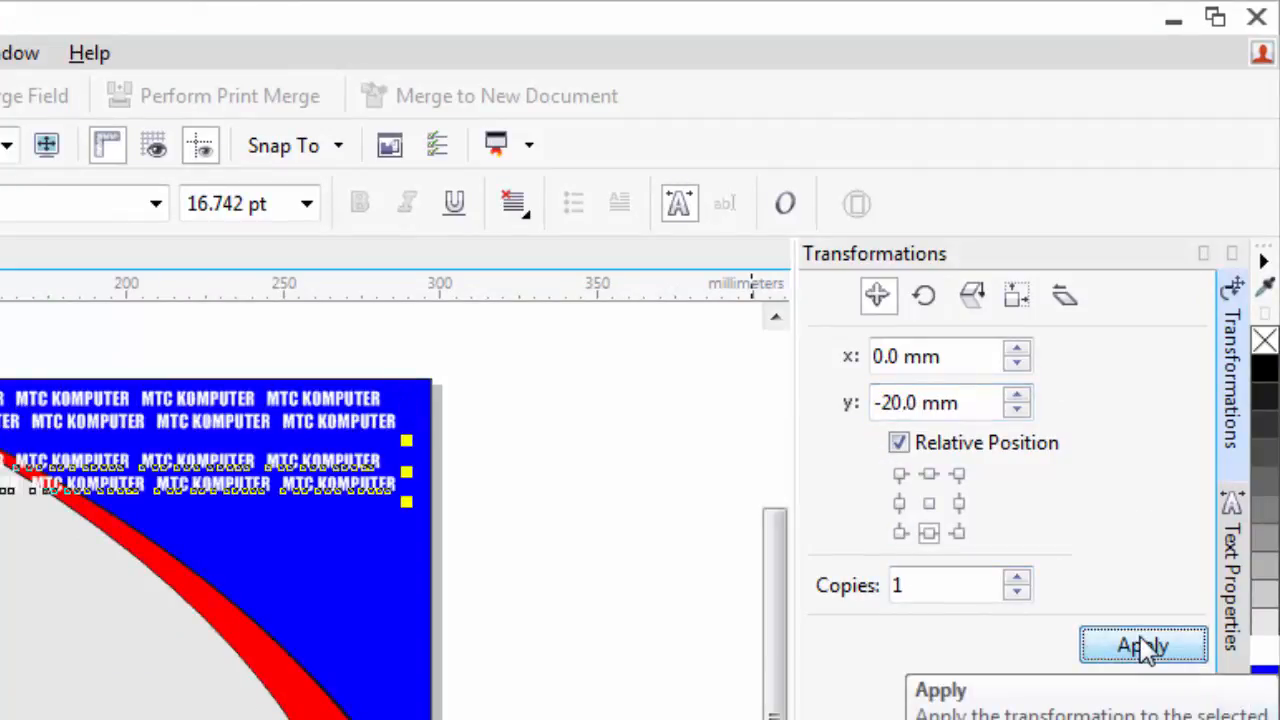
key(ctrl+z)
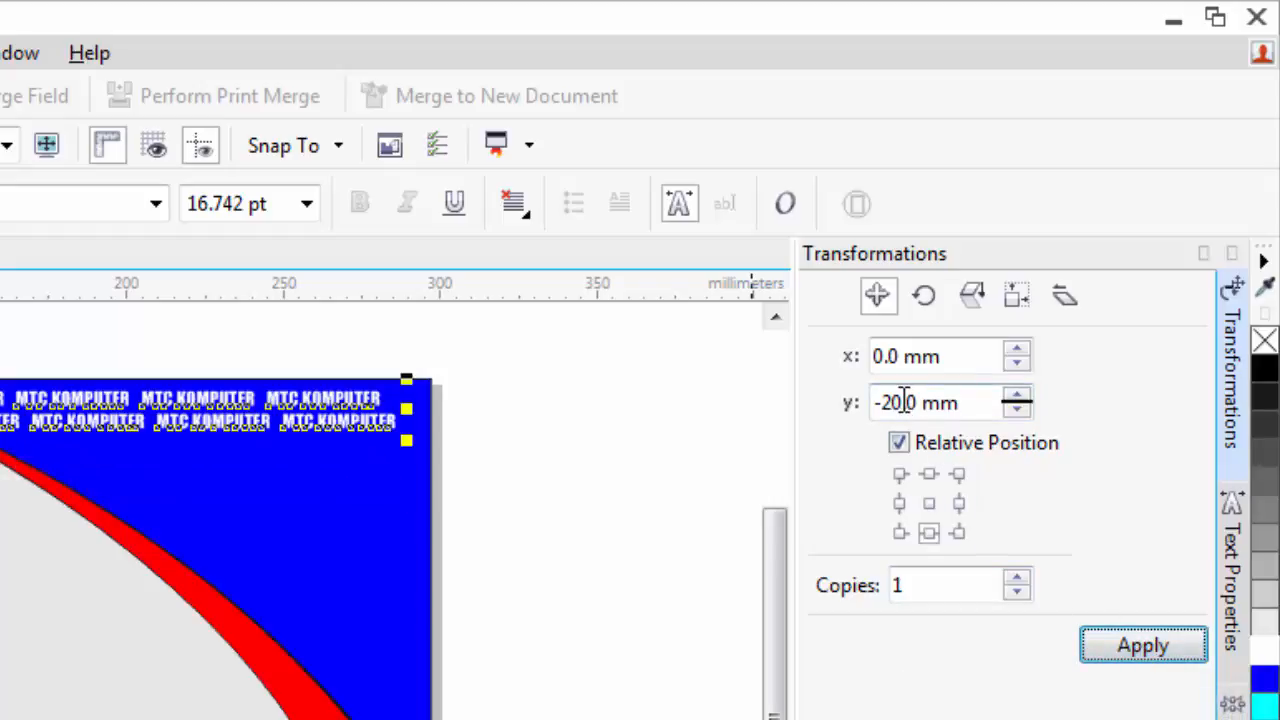
drag(904, 402, 888, 400)
text(17)
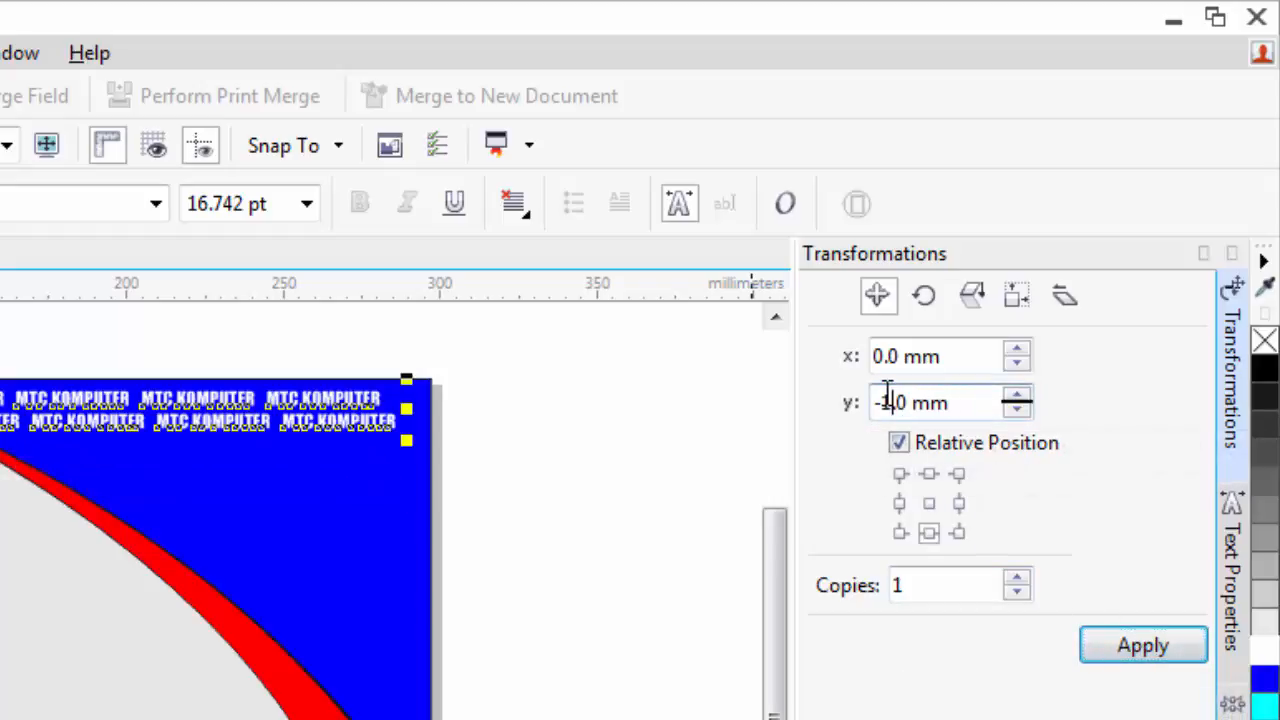
click(1118, 650)
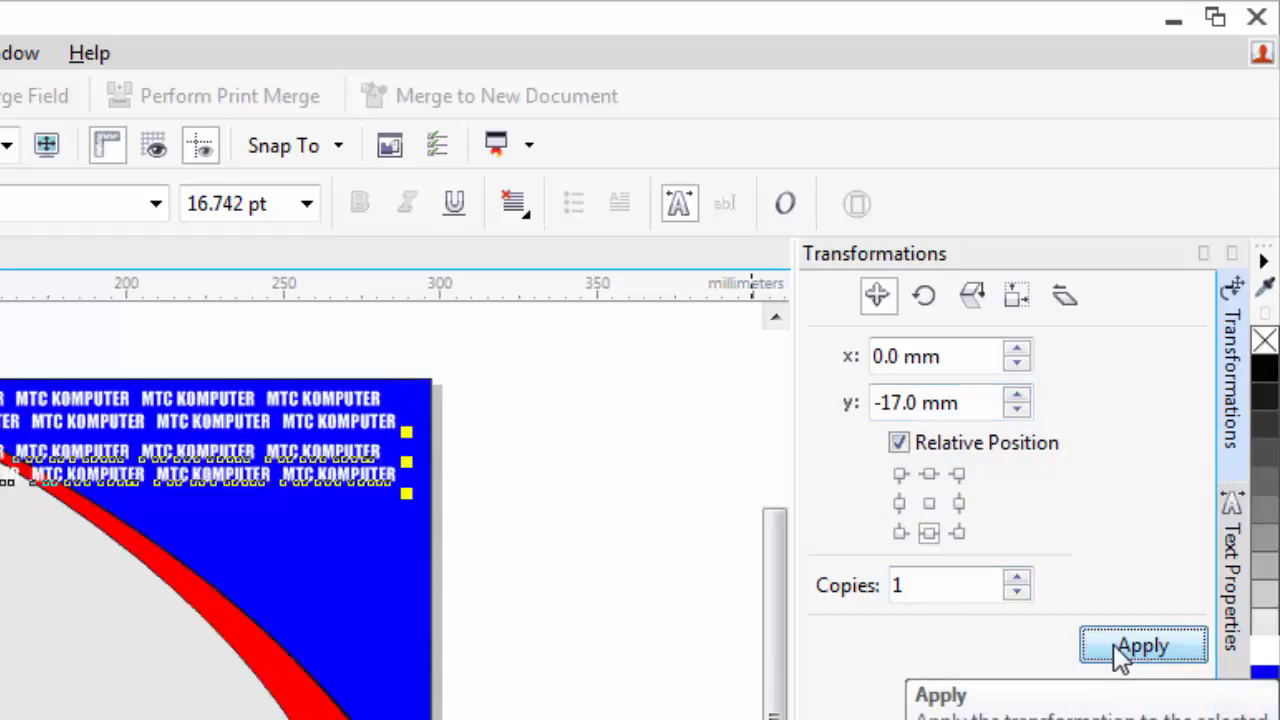
key(ctrl+z)
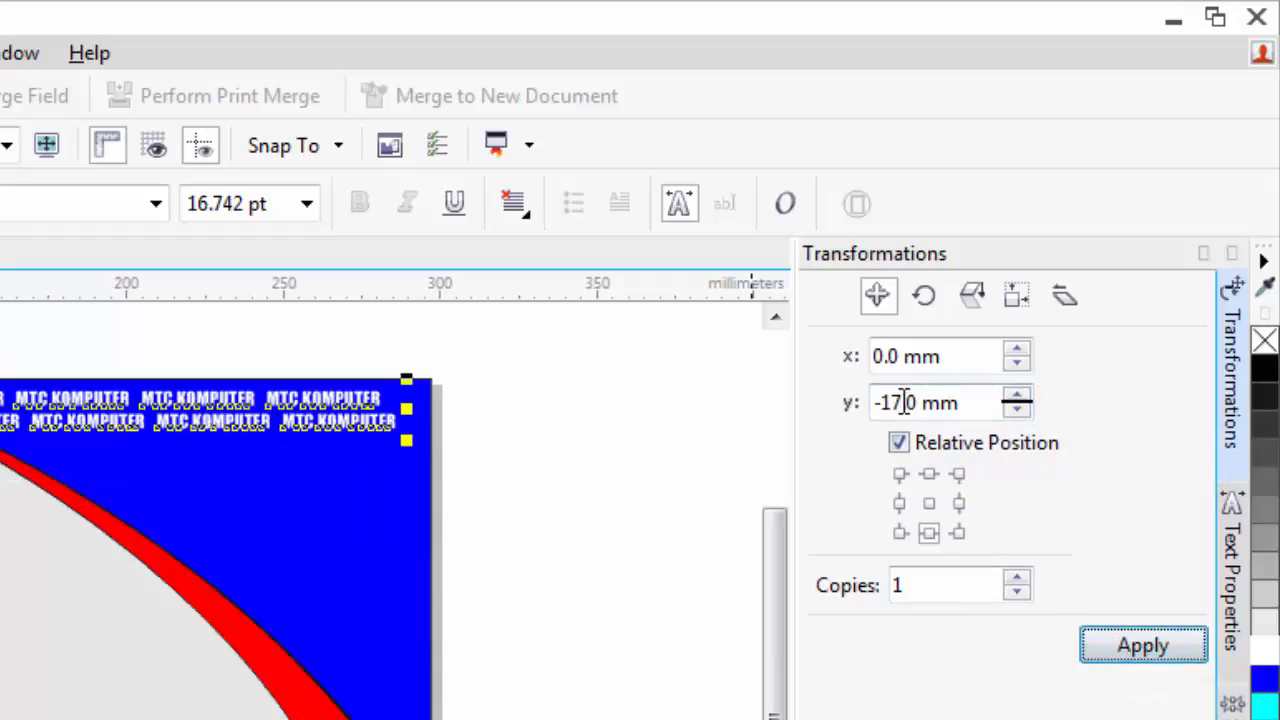
- Set the vertical offset to 16 mm and apply ten copies down the page
drag(901, 402, 896, 402)
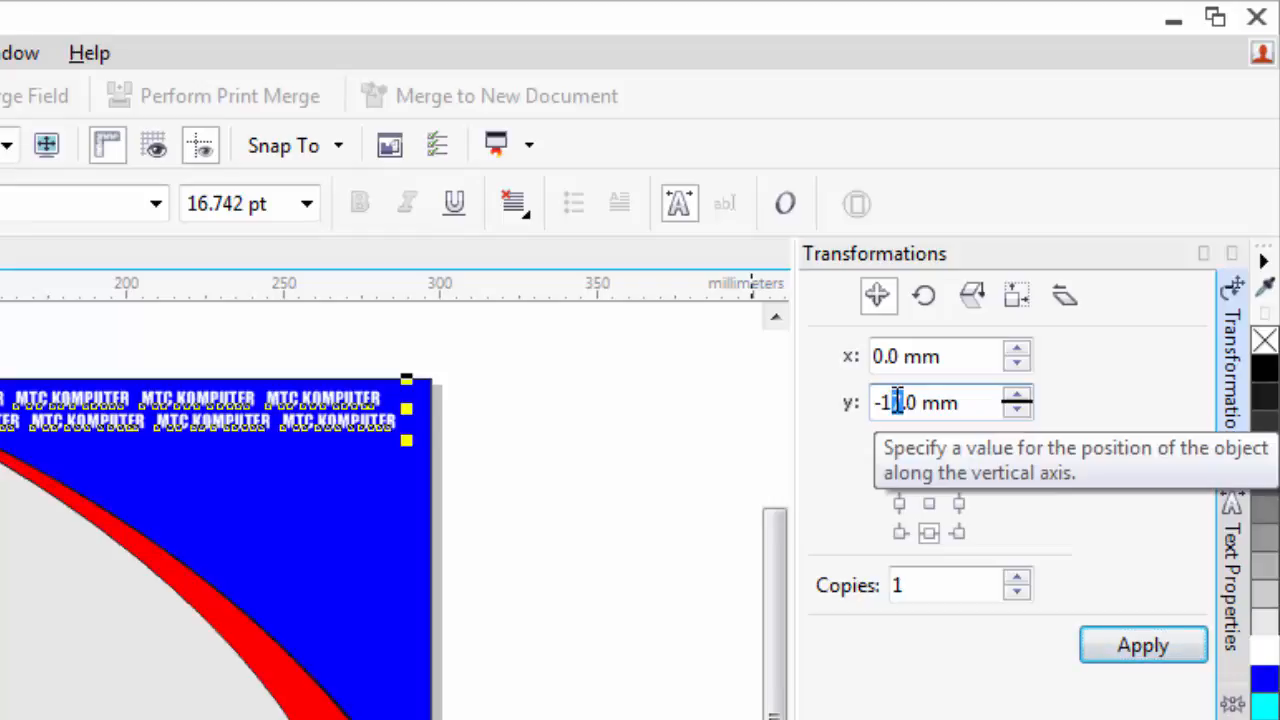
text(6)
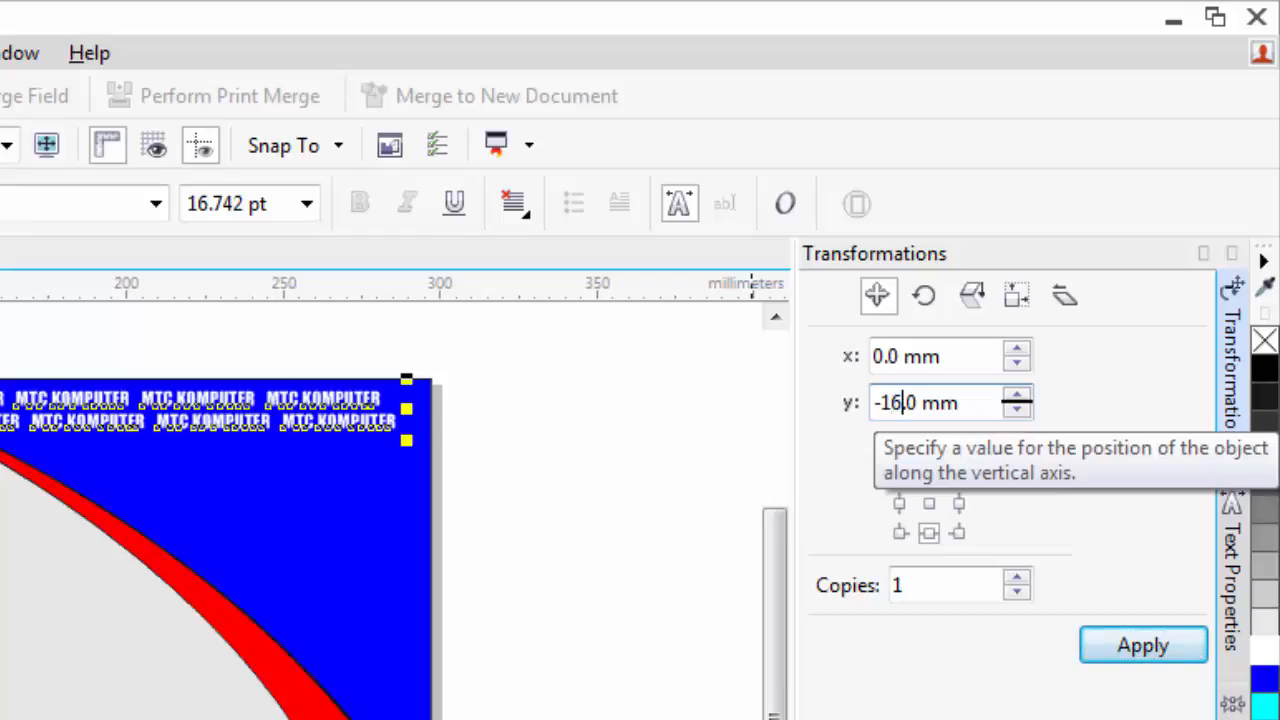
click(1138, 650)
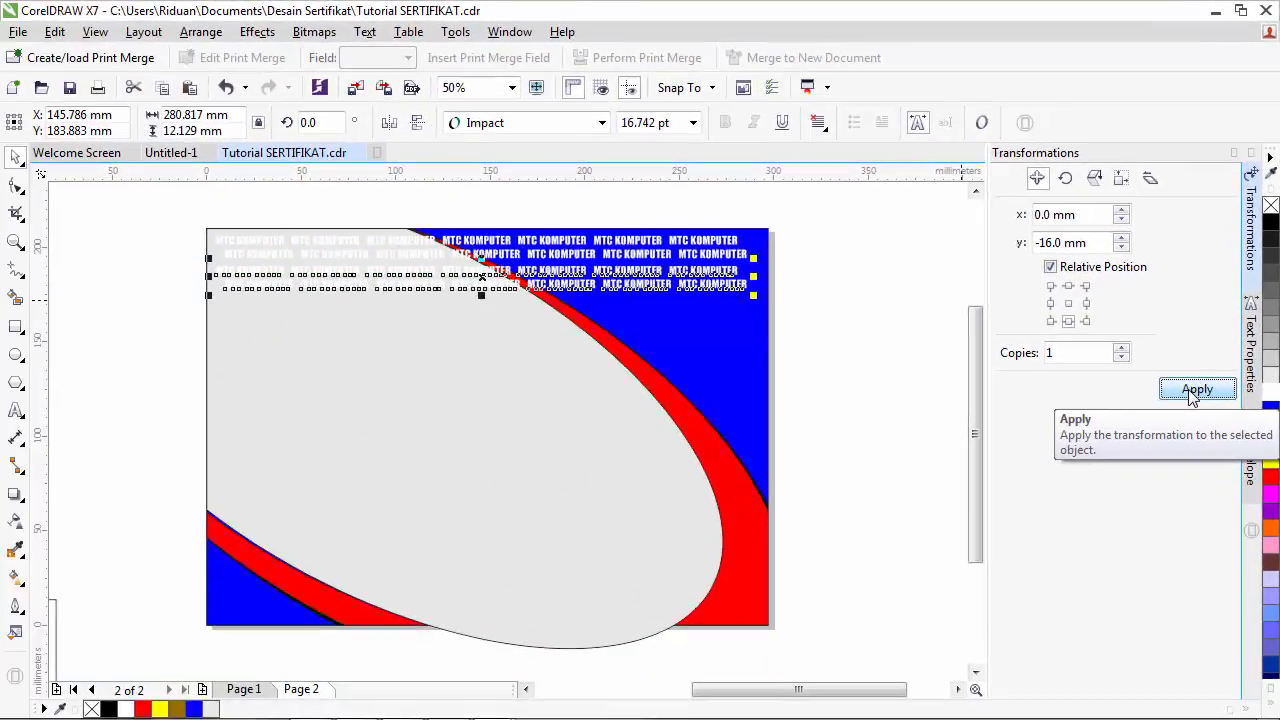
click(1192, 390)
click(1192, 390)
click(1192, 390)
click(1192, 390)
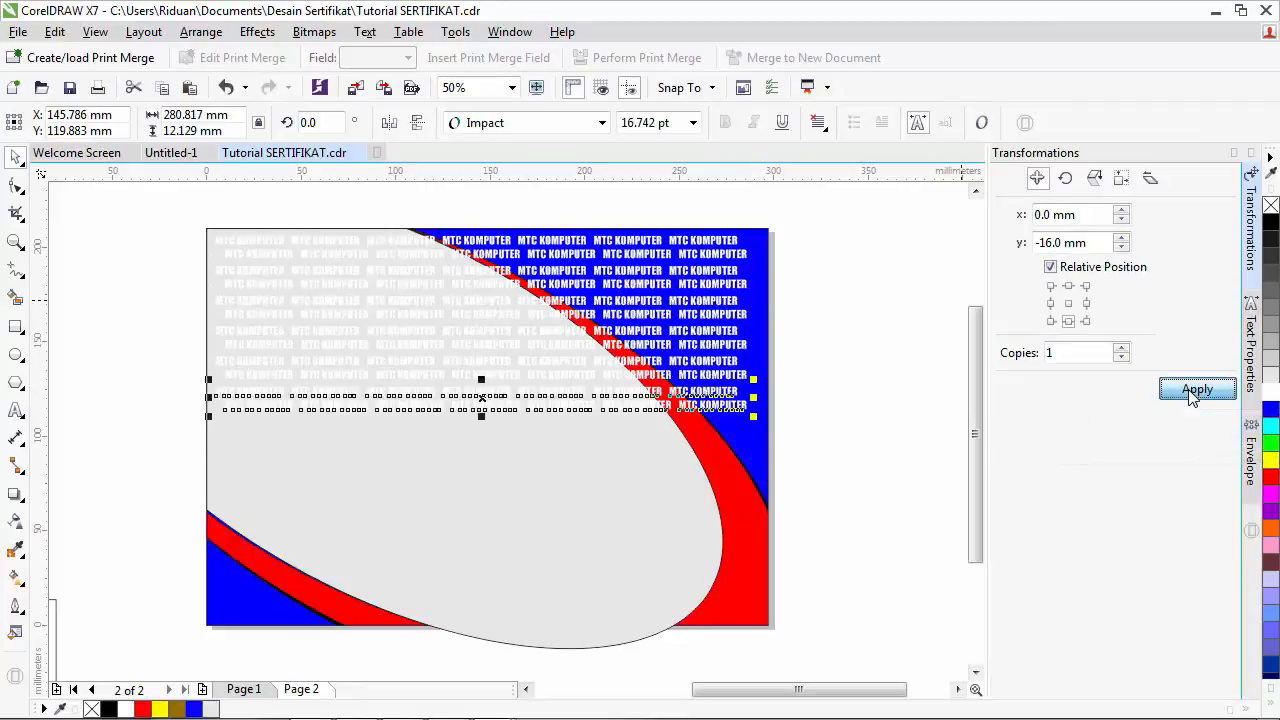
click(1192, 390)
click(1192, 390)
click(1192, 390)
click(1192, 390)
click(1192, 390)
click(1192, 390)
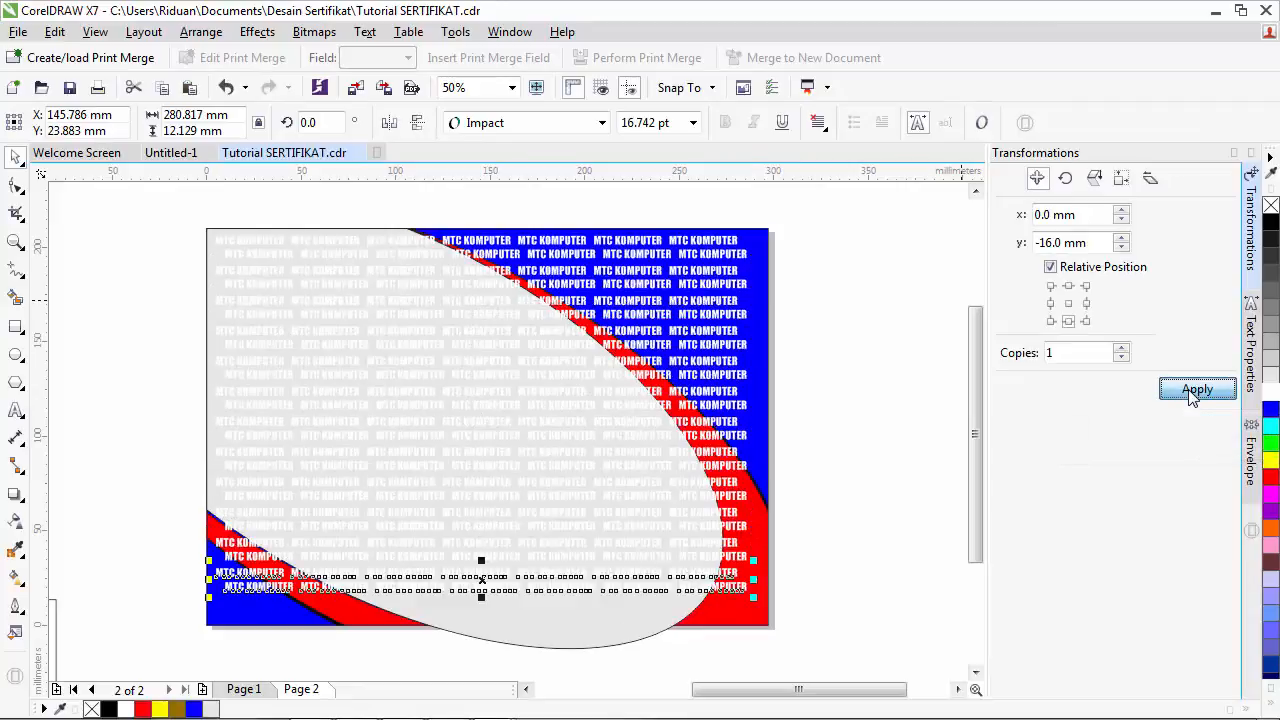
click(1192, 390)
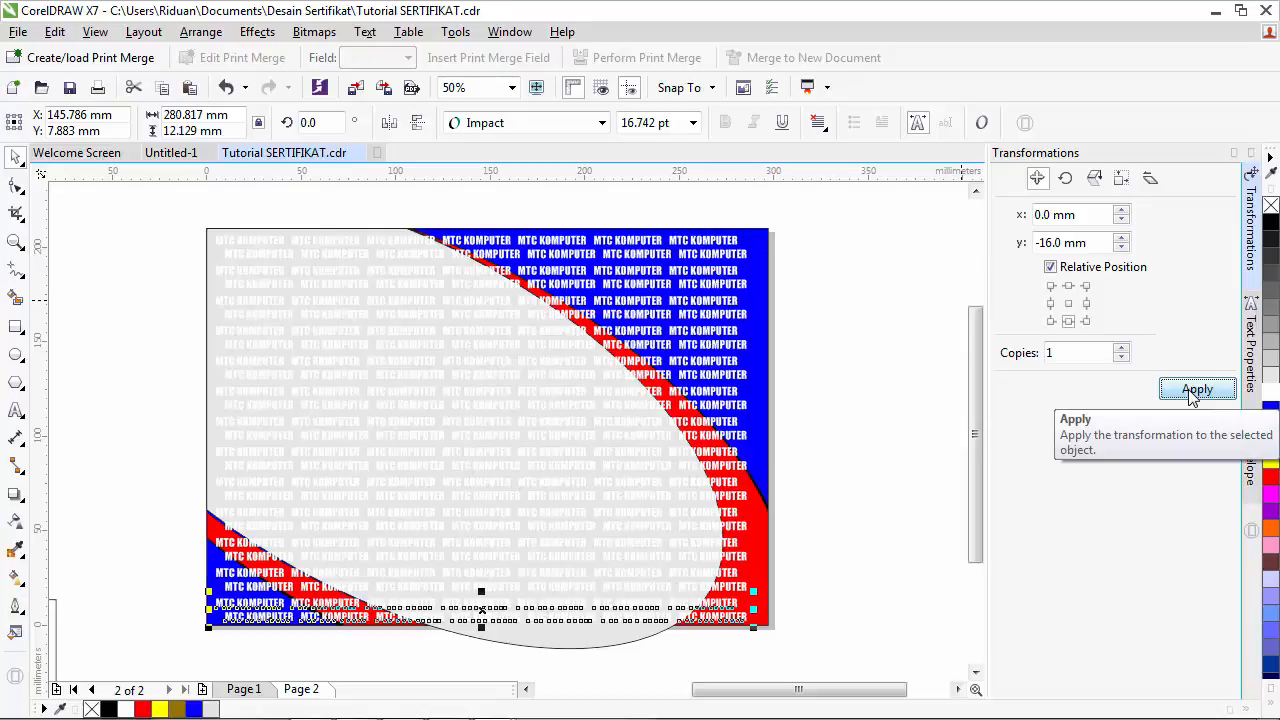
click(1192, 390)
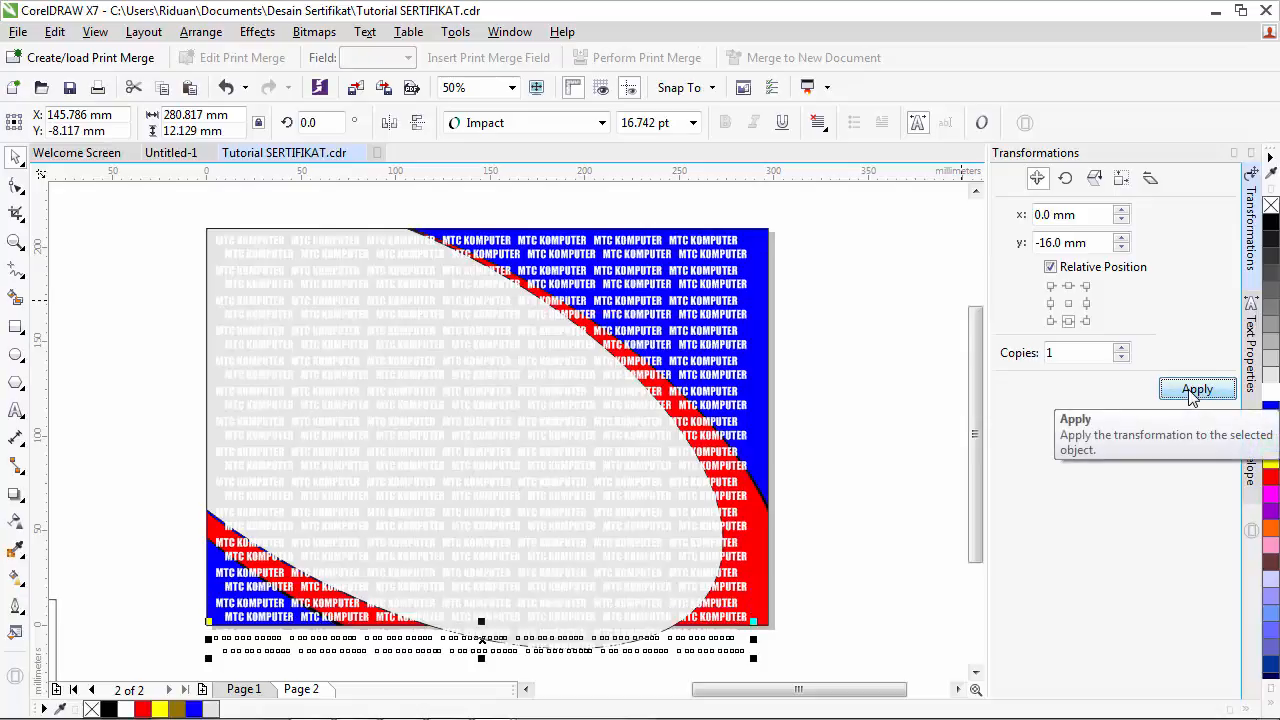
- Undo a stray ellipse move, then marquee-select all MTC KOMPUTER rows across the page
click(878, 558)
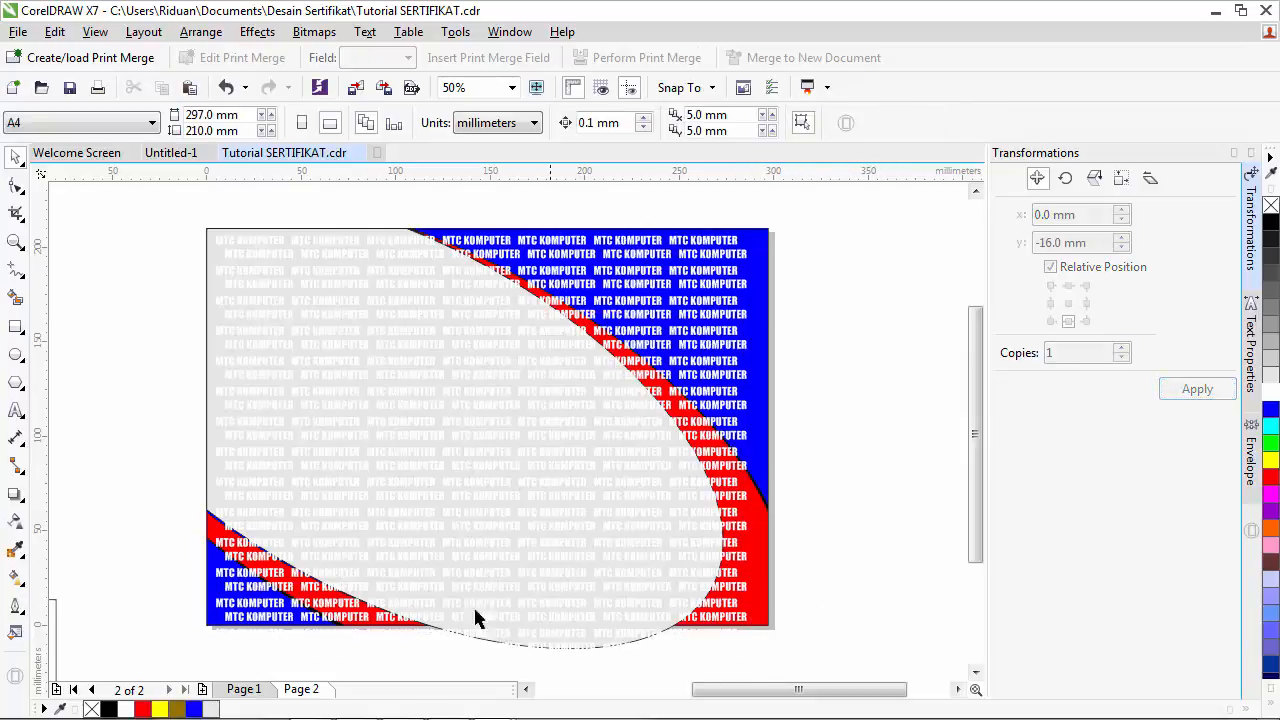
click(209, 241)
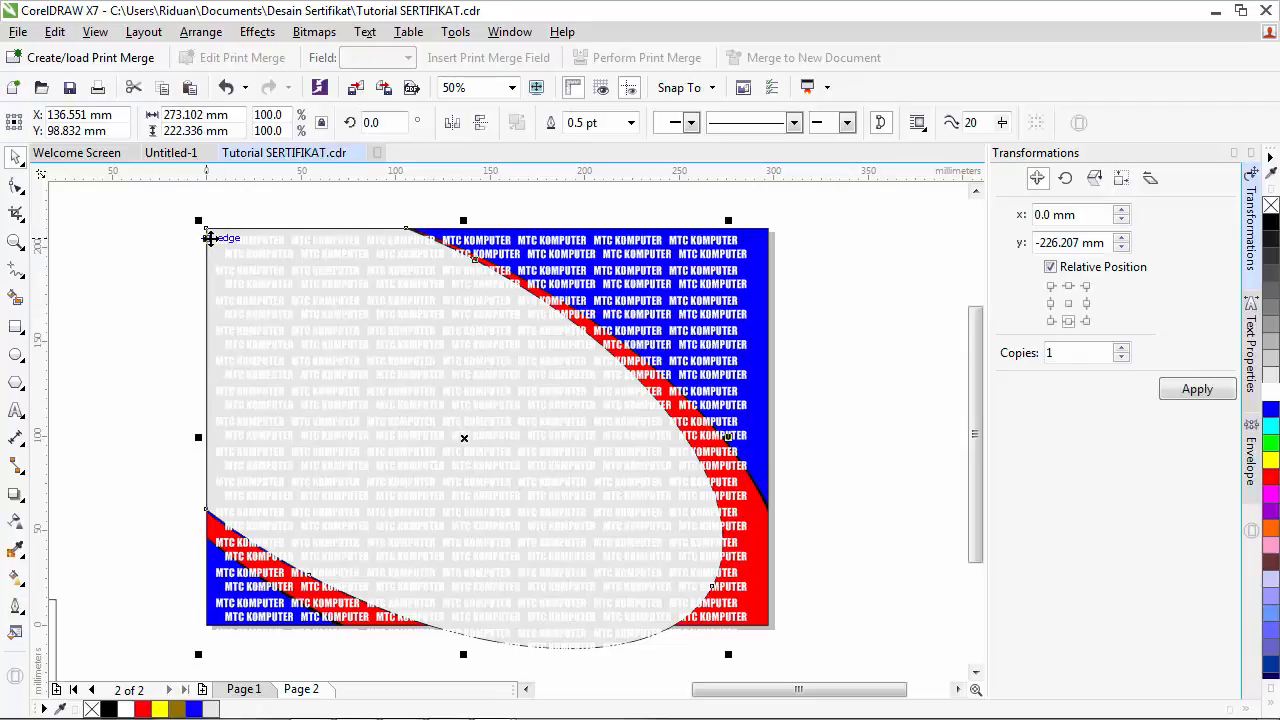
drag(209, 238, 529, 247)
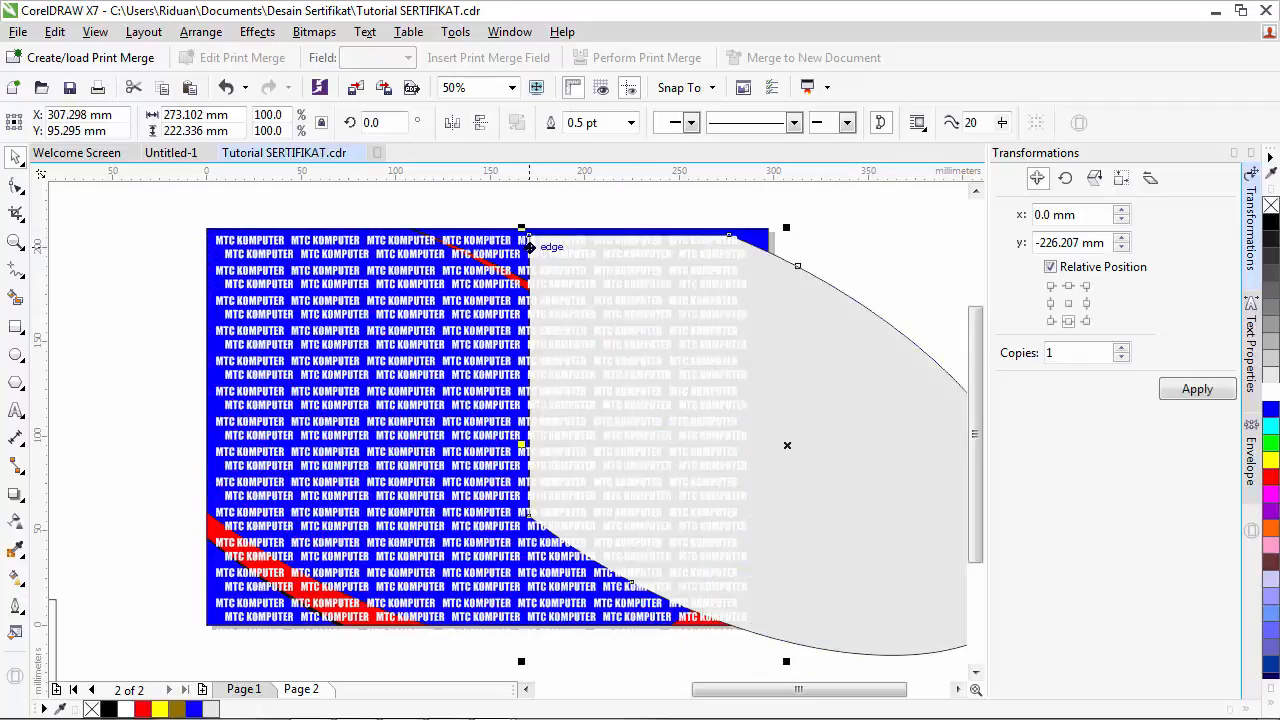
key(ctrl+z)
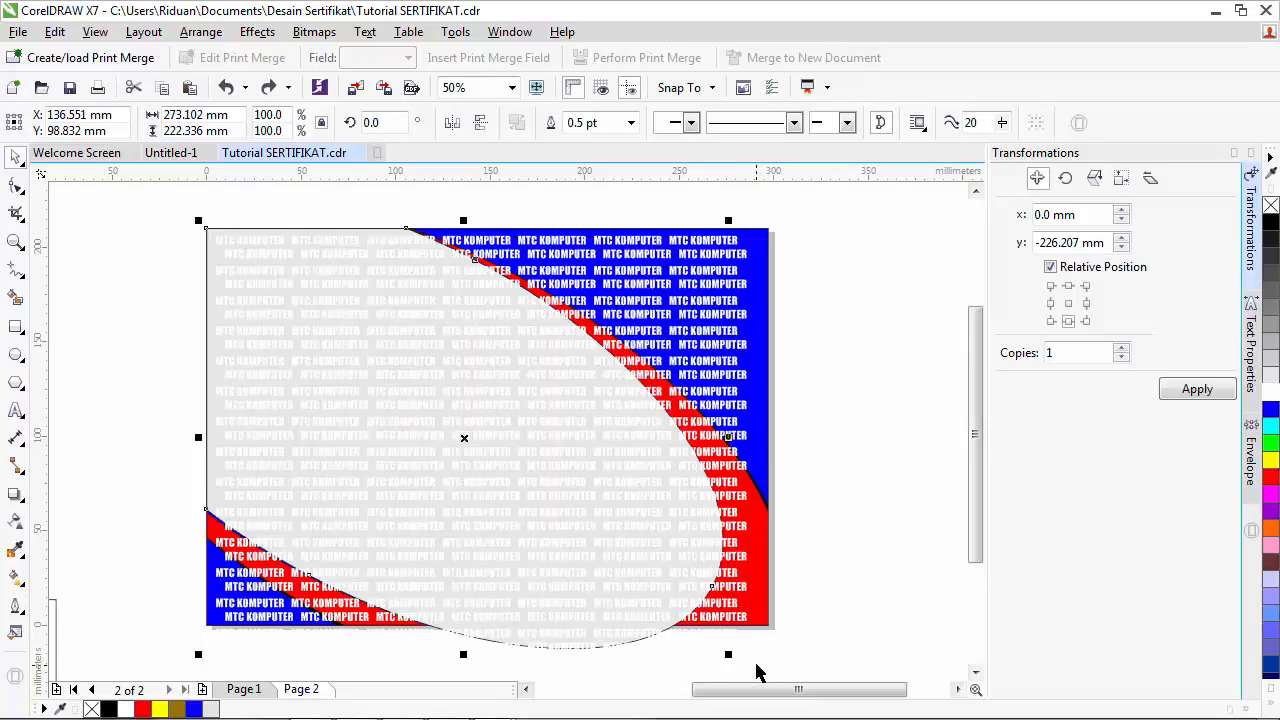
drag(757, 664, 211, 210)
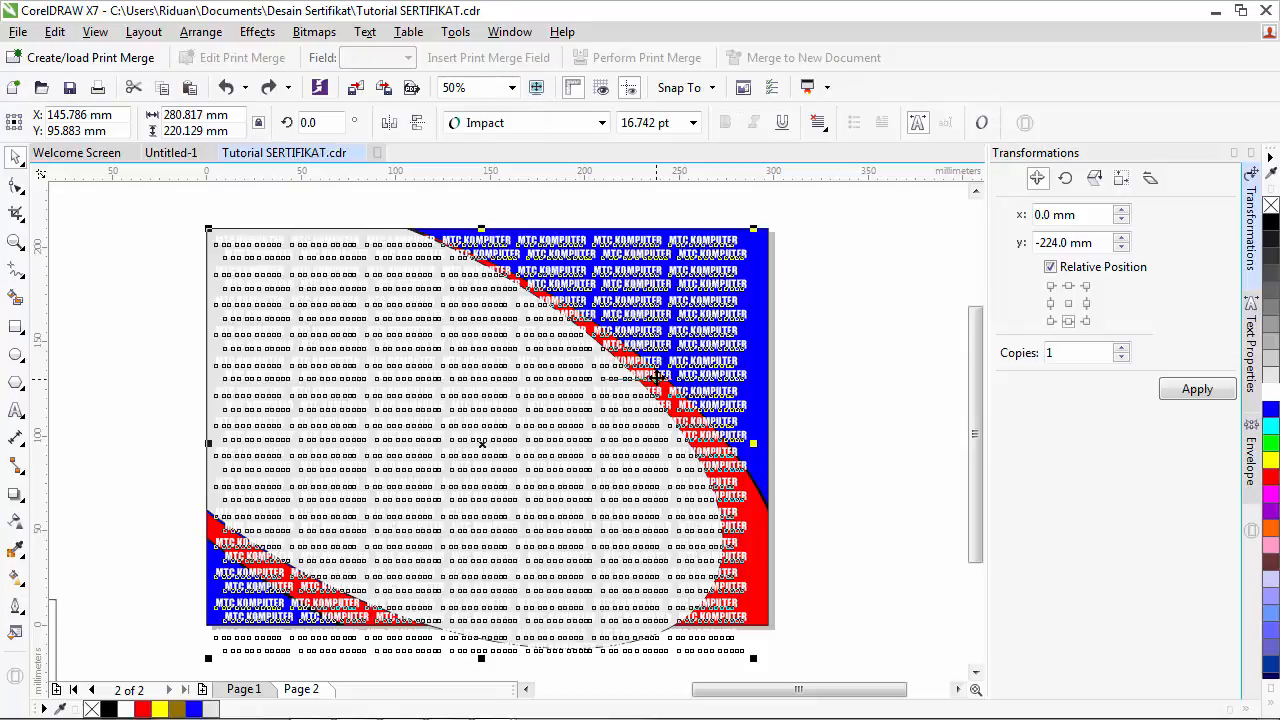
- Group the MTC KOMPUTER text rows and PowerClip them inside the ellipse
click(200, 31)
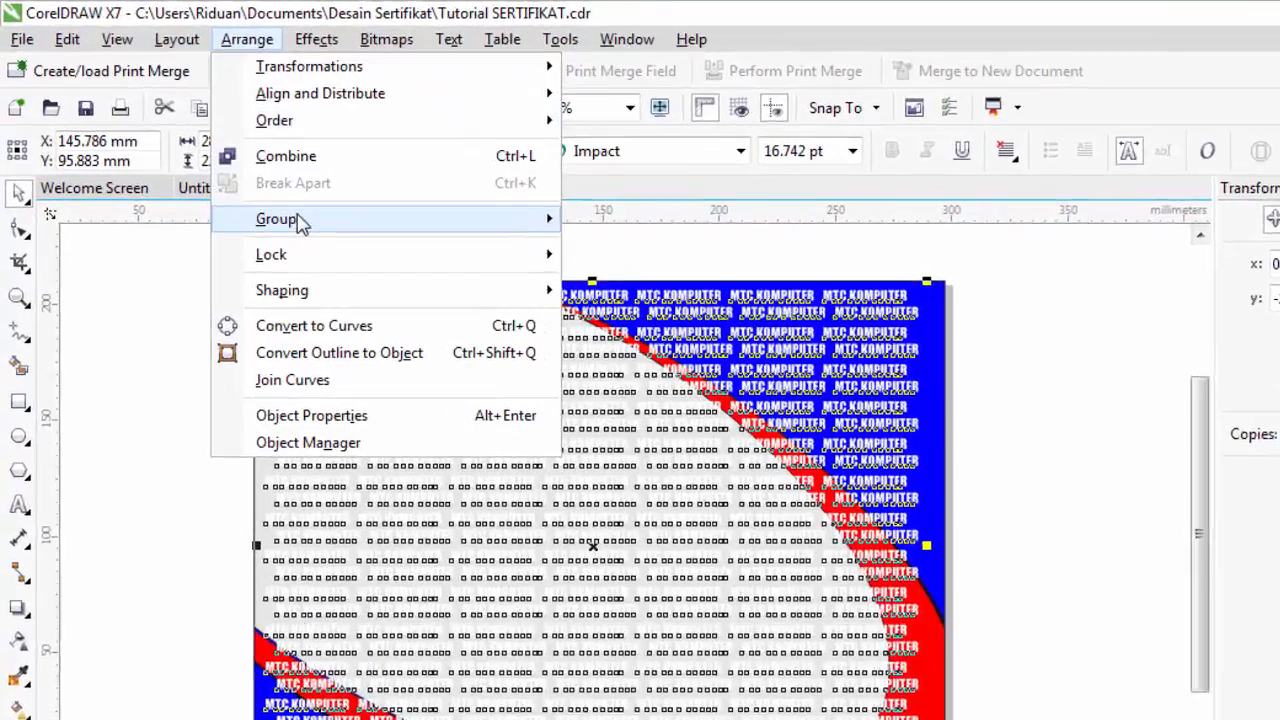
mouse_move(247, 181)
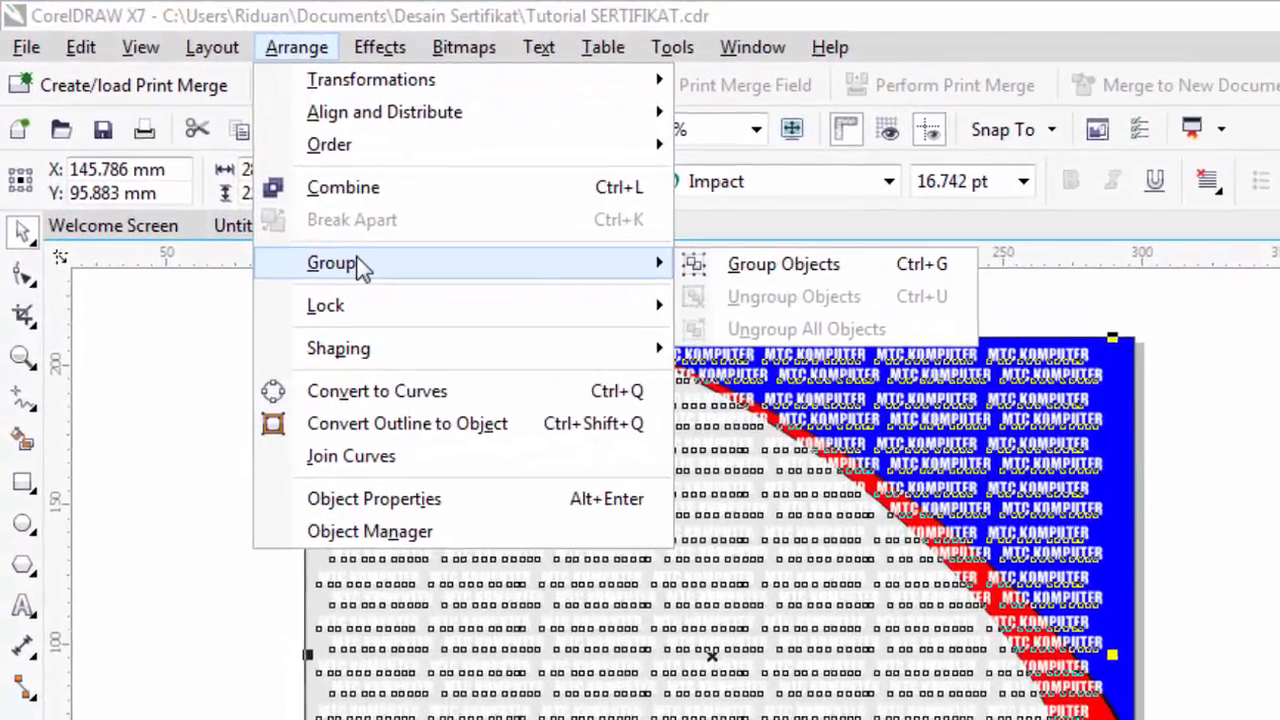
click(813, 270)
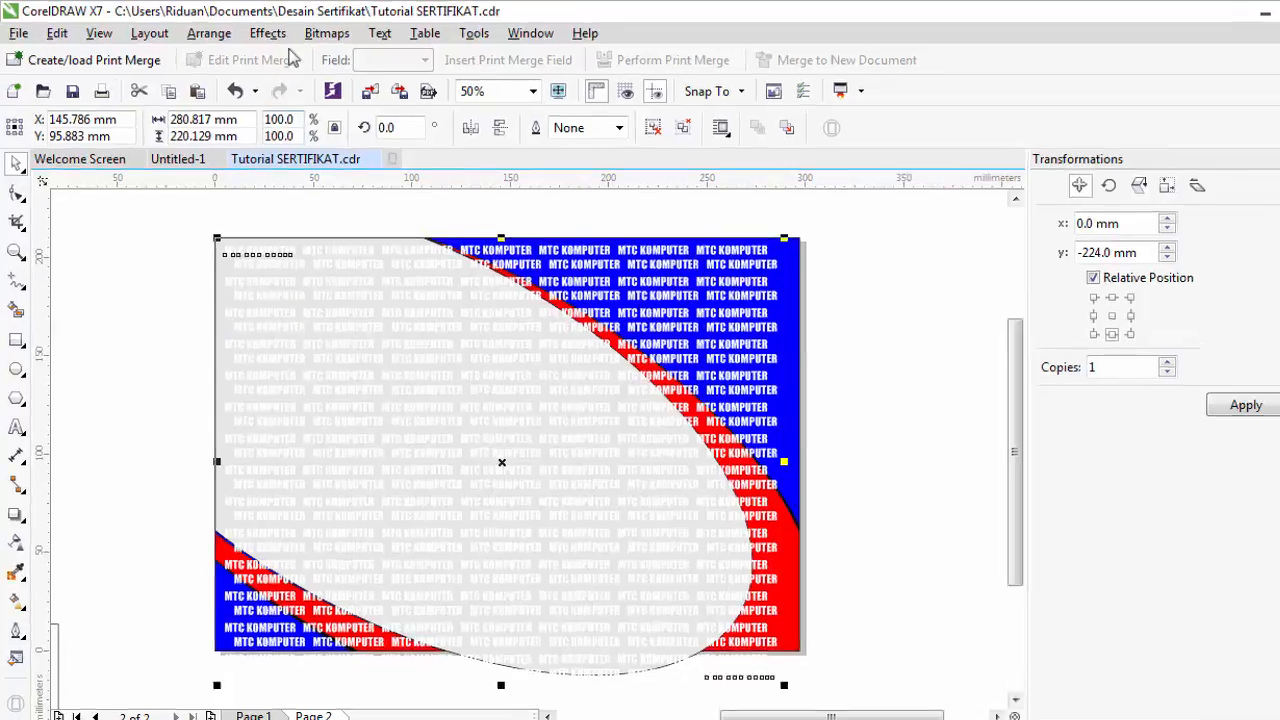
click(268, 33)
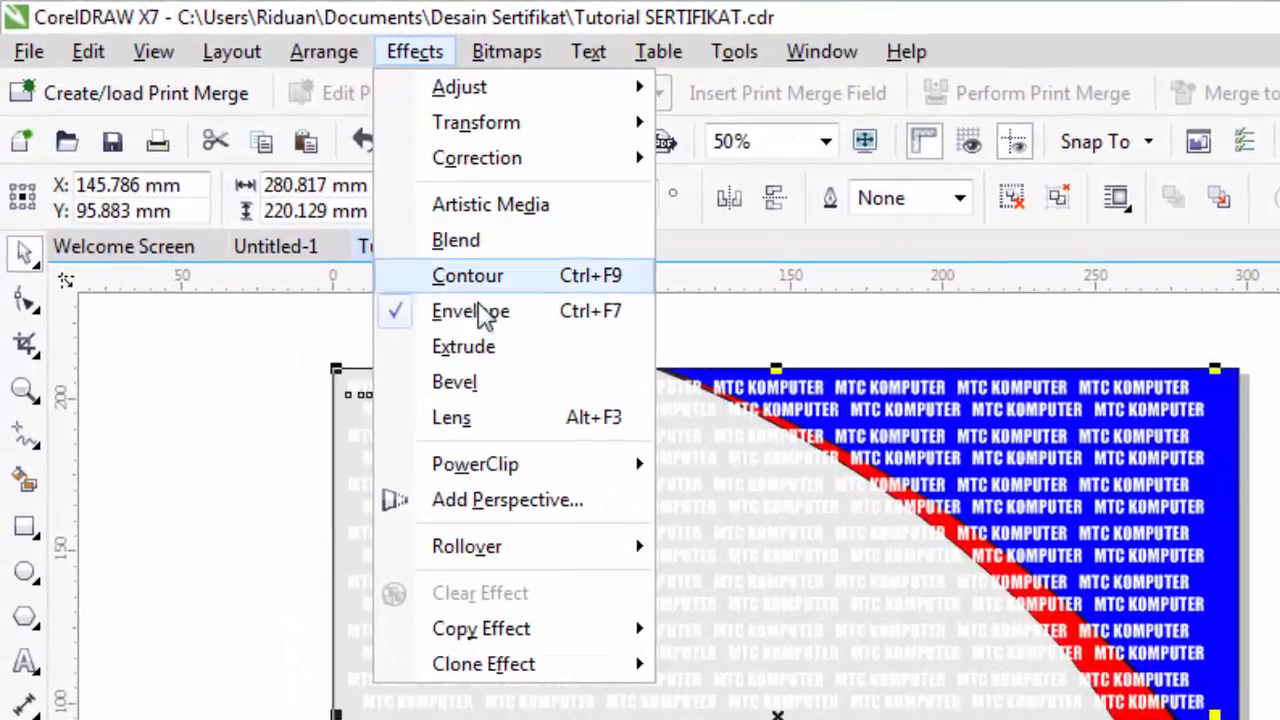
mouse_move(339, 309)
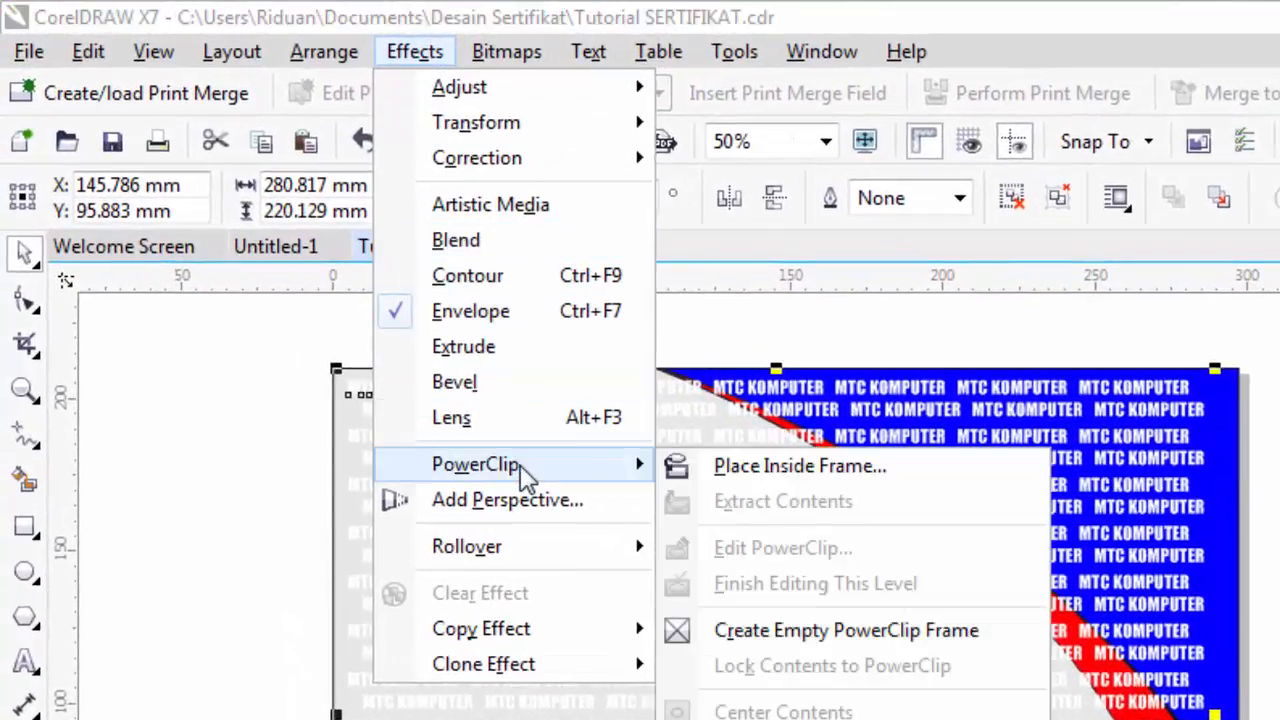
click(752, 476)
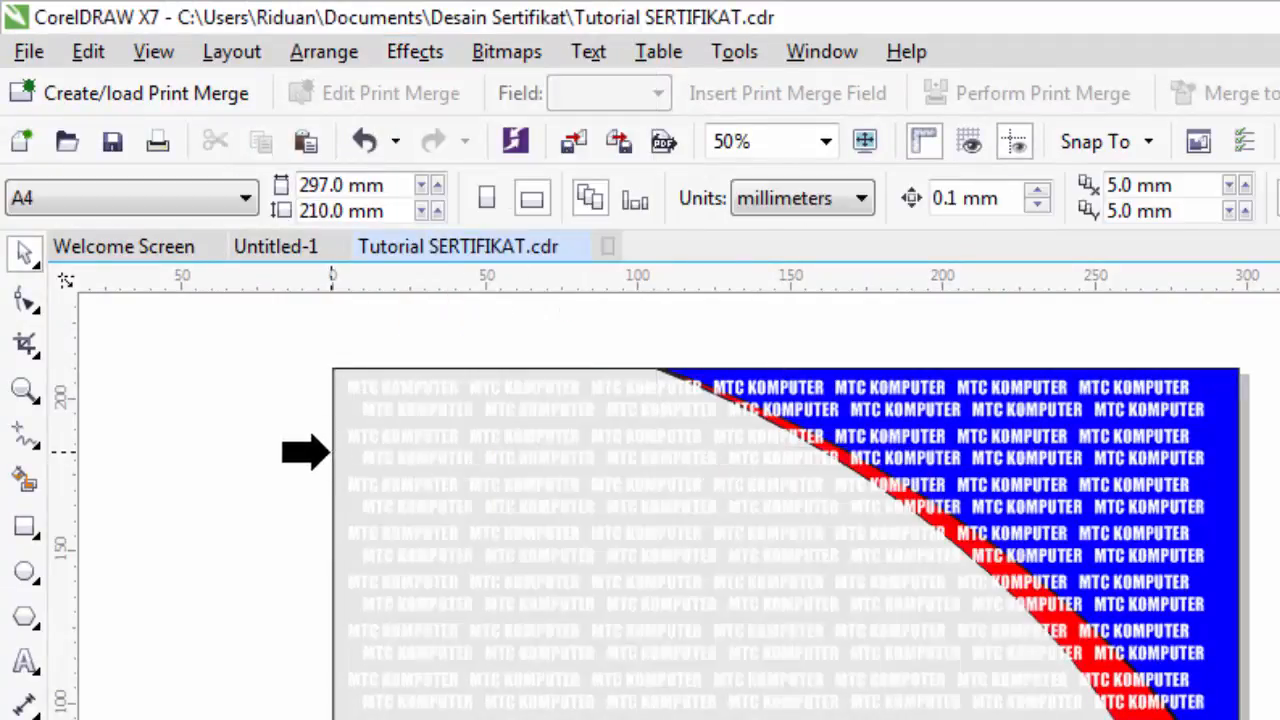
click(338, 457)
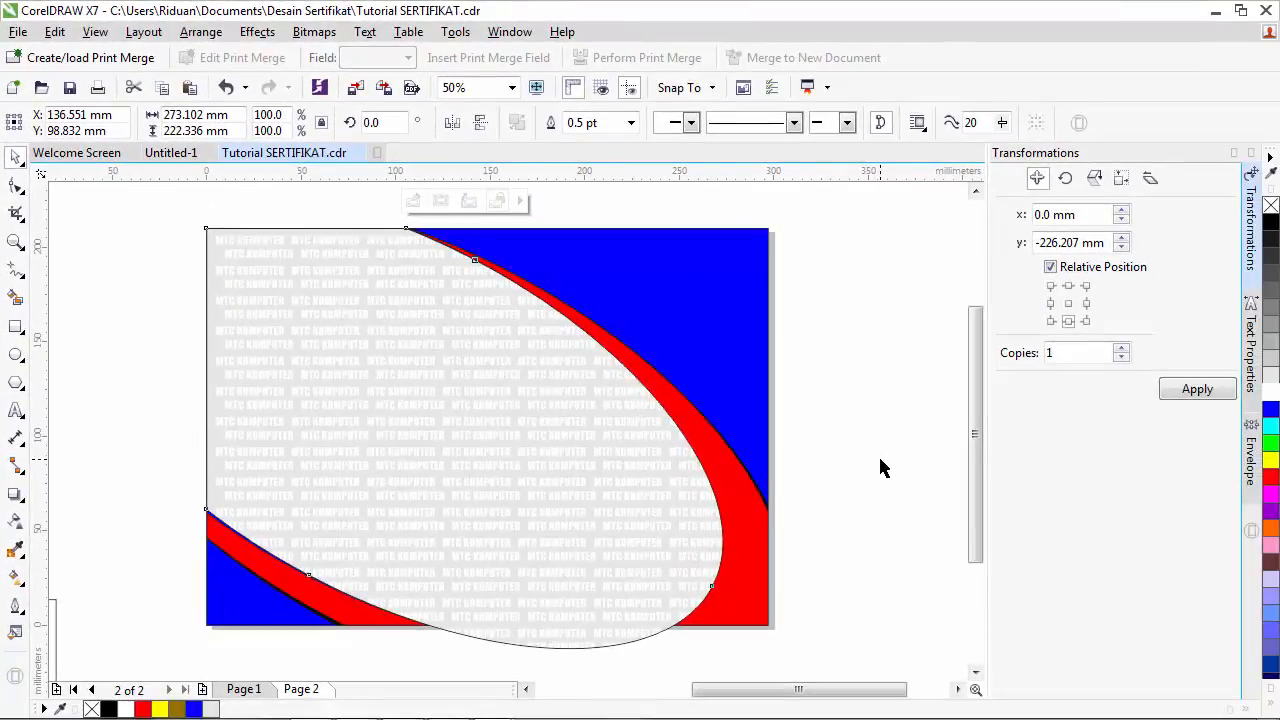
- Select the lettered ellipse and remove its outline
click(880, 468)
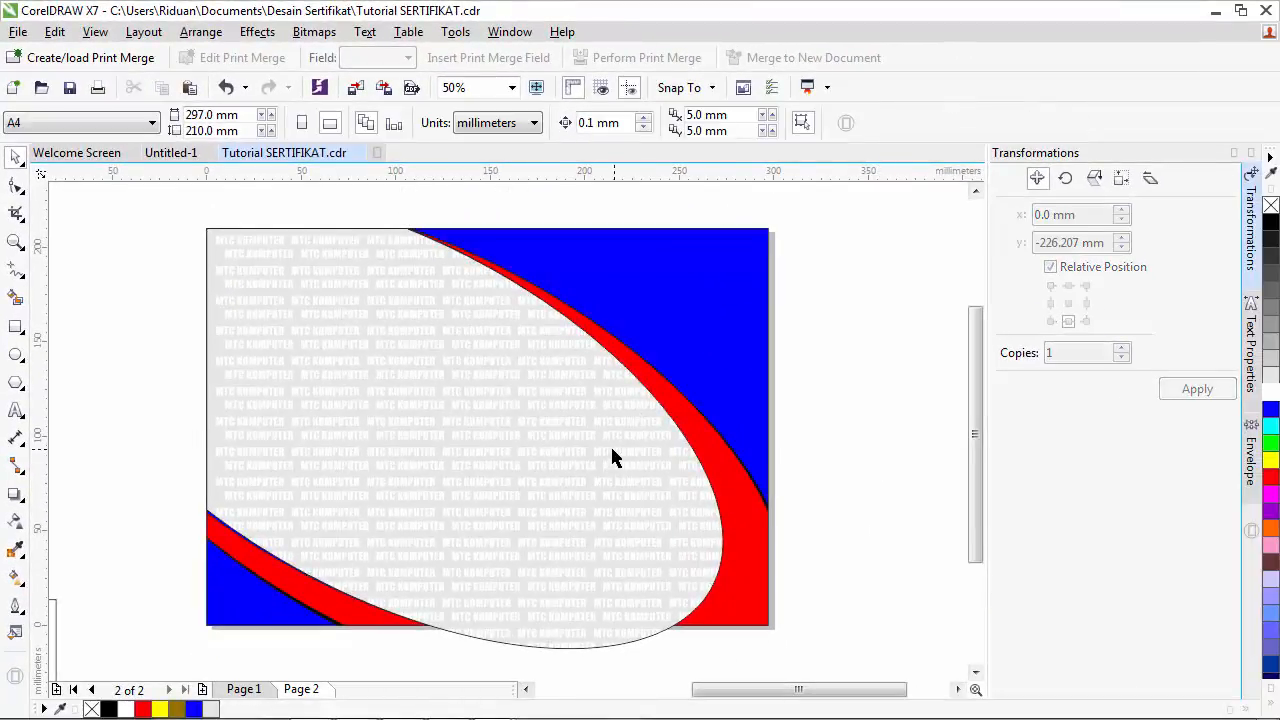
click(607, 490)
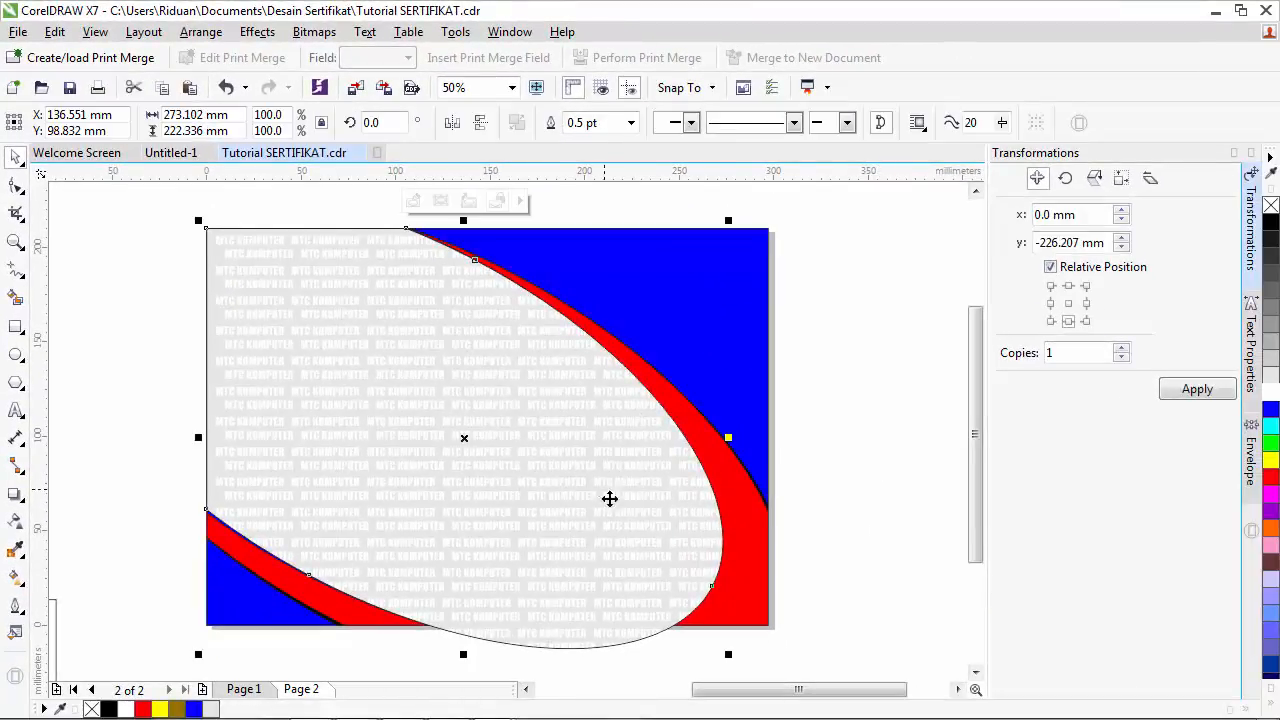
click(900, 508)
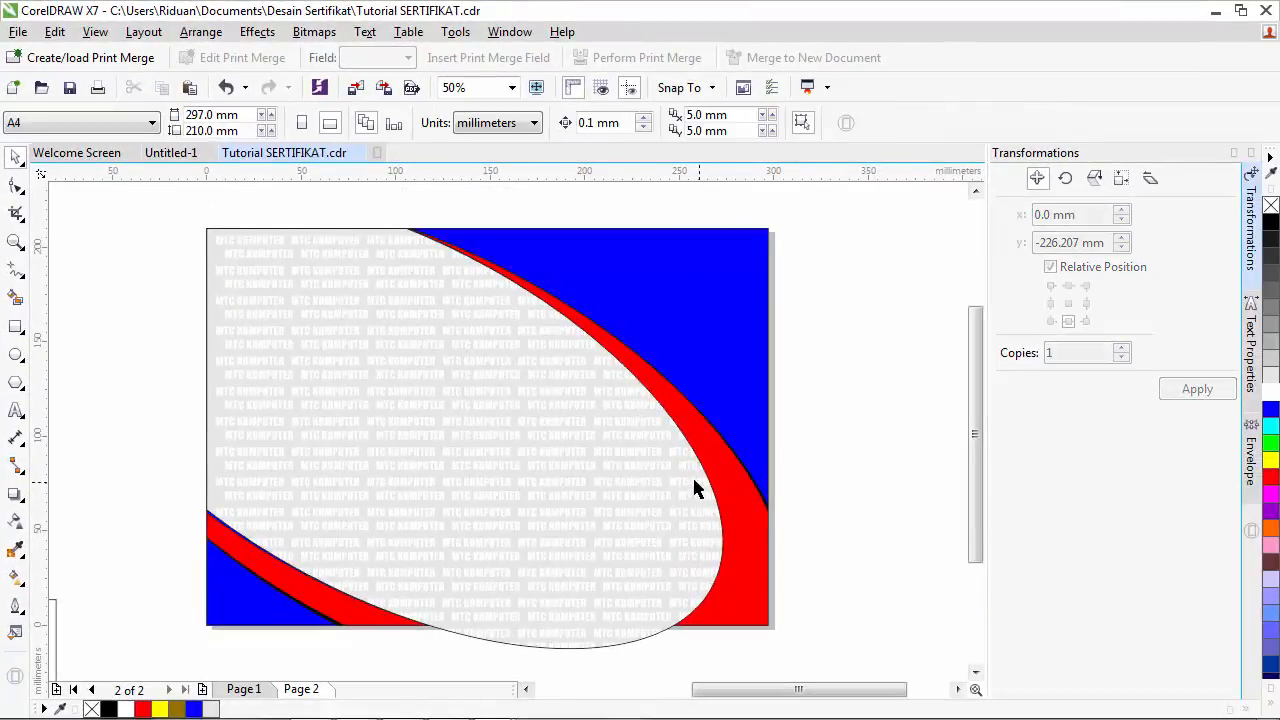
click(538, 447)
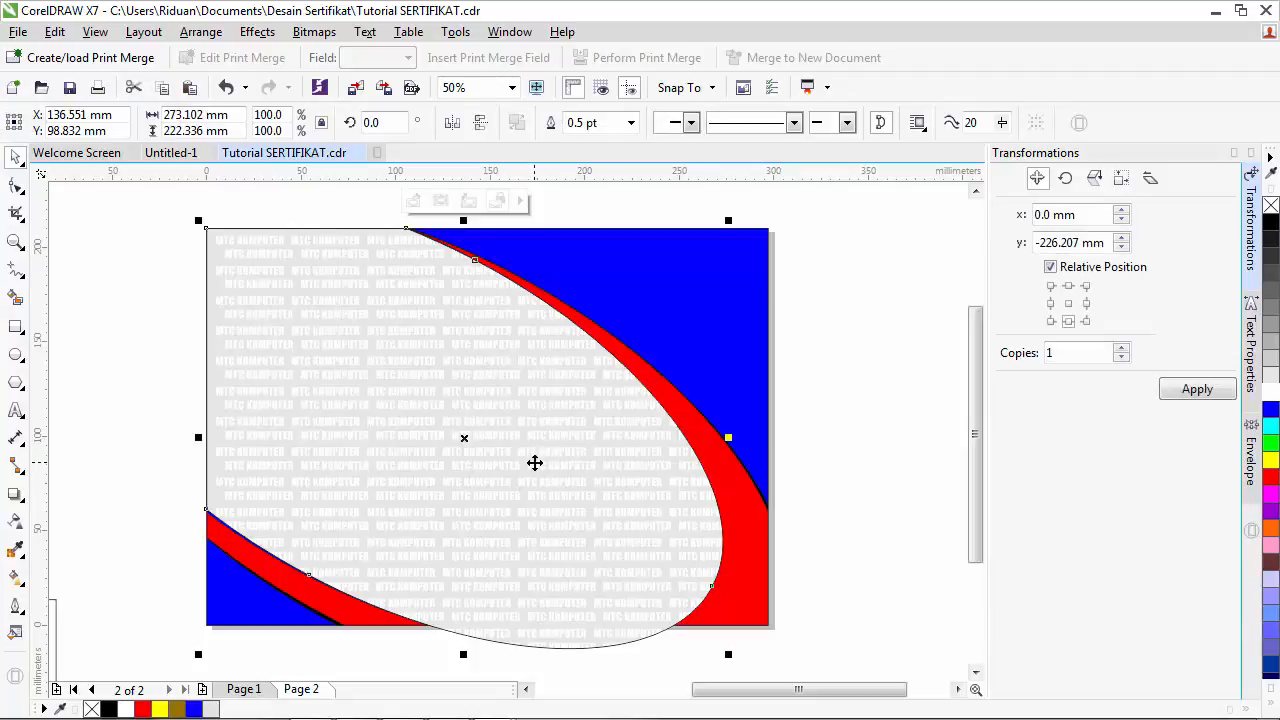
right_click(1270, 206)
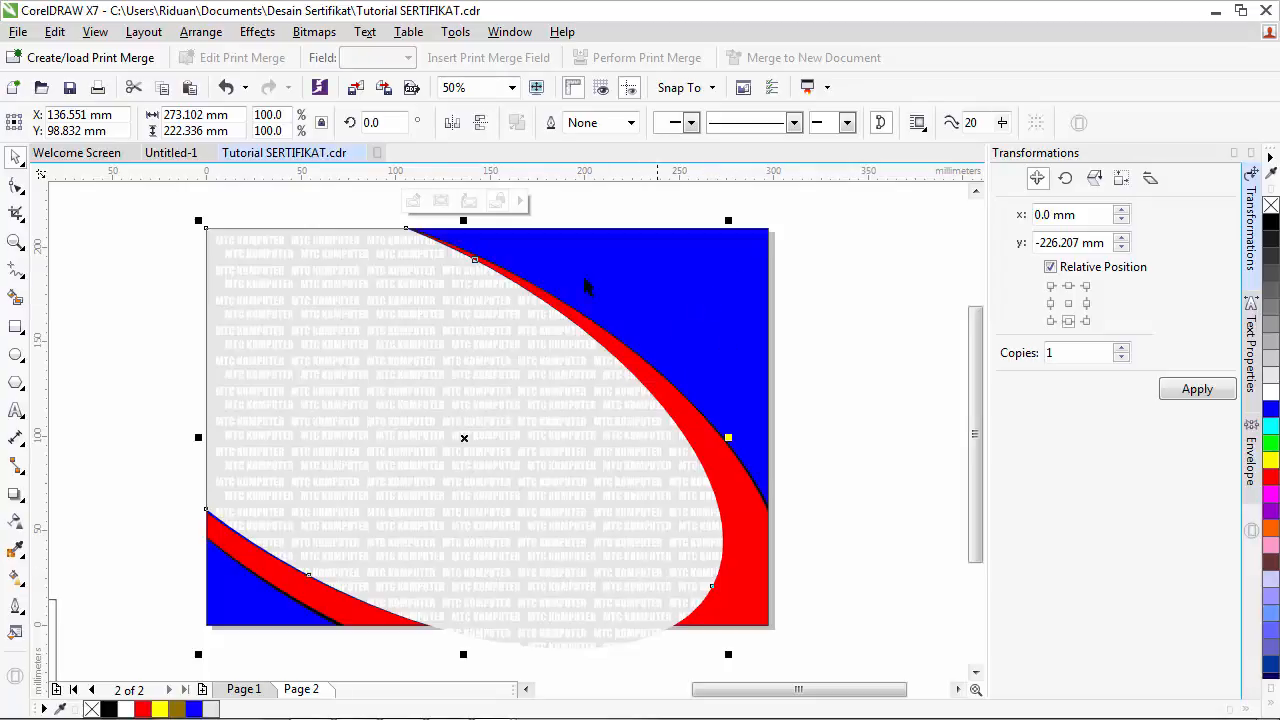
- PowerClip the lettered ellipse inside the blue background rectangle
click(257, 32)
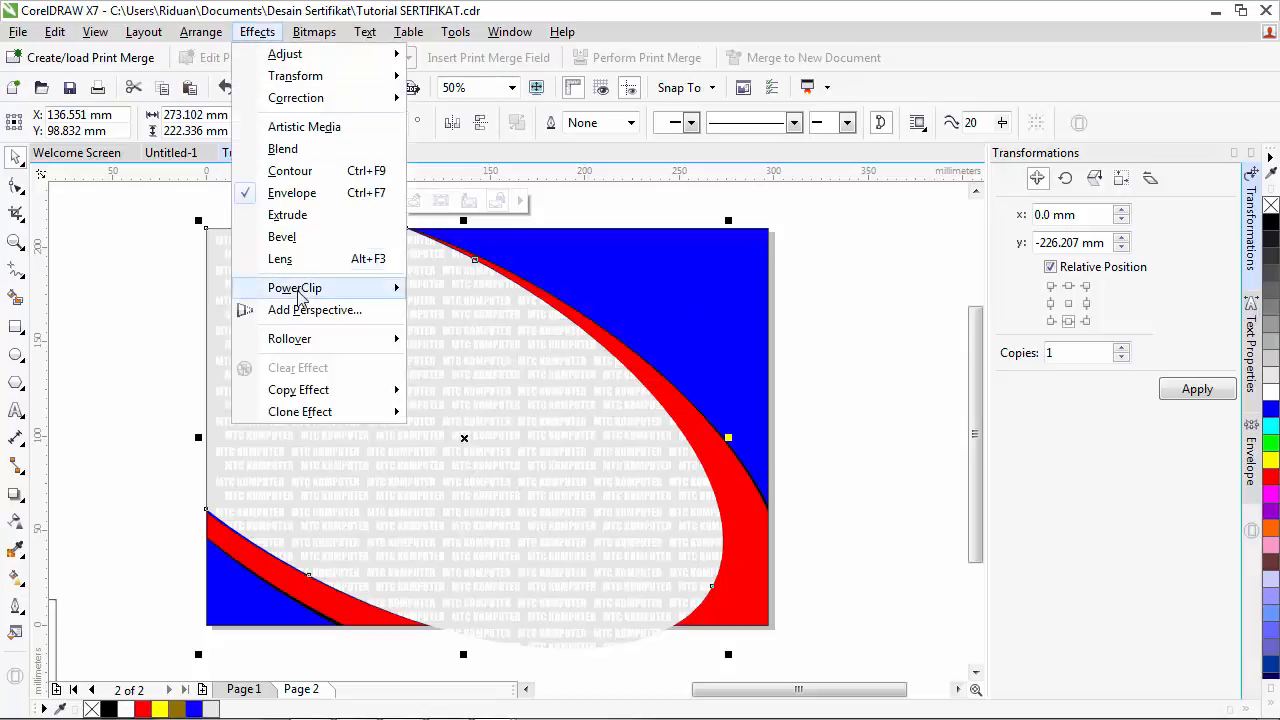
mouse_move(300, 295)
click(480, 293)
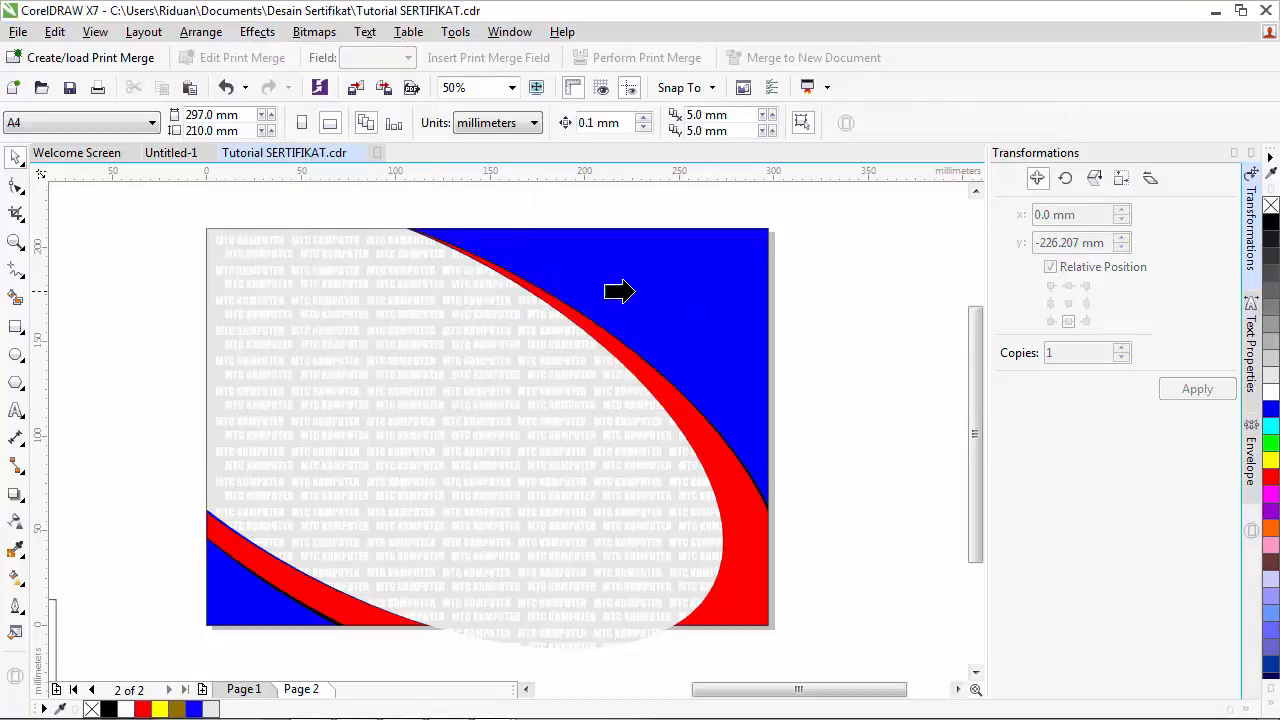
click(700, 291)
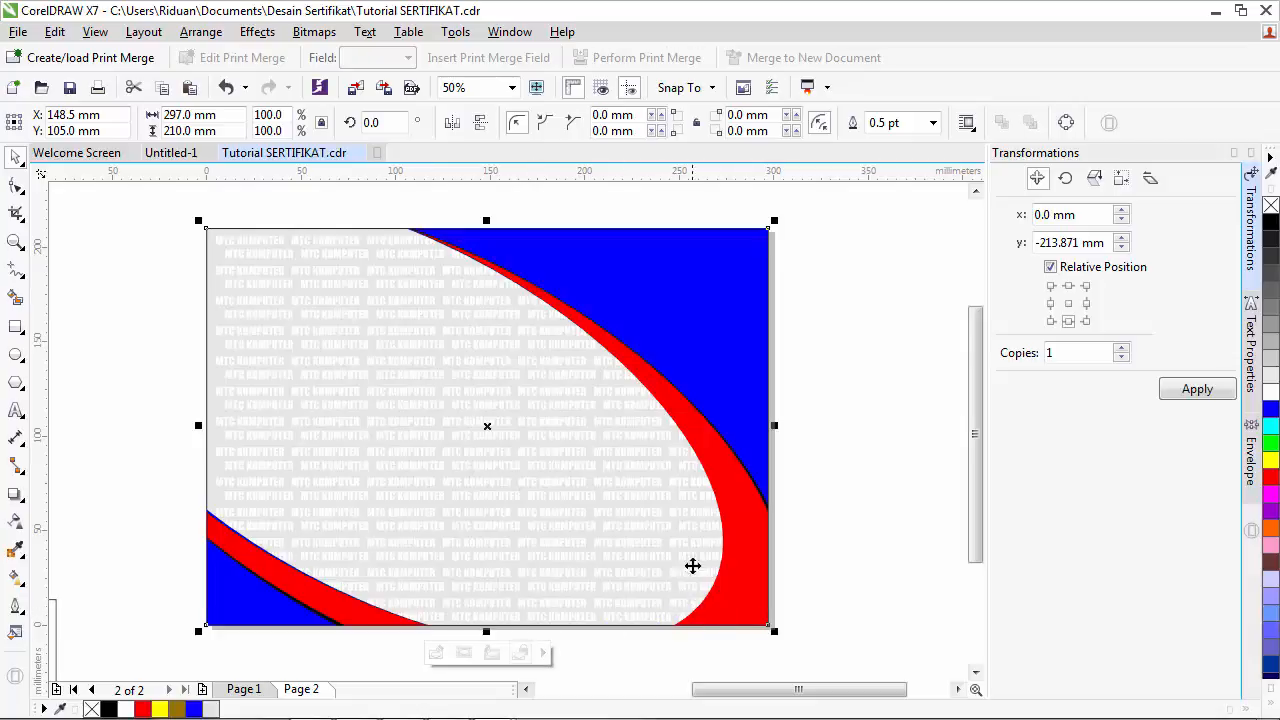
click(843, 426)
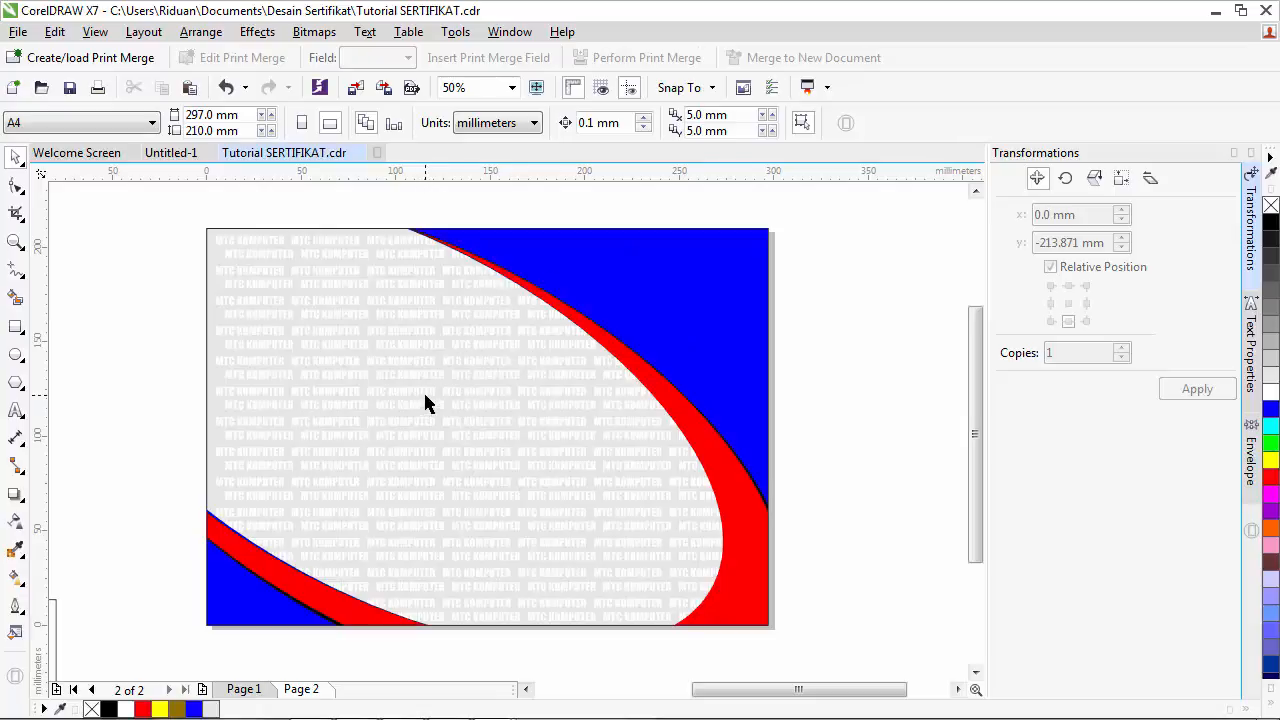
click(250, 690)
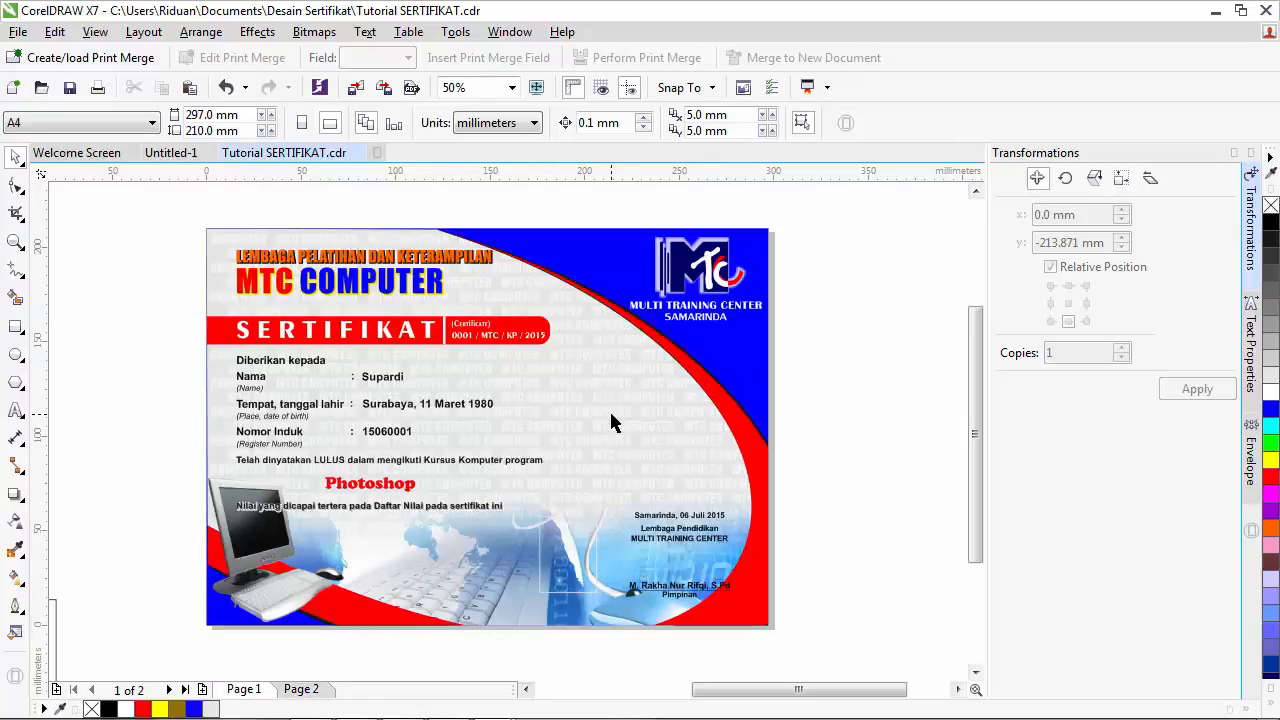
click(300, 689)
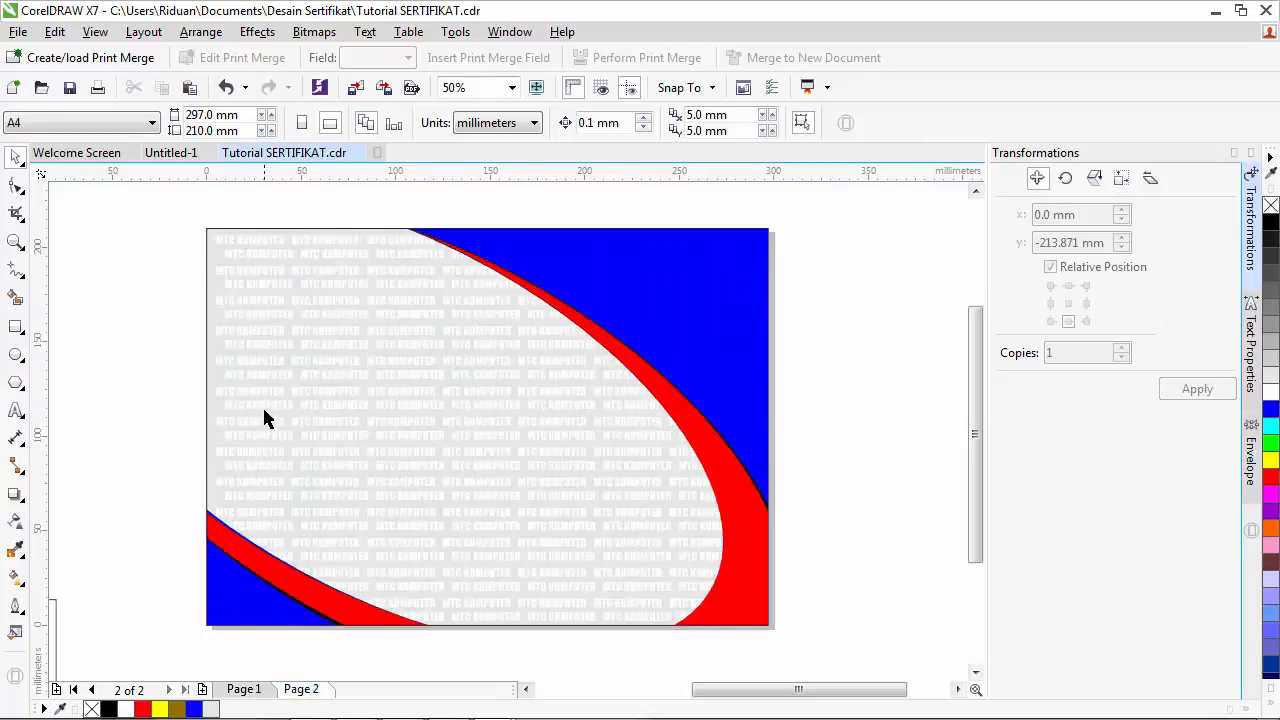
scroll(305, 410, up, 4)
scroll(312, 412, up, 2)
scroll(314, 413, down, 6)
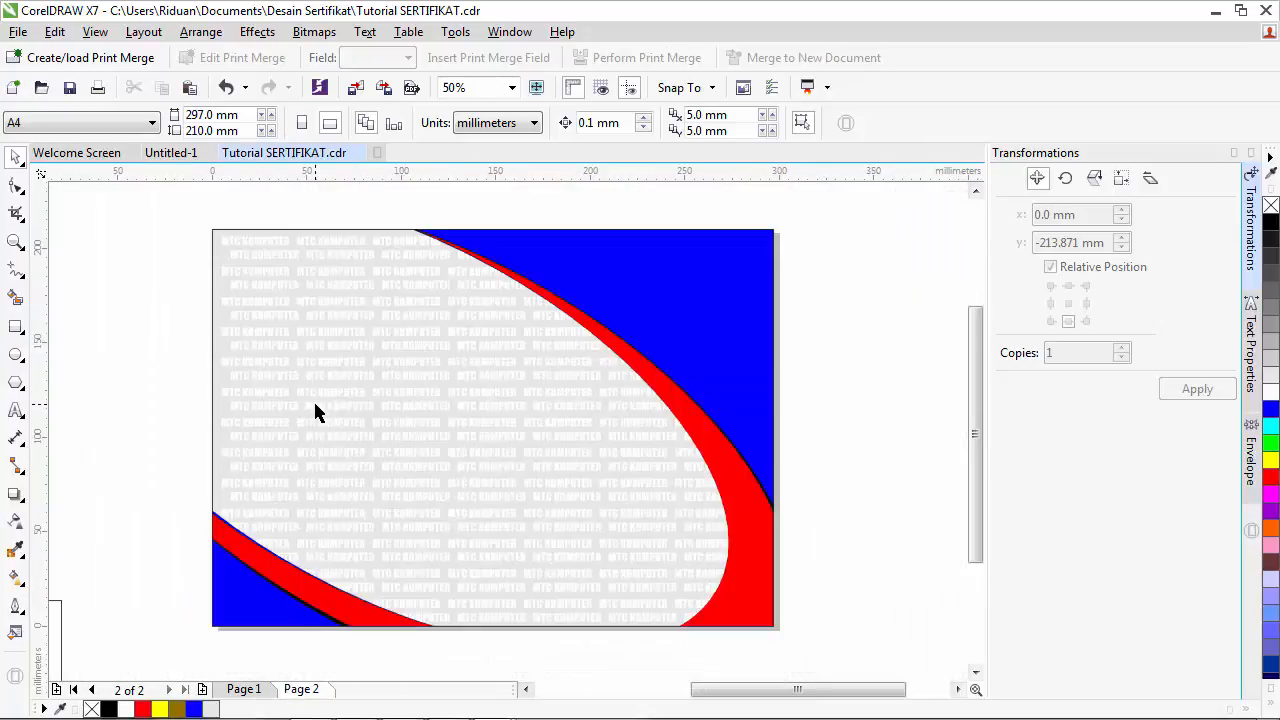
scroll(348, 384, up, 2)
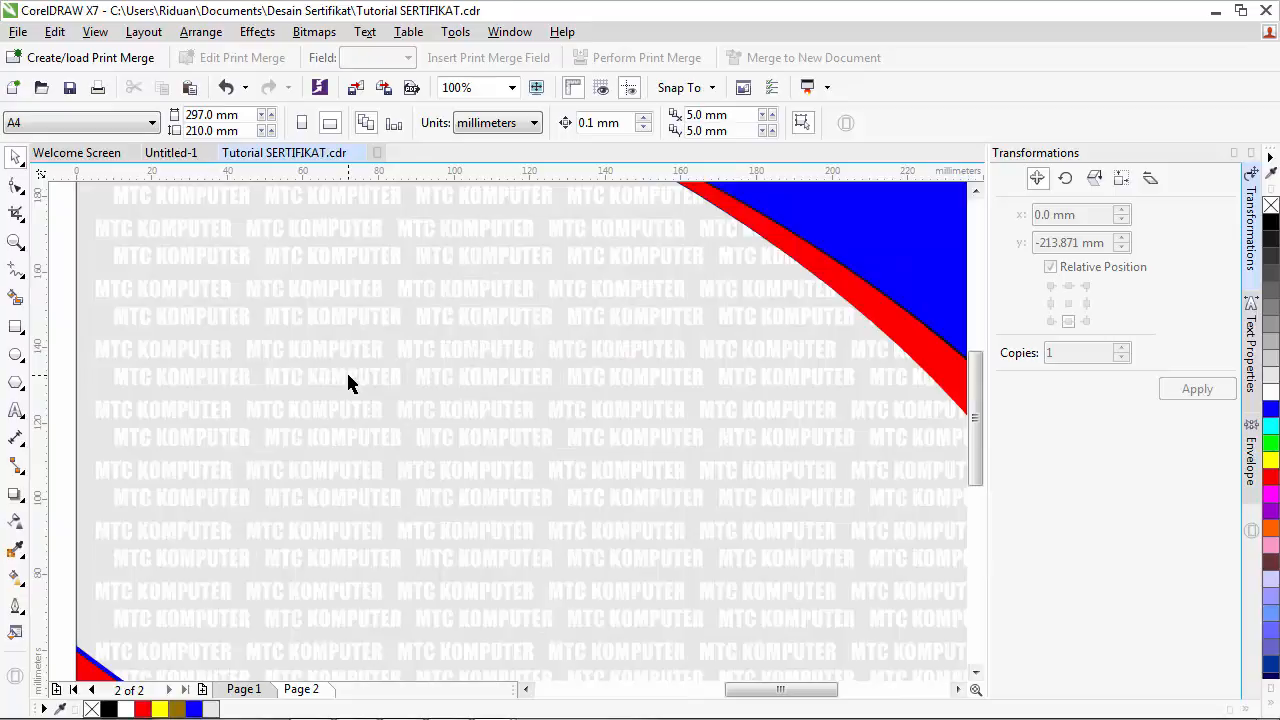
scroll(349, 382, up, 2)
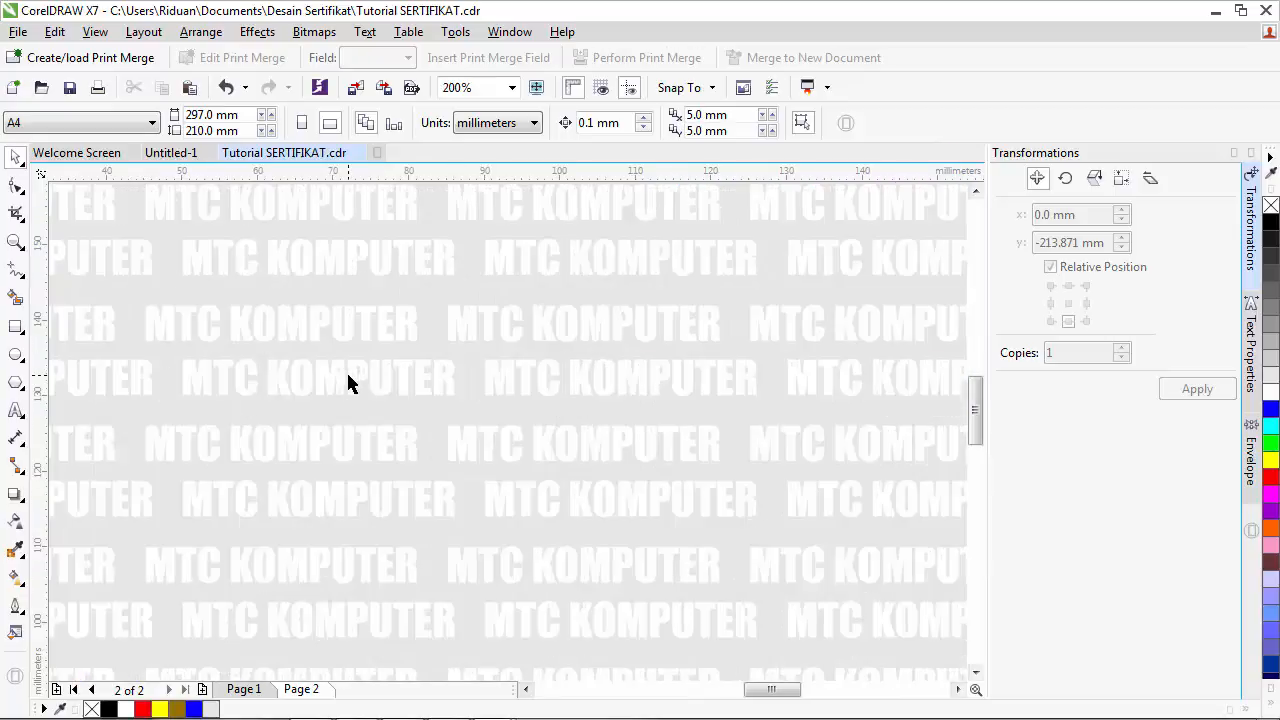
scroll(349, 381, down, 4)
scroll(349, 381, up, 4)
scroll(349, 380, up, 2)
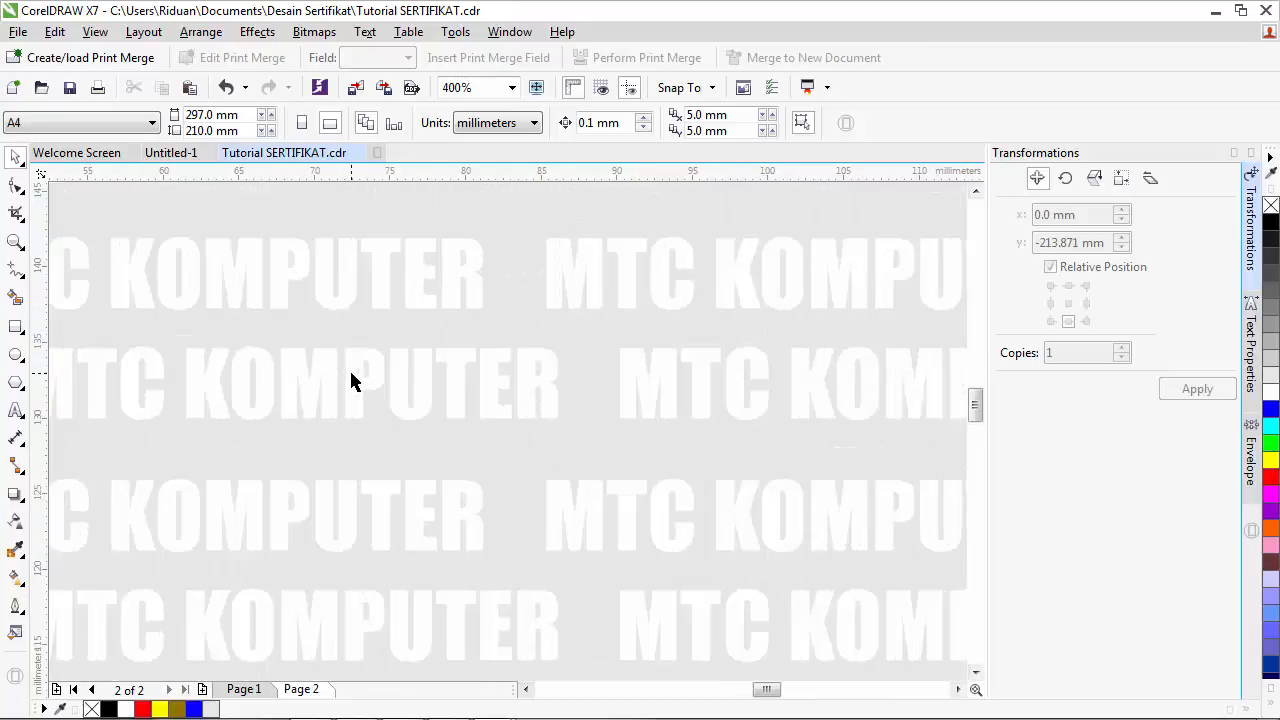
scroll(388, 364, down, 5)
scroll(388, 364, up, 3)
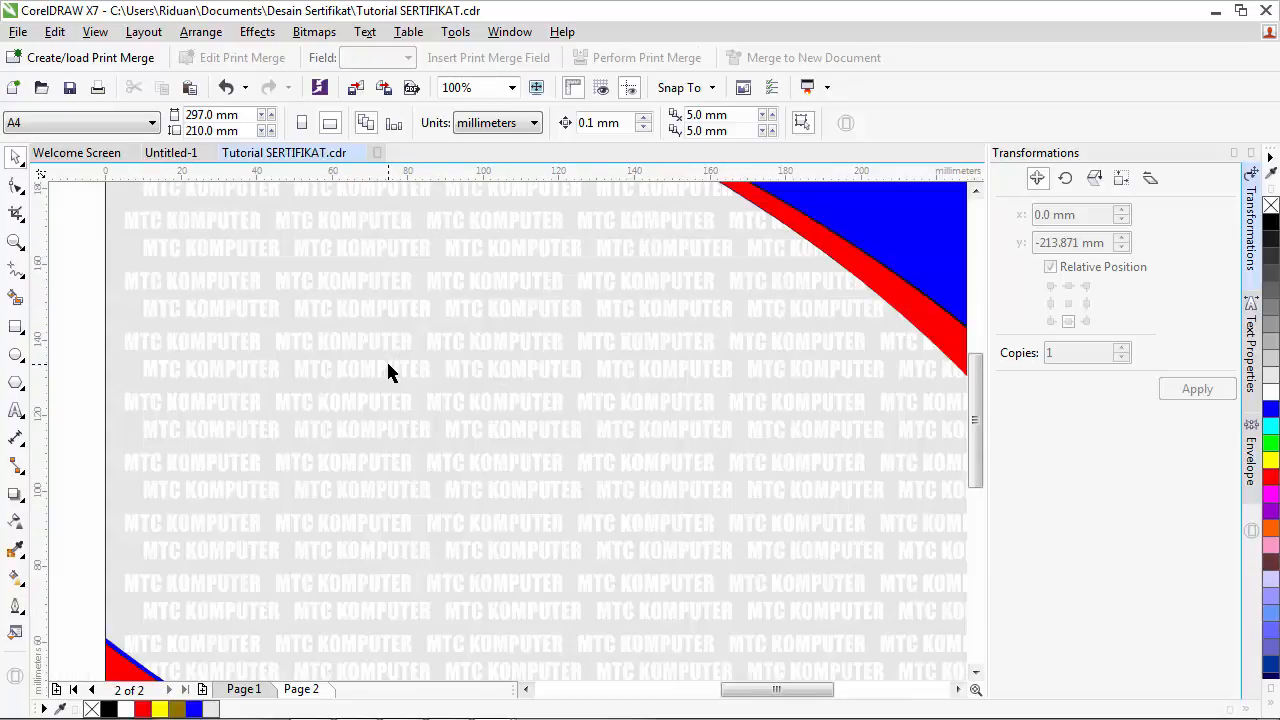
scroll(388, 364, down, 4)
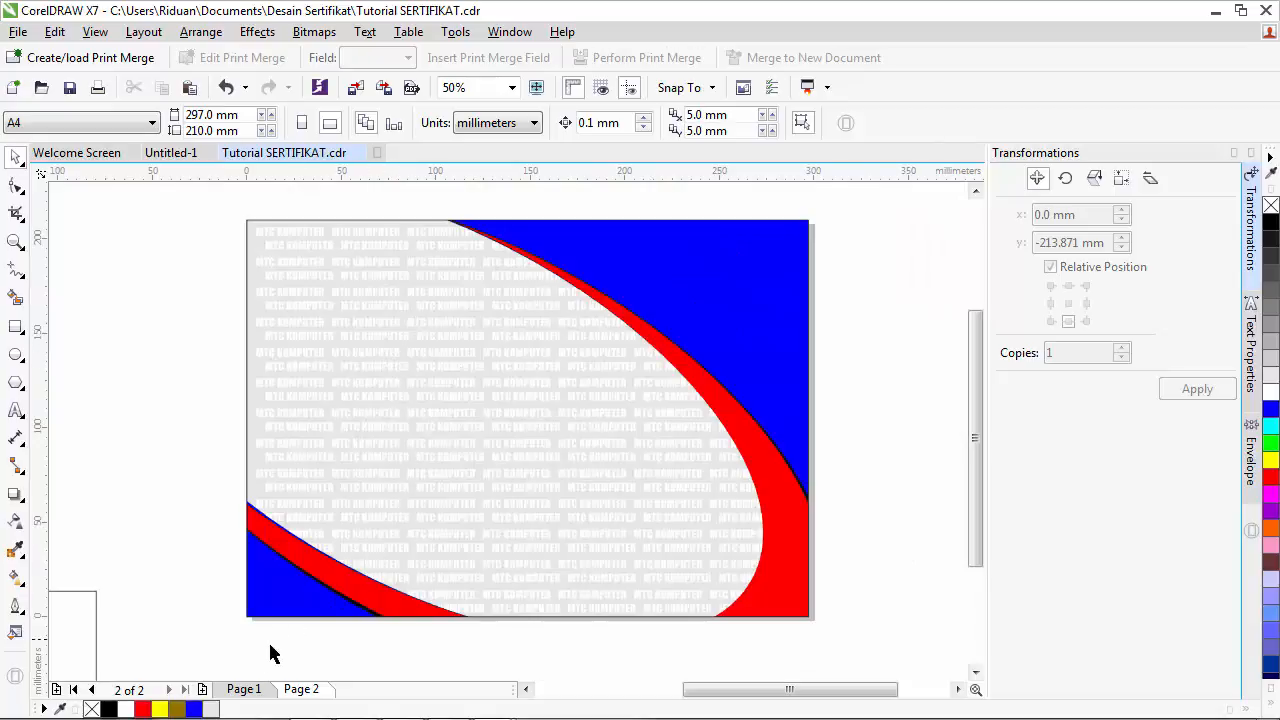
click(243, 689)
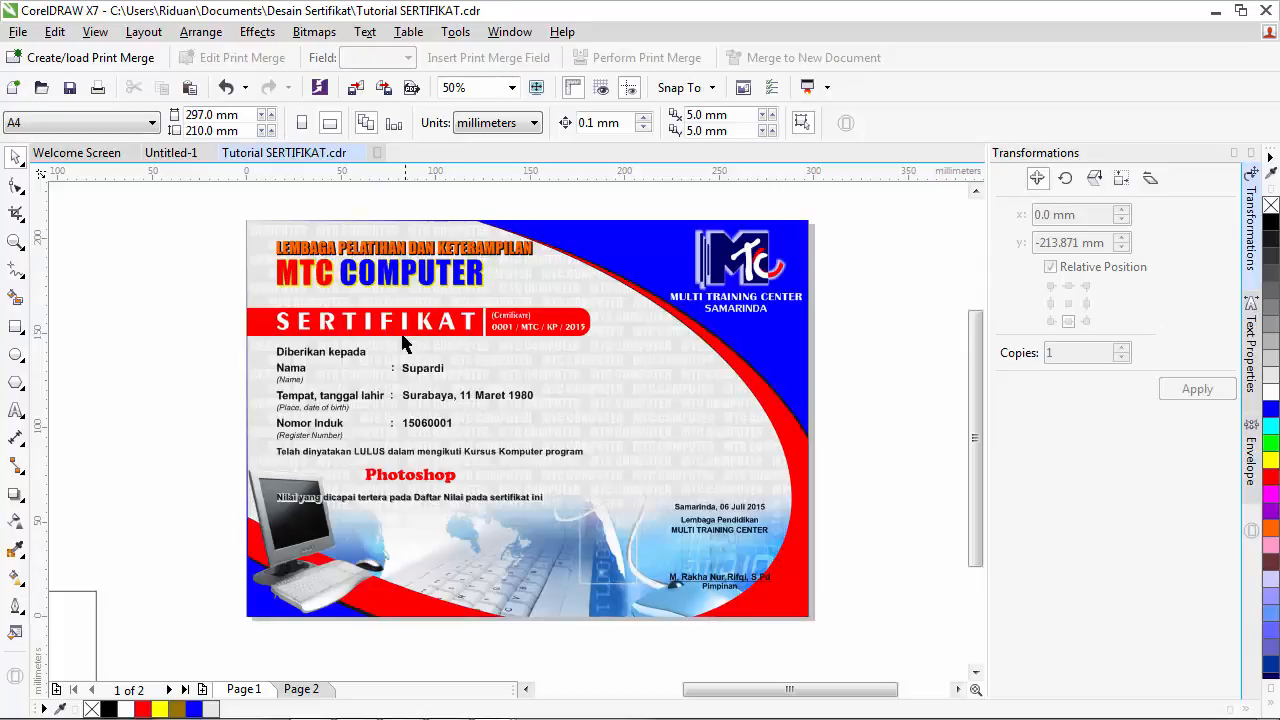
click(301, 689)
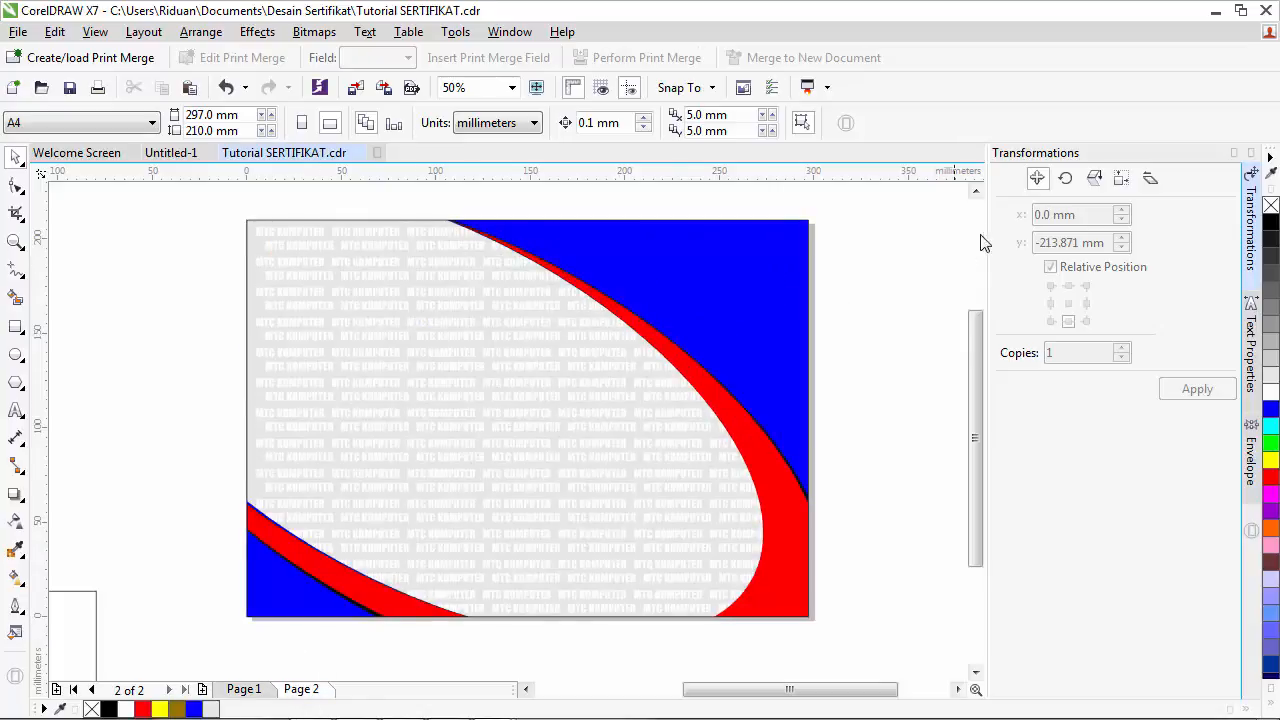
click(975, 190)
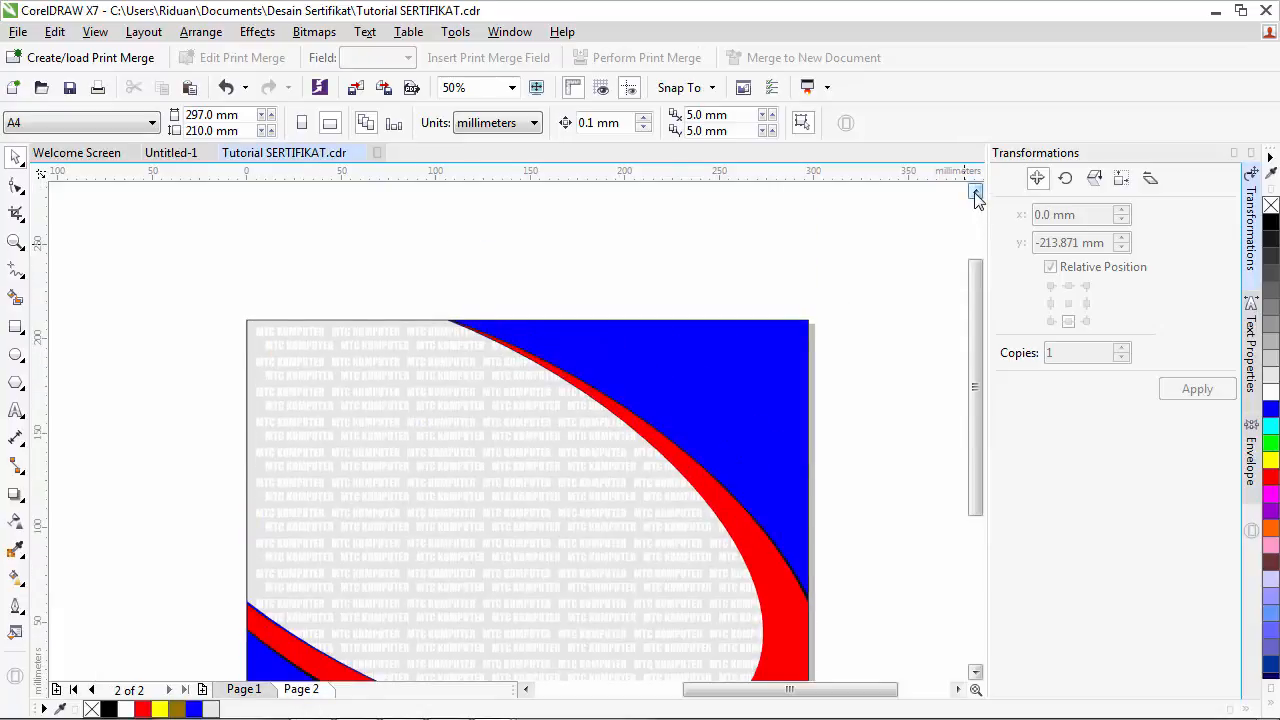
- Type the LEMBAGA PENDIDIKAN DAN KETERAMPILAN line above the page, with MTC KOMPUTER beneath it
click(16, 411)
click(281, 255)
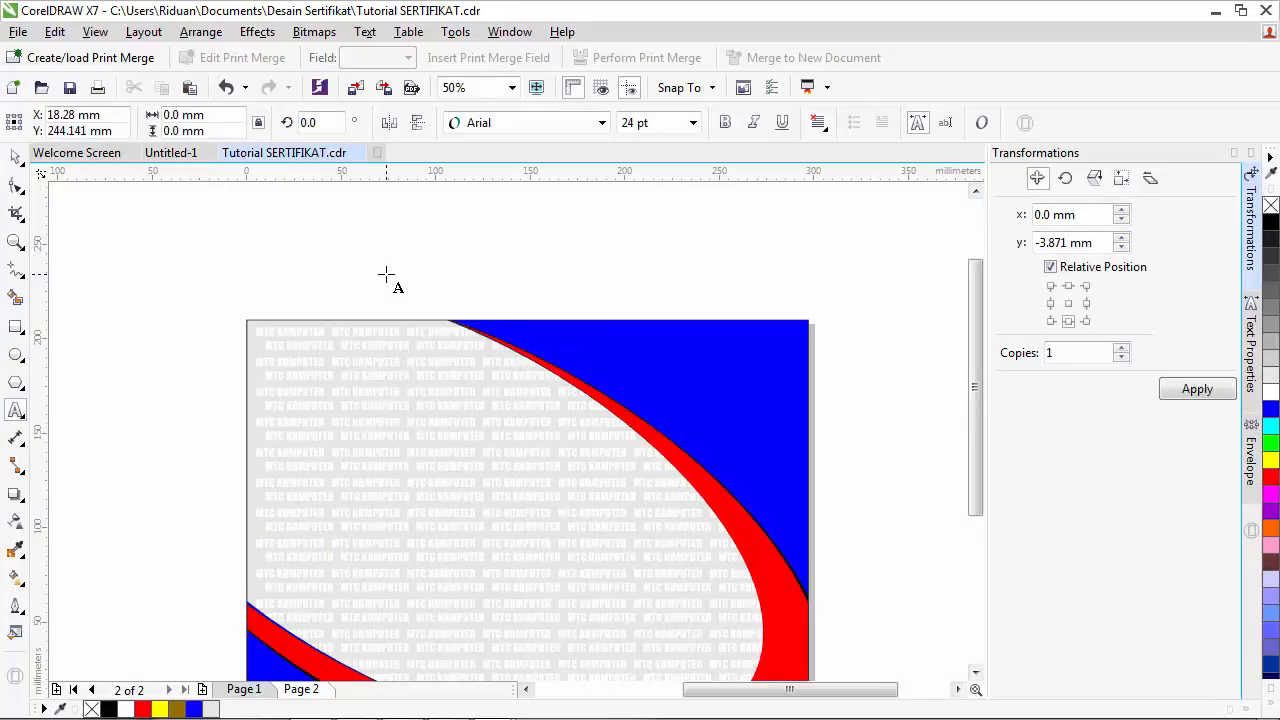
text(LEMBAGA)
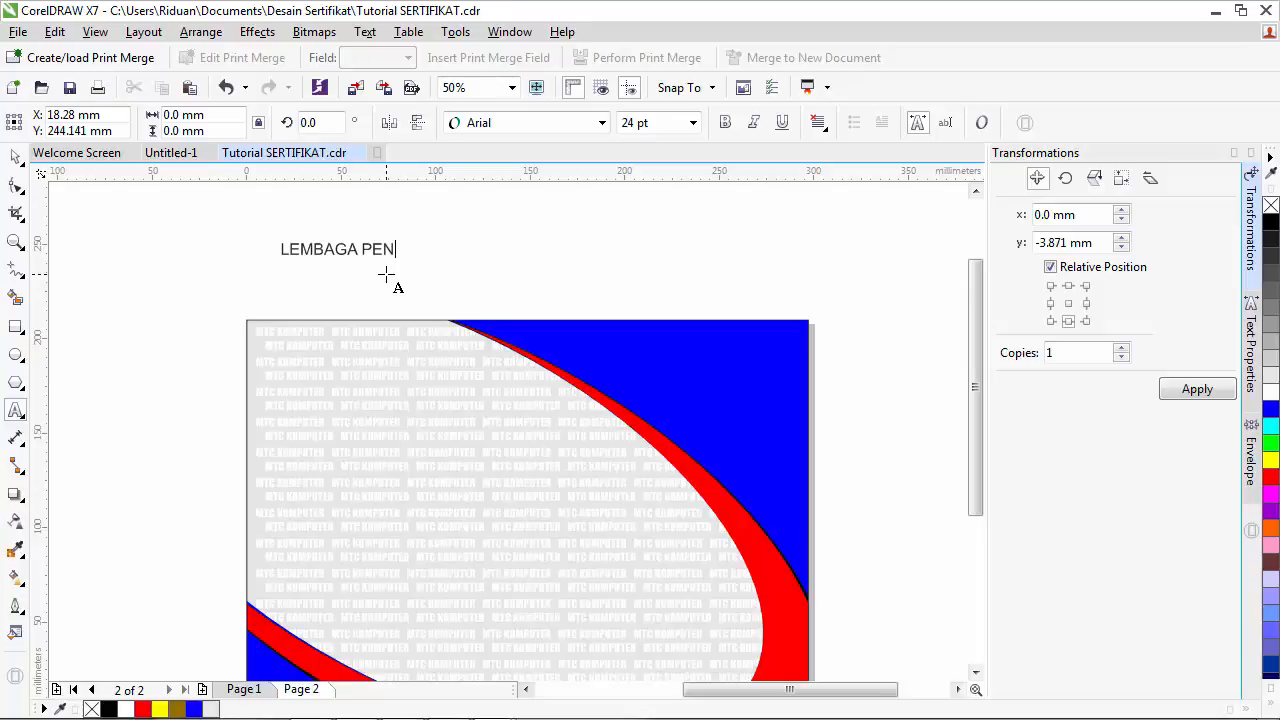
text(PENDIDIKAN DAN KETERAMPILAN)
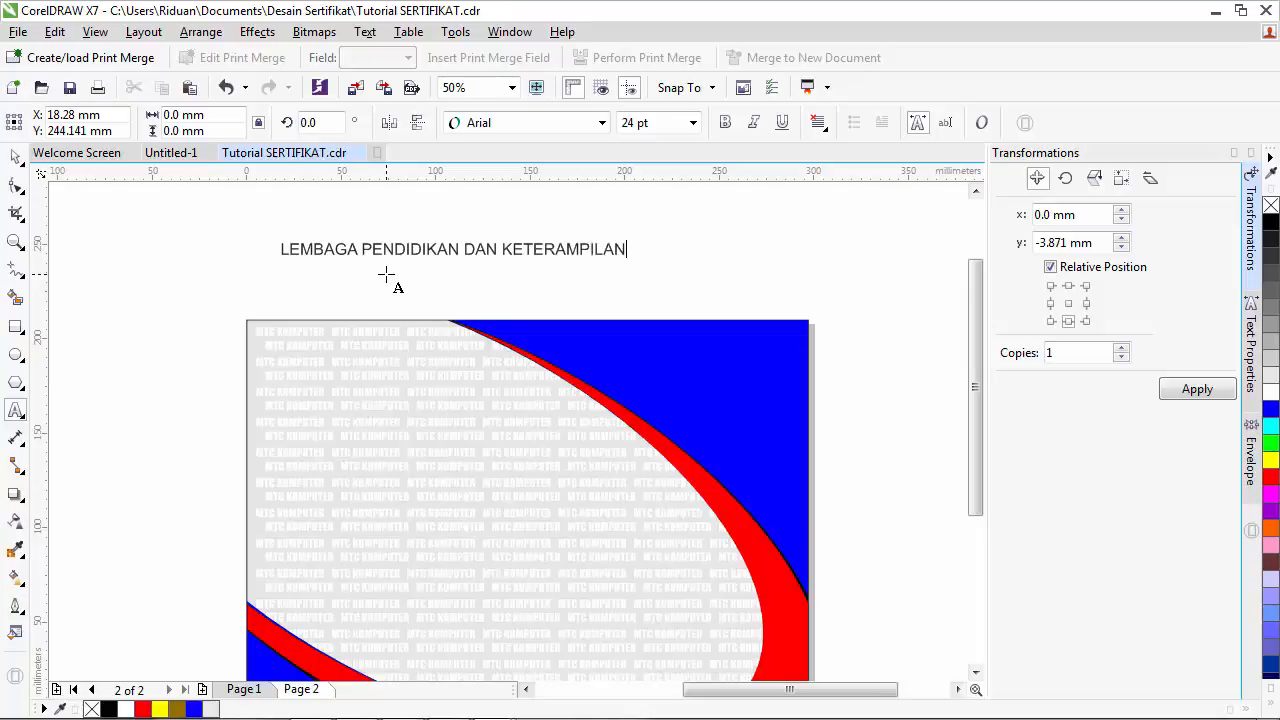
click(309, 289)
text(MTC)
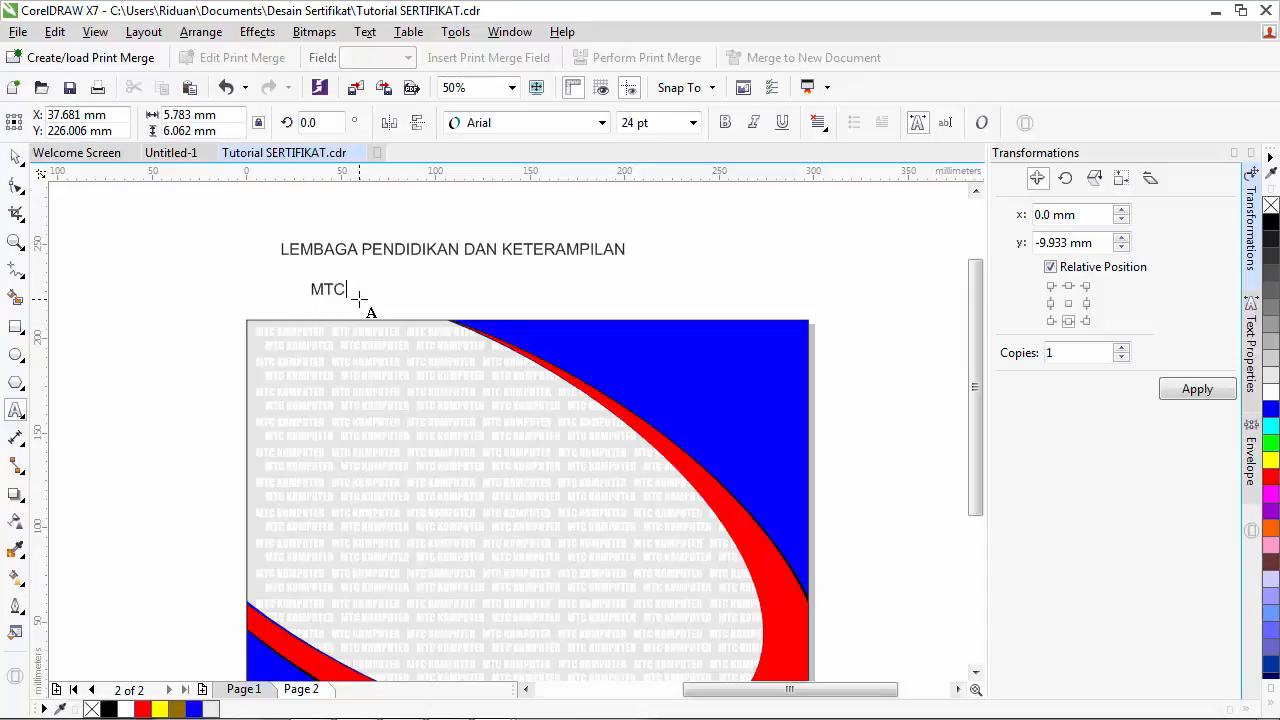
text( KOMPUTER)
key(Escape)
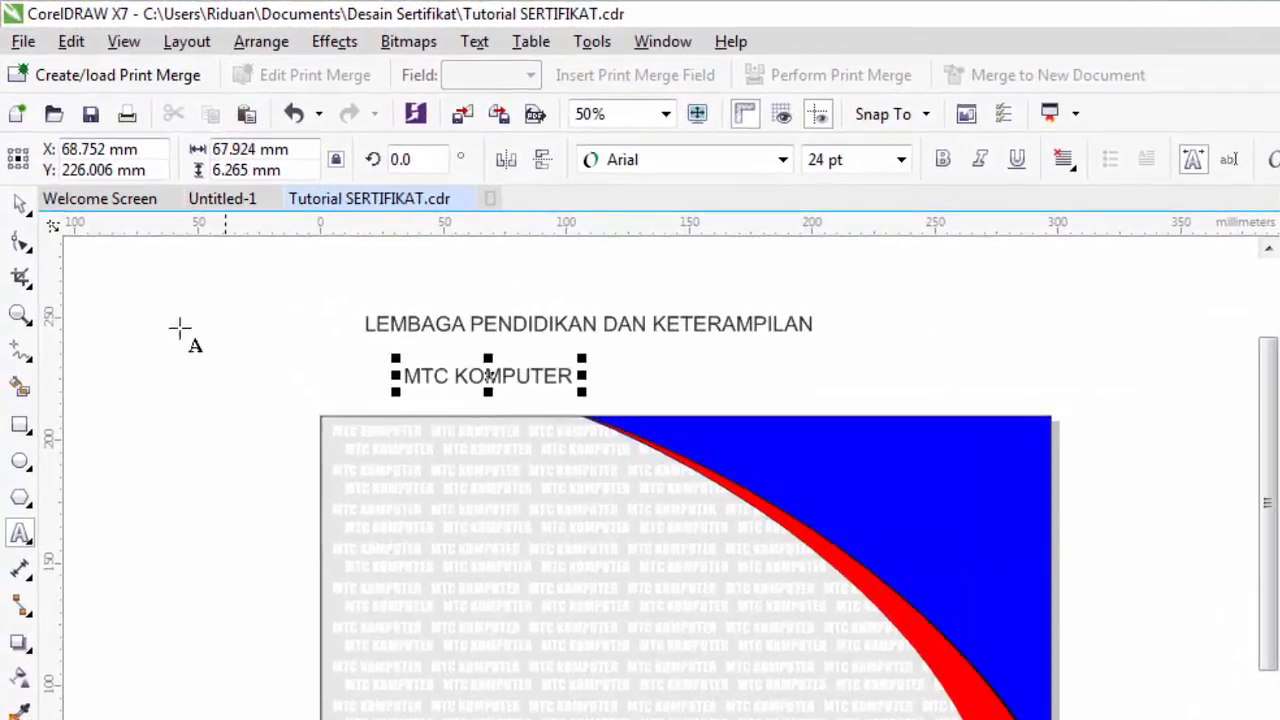
- Set both new text lines in the Impact font
click(20, 203)
drag(316, 270, 885, 397)
click(783, 160)
click(740, 218)
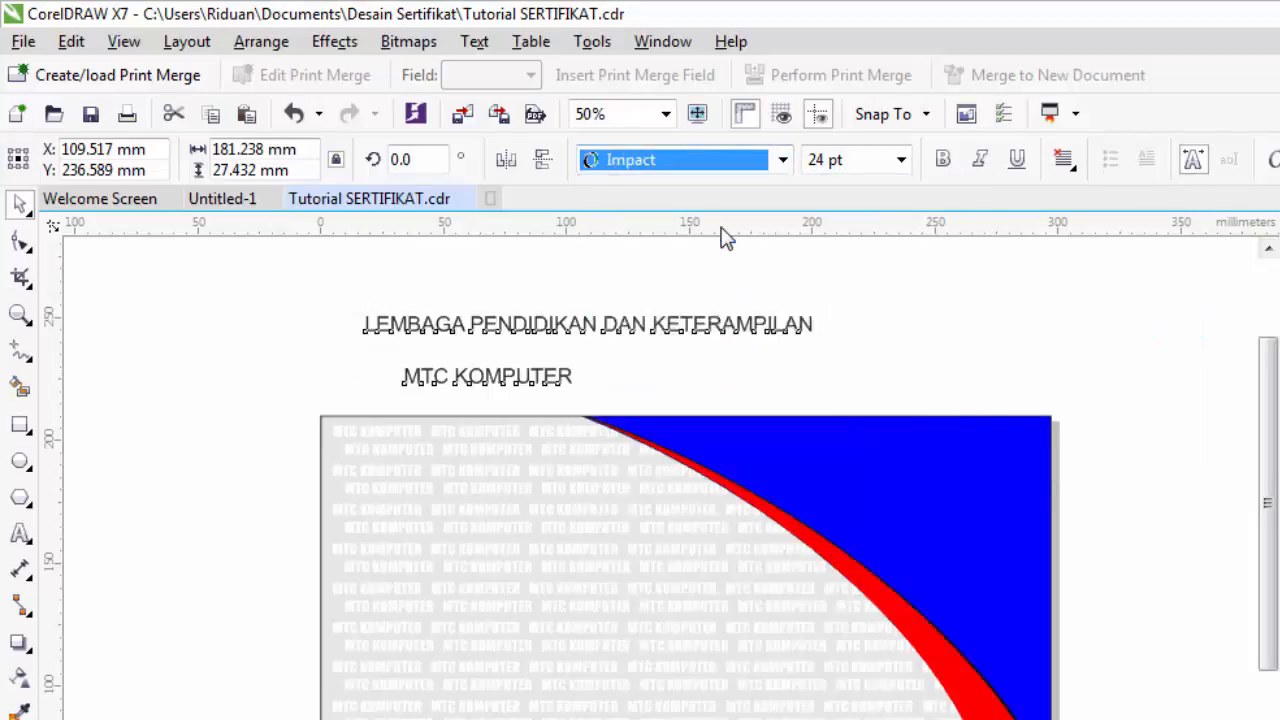
- Move the heading to the page's top-left and place an enlarged MTC KOMPUTER below it
click(770, 367)
click(517, 388)
click(590, 327)
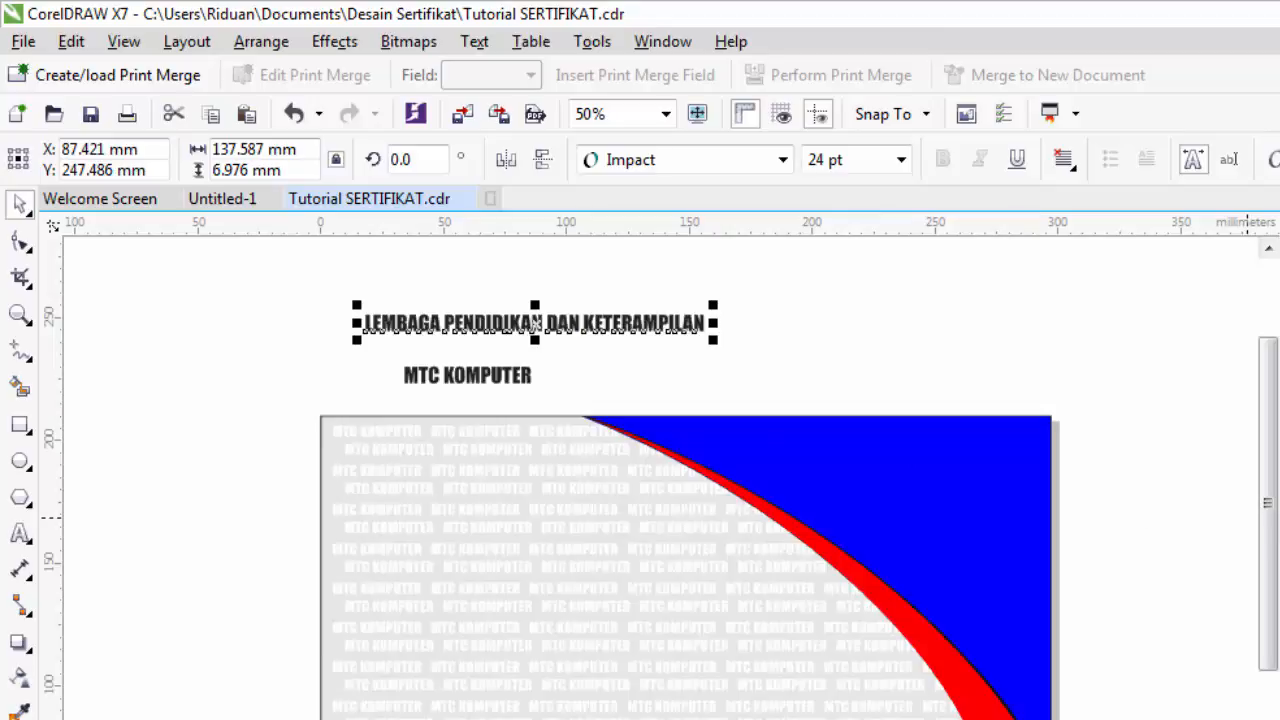
drag(530, 328, 533, 448)
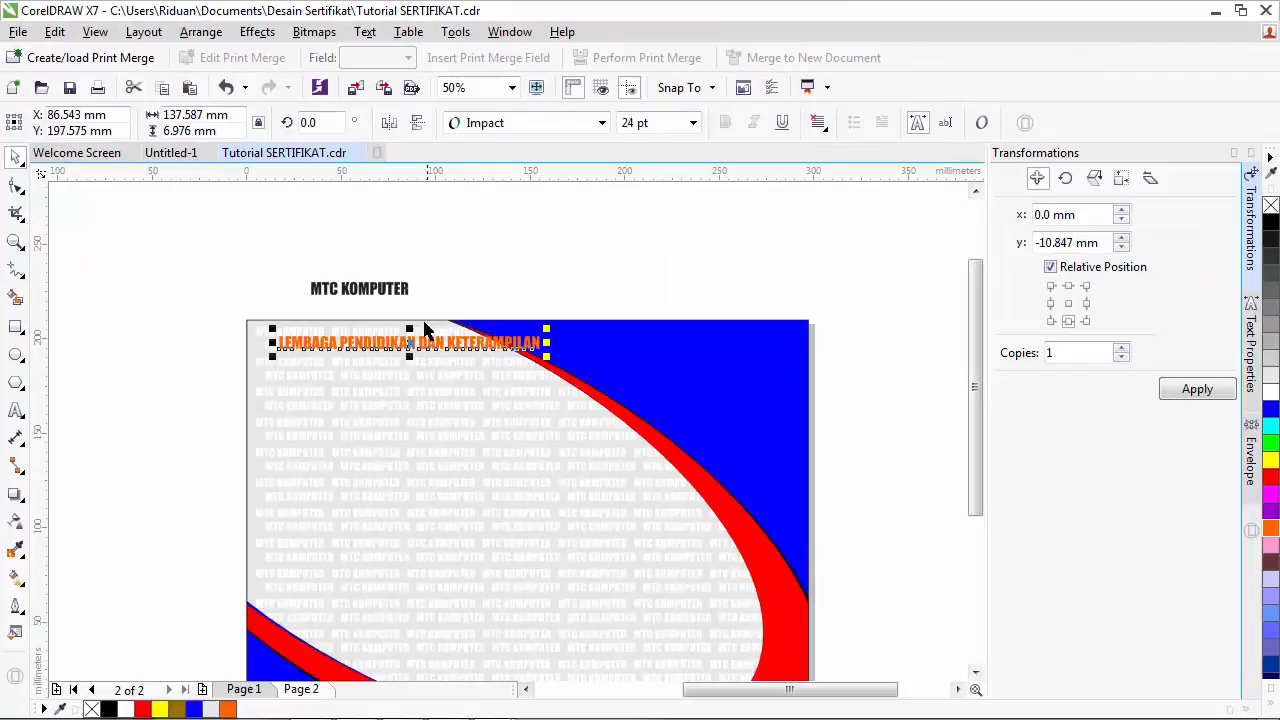
click(392, 292)
drag(415, 276, 554, 229)
drag(425, 278, 393, 373)
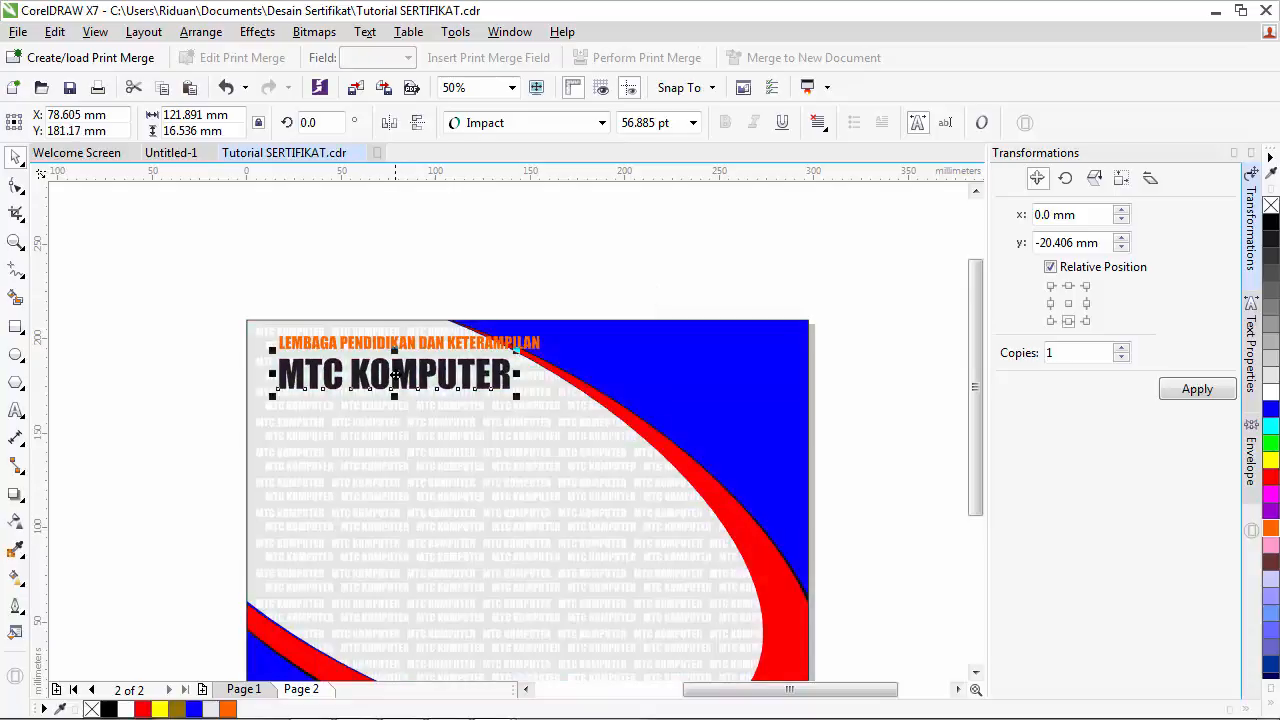
- Zoom in on the title and colour the word MTC red
click(250, 690)
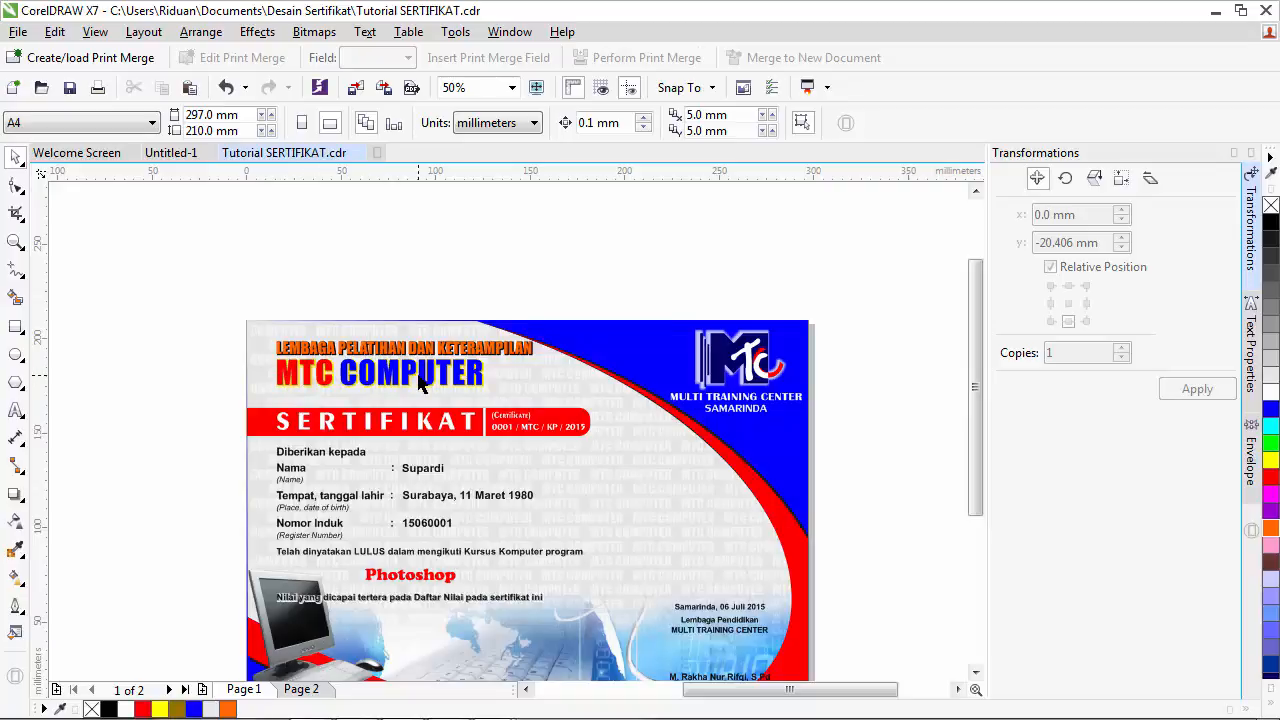
click(300, 689)
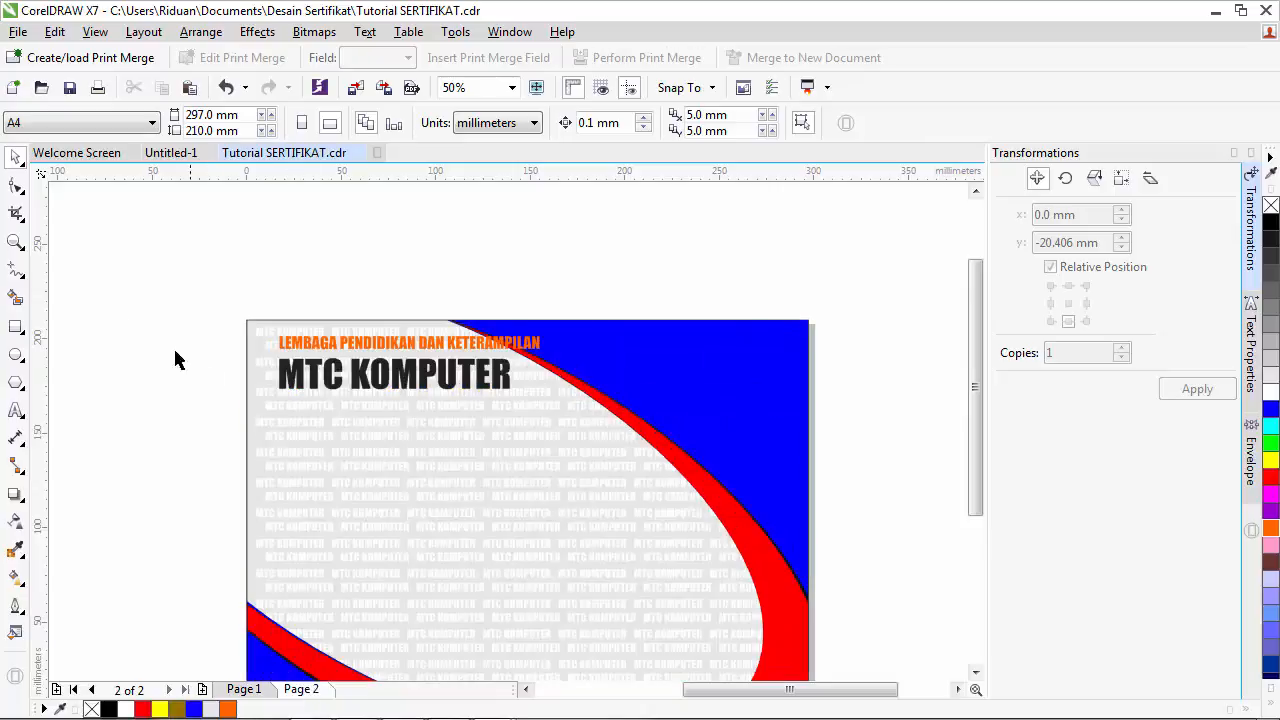
click(16, 242)
drag(180, 276, 607, 474)
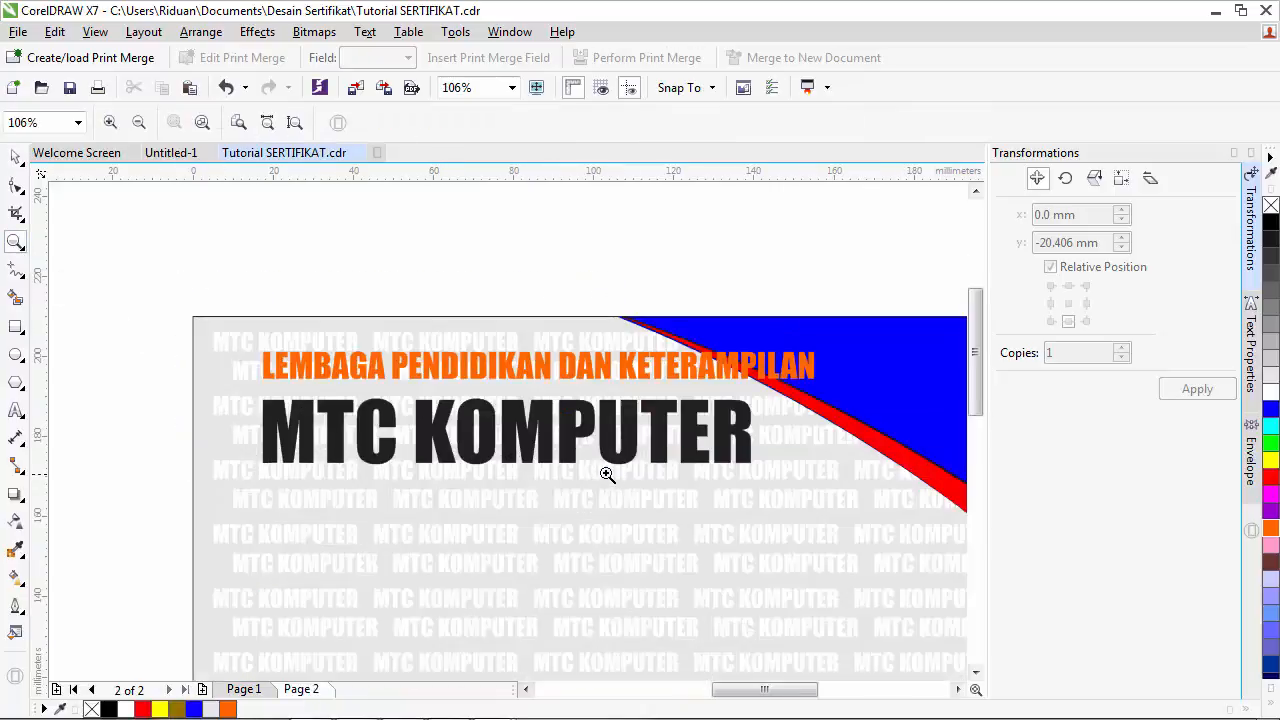
click(16, 158)
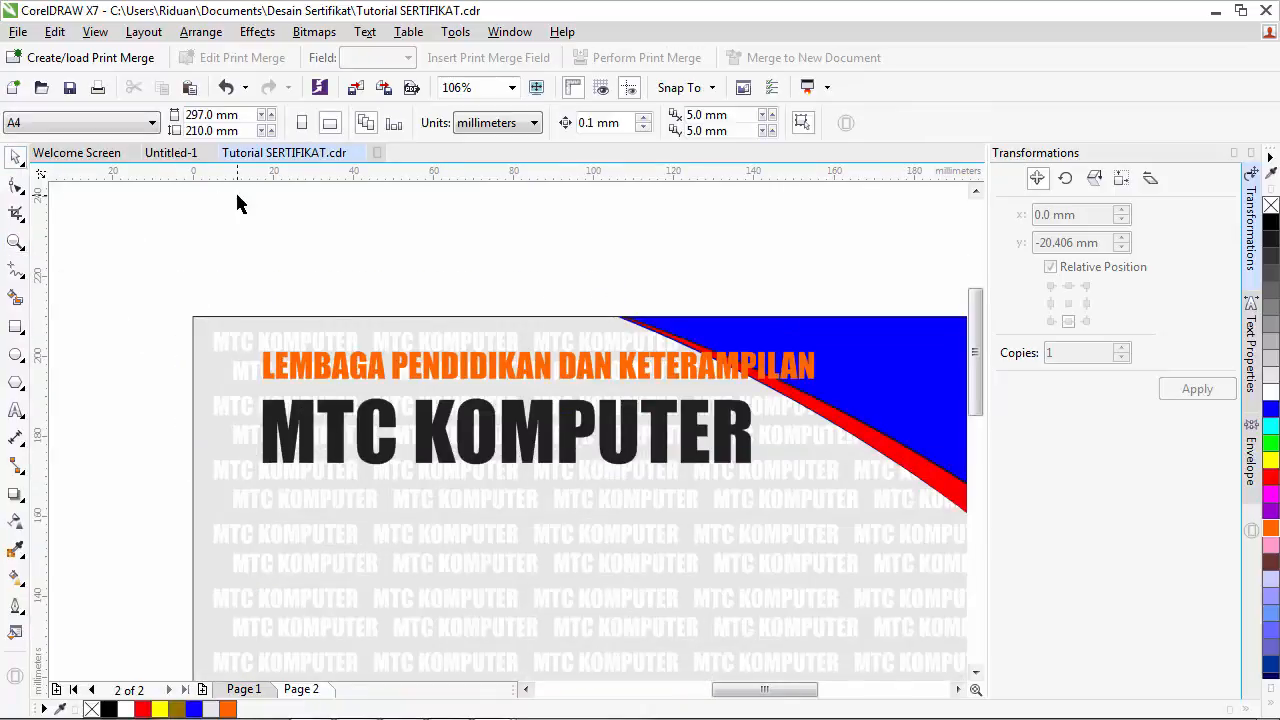
click(370, 430)
click(16, 410)
click(323, 432)
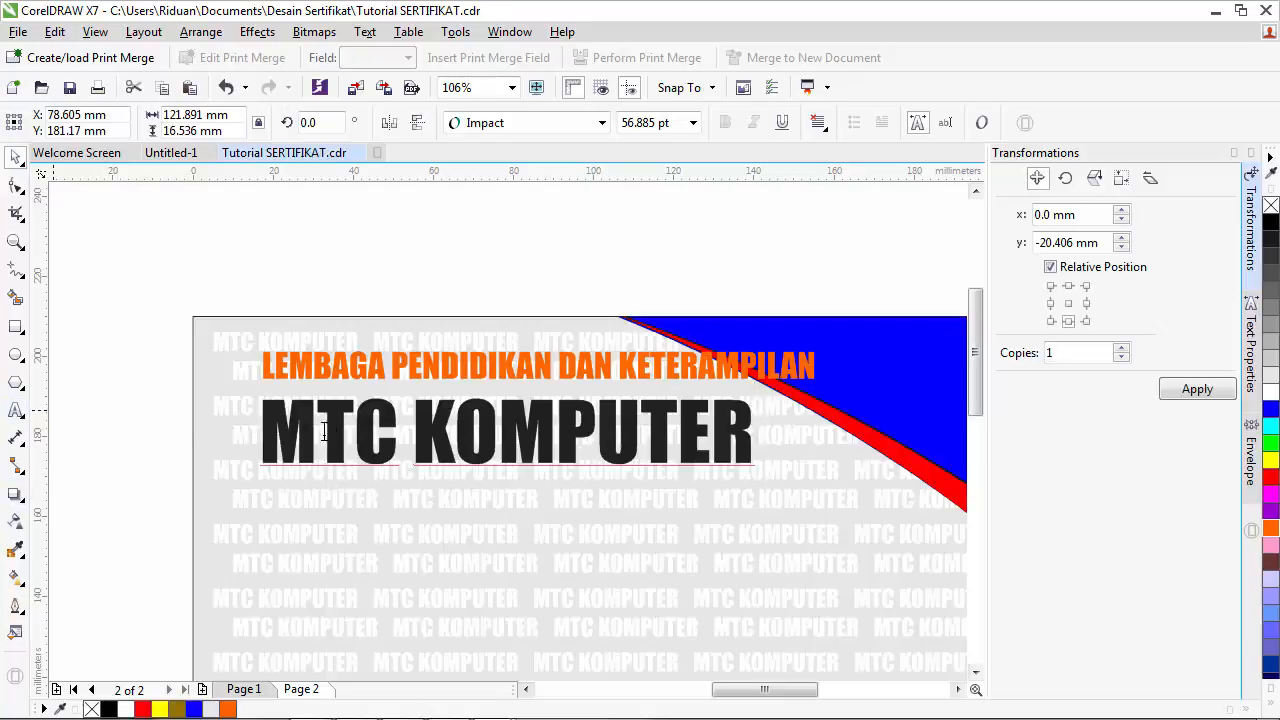
double_click(385, 430)
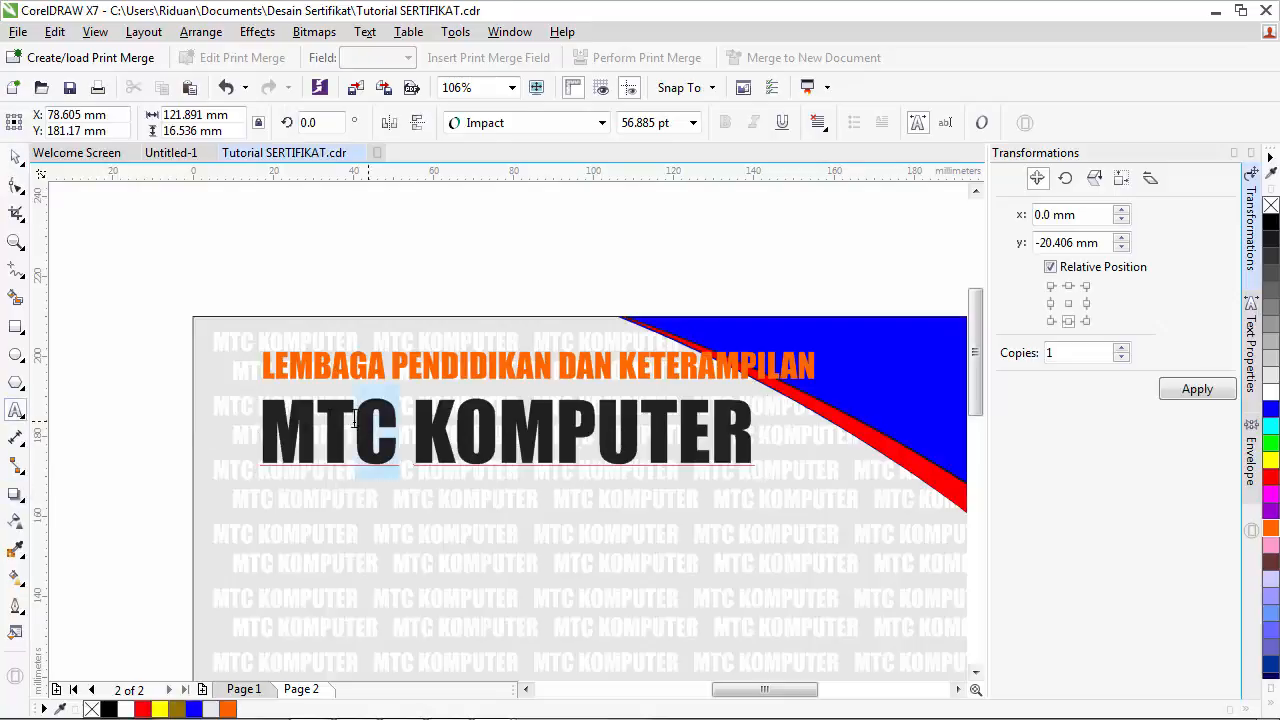
click(1270, 477)
- Colour the word KOMPUTER blue and deselect the title
drag(419, 424, 800, 424)
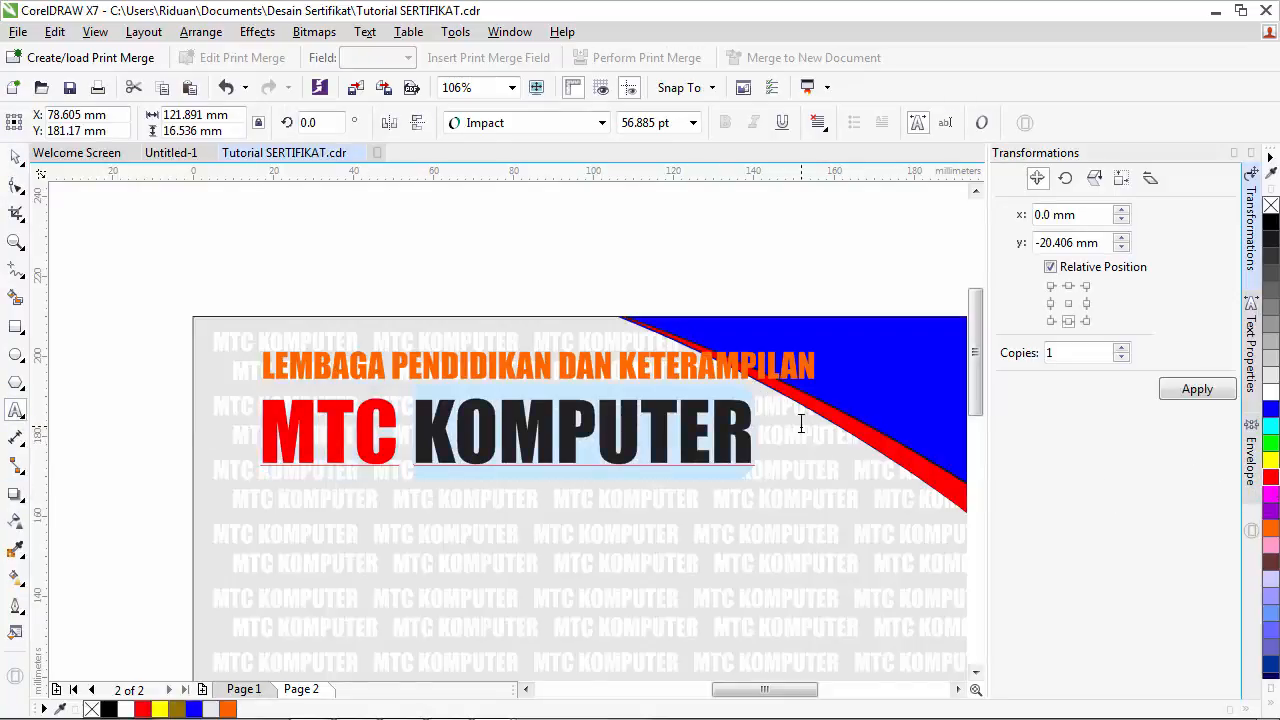
click(1270, 409)
click(15, 157)
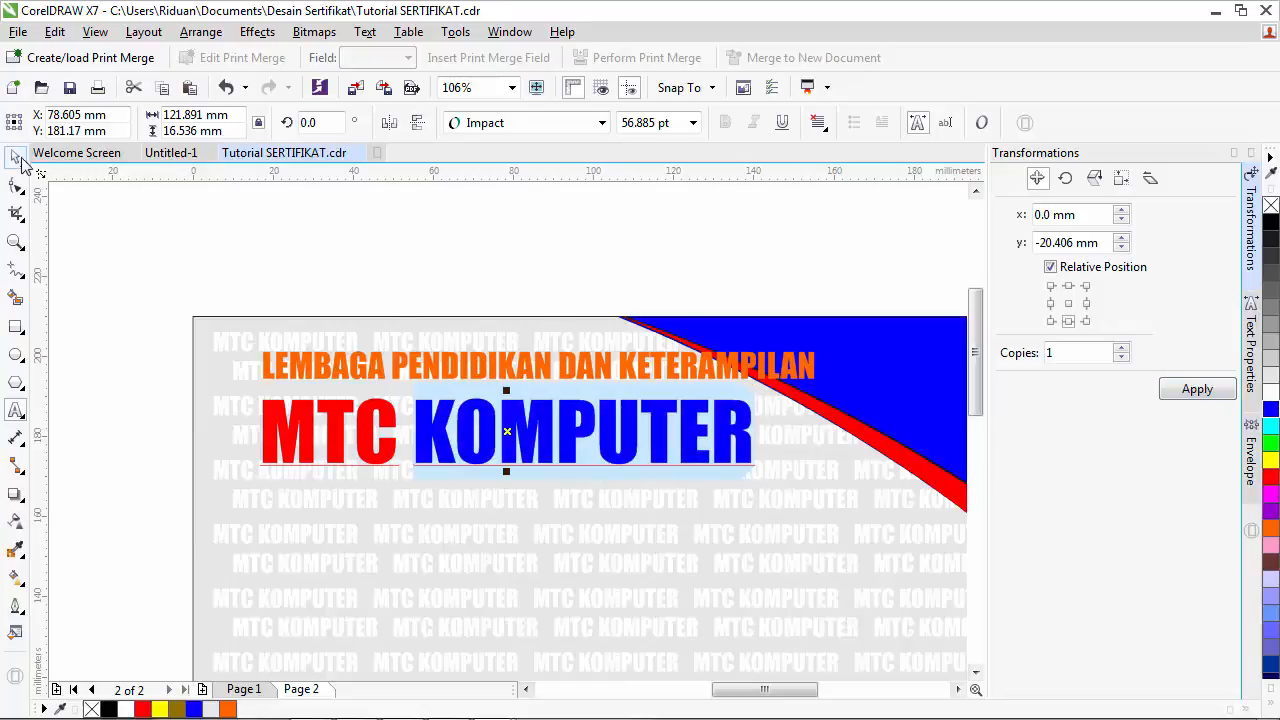
click(168, 228)
scroll(424, 349, up, 3)
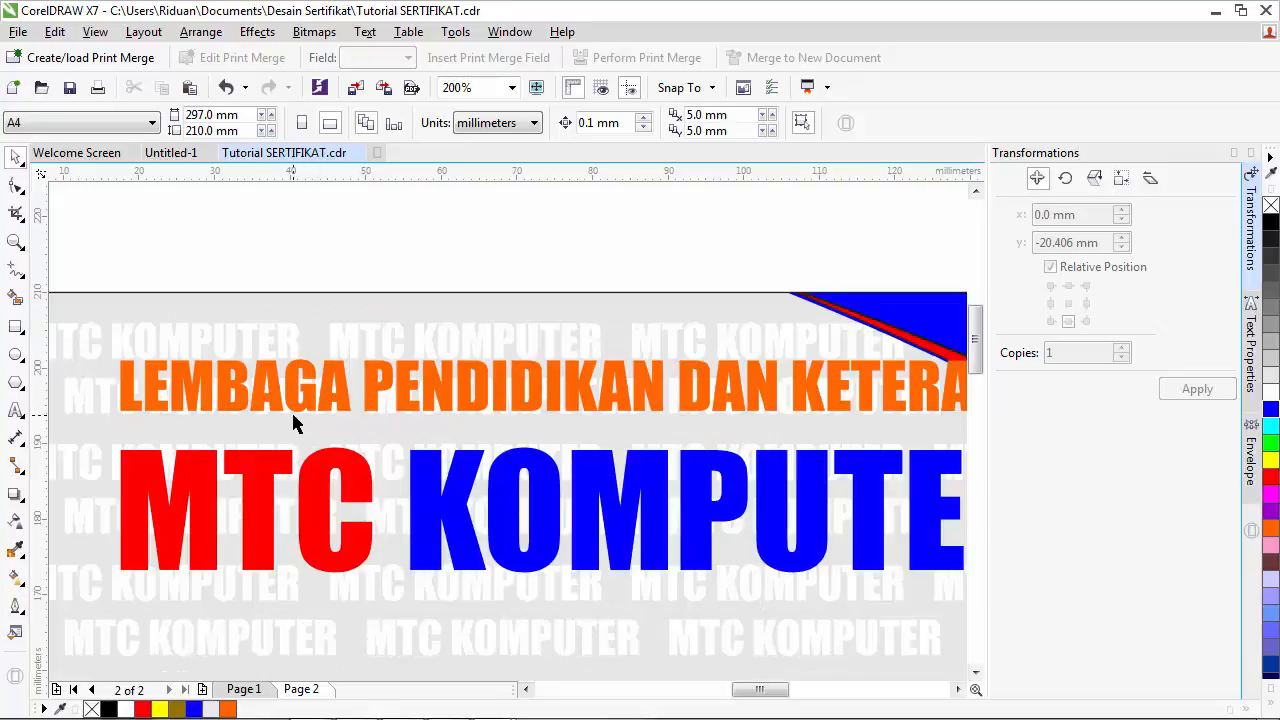
- Give the orange LEMBAGA line a tight outside contour filled black
click(204, 378)
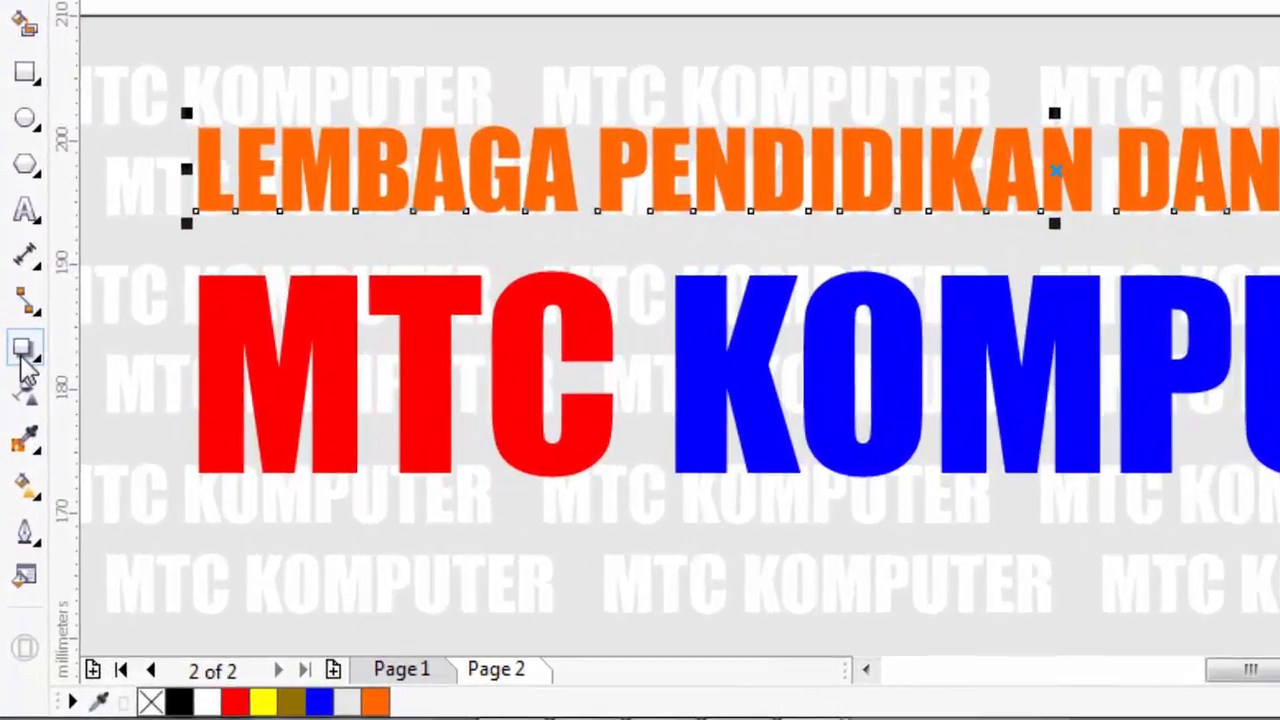
click(17, 497)
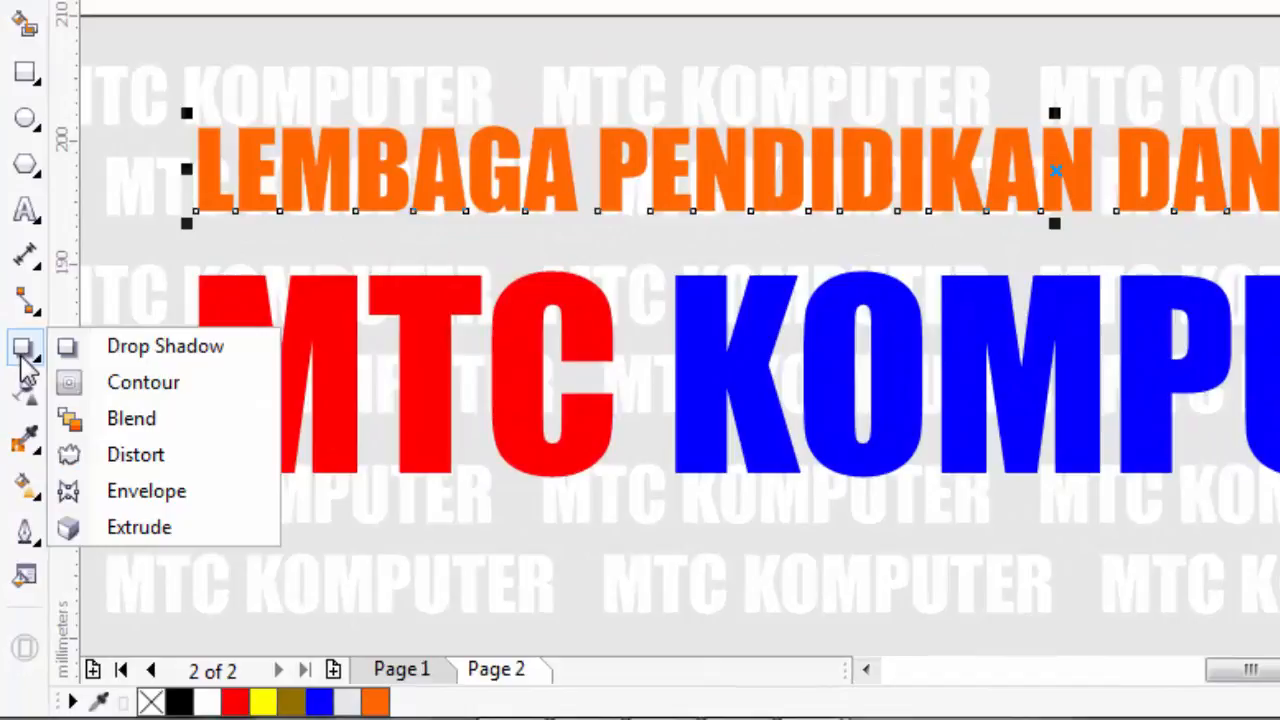
click(140, 383)
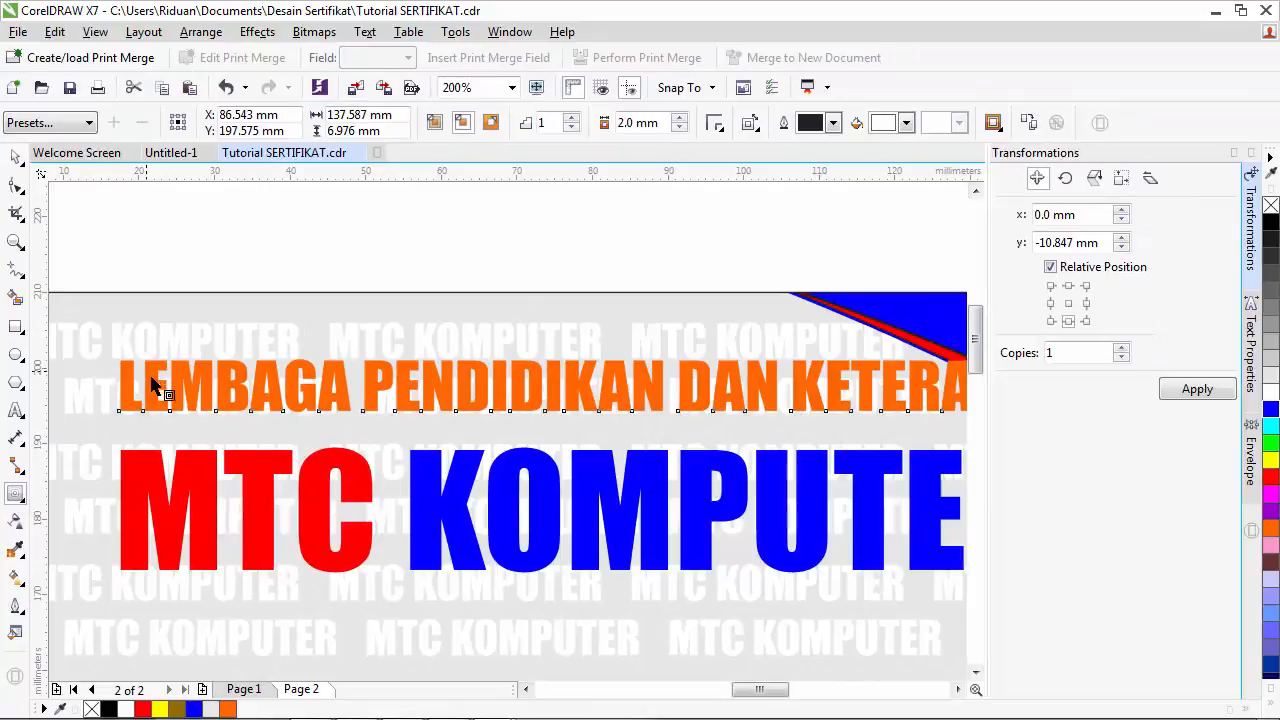
mouse_move(157, 371)
mouse_down()
mouse_move(149, 351)
mouse_move(157, 360)
mouse_up()
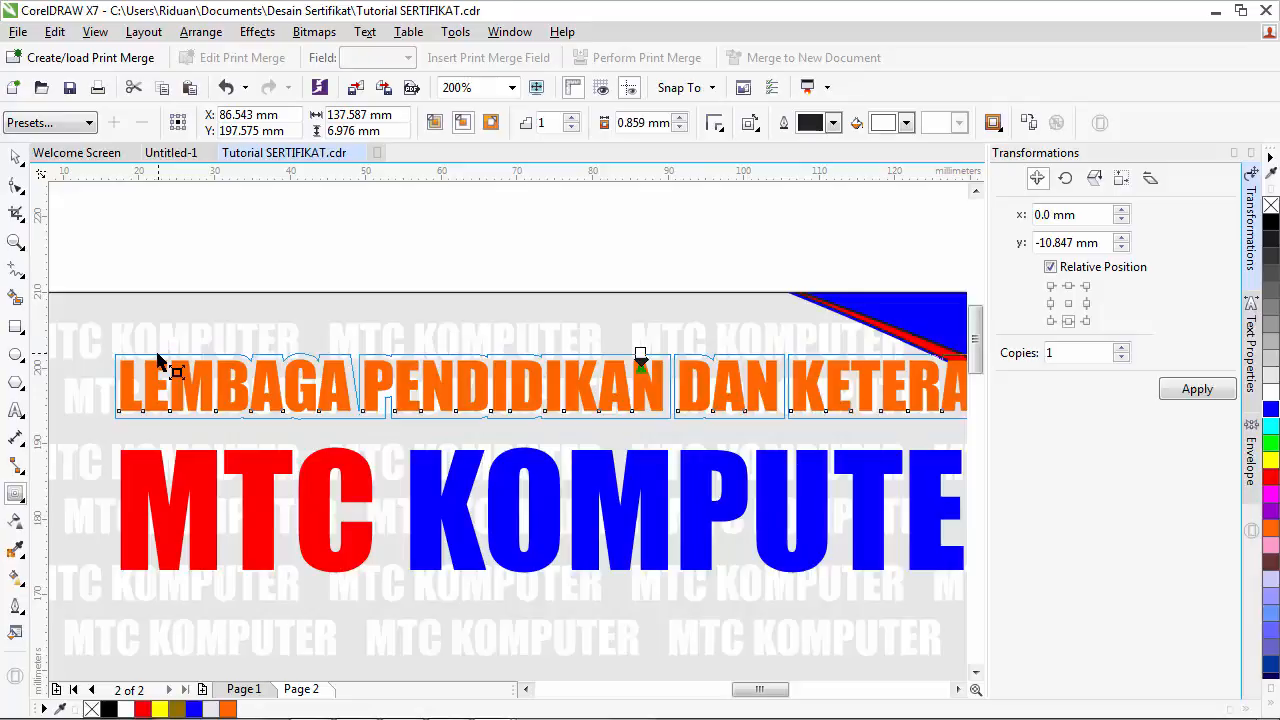
drag(160, 365, 157, 366)
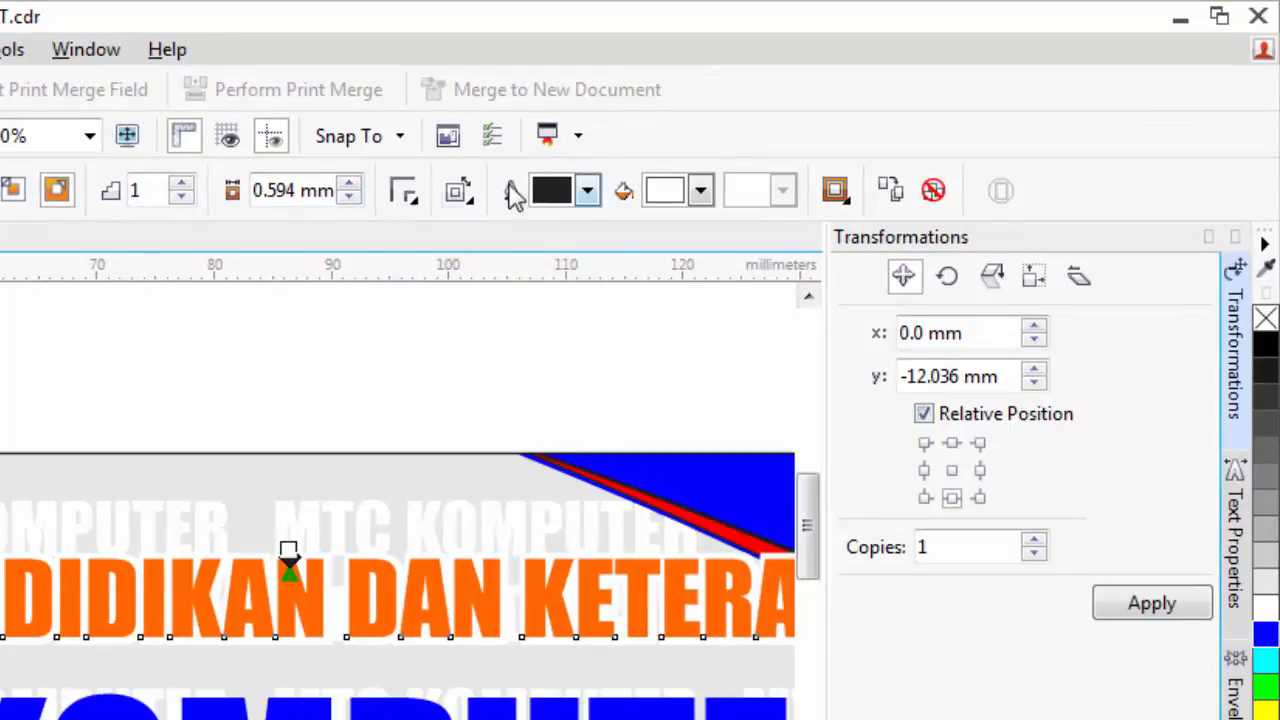
click(700, 190)
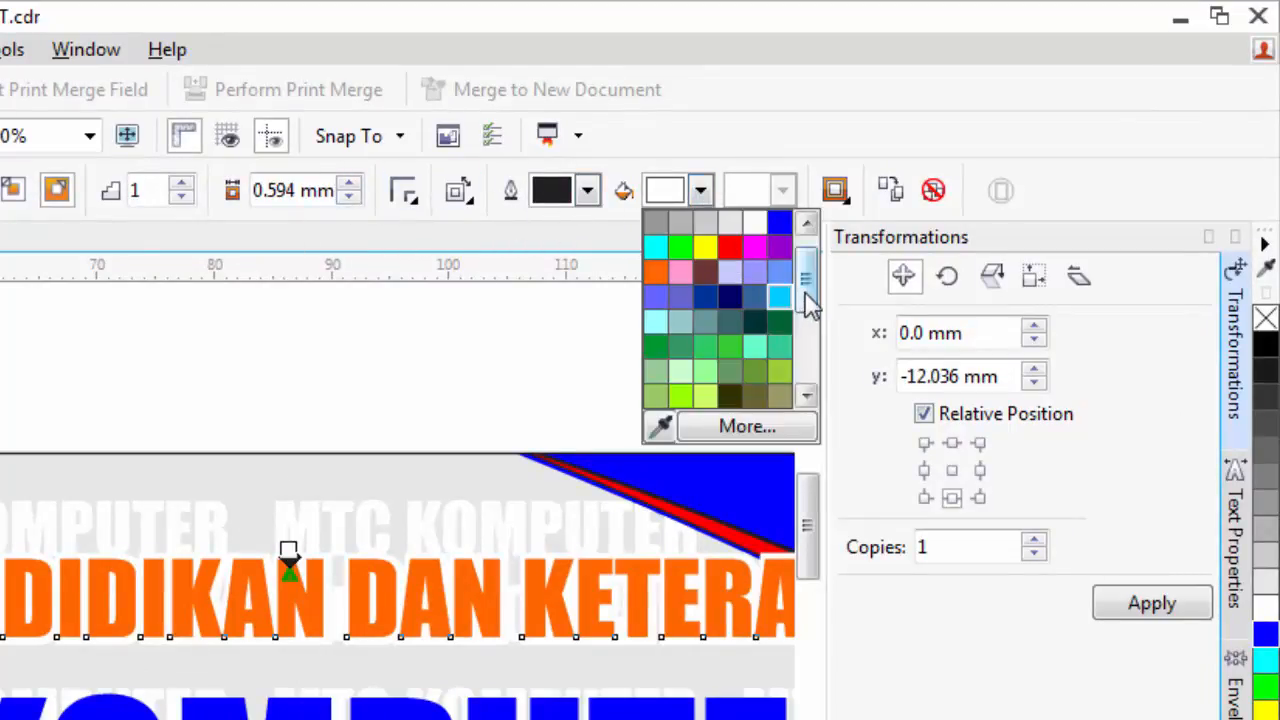
scroll(806, 294, up, 1)
click(656, 220)
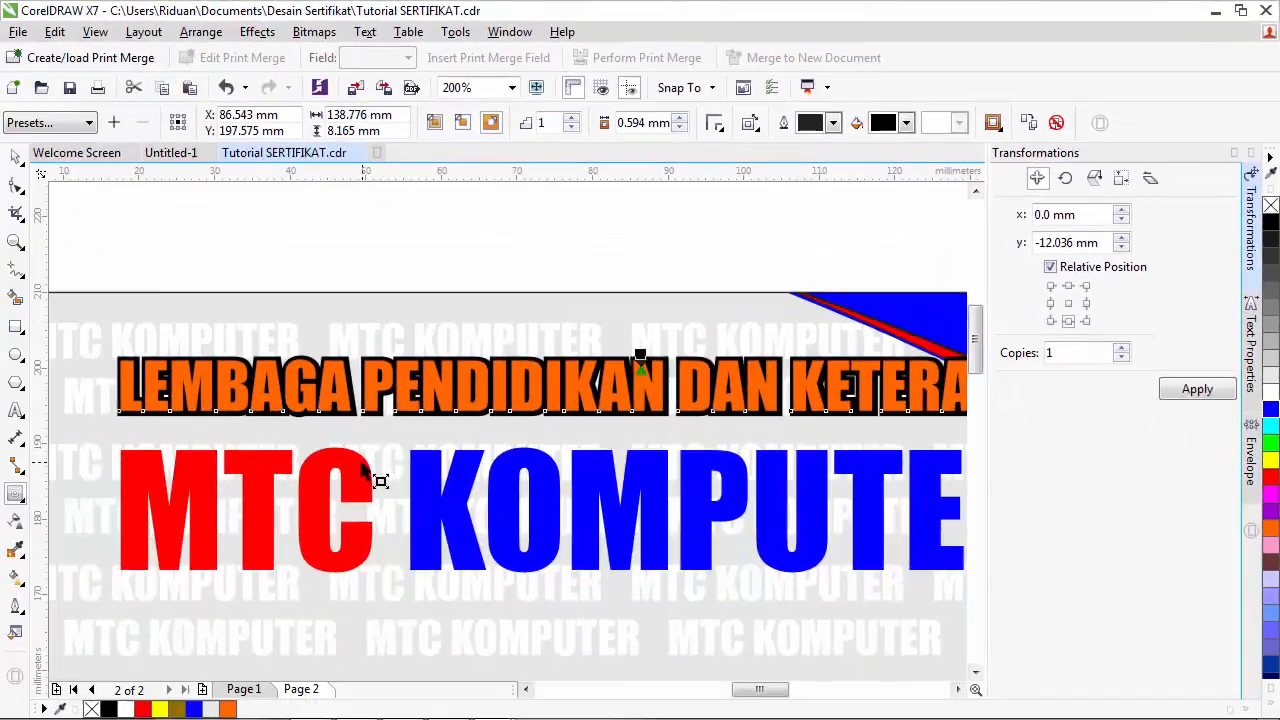
- Apply the same black contour to the MTC KOMPUTER title
click(364, 467)
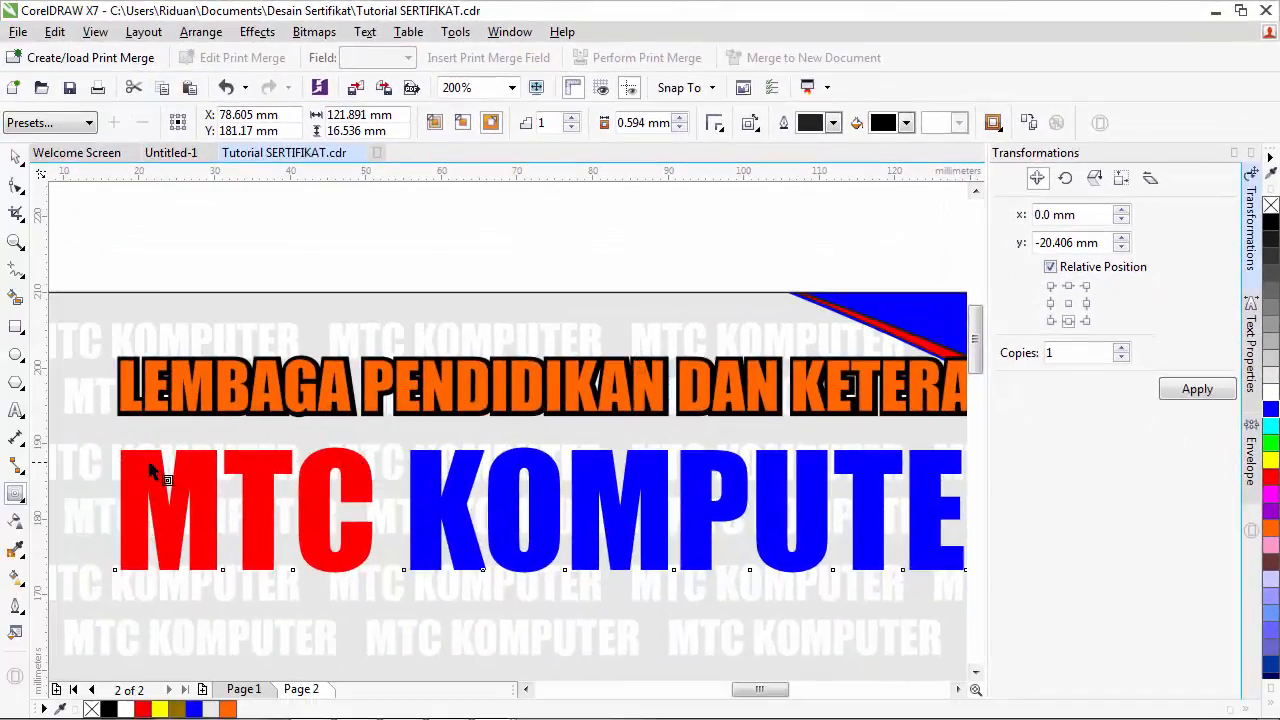
drag(143, 459, 136, 447)
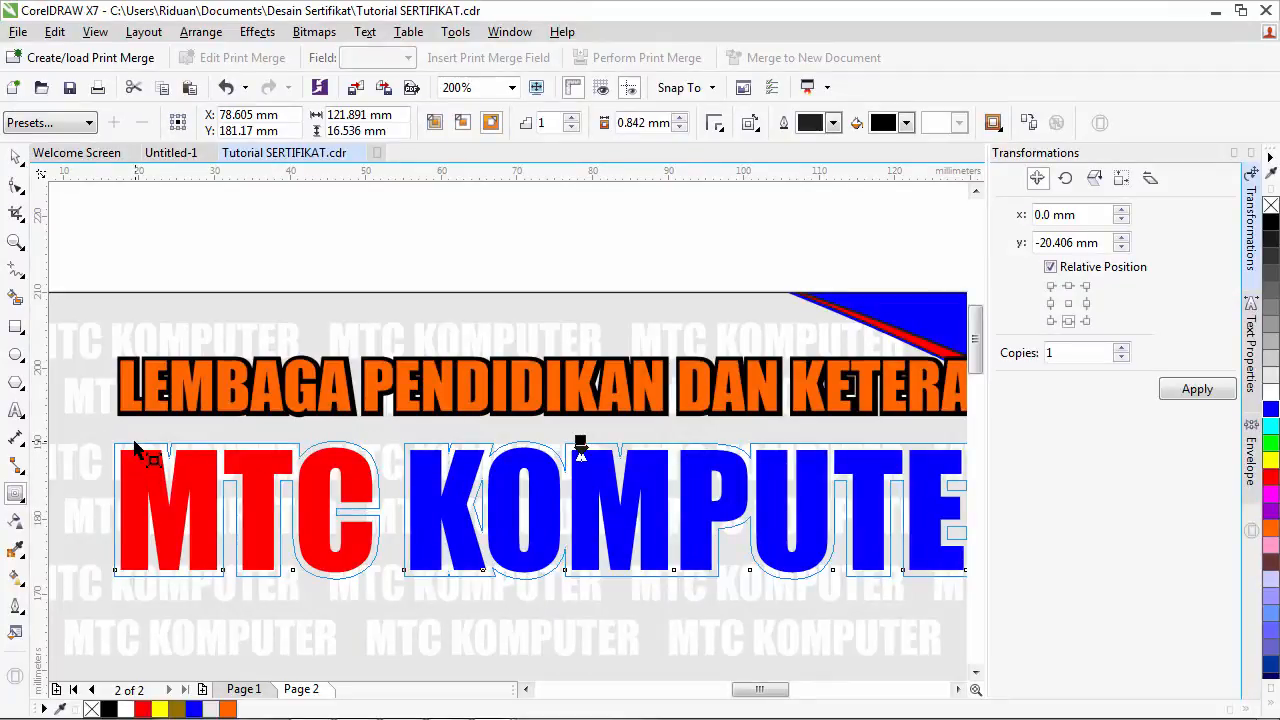
drag(136, 447, 136, 447)
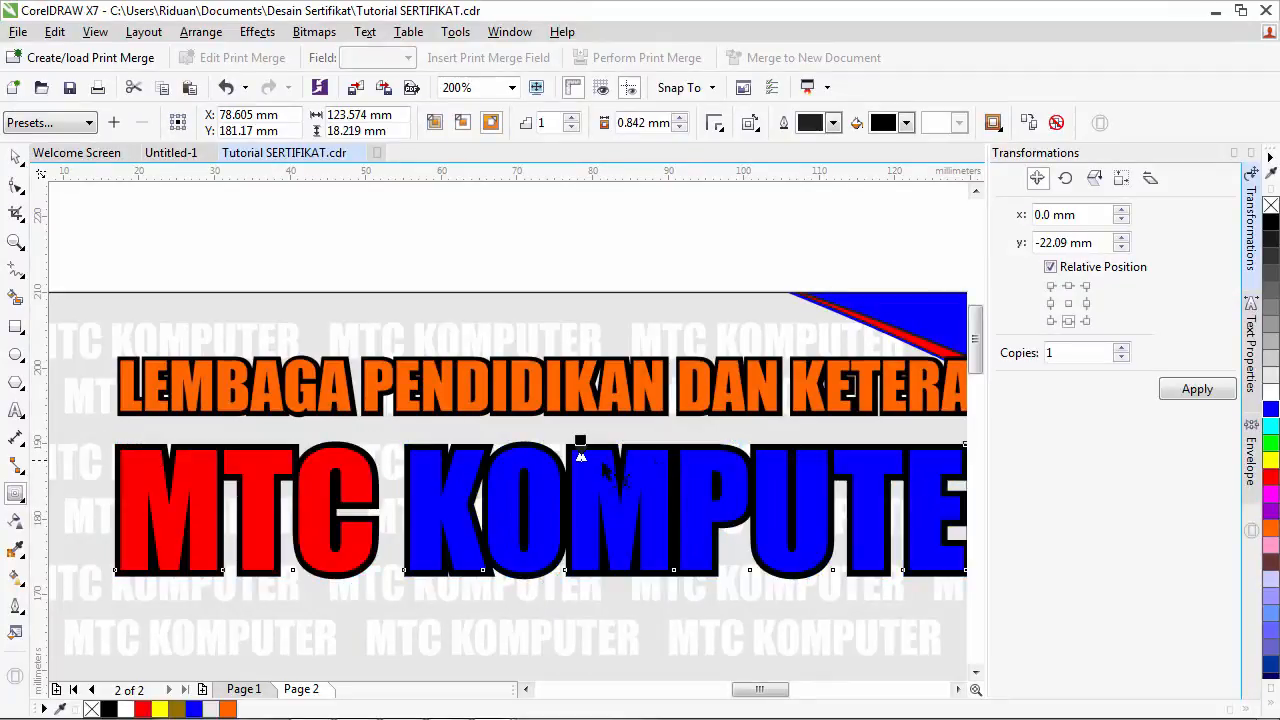
scroll(655, 485, down, 1)
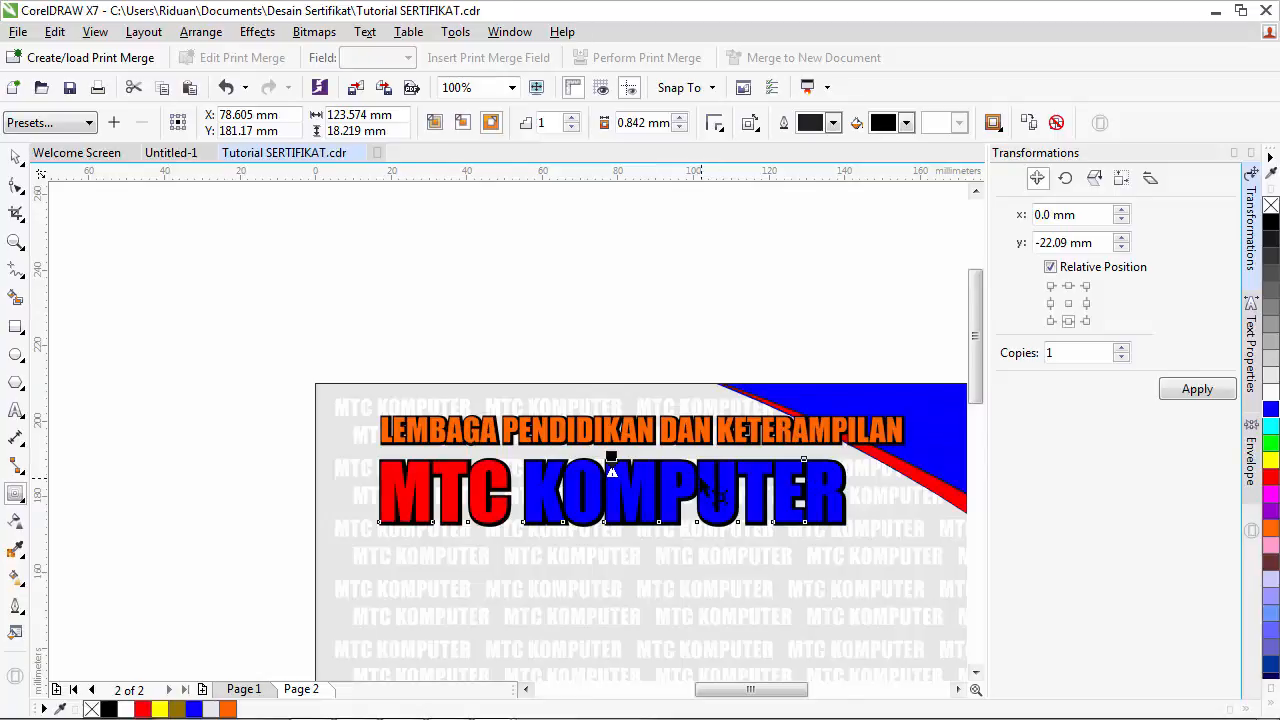
scroll(705, 490, up, 1)
scroll(705, 490, down, 1)
click(961, 691)
drag(979, 352, 979, 379)
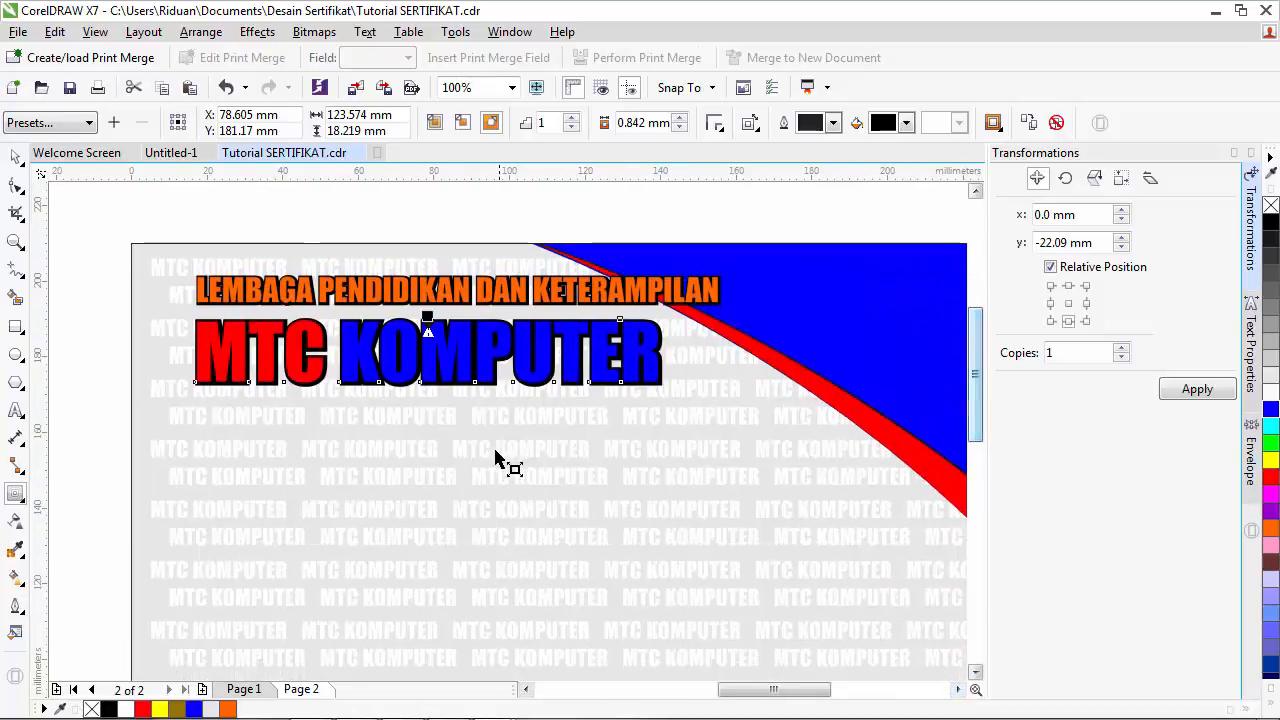
click(243, 689)
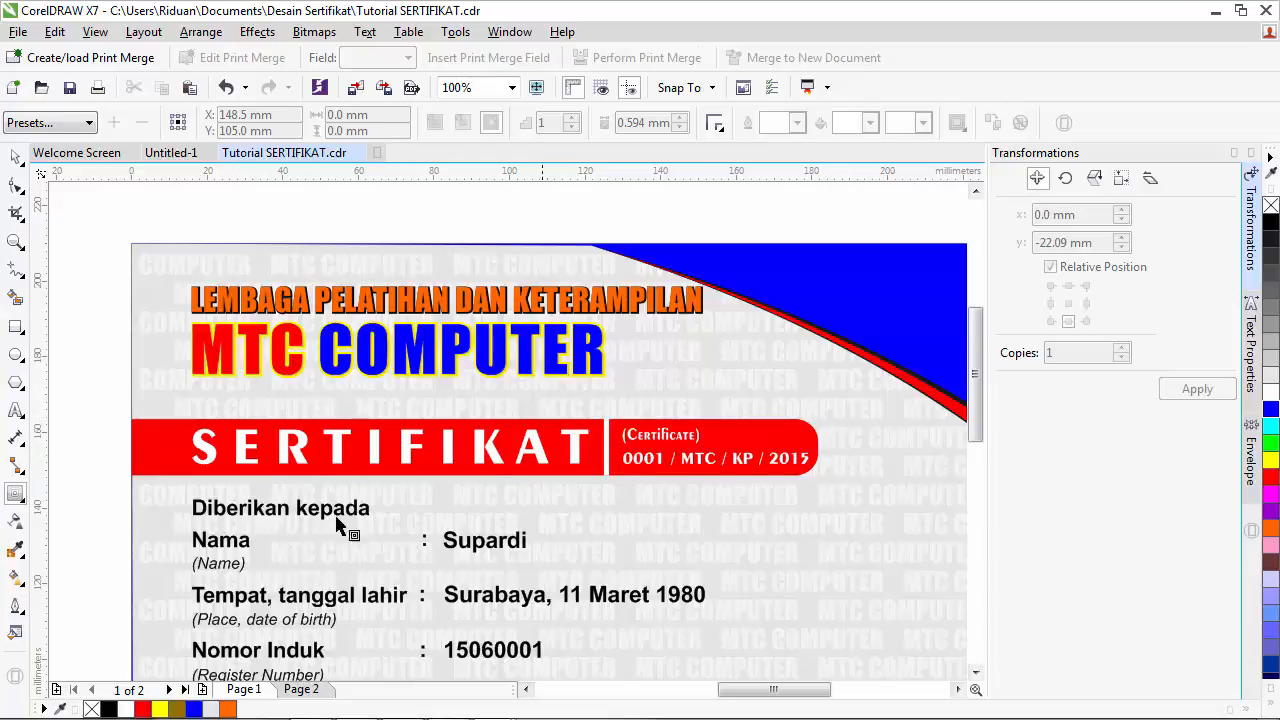
click(312, 690)
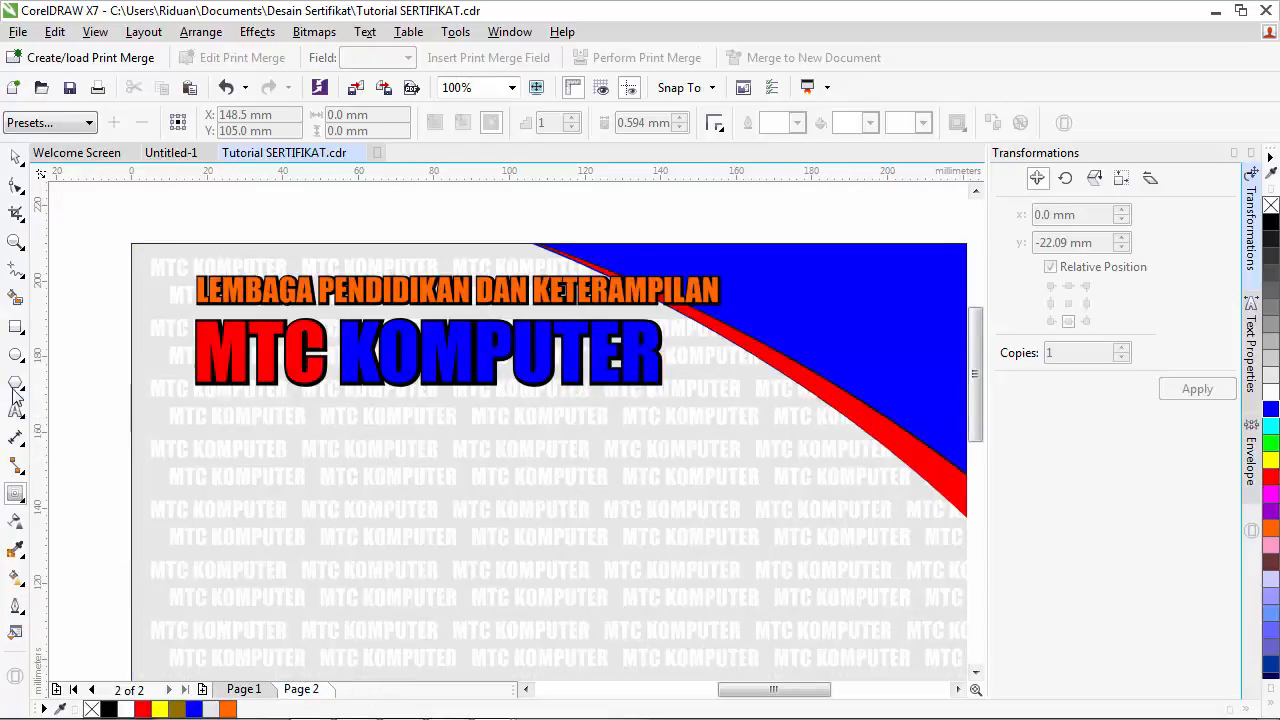
- Draw a wide rectangle below the title starting at the page's left edge
click(16, 327)
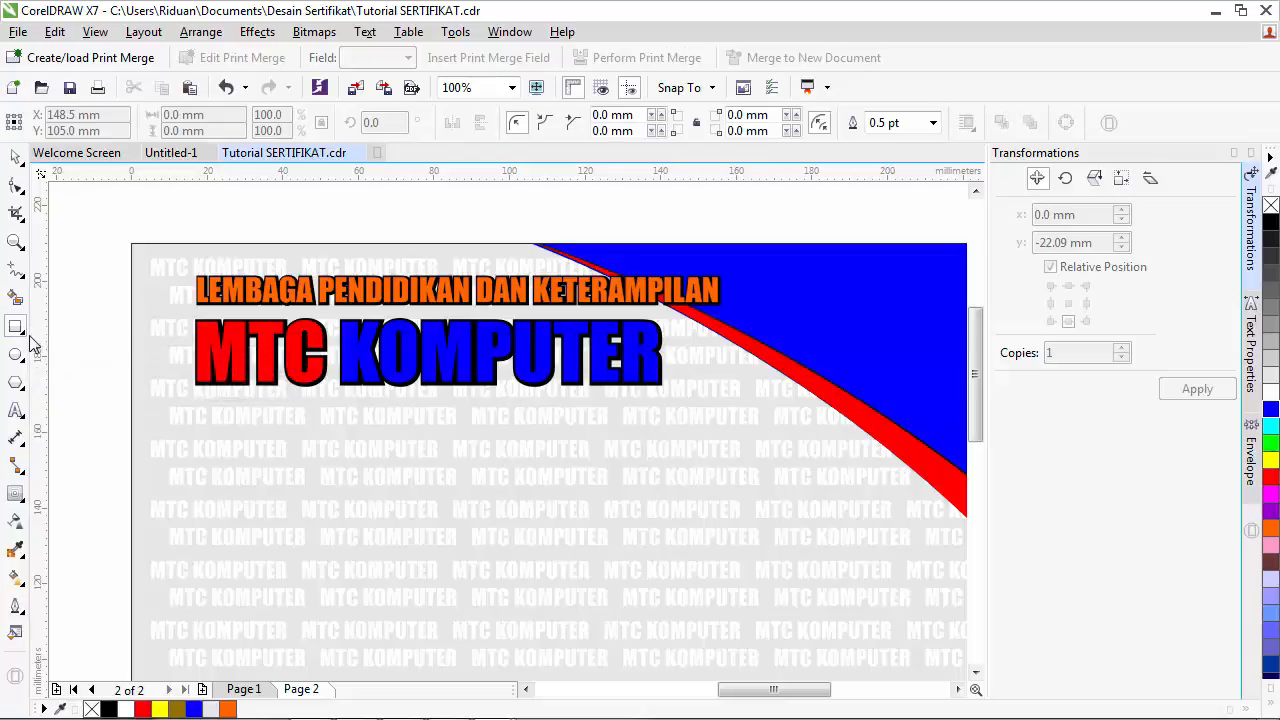
drag(131, 421, 191, 428)
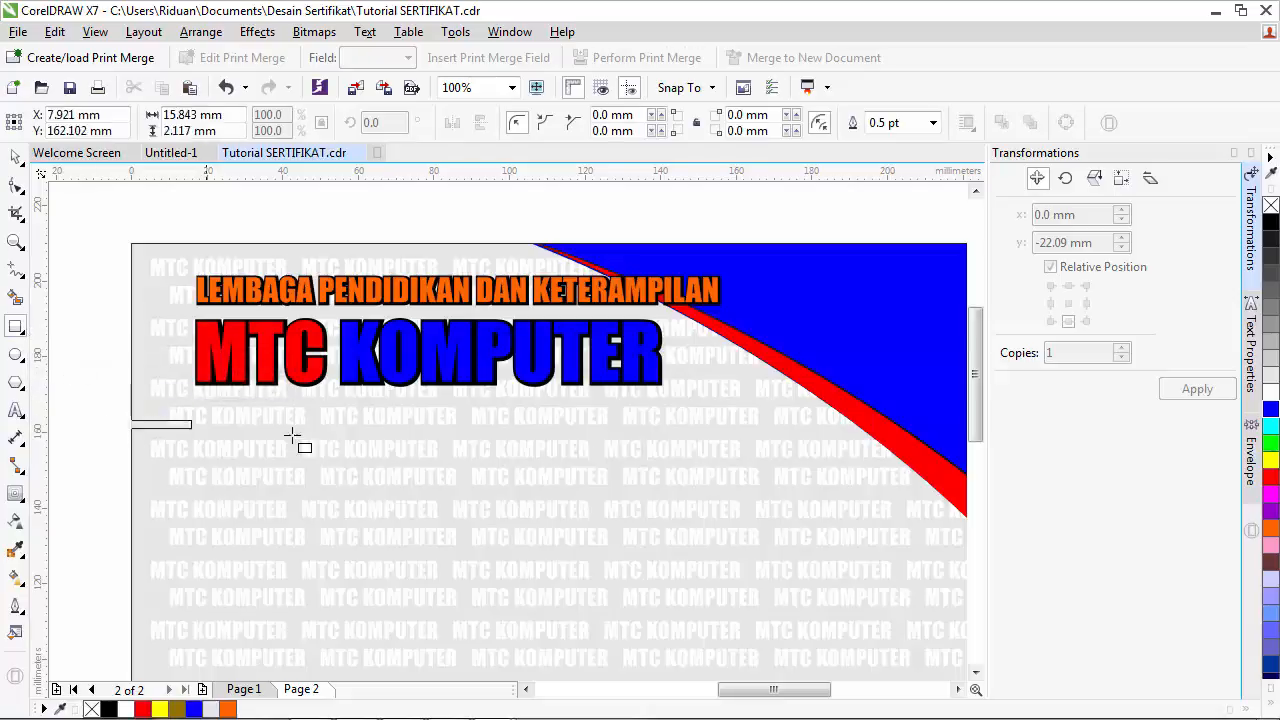
mouse_move(292, 435)
mouse_down()
mouse_move(760, 472)
mouse_move(812, 502)
mouse_move(803, 516)
mouse_move(804, 488)
mouse_up()
click(16, 186)
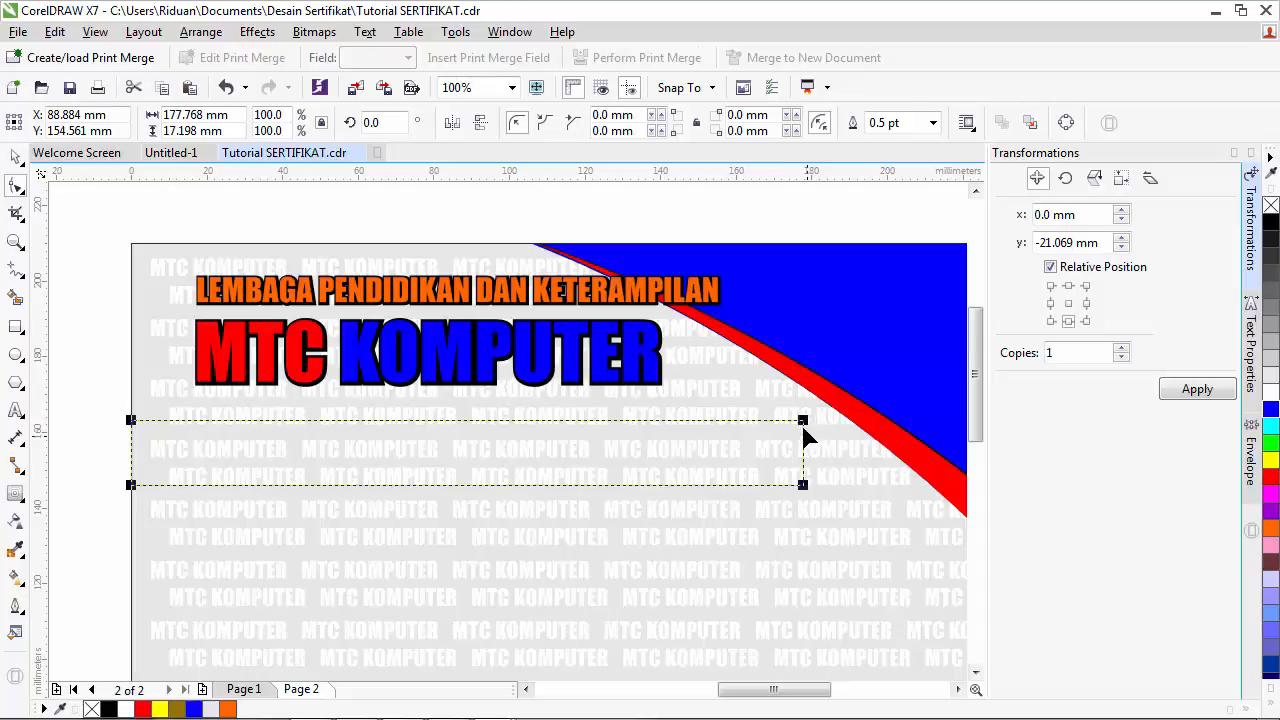
drag(804, 482, 766, 418)
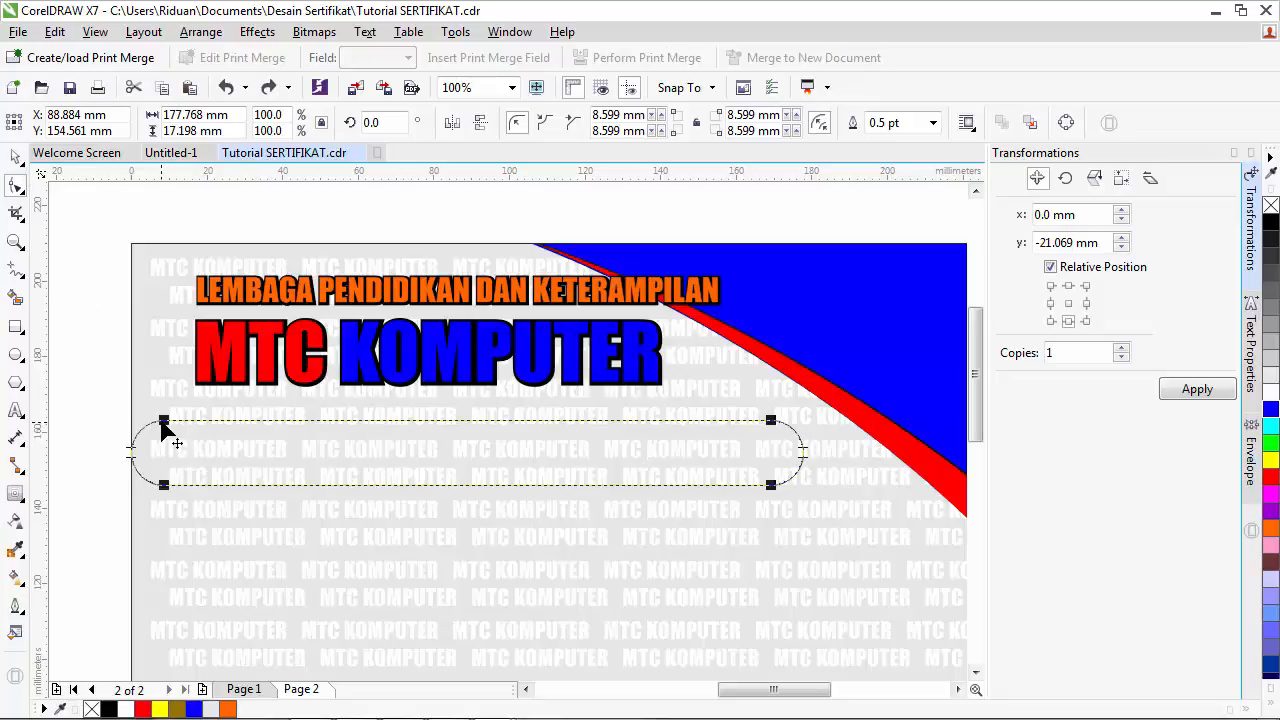
drag(163, 421, 99, 411)
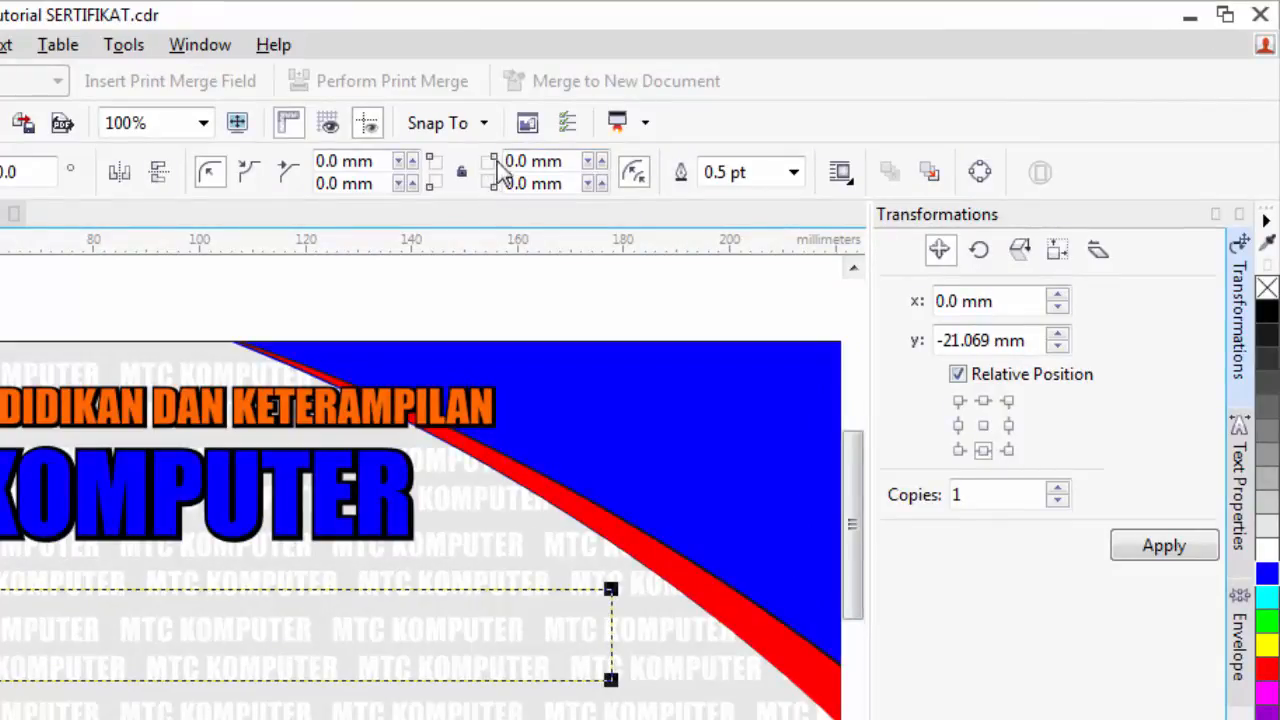
- Round the rectangle's top-right and bottom-right corners to 9 mm and fill it red
double_click(517, 161)
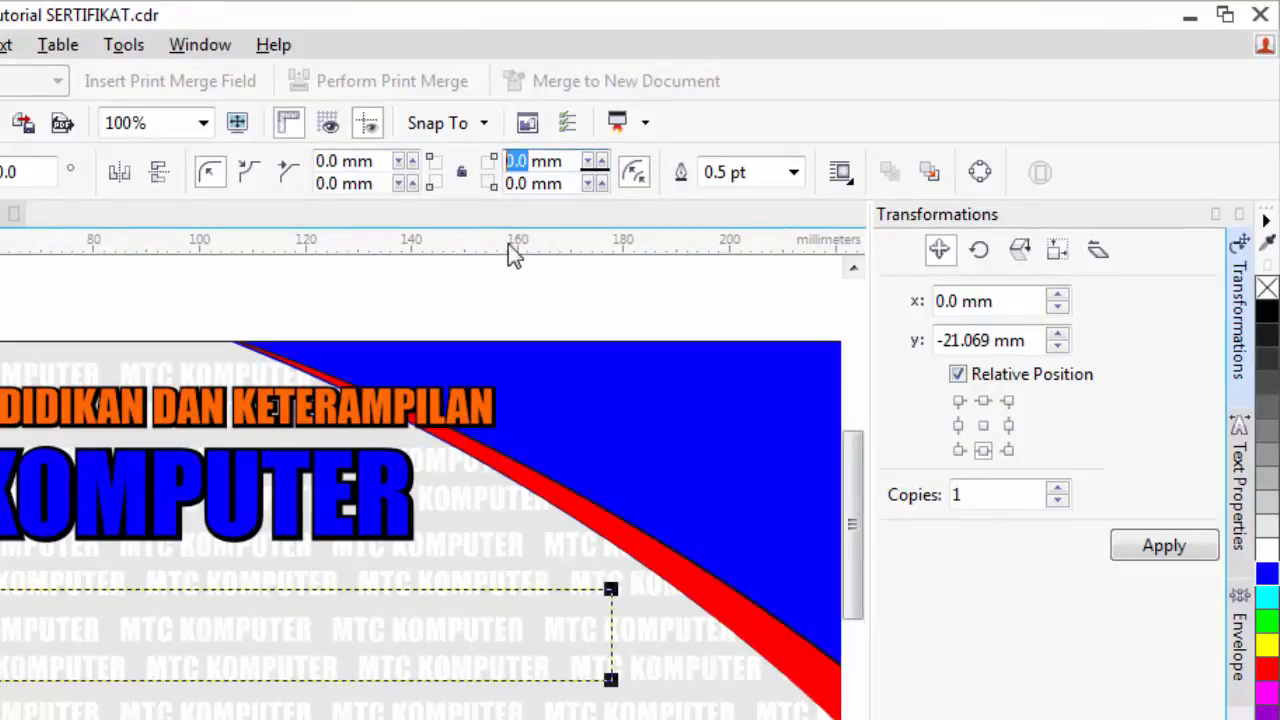
text(9)
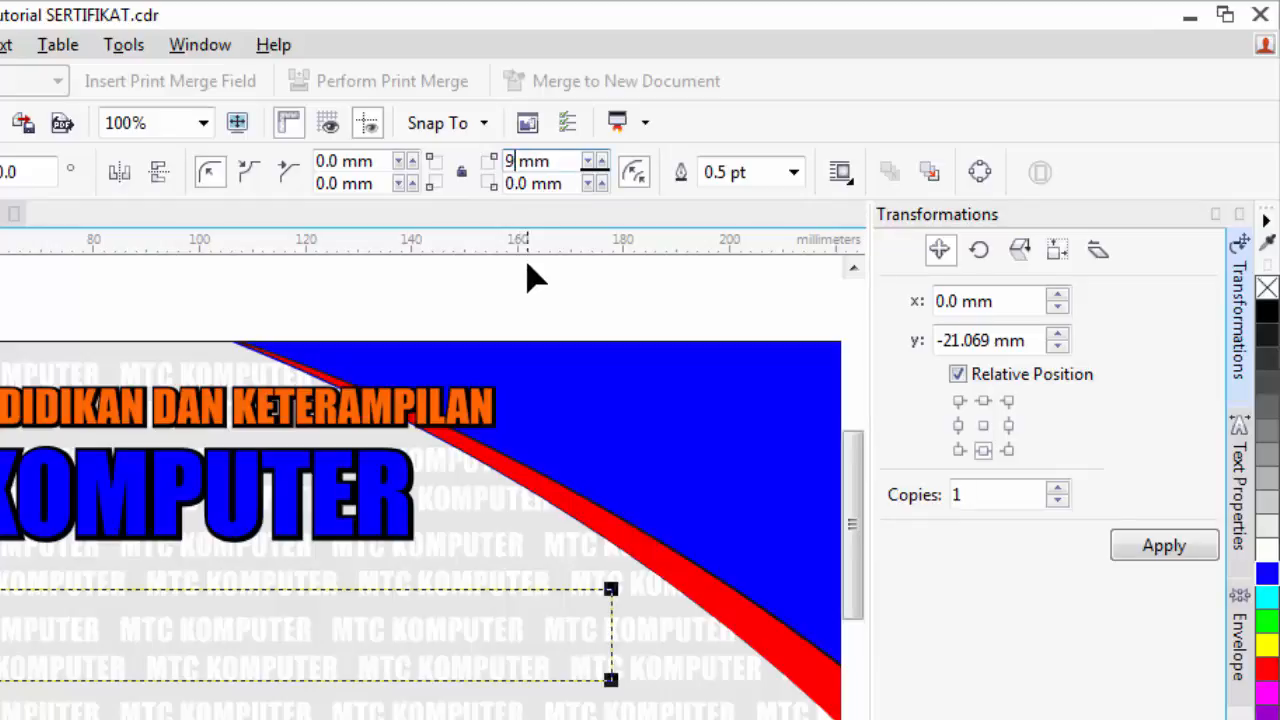
double_click(530, 185)
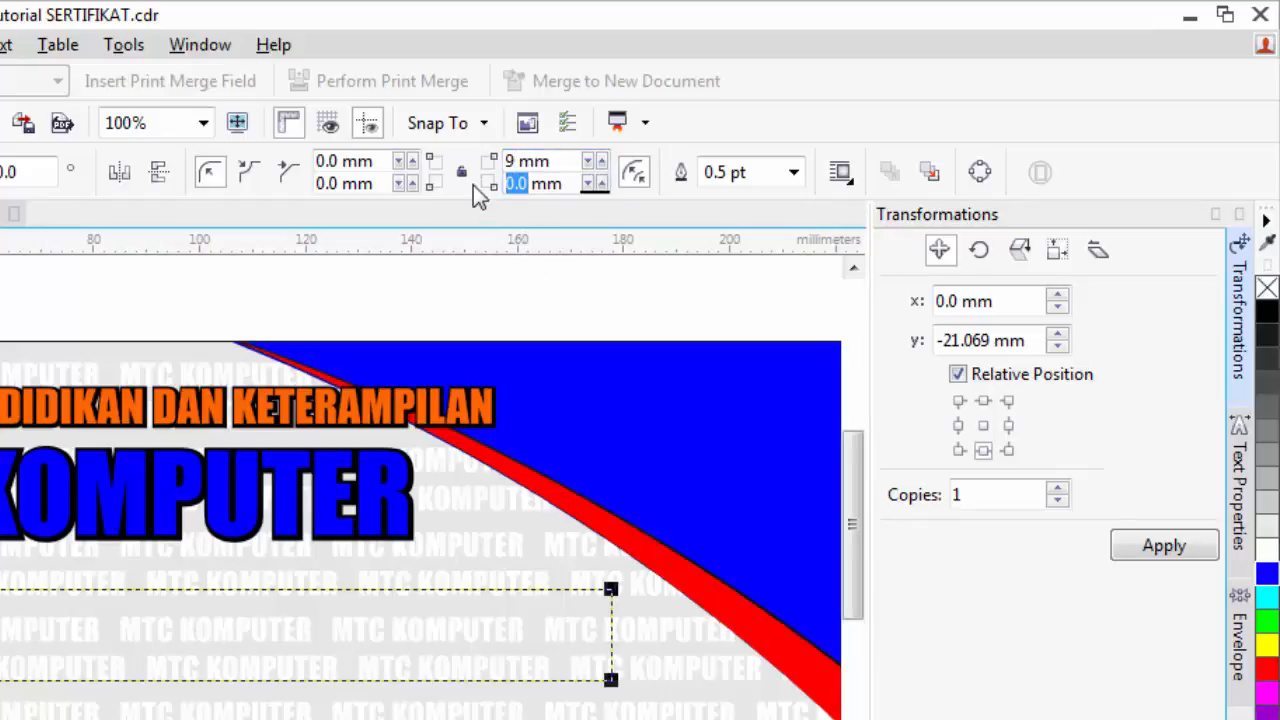
text(9)
key(Return)
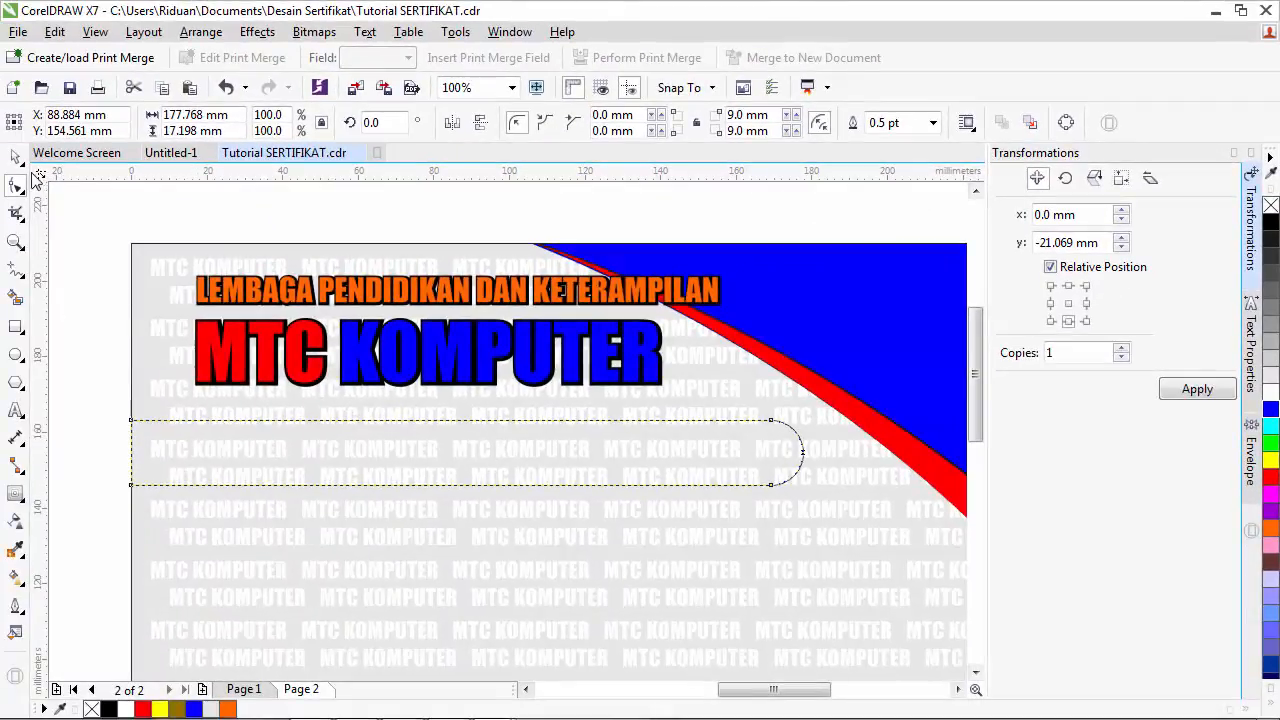
click(15, 157)
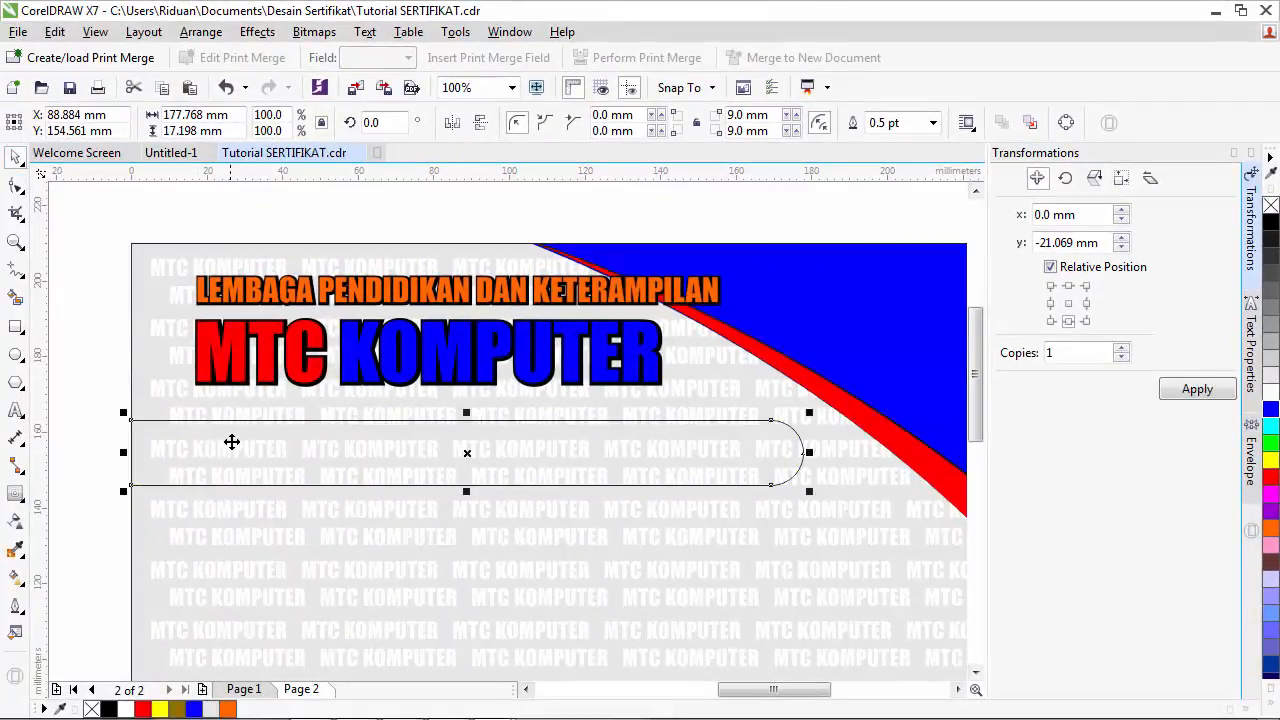
click(1270, 477)
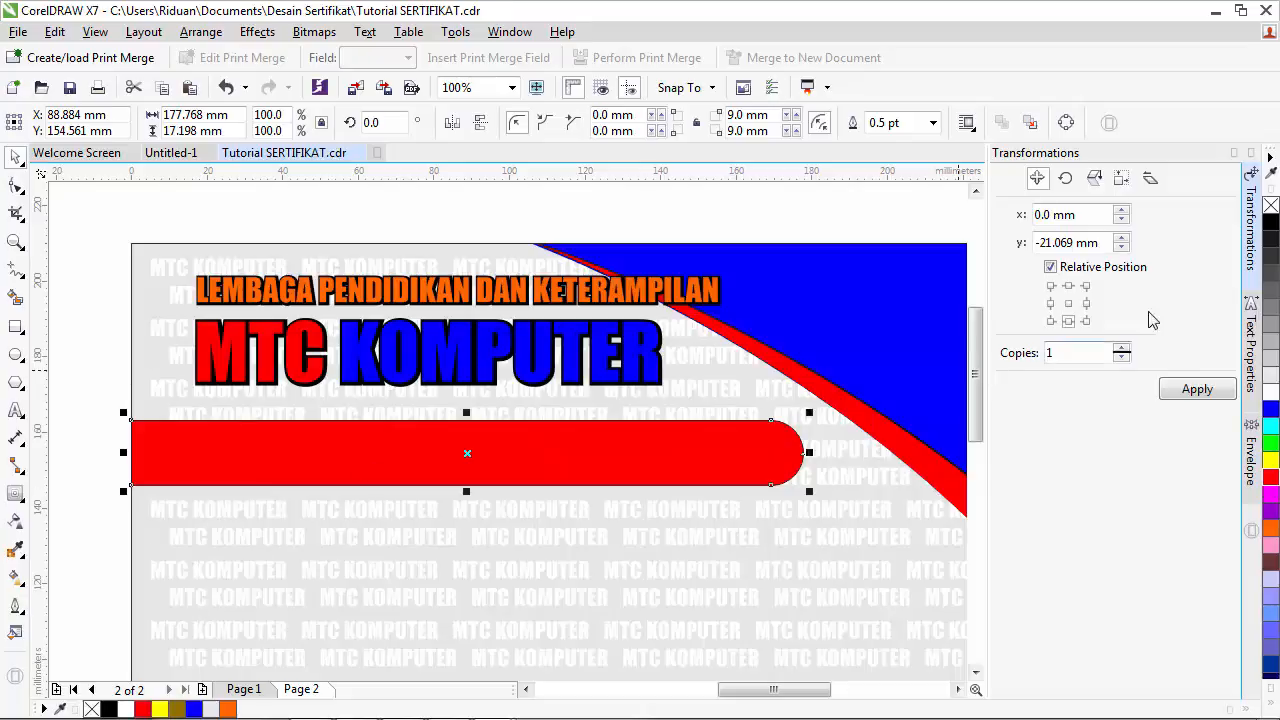
- Remove the banner's outline and add SERTIFIKAT text in Exotc350 Bd BT
right_click(1271, 206)
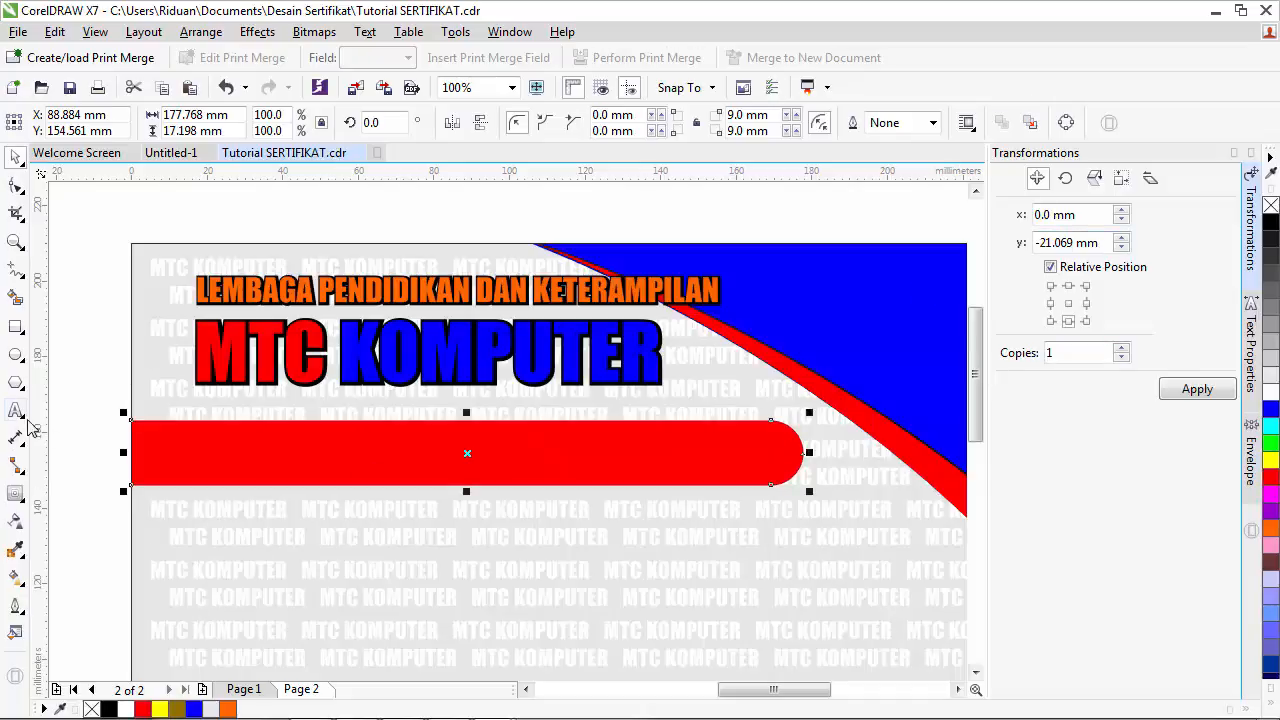
click(15, 410)
click(326, 568)
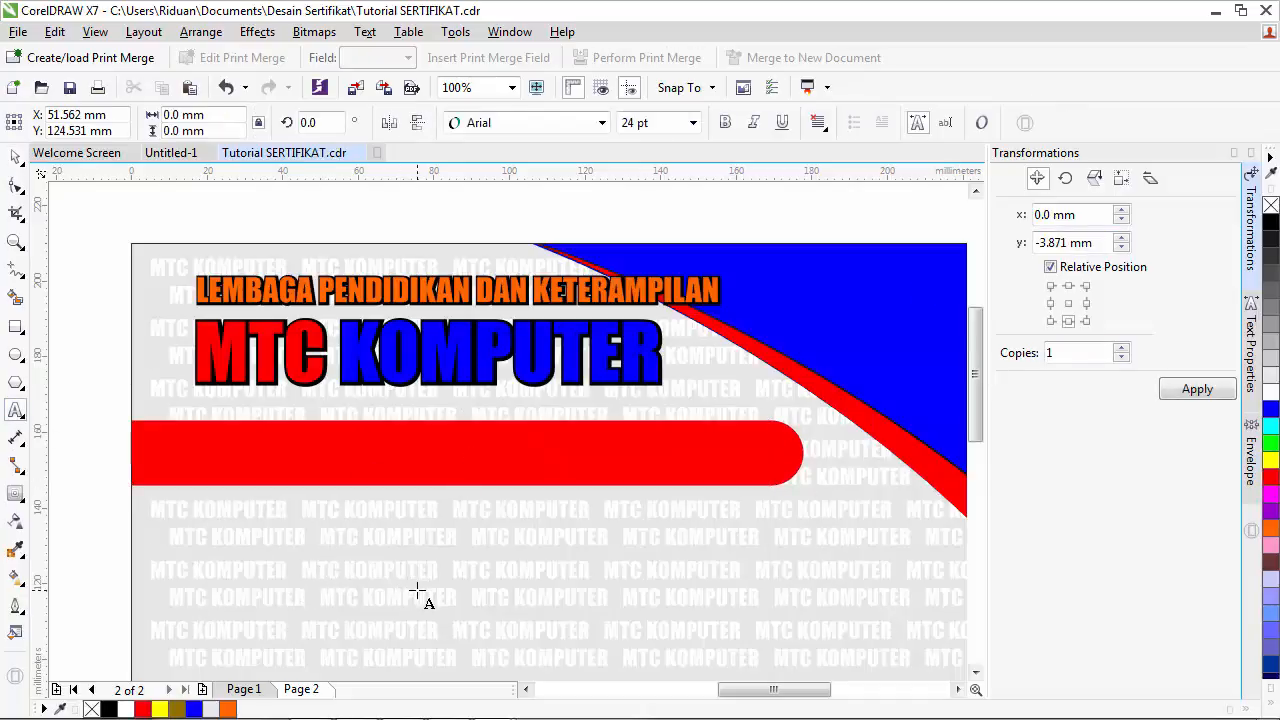
text(SERTIFI)
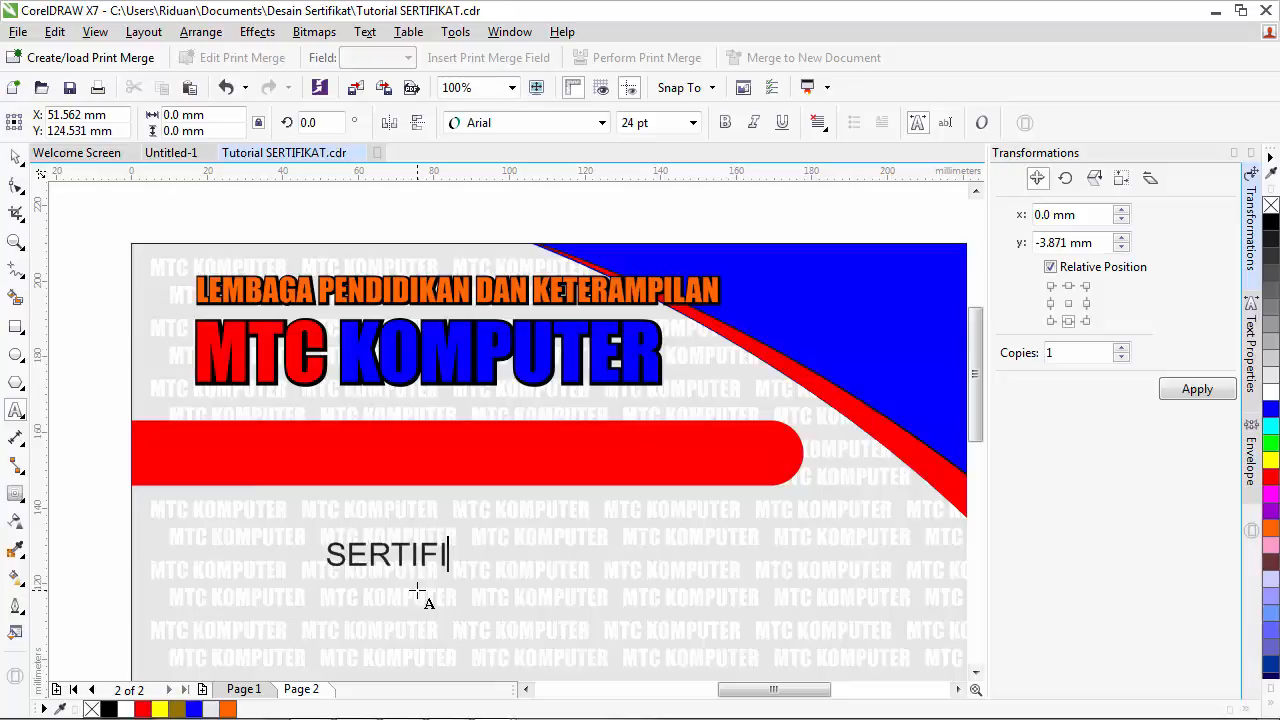
text(KAT)
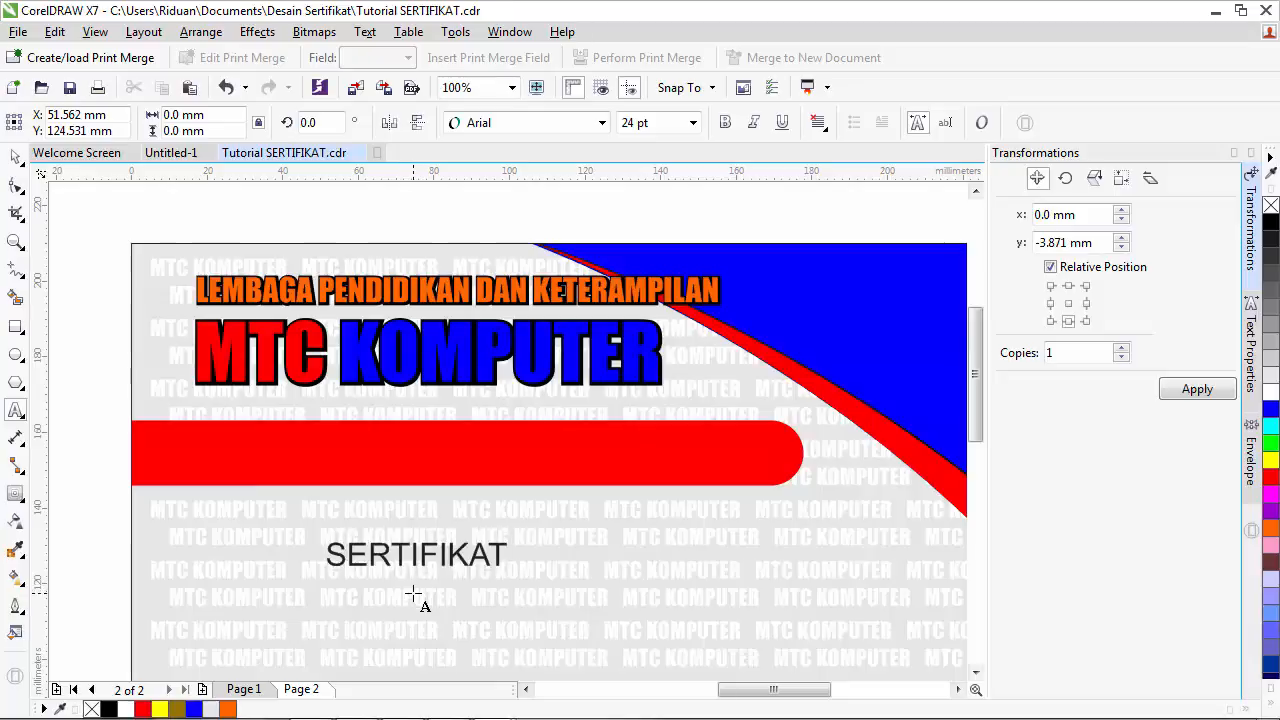
key(Escape)
click(16, 157)
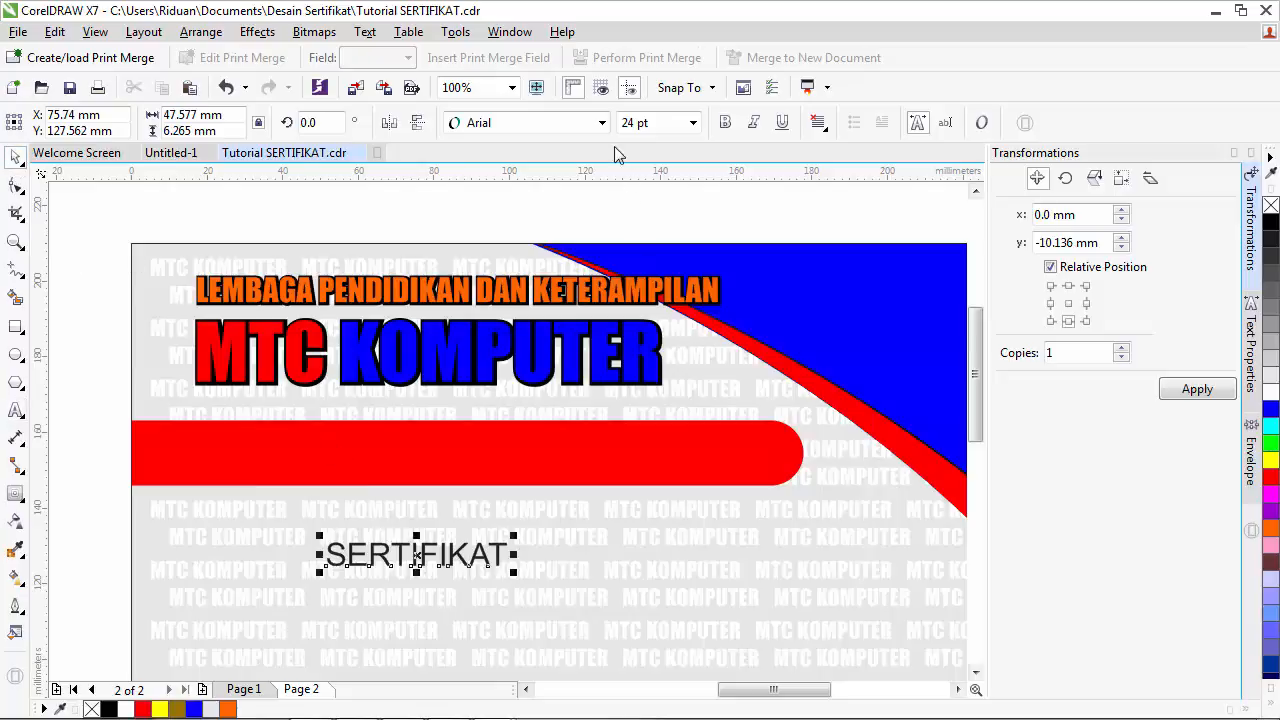
click(601, 122)
click(553, 226)
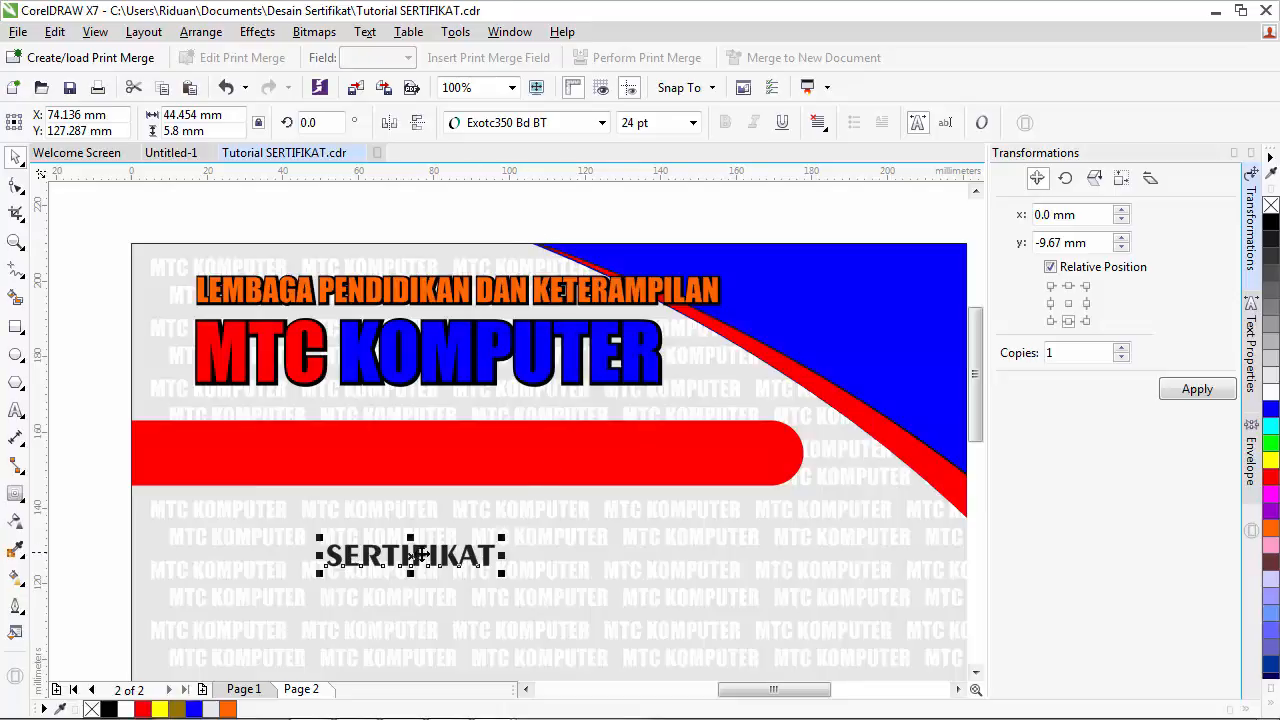
- Move SERTIFIKAT onto the red banner and enlarge it to about 40 pt
drag(420, 555, 278, 449)
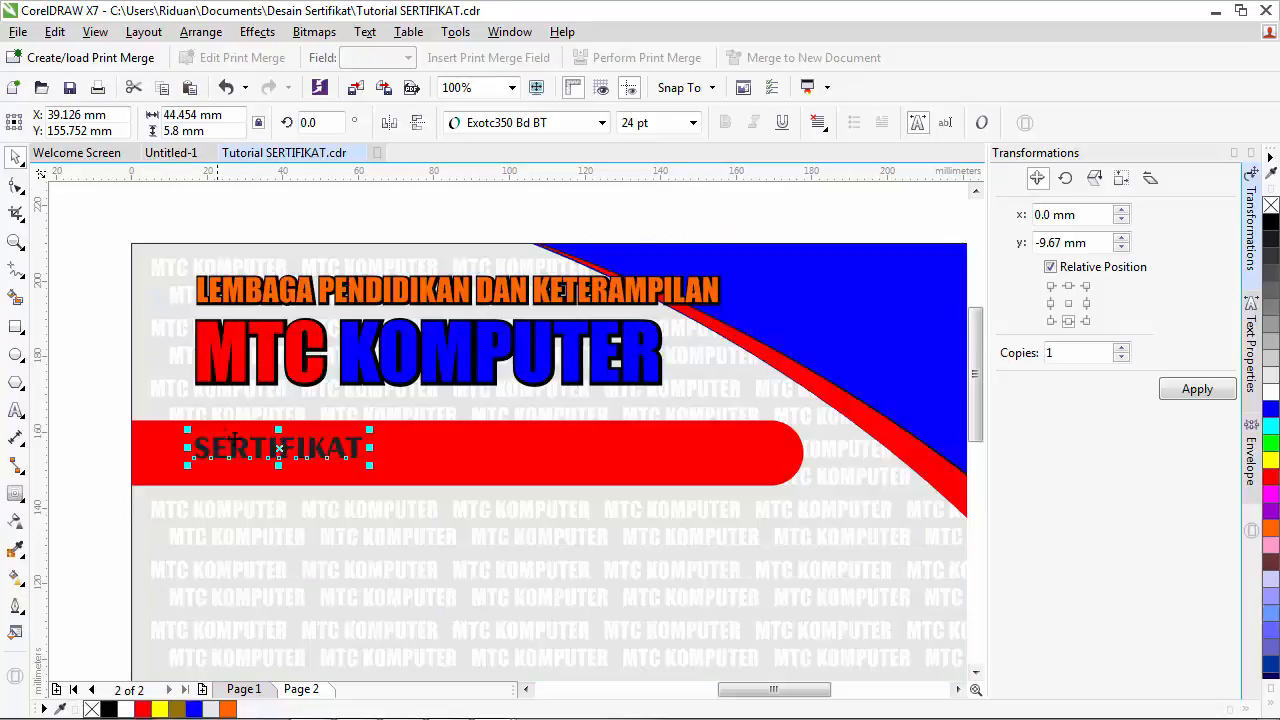
click(196, 288)
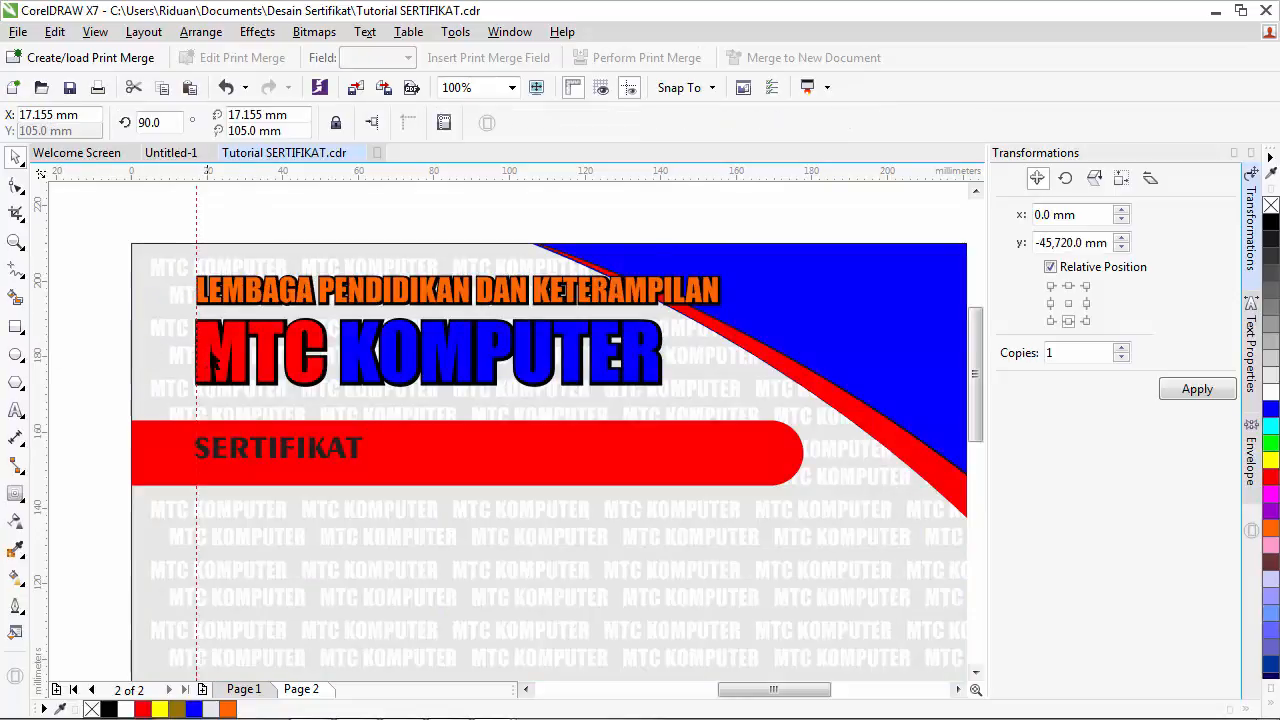
click(228, 455)
drag(370, 465, 486, 515)
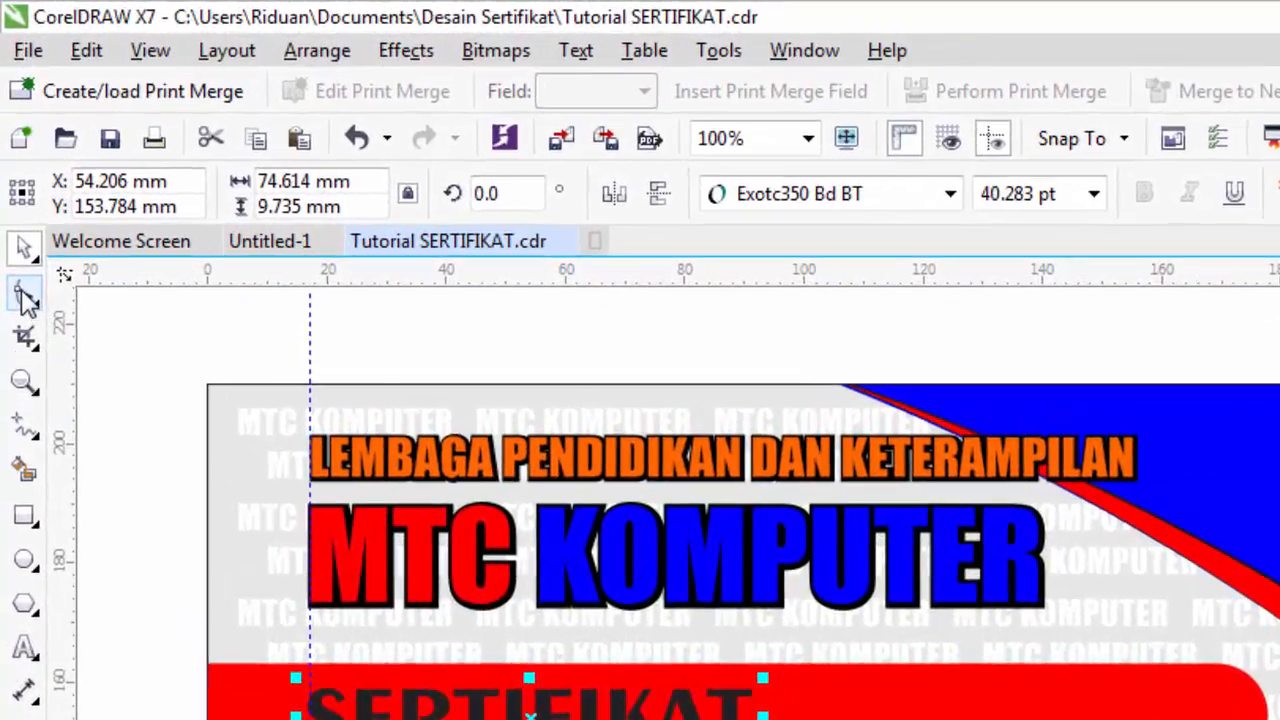
- Widen SERTIFIKAT's letter spacing and make the text white
click(15, 188)
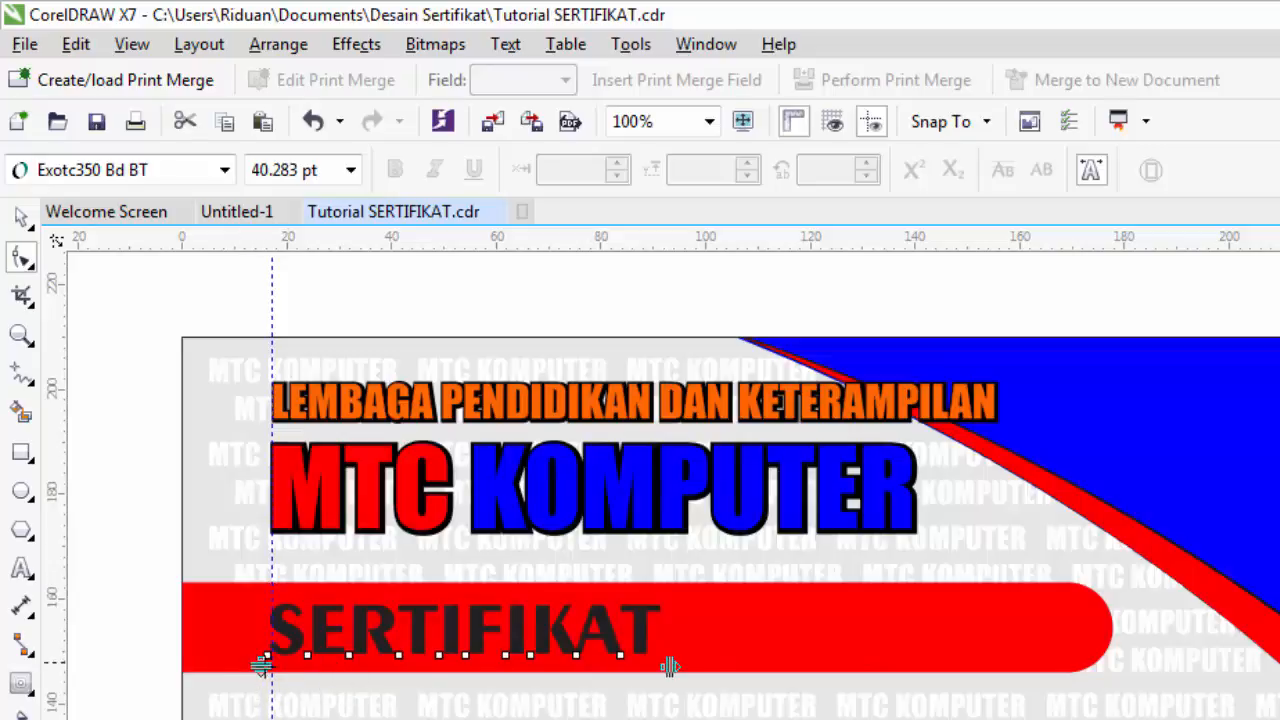
drag(670, 666, 745, 675)
drag(755, 675, 760, 675)
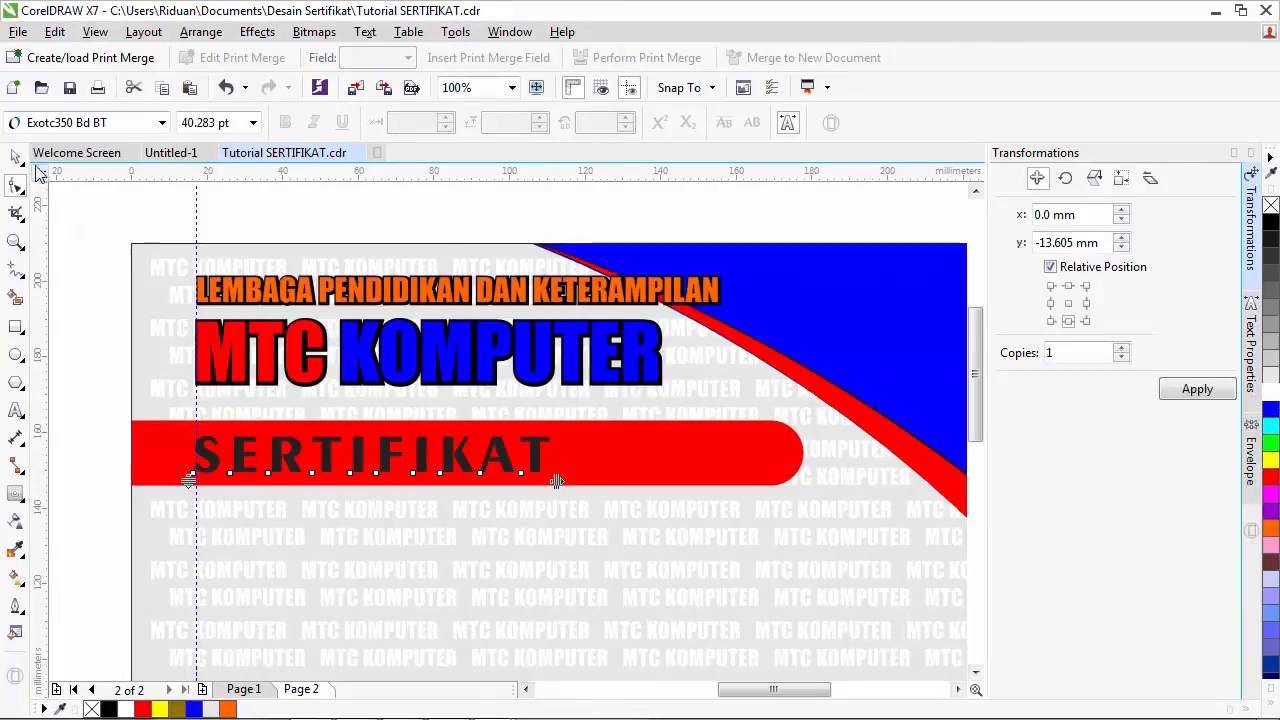
click(15, 157)
click(1270, 392)
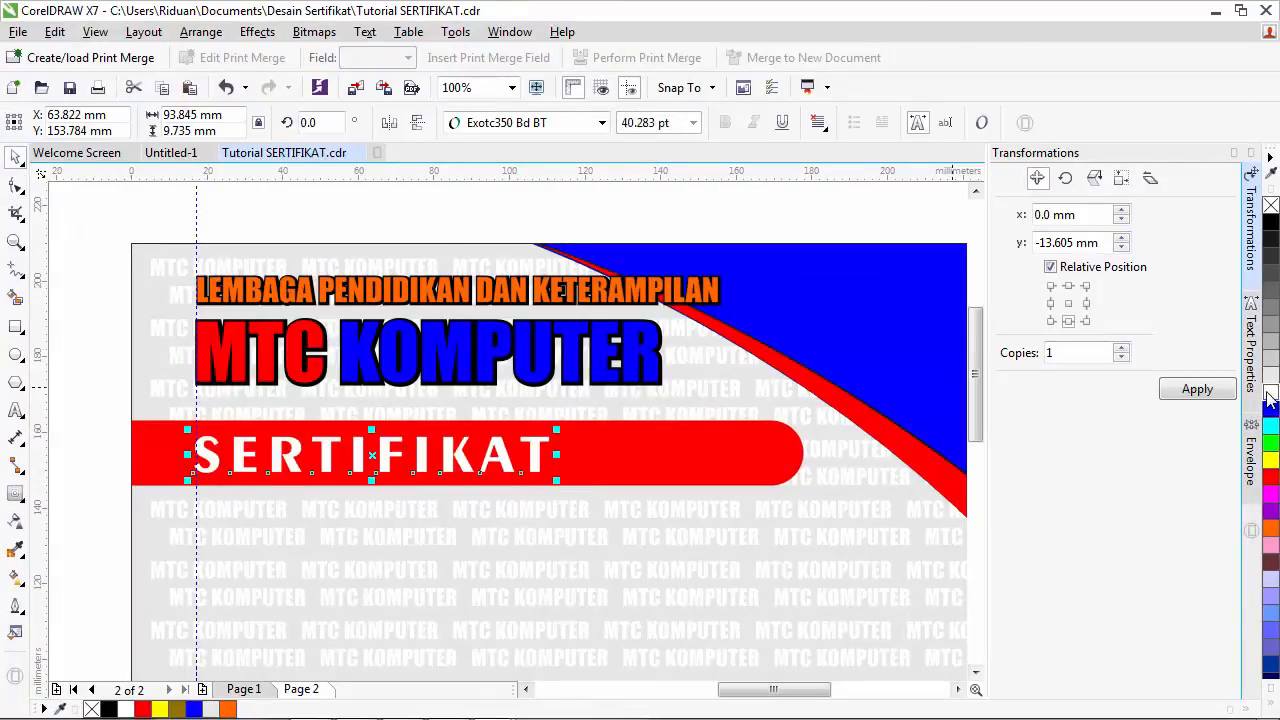
click(101, 372)
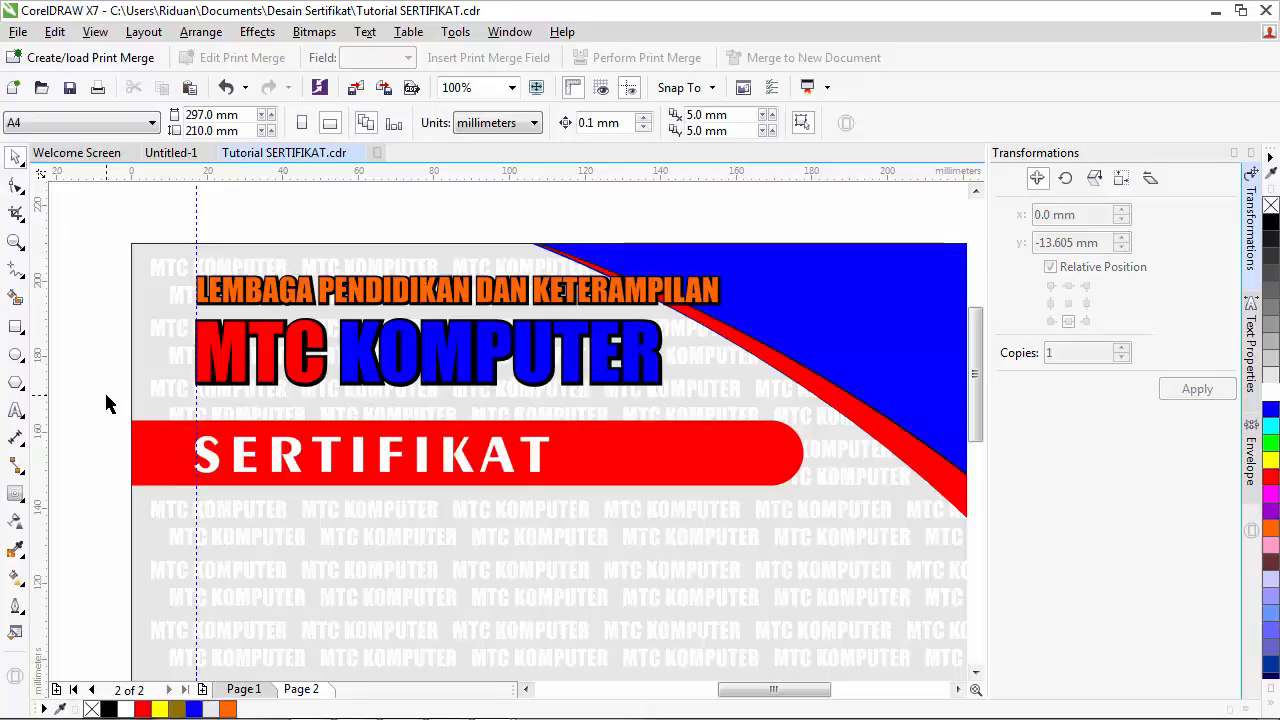
- Draw a thin white divider bar right of SERTIFIKAT with no outline
click(15, 326)
drag(569, 420, 574, 489)
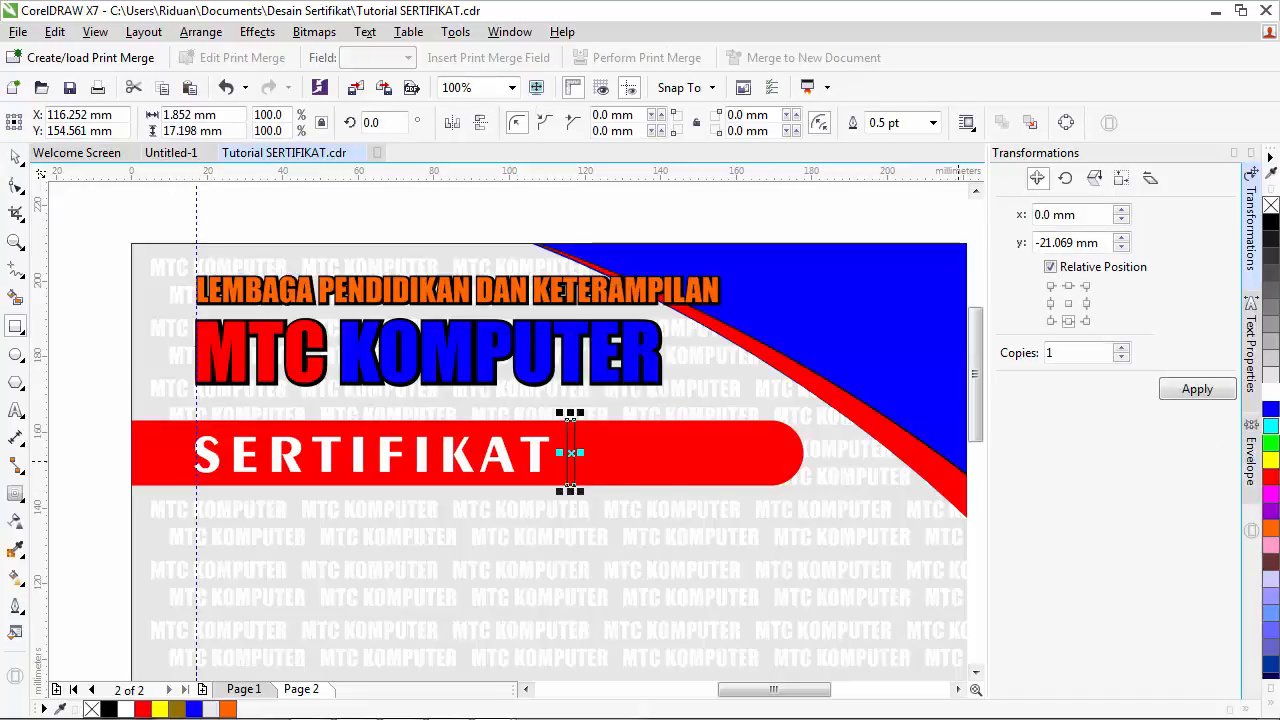
click(1270, 393)
right_click(1271, 205)
click(15, 157)
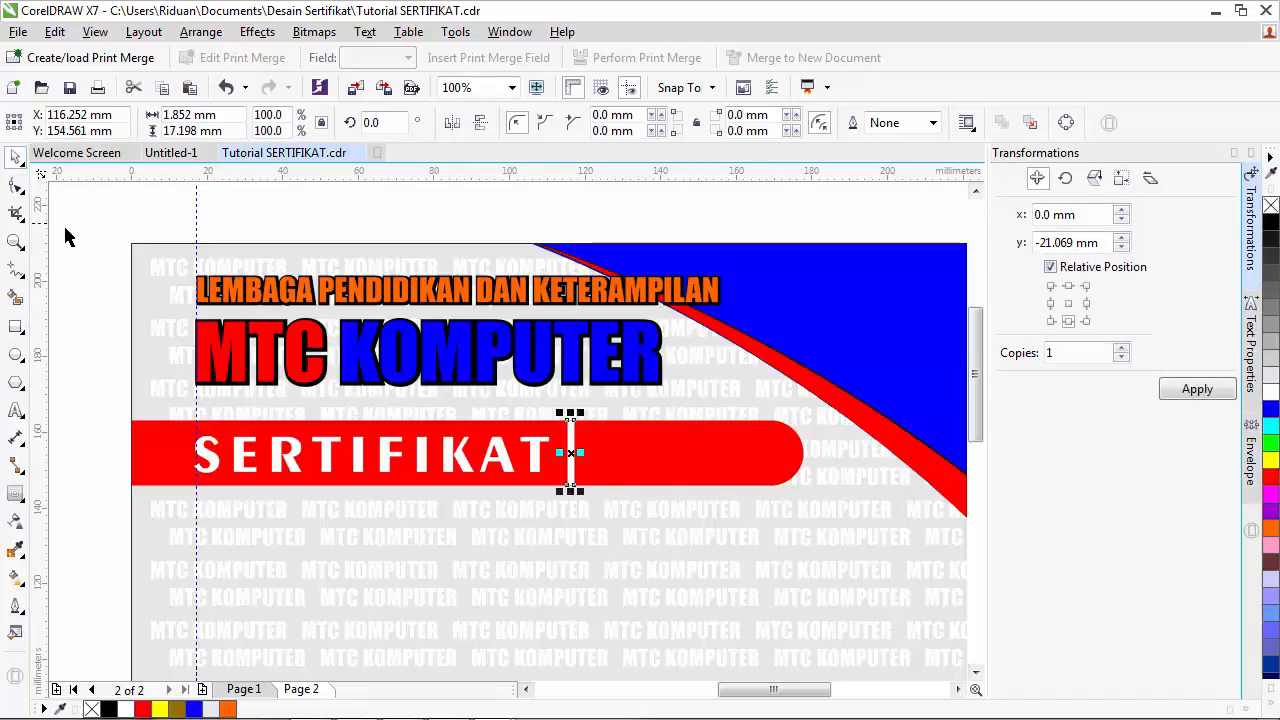
key(Escape)
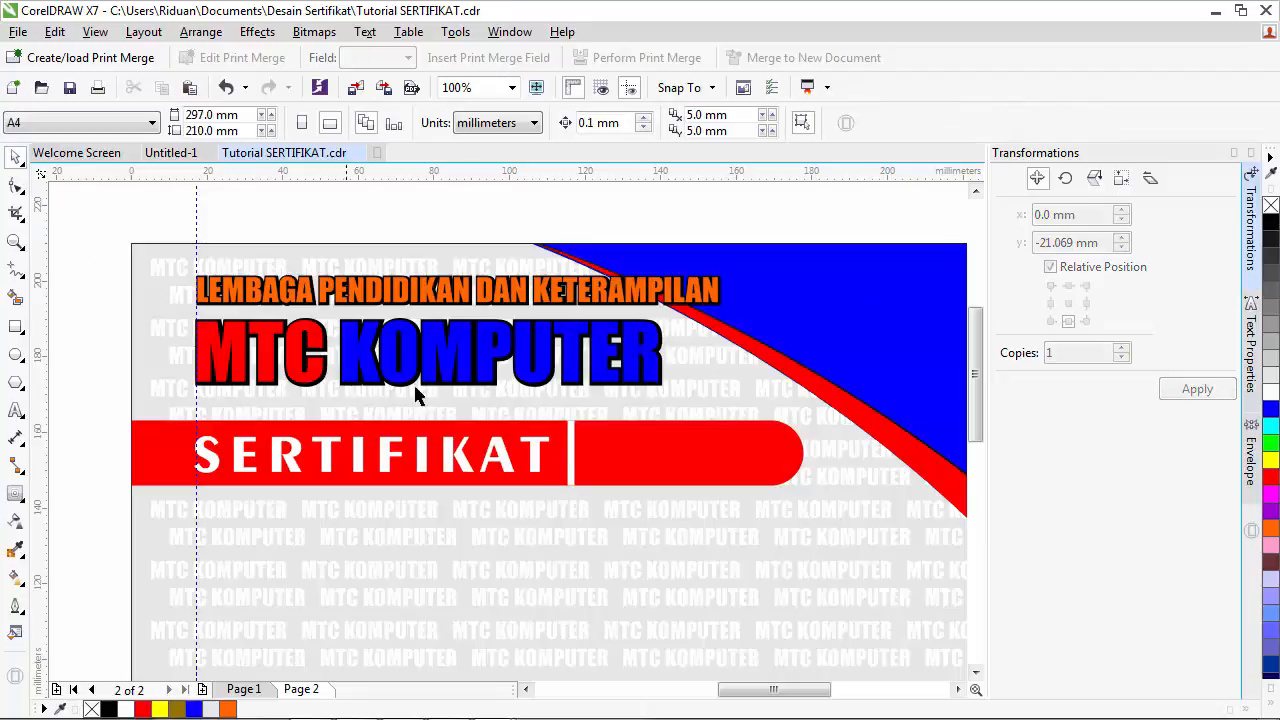
- Copy page 1's (Certificate) label beside the divider on page 2, then return to page 1
click(244, 689)
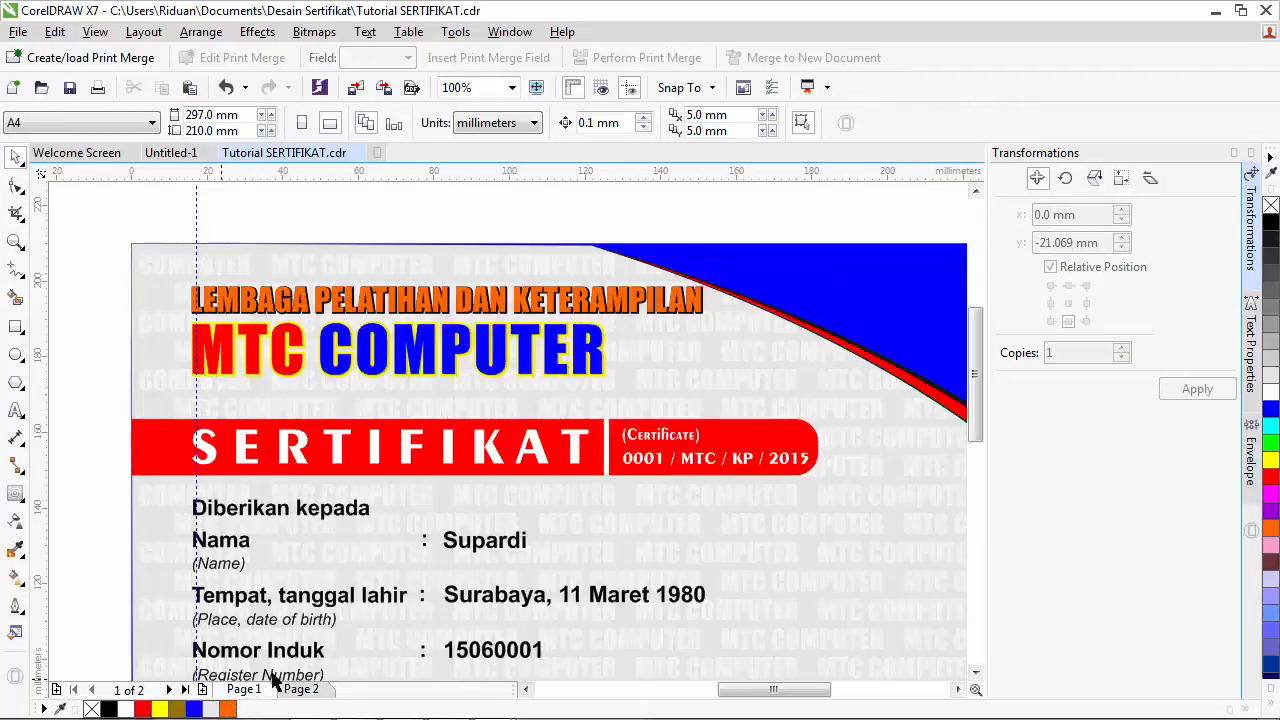
click(665, 436)
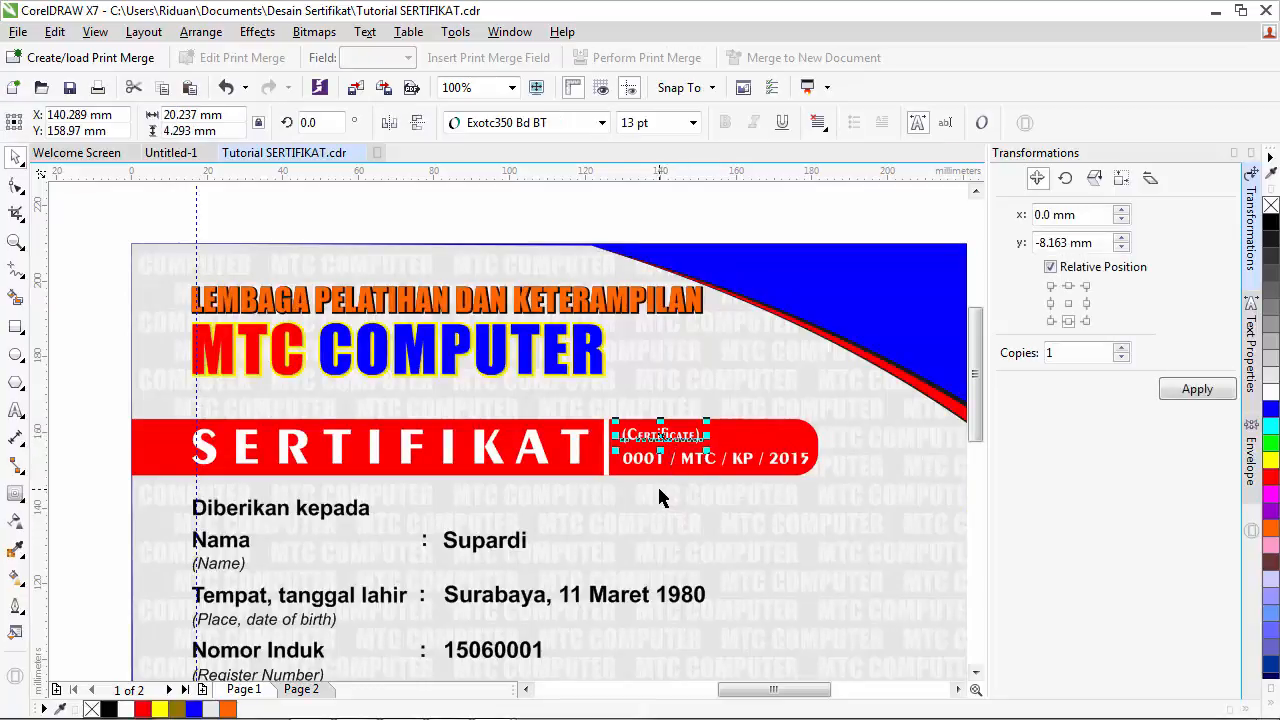
click(301, 689)
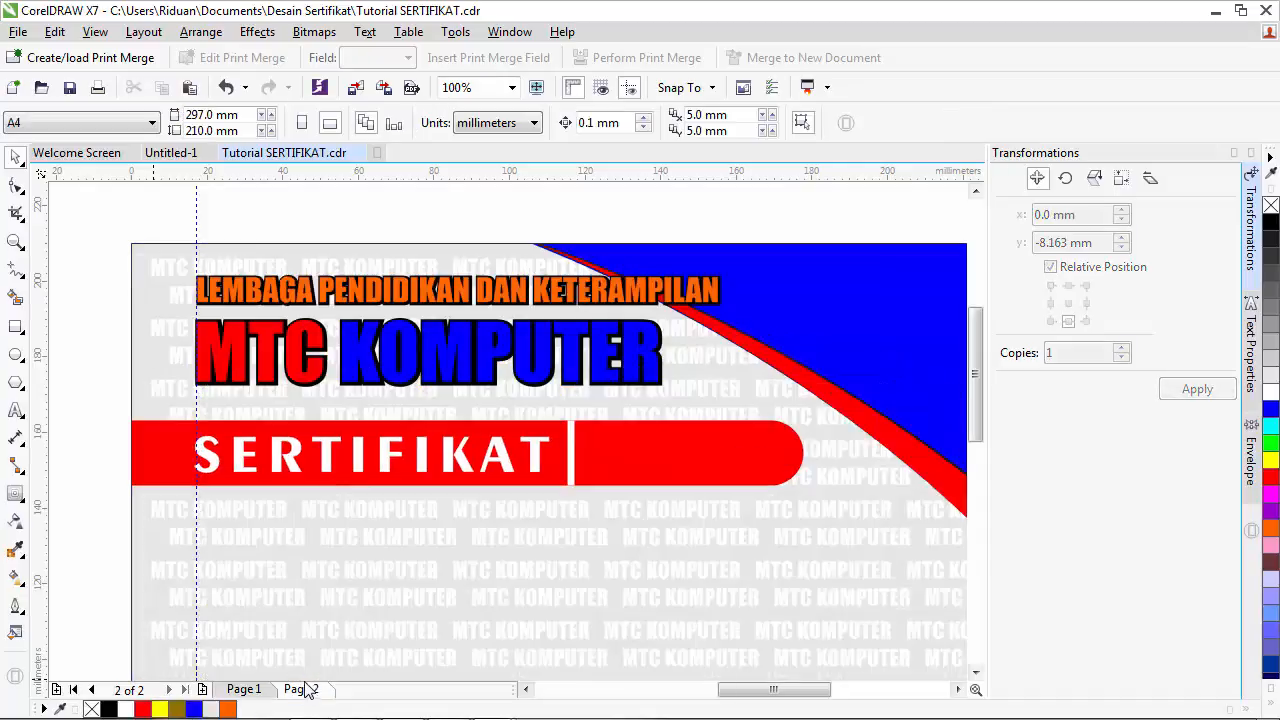
key(ctrl+v)
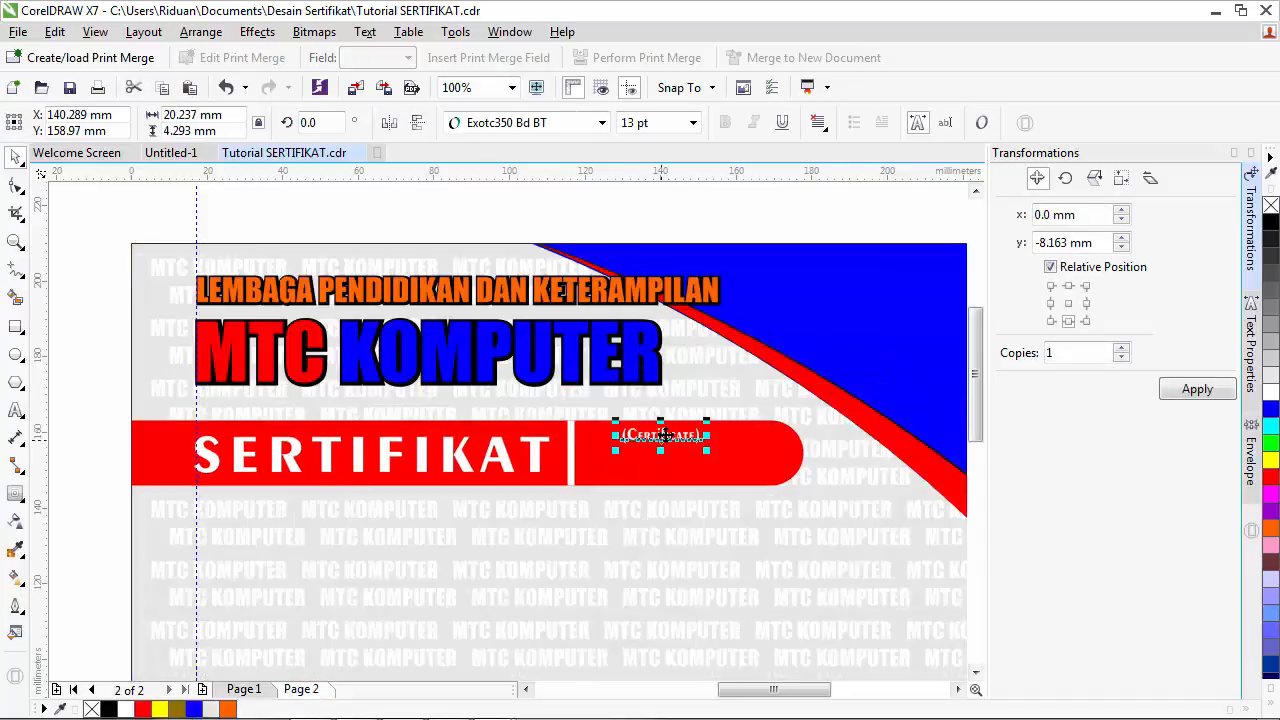
drag(662, 436, 633, 434)
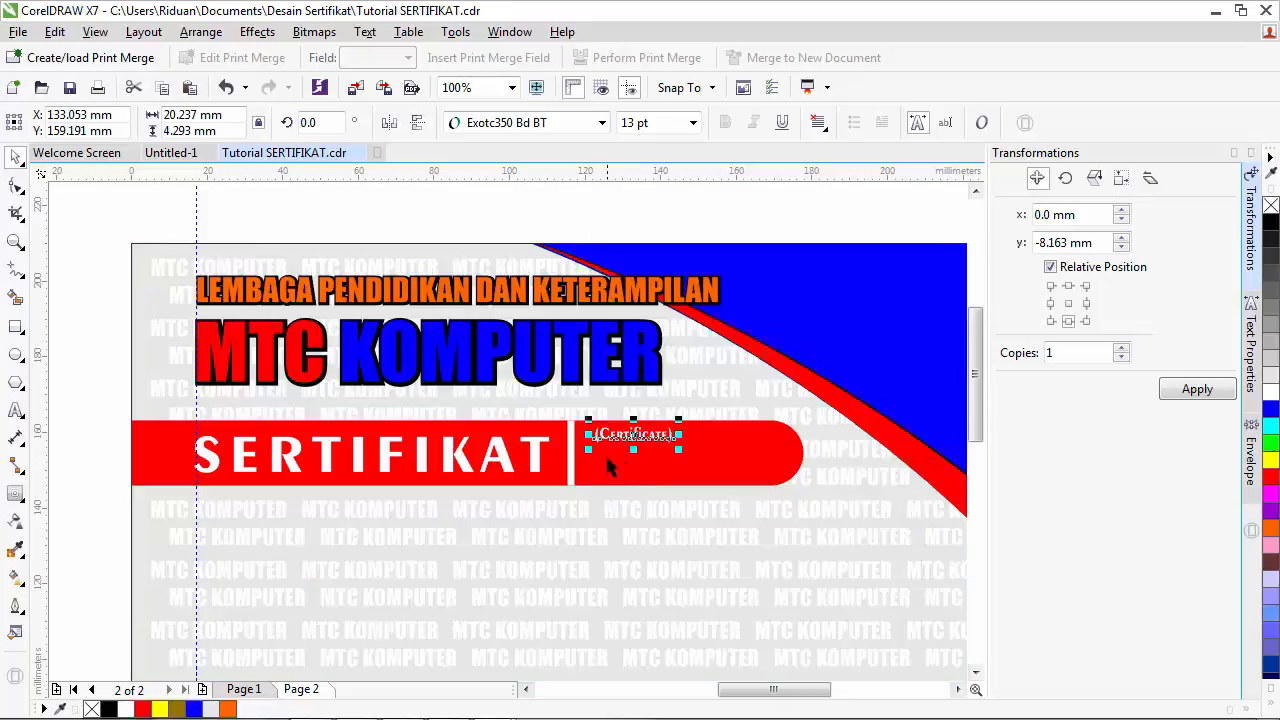
click(245, 689)
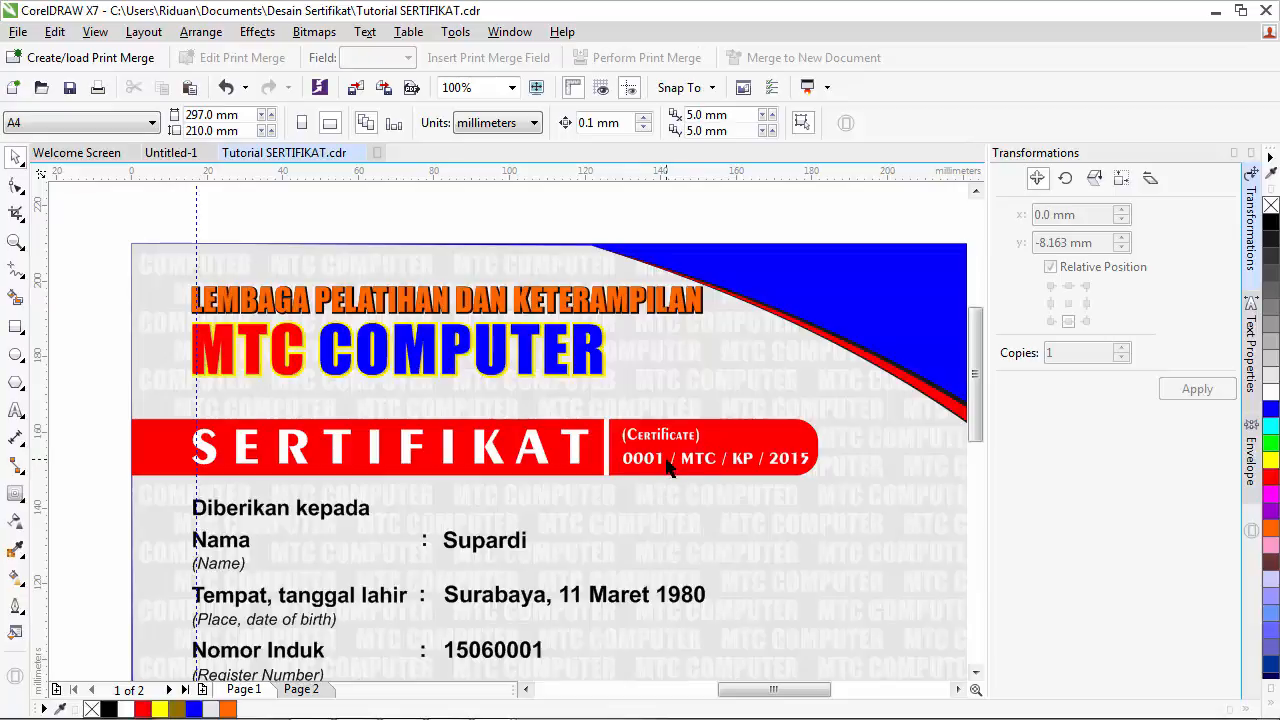
click(301, 689)
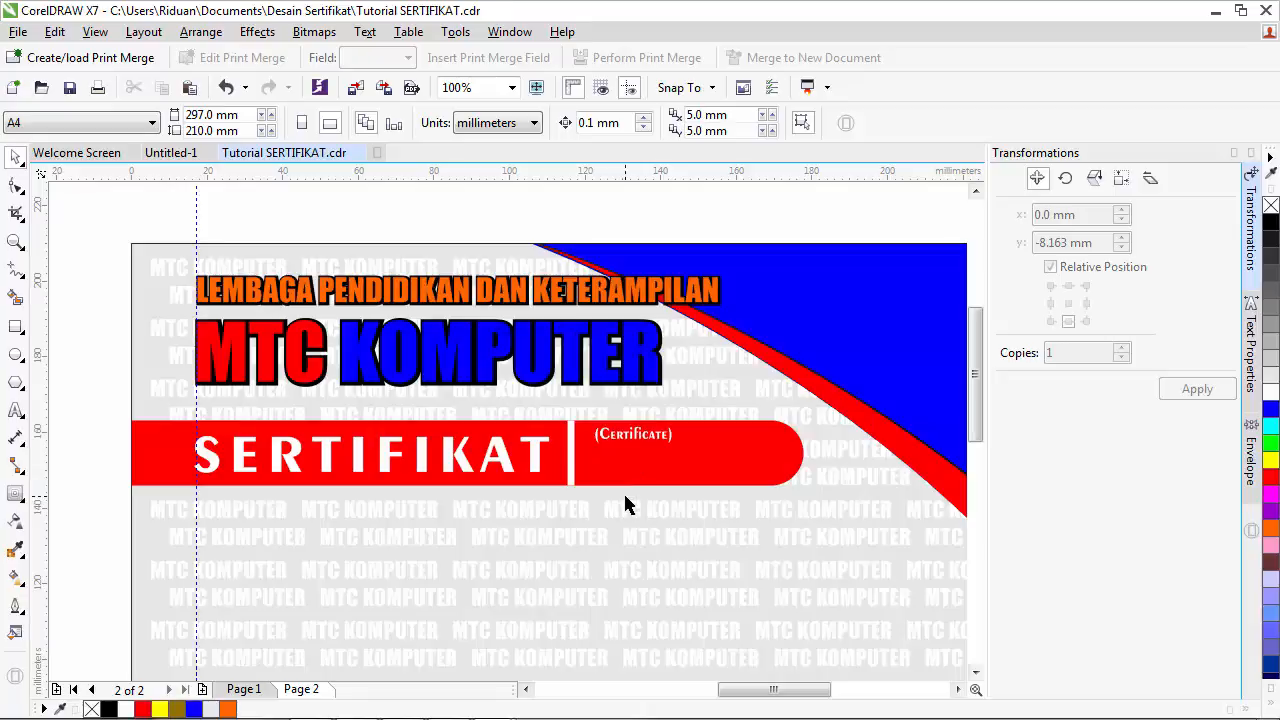
click(243, 689)
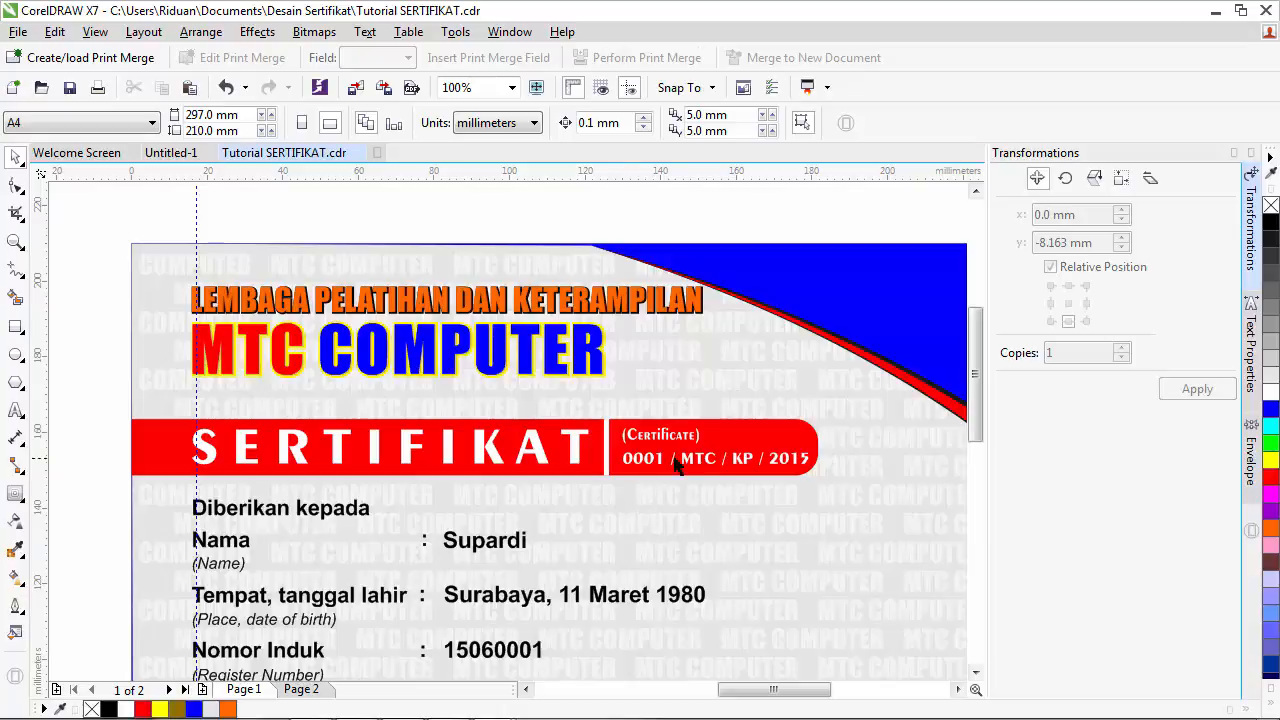
drag(970, 375, 967, 411)
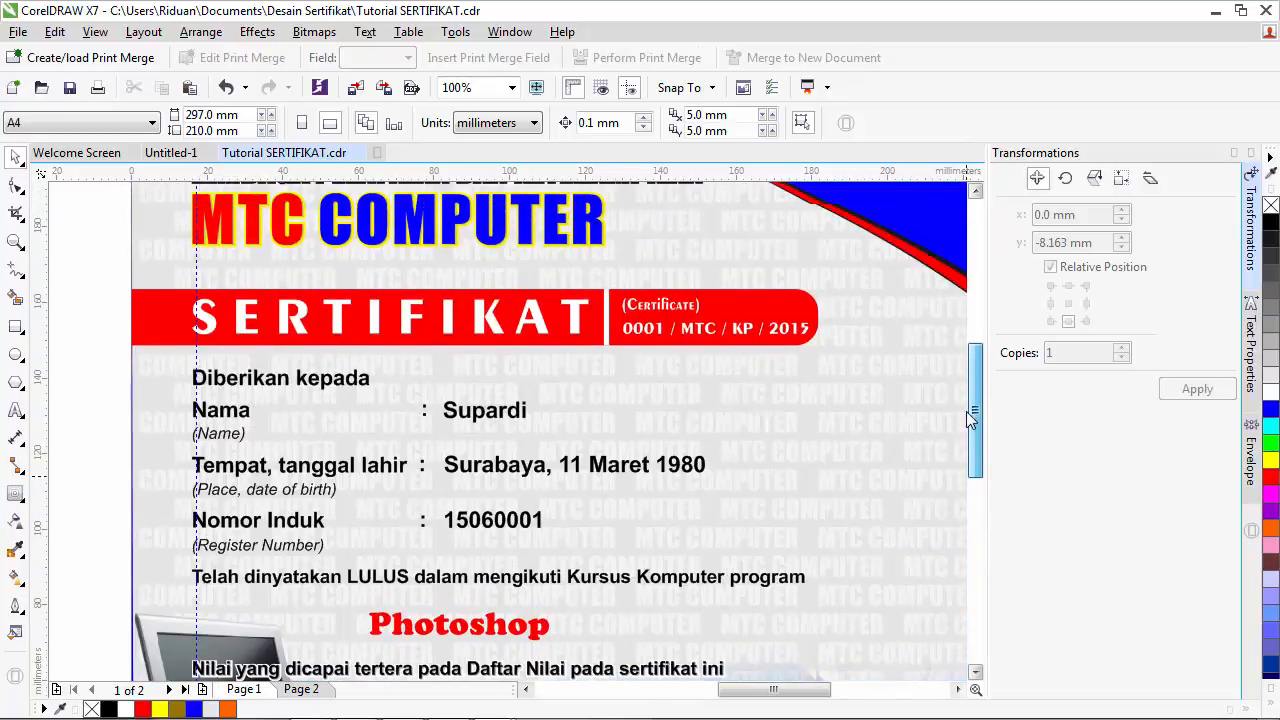
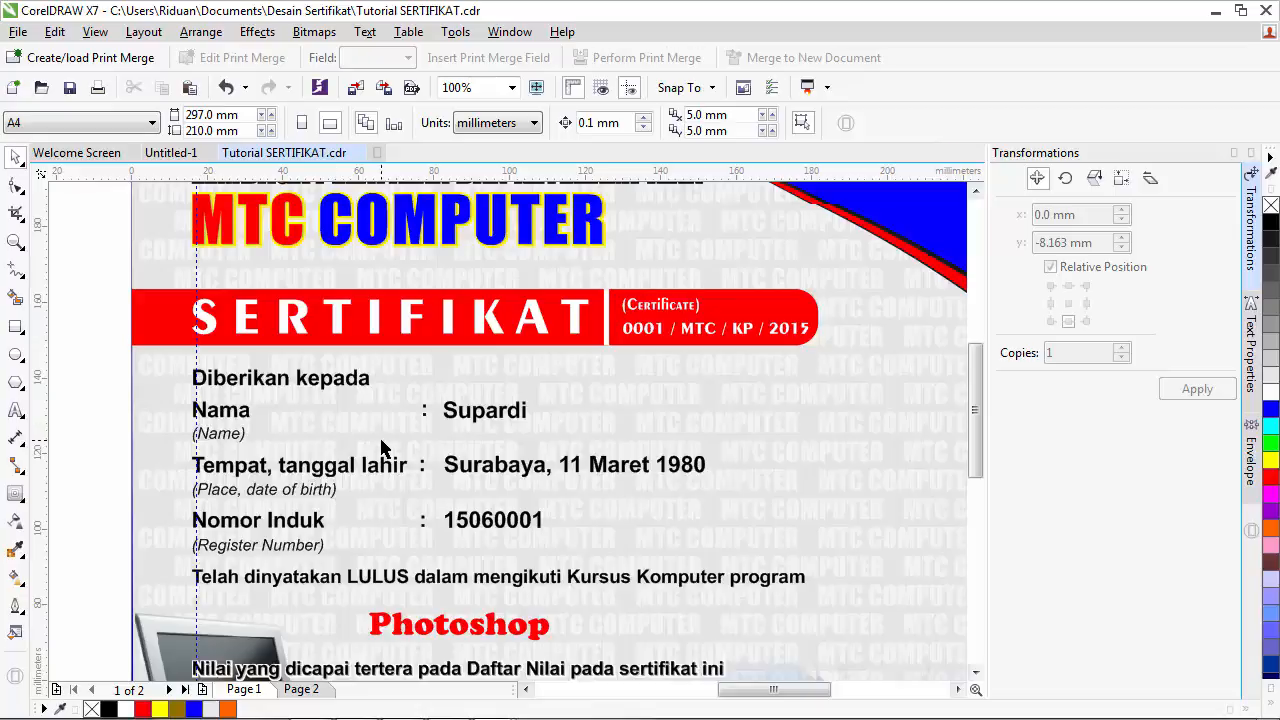
- On page 2, zoom out and drag the Nama, Tempat tanggal lahir and Nomor Induk label block onto the certificate
click(301, 690)
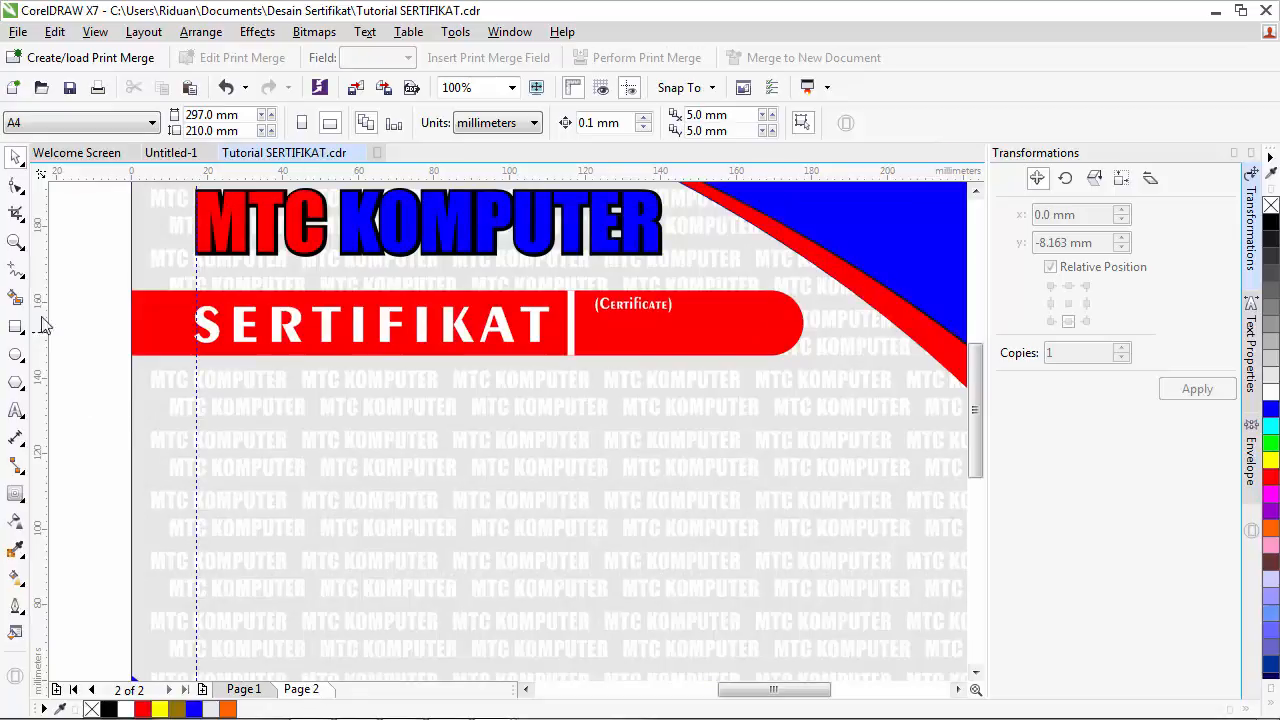
click(16, 241)
click(242, 122)
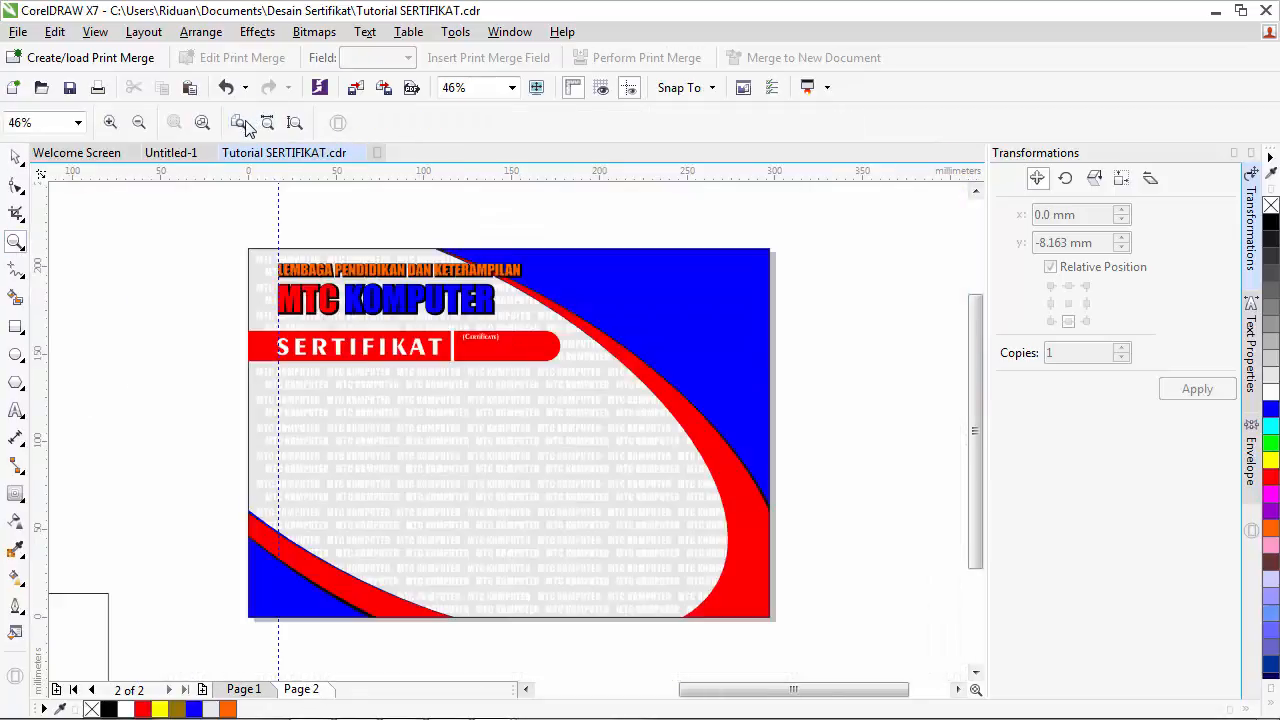
click(526, 689)
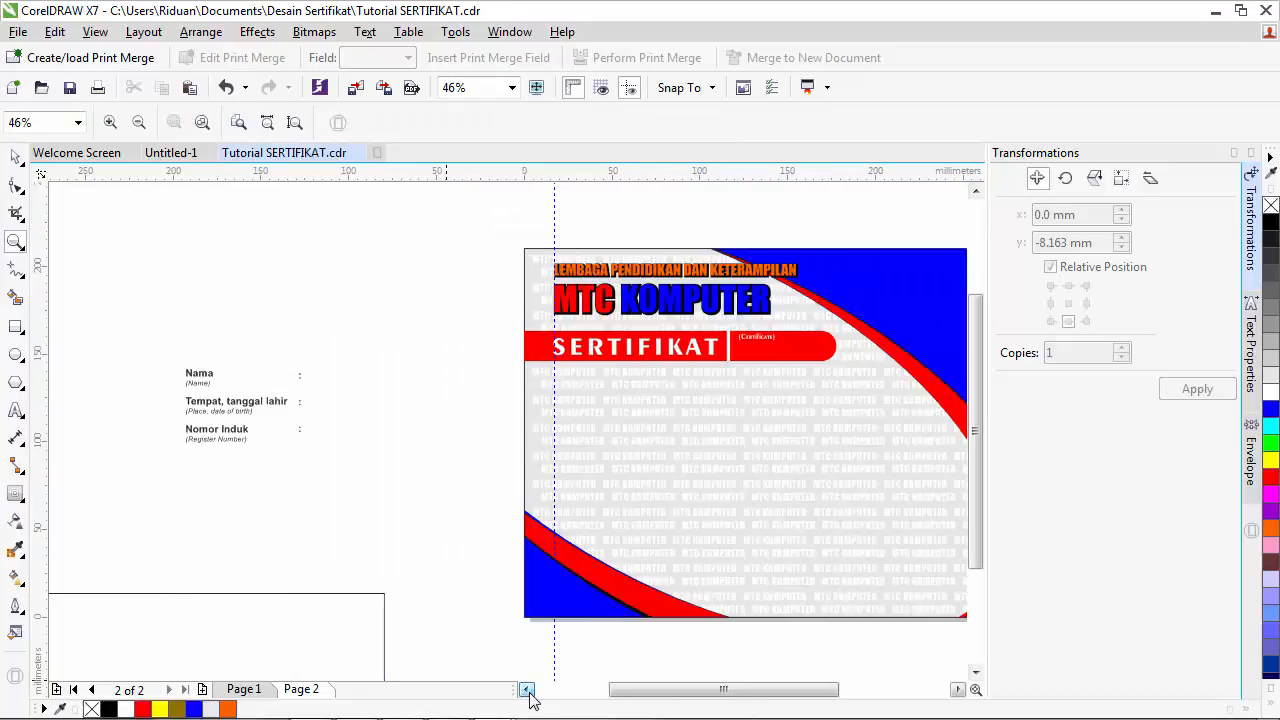
click(15, 157)
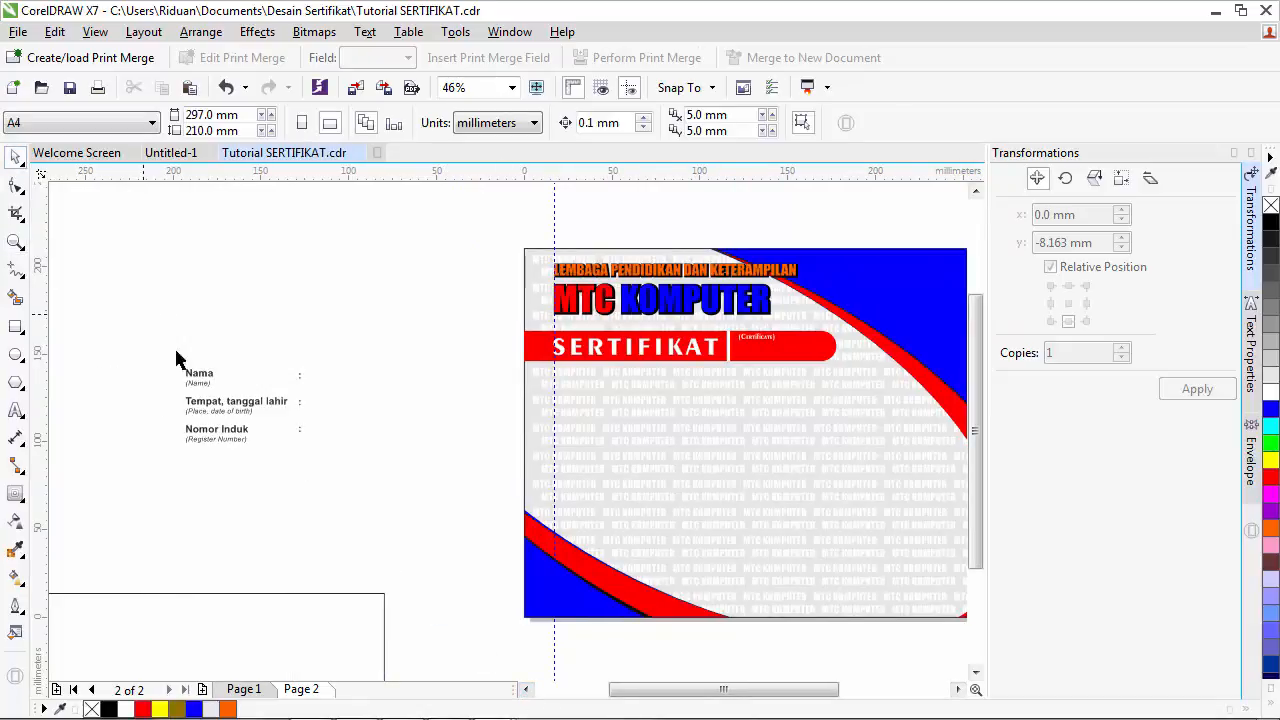
drag(176, 358, 368, 492)
drag(249, 410, 614, 422)
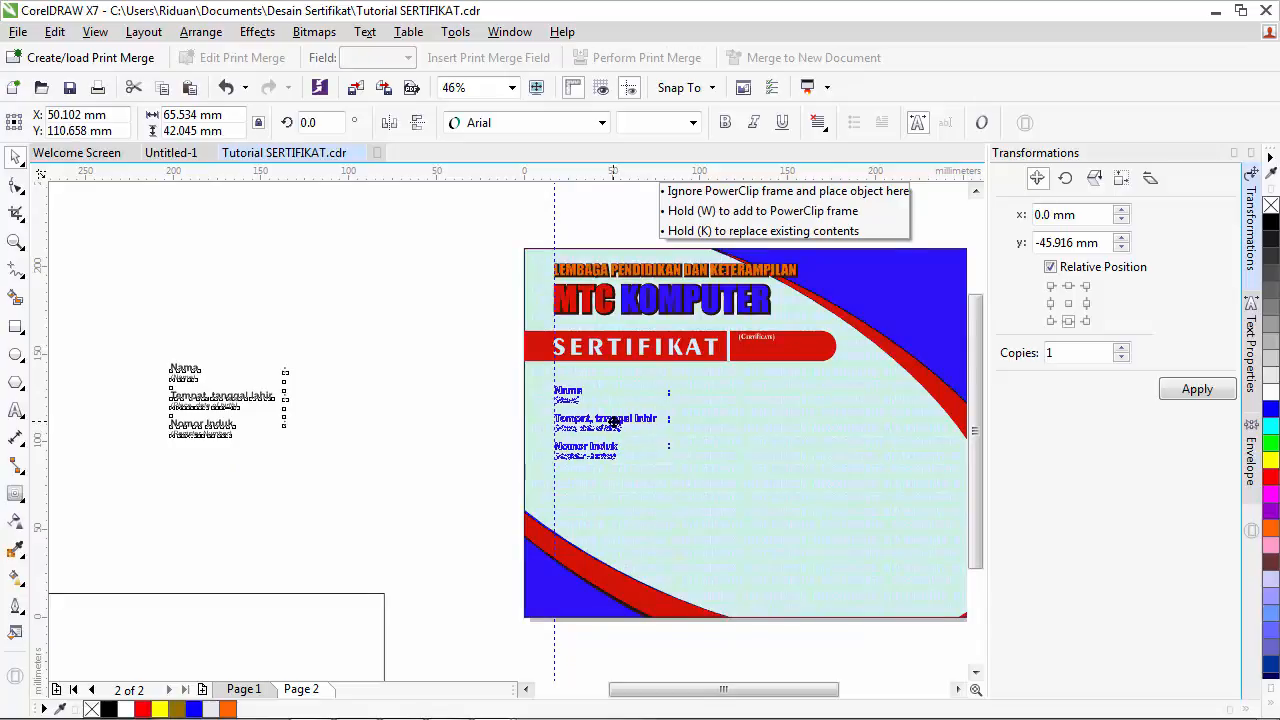
- Drop the label block on the certificate's left side and check its placement
drag(614, 422, 612, 425)
click(379, 377)
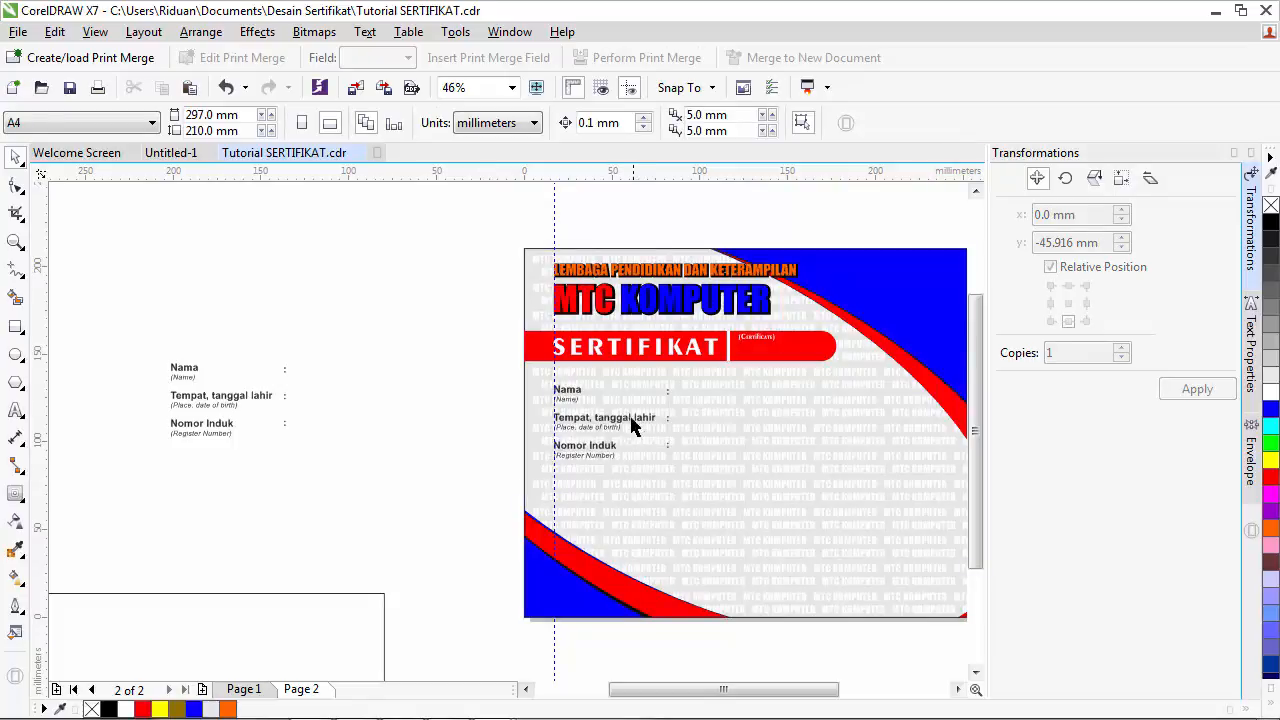
click(632, 425)
click(318, 440)
- Move the colon column beside the labels and check that they line up
click(285, 424)
drag(287, 420, 419, 416)
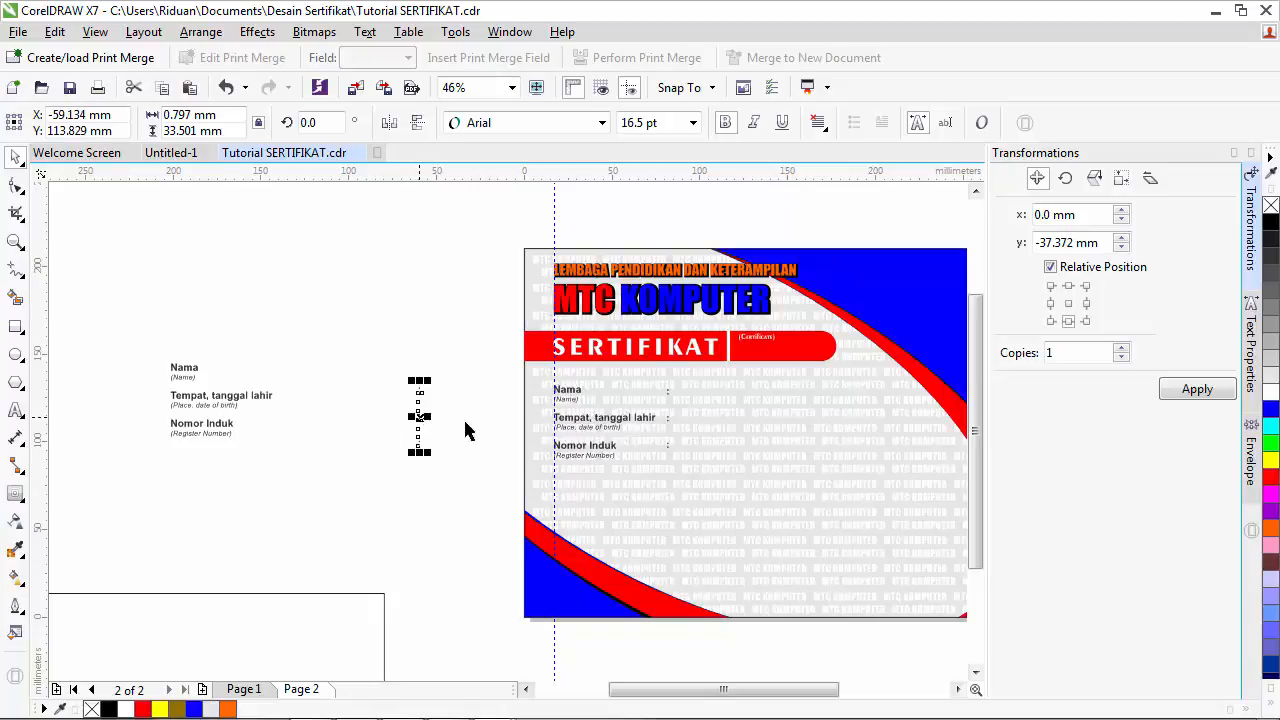
drag(670, 398, 676, 407)
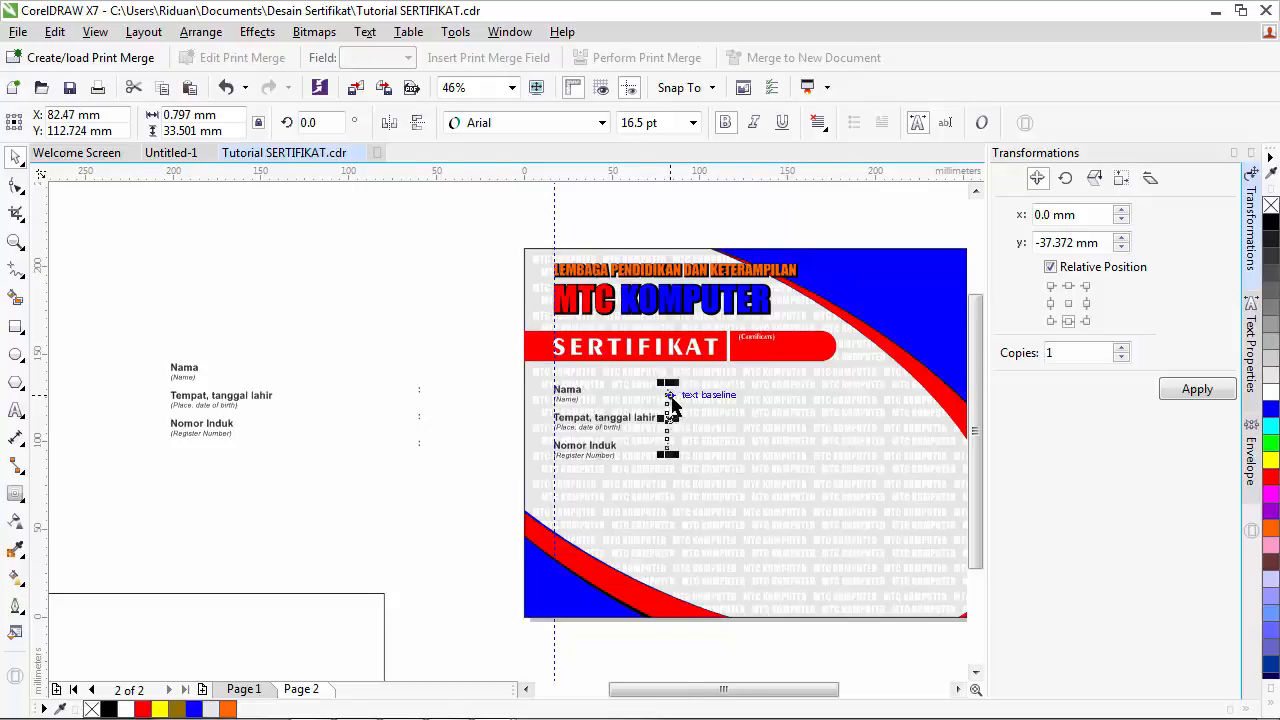
scroll(677, 408, up, 4)
scroll(677, 411, down, 2)
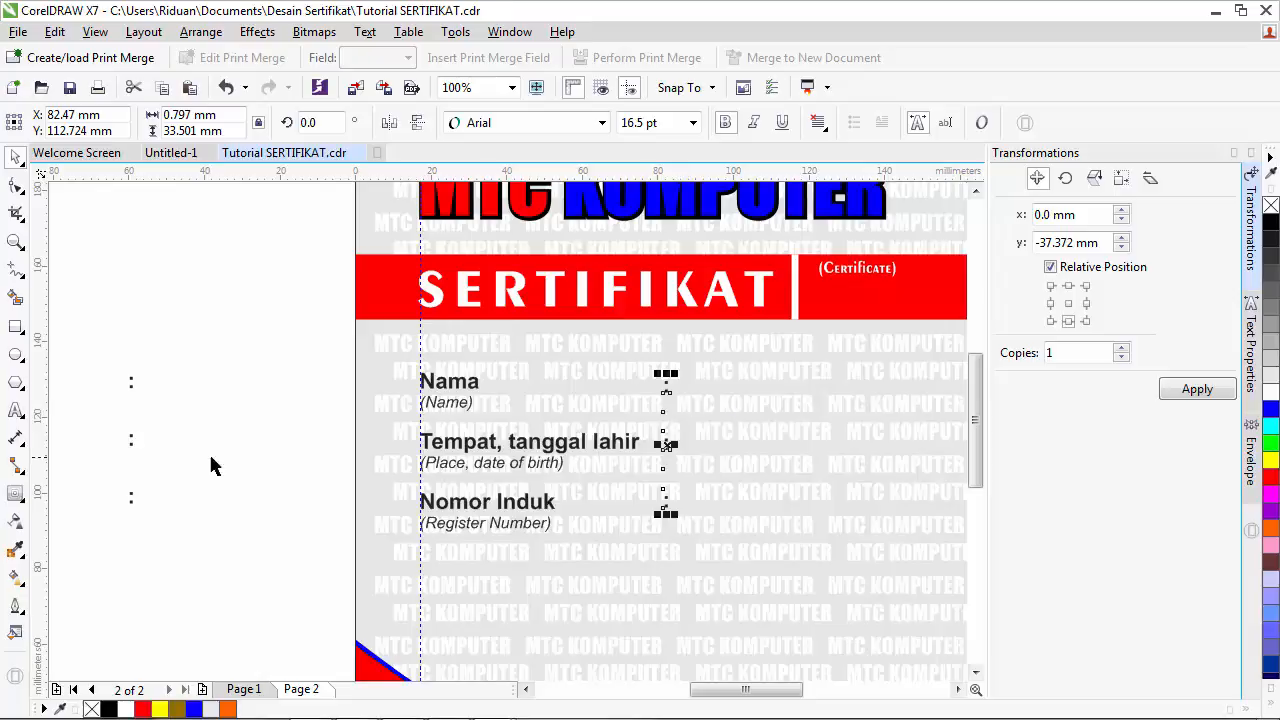
click(500, 447)
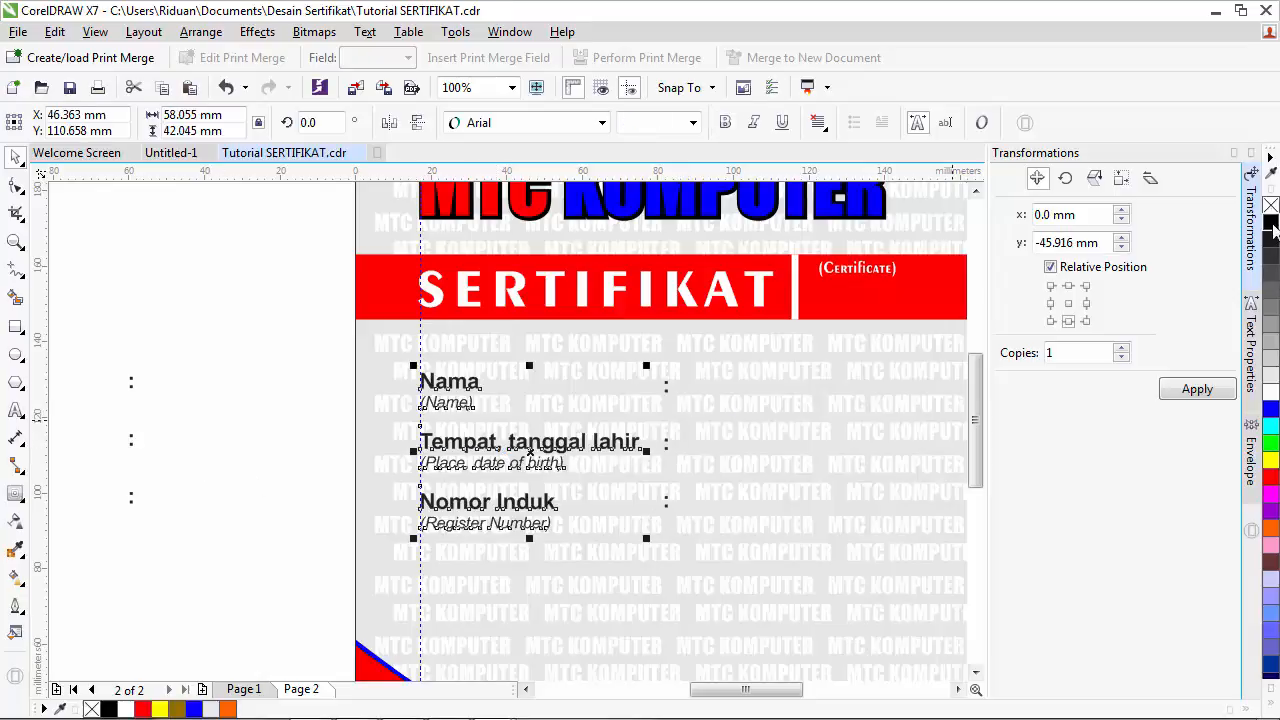
click(666, 388)
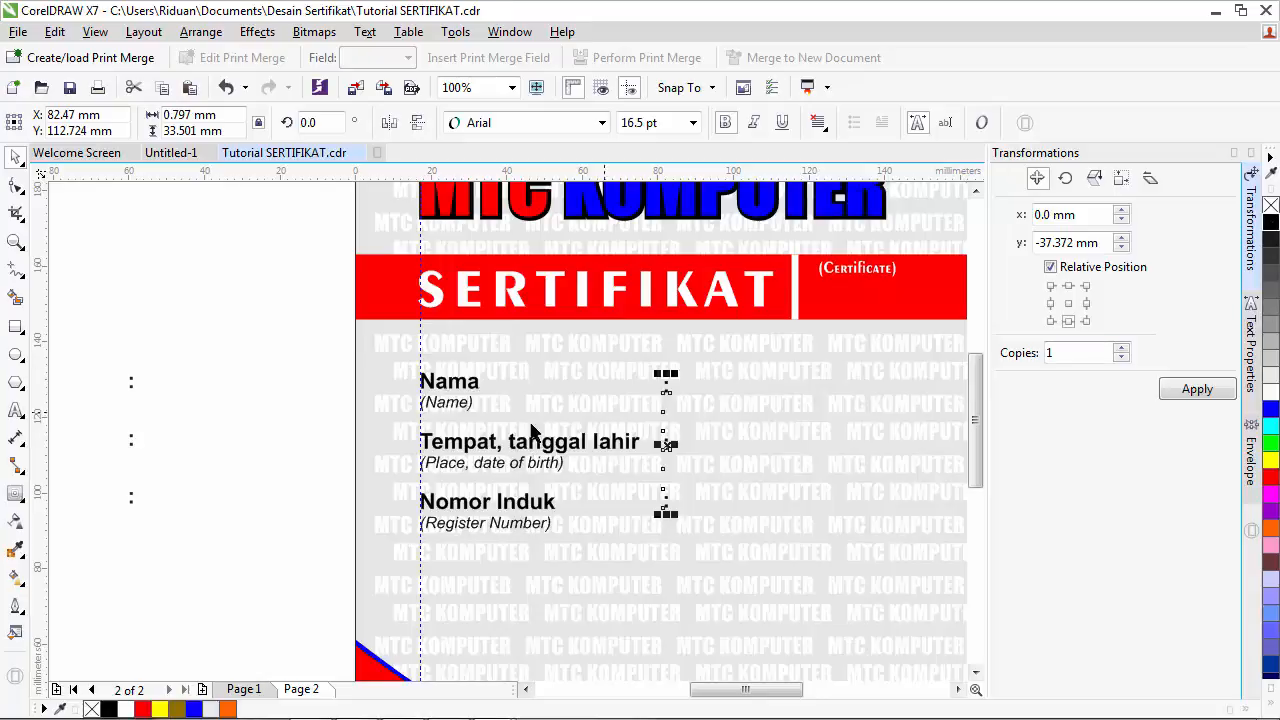
click(248, 425)
click(525, 689)
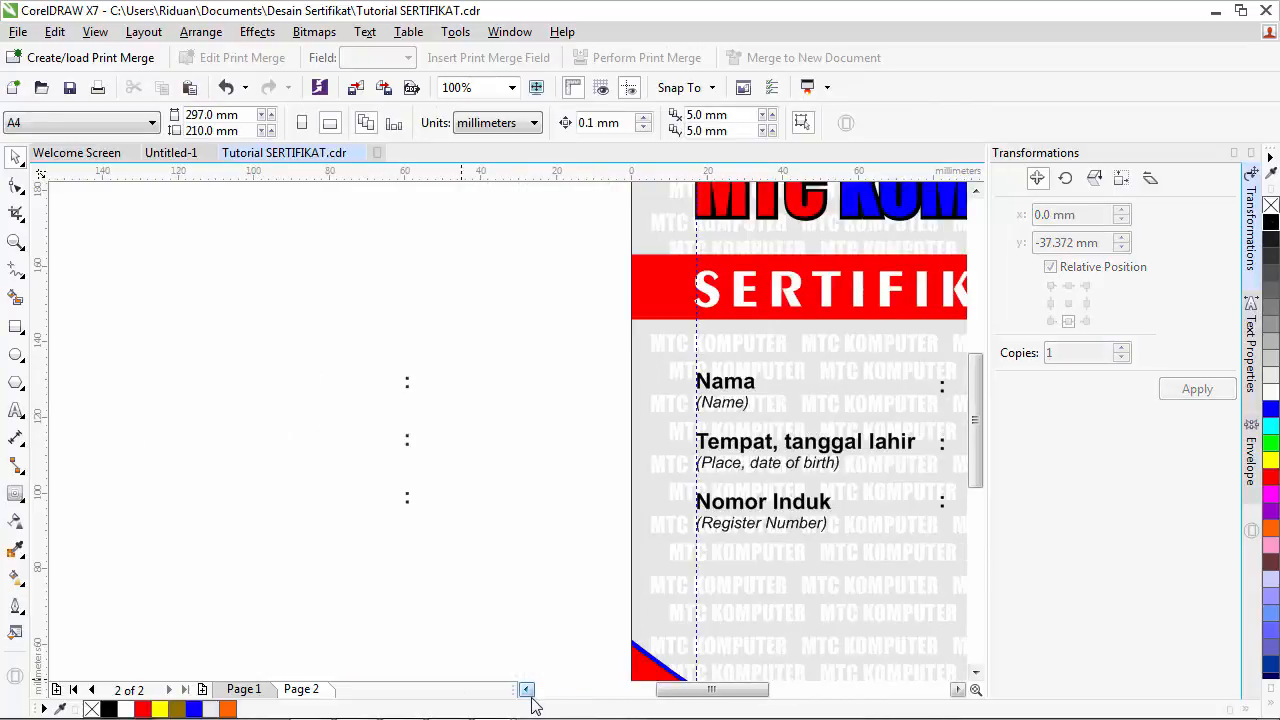
- Retype the spare text block as 'Diberikan kepada' and move it above Nama
drag(84, 402, 371, 372)
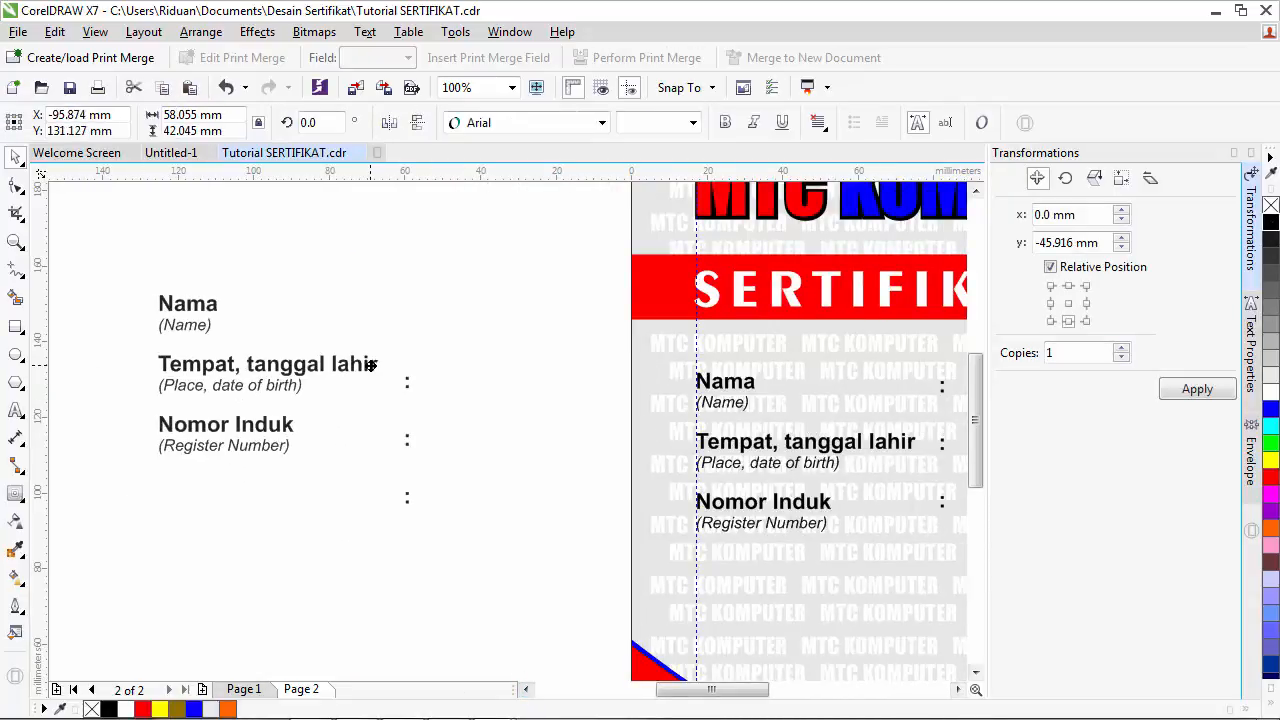
click(14, 410)
drag(328, 450, 128, 297)
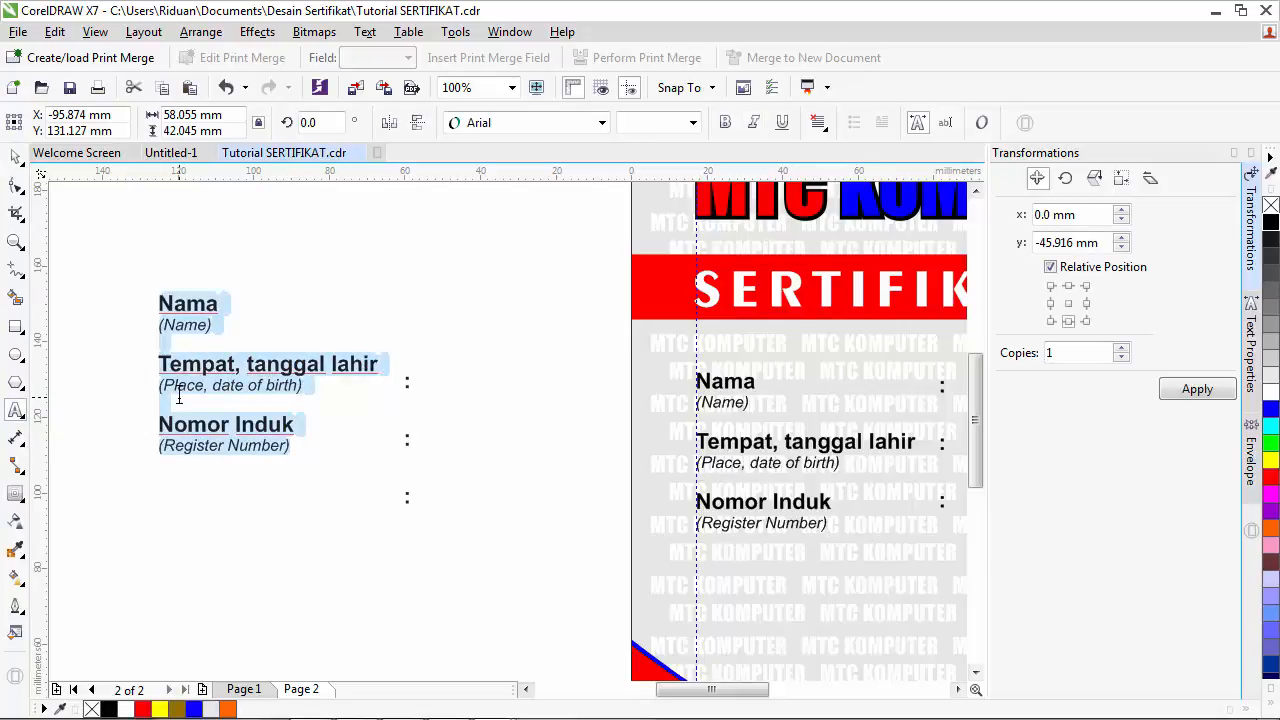
text(Diberik)
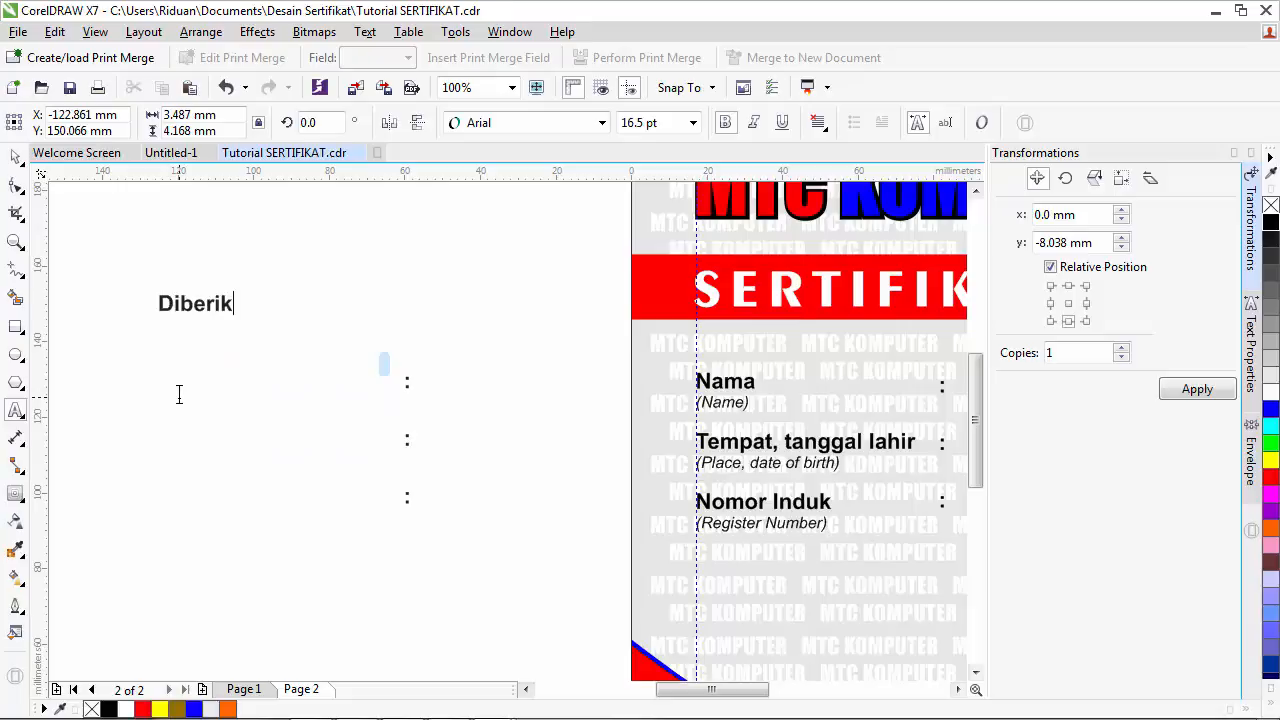
text(an kepa)
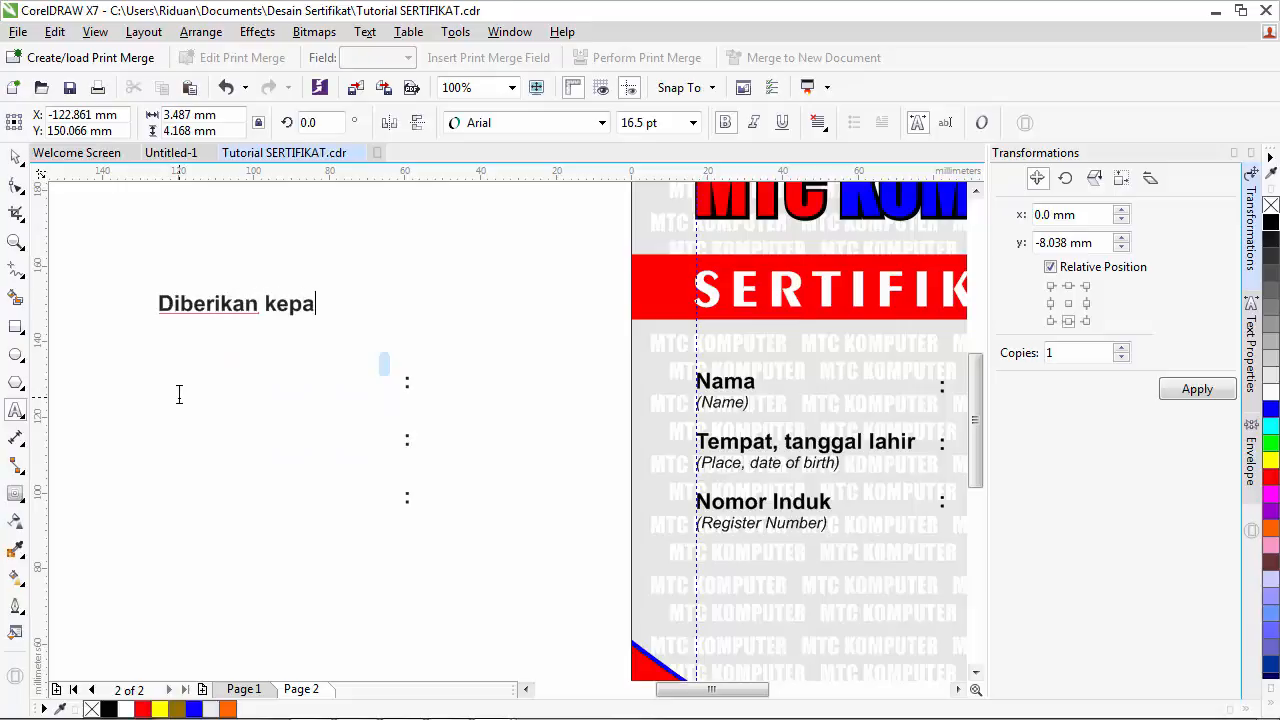
text(da)
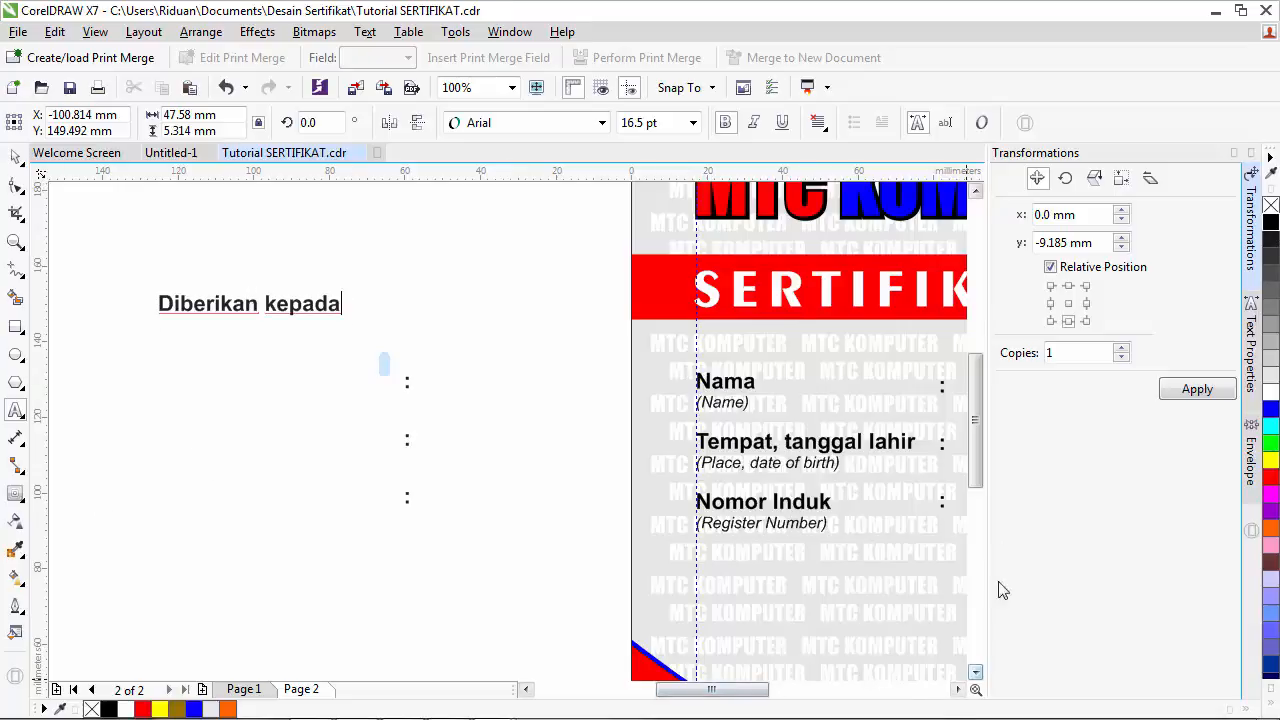
click(1235, 154)
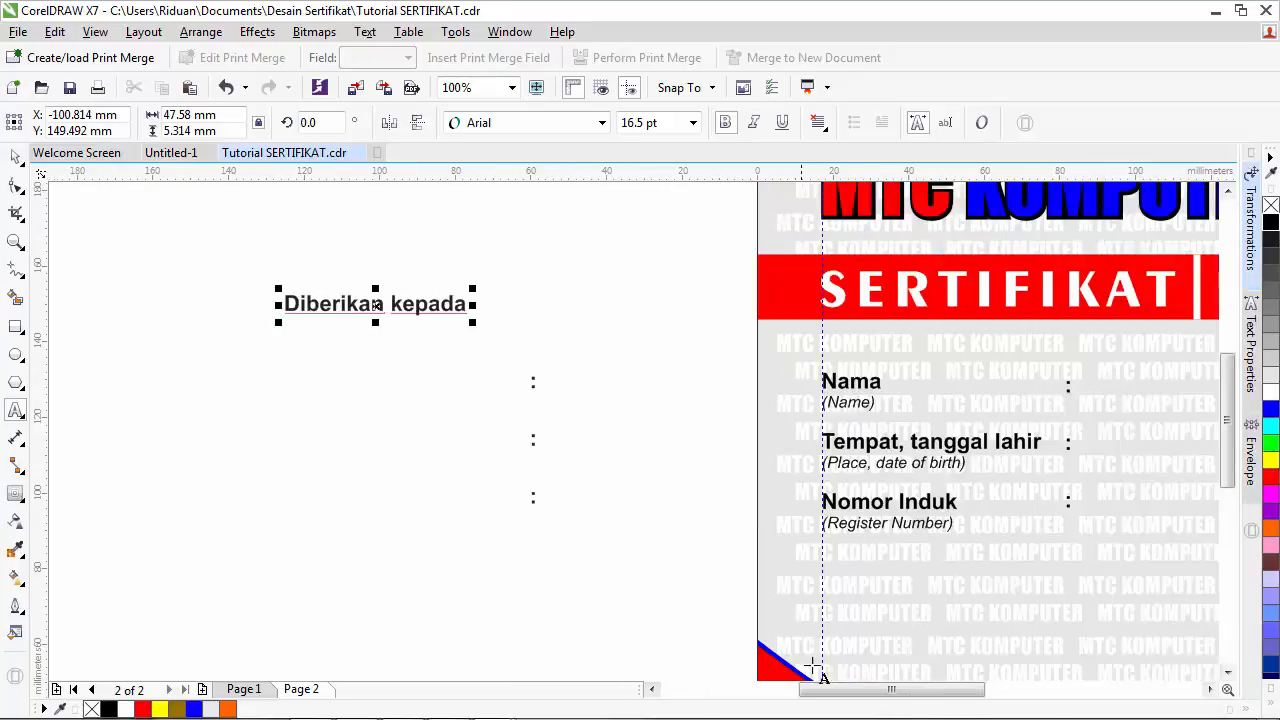
click(1208, 690)
click(652, 689)
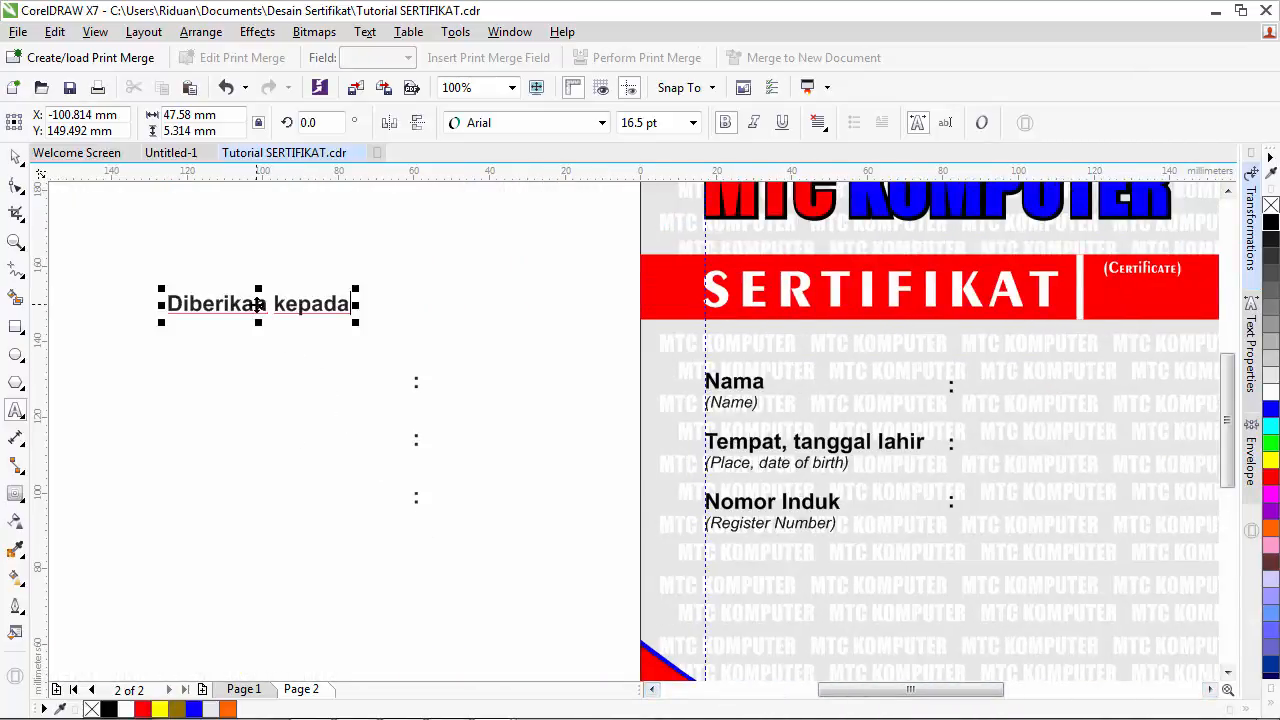
drag(258, 303, 793, 353)
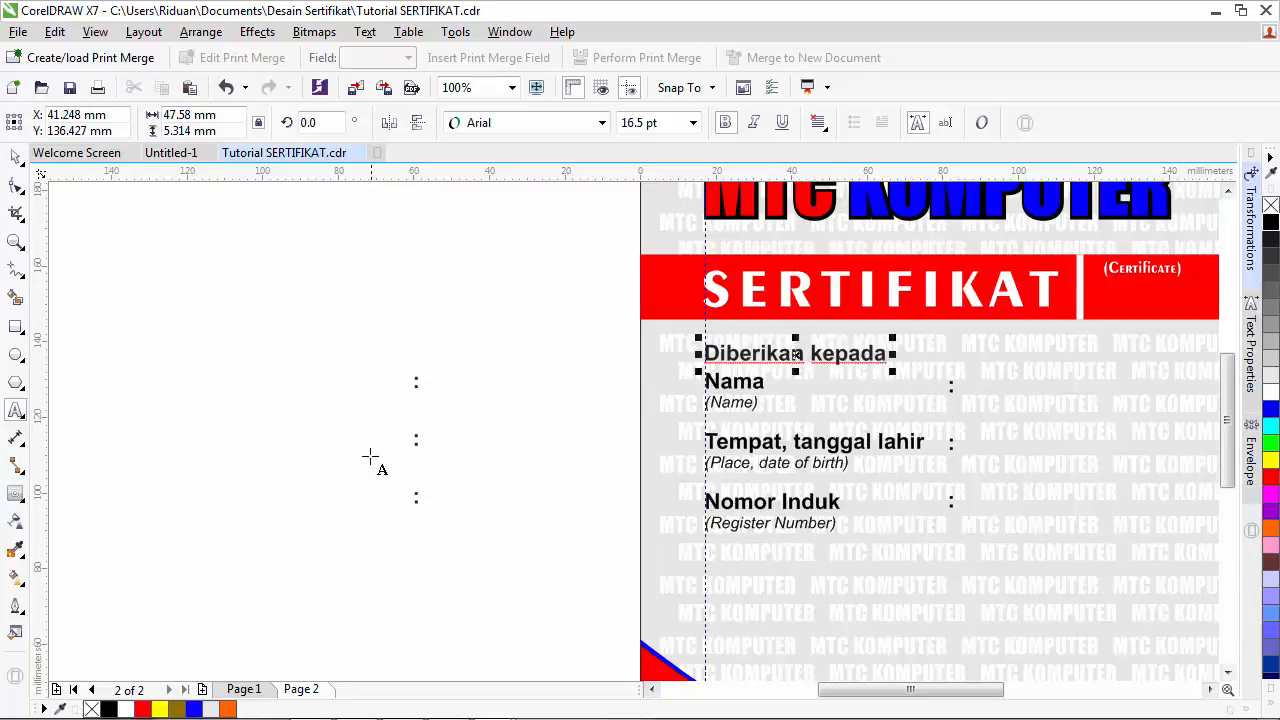
- Delete the three leftover colons beside the page
click(15, 157)
drag(251, 278, 459, 542)
key(Delete)
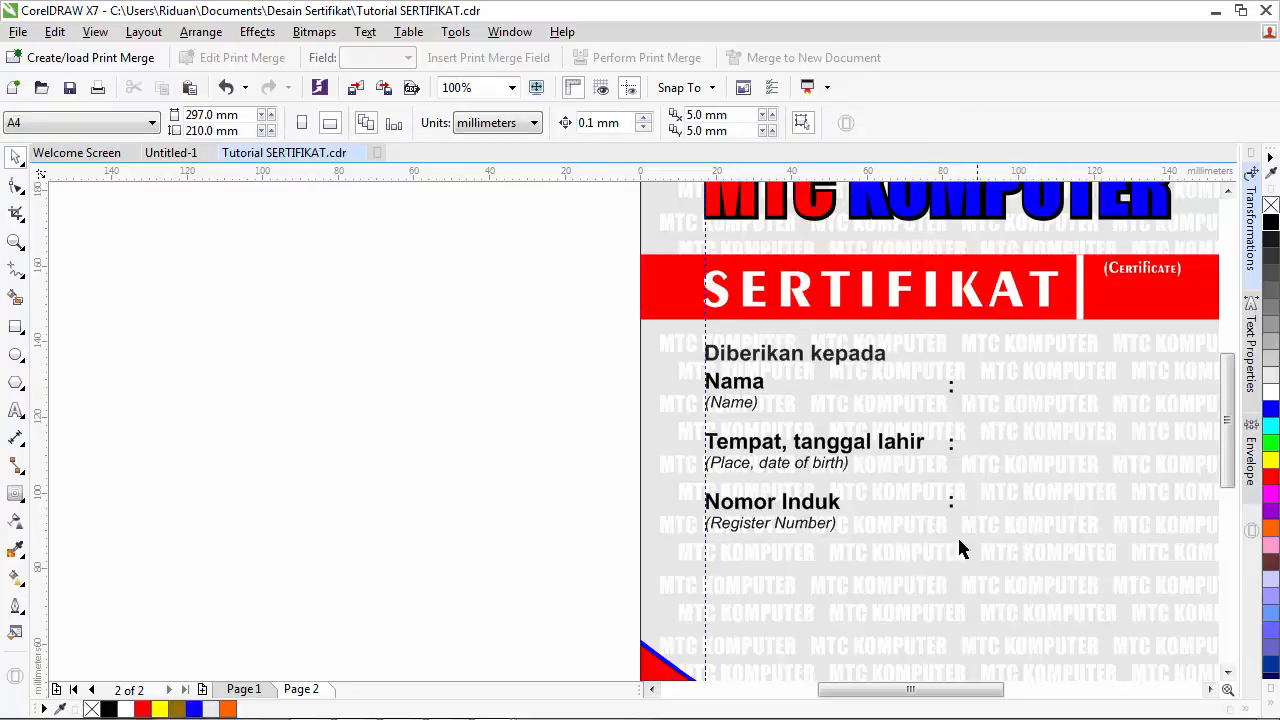
- Copy the Telah dinyatakan LULUS sentence from page 1 and paste it below Nomor Induk on page 2
scroll(823, 646, down, 2)
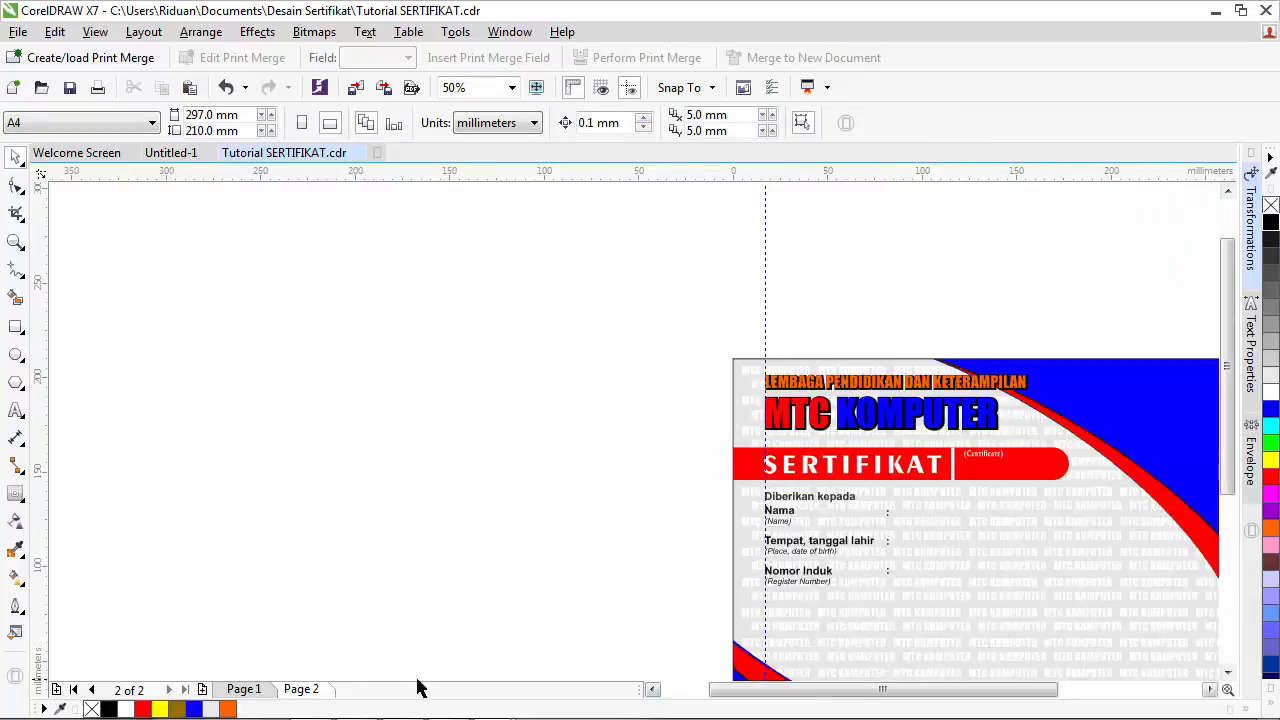
click(1210, 689)
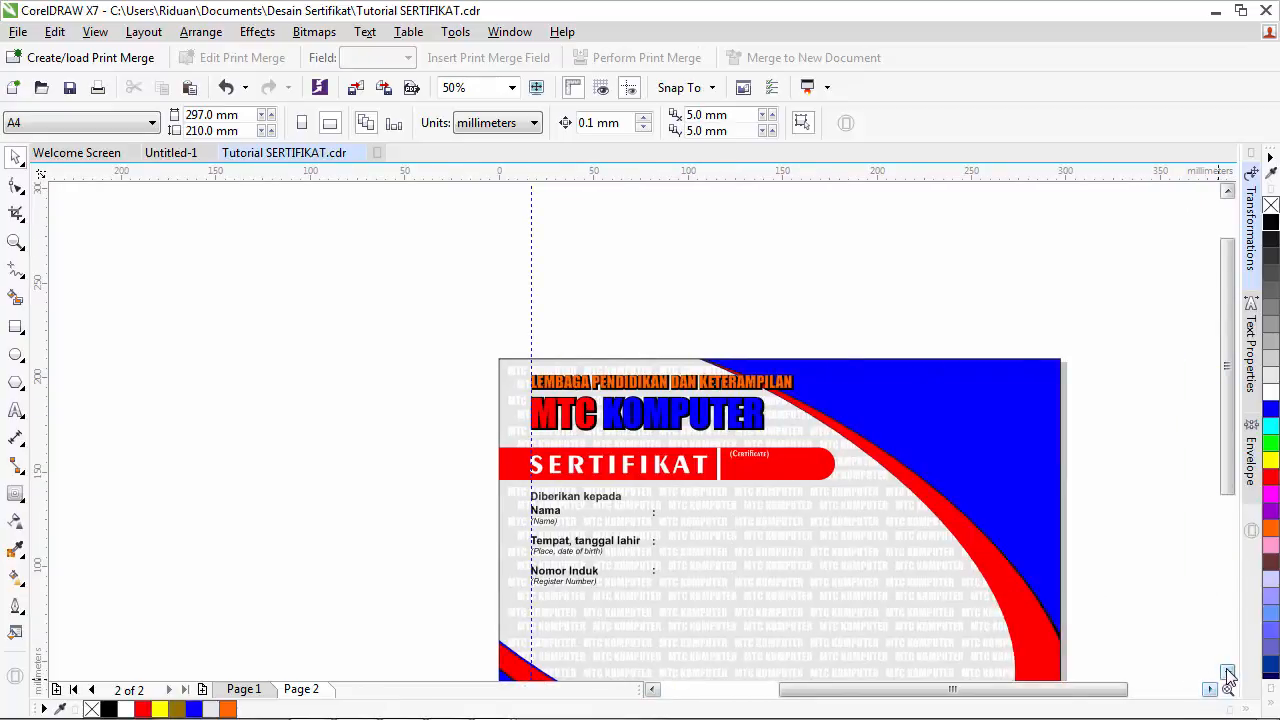
click(1227, 672)
click(1227, 672)
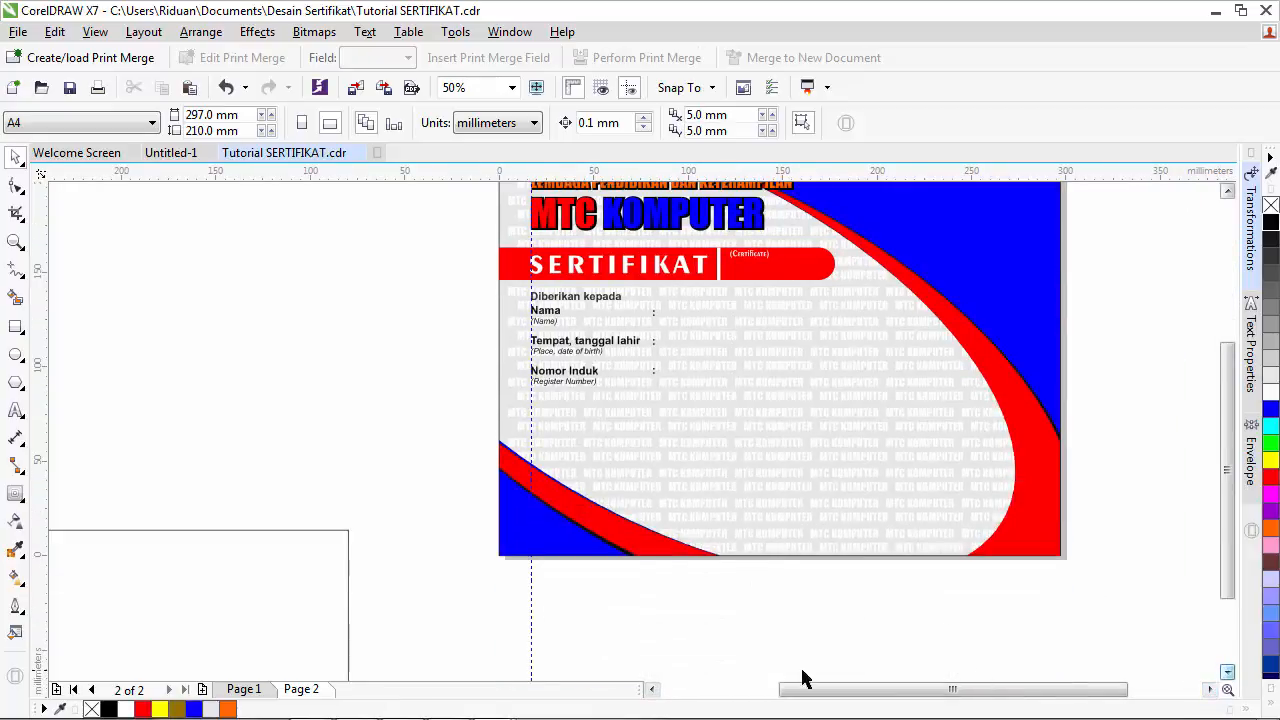
click(250, 693)
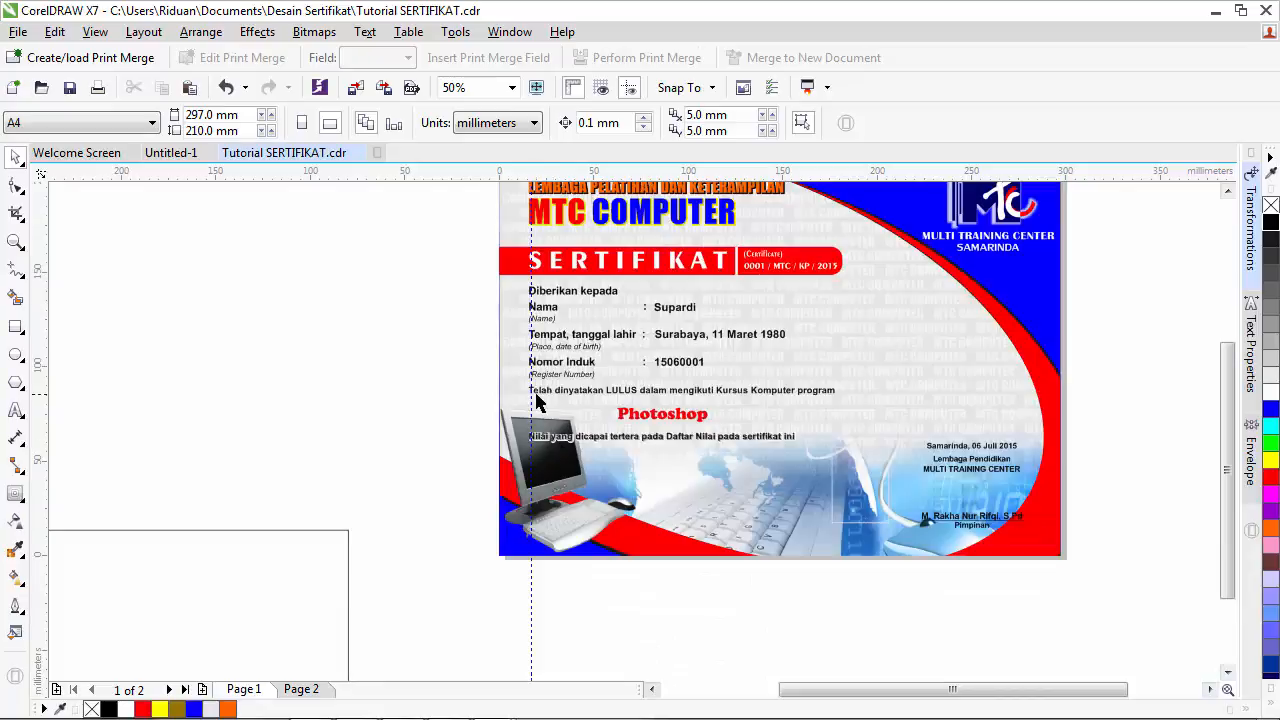
click(588, 402)
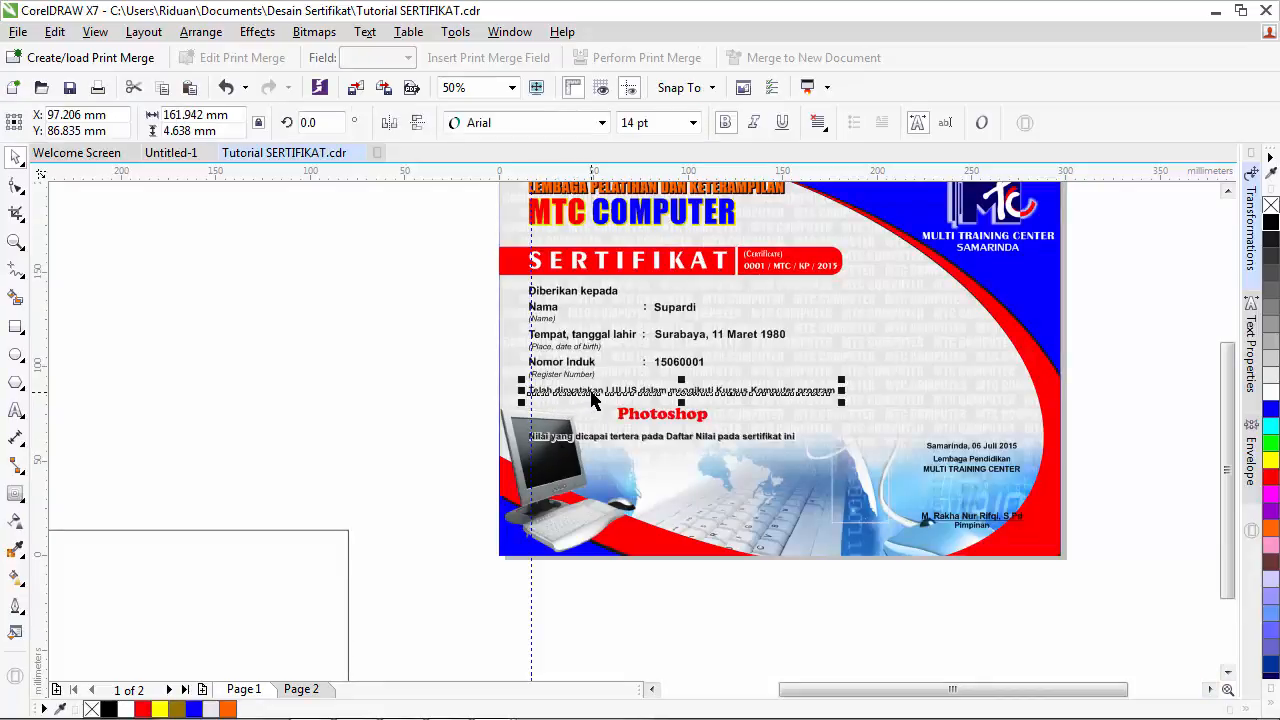
click(300, 689)
key(ctrl+v)
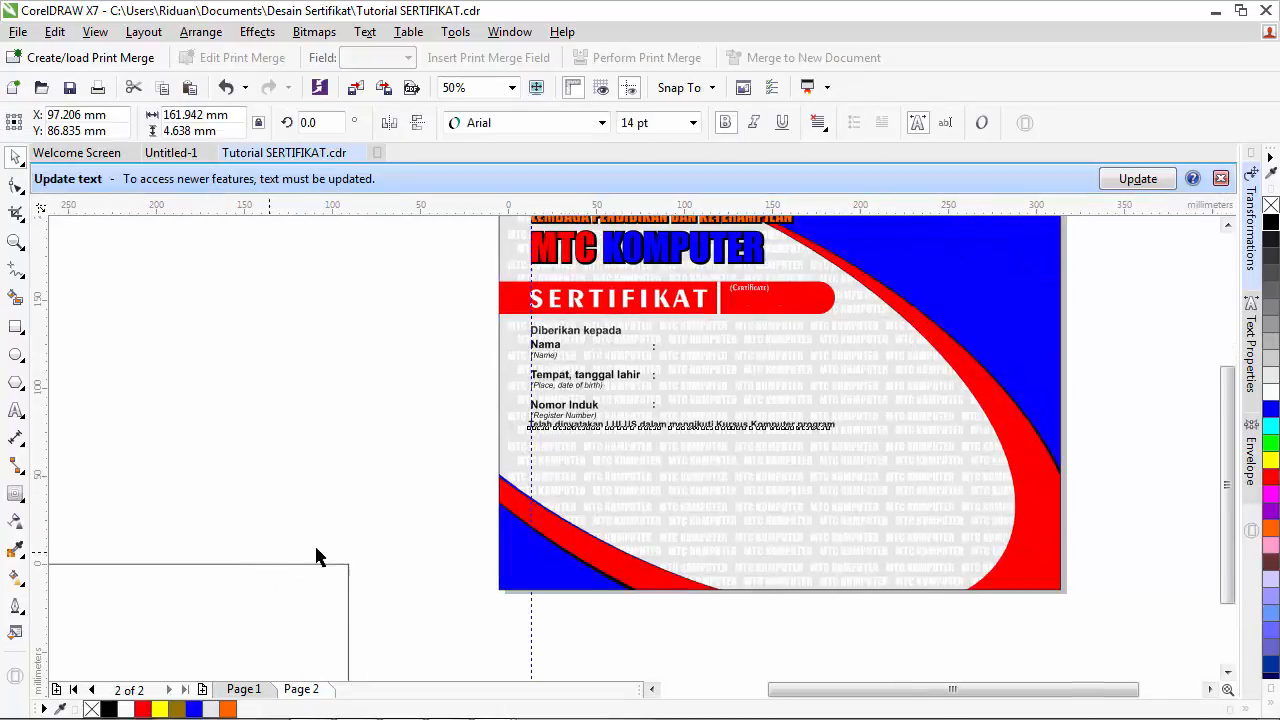
click(1222, 179)
drag(680, 395, 684, 398)
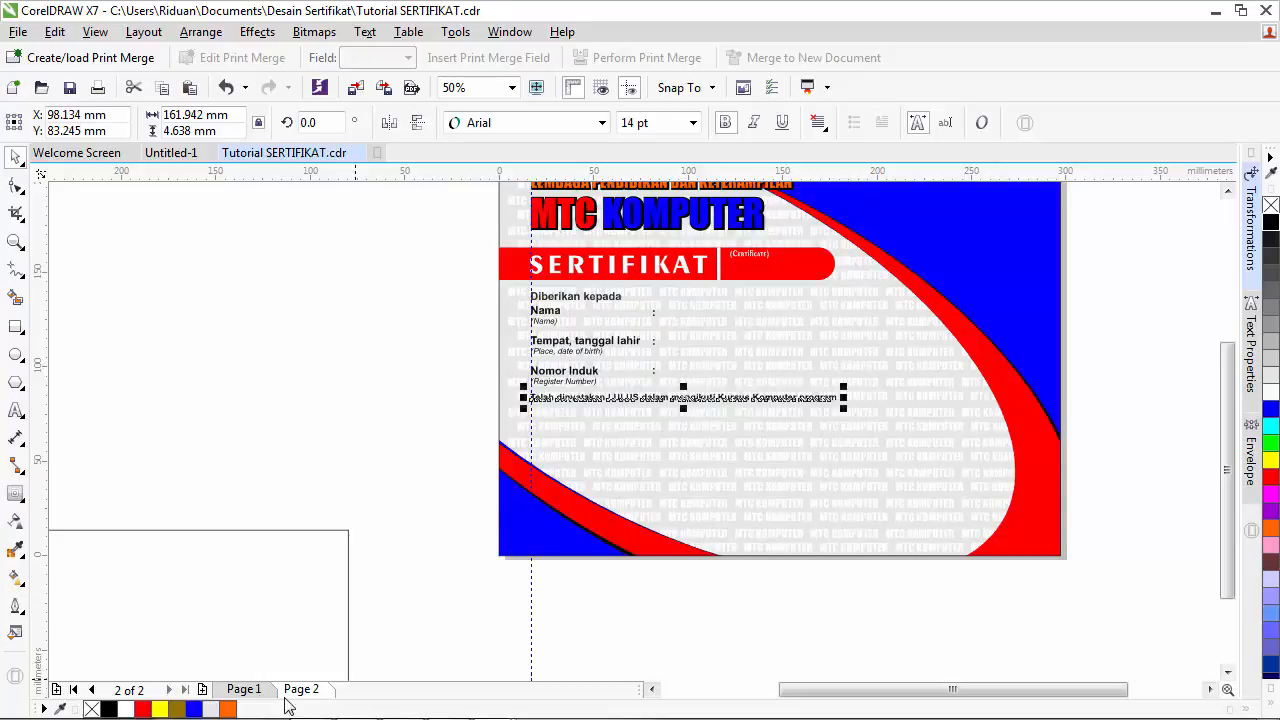
- Copy the Nilai yang dicapai line from page 1 and place it below the LULUS sentence
click(243, 689)
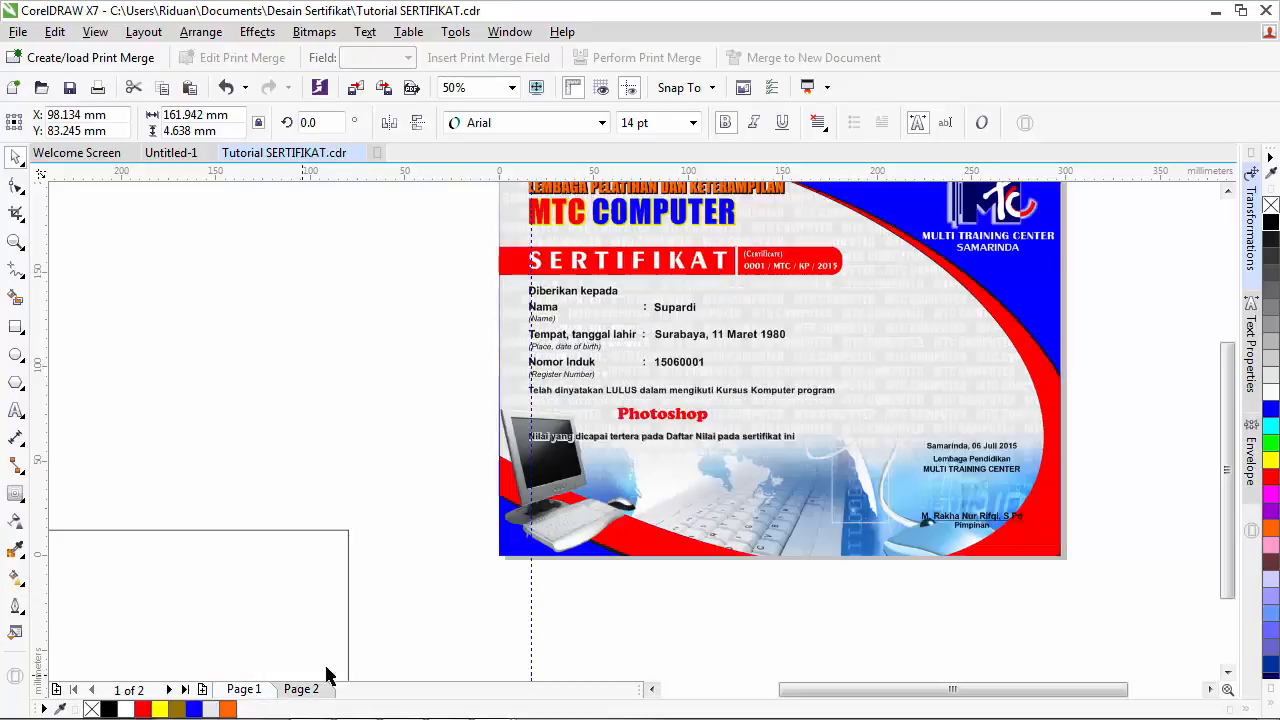
click(621, 440)
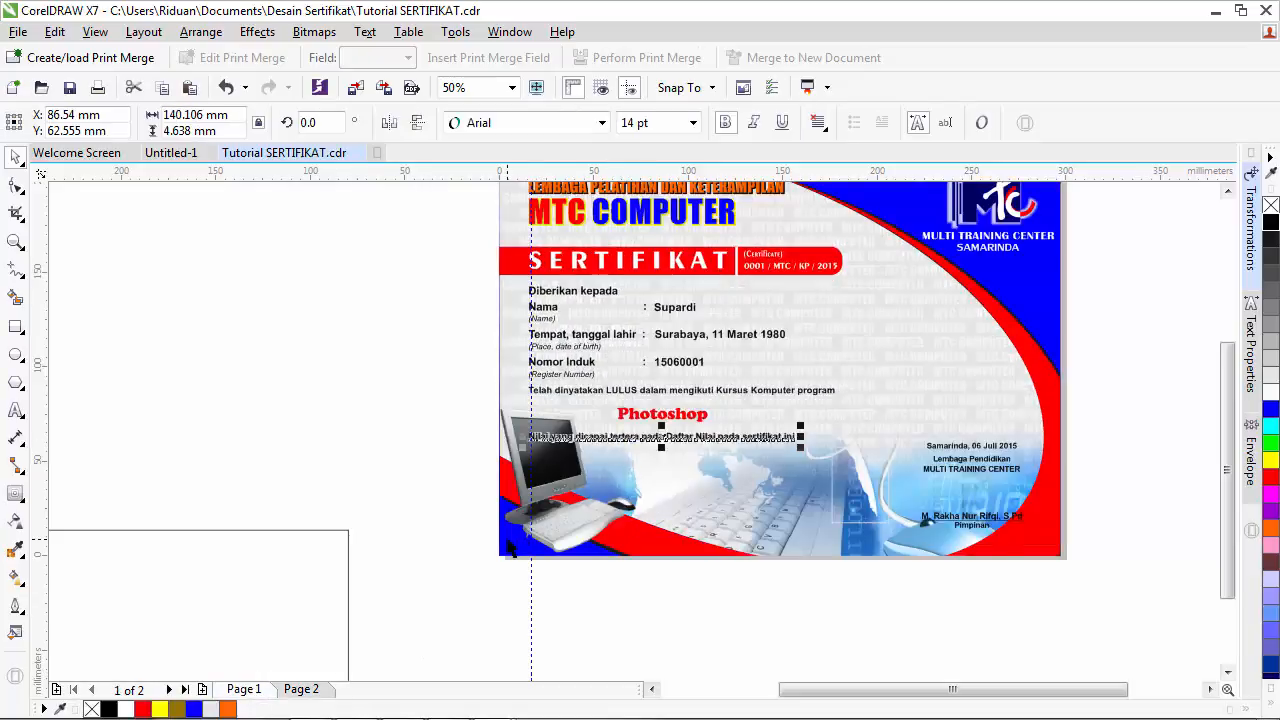
click(300, 689)
key(ctrl+v)
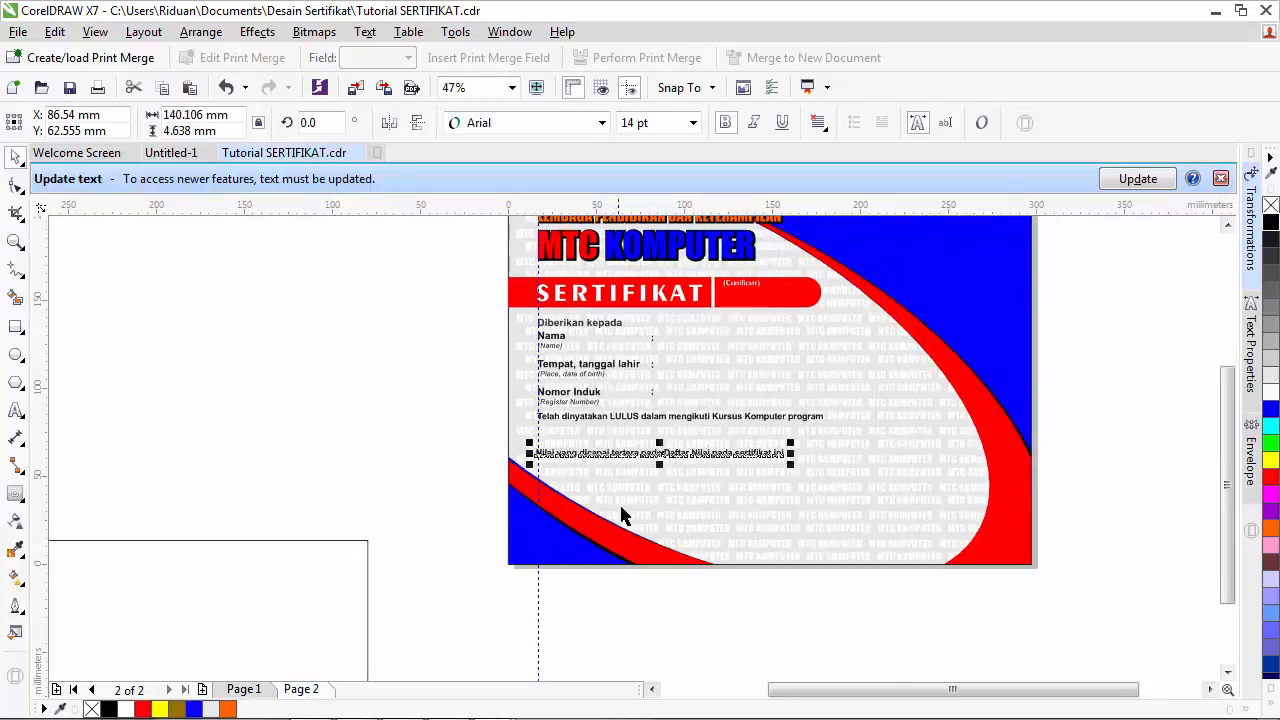
click(1221, 178)
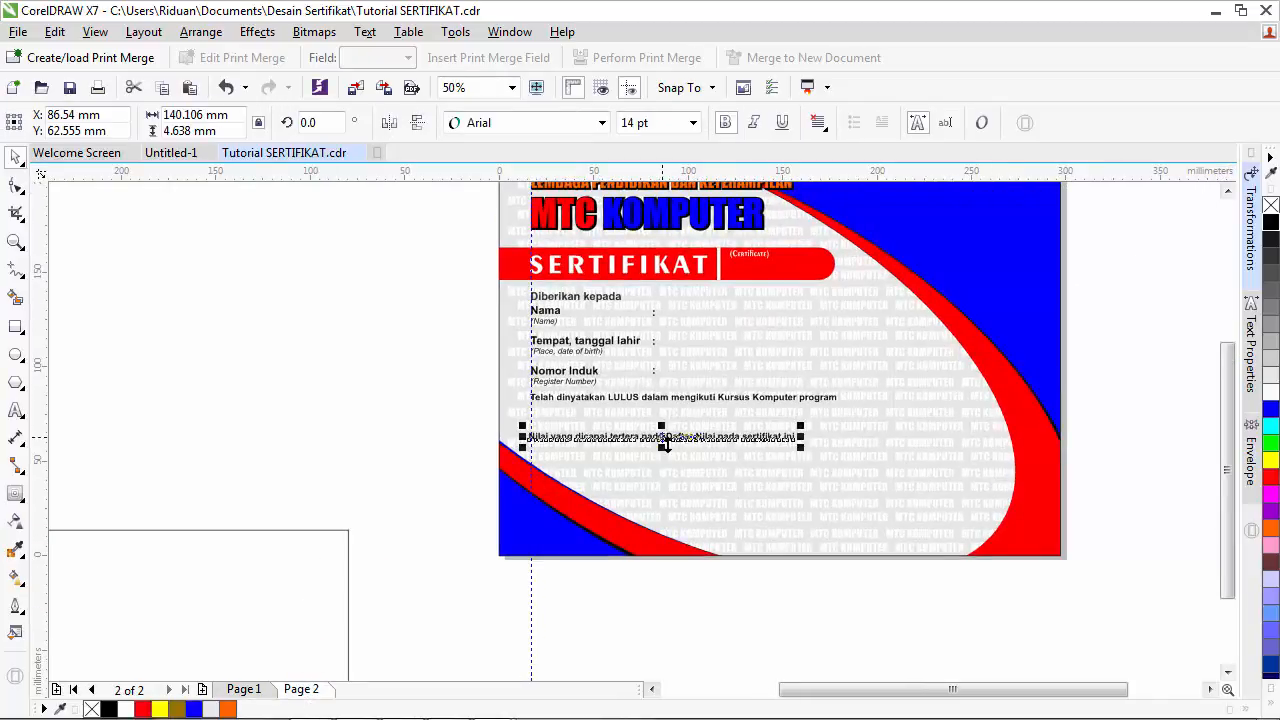
drag(661, 440, 662, 457)
scroll(466, 435, up, 2)
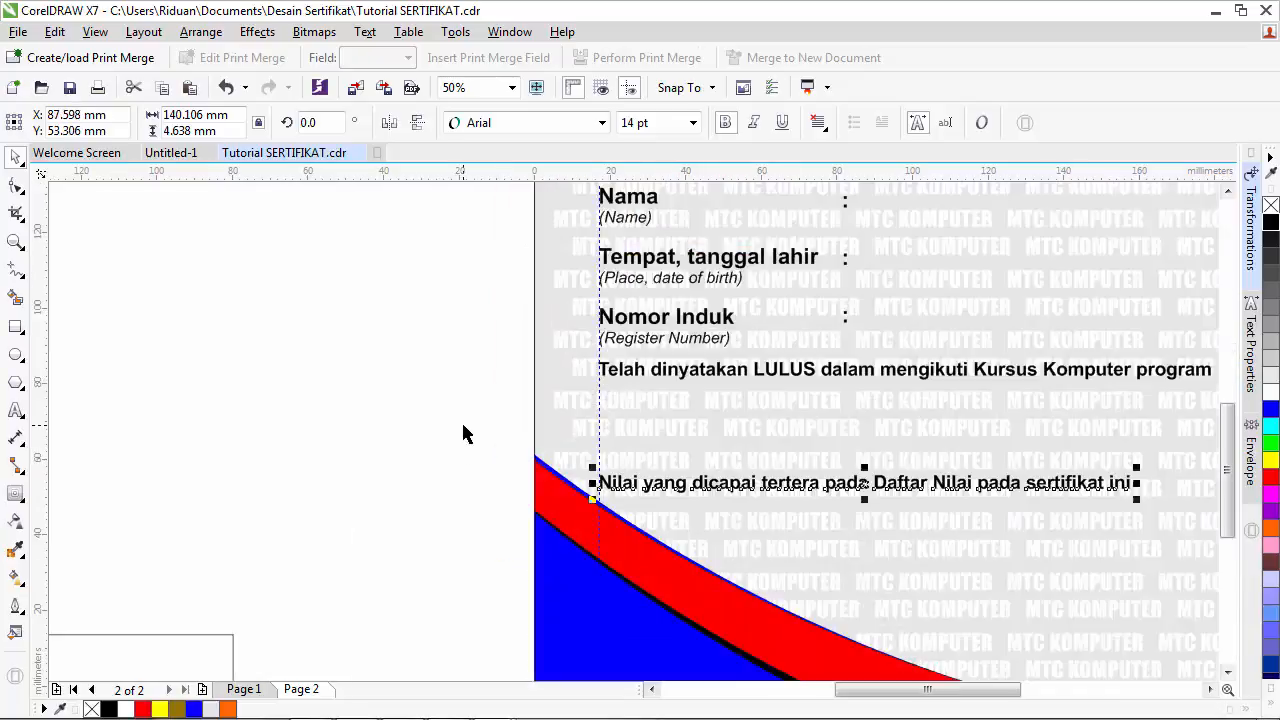
click(1209, 689)
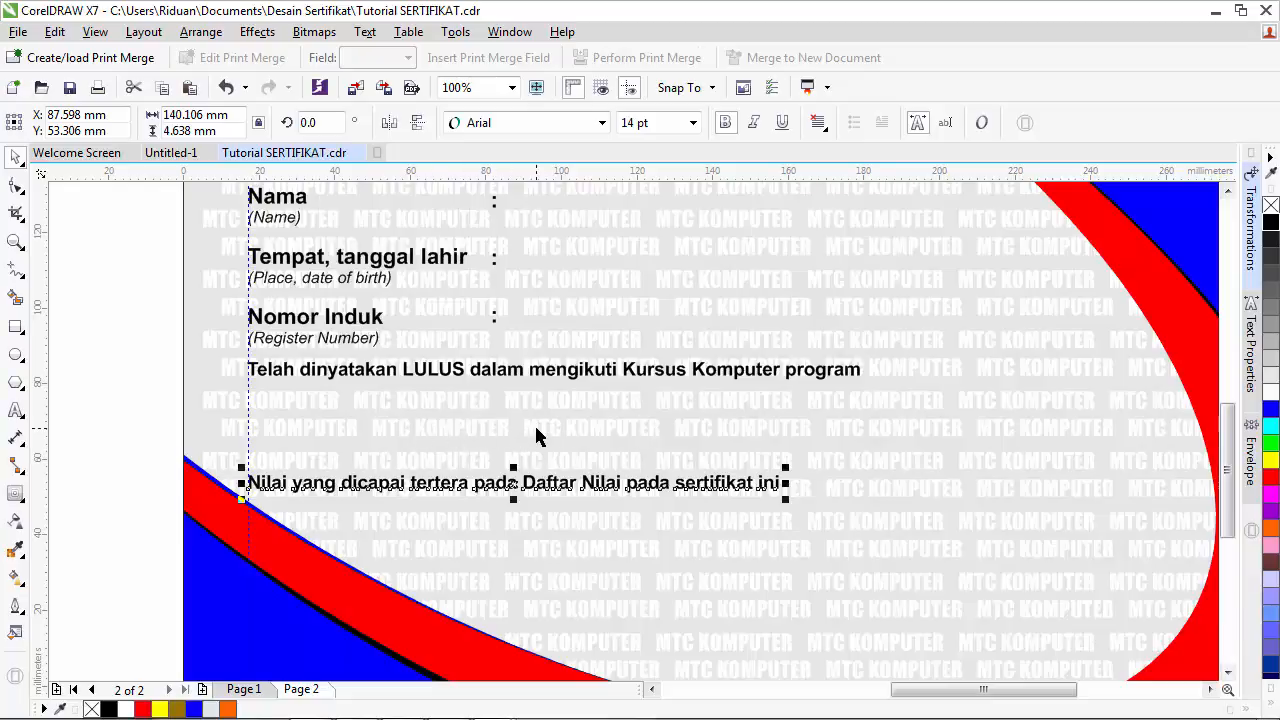
scroll(540, 434, down, 2)
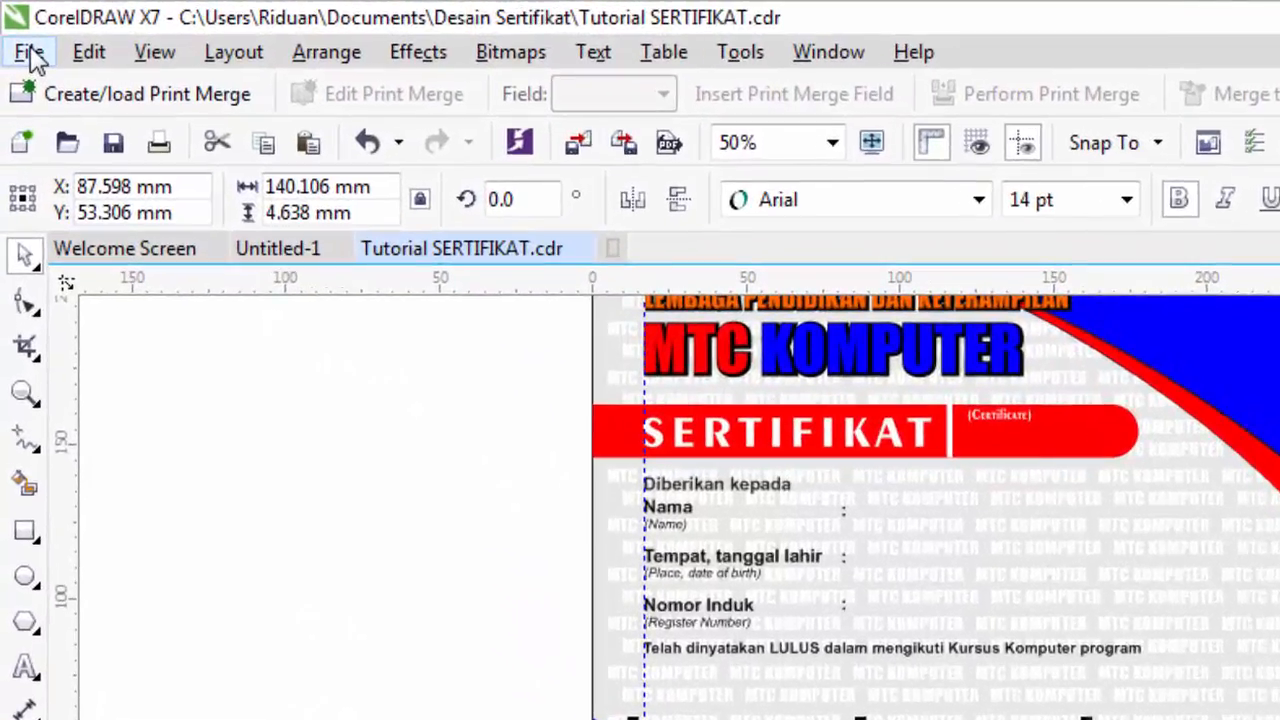
- Import PC.png and place the computer image at the lower left of page 2
click(18, 31)
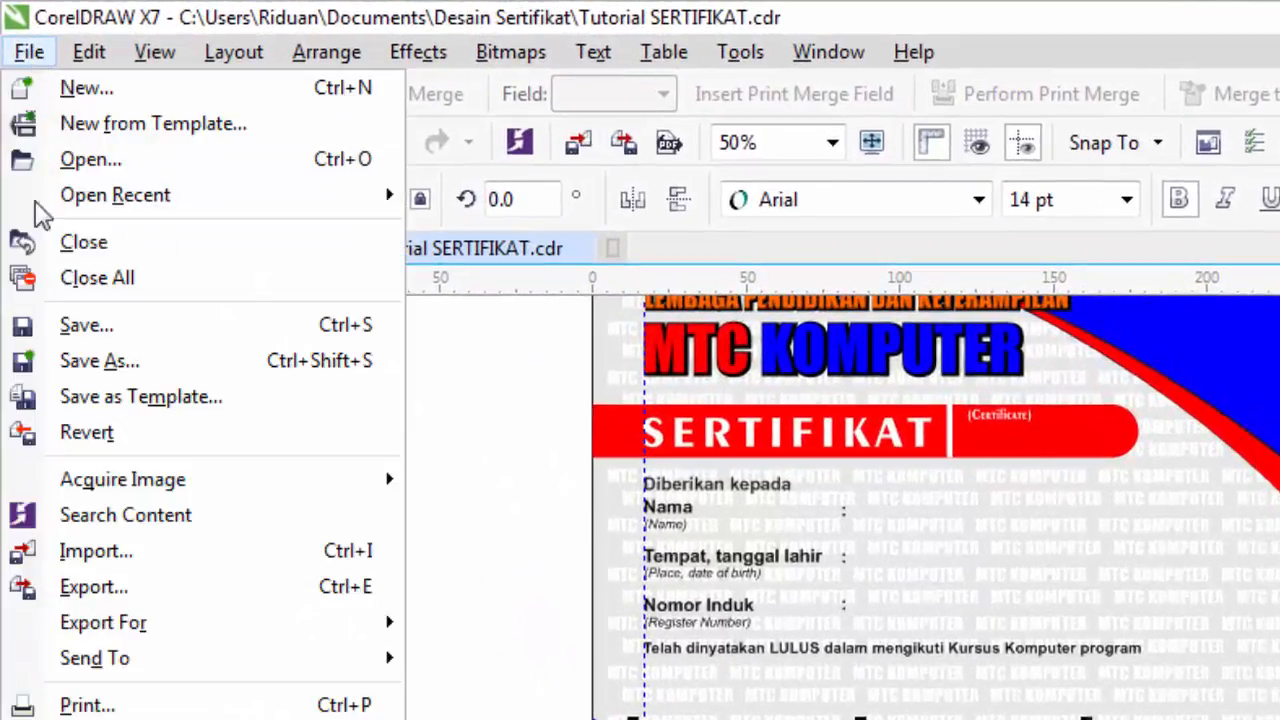
click(100, 553)
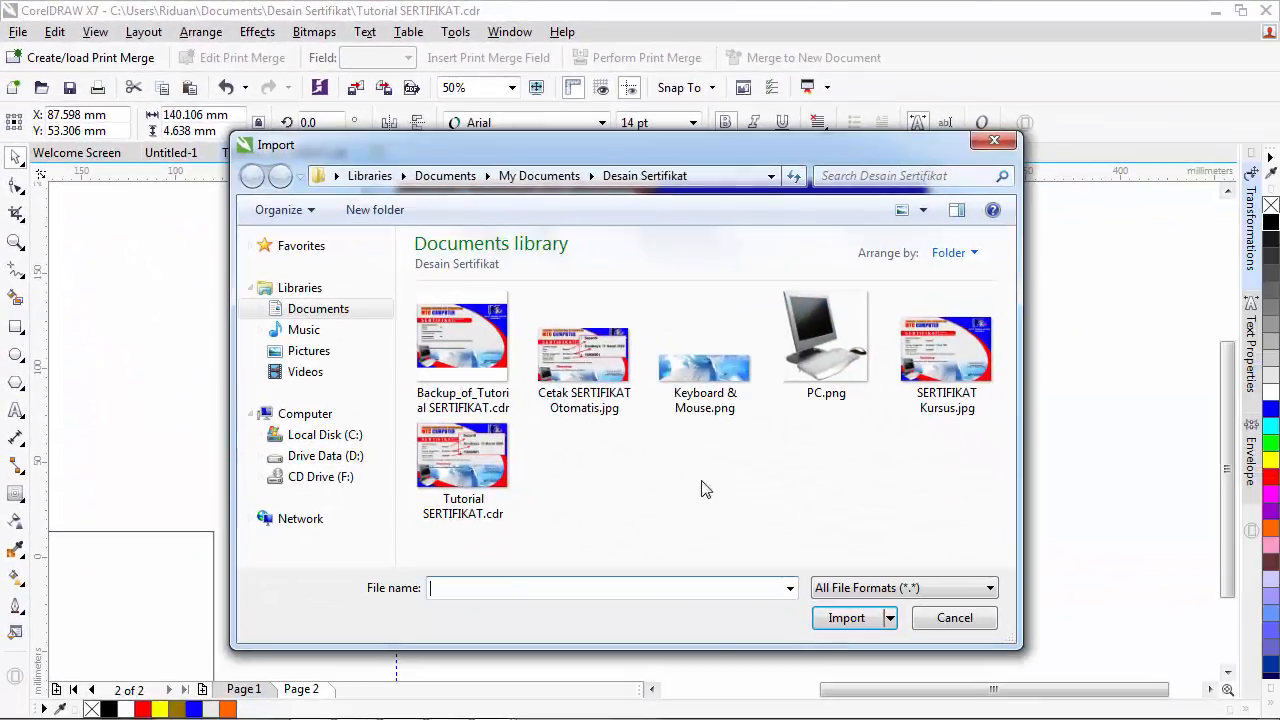
click(822, 355)
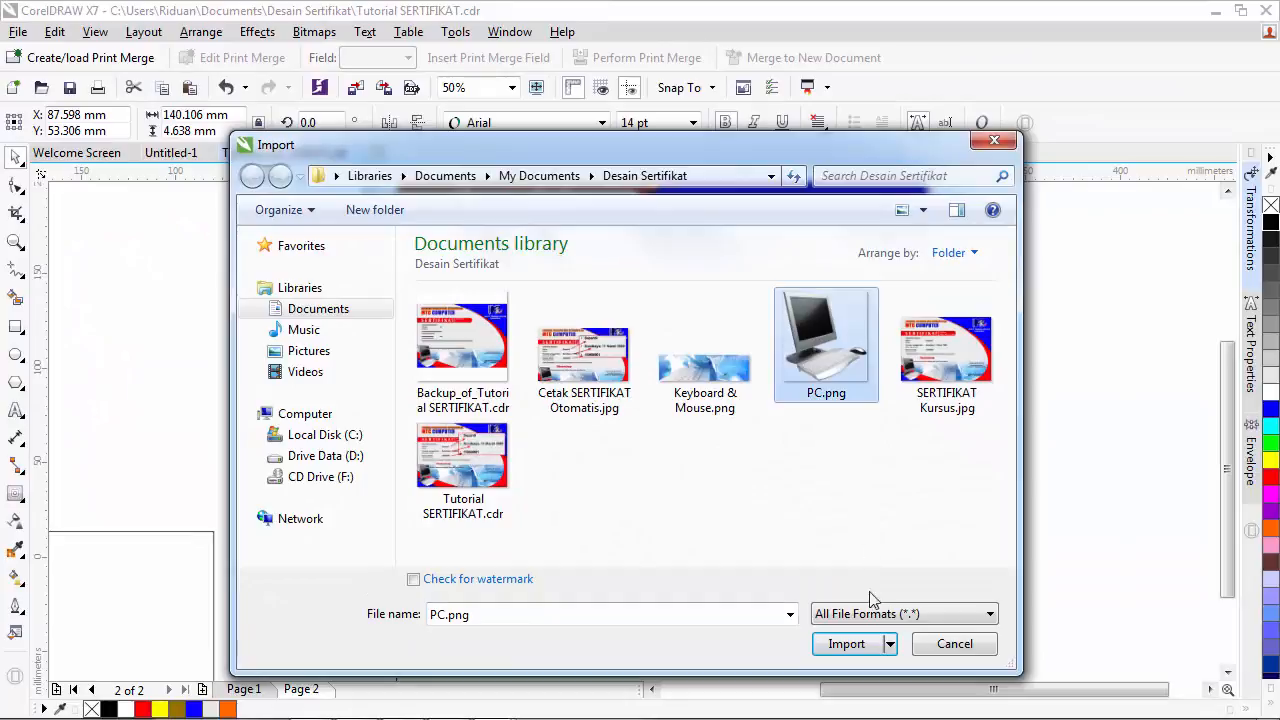
click(848, 648)
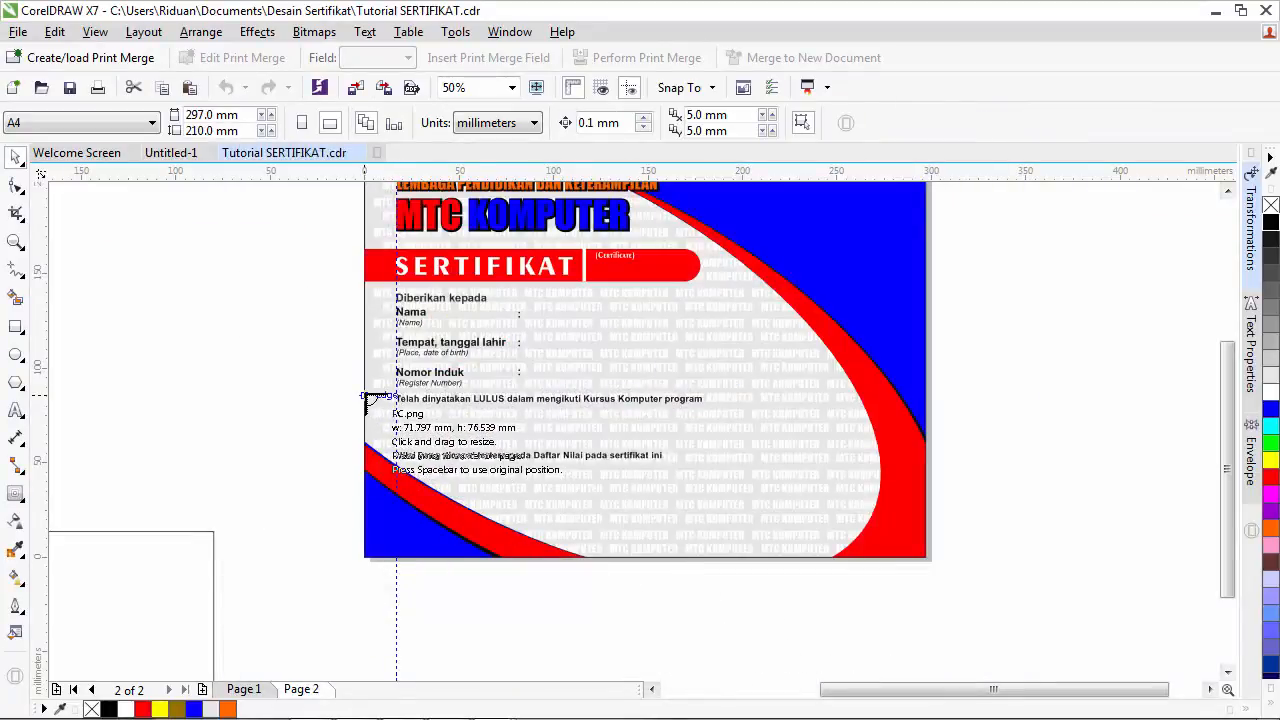
drag(366, 396, 505, 545)
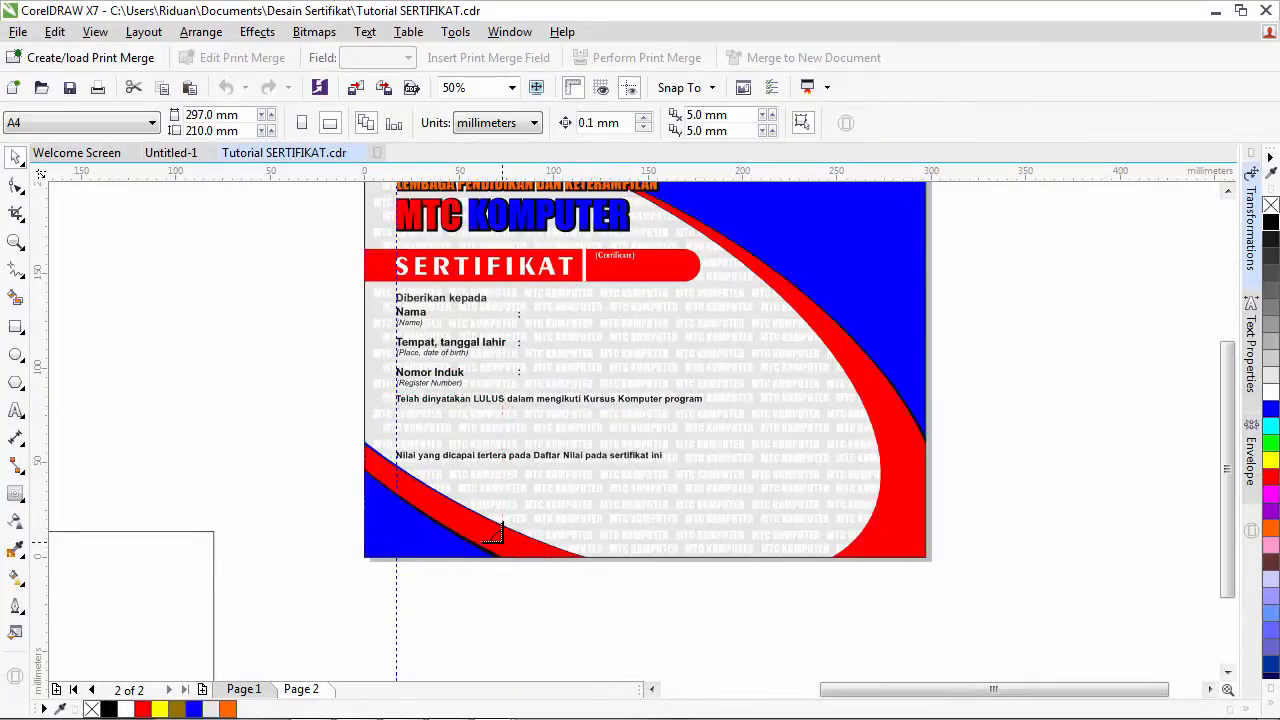
click(283, 437)
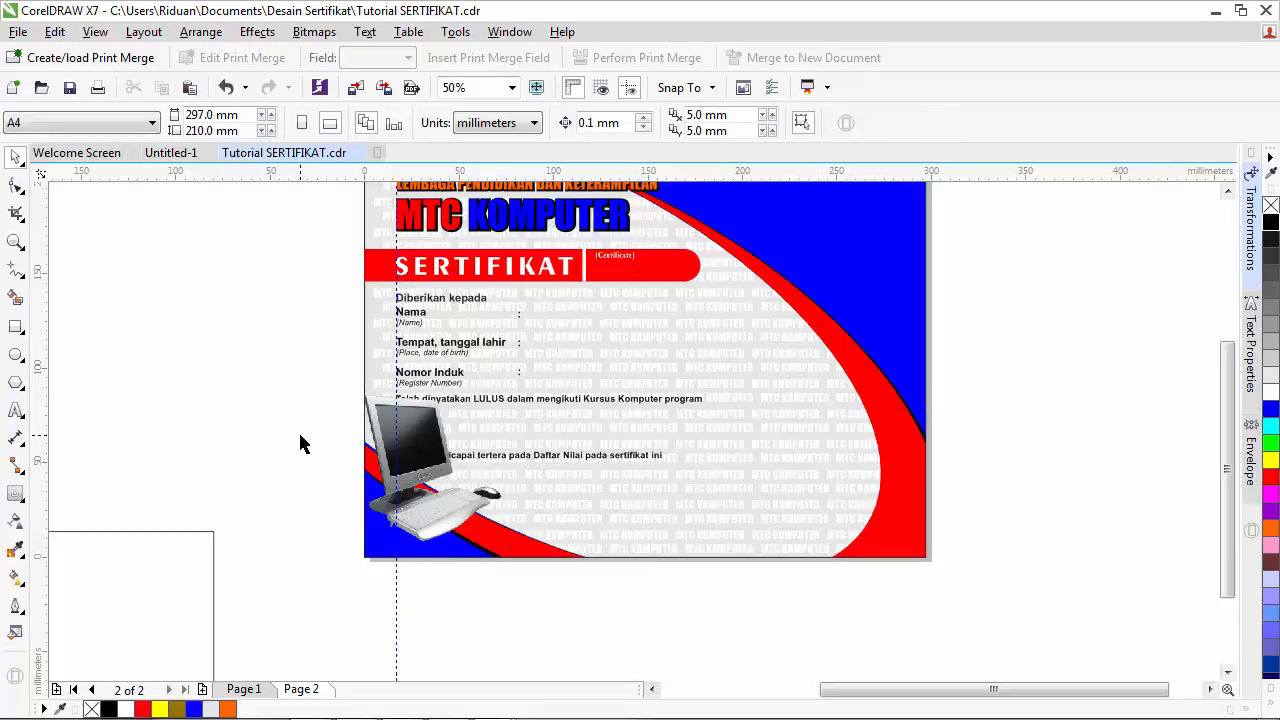
- Bring the LULUS sentence to the front of the page, above the computer image
scroll(391, 428, up, 1)
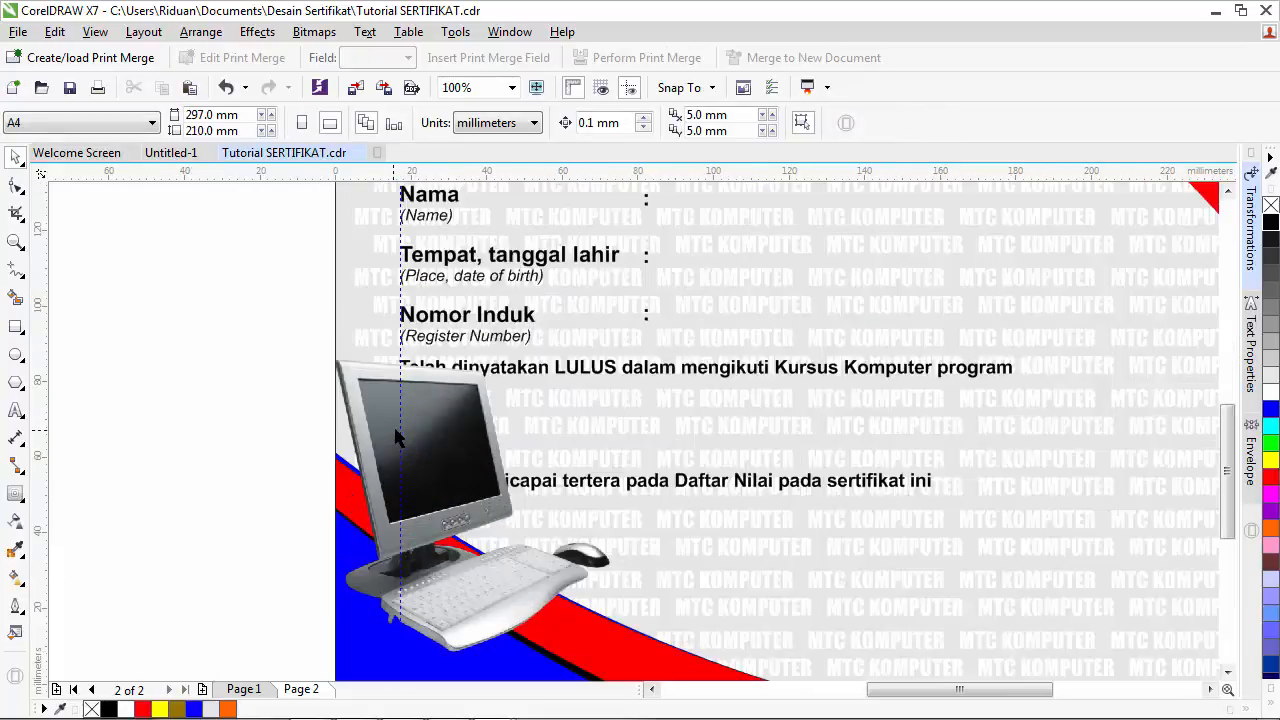
click(468, 378)
click(248, 362)
click(645, 377)
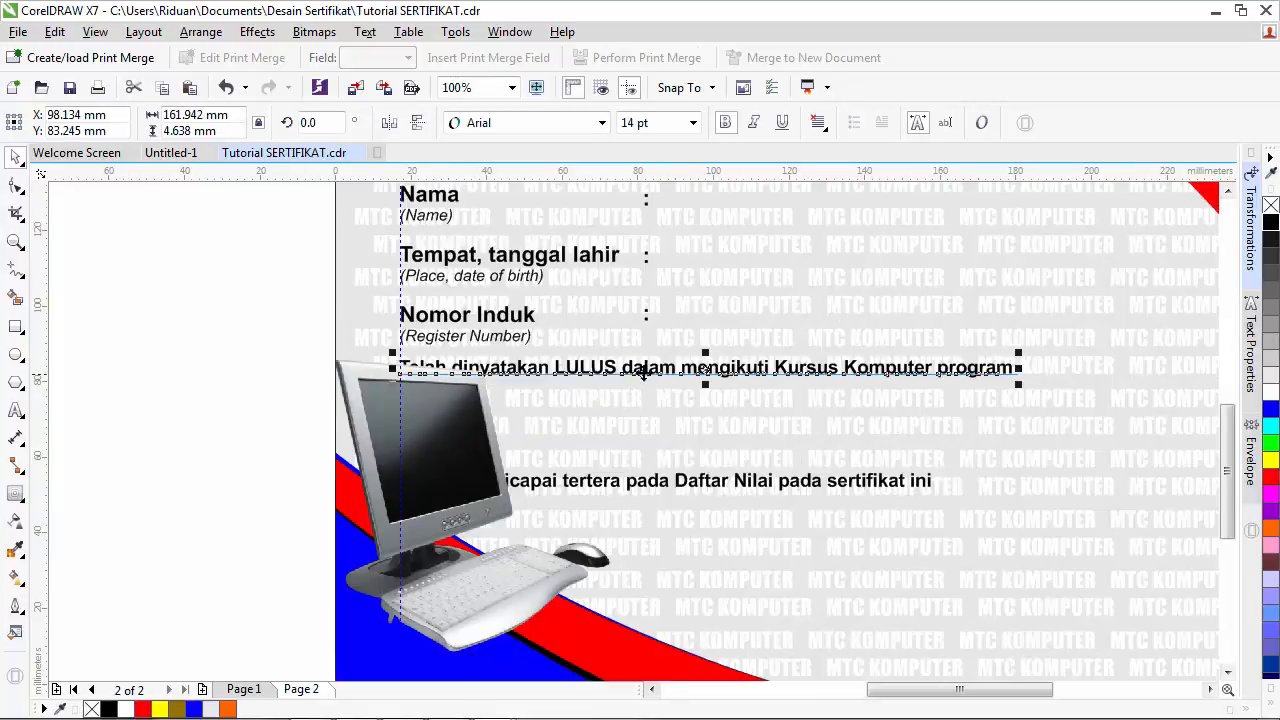
click(210, 33)
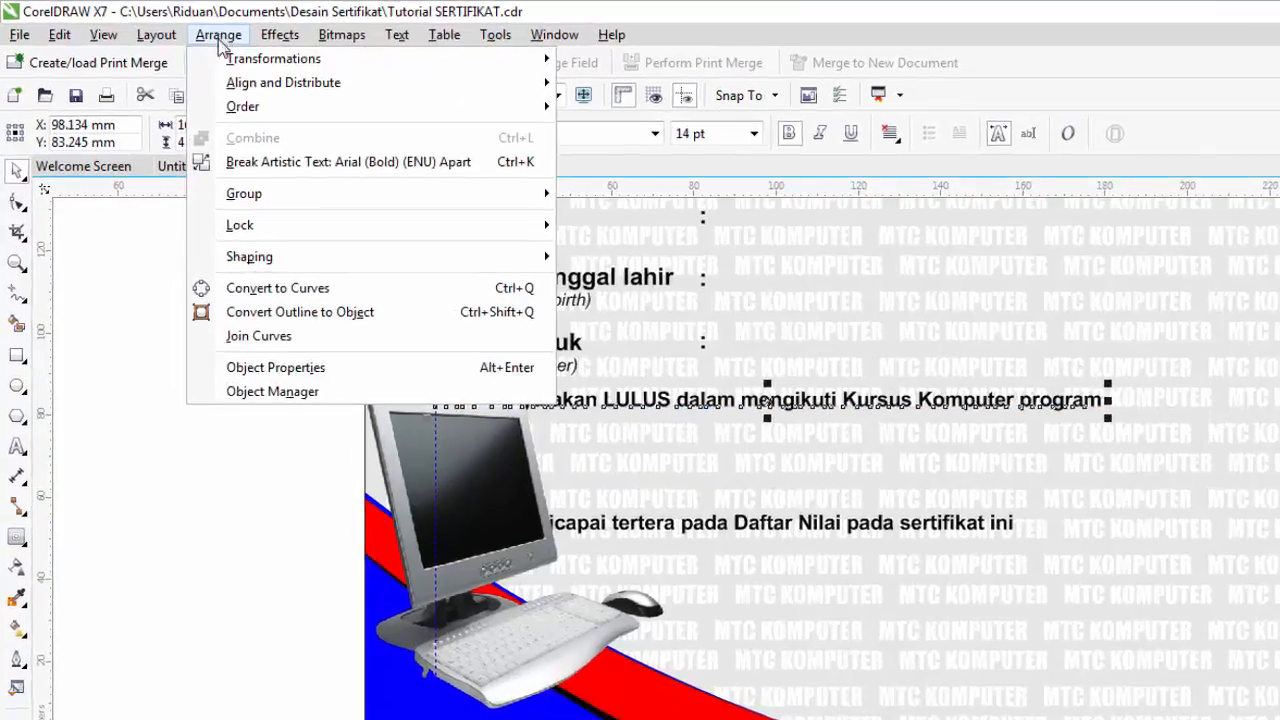
mouse_move(324, 152)
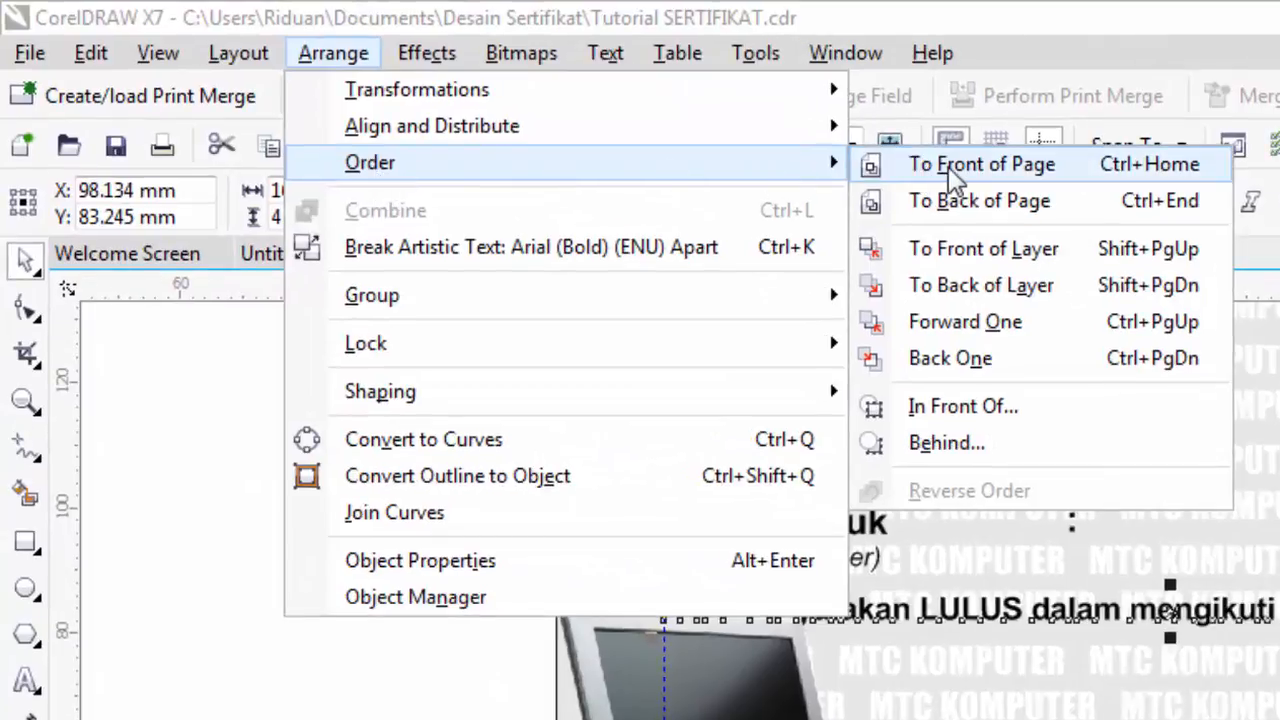
click(781, 141)
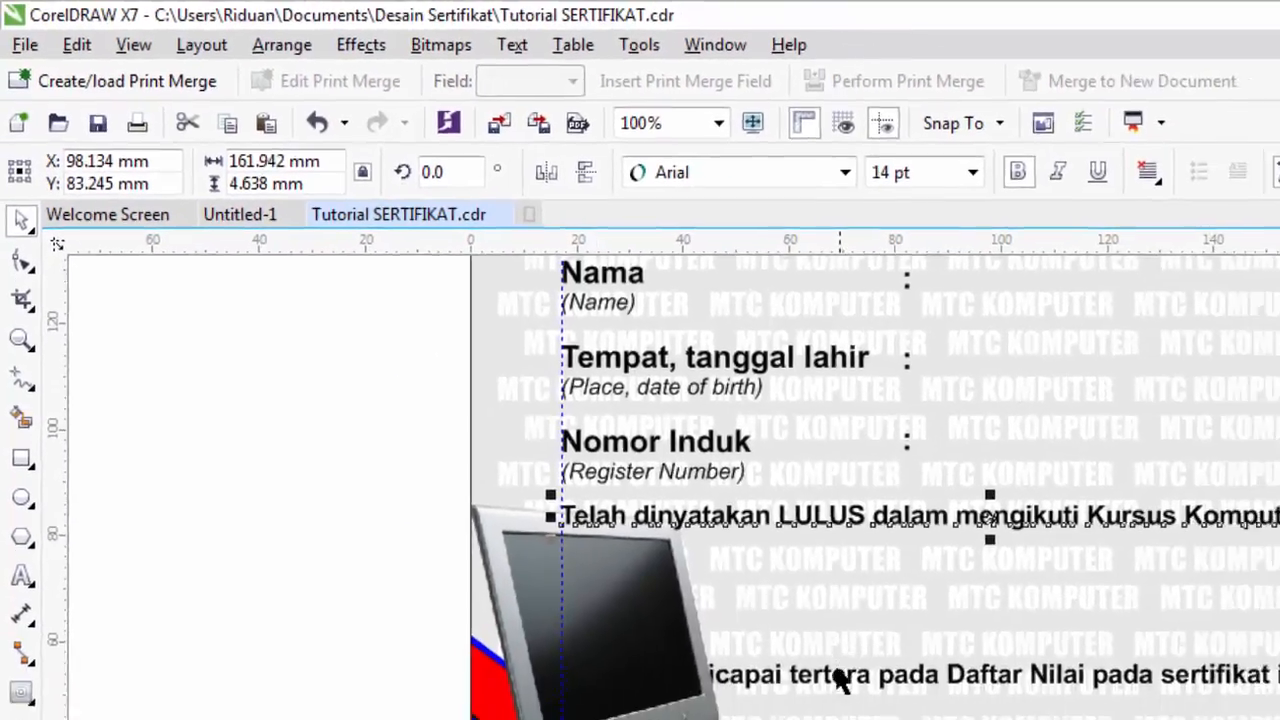
- Bring the Nilai yang dicapai line in front of the computer image too
click(748, 608)
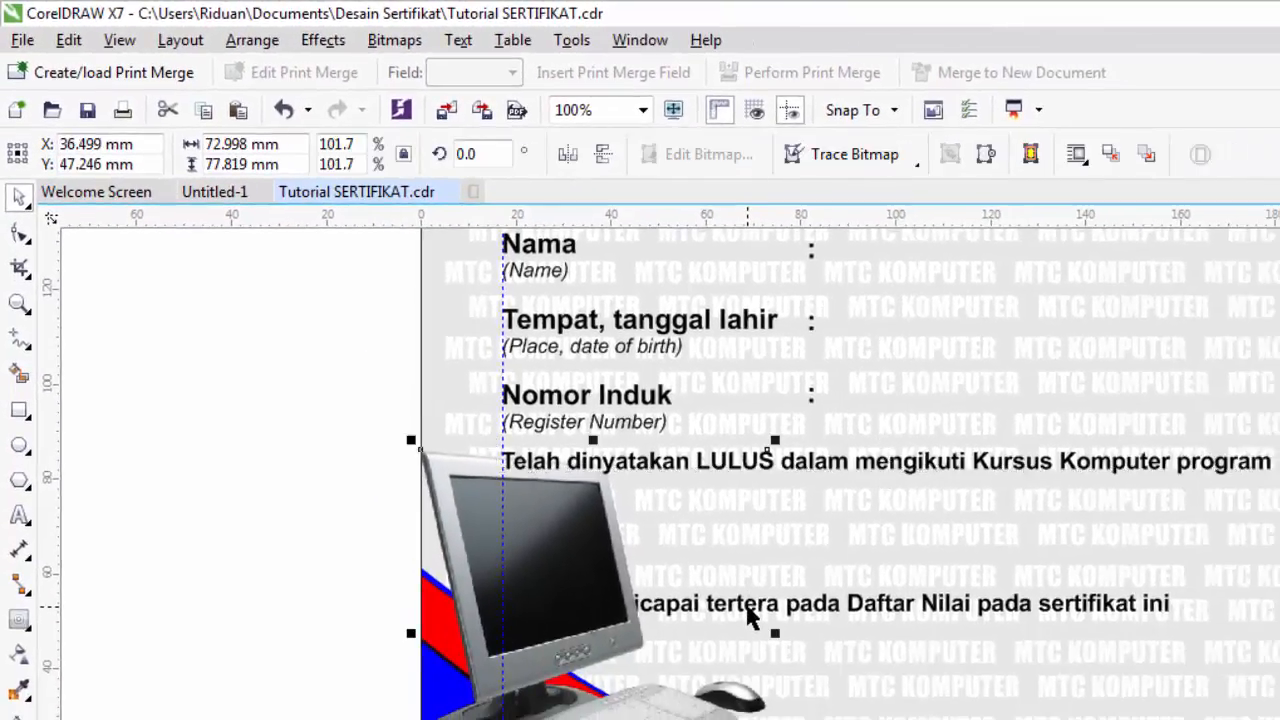
click(841, 609)
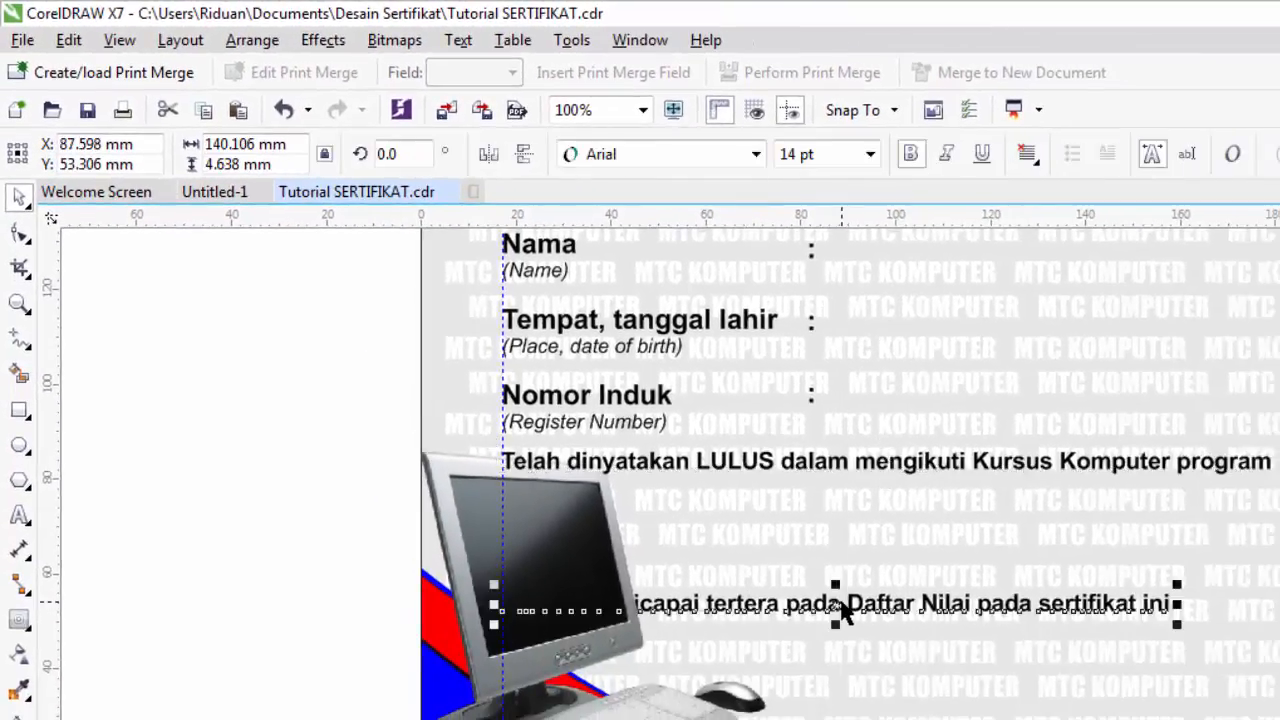
click(262, 48)
mouse_move(300, 135)
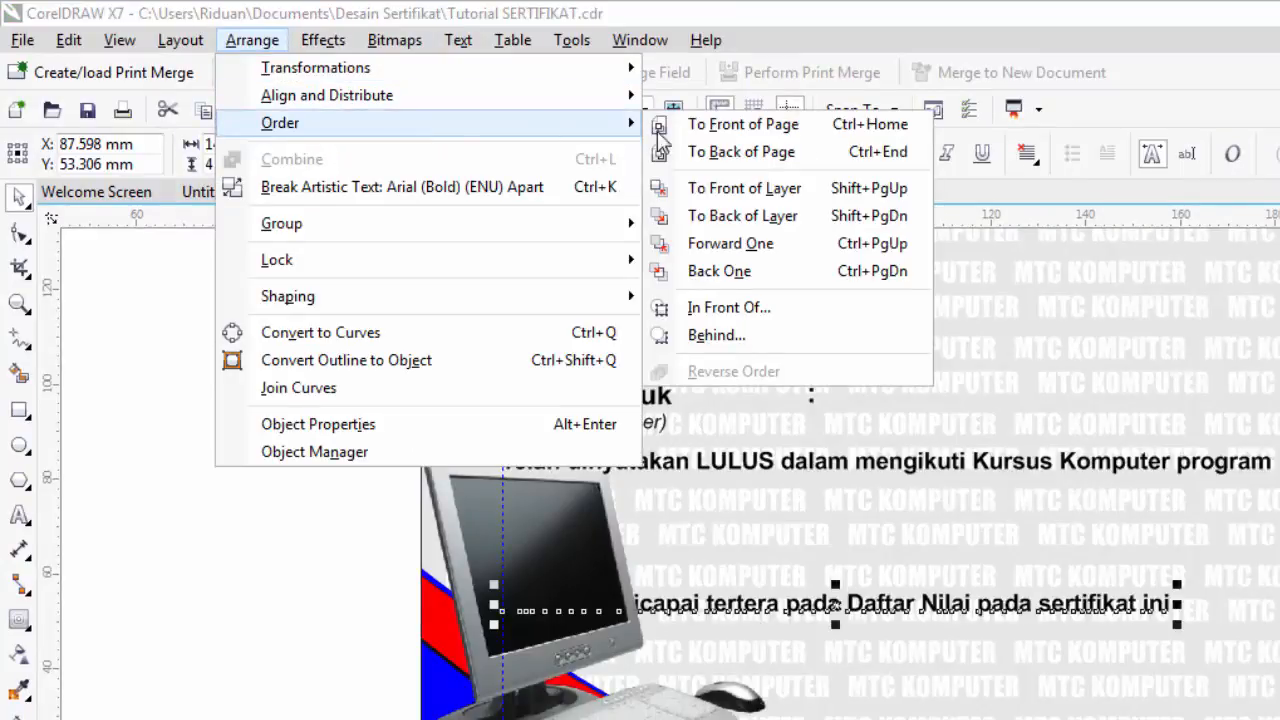
click(705, 125)
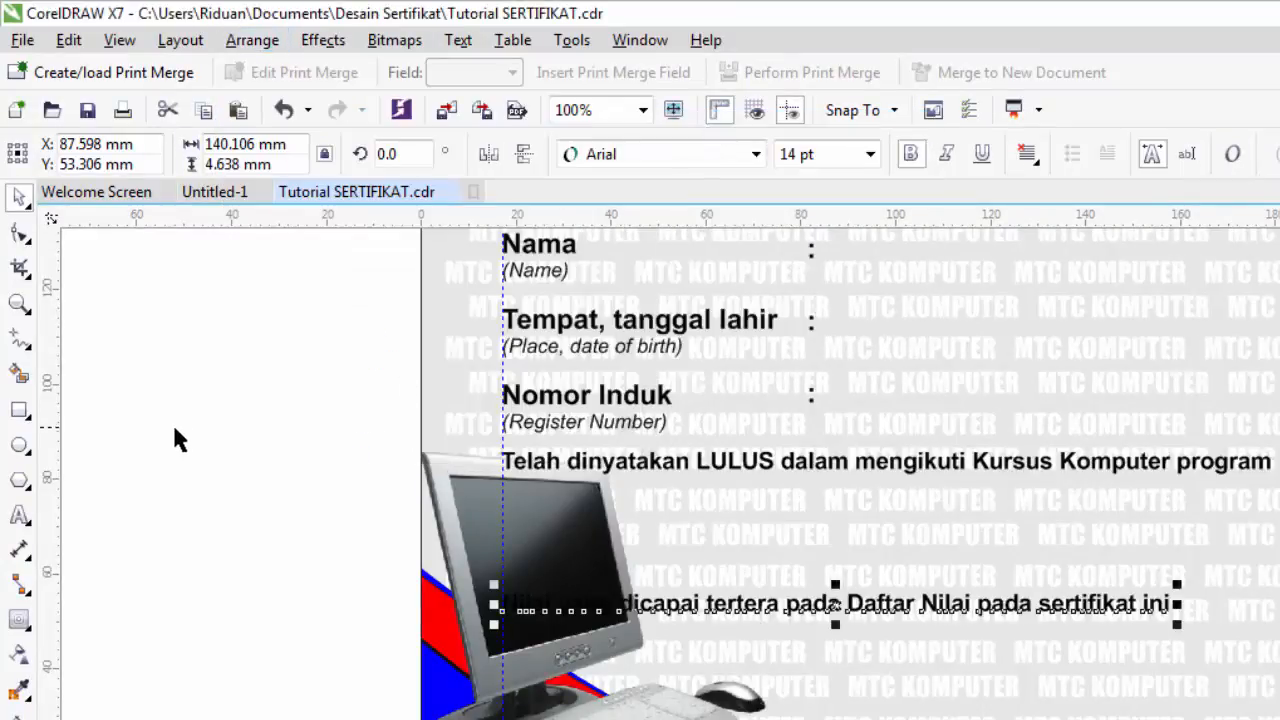
click(288, 629)
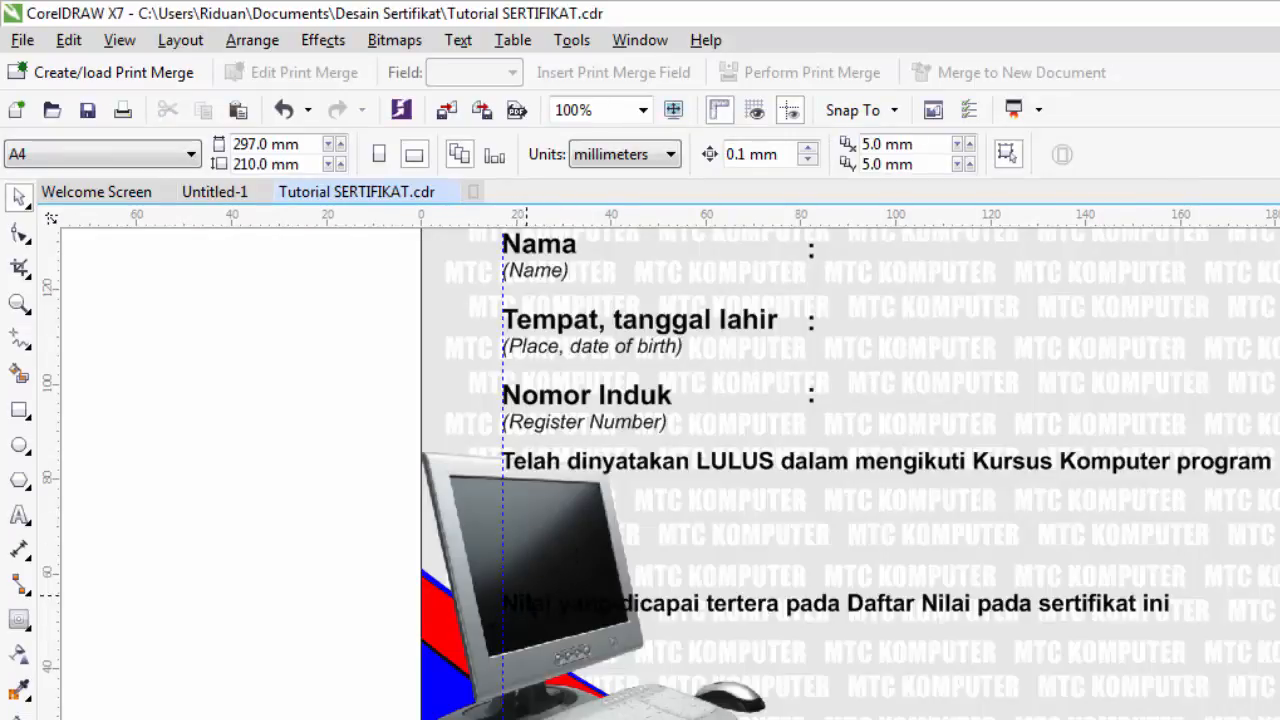
- Give the Nilai yang dicapai line a thin 0.17 mm black contour outline and white fill
scroll(533, 590, up, 2)
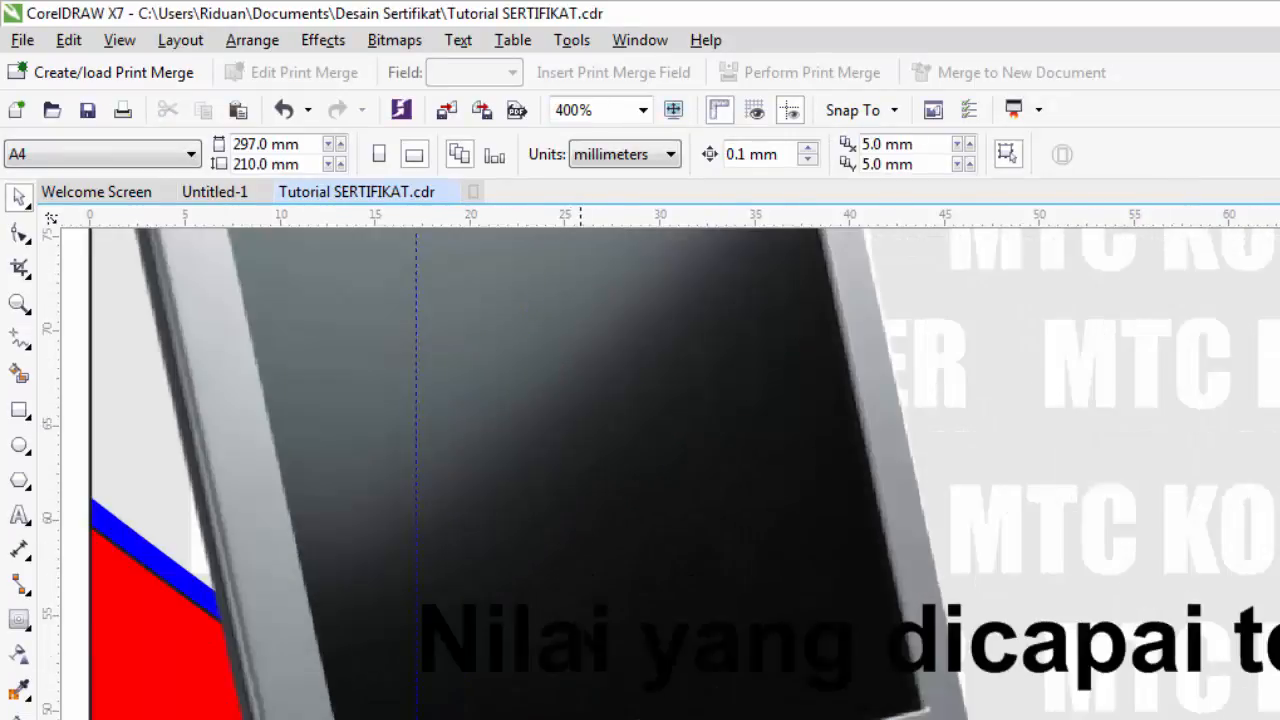
click(520, 640)
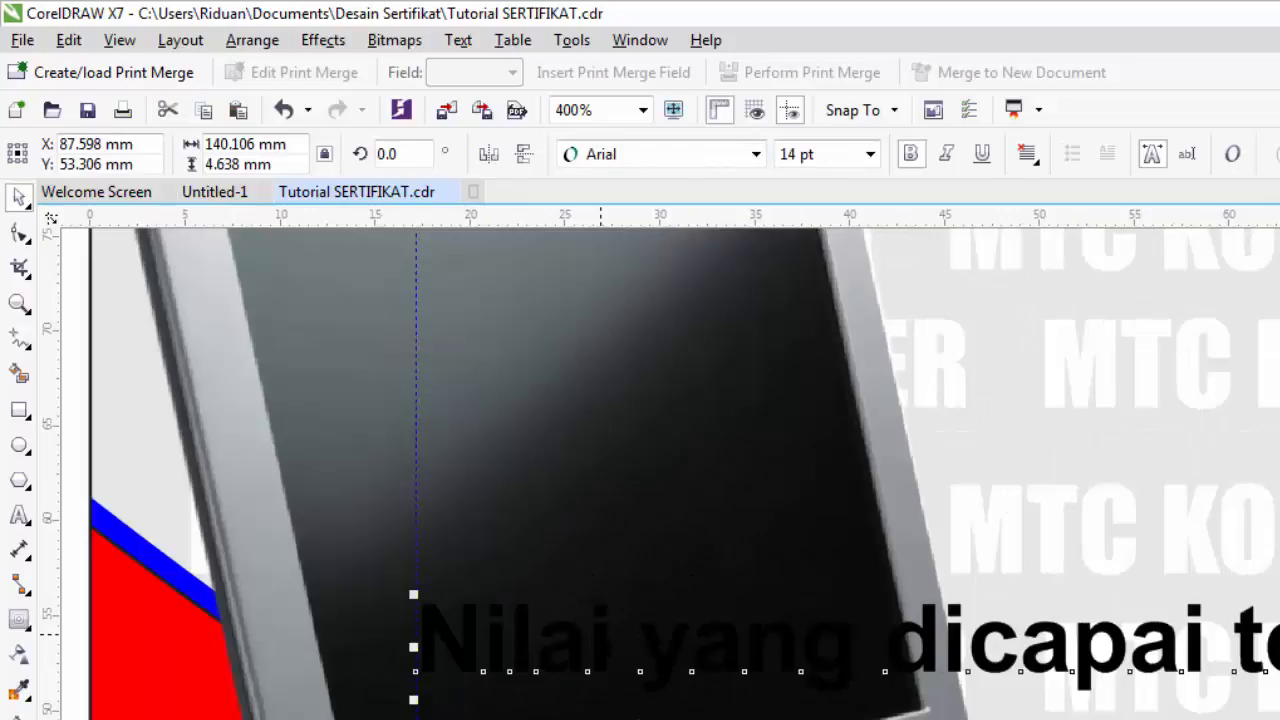
click(18, 622)
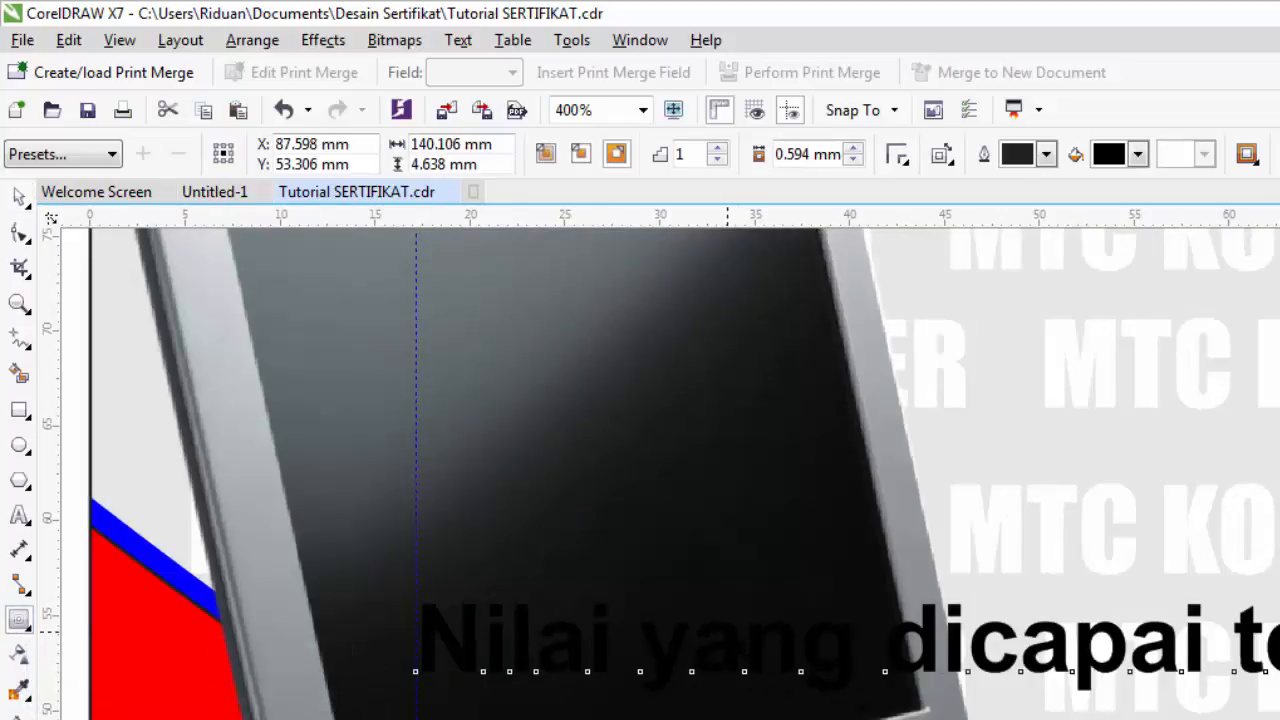
drag(732, 602, 780, 672)
drag(750, 592, 1020, 656)
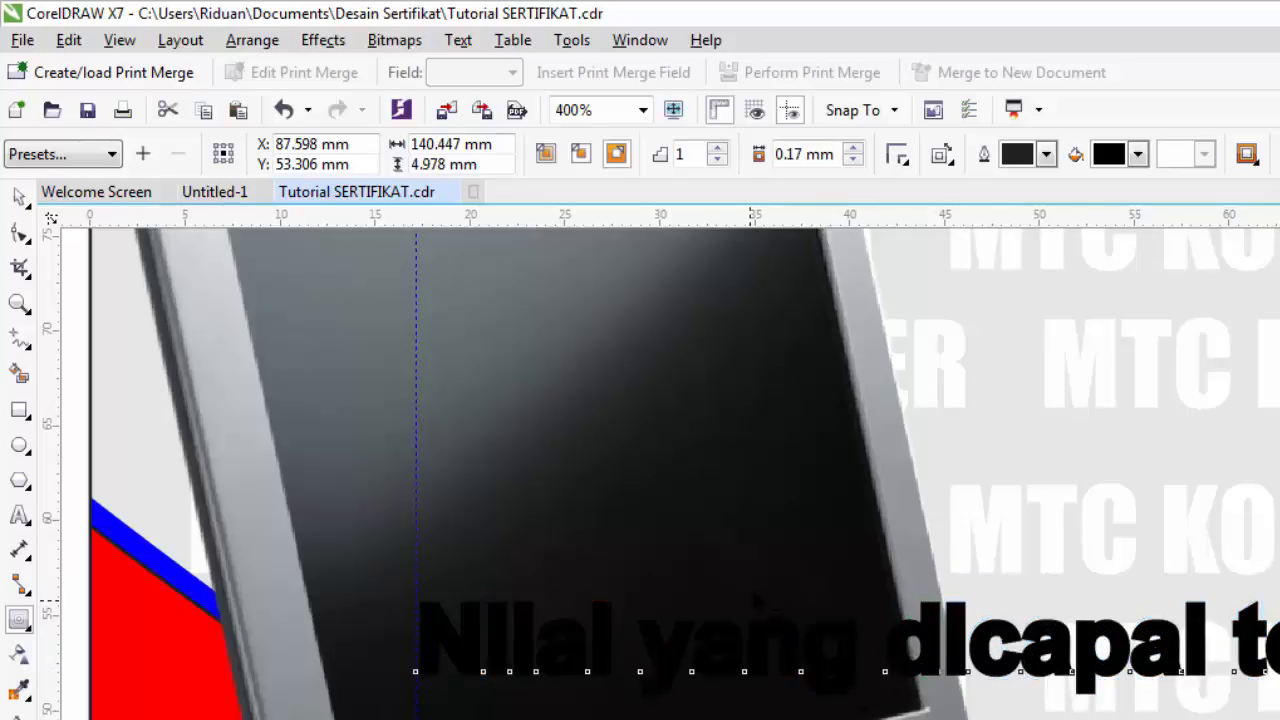
click(1139, 155)
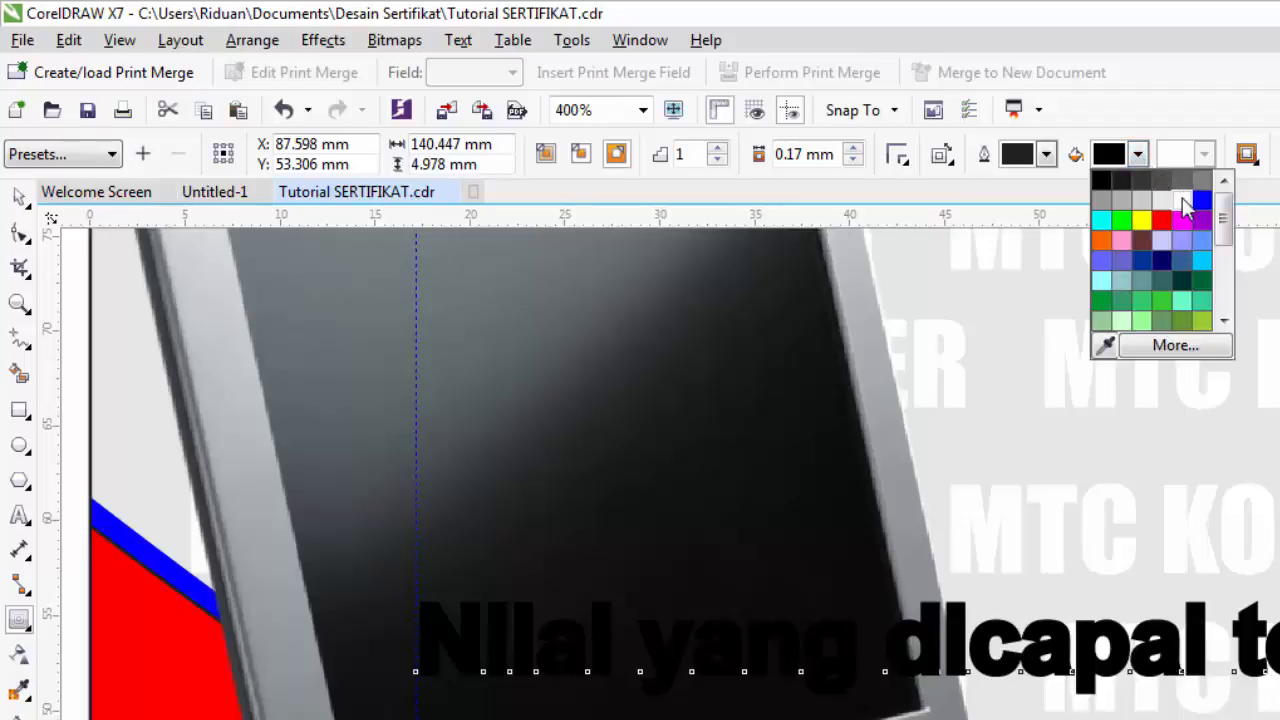
click(1187, 208)
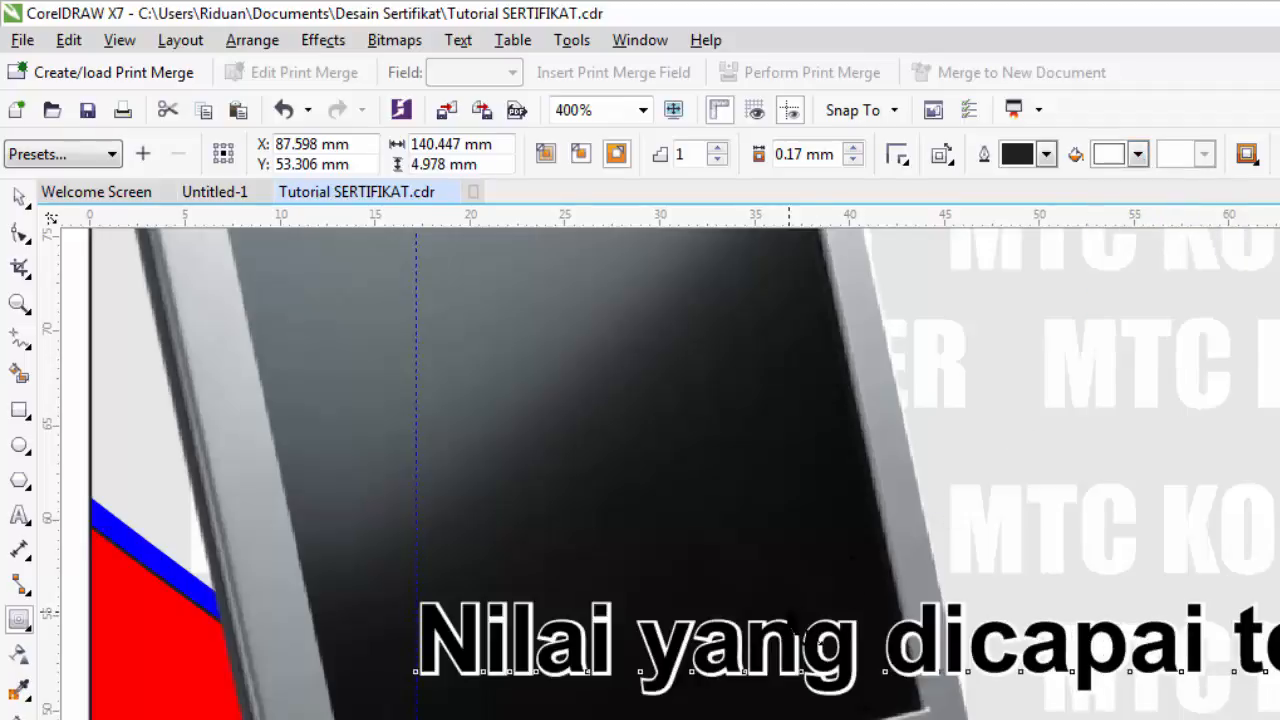
scroll(798, 632, down, 2)
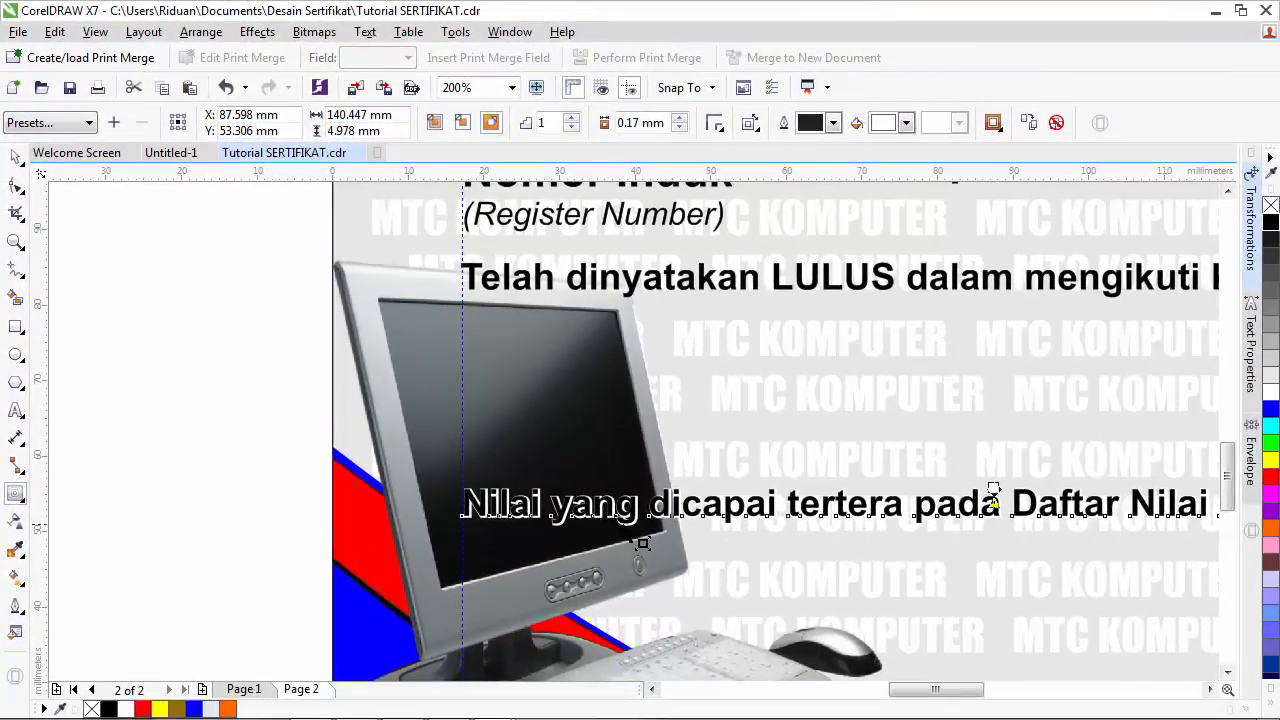
scroll(993, 490, down, 1)
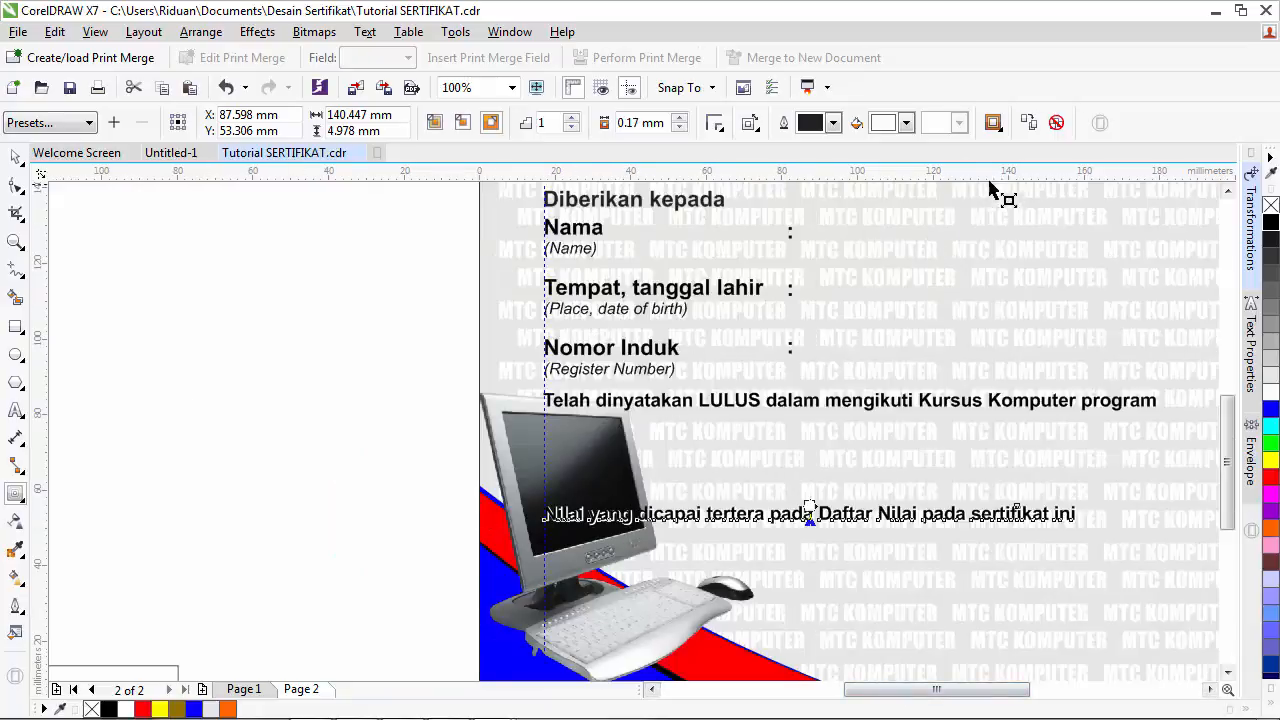
click(15, 157)
click(426, 518)
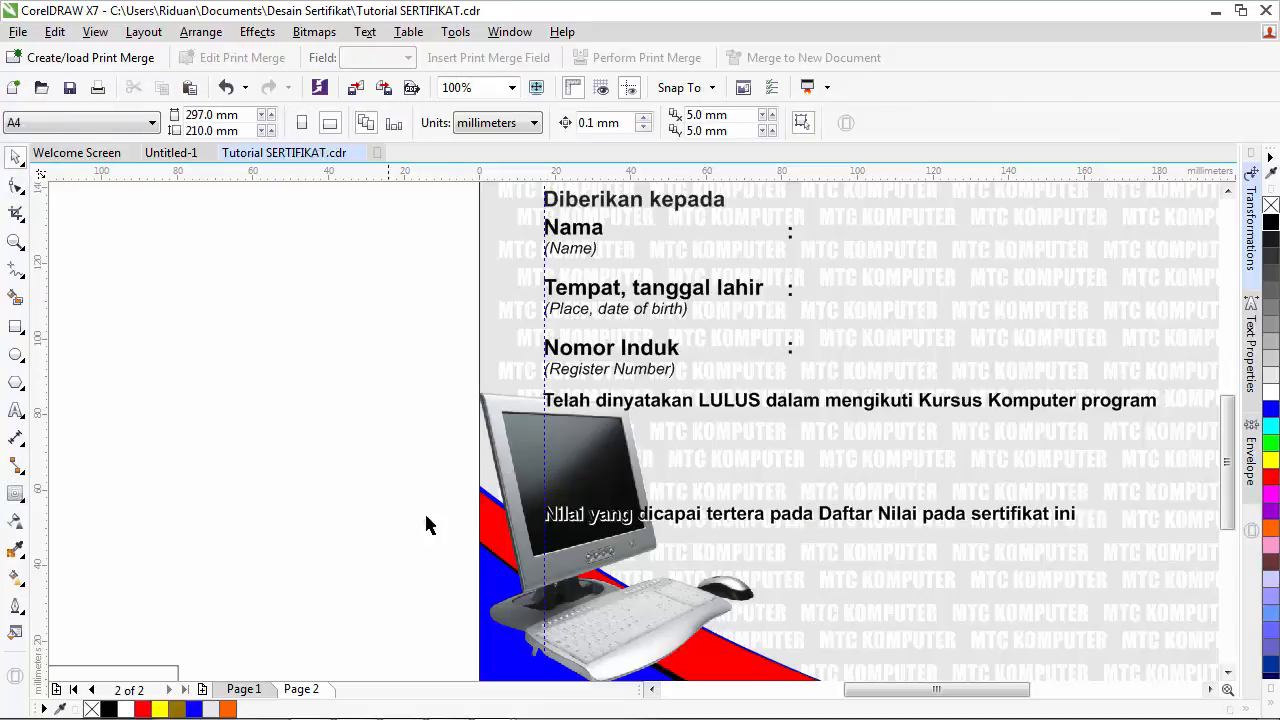
click(250, 688)
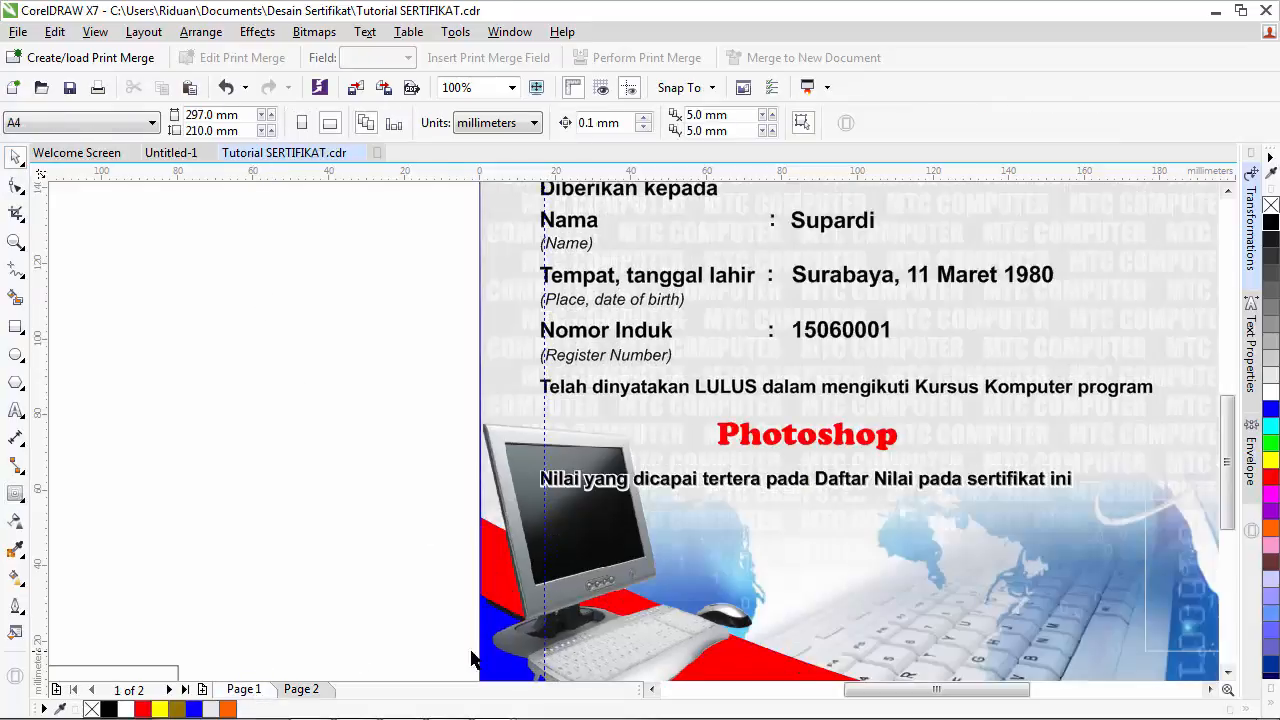
click(1228, 672)
click(1228, 672)
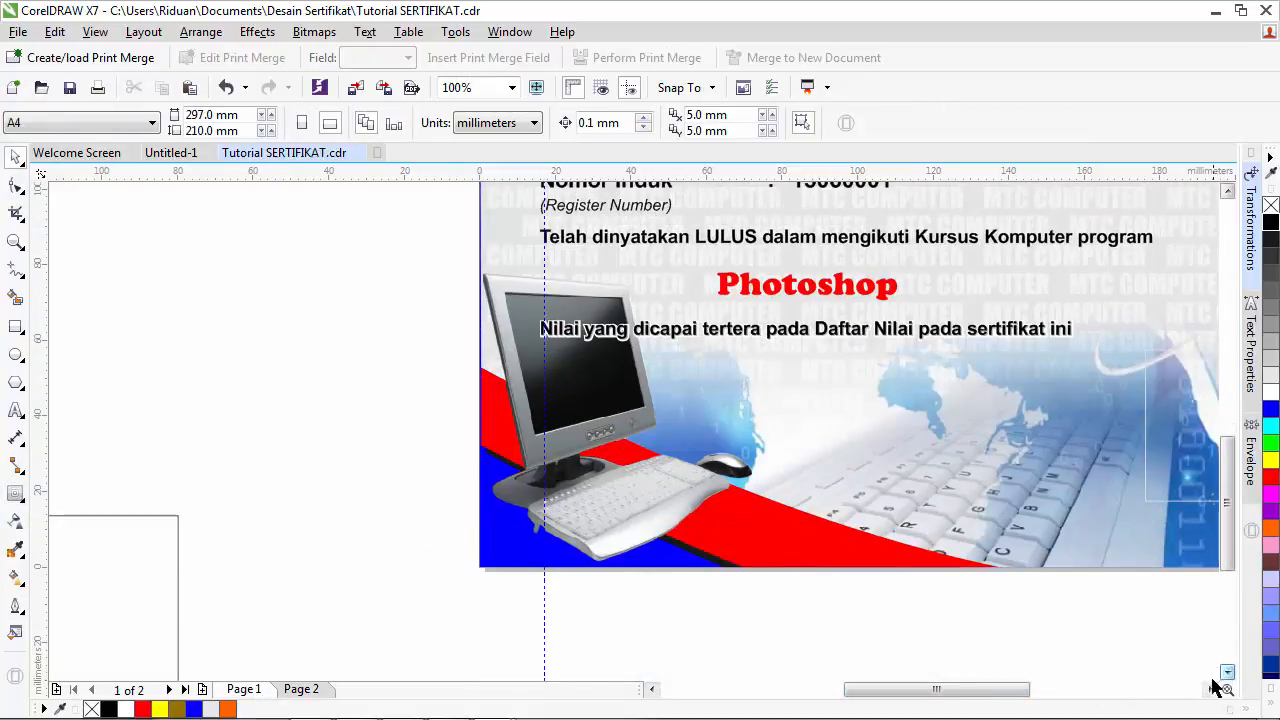
click(1210, 689)
click(1210, 689)
click(1210, 689)
click(1210, 689)
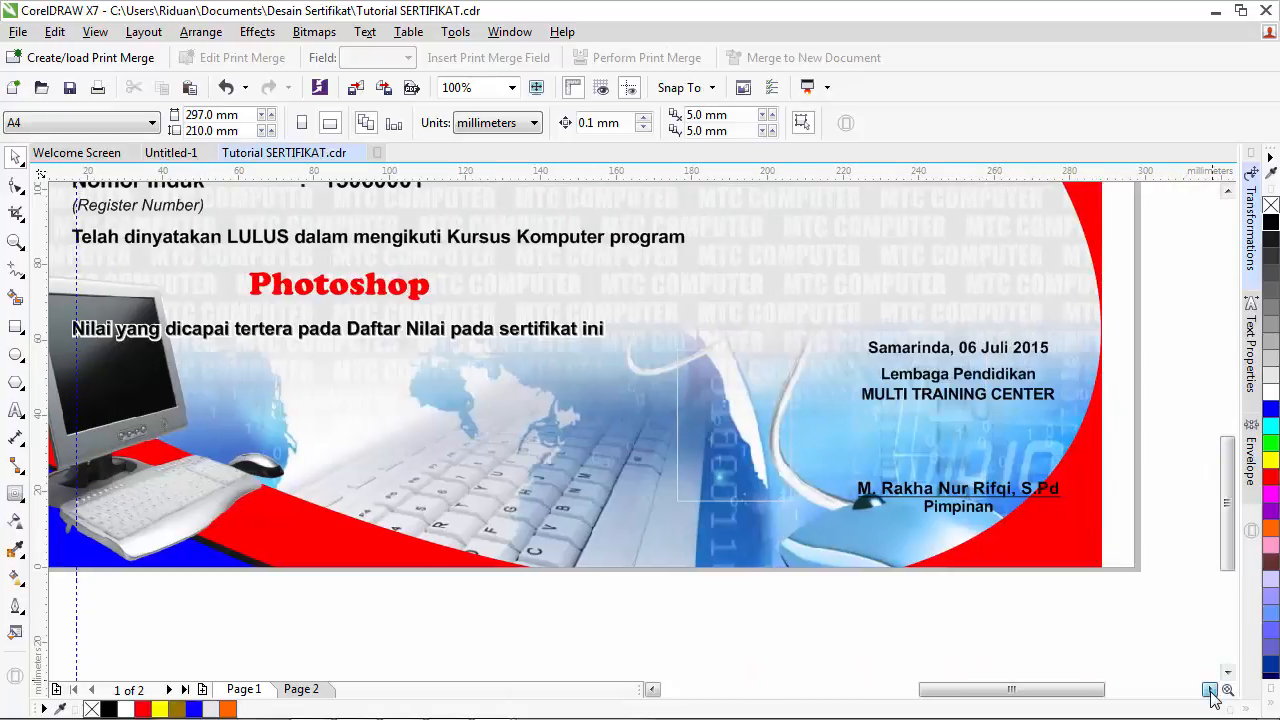
click(542, 454)
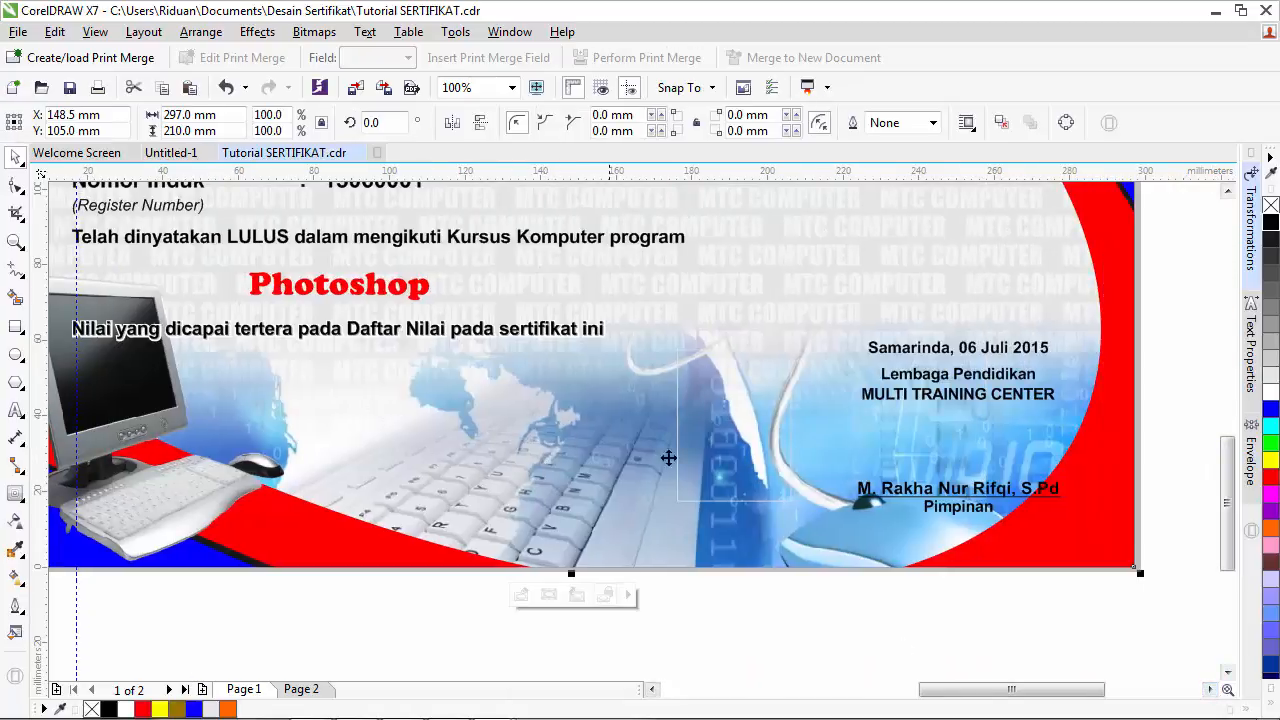
scroll(500, 437, down, 1)
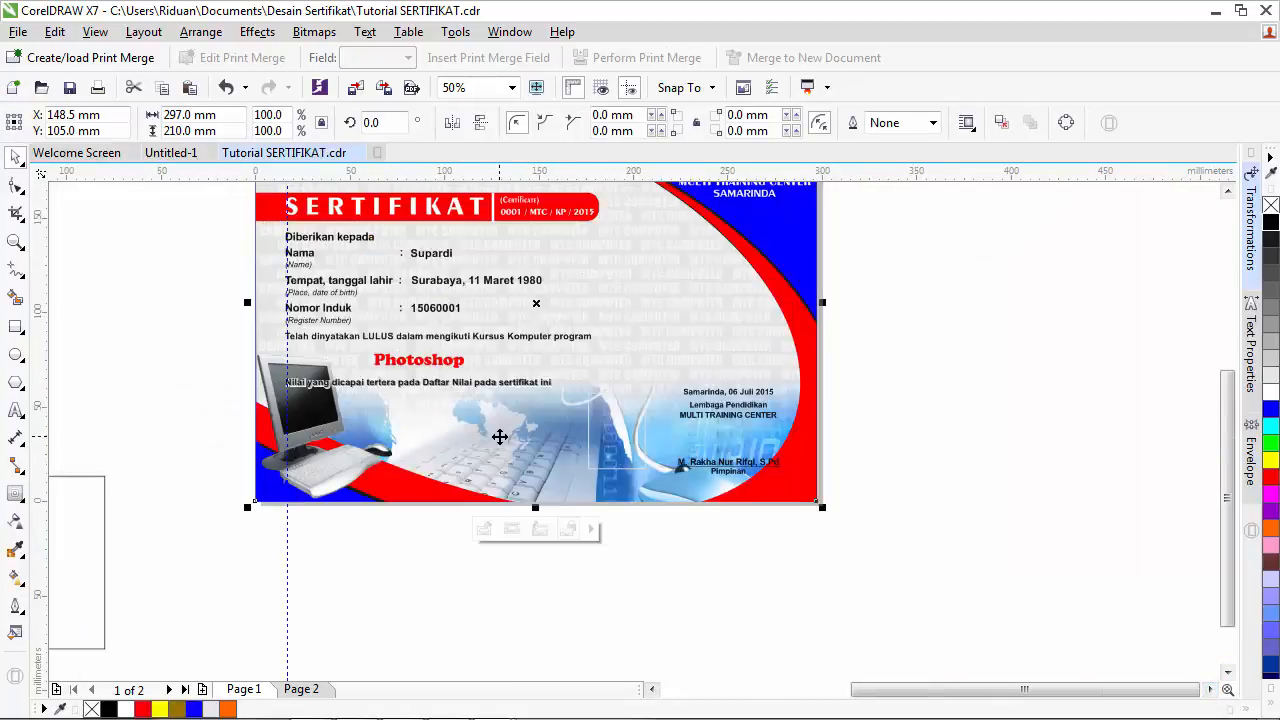
click(301, 689)
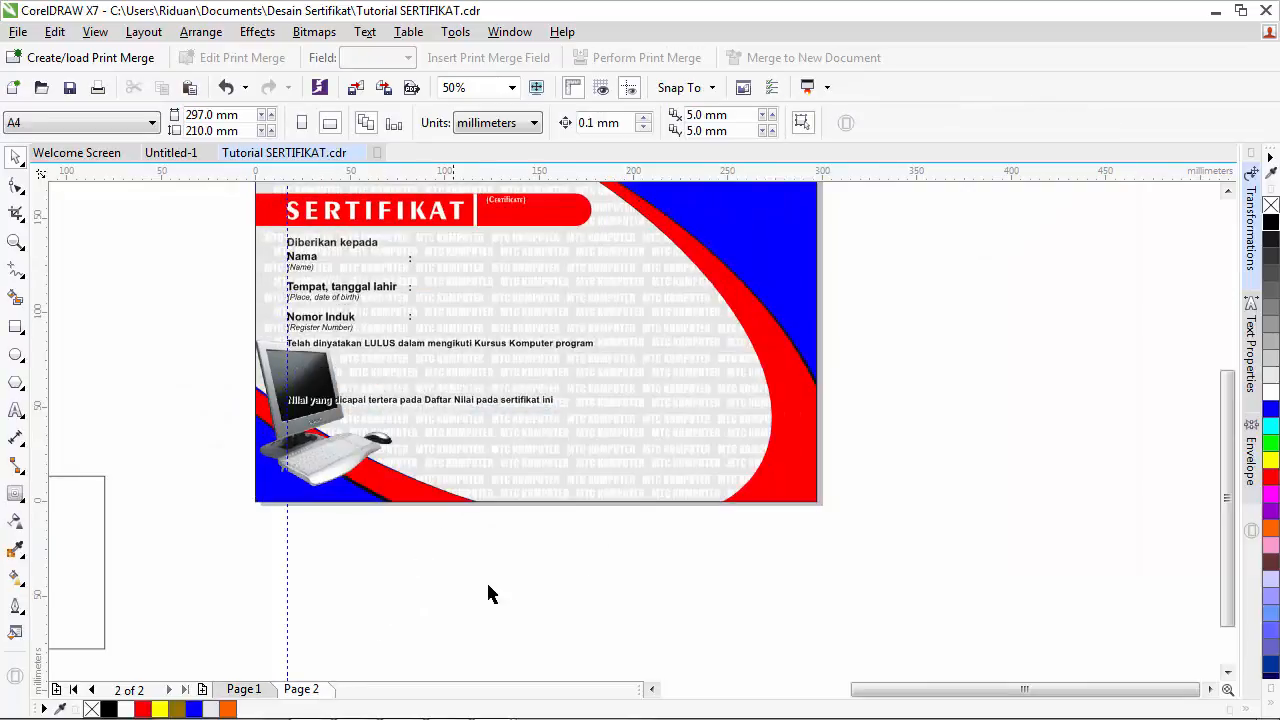
click(1226, 190)
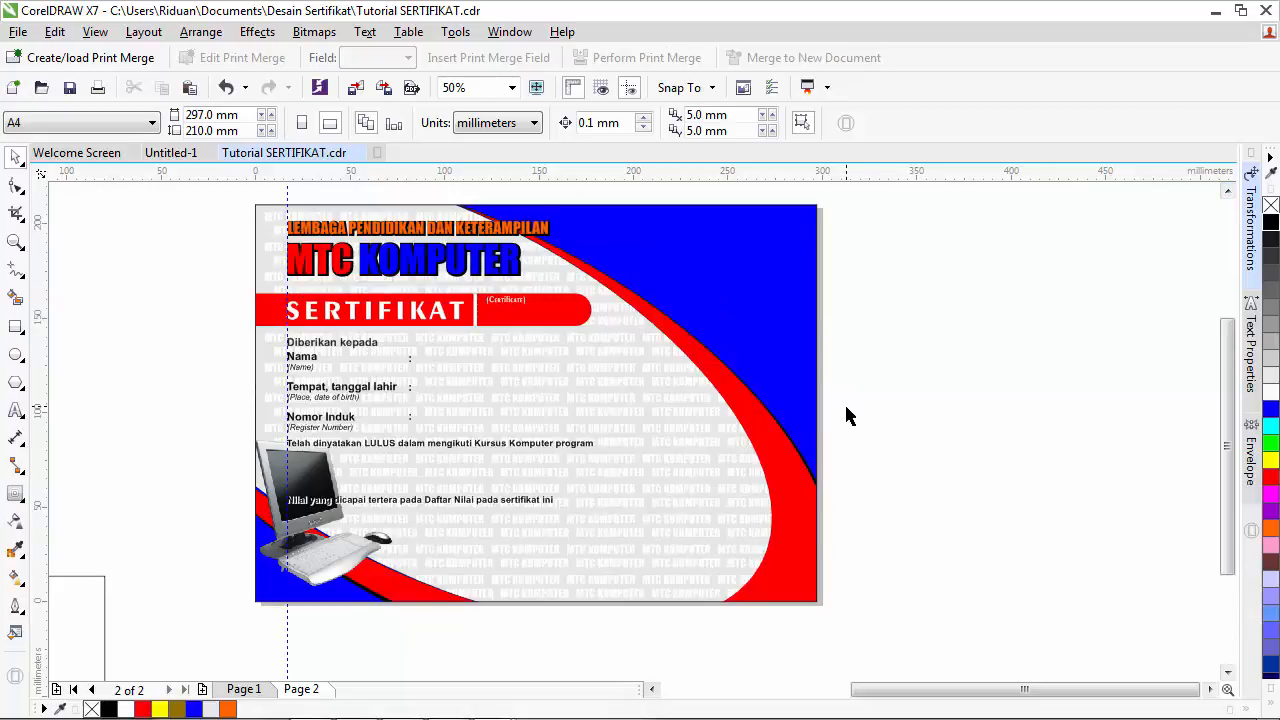
click(735, 290)
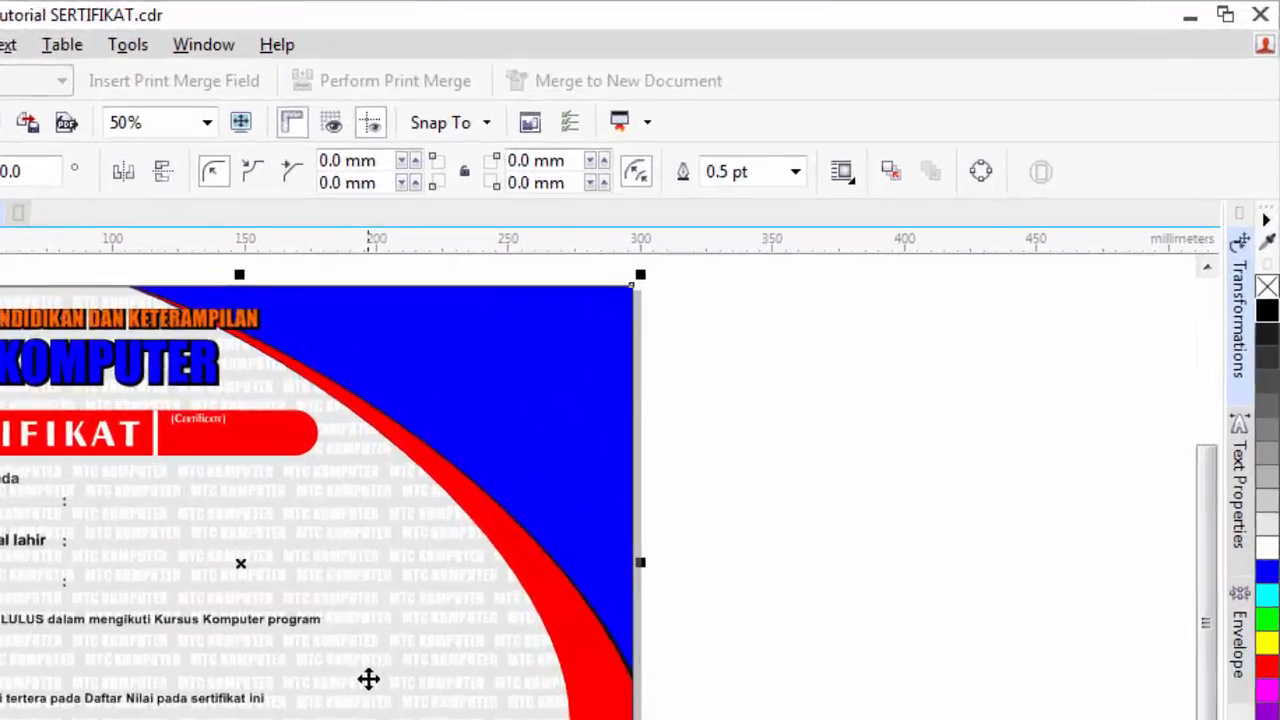
- Open page 2's background PowerClip contents for editing
right_click(632, 470)
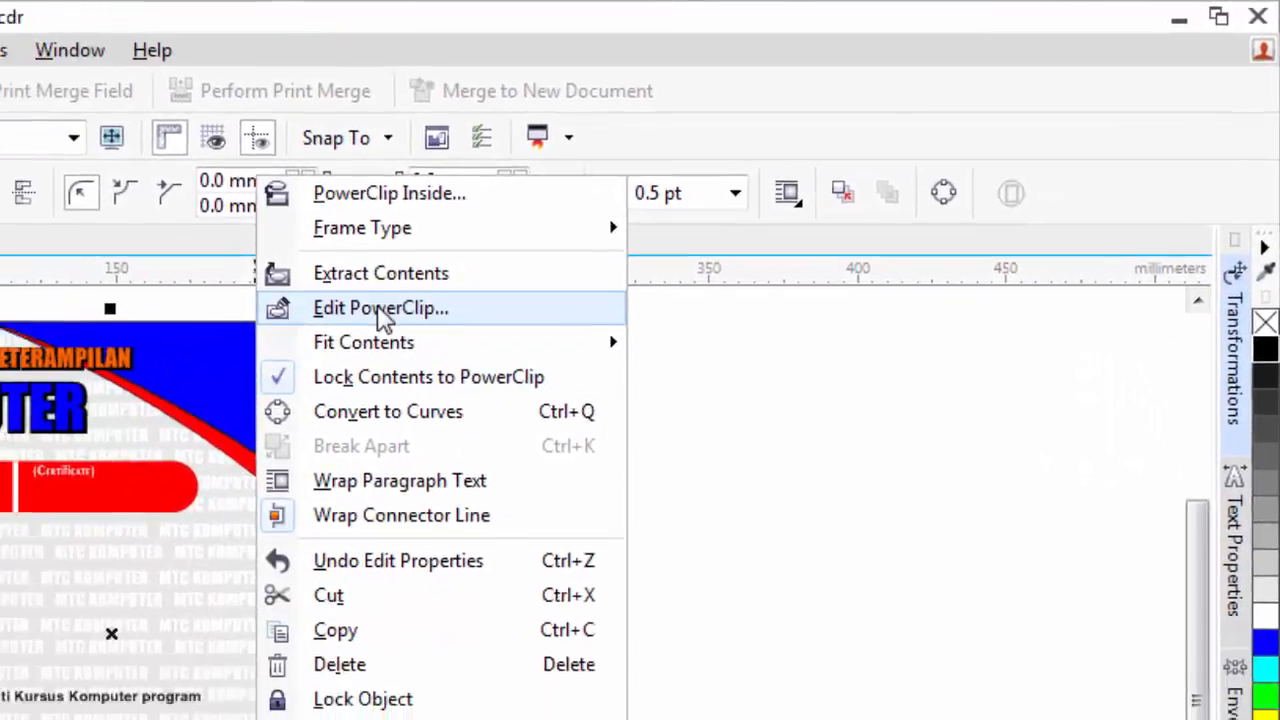
click(240, 342)
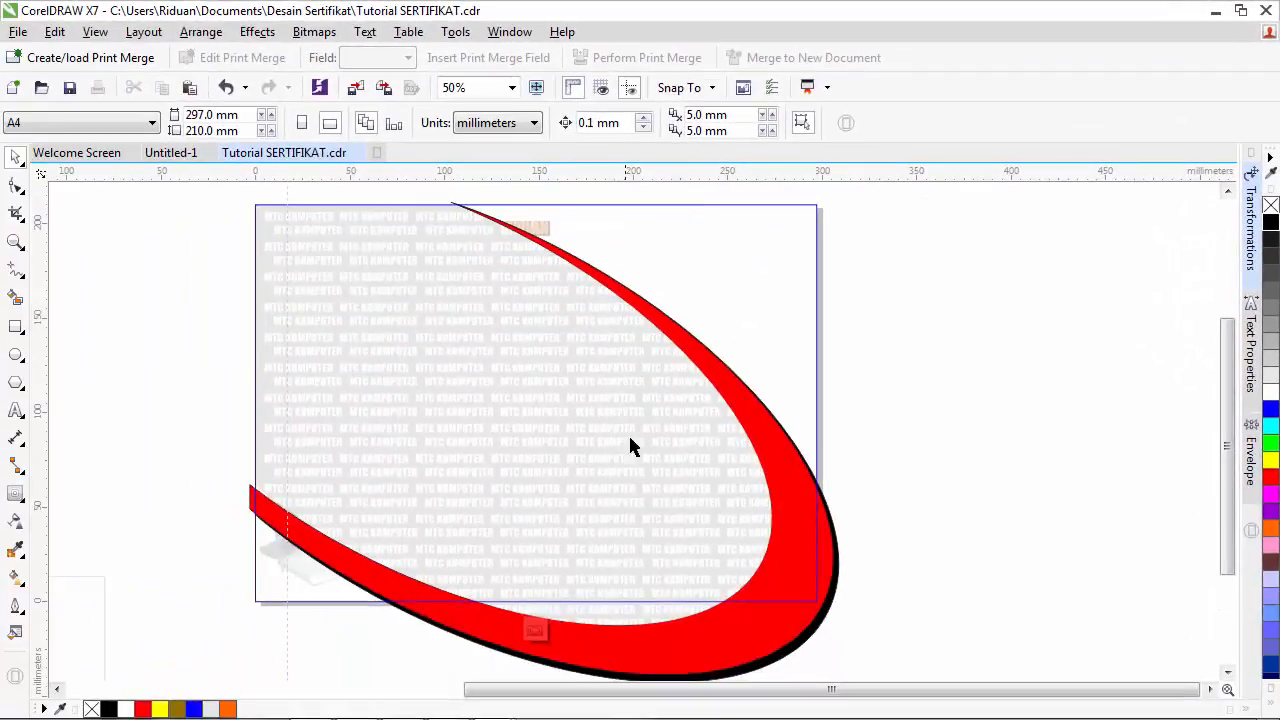
click(699, 482)
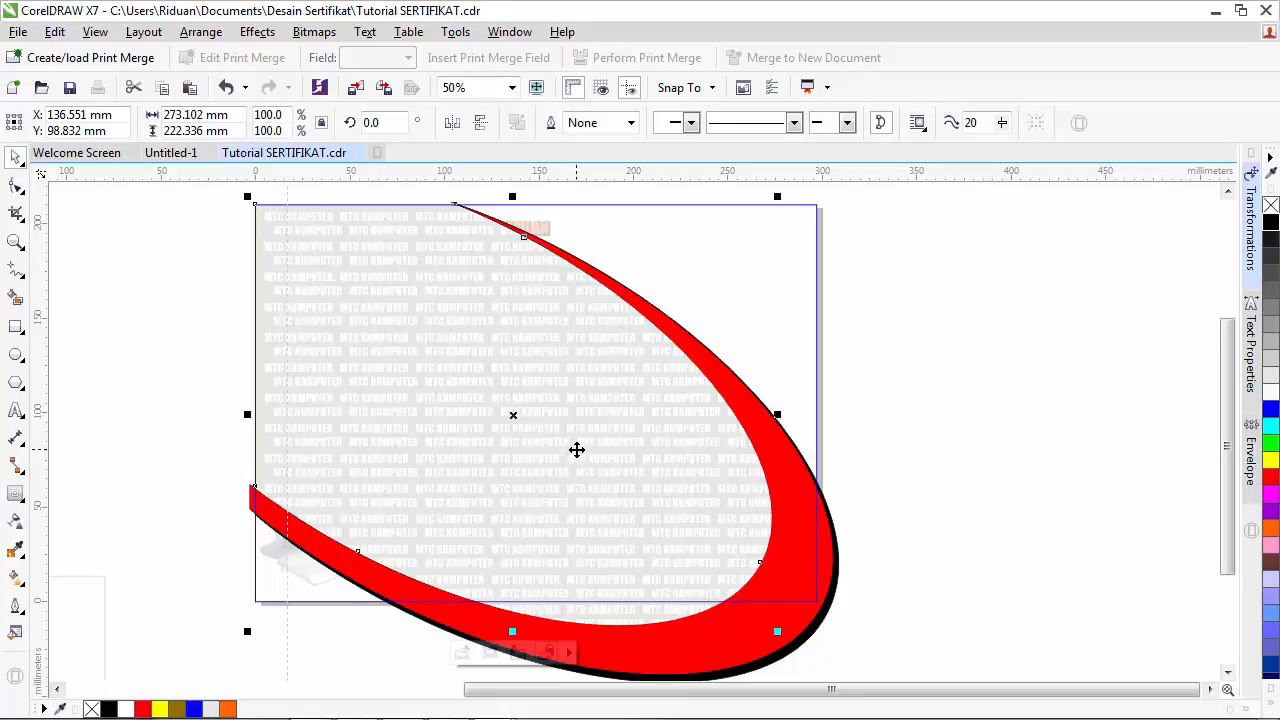
click(812, 418)
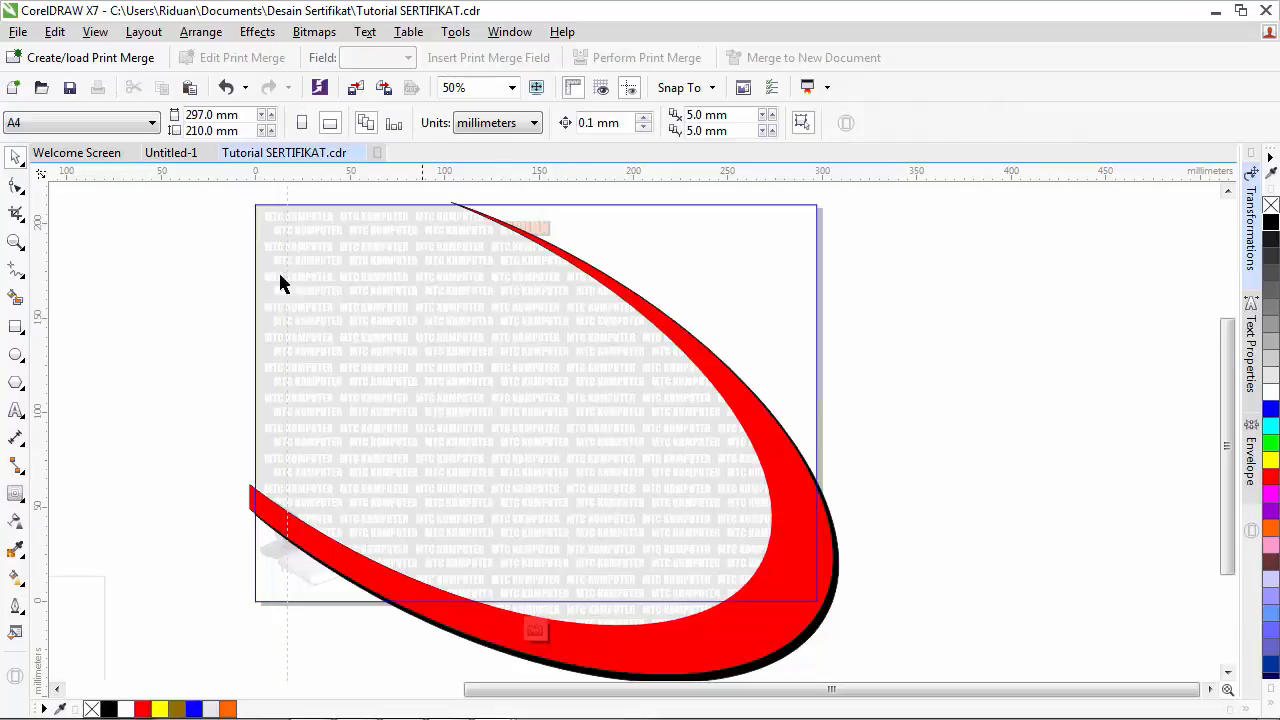
- Start importing Keyboard & Mouse.png from the Desain Sertifikat folder
click(18, 31)
click(50, 340)
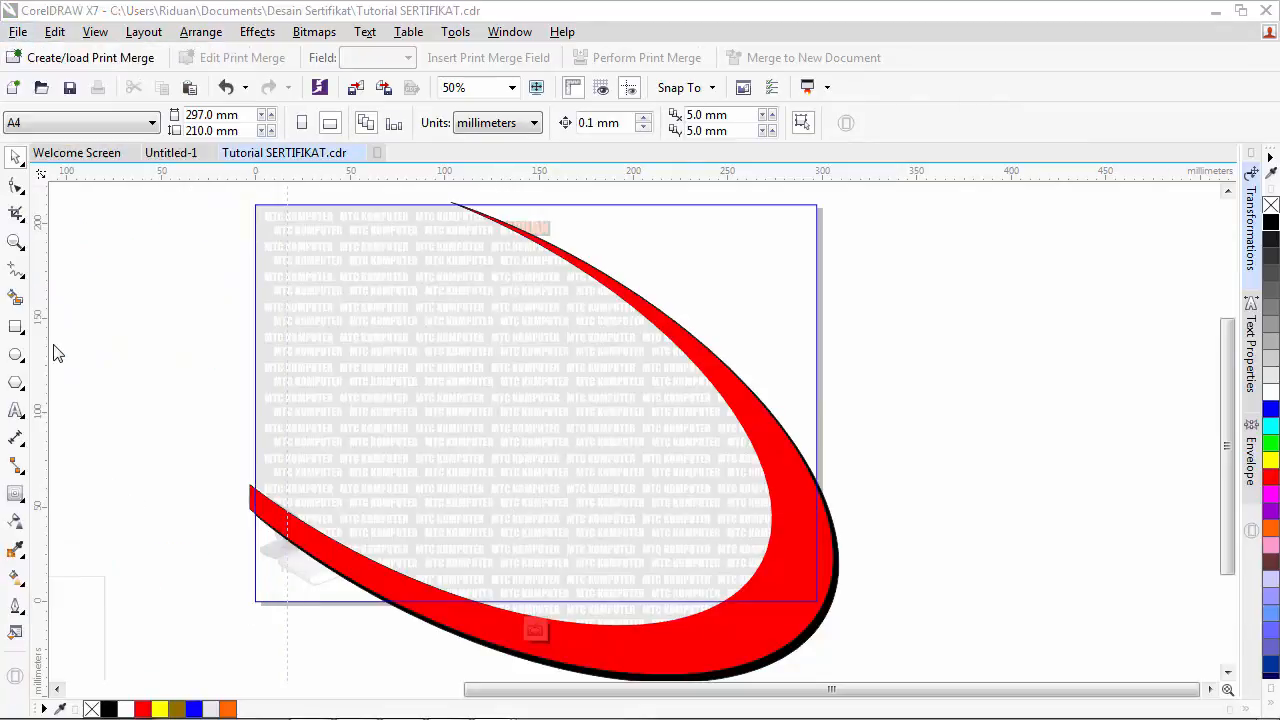
click(708, 398)
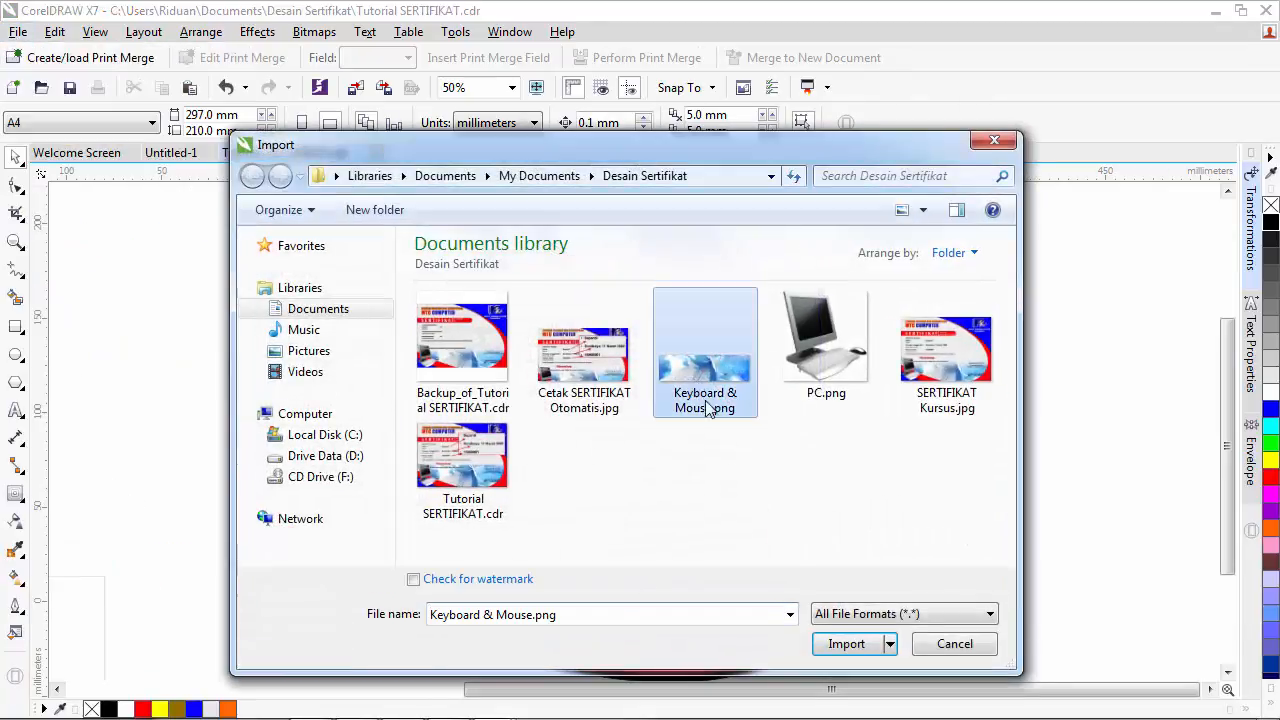
- Import the Keyboard & Mouse picture and stretch it across the lower part of the page
click(845, 643)
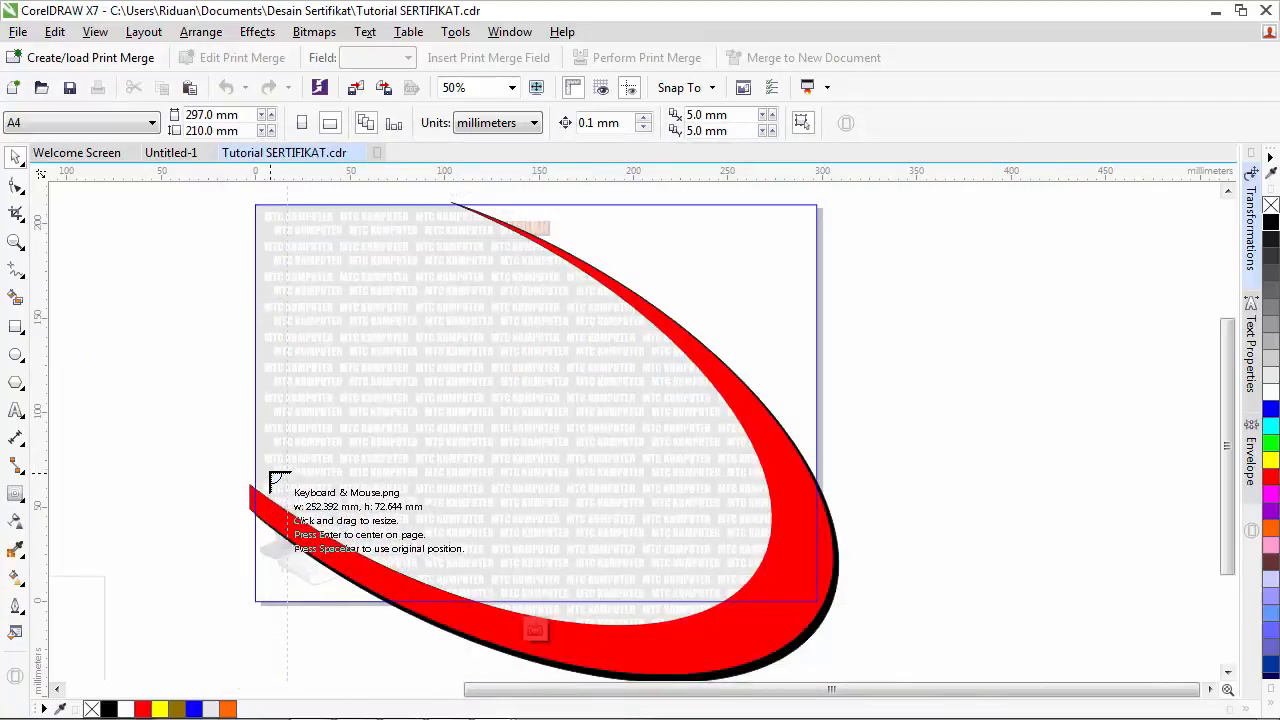
drag(270, 463, 800, 614)
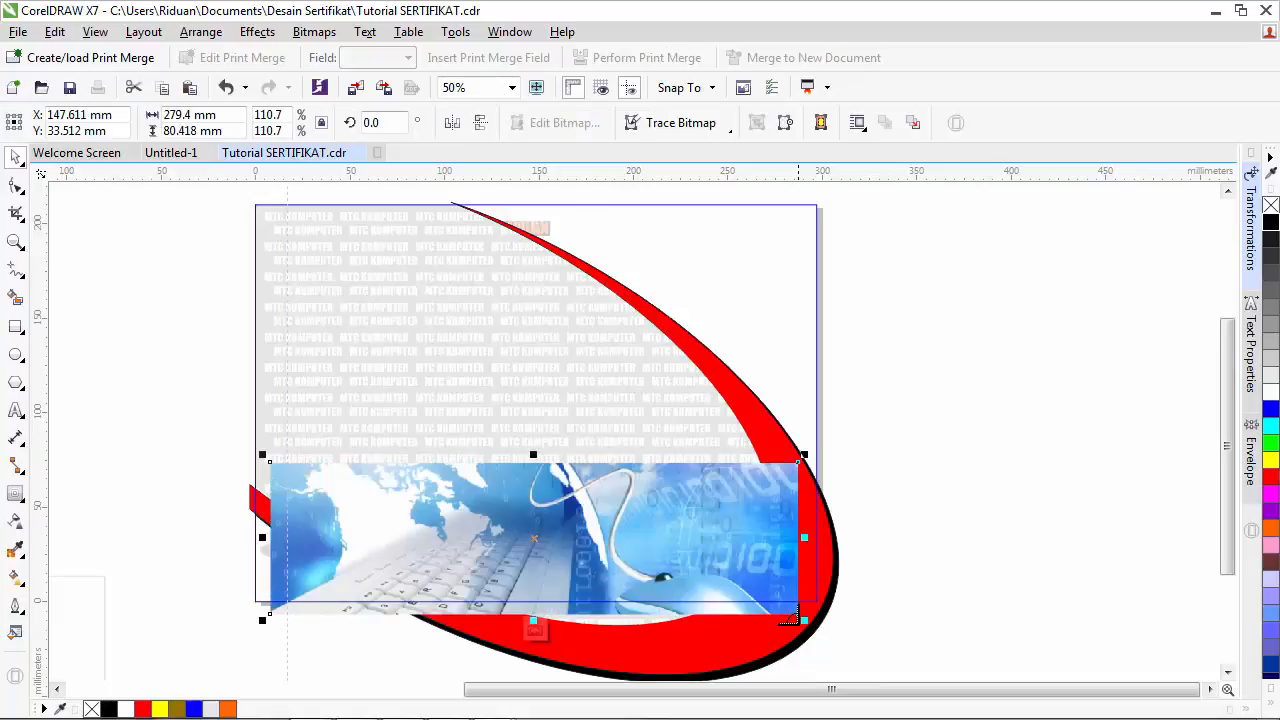
click(960, 463)
- PowerClip the Keyboard & Mouse picture inside the red swoosh shape
click(766, 523)
click(257, 31)
mouse_move(318, 298)
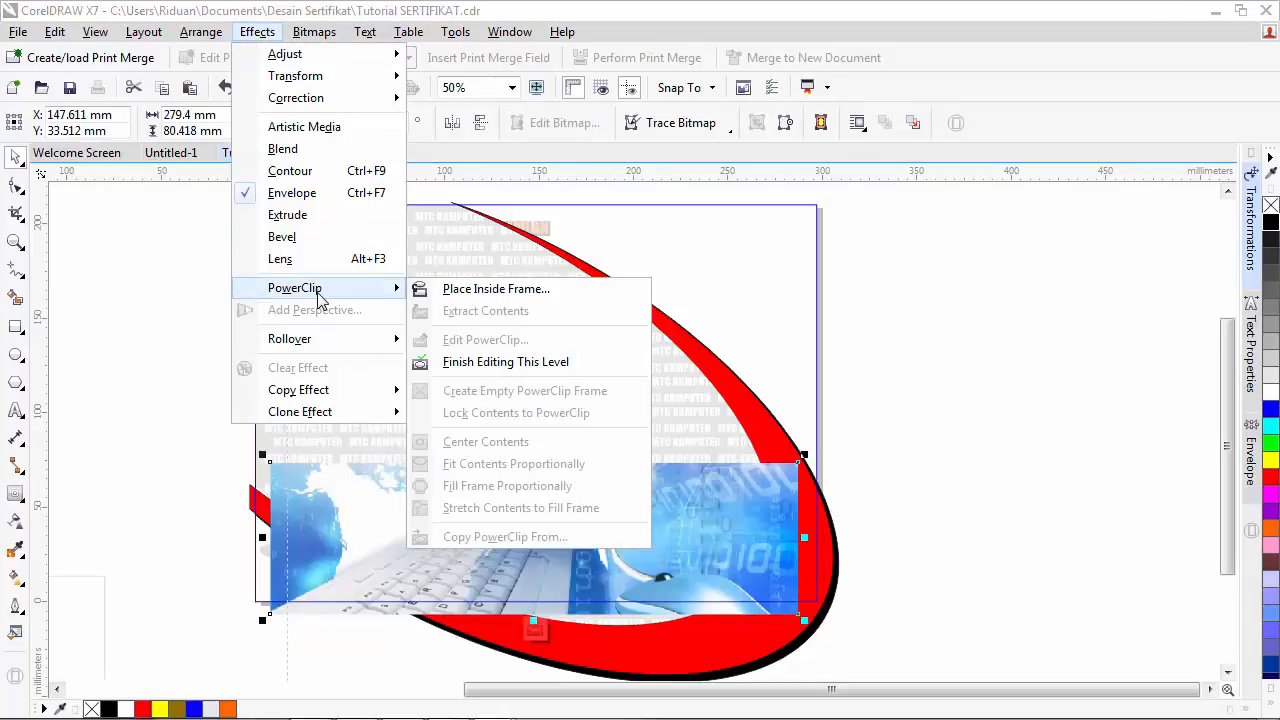
click(477, 290)
click(628, 417)
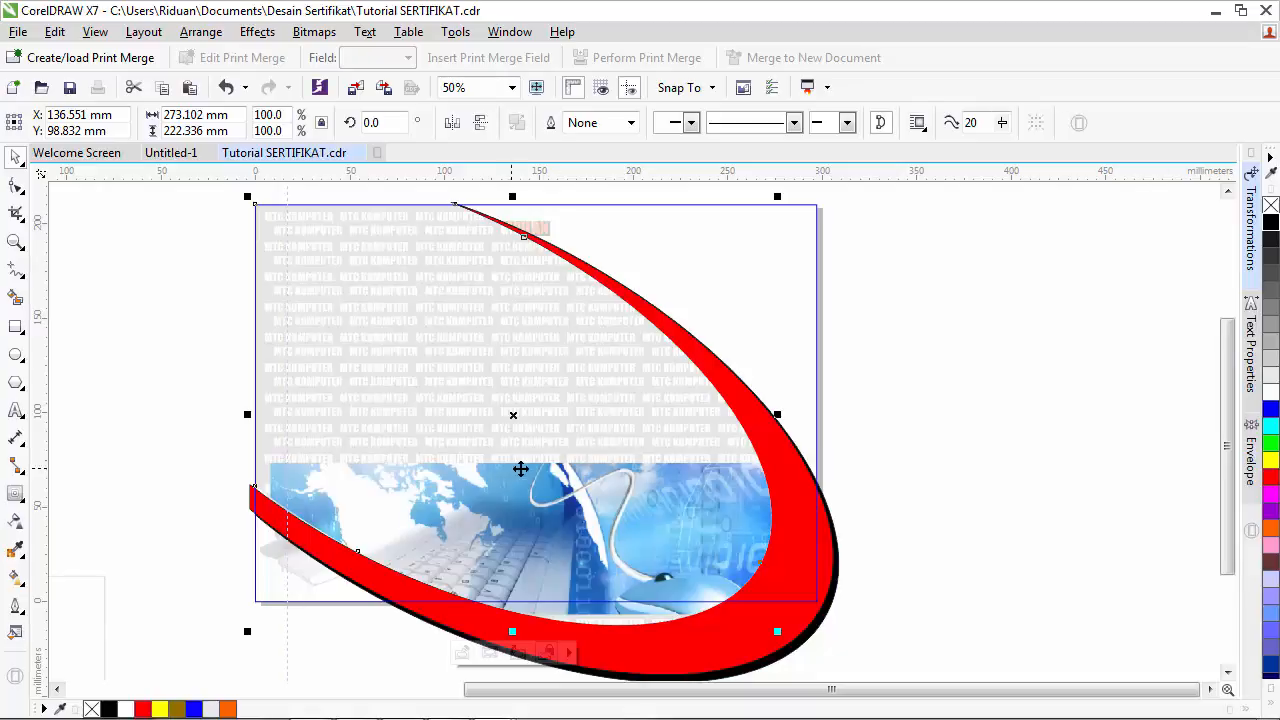
- Fade the clipped keyboard picture with a linear transparency running upward
right_click(596, 511)
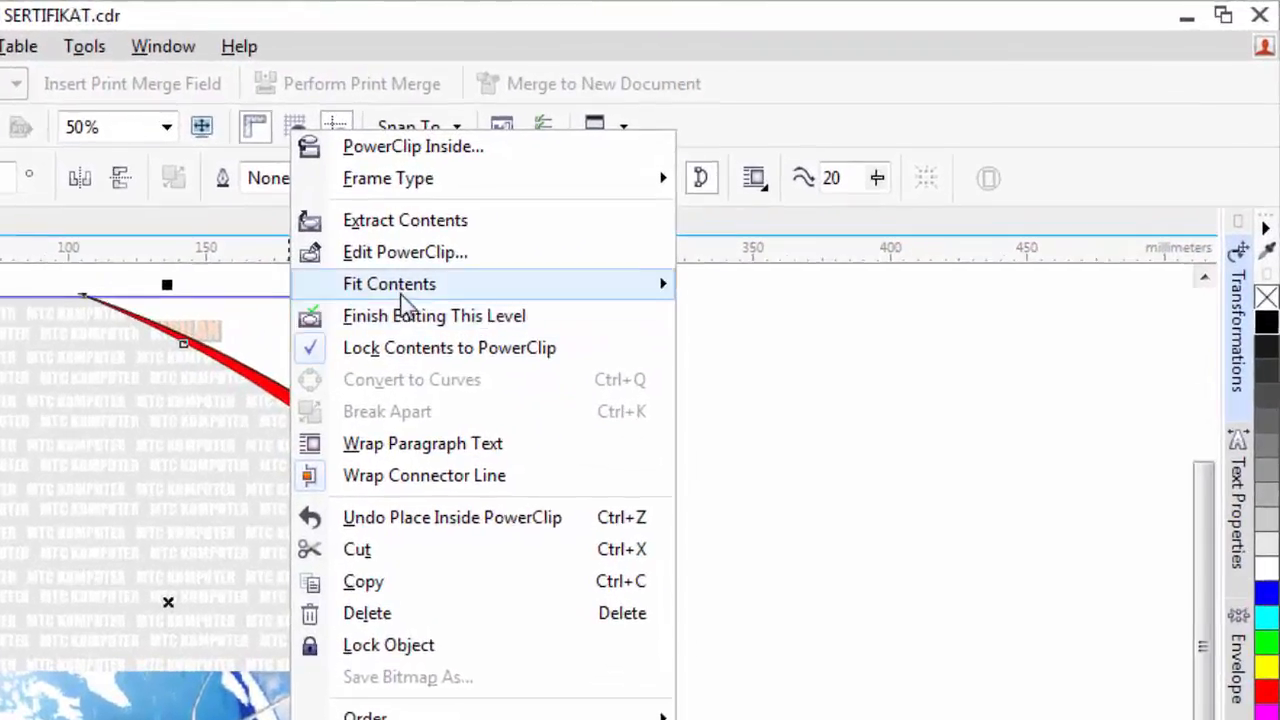
mouse_move(670, 196)
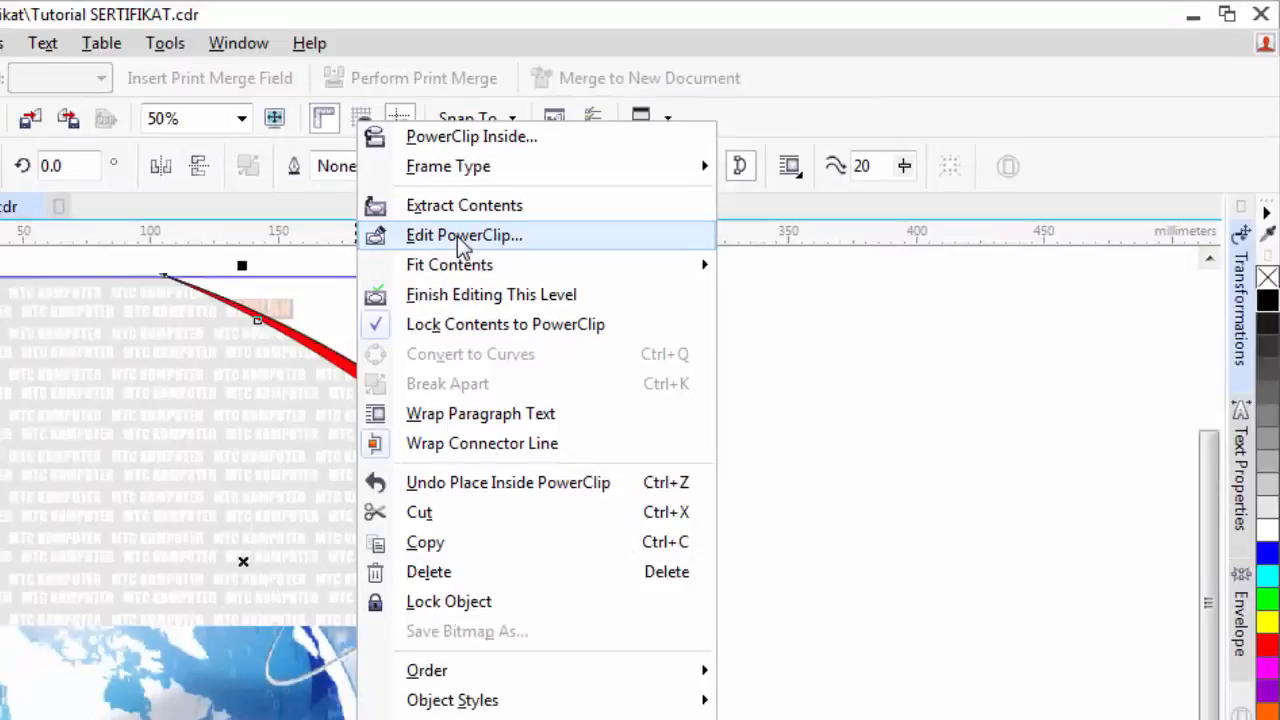
click(316, 282)
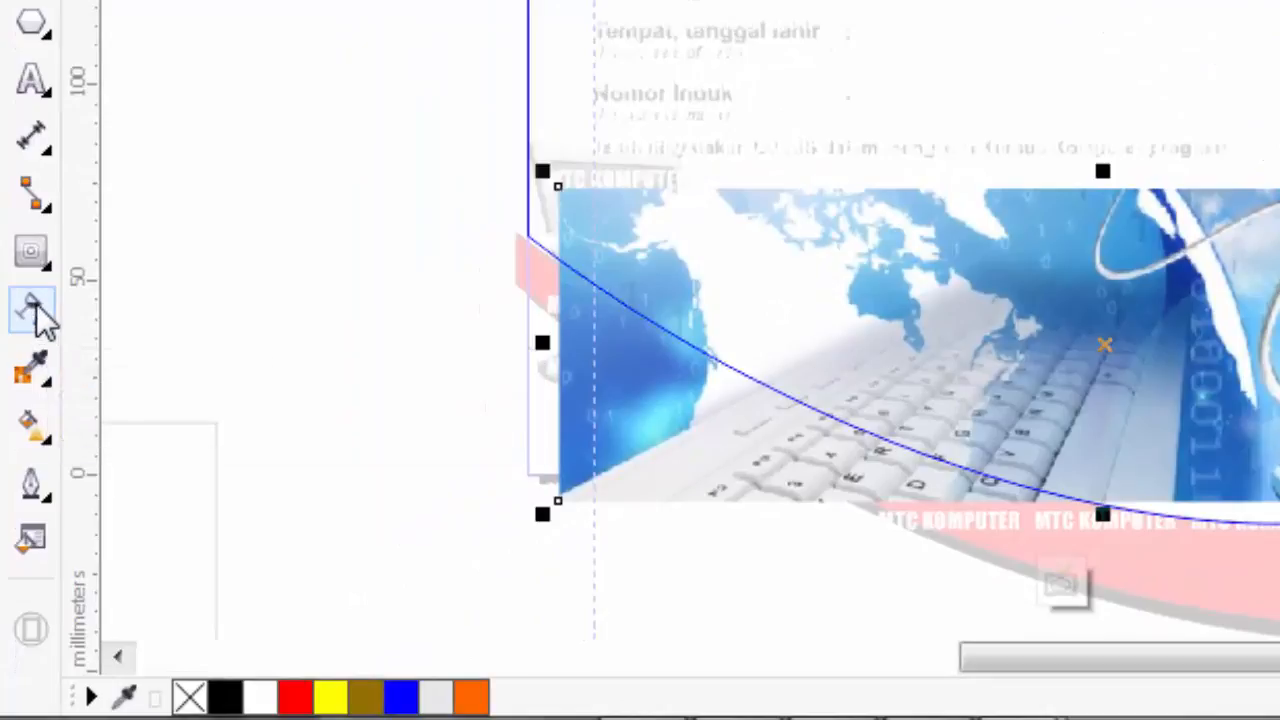
click(31, 306)
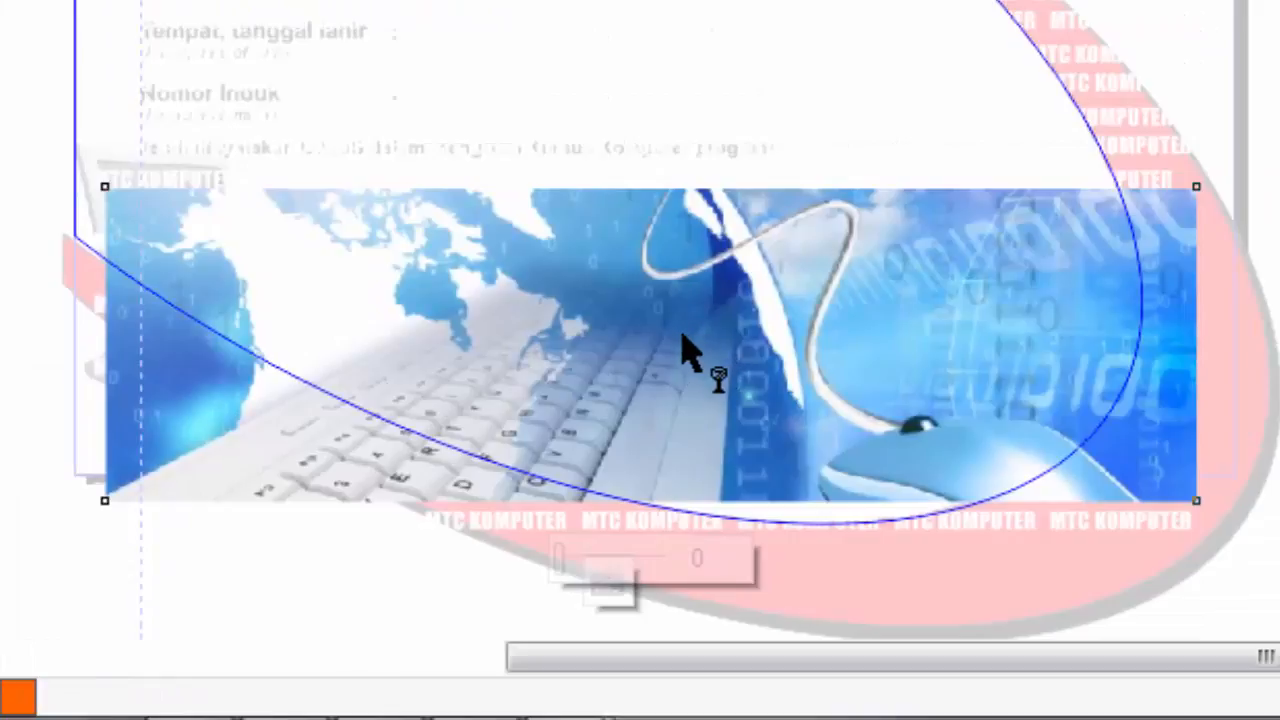
drag(684, 345, 688, 133)
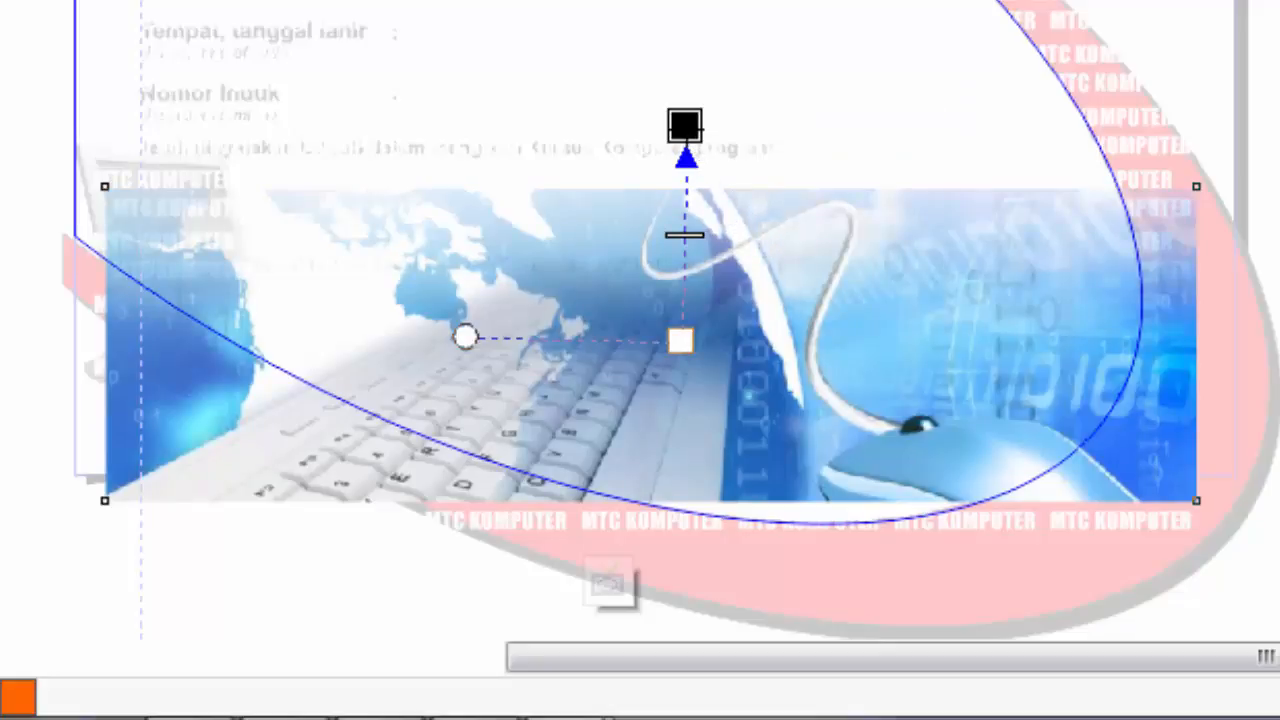
drag(690, 130, 683, 187)
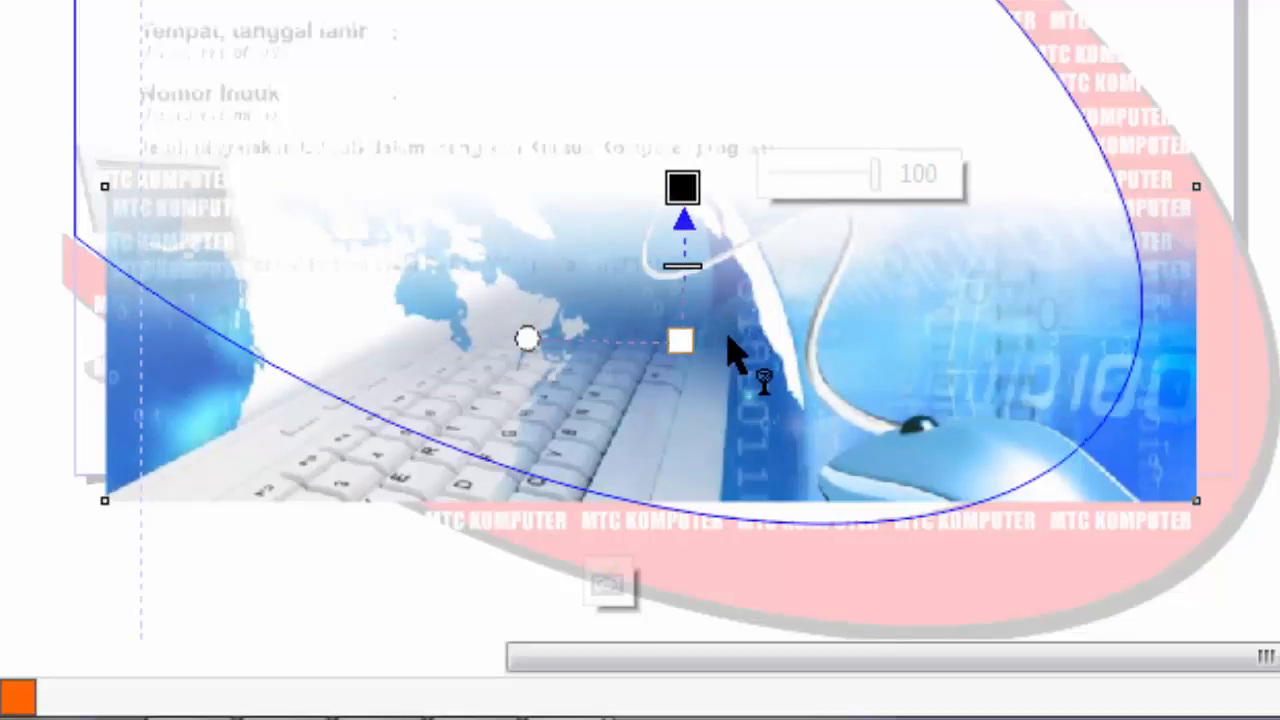
right_click(770, 302)
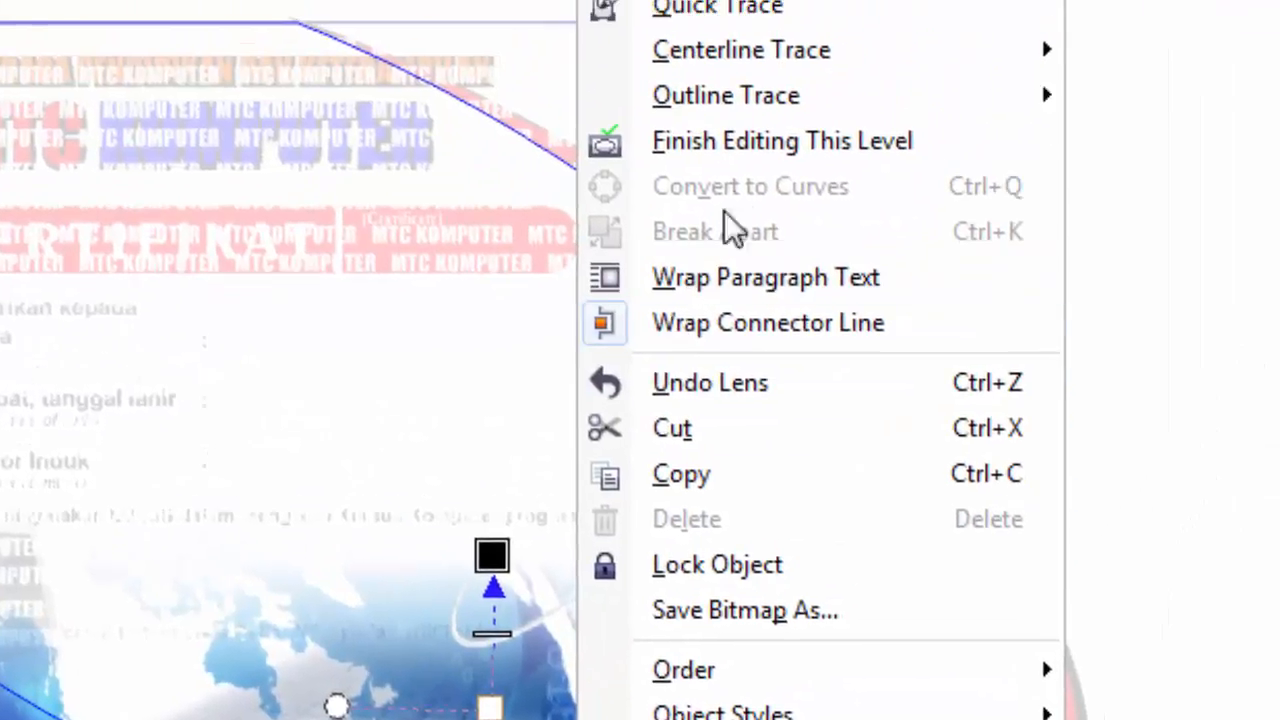
click(748, 155)
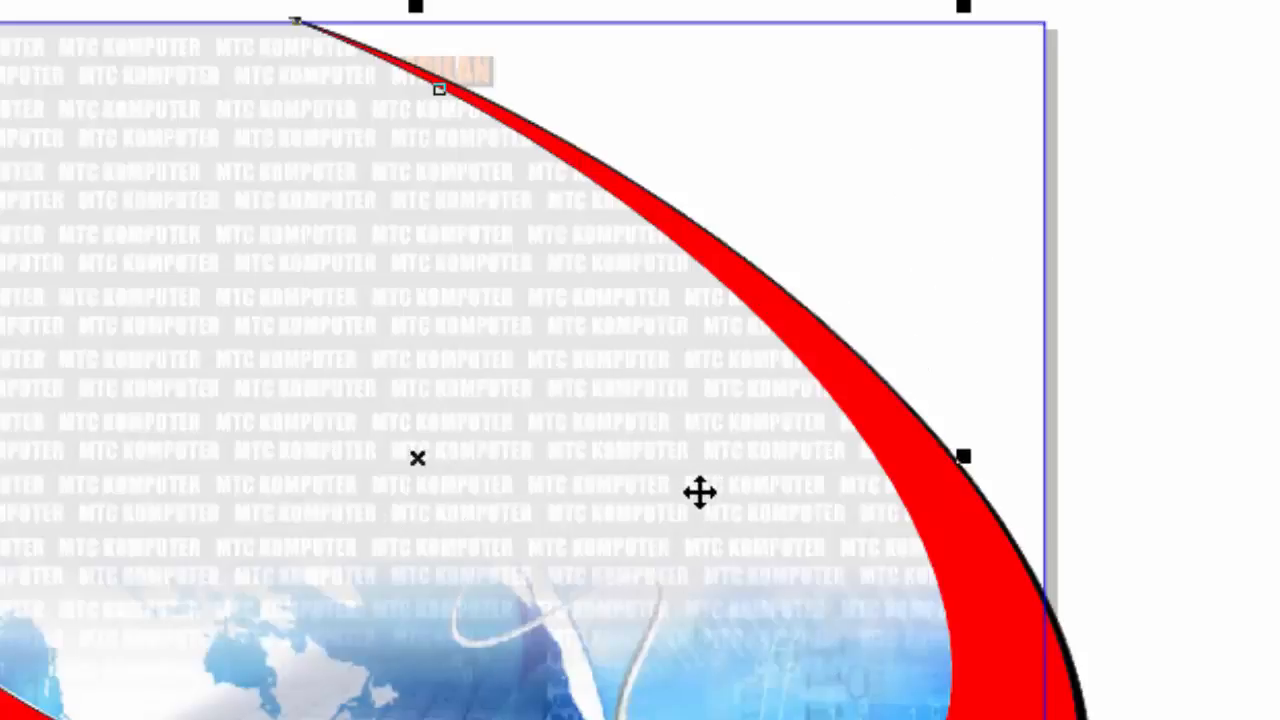
- Finish editing the background PowerClip and return to the full page 2 view
right_click(714, 463)
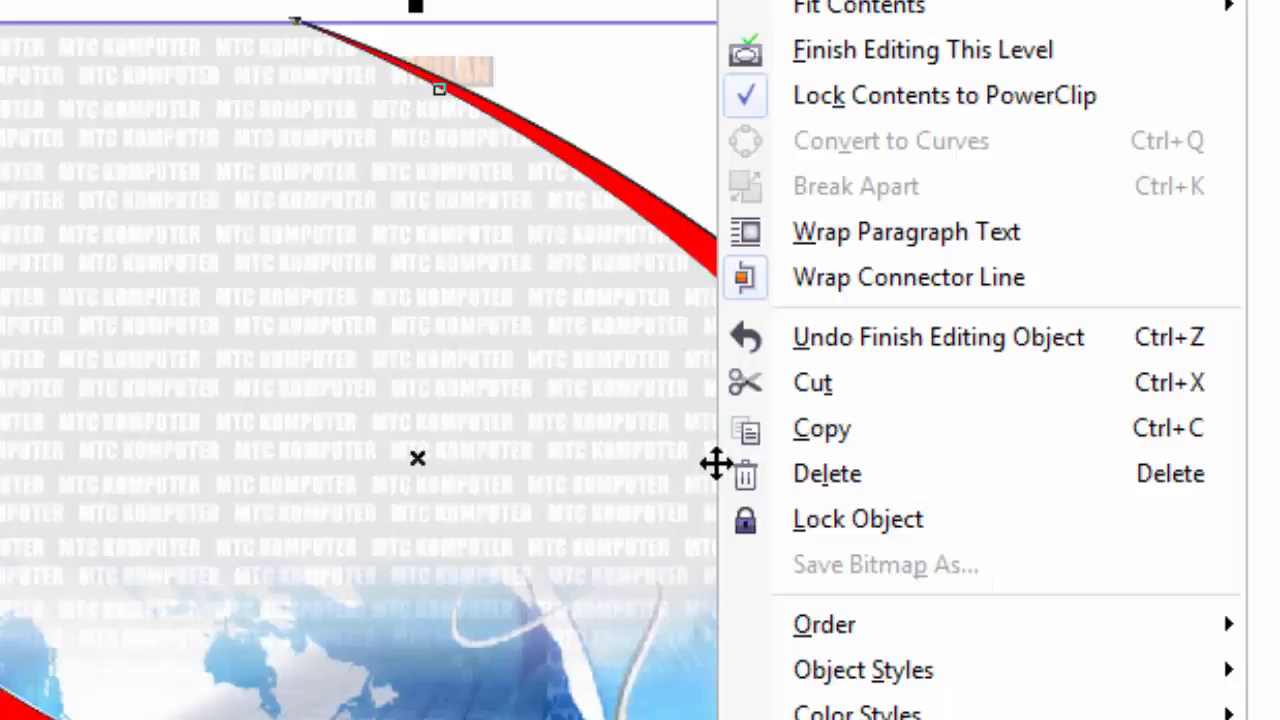
click(920, 52)
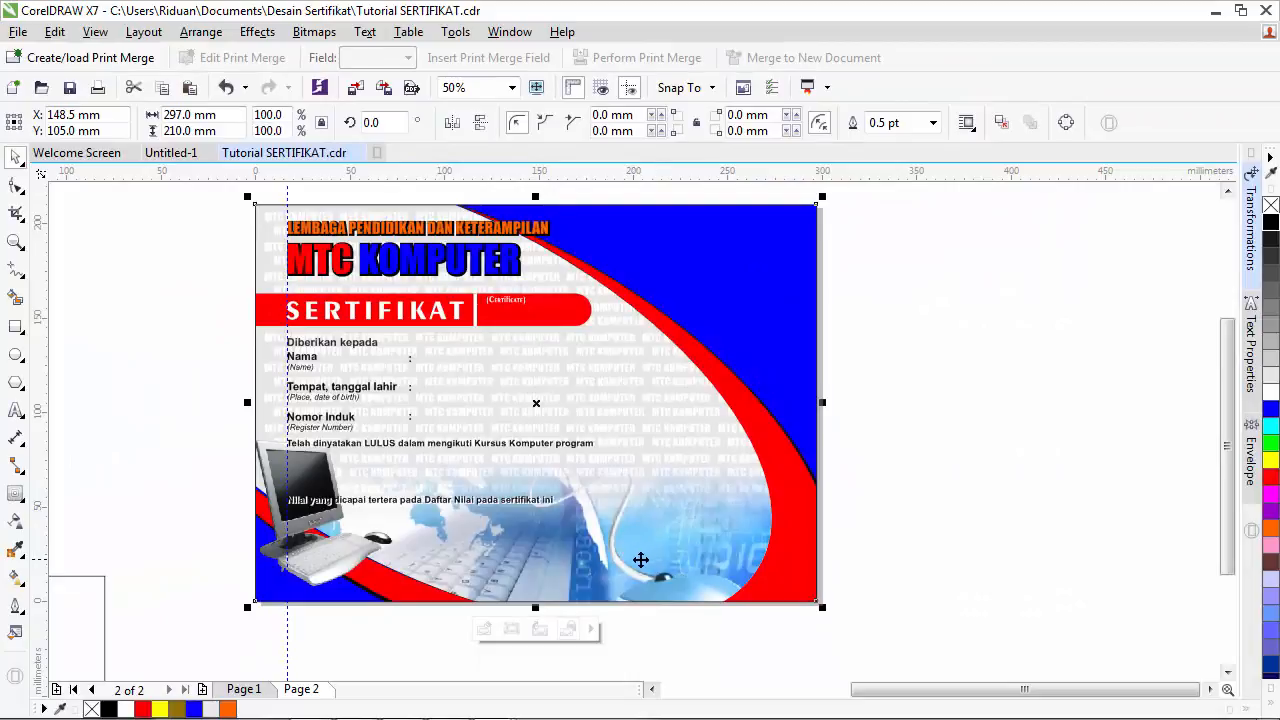
scroll(536, 575, up, 3)
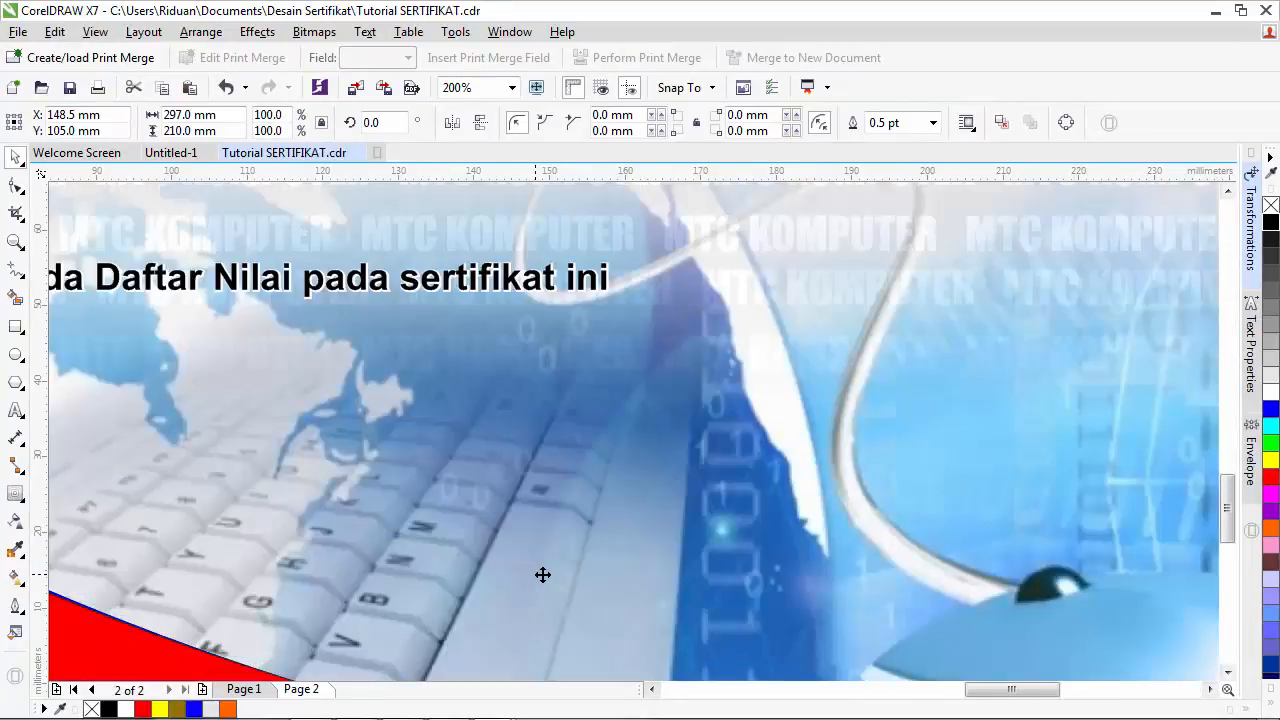
scroll(542, 575, down, 3)
scroll(543, 575, up, 3)
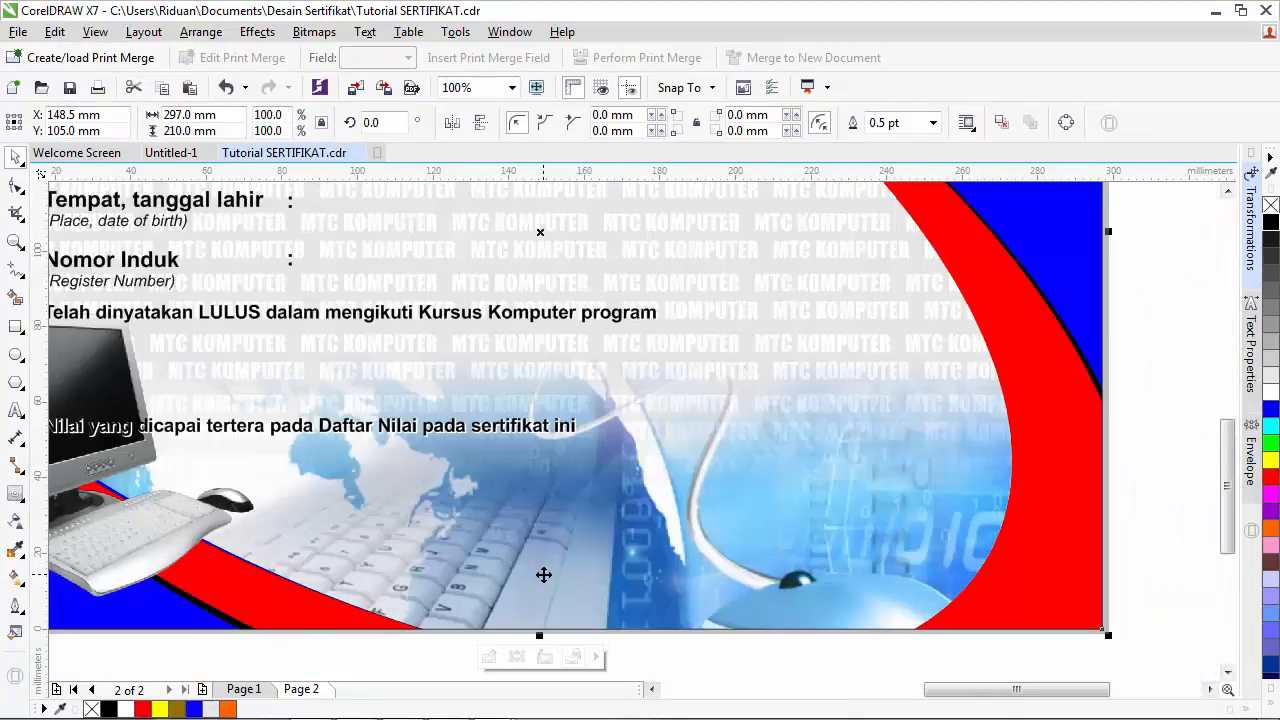
scroll(543, 575, down, 3)
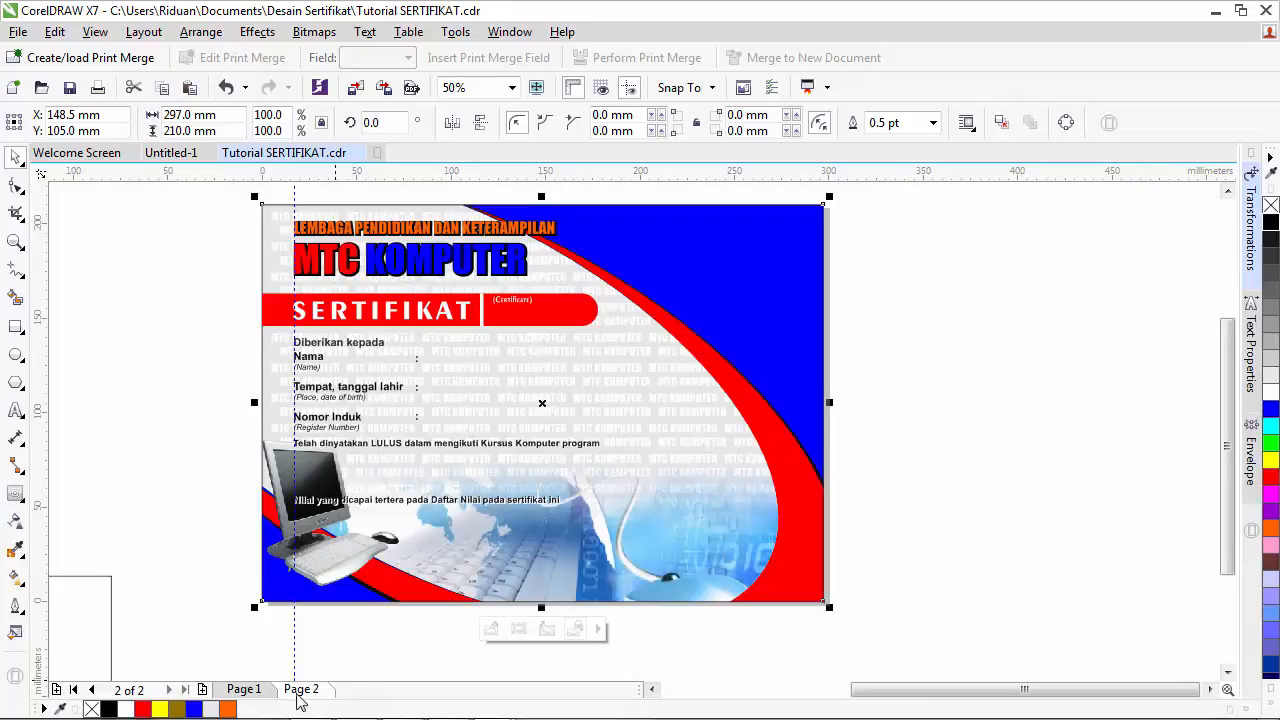
- Go to page 1 and zoom in on the signature area at the lower right
click(243, 689)
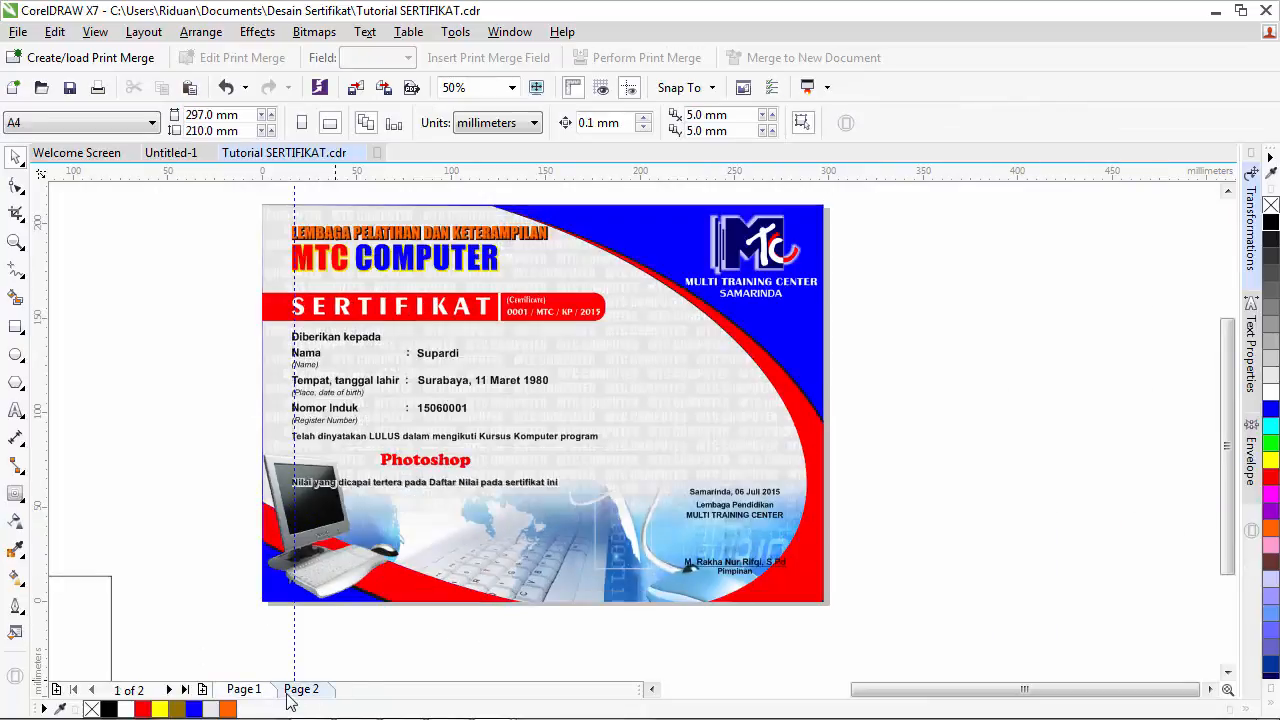
click(1210, 689)
click(16, 242)
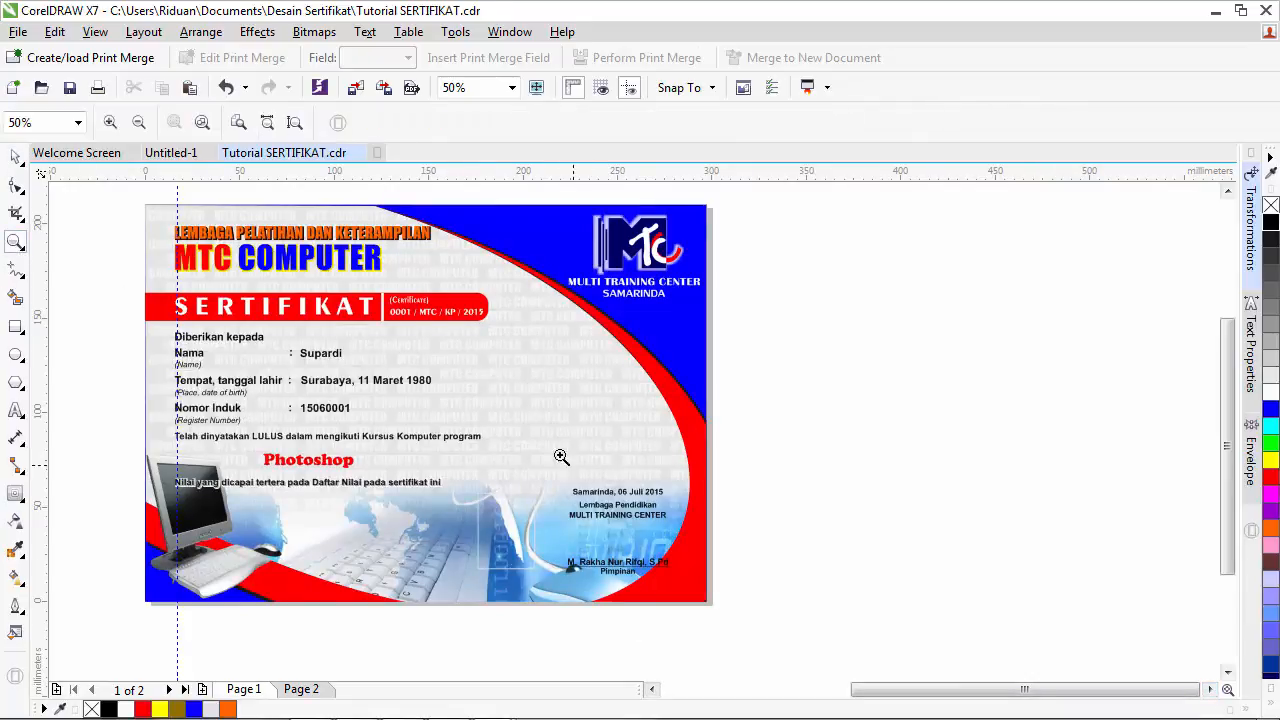
drag(541, 442, 969, 643)
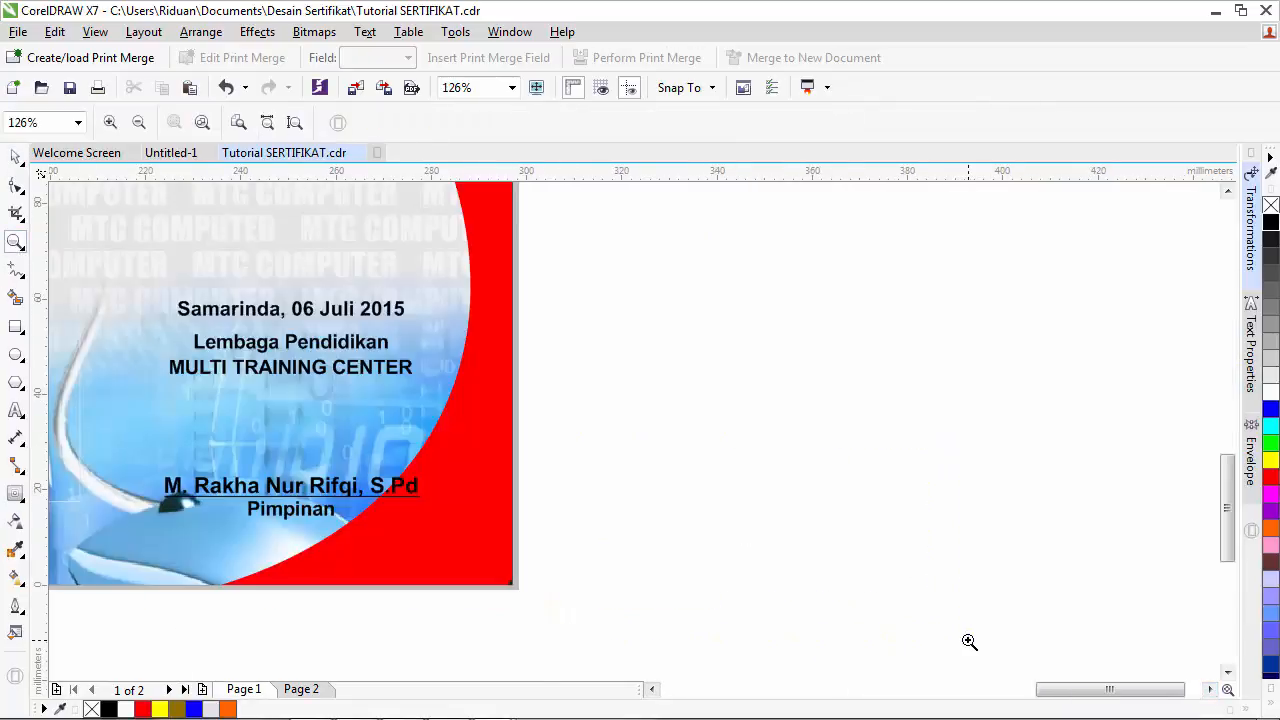
- Type a text block beside the page: Lembaga Pendidikan, MULTI TRAINING CENTER, the leader's name, Pimpinan
click(17, 410)
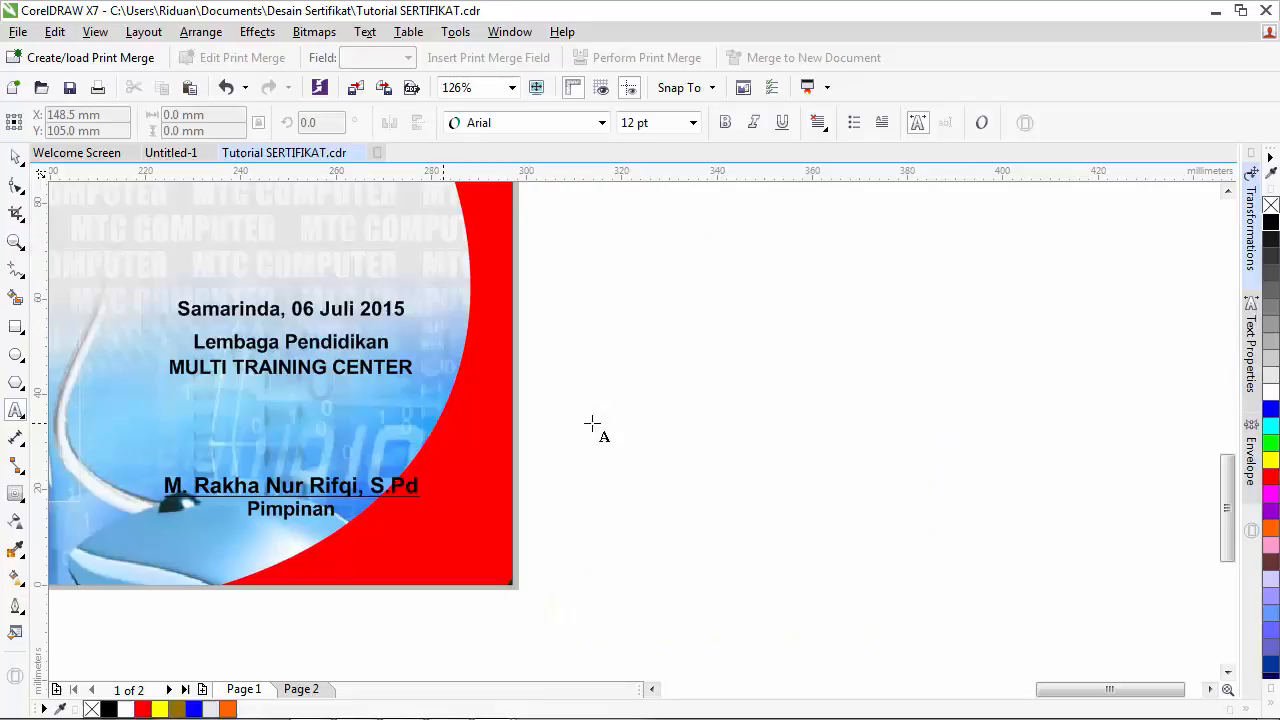
click(589, 346)
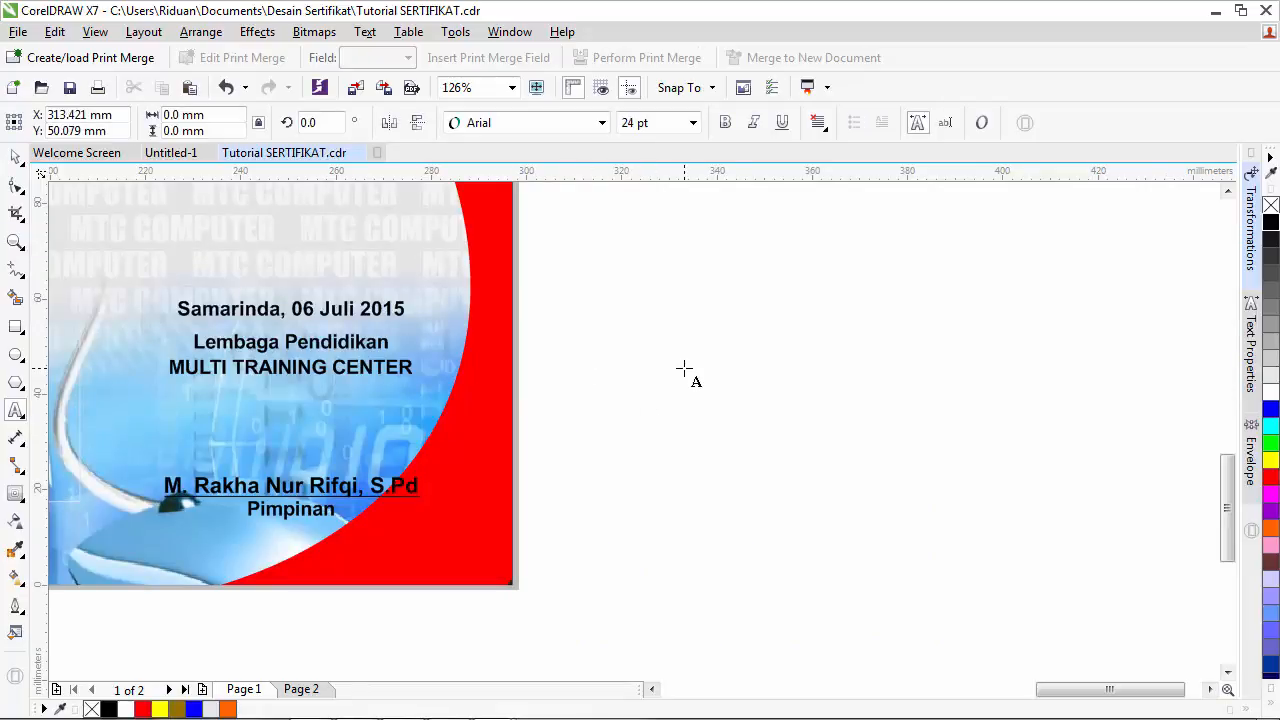
text(Lembaga )
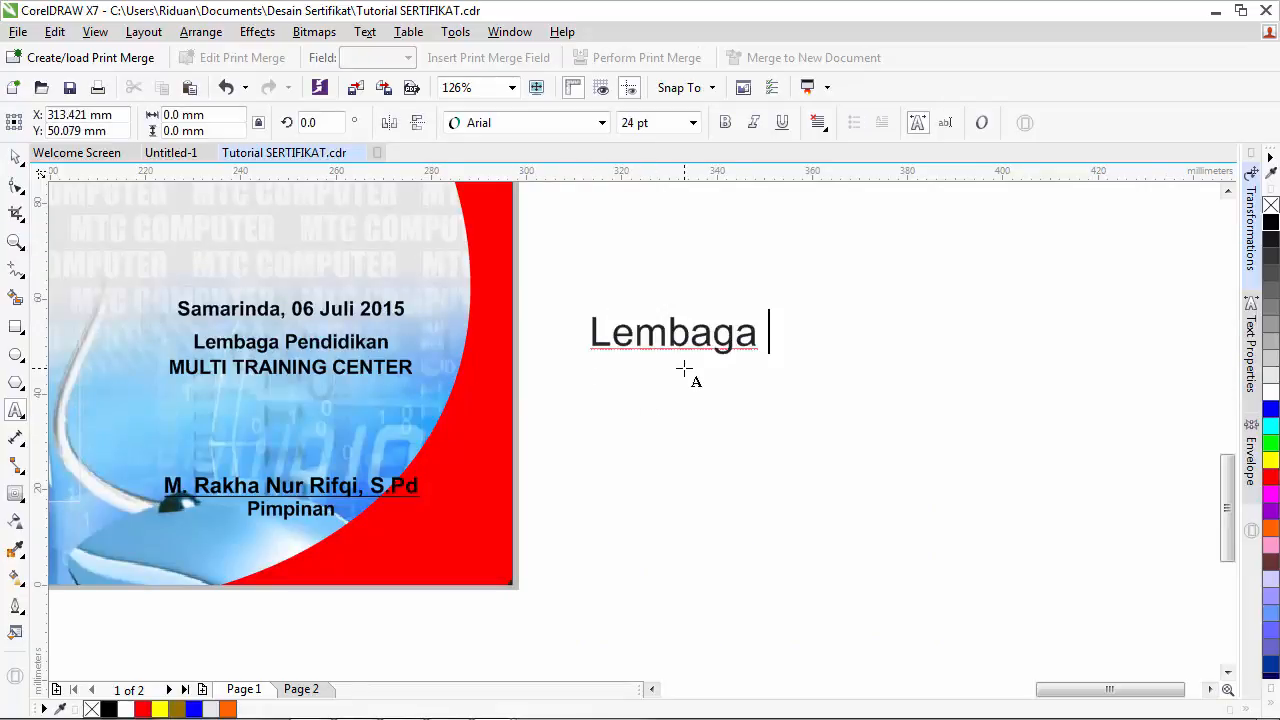
text(Pendidik)
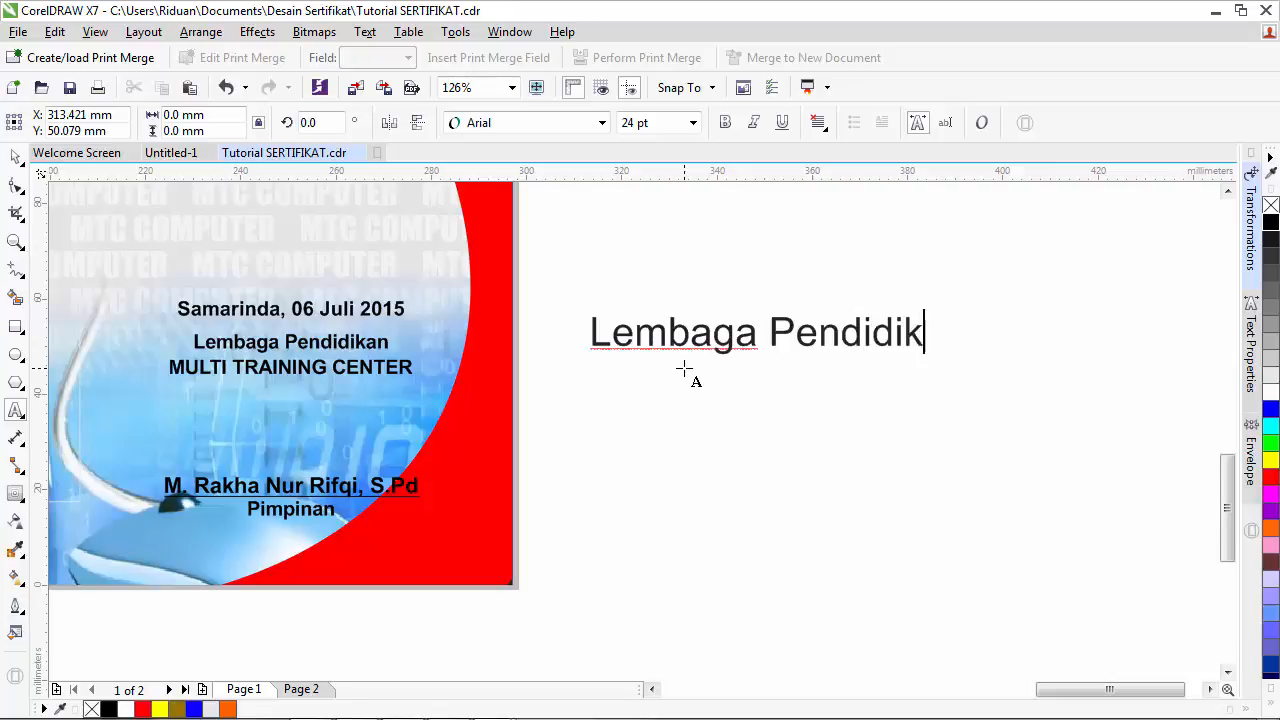
text(an)
key(Return)
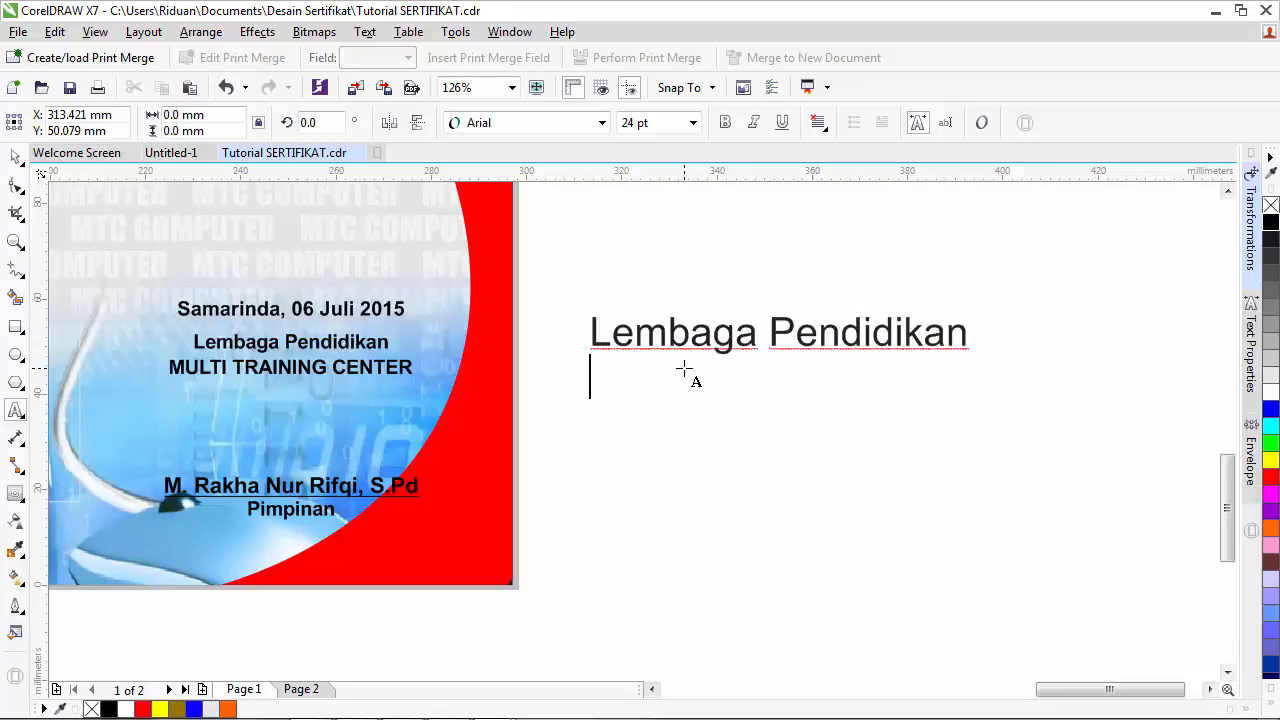
text(MULTI)
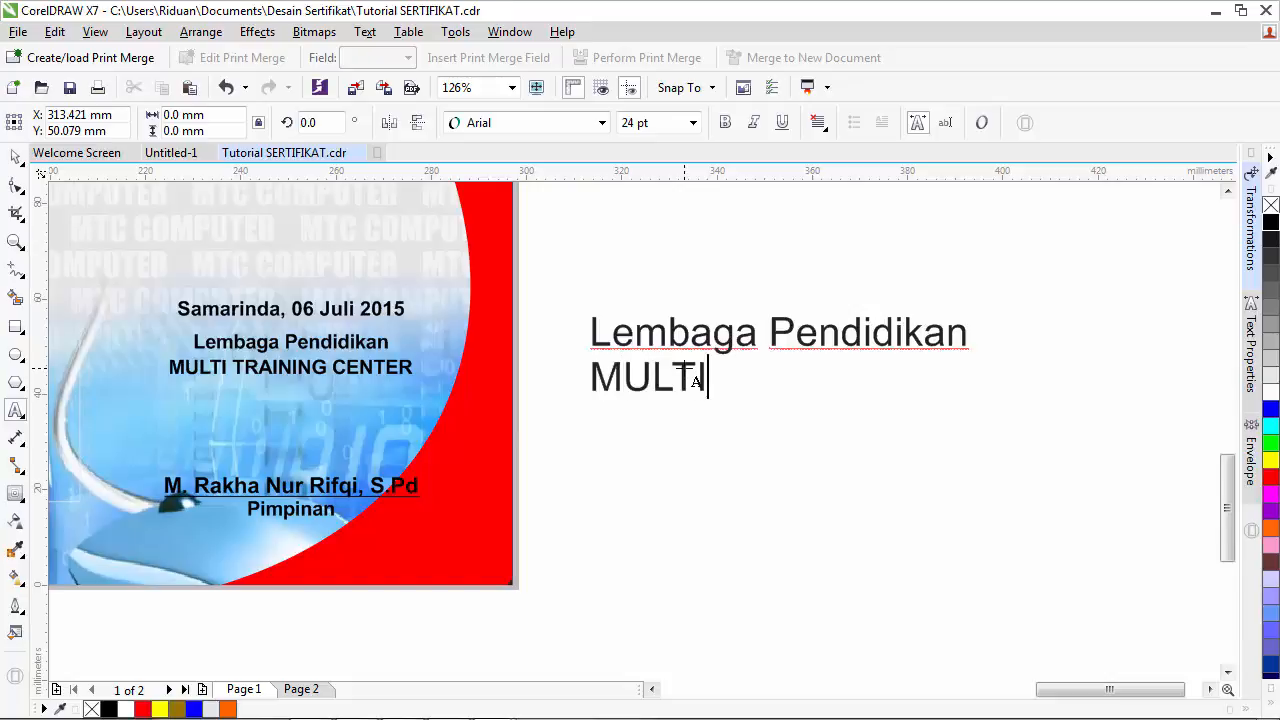
text( TRA)
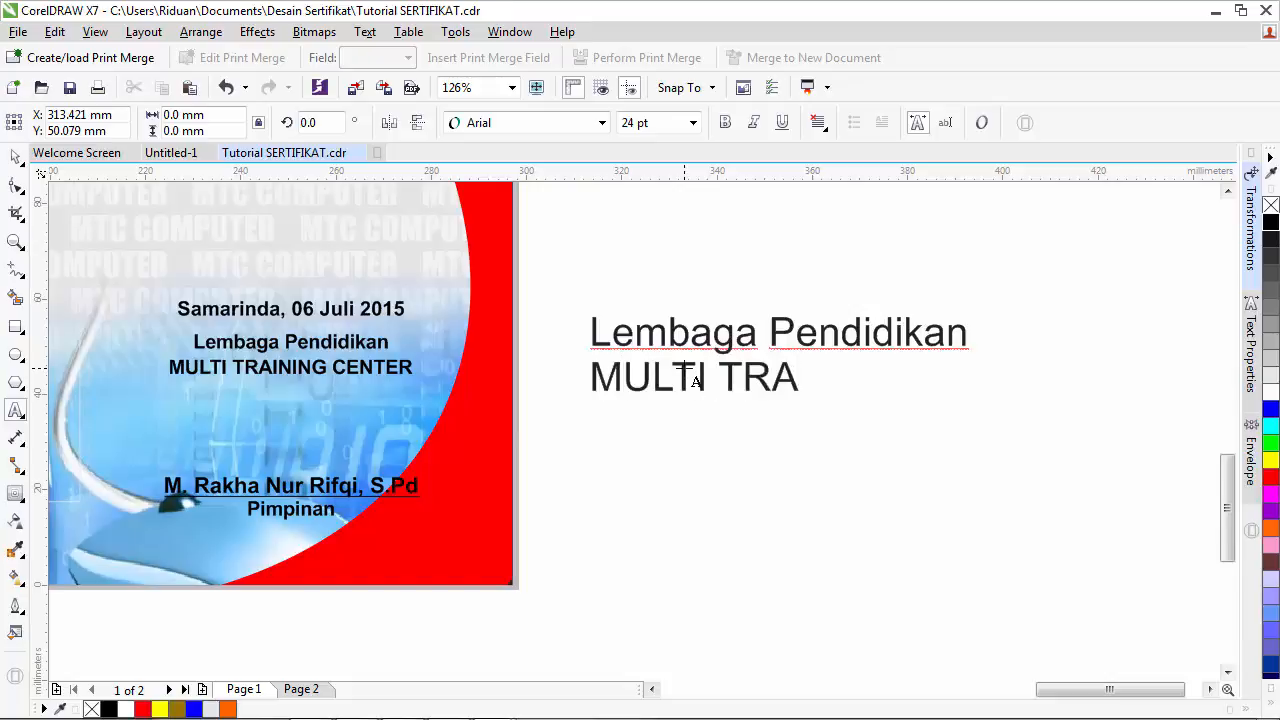
text(ININ)
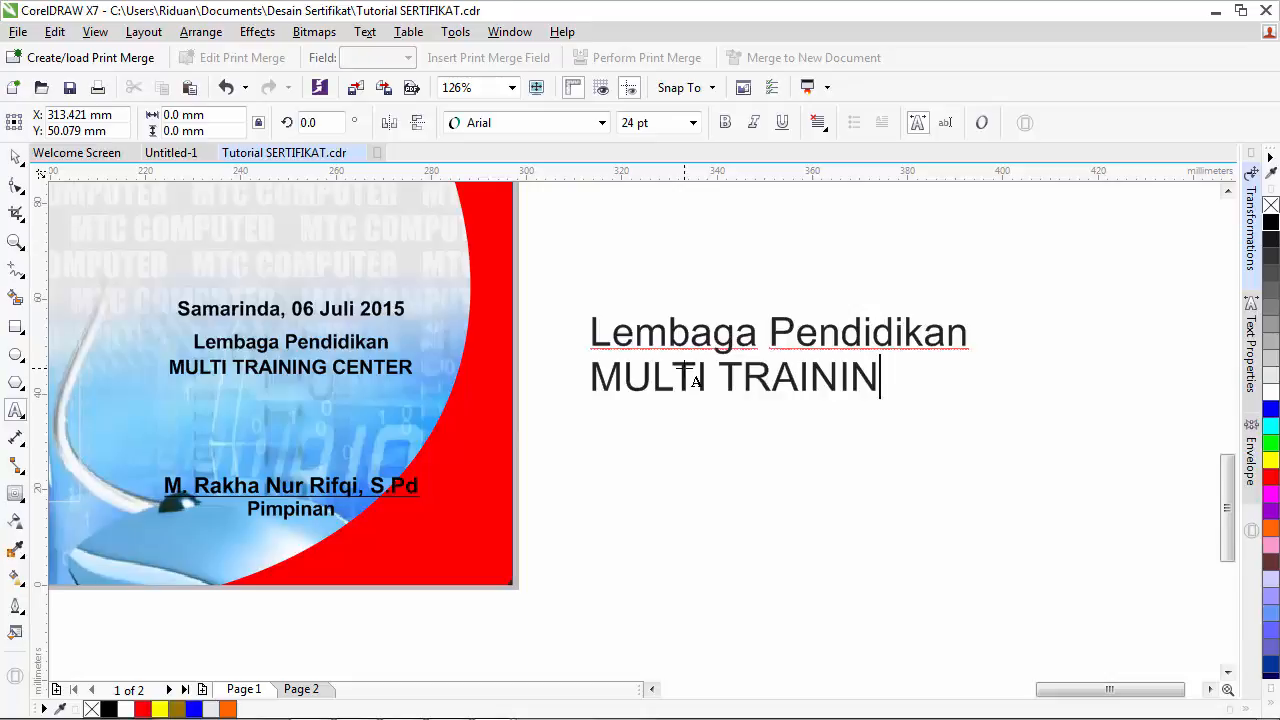
text(G CENTER)
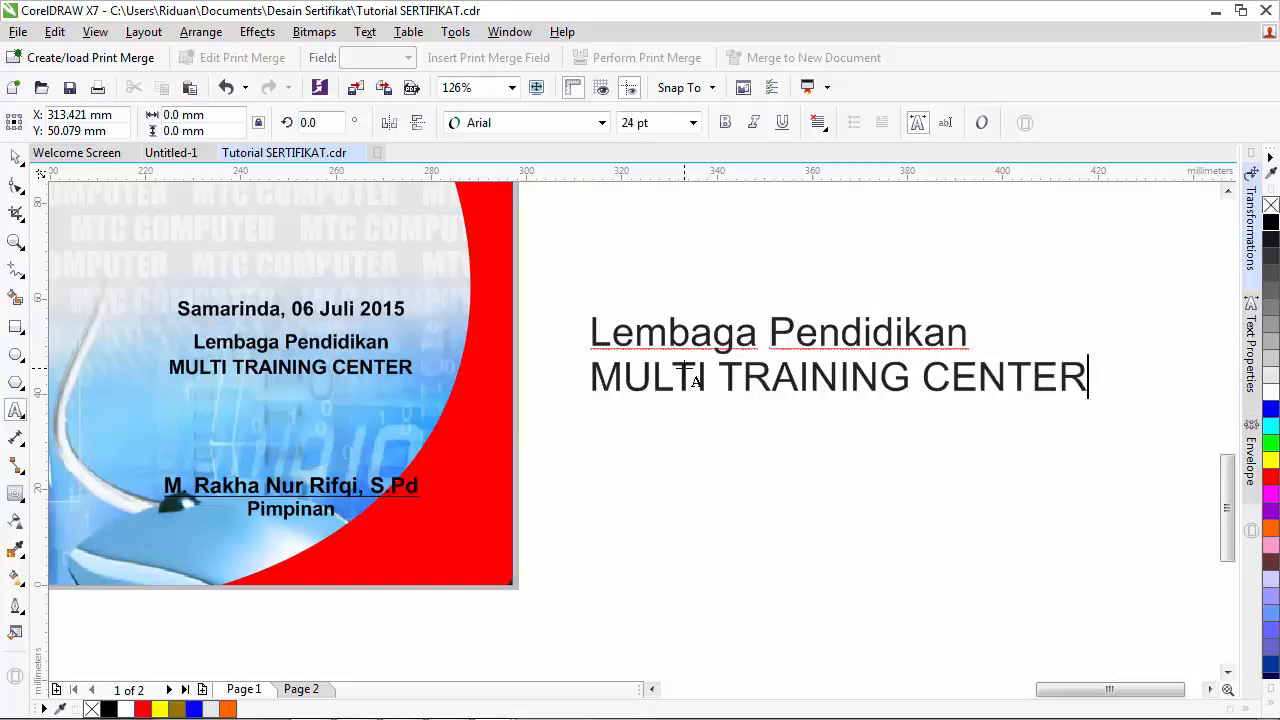
key(Return)
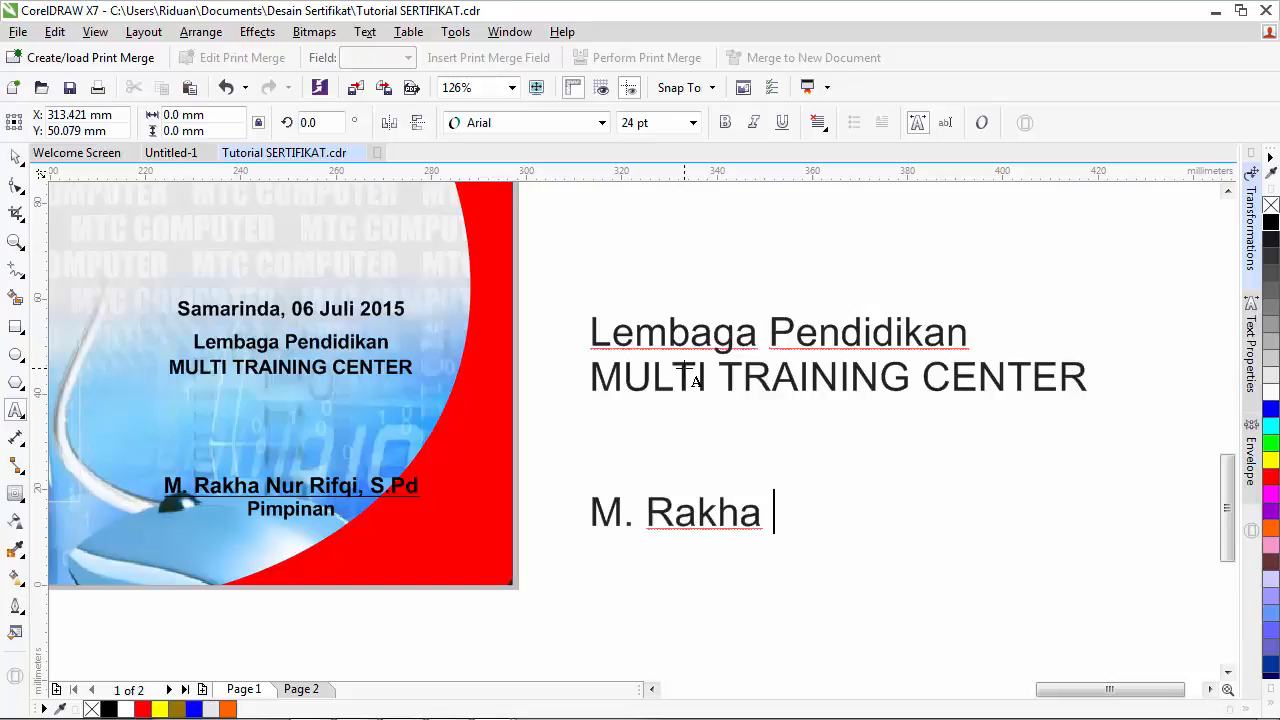
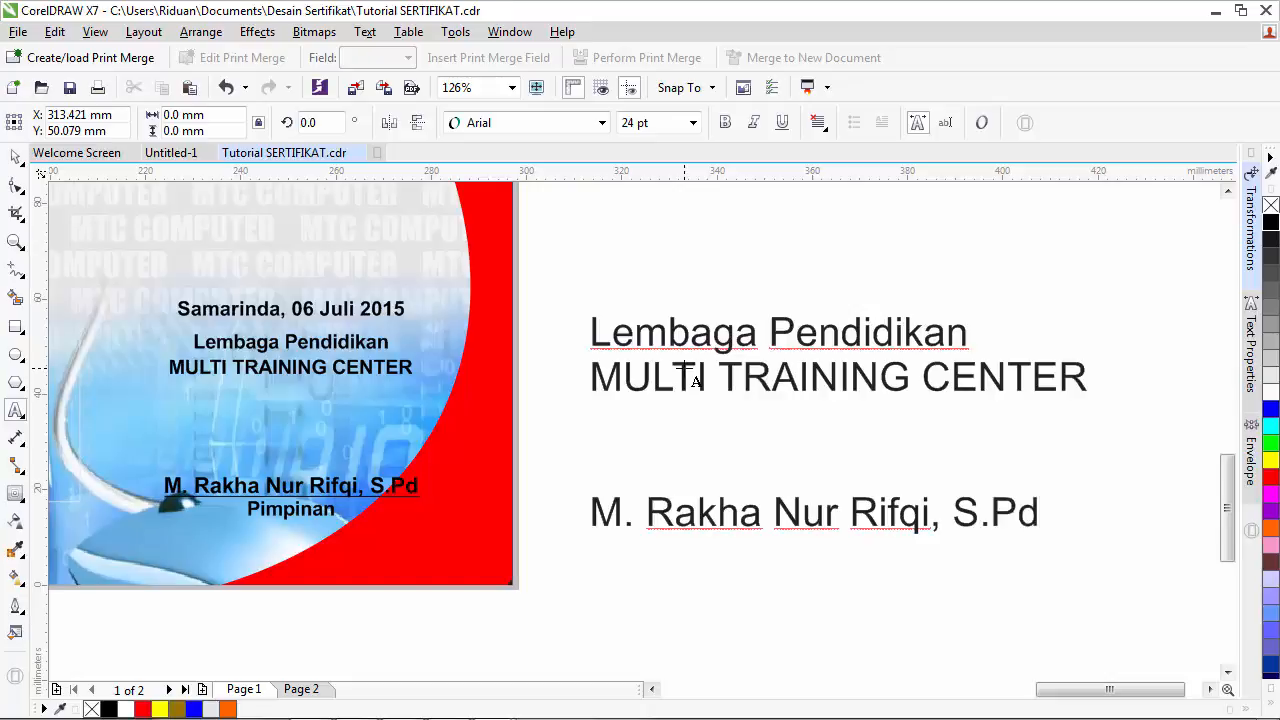
key(Return)
text(Pimpinan)
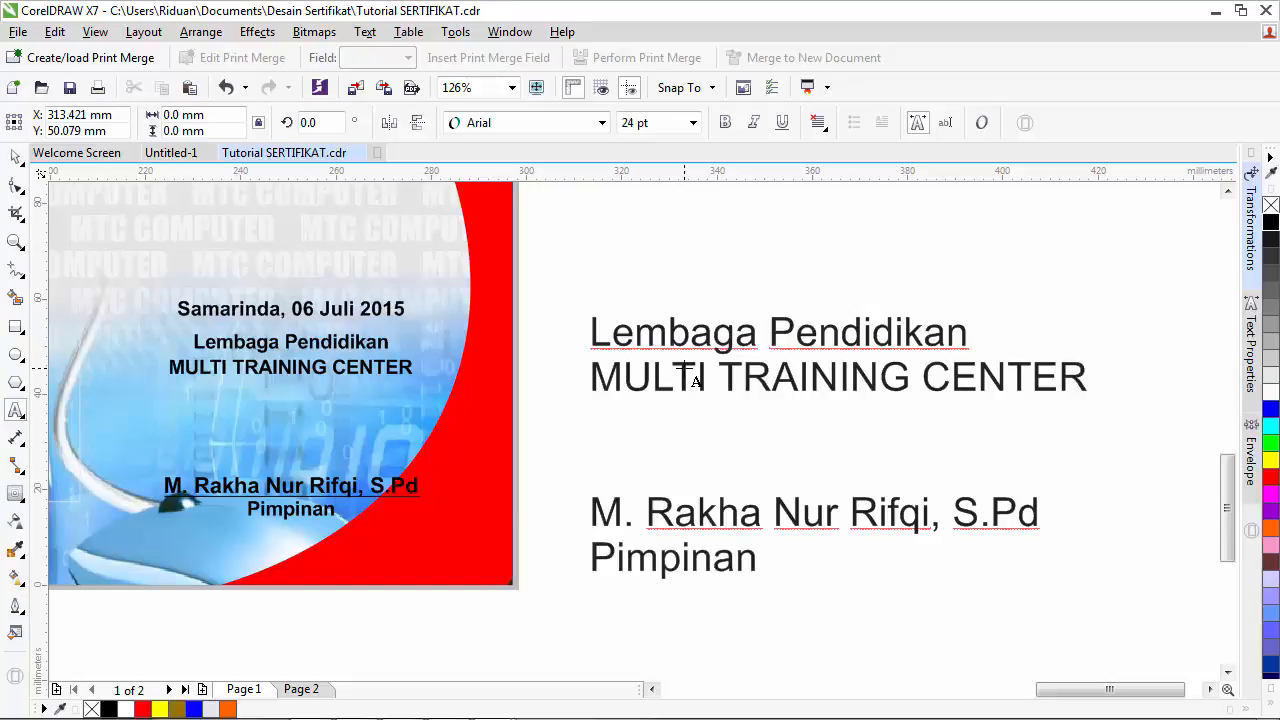
key(Escape)
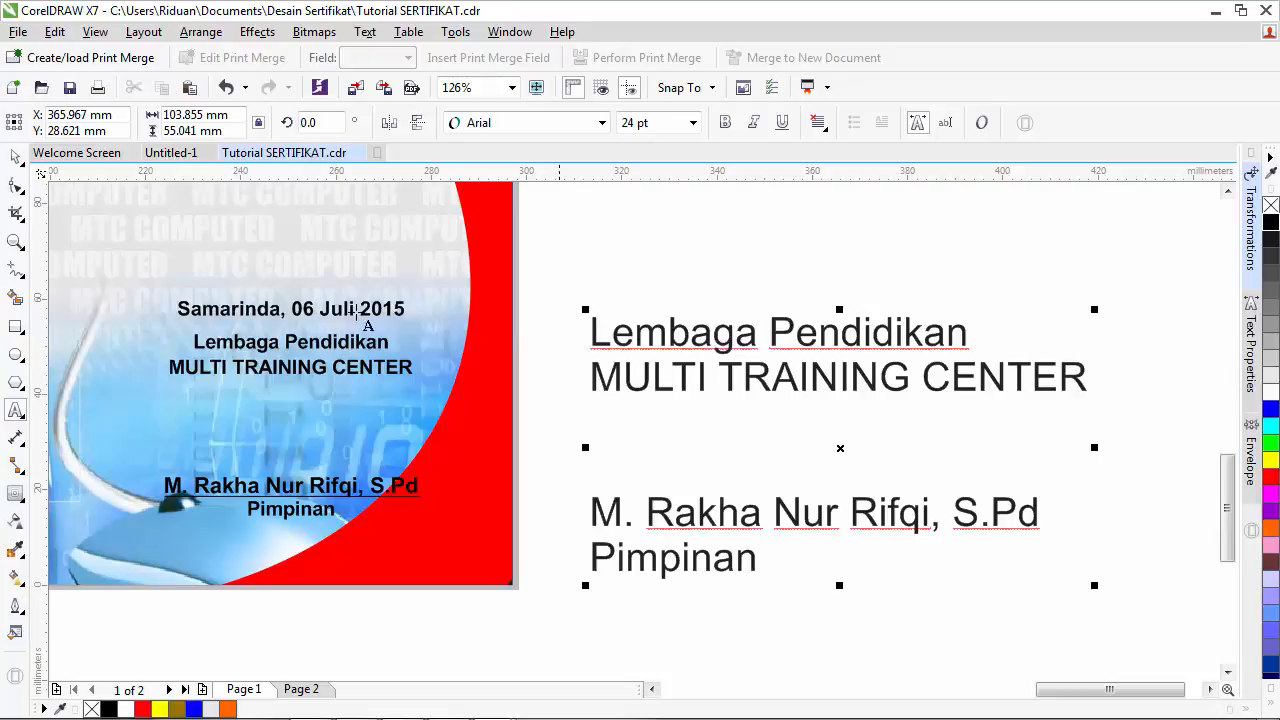
- Centre-align the signature text block and make it bold
click(16, 158)
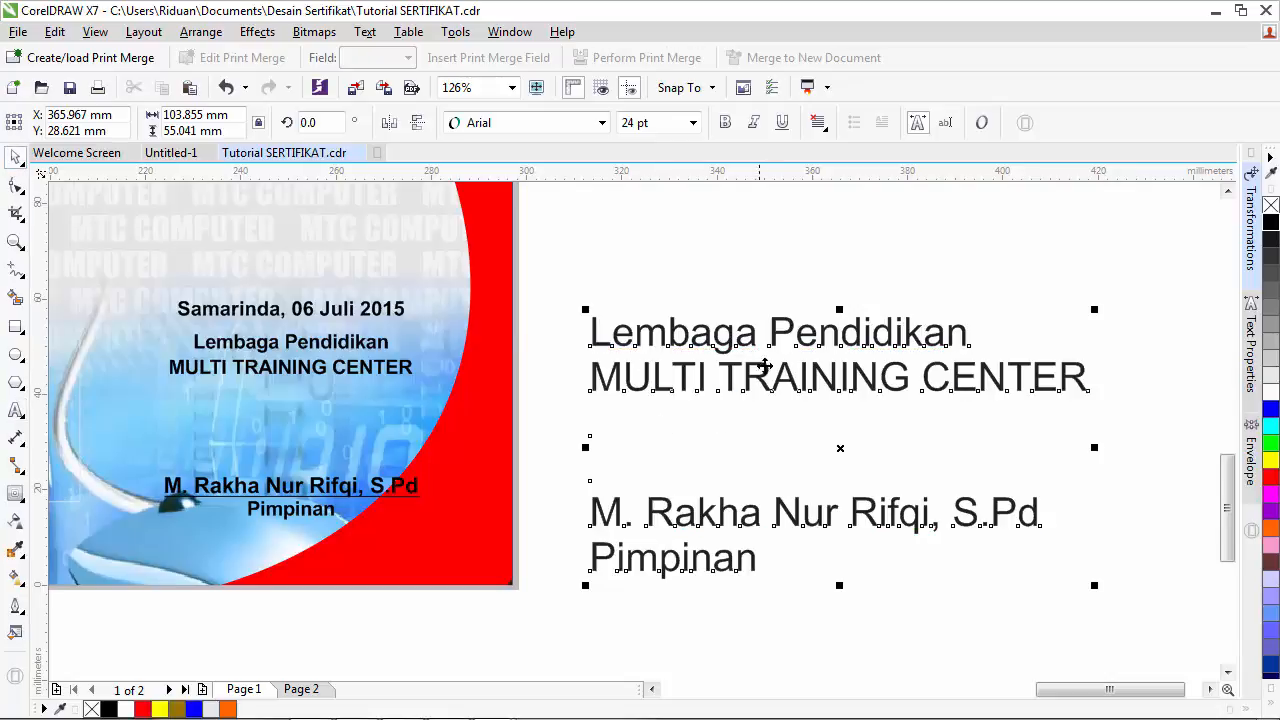
click(819, 124)
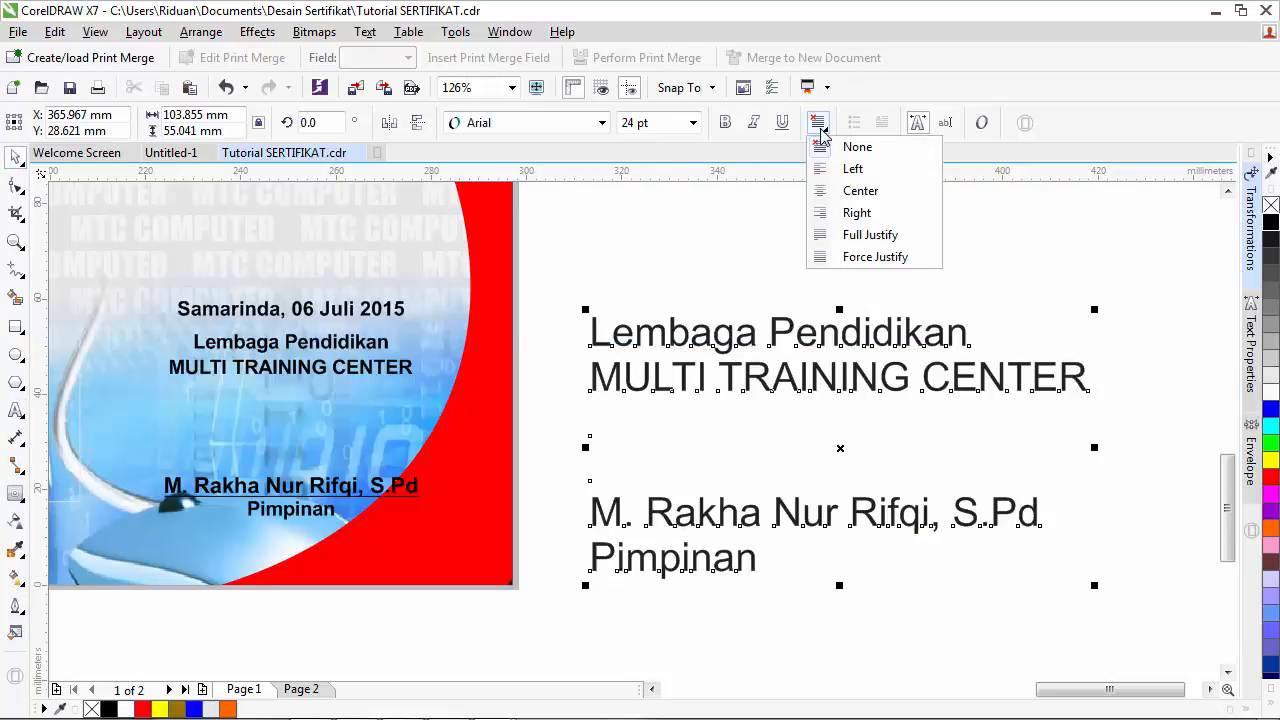
click(848, 190)
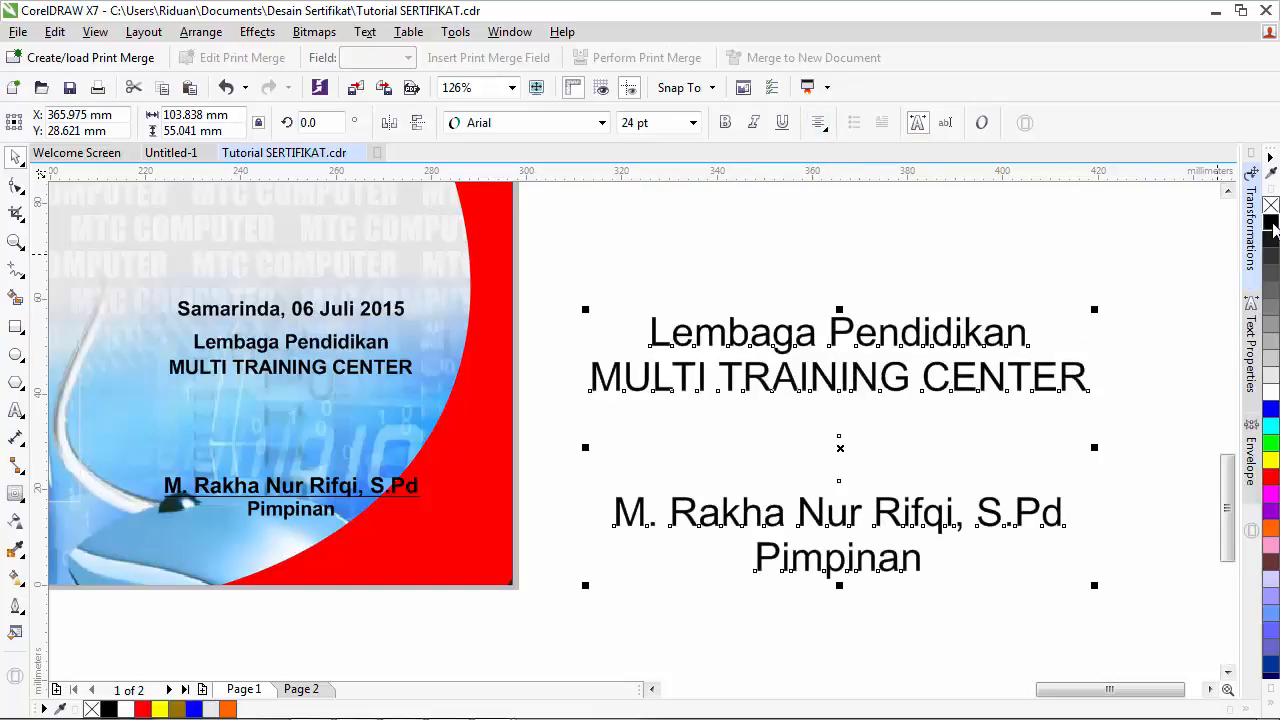
click(724, 126)
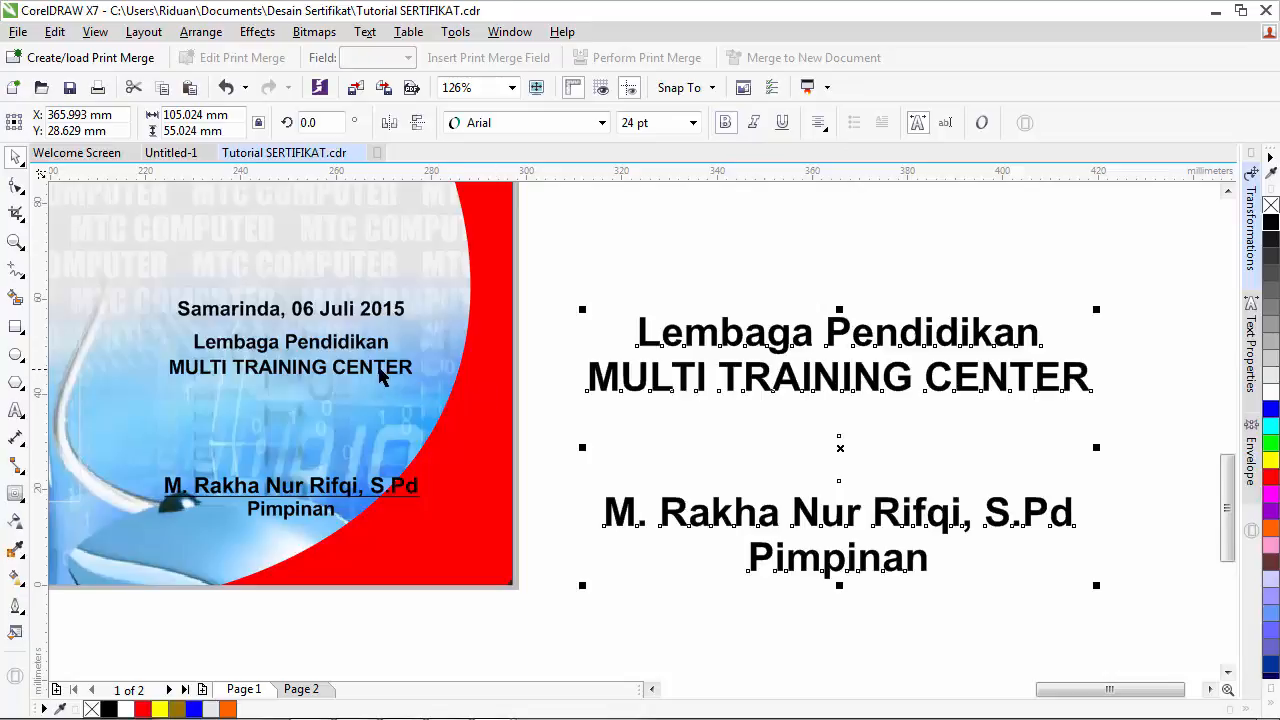
- Set the signature text's font size to 11.6 pt
click(381, 371)
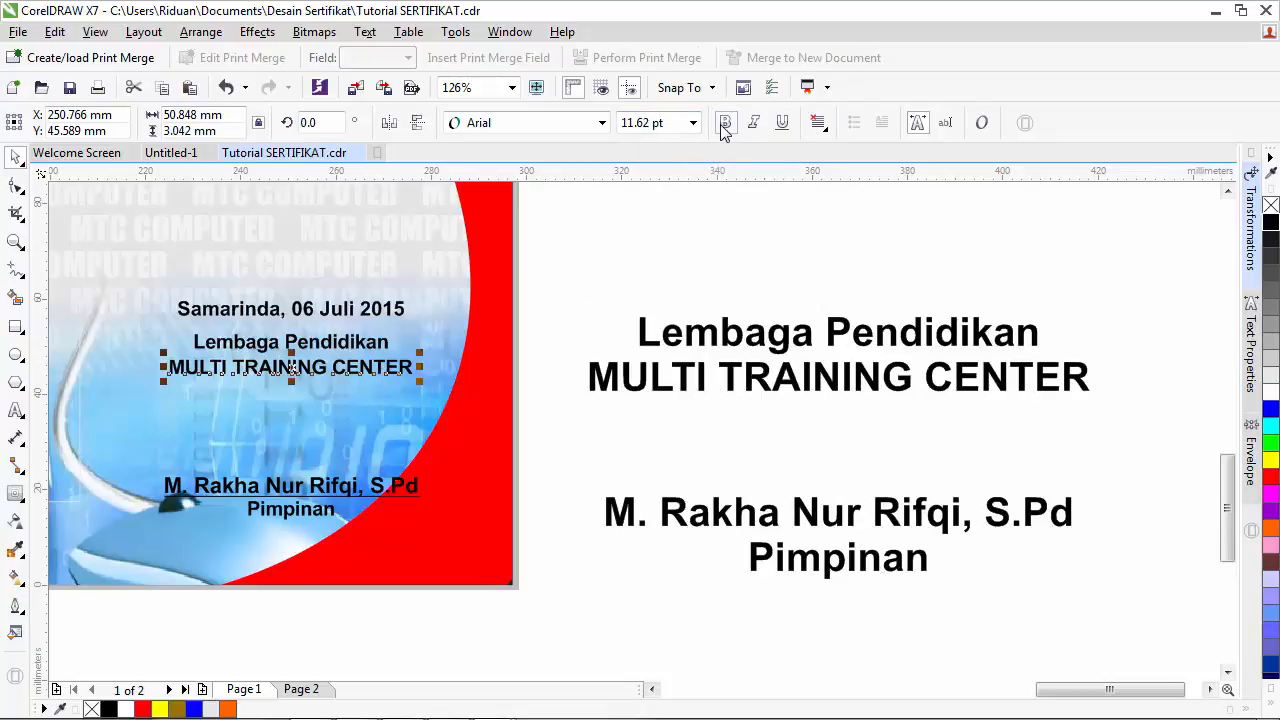
click(831, 385)
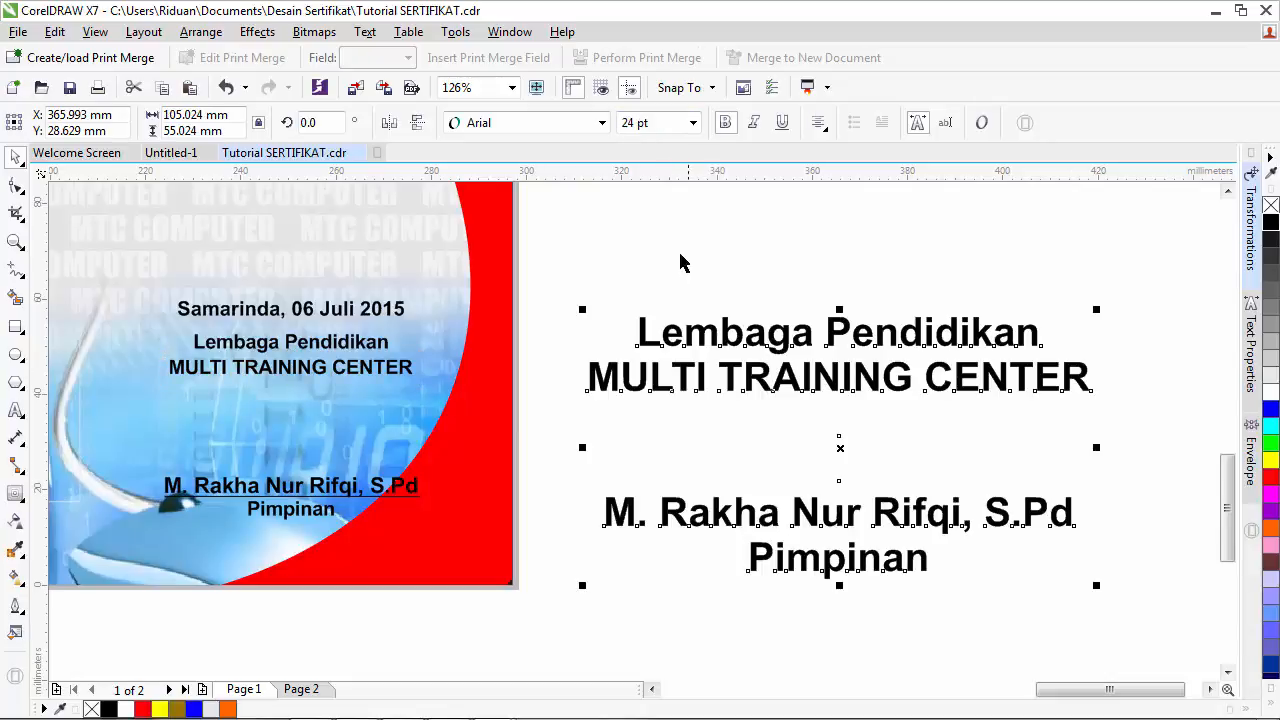
click(648, 122)
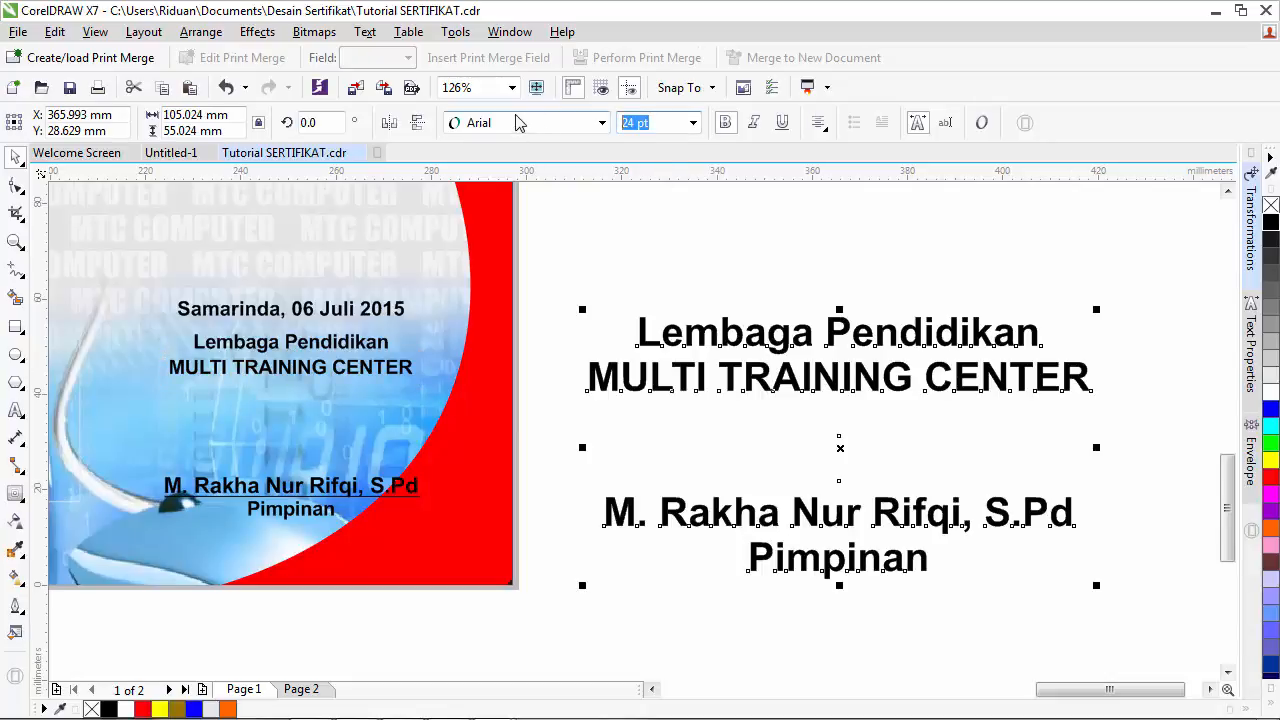
text(11)
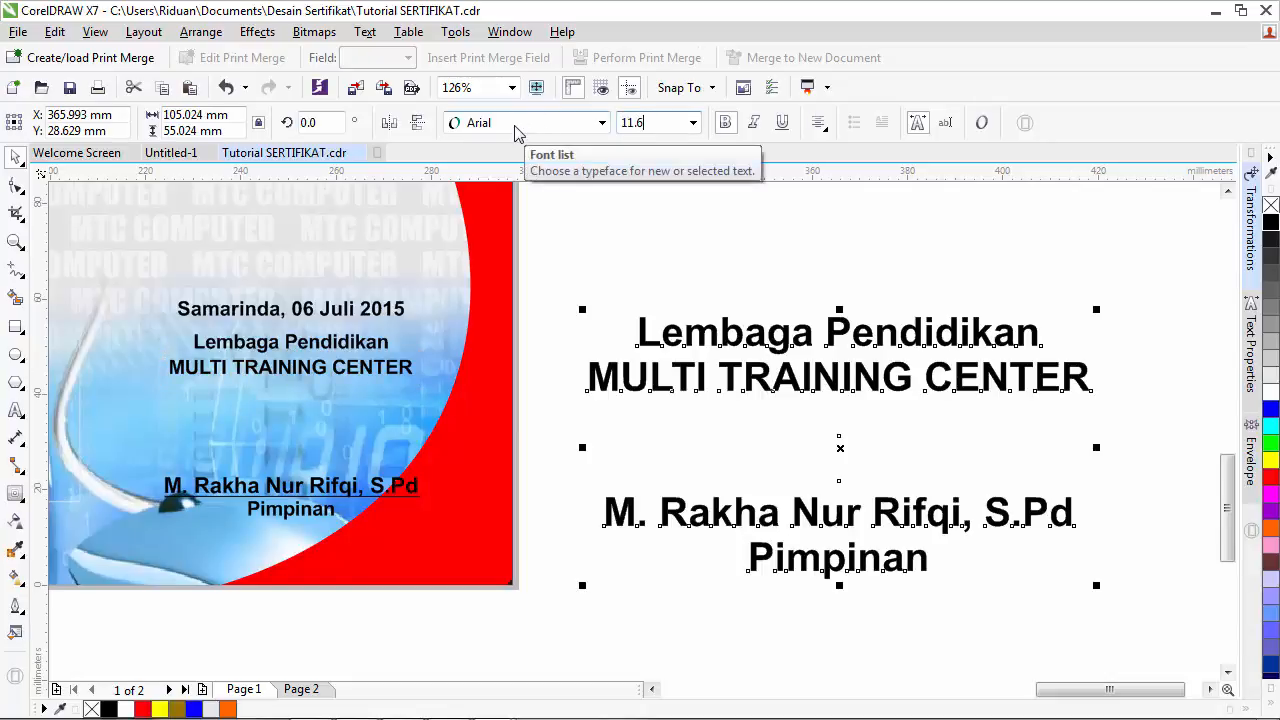
text(.6)
key(Return)
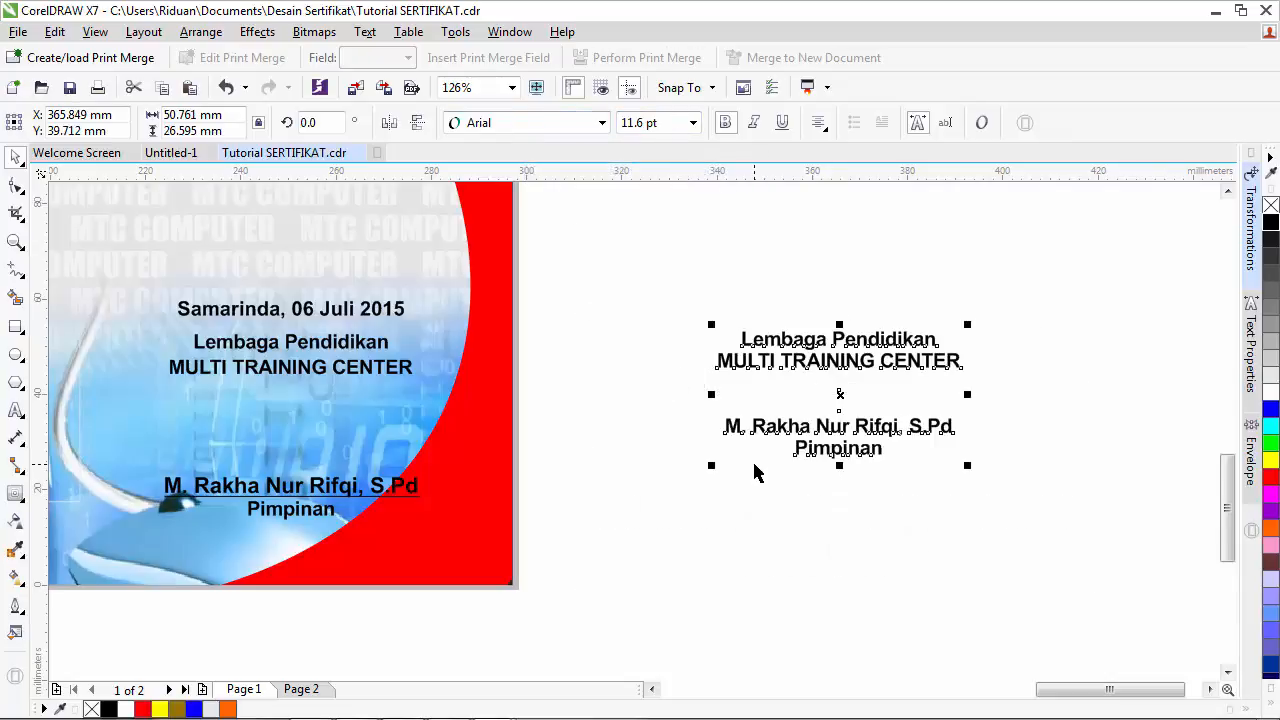
- Add two blank lines above the leader's name and underline the name line
click(15, 410)
click(729, 428)
click(729, 426)
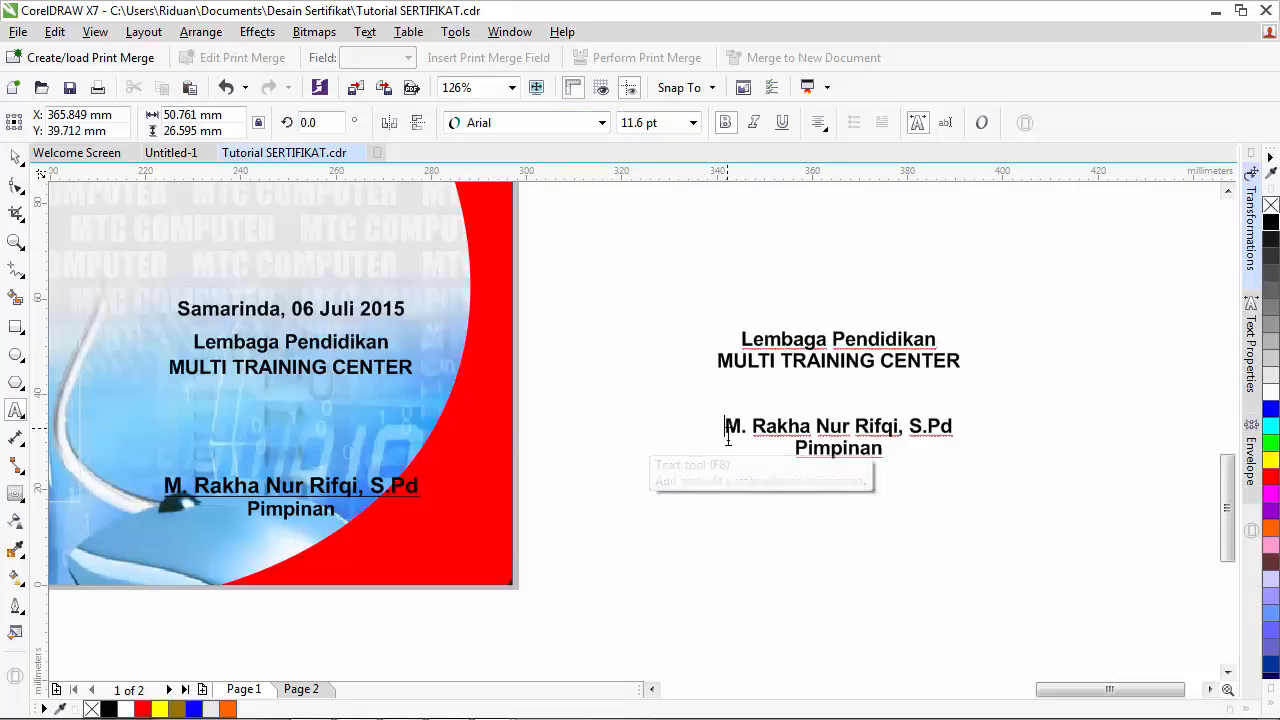
key(Return)
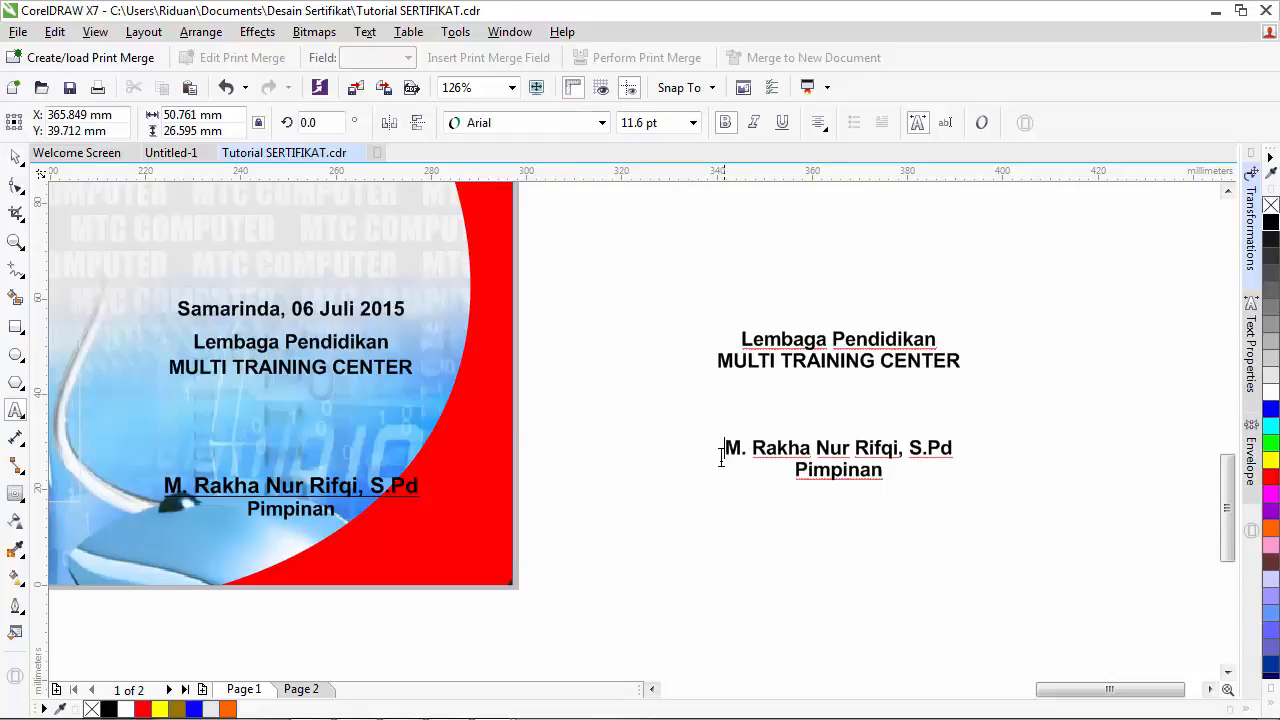
key(Return)
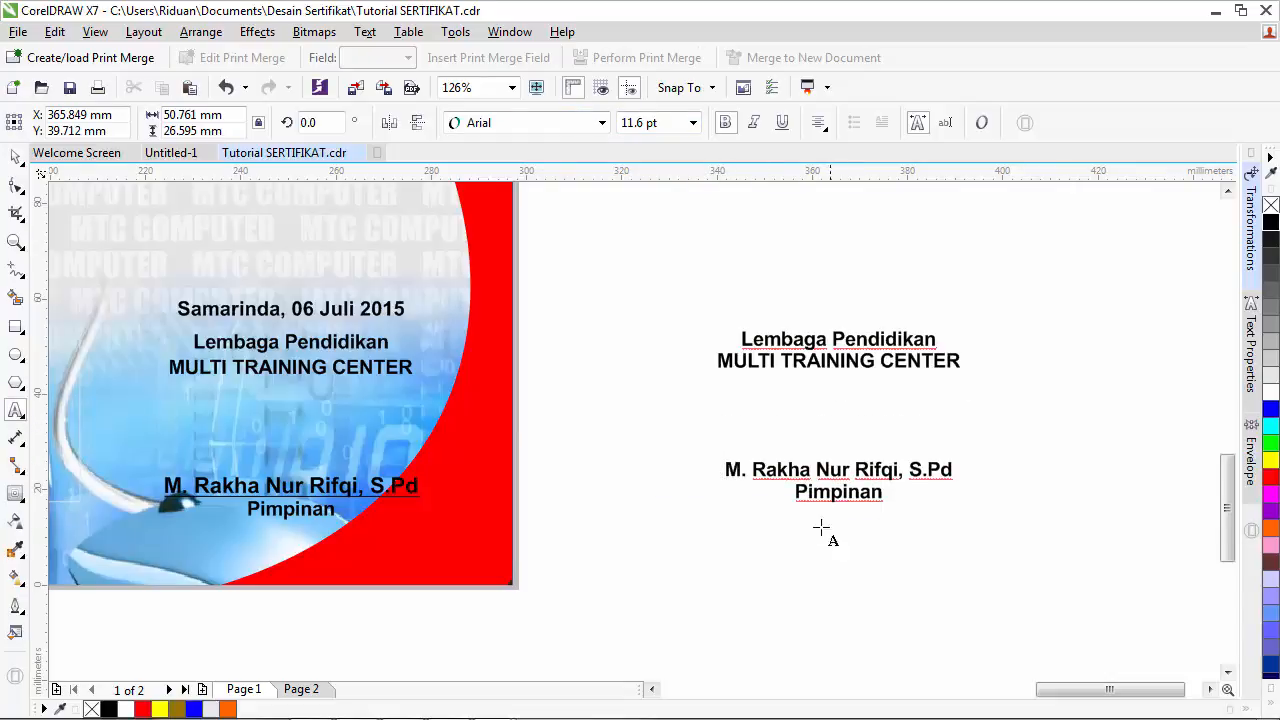
drag(727, 469, 952, 469)
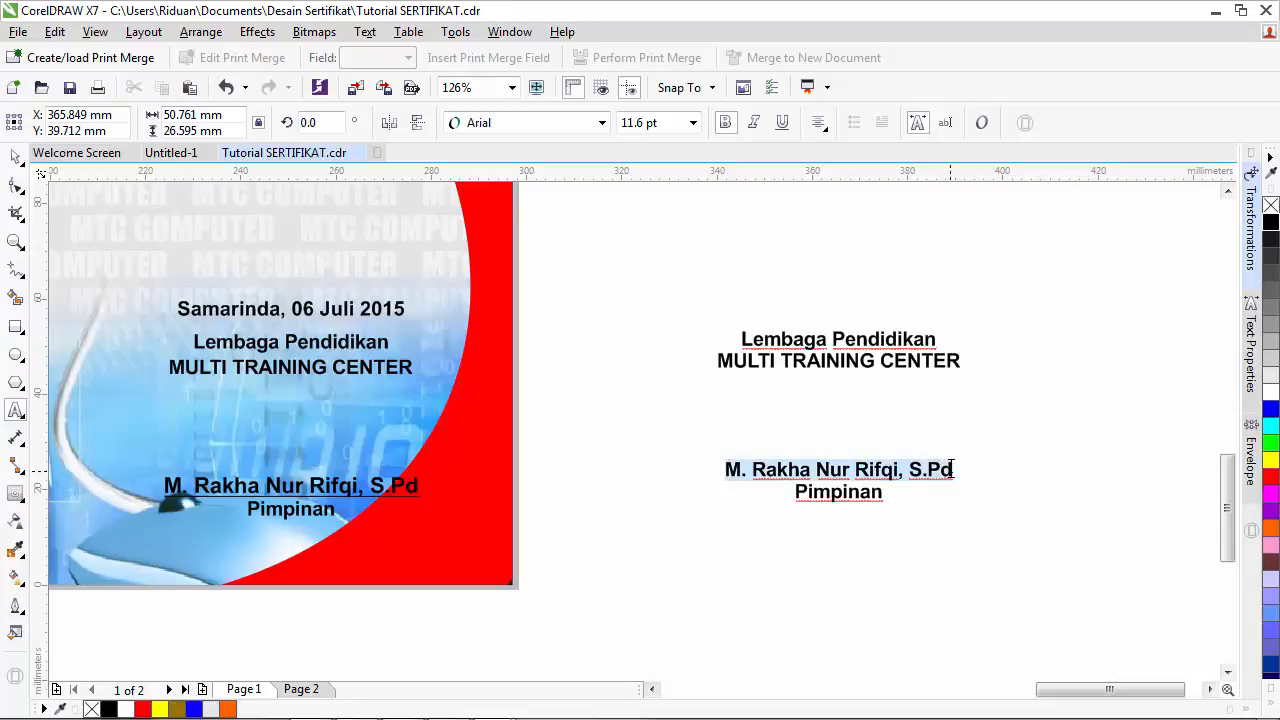
click(782, 122)
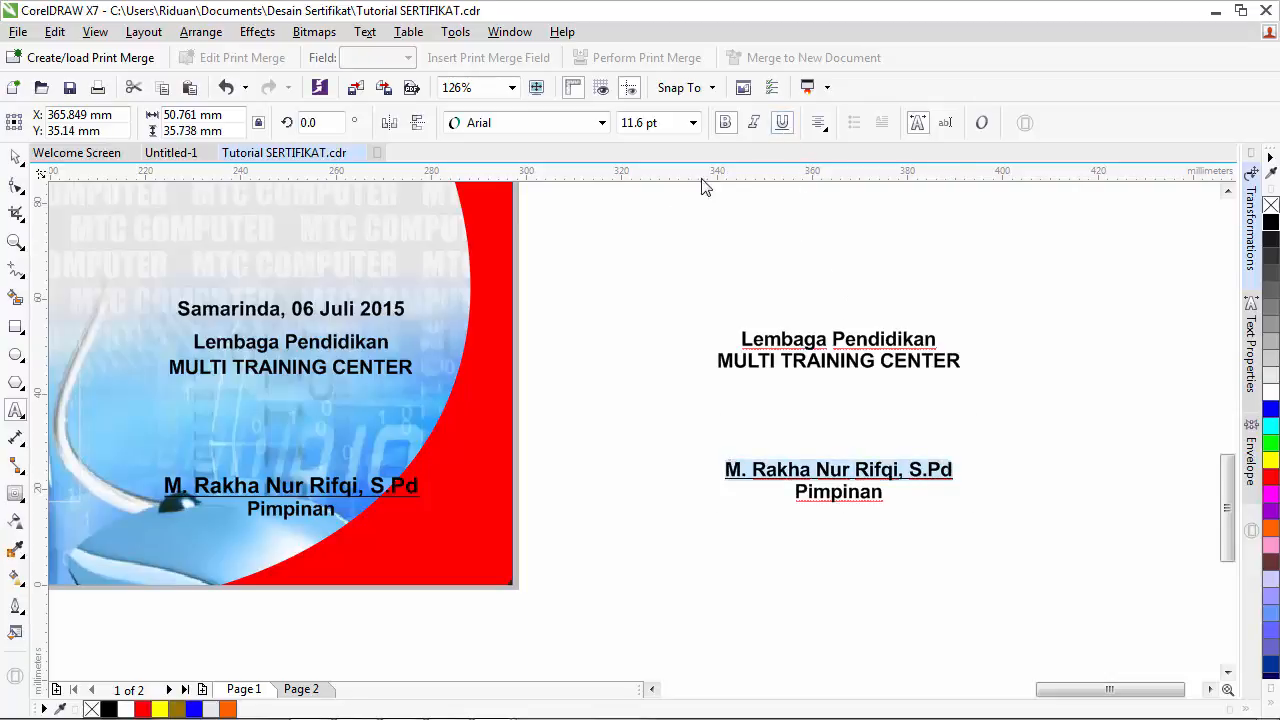
click(15, 157)
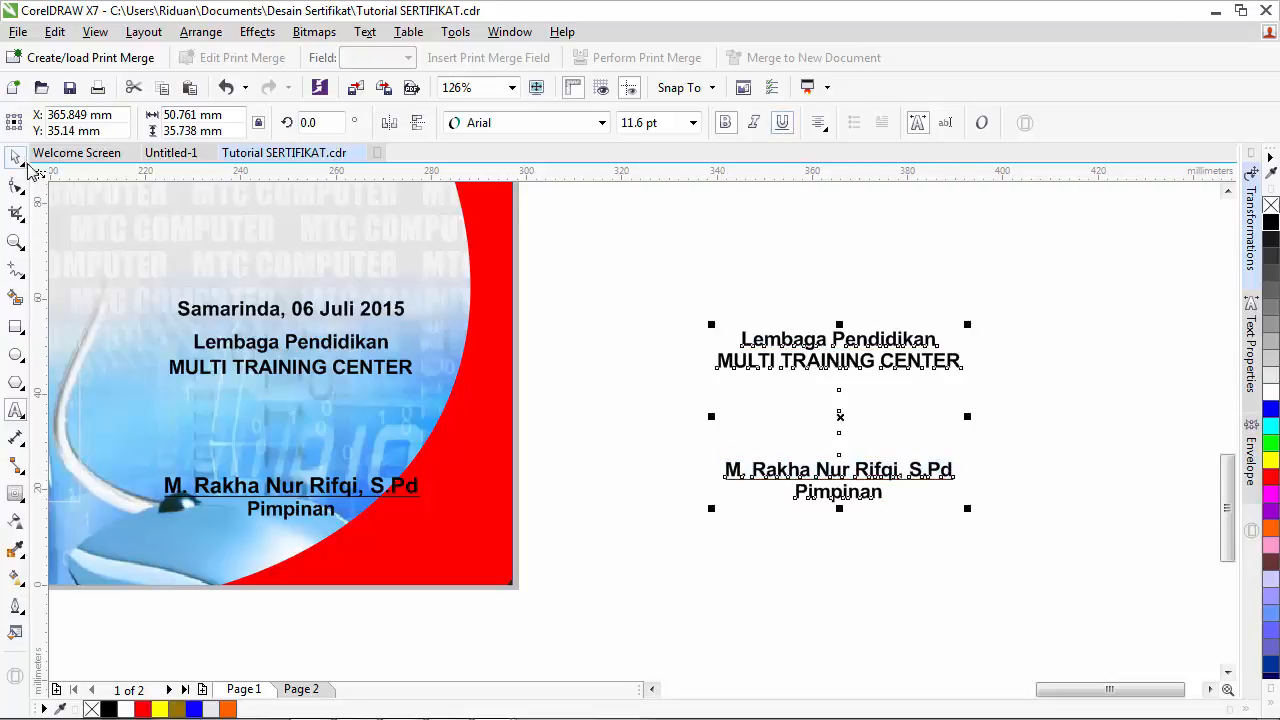
click(600, 314)
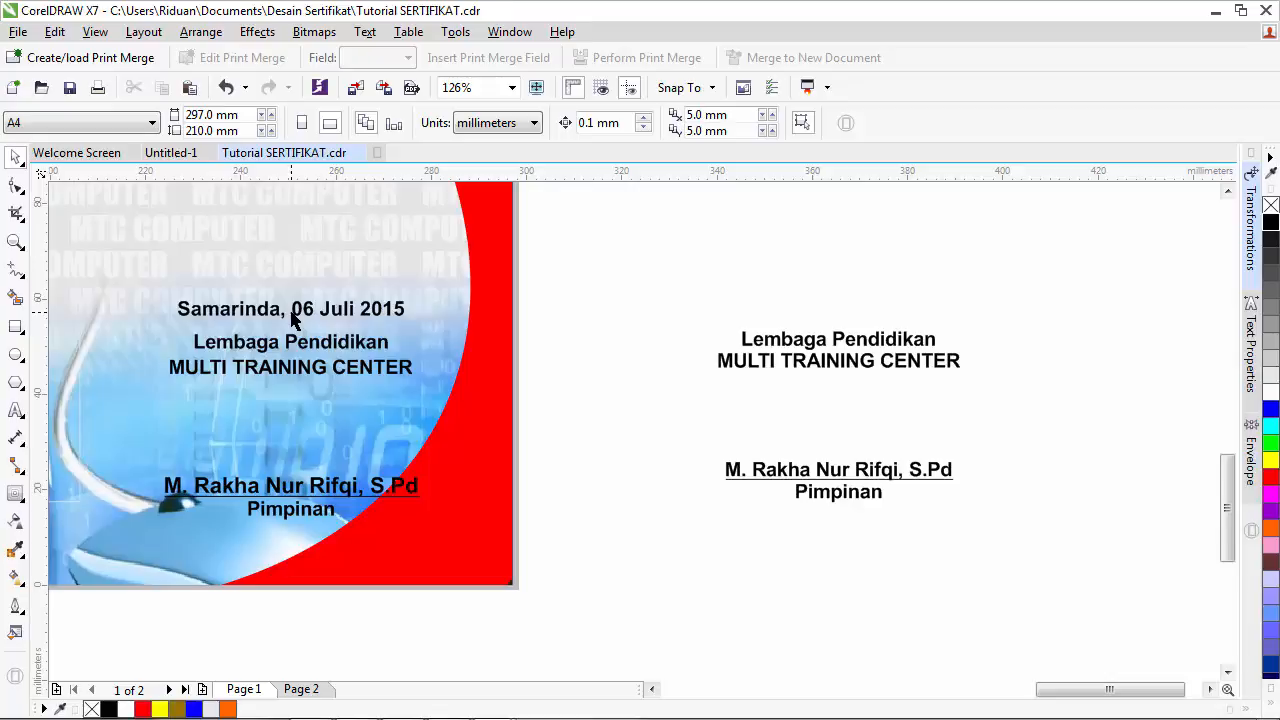
- Drag the signature block onto page 2's lower right, then zoom out to the whole page
click(784, 478)
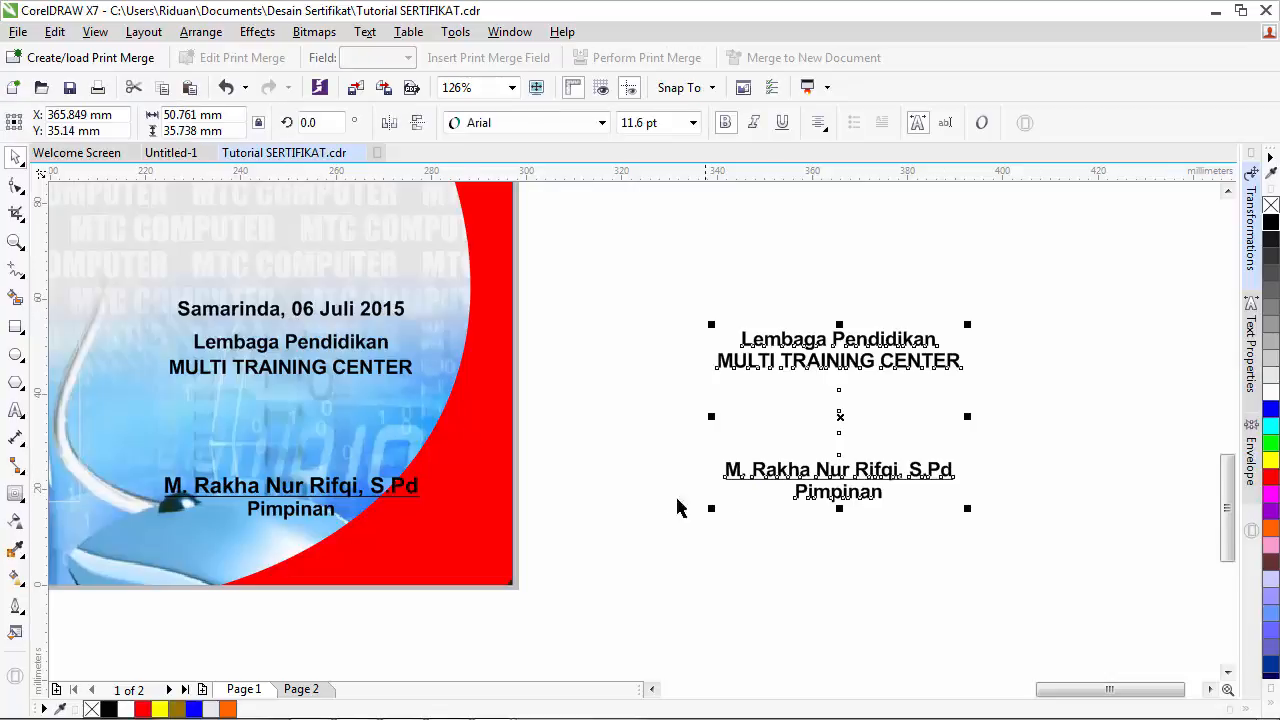
click(302, 688)
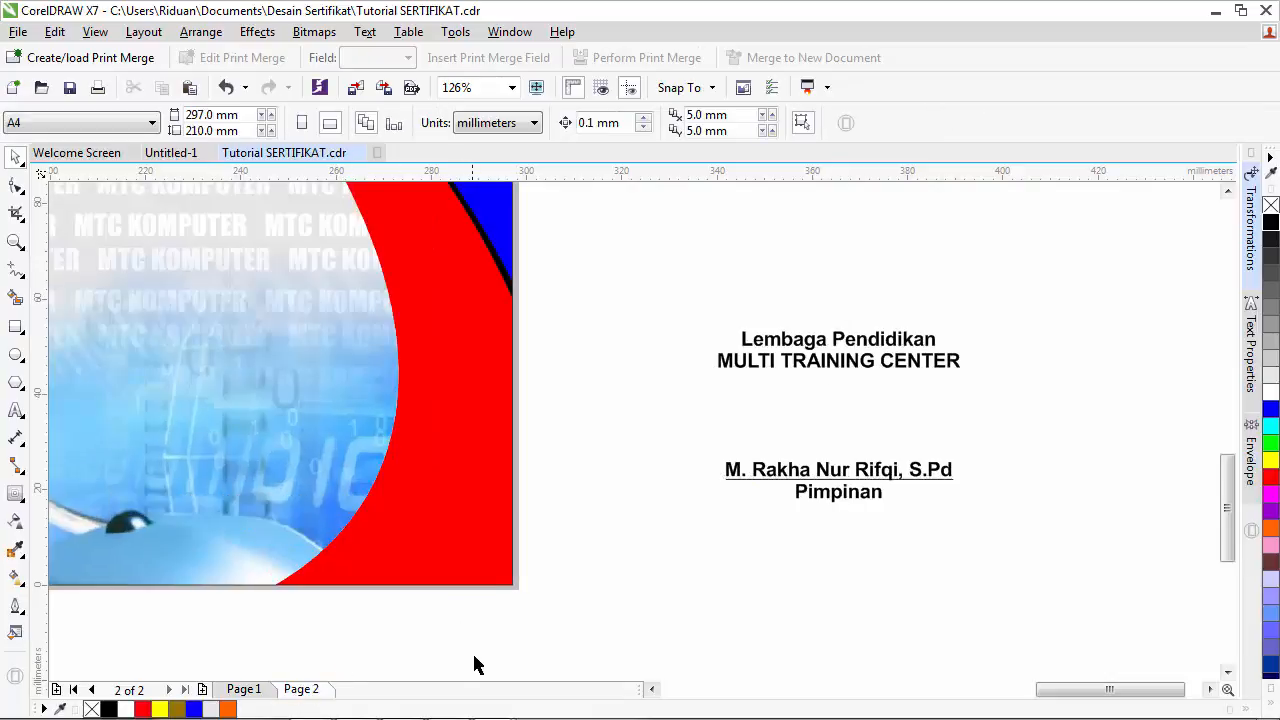
click(651, 689)
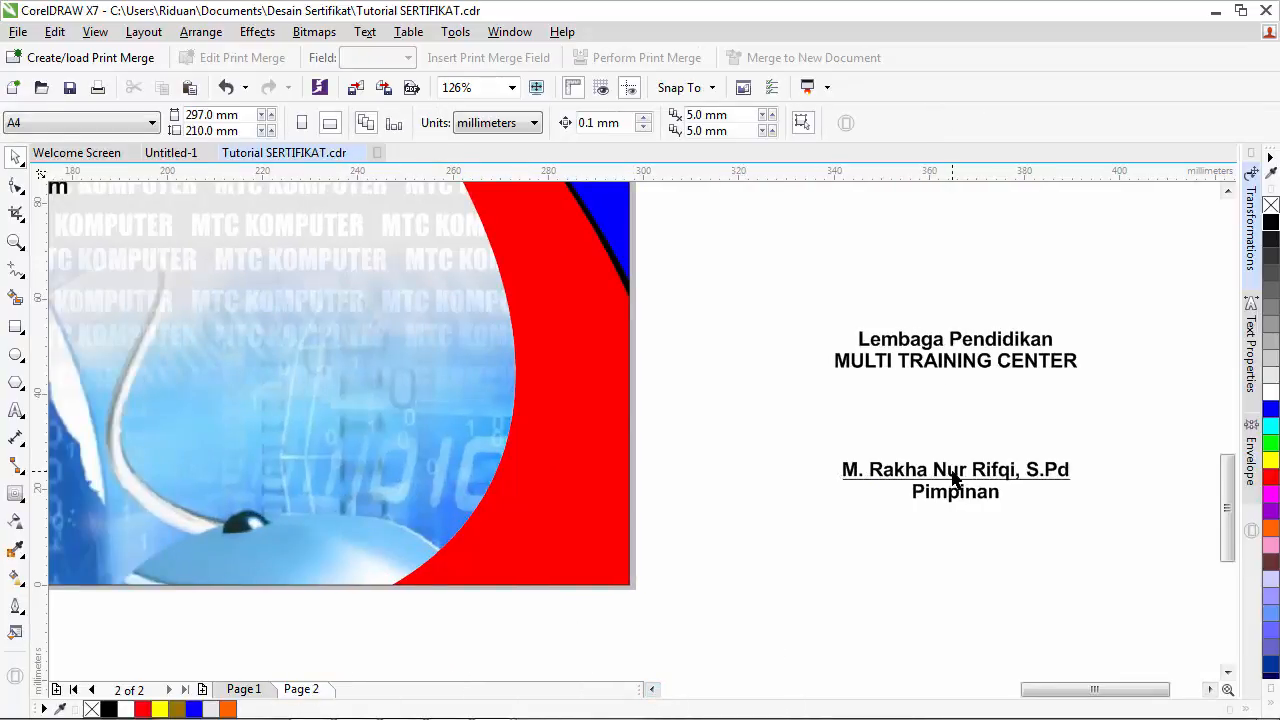
drag(914, 474, 392, 485)
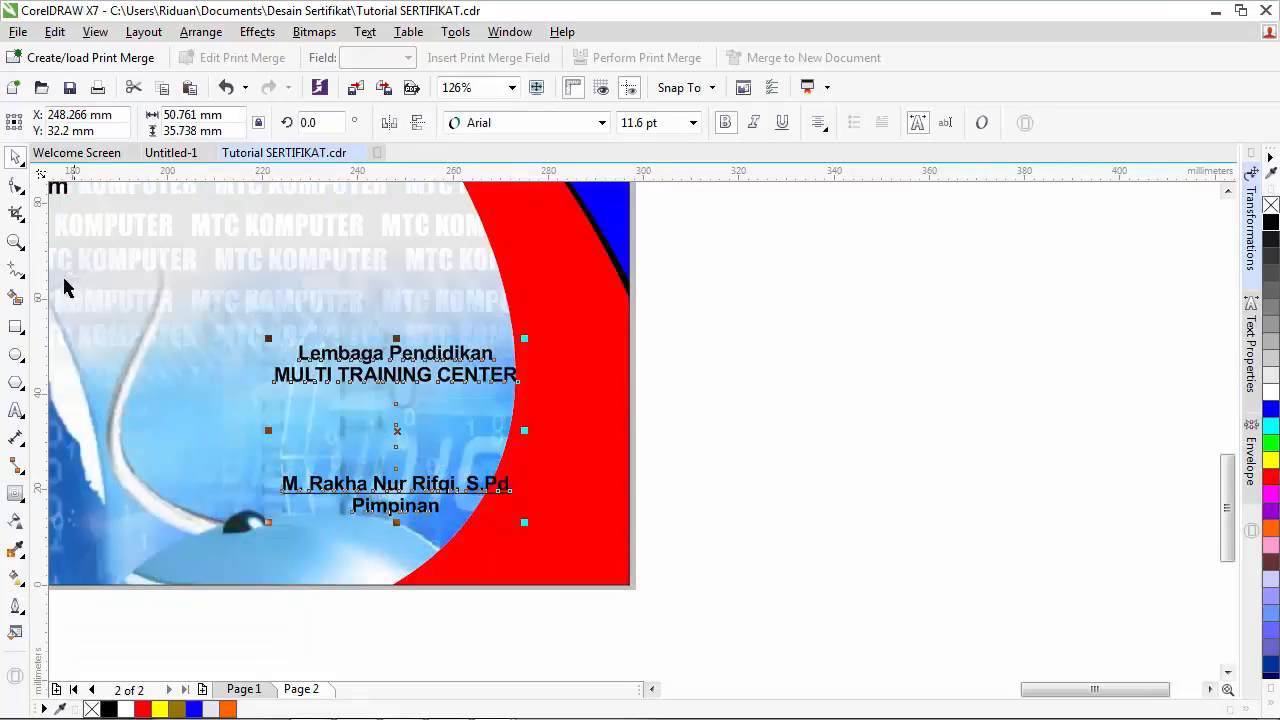
click(16, 242)
click(238, 122)
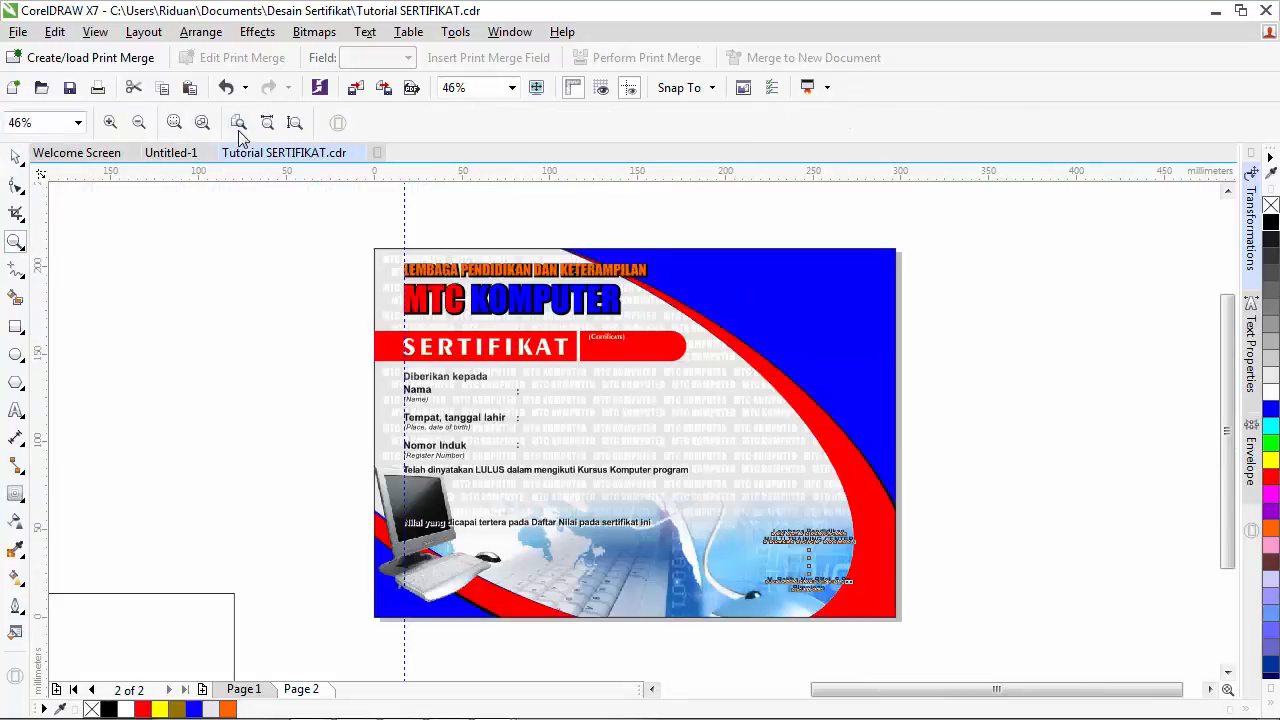
- Paste the MTC logo and MULTI TRAINING CENTER SAMARINDA caption from page 1 into page 2's top-right corner
click(16, 158)
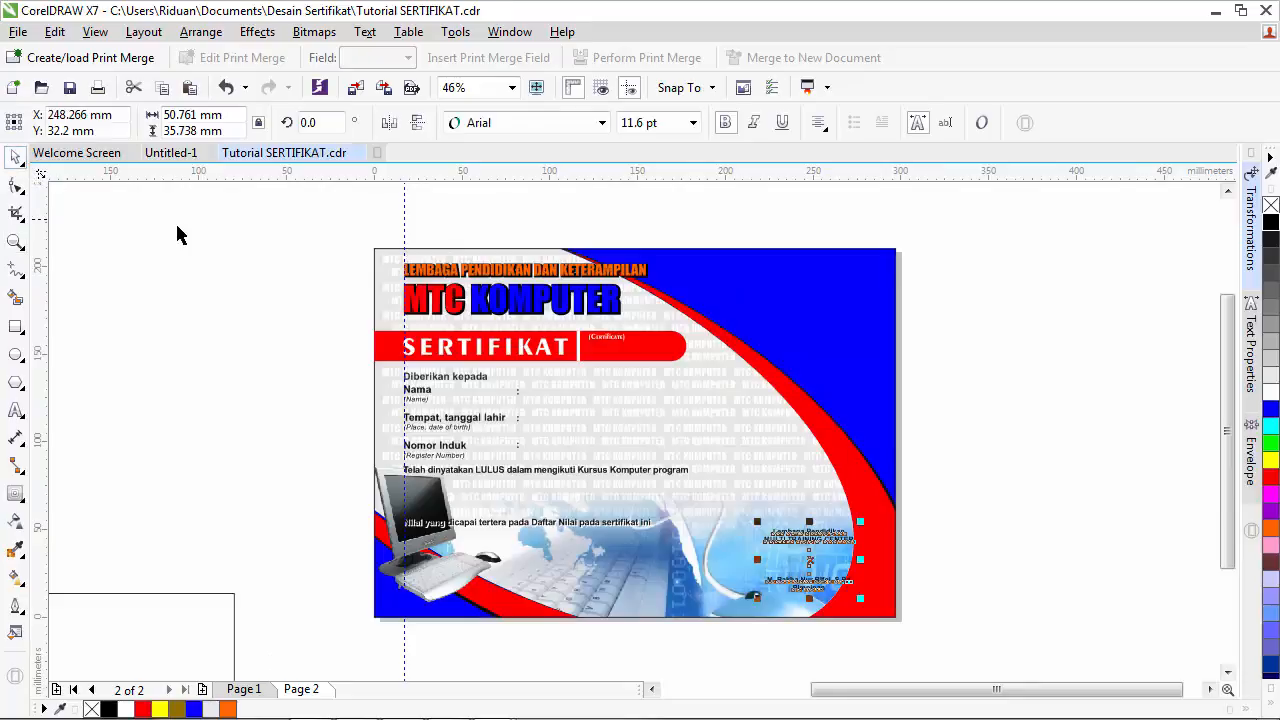
click(178, 231)
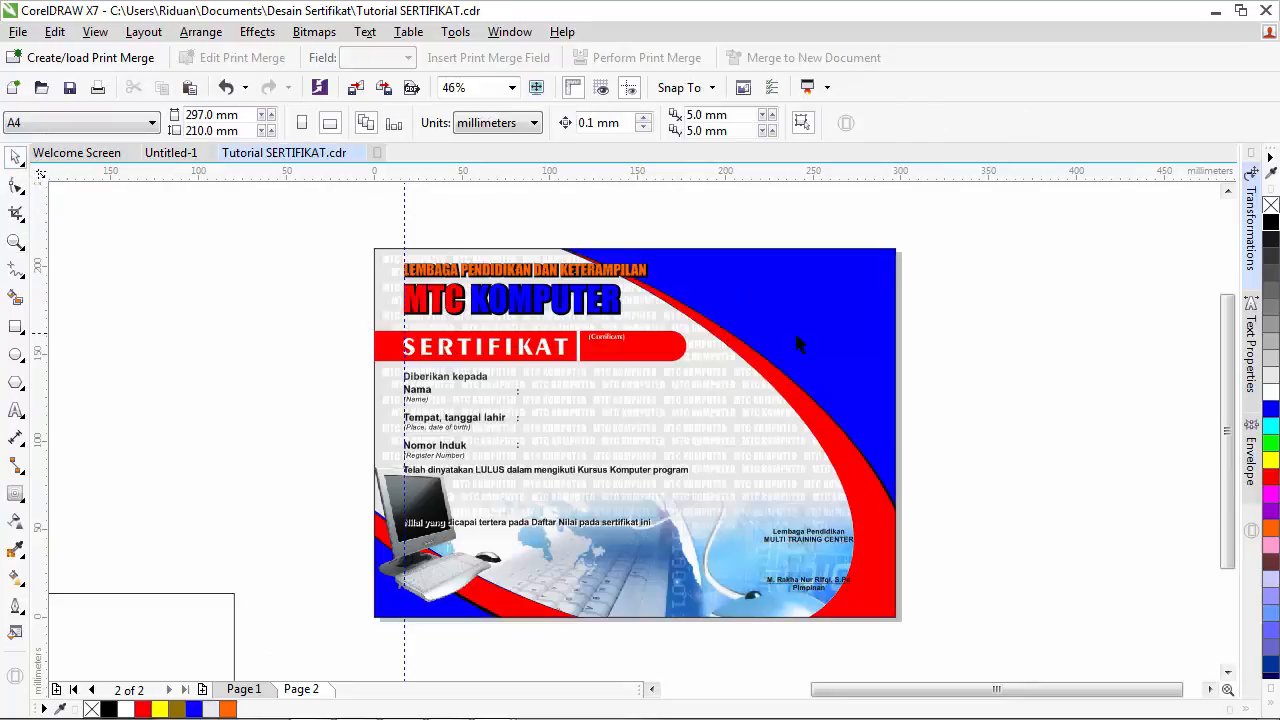
click(243, 689)
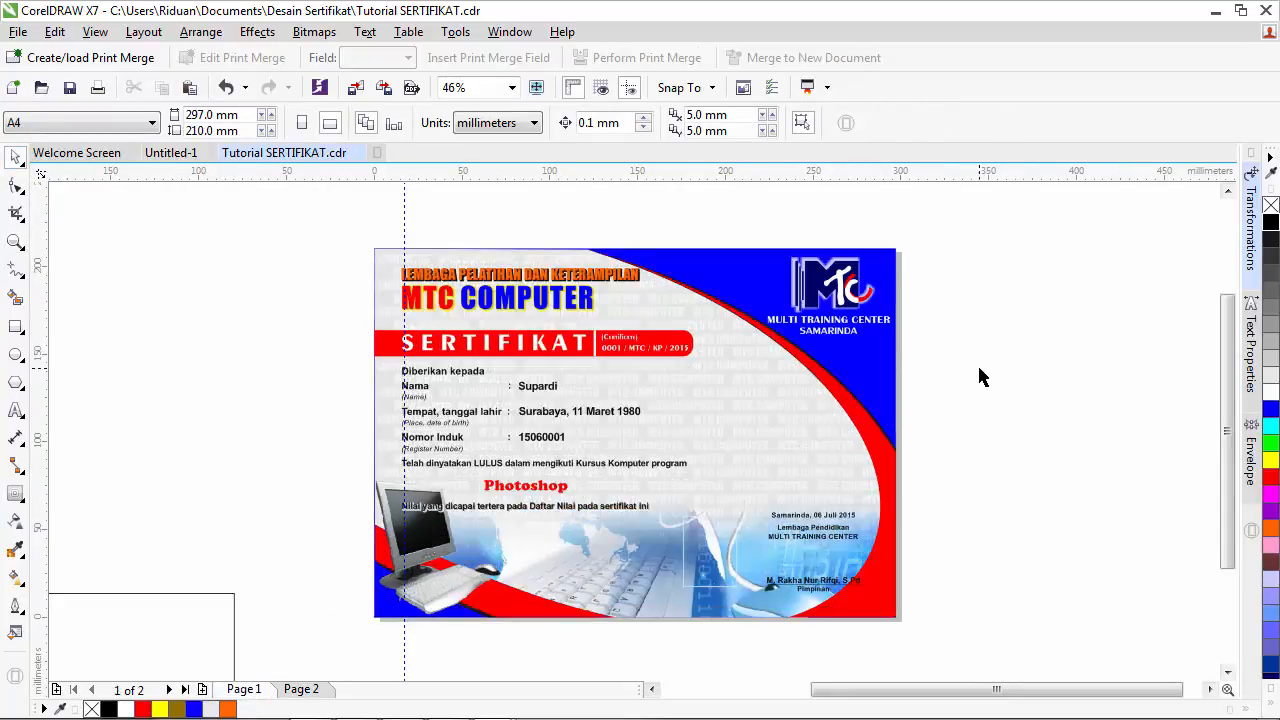
drag(978, 368, 734, 257)
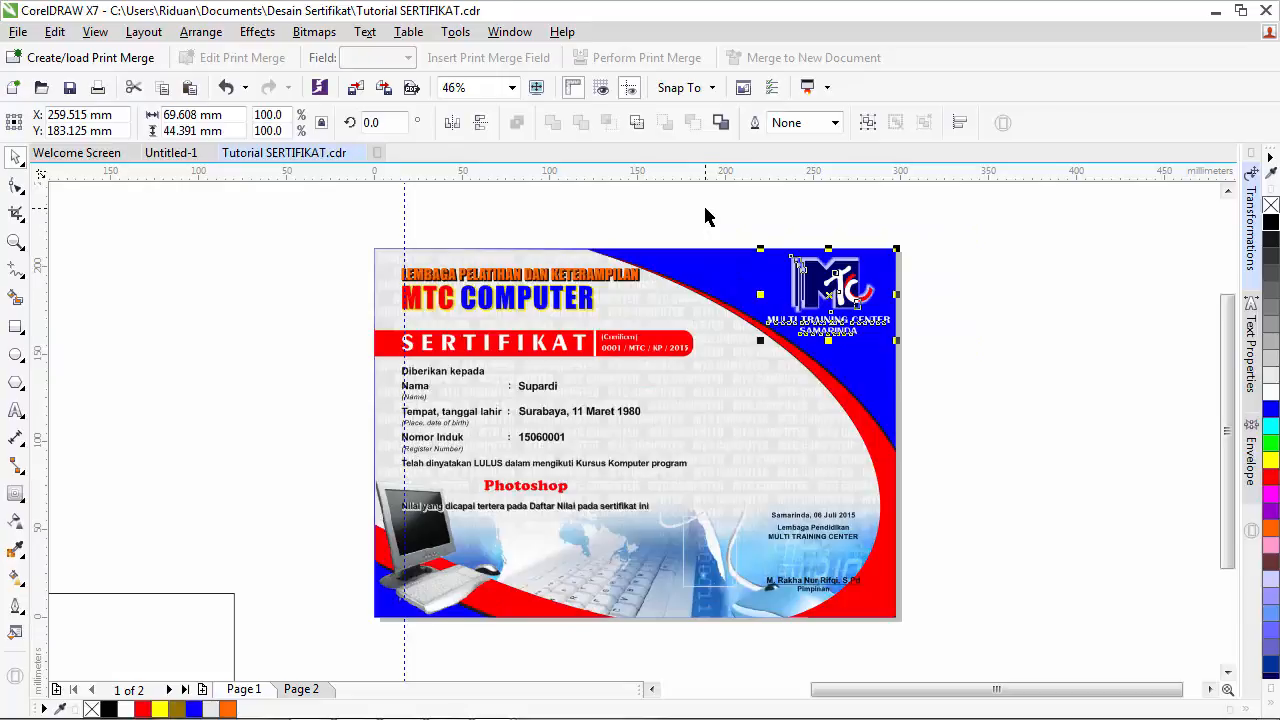
click(301, 689)
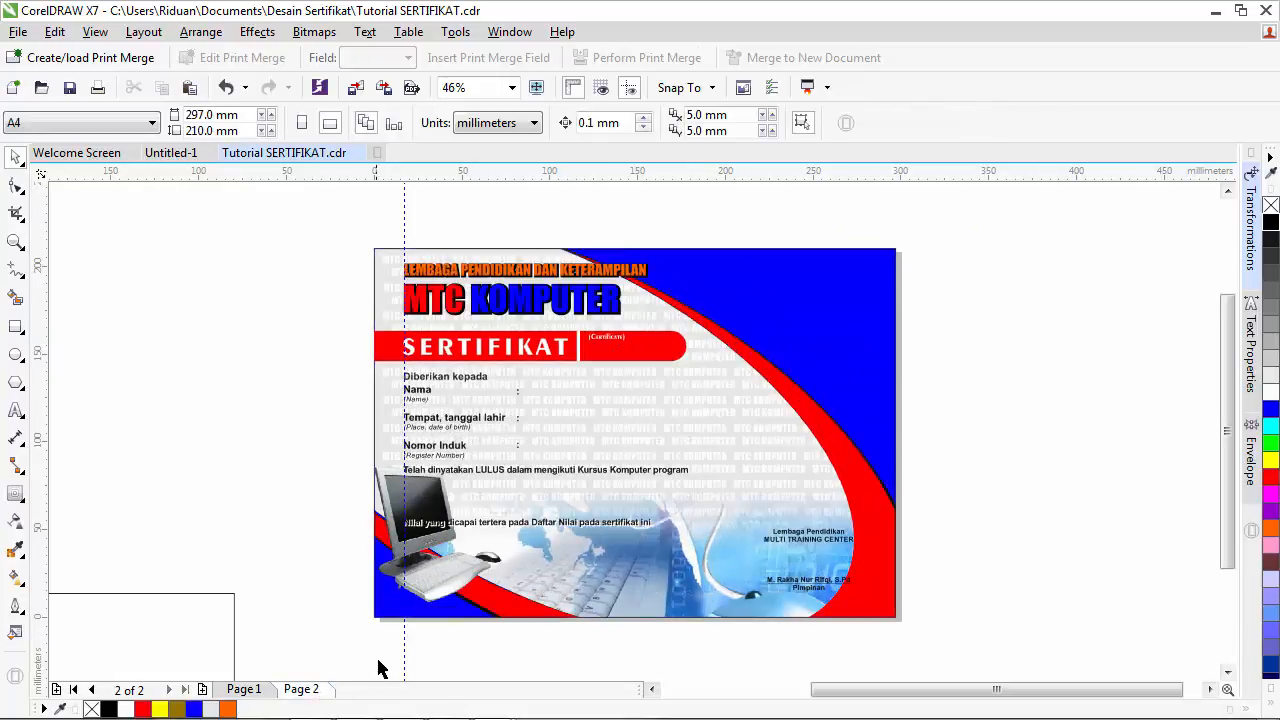
key(ctrl+v)
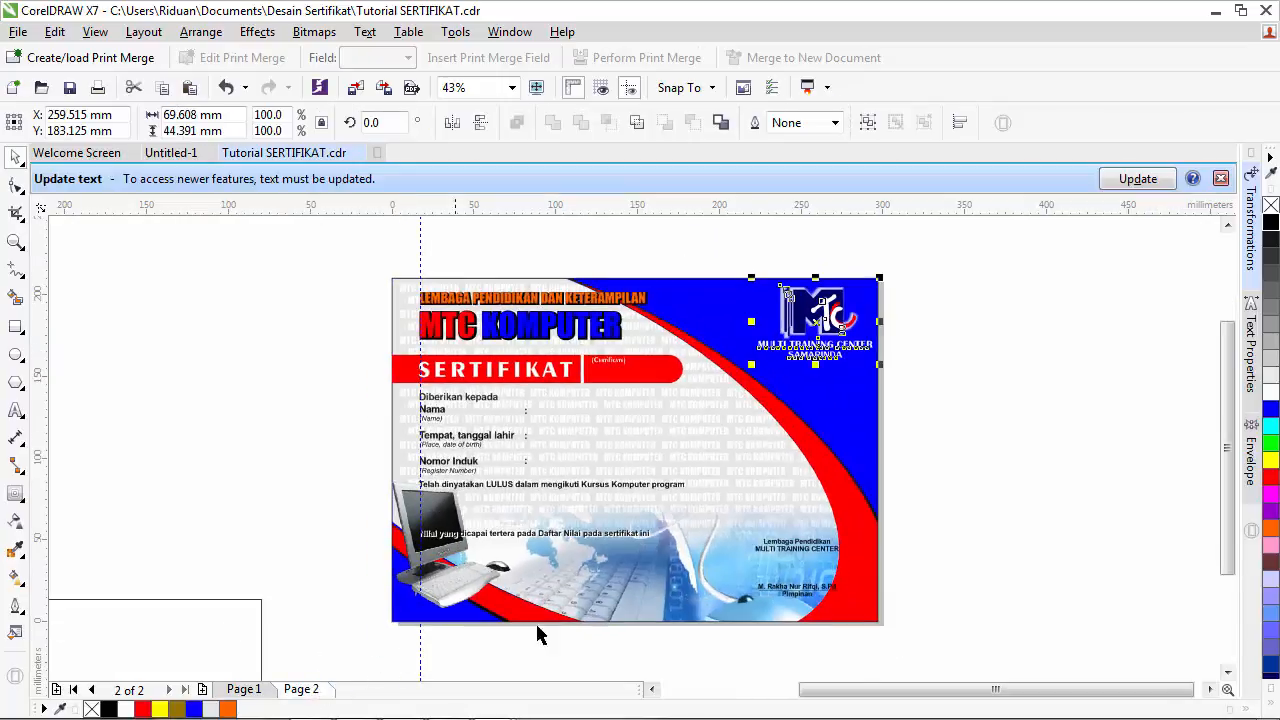
click(1221, 178)
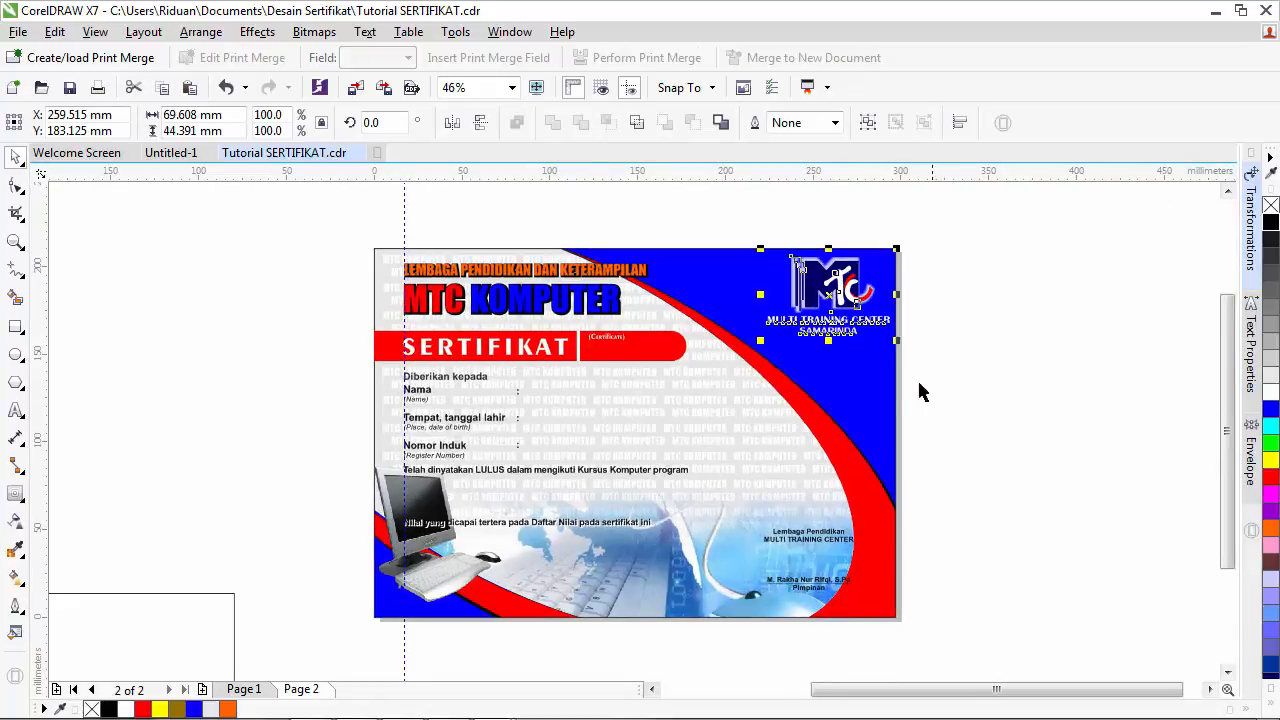
mouse_move(828, 295)
mouse_down()
mouse_move(825, 284)
mouse_move(815, 300)
mouse_up()
click(996, 437)
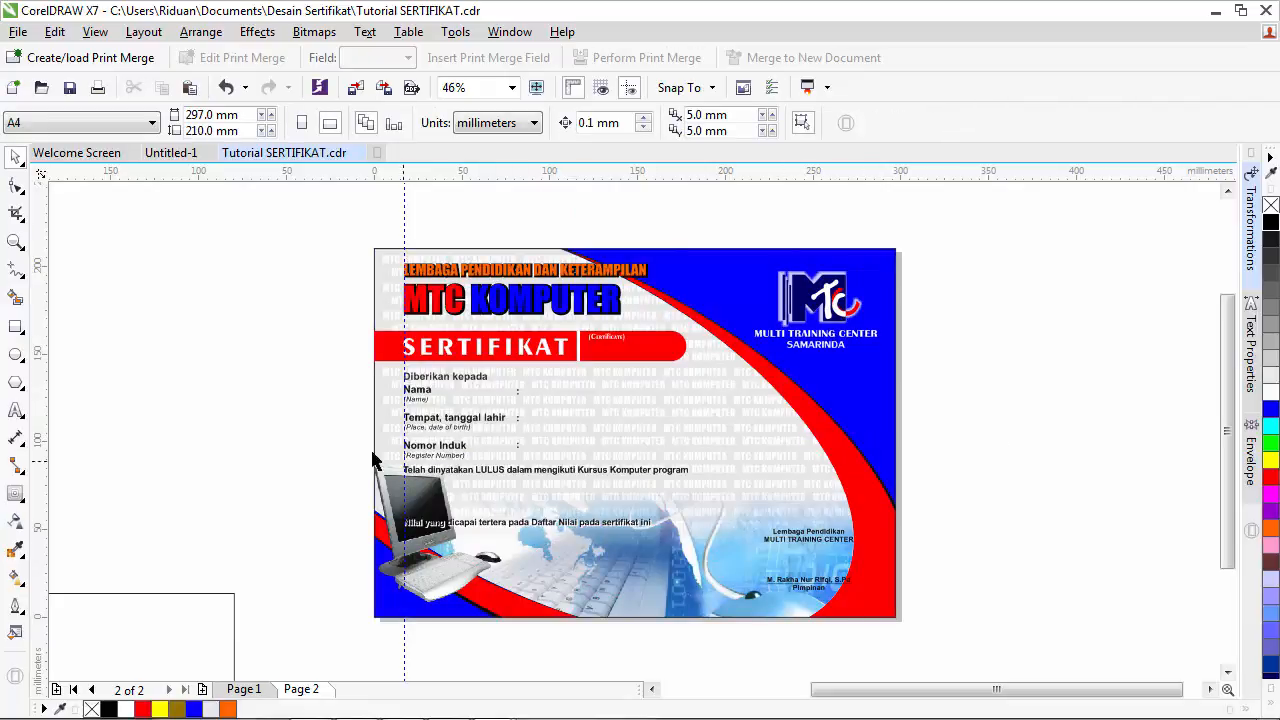
- Zoom to page 2, then marquee-zoom so the certificate fills the view
click(15, 242)
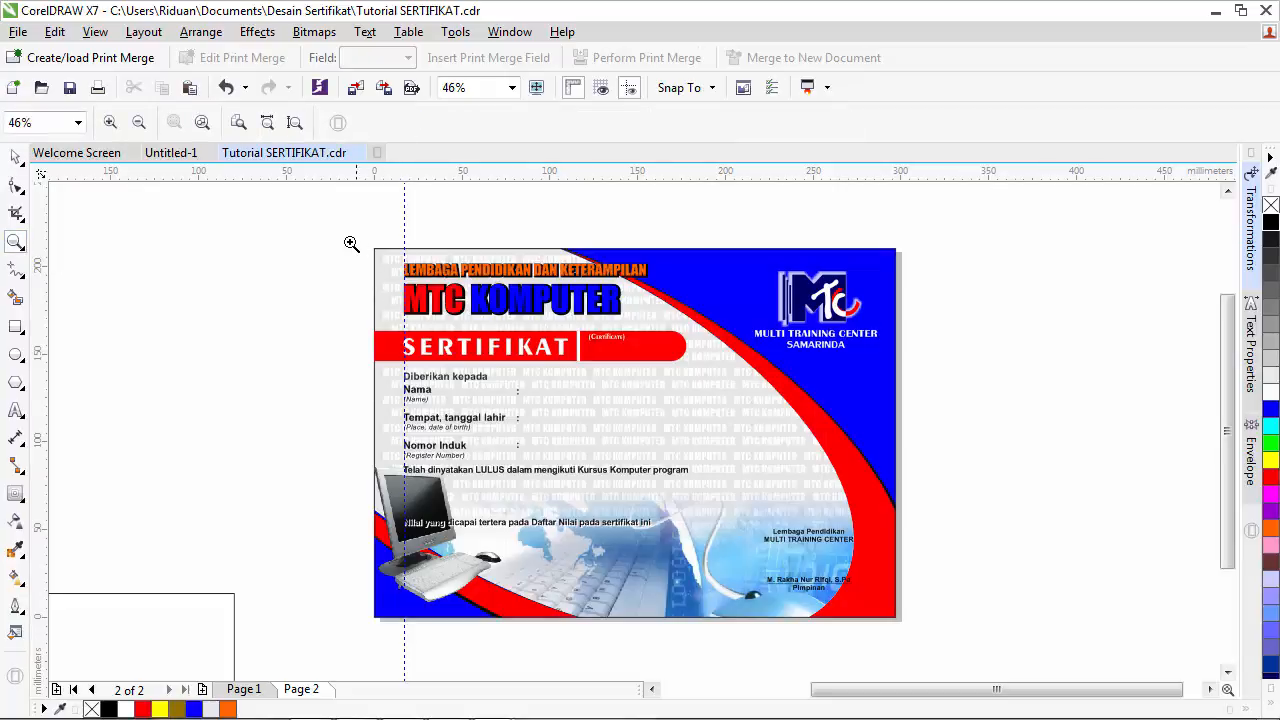
drag(346, 238, 698, 346)
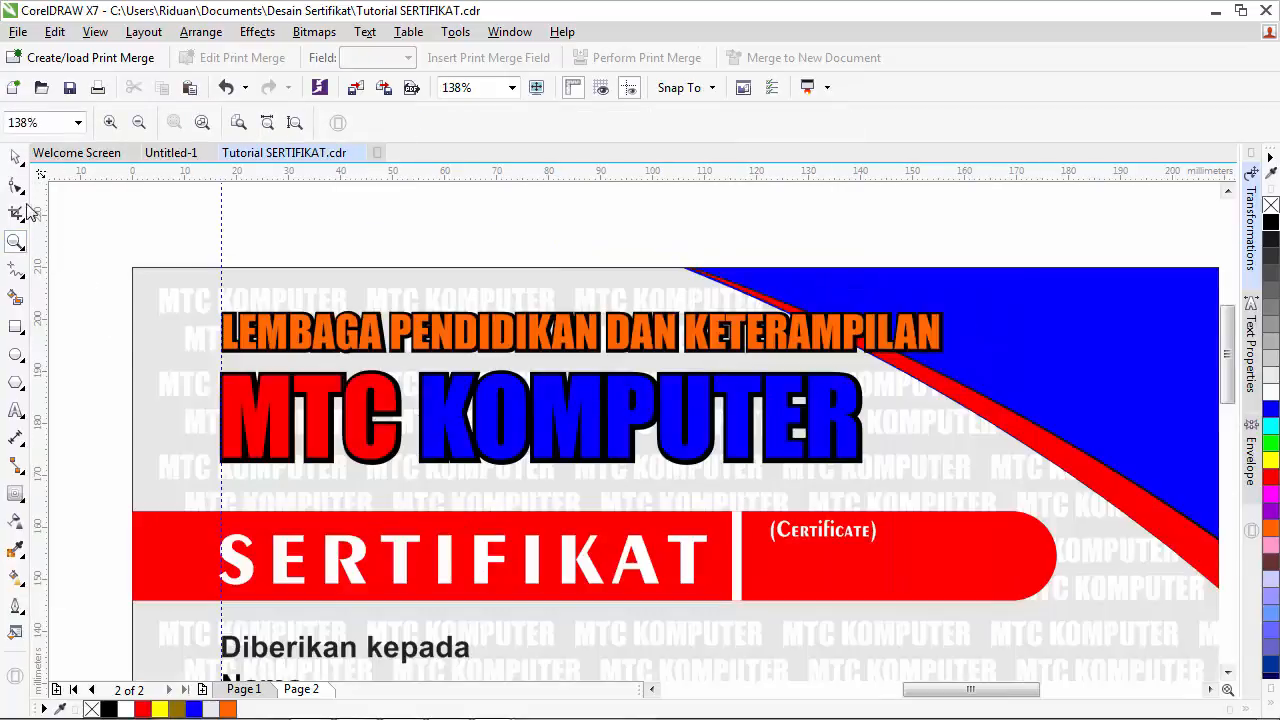
click(16, 159)
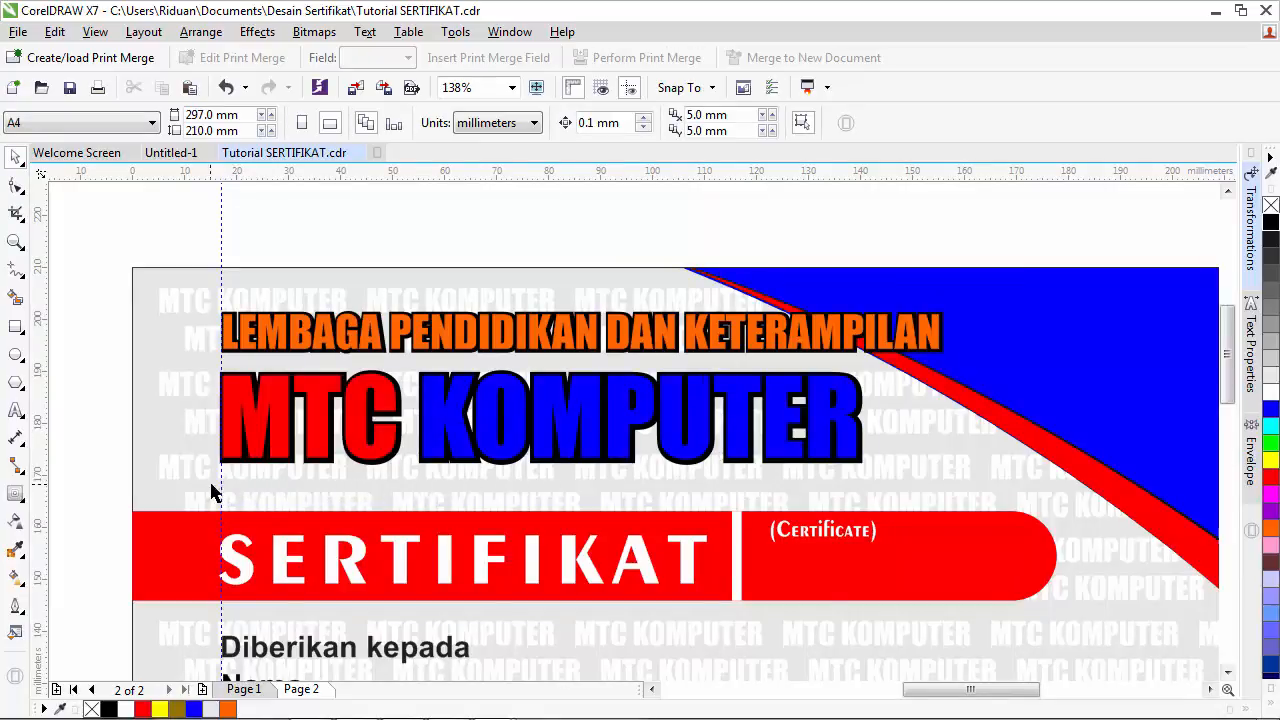
click(15, 242)
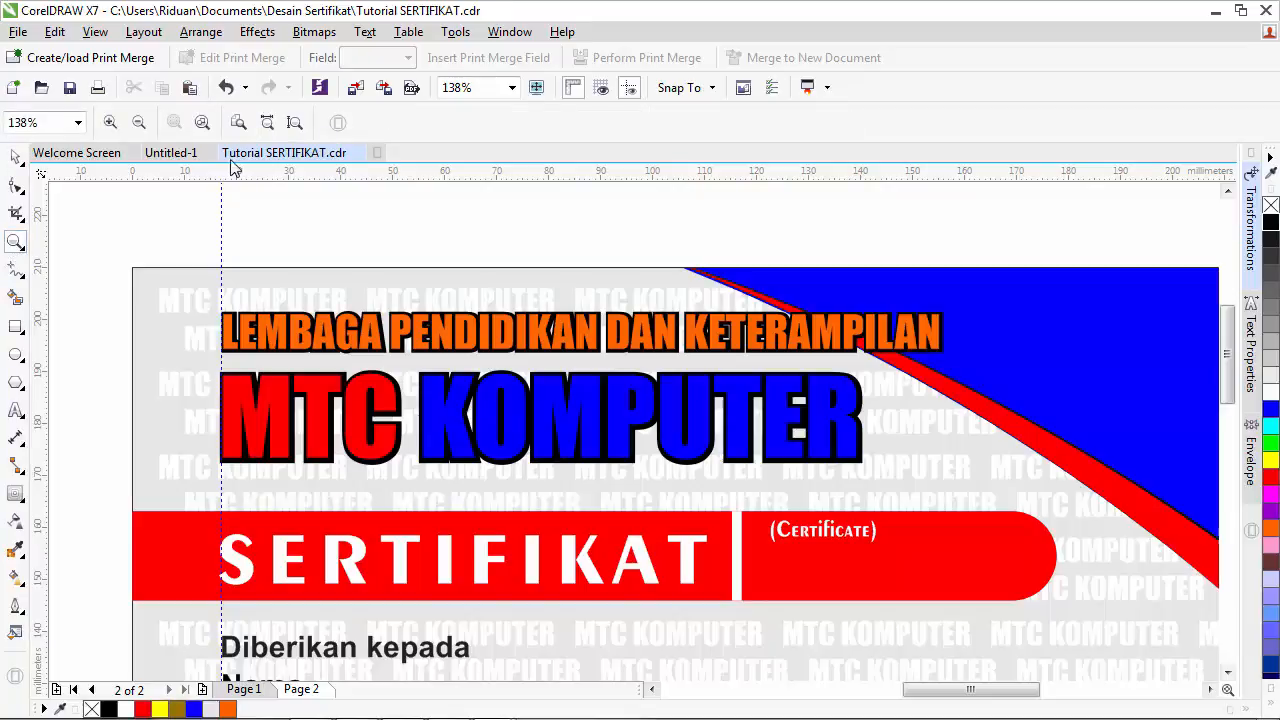
click(240, 122)
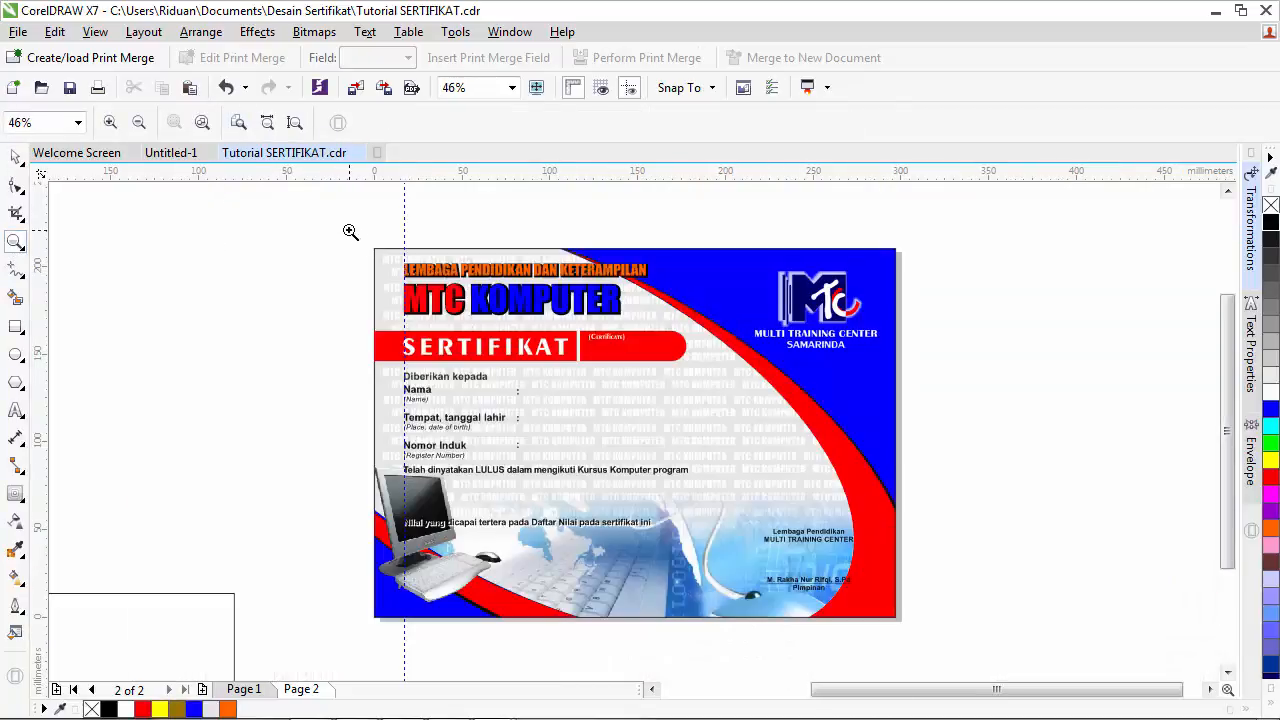
drag(350, 231, 872, 605)
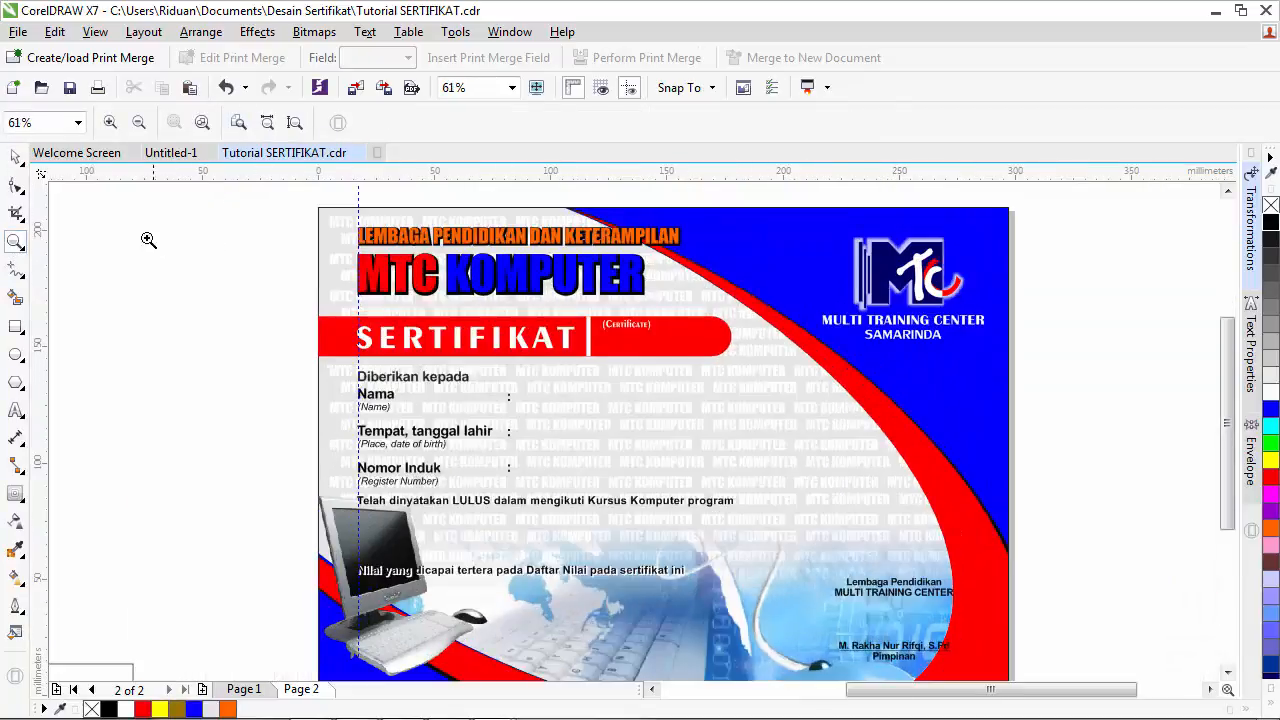
click(16, 160)
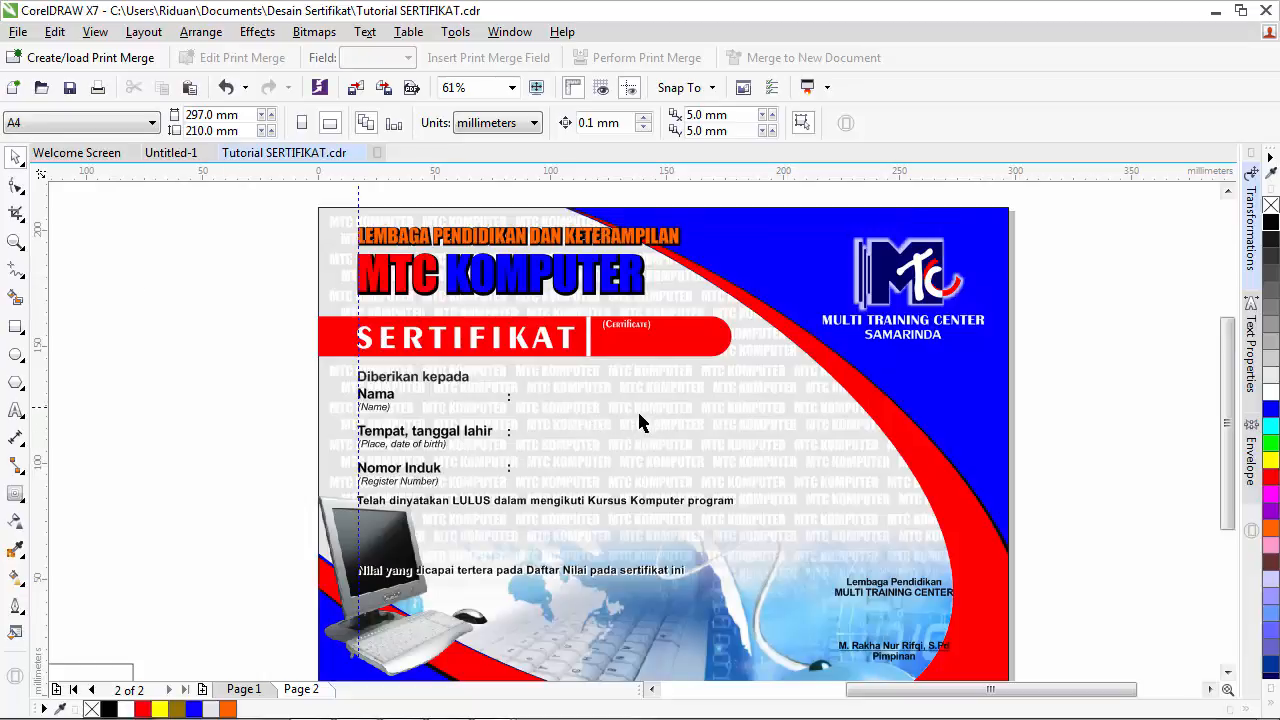
- Edit into the nested PowerClip and fill the MTC KOMPUTER pattern 10% Black
right_click(786, 429)
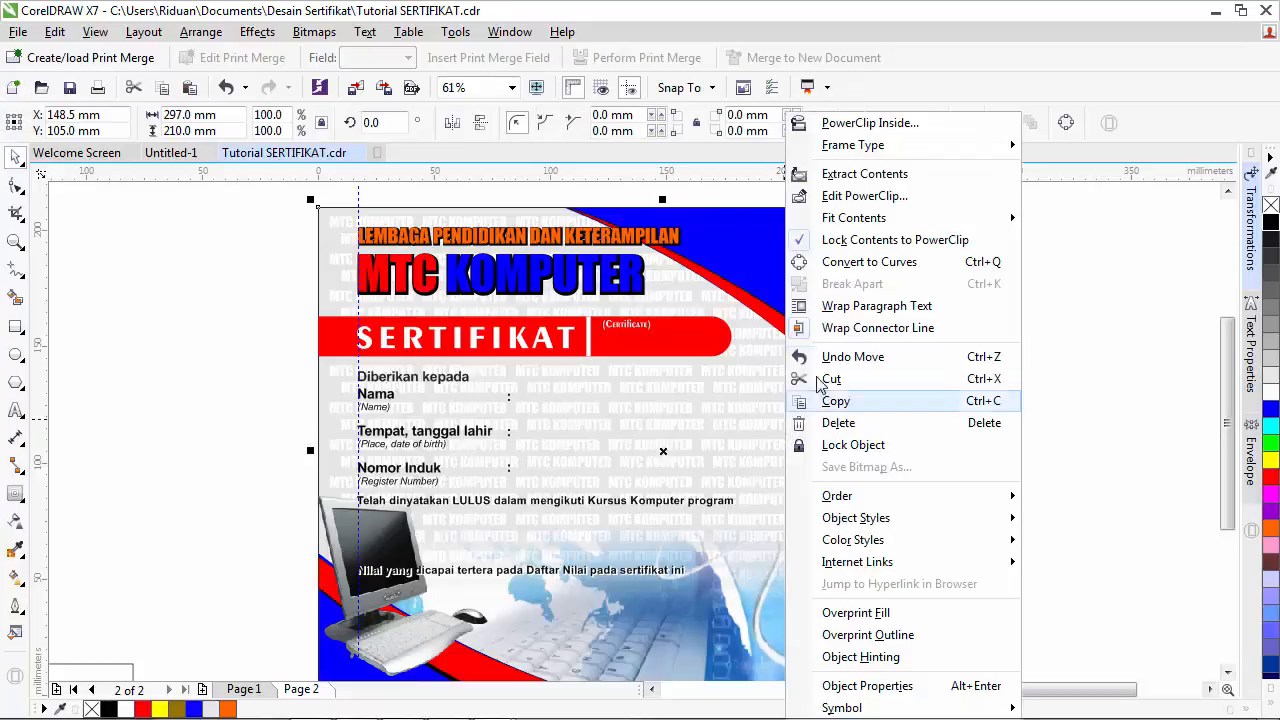
click(859, 196)
click(806, 436)
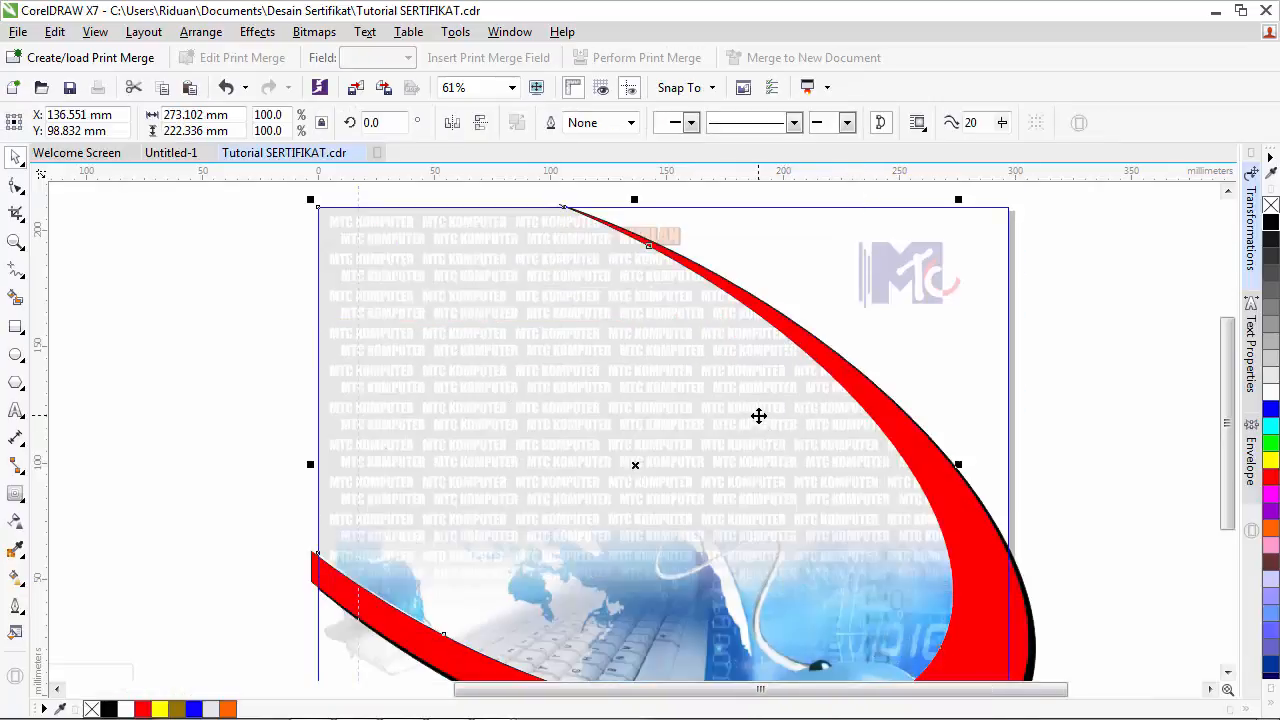
right_click(758, 414)
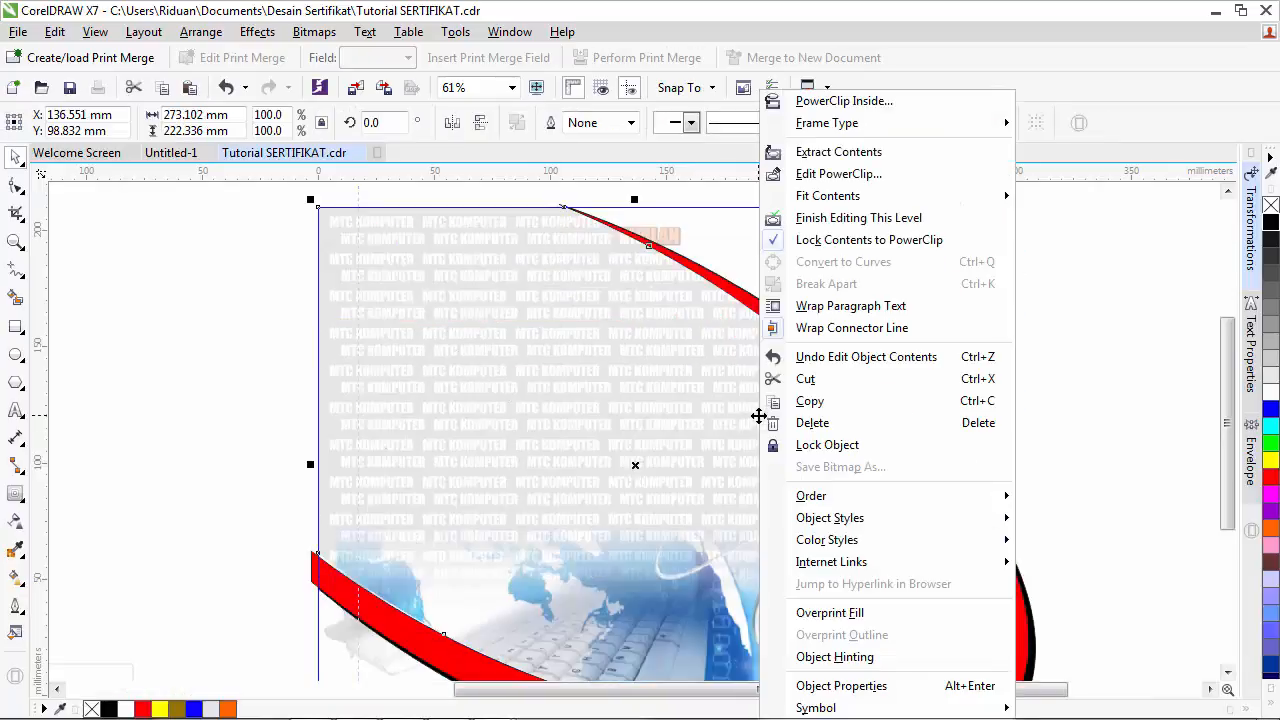
click(836, 174)
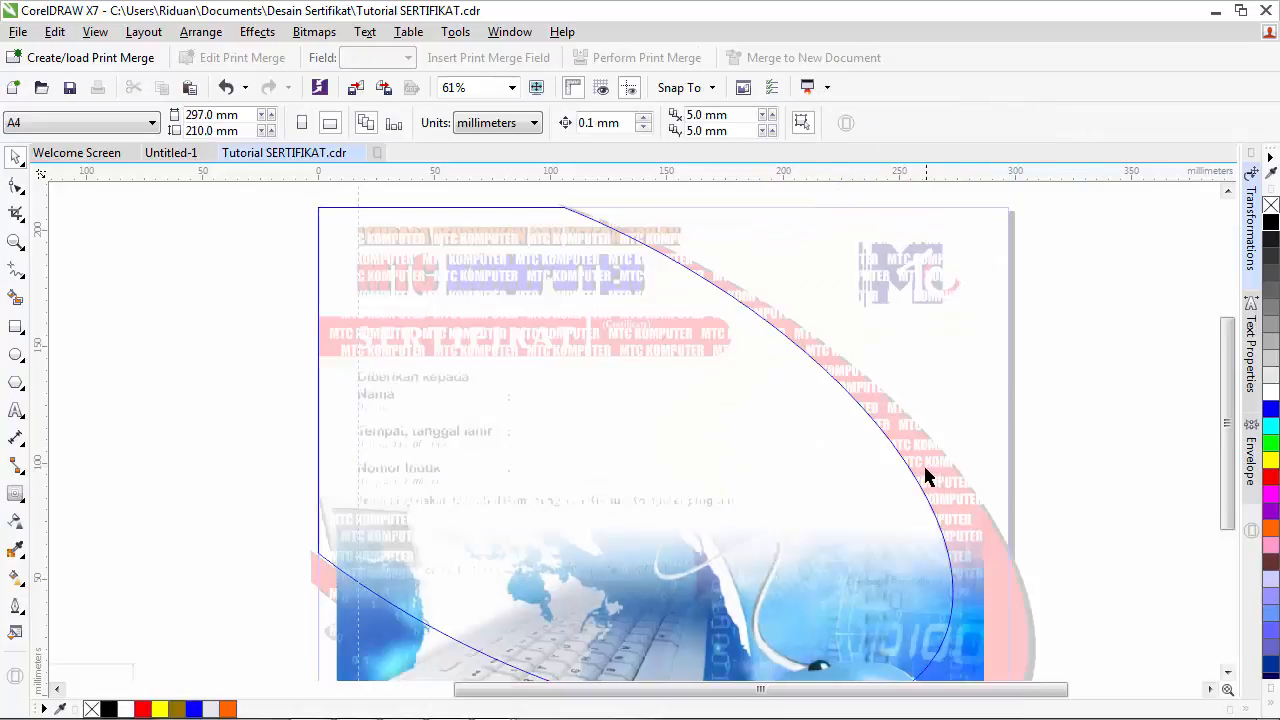
click(923, 461)
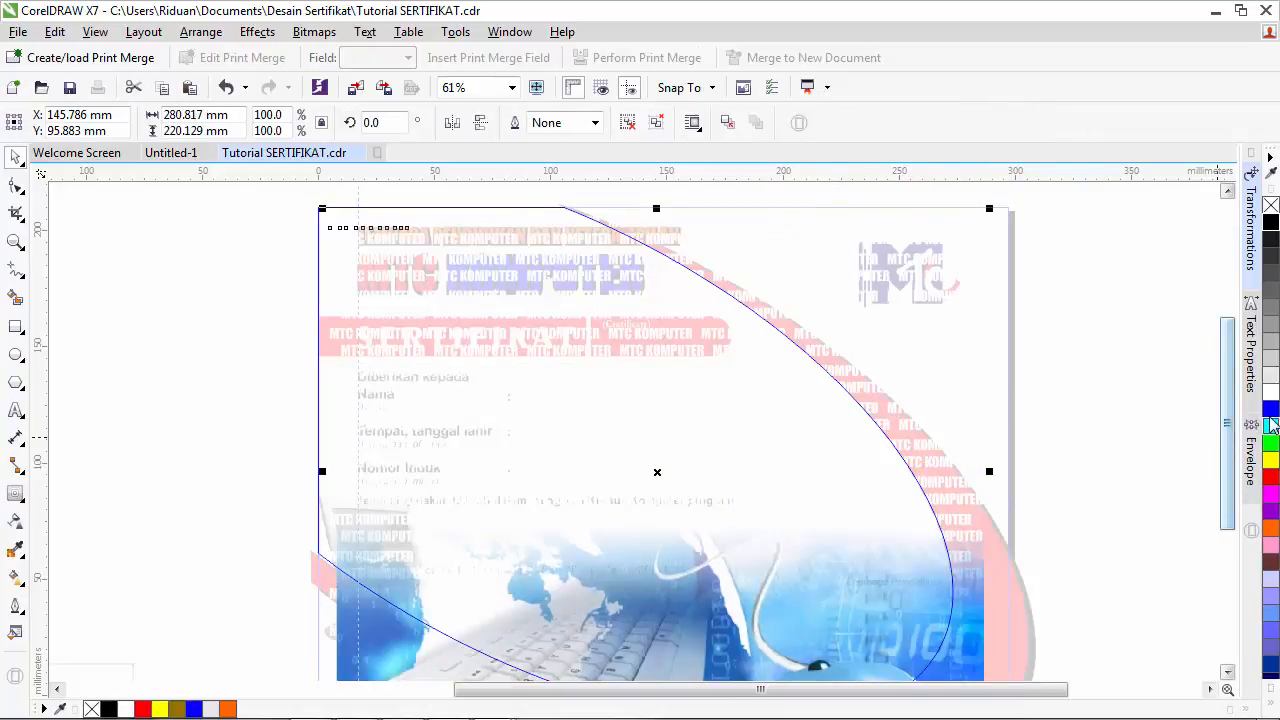
click(1272, 378)
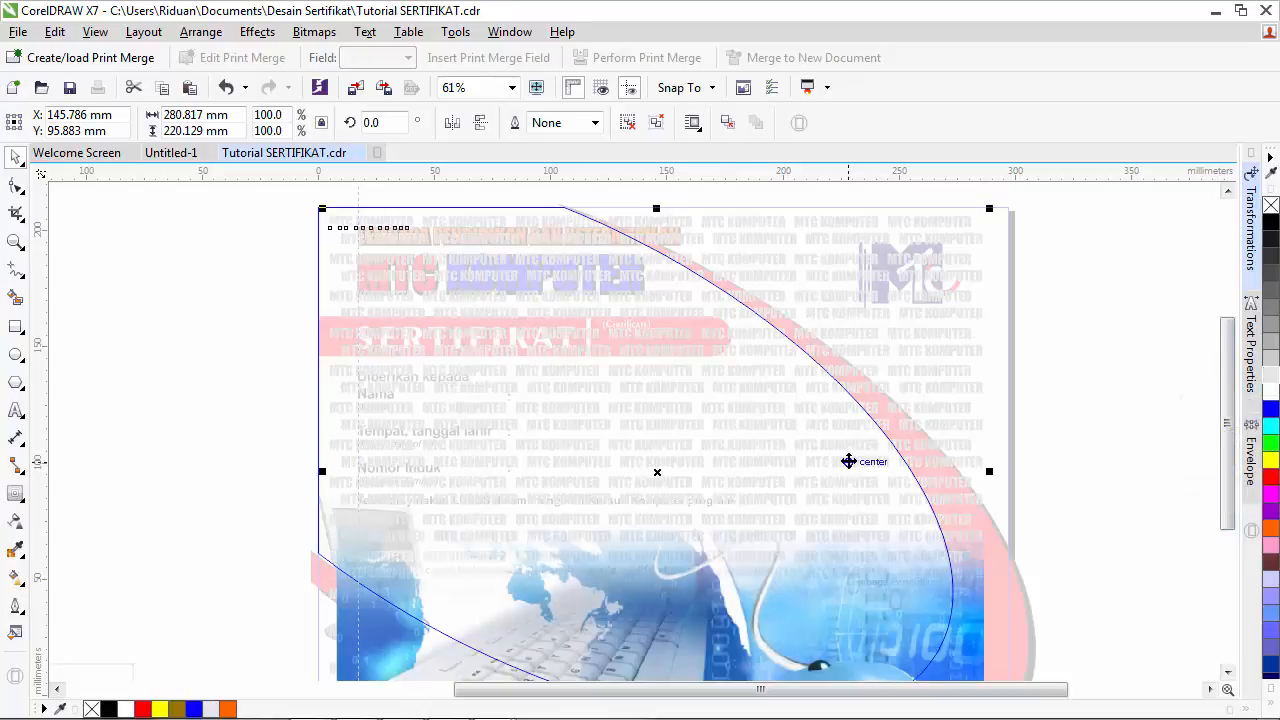
- Give the pattern a Uniform transparency of 50
right_click(823, 447)
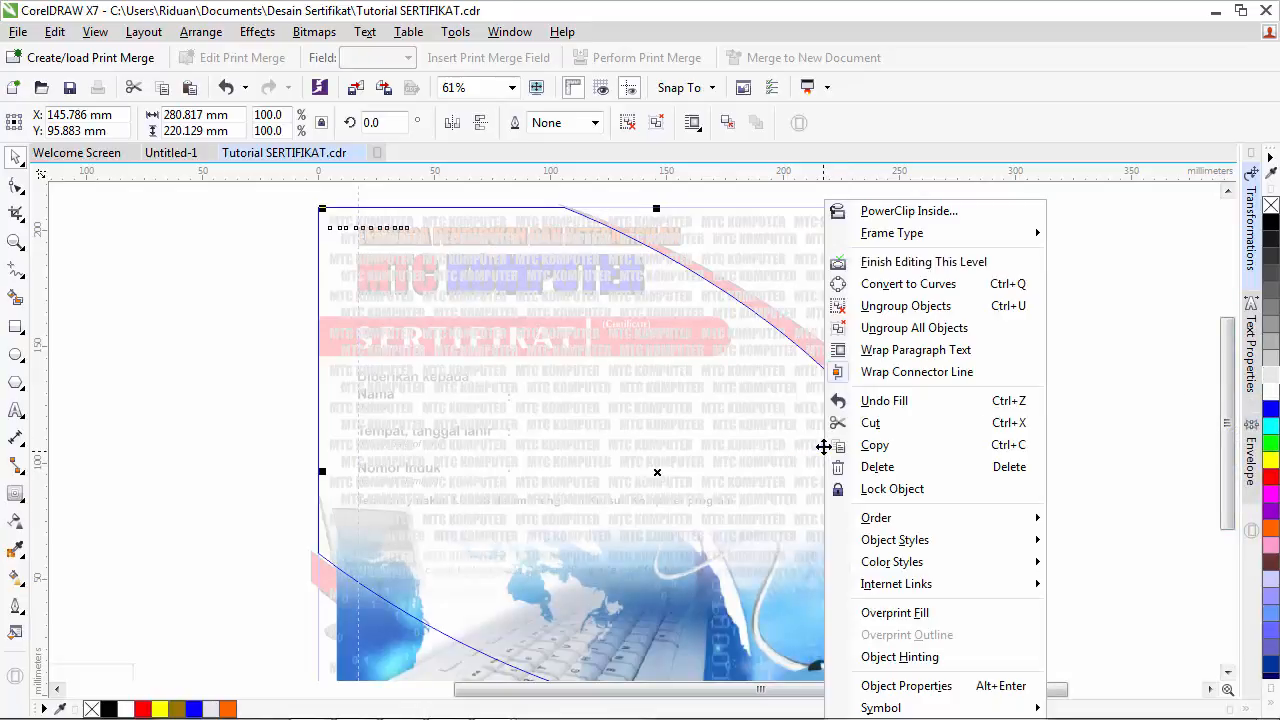
click(909, 264)
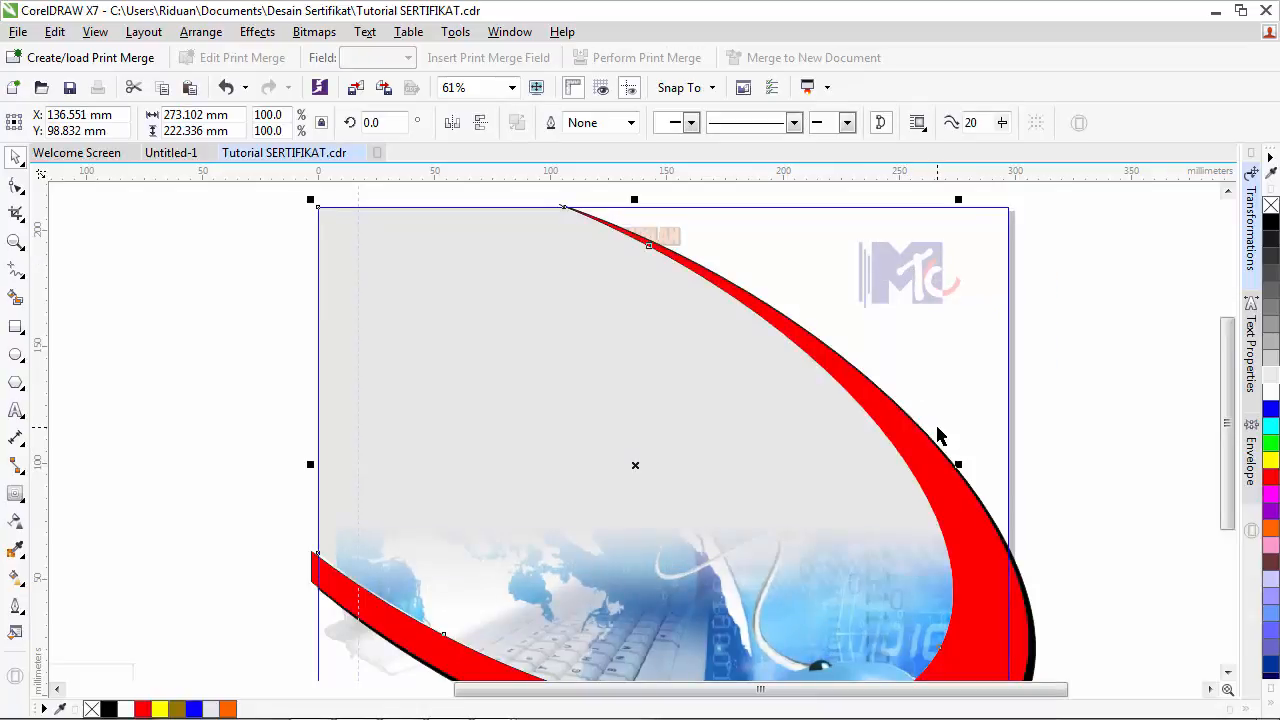
key(ctrl+z)
click(1069, 411)
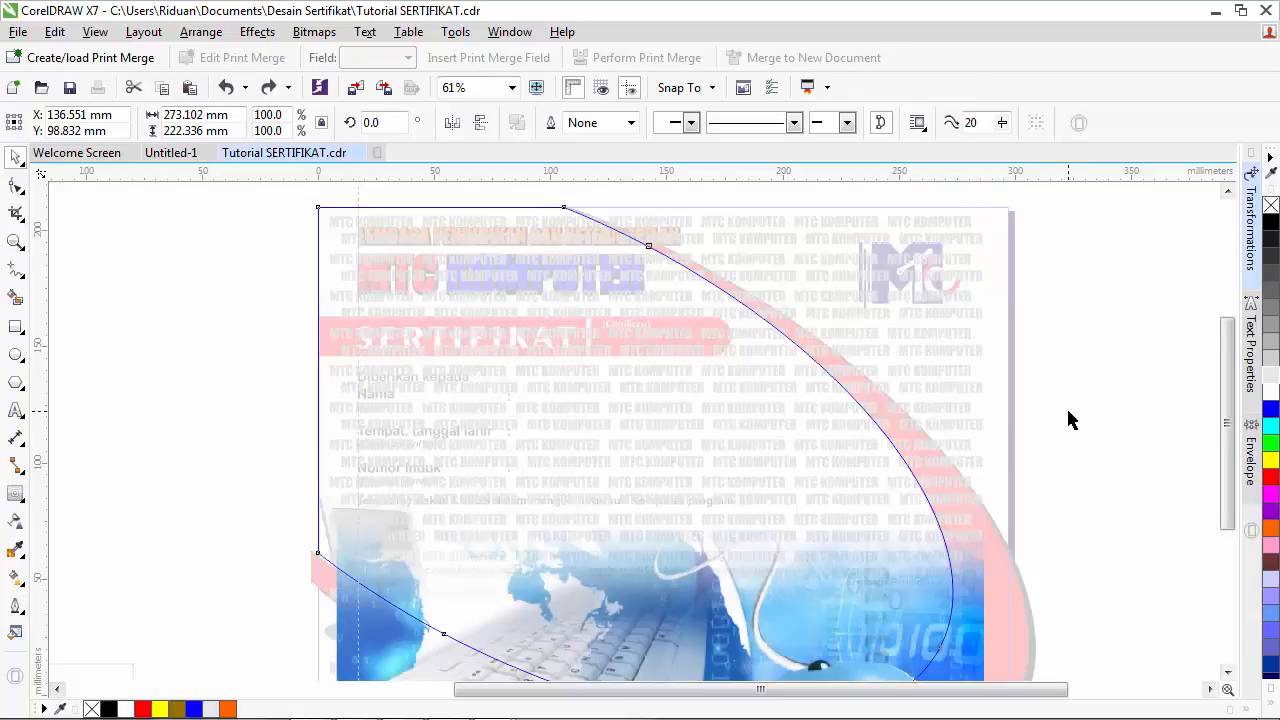
click(955, 448)
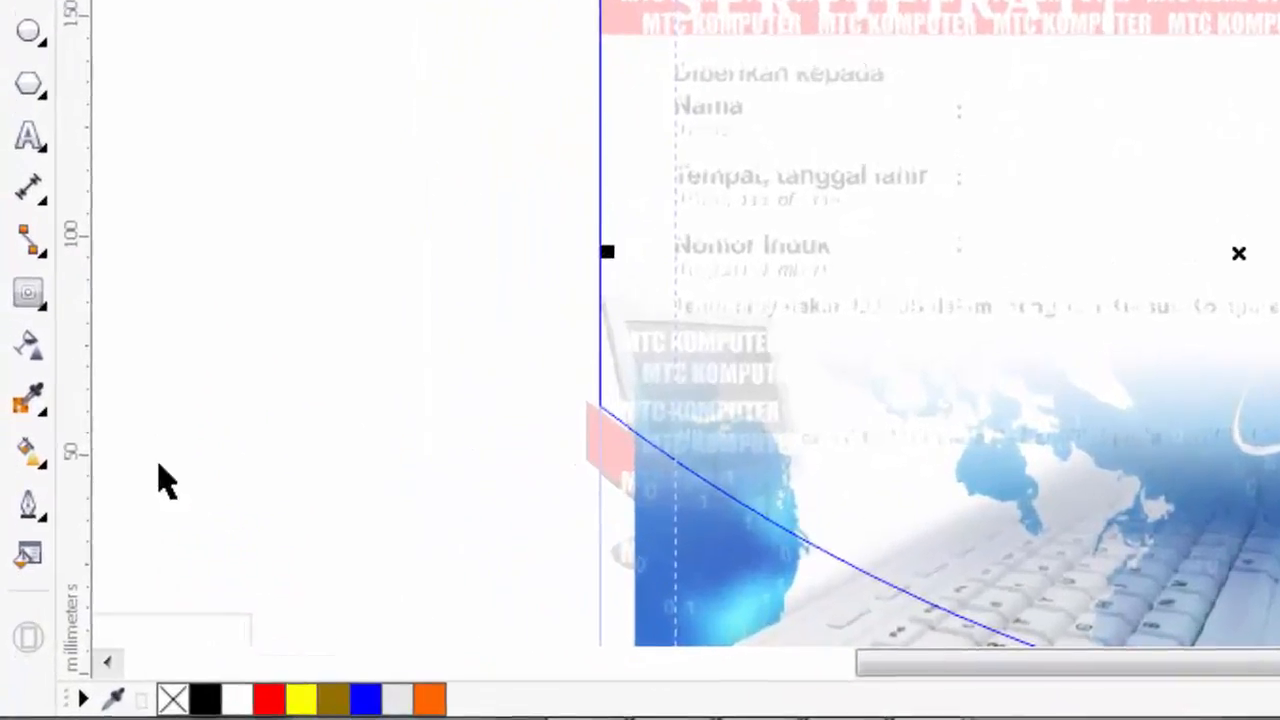
click(28, 345)
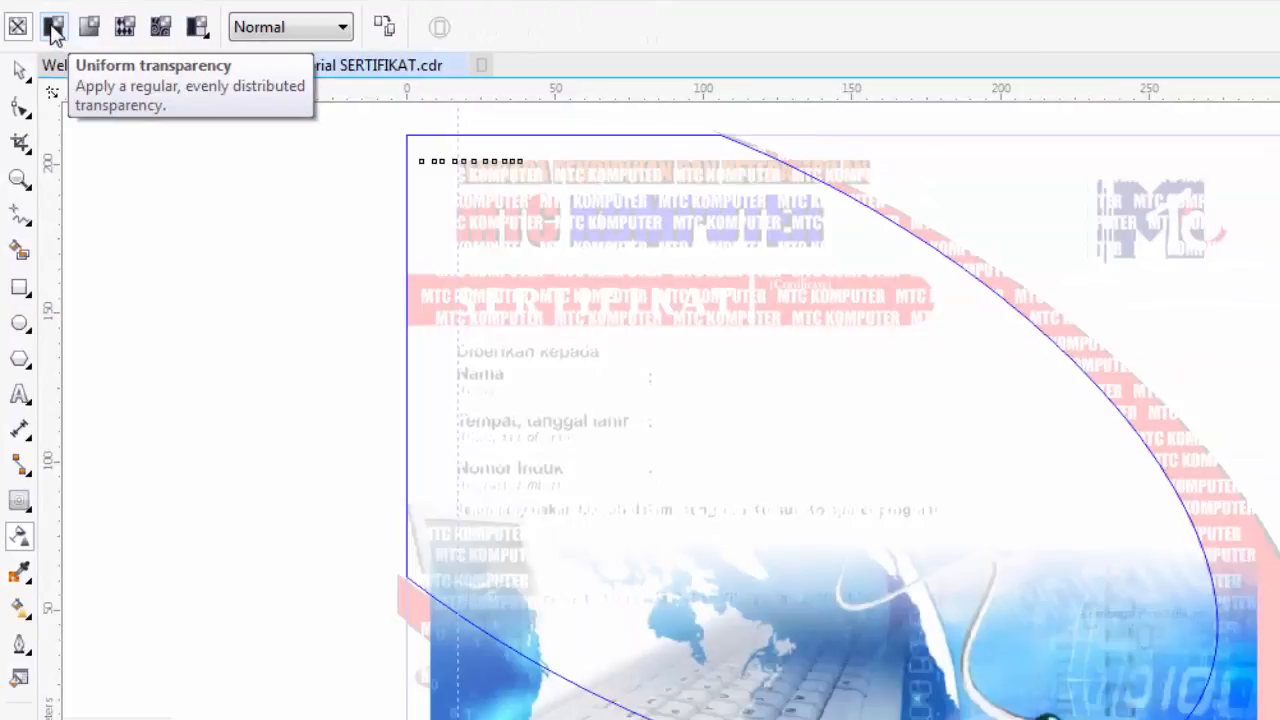
click(53, 28)
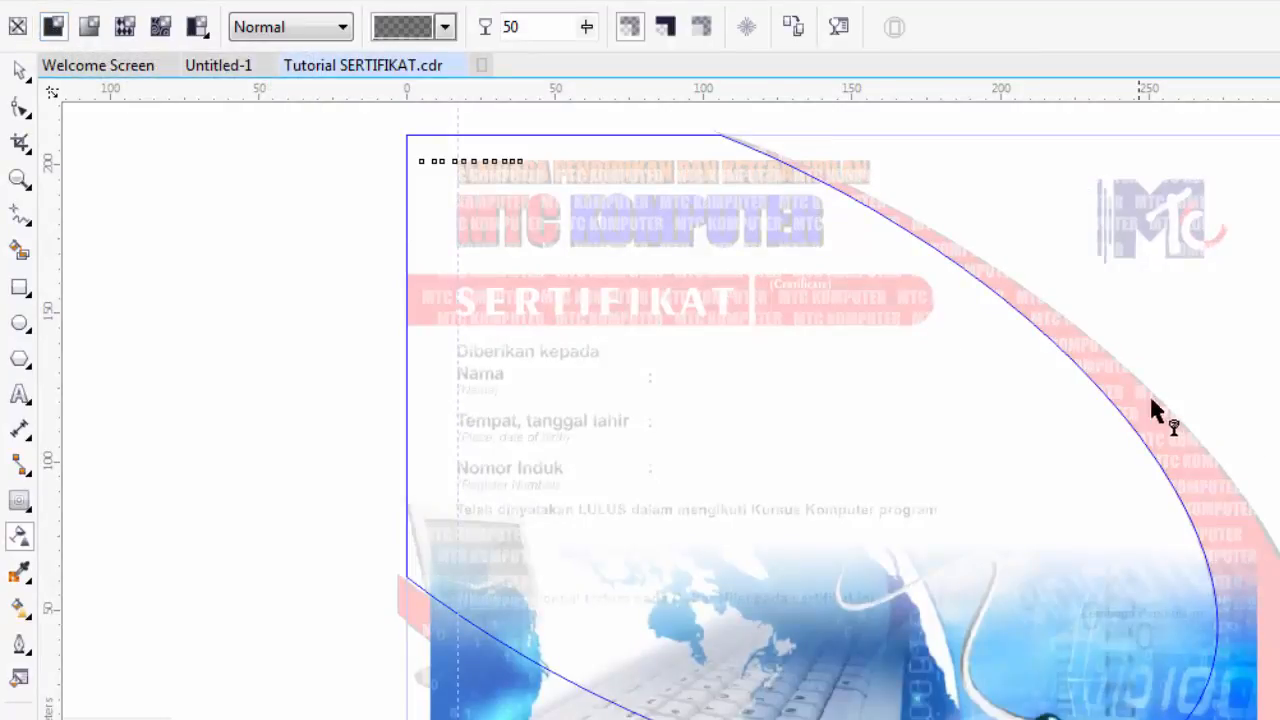
click(17, 30)
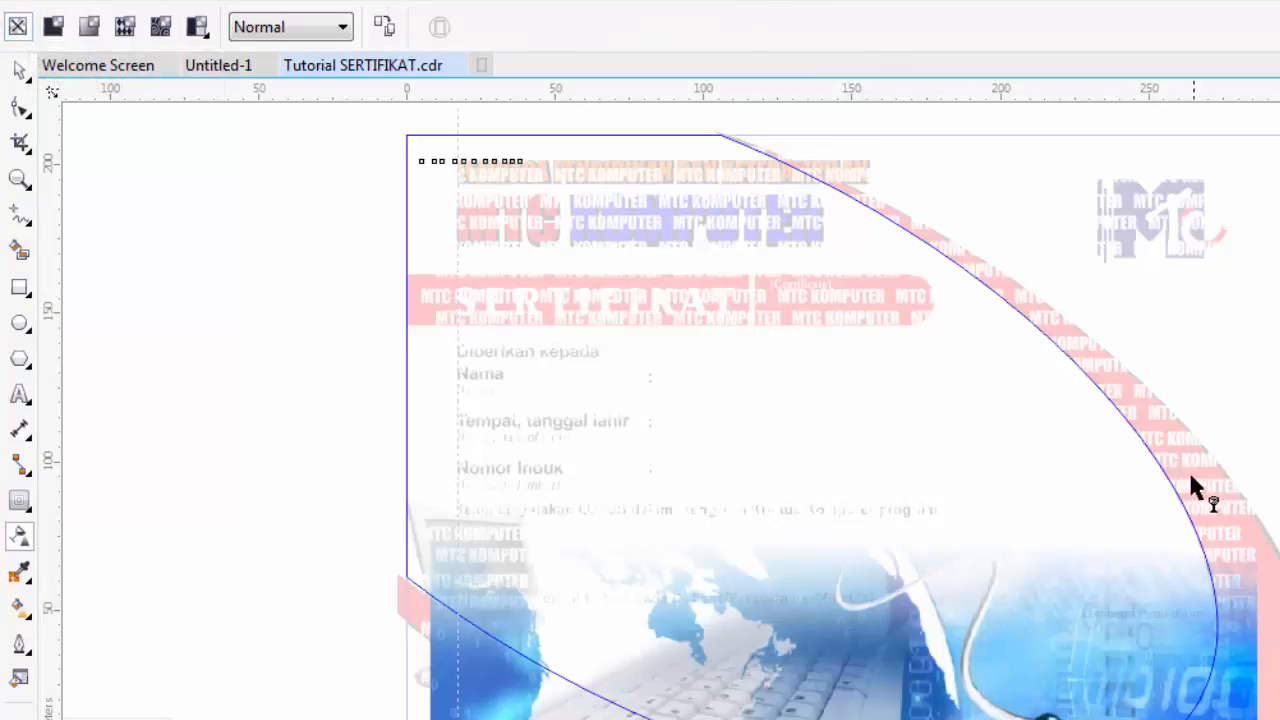
click(55, 30)
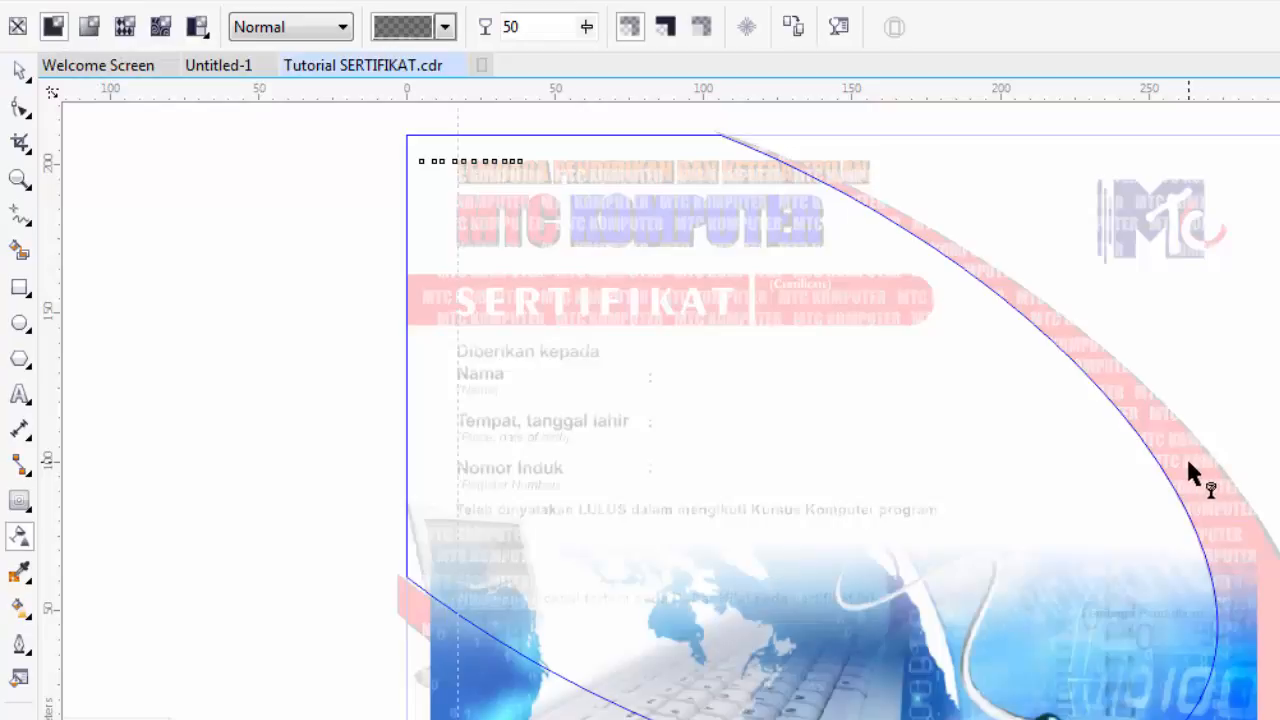
- Finish editing both PowerClip levels to return to the full certificate
right_click(1075, 425)
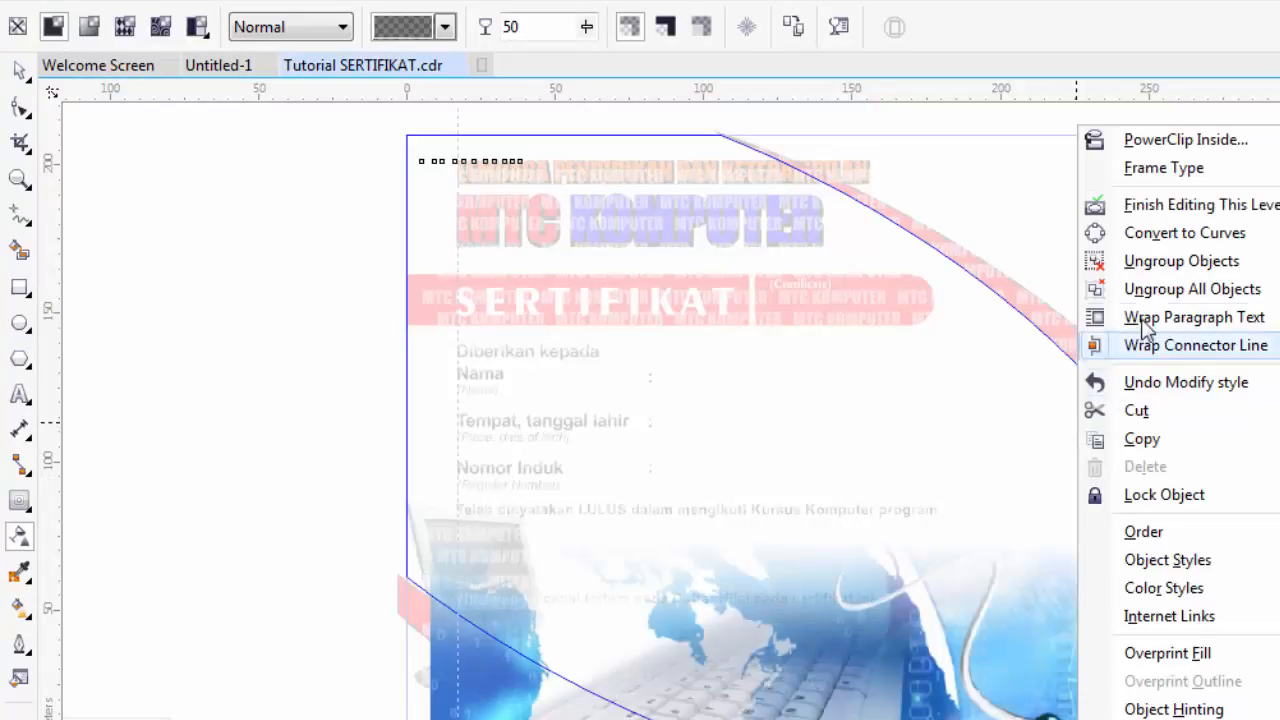
click(1152, 208)
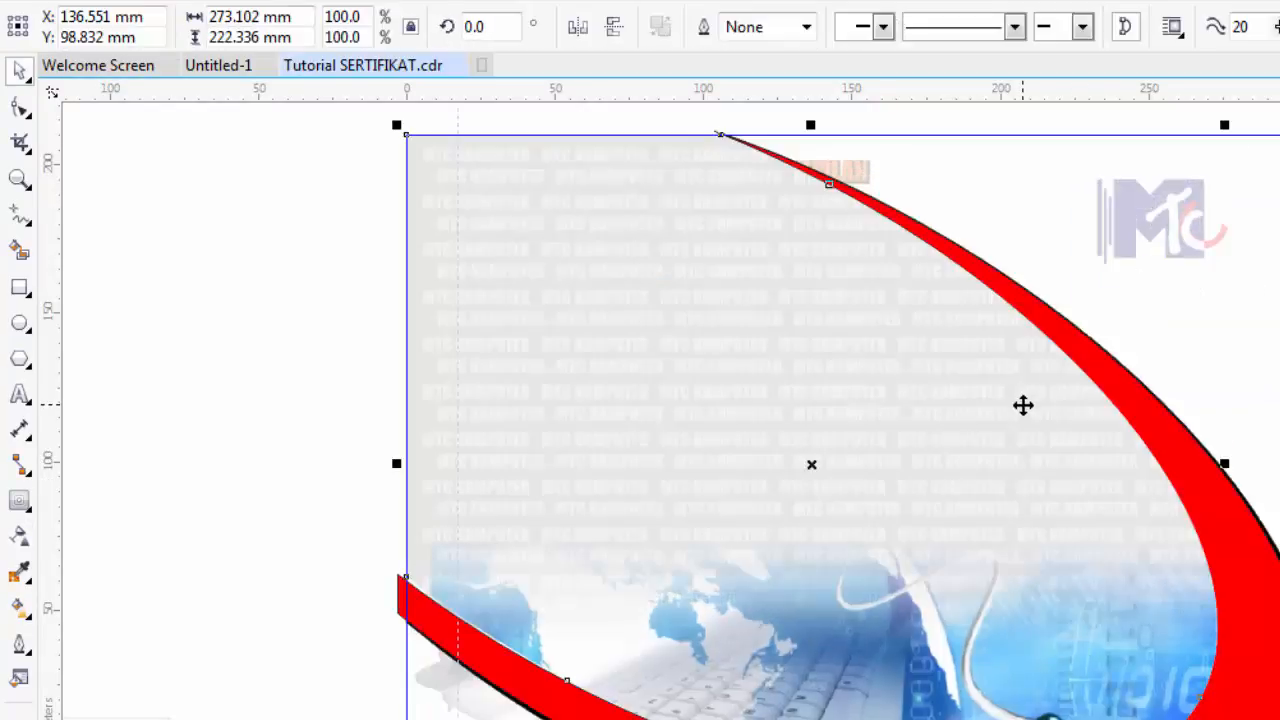
right_click(1023, 405)
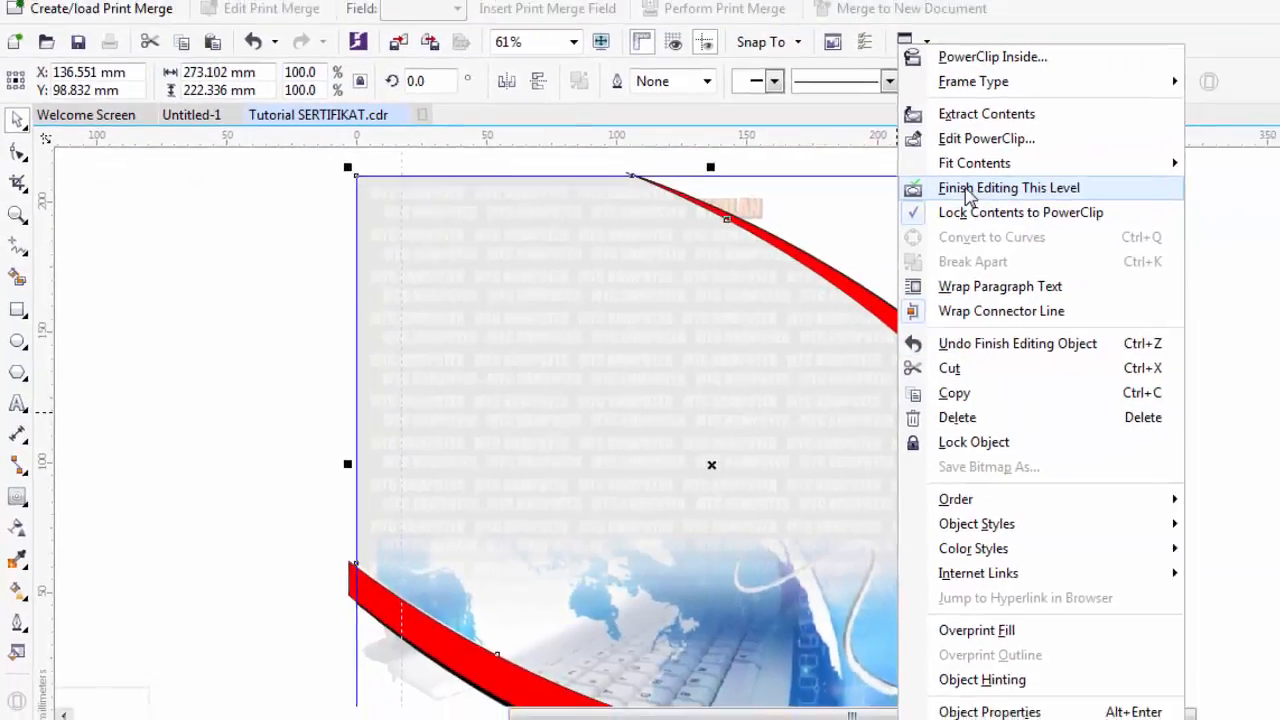
click(1080, 155)
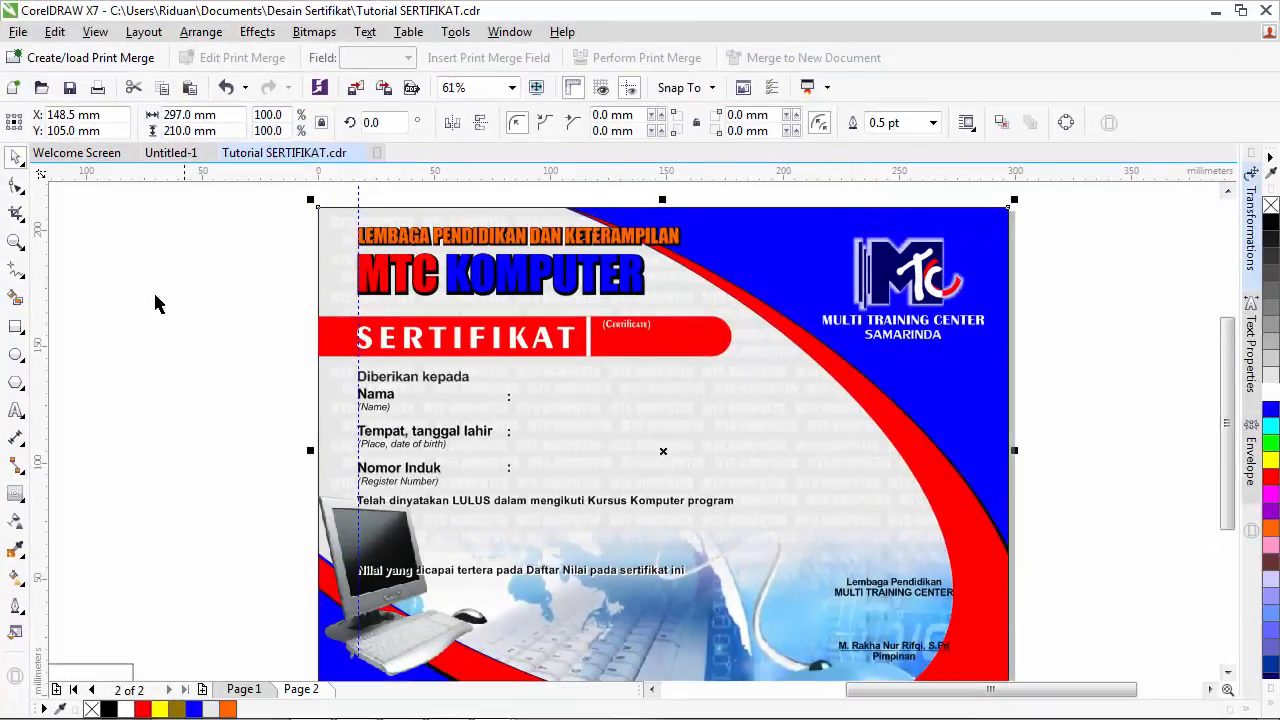
- Show the certificate in Full Screen Preview, fitting the page before previewing again
click(16, 241)
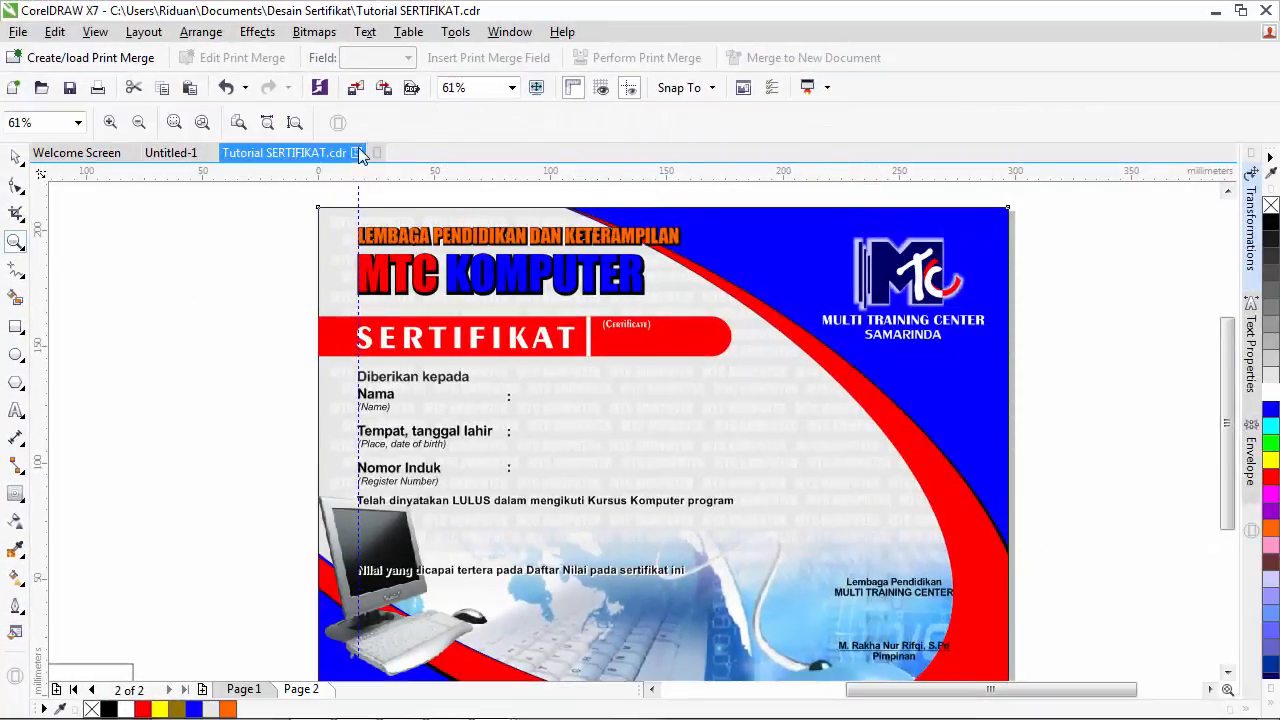
click(535, 88)
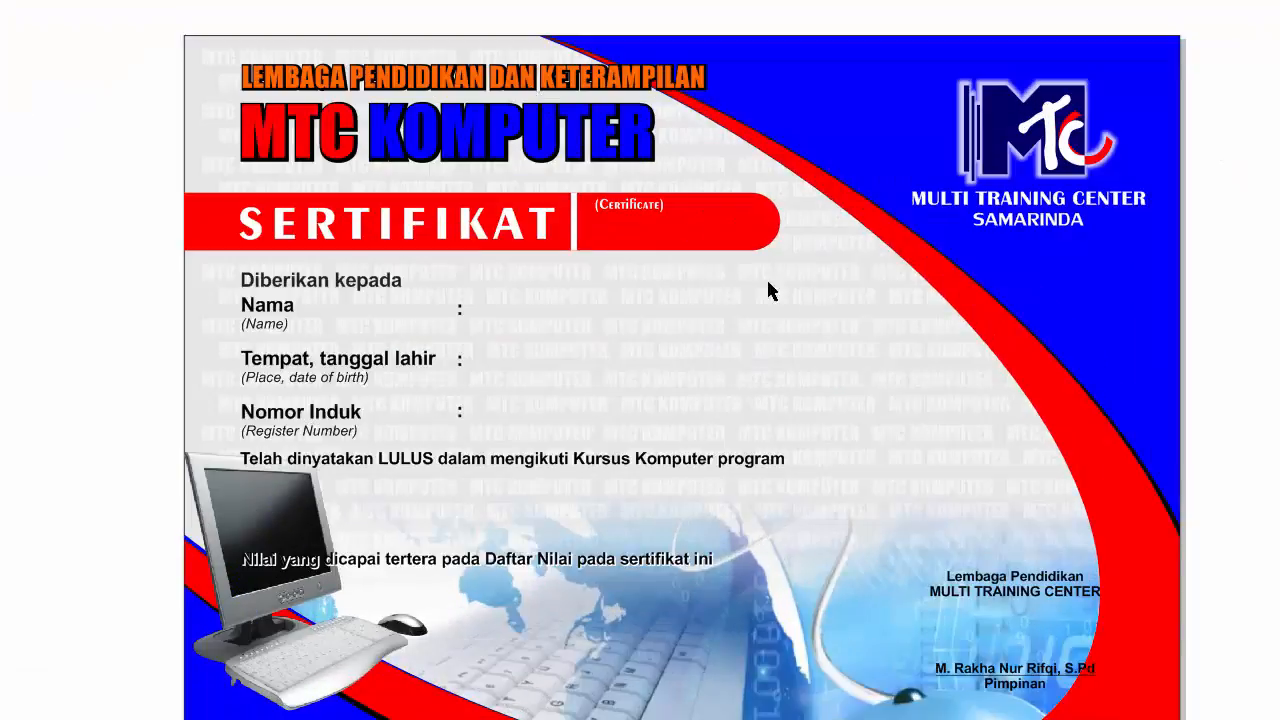
click(785, 342)
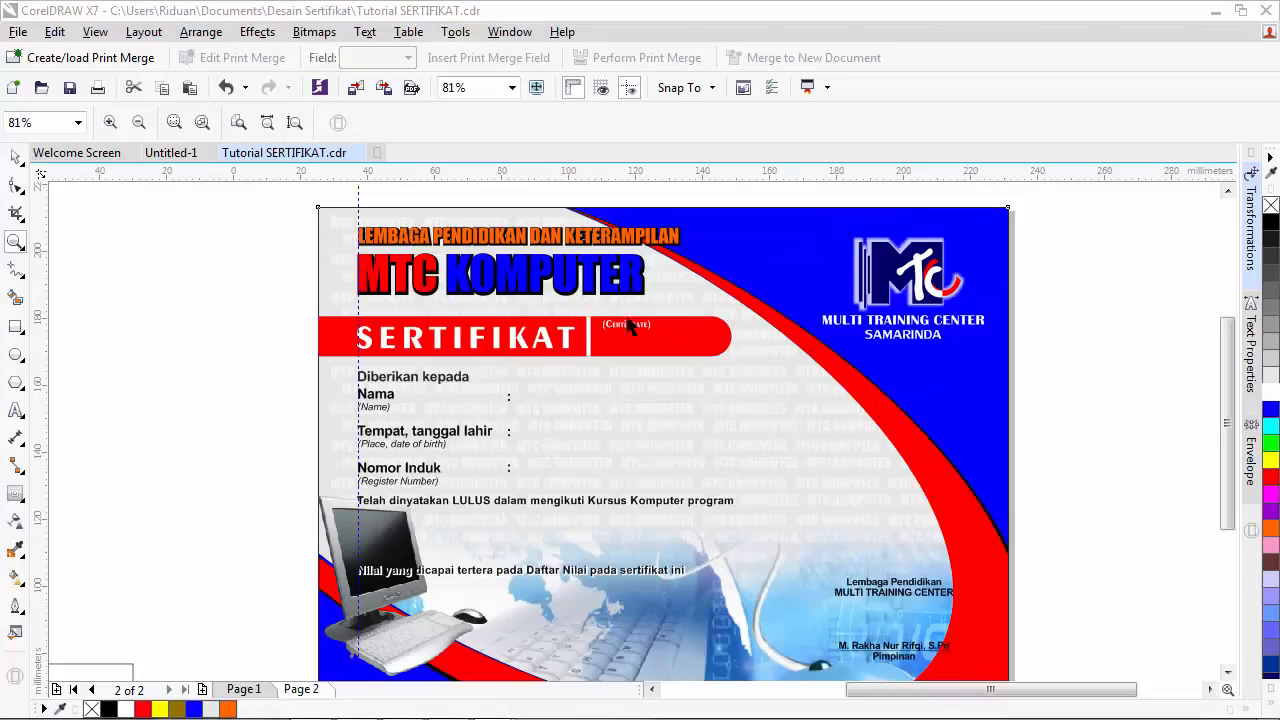
click(267, 122)
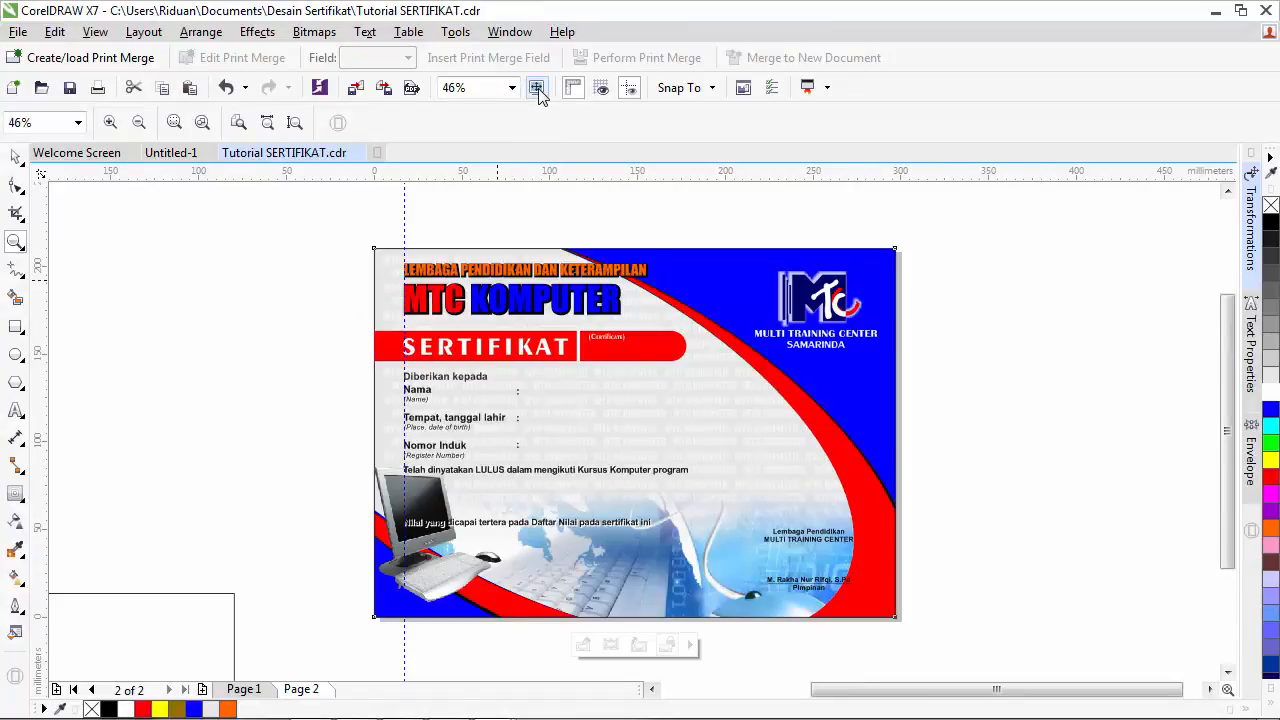
click(535, 88)
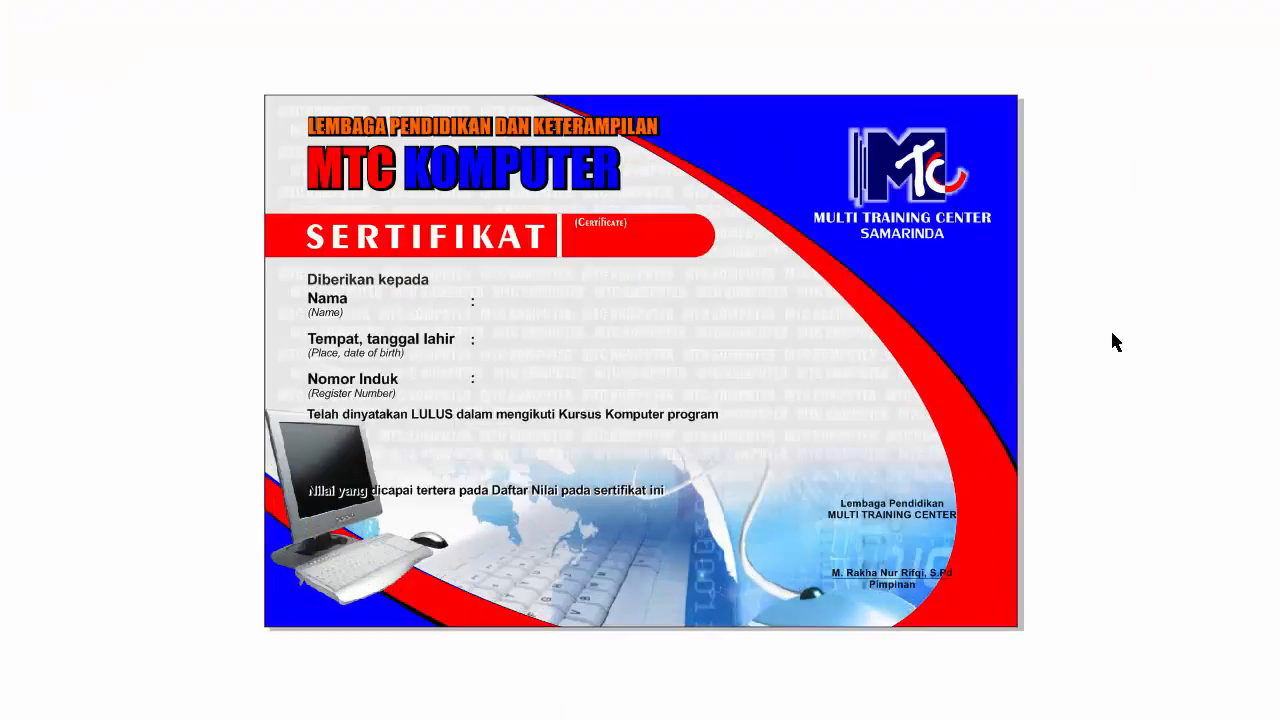